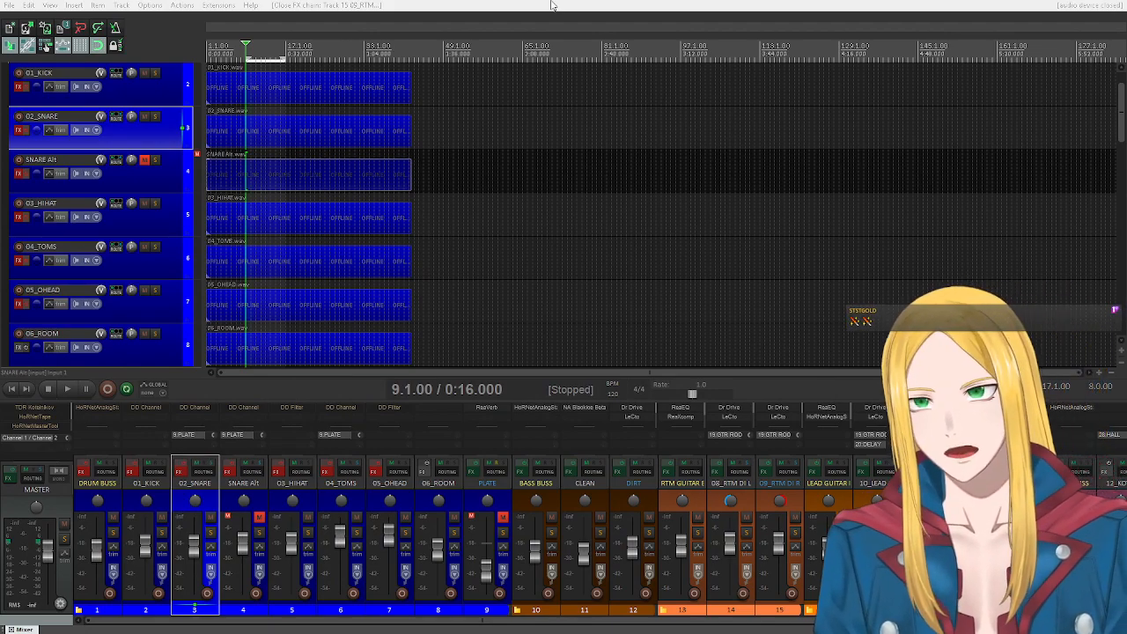
Review the mixer's track strips from the drums across to the other instrument groups, and play the full mix from bar 9.
left_click(554, 10)
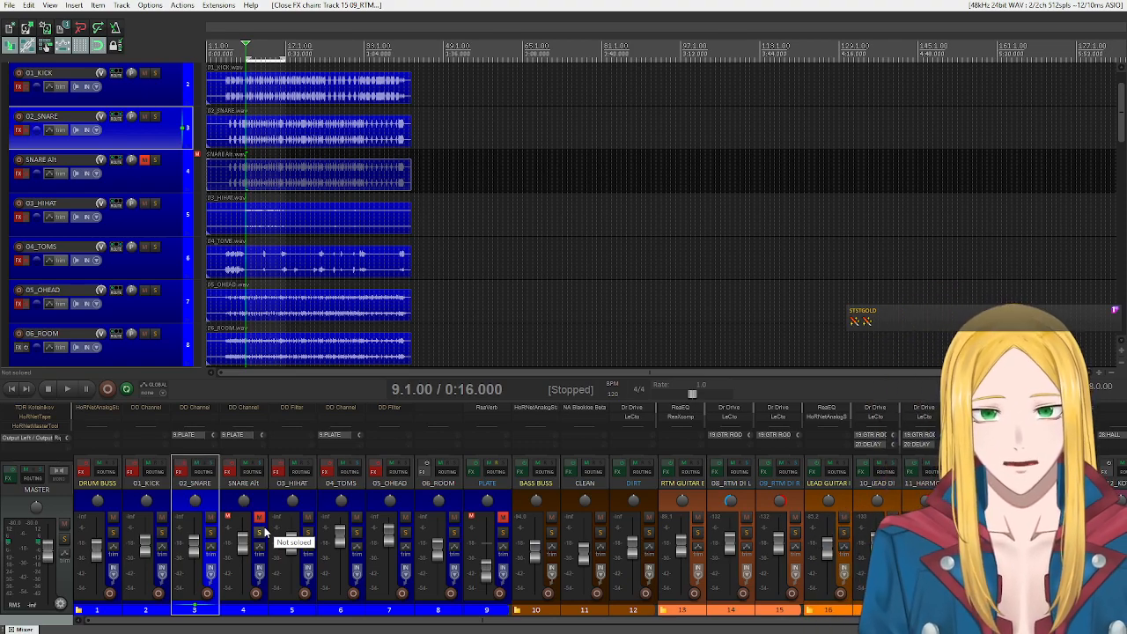
left_click_drag(546, 621, 318, 618)
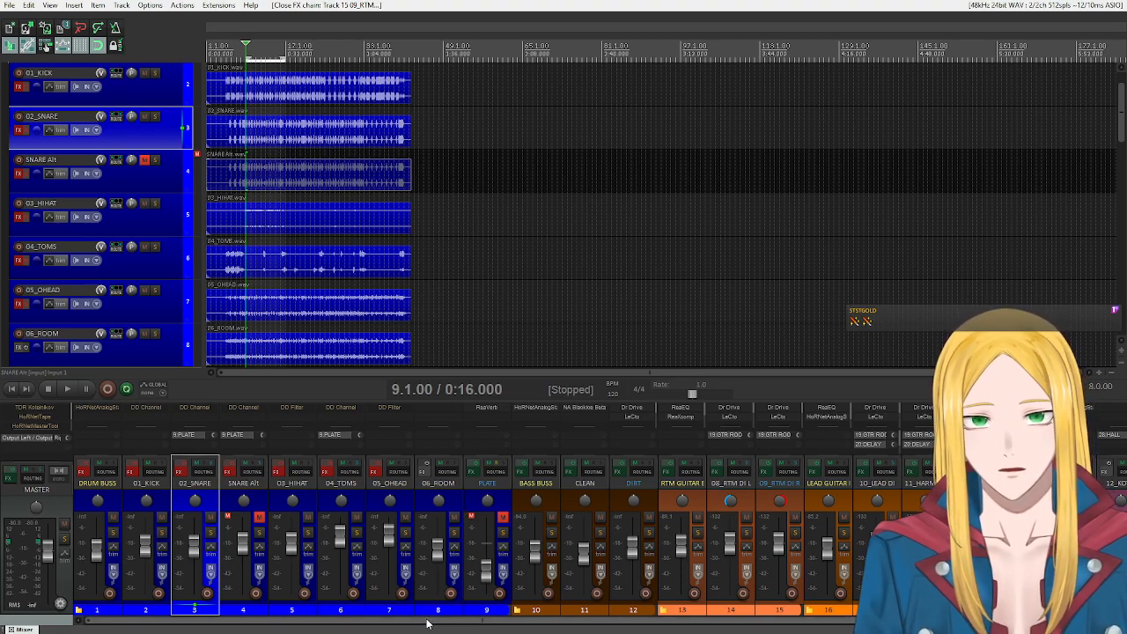
left_click_drag(431, 621, 553, 625)
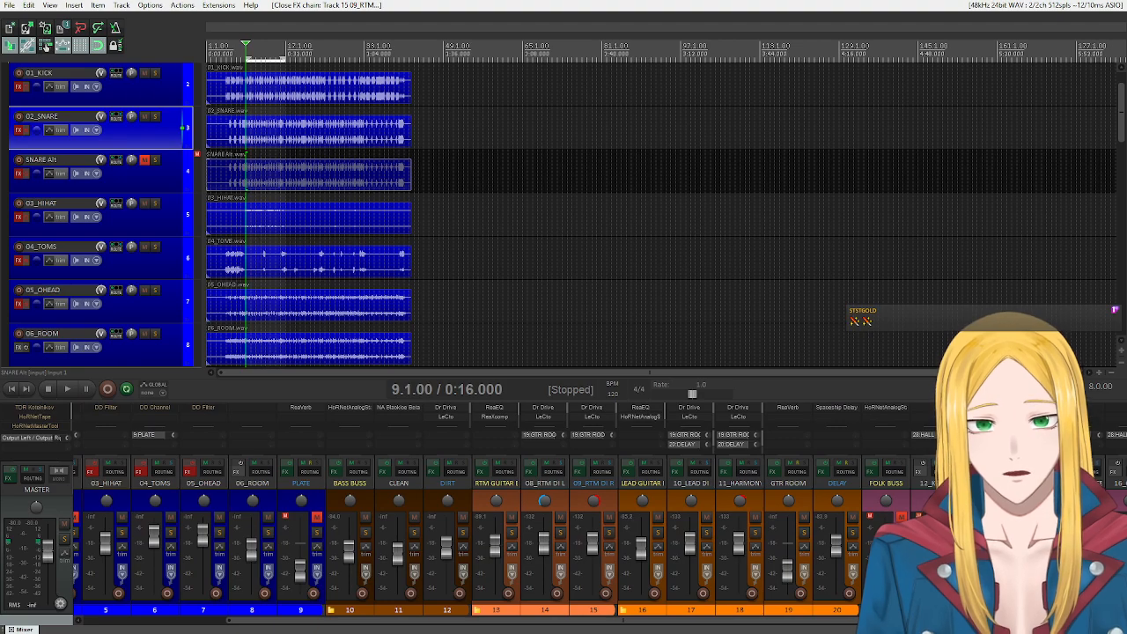
left_click_drag(709, 622, 556, 632)
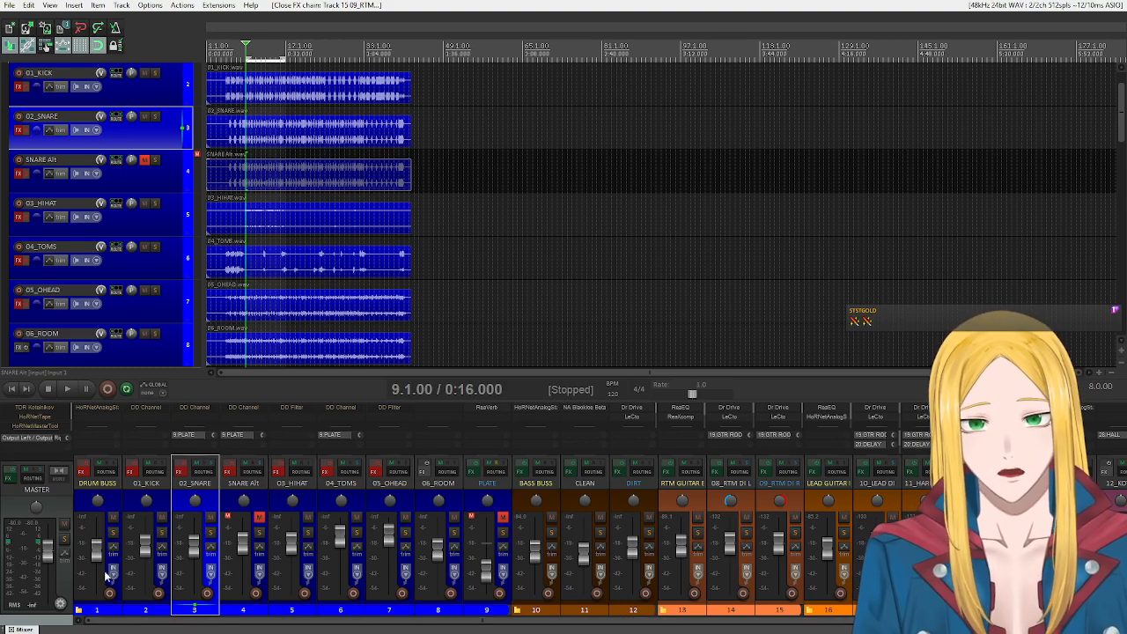
left_click_drag(349, 623, 717, 624)
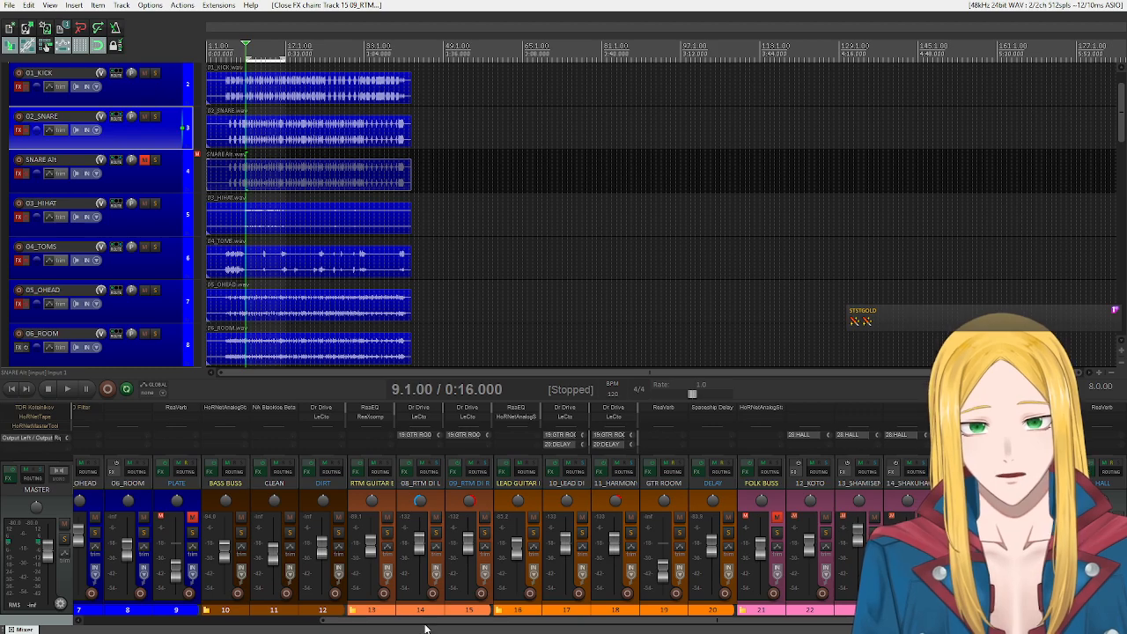
left_click_drag(423, 627, 176, 624)
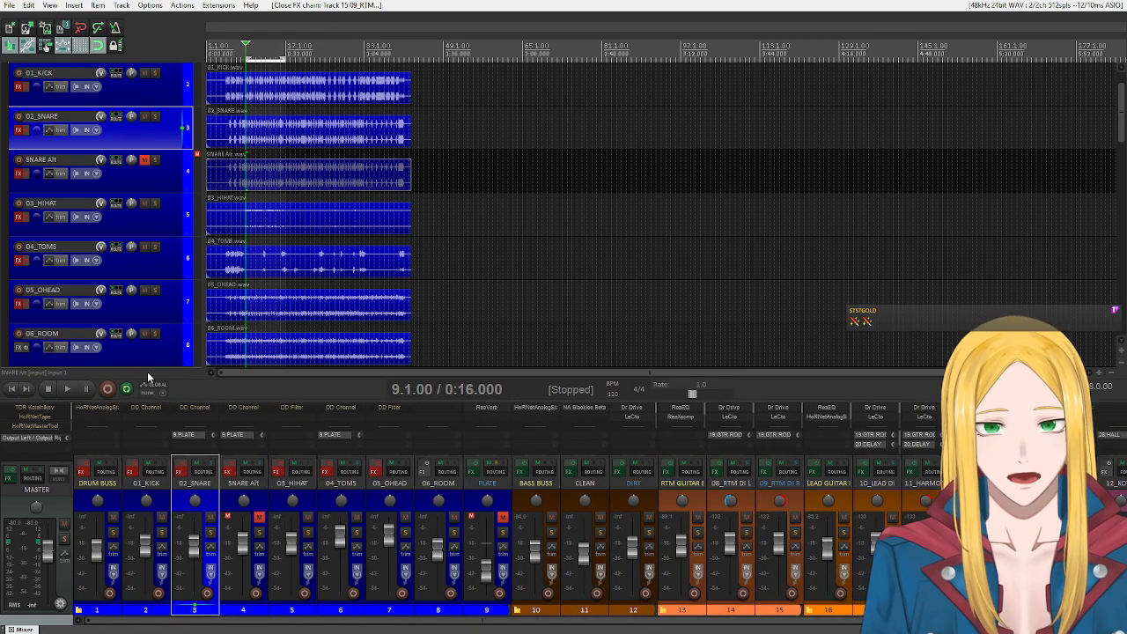
left_click(67, 390)
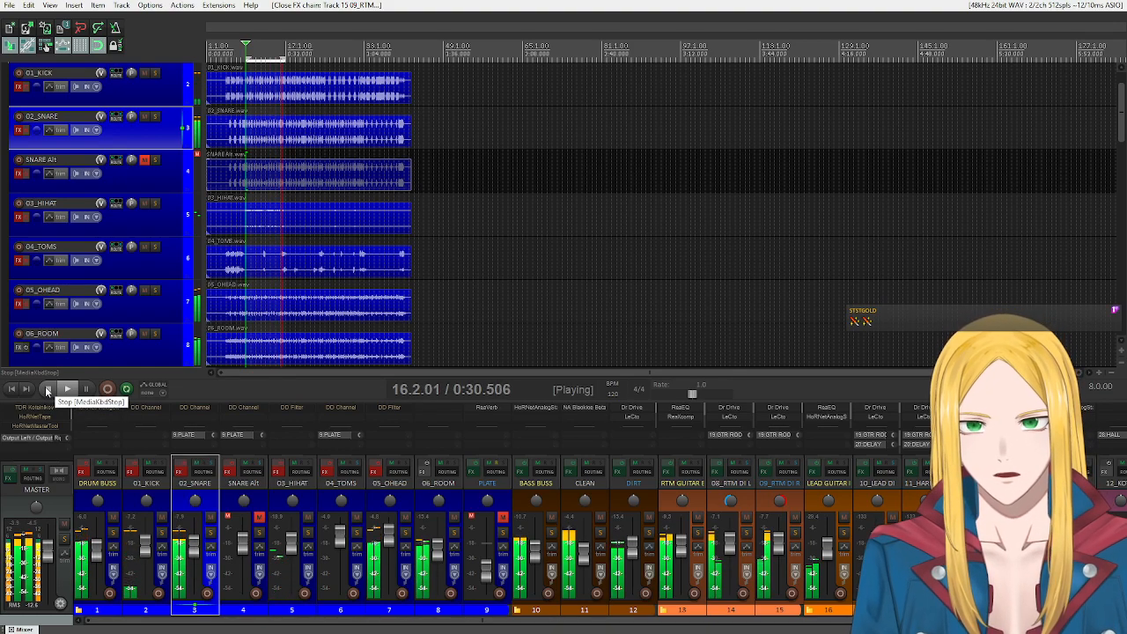
left_click(47, 389)
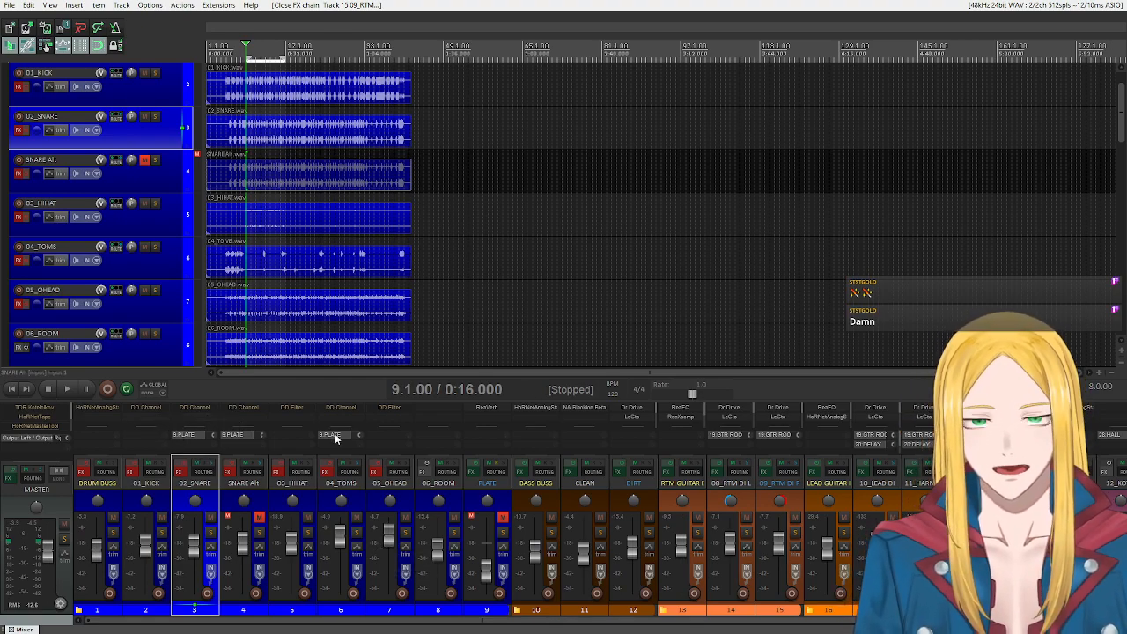
Listen to the 01_KICK track on its own, clearing its solo and stopping playback when done.
left_click(158, 483)
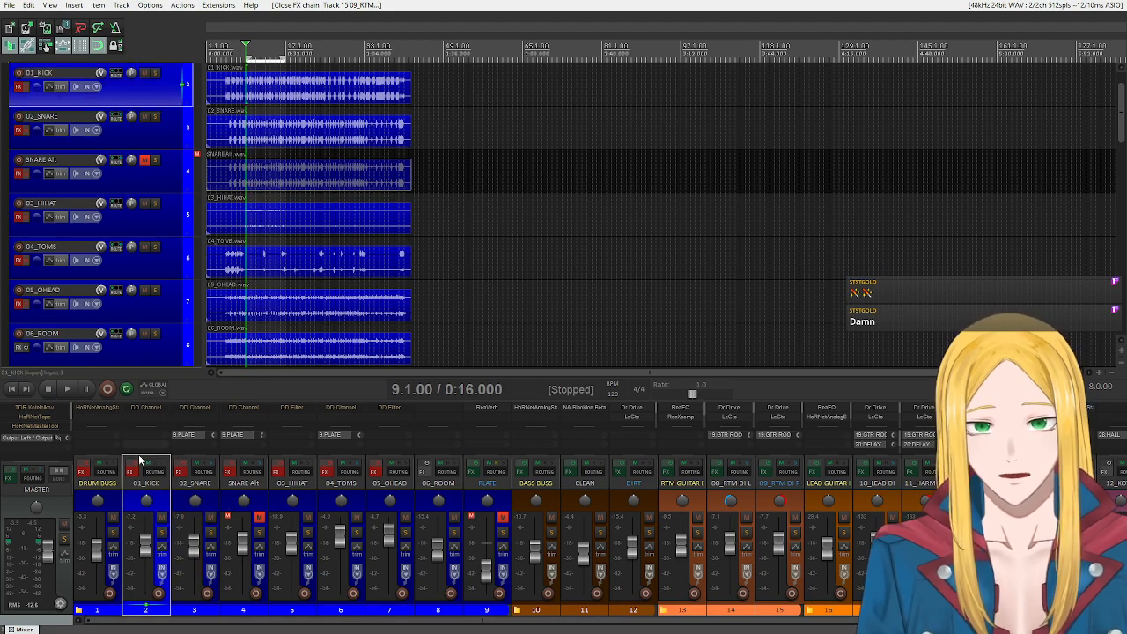
left_click(161, 531)
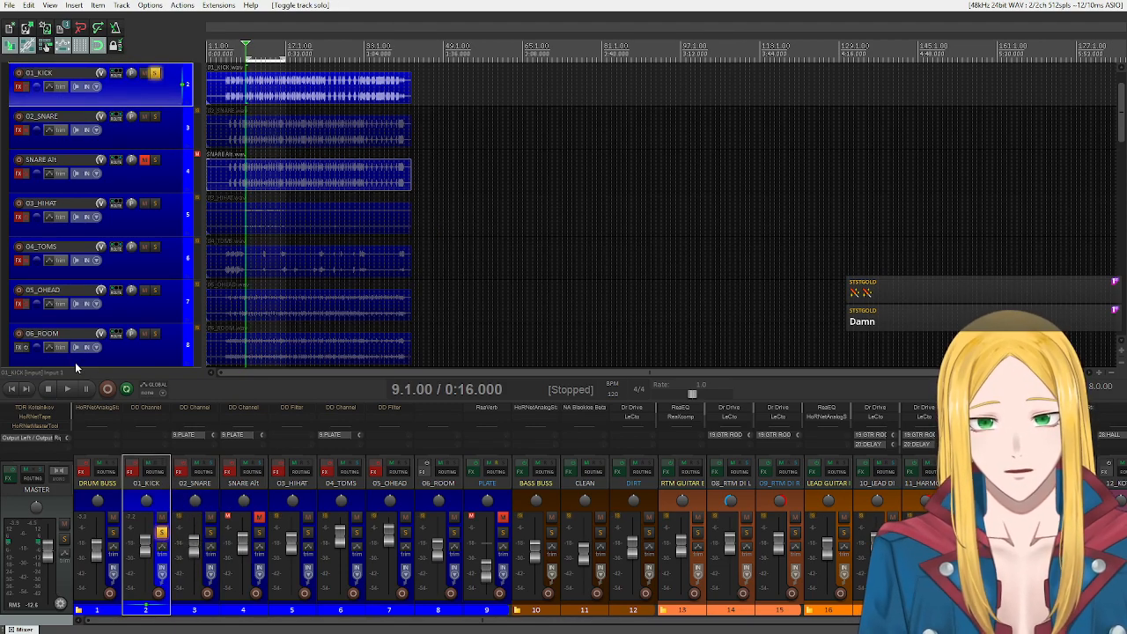
left_click(67, 388)
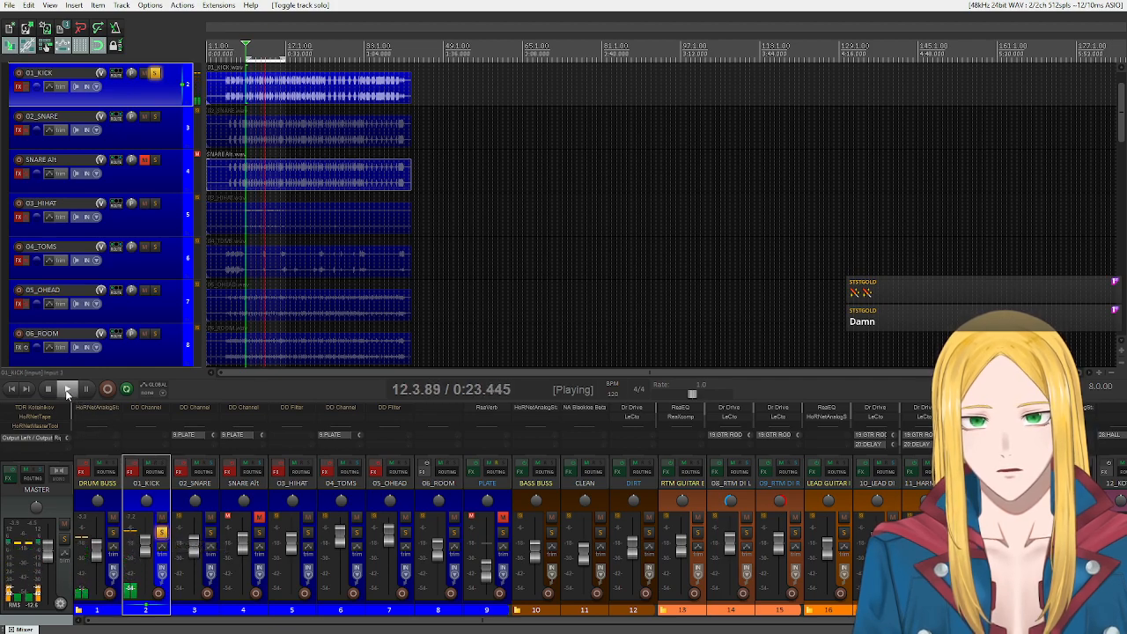
left_click(162, 533)
key("space")
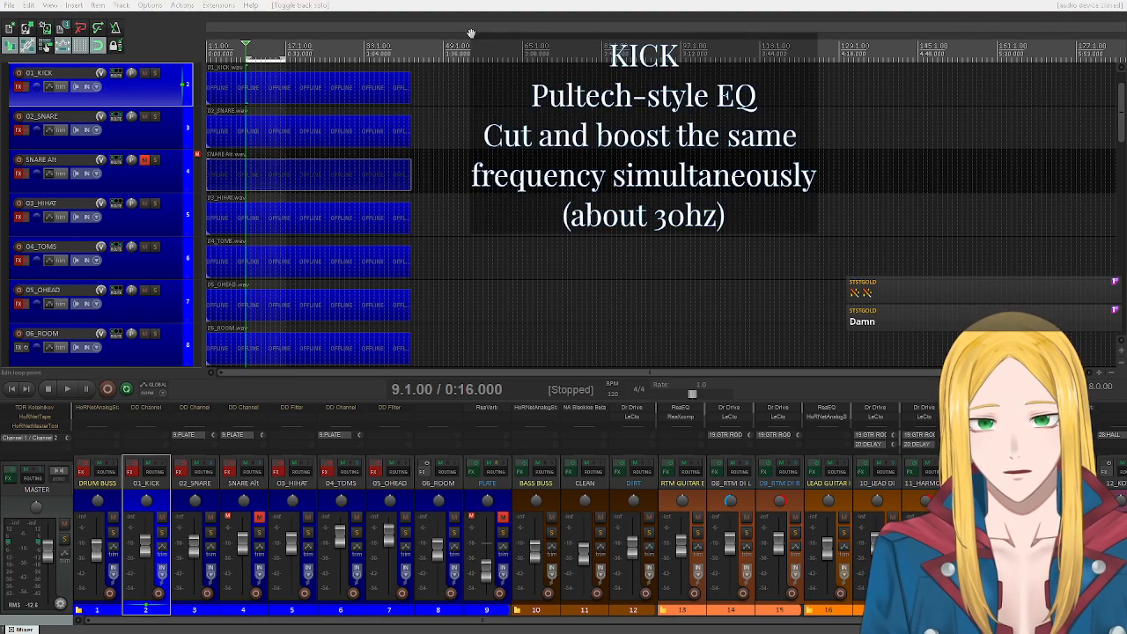
Add the VST3 PTEq-X equaliser to the 01_KICK track and toggle the In switch of its mid range equalizer.
left_click(449, 8)
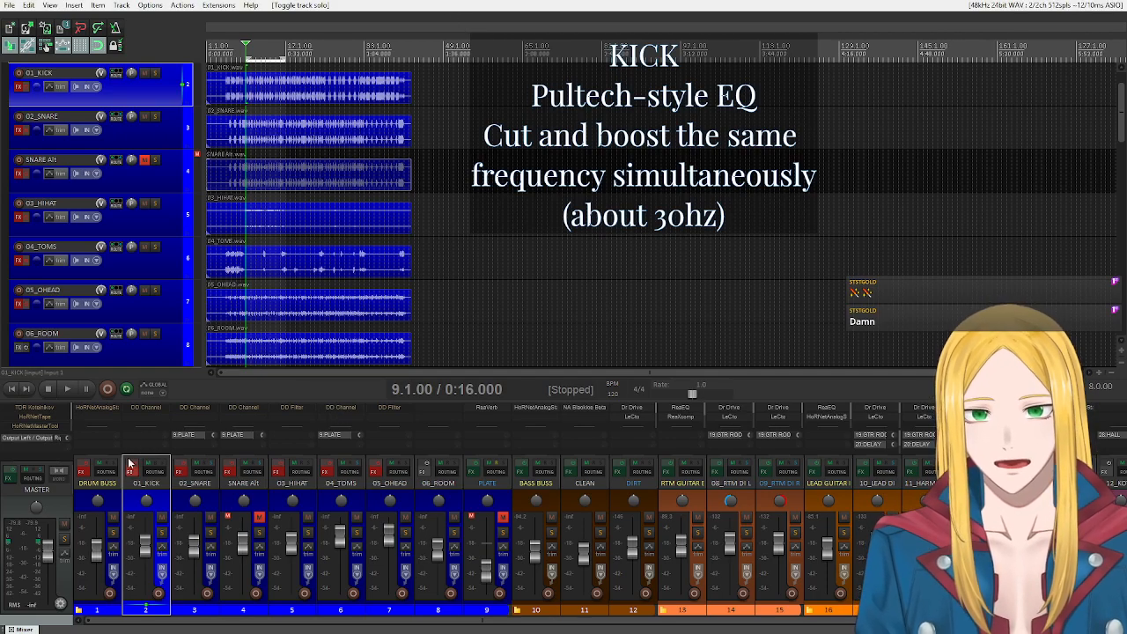
double_click(132, 416)
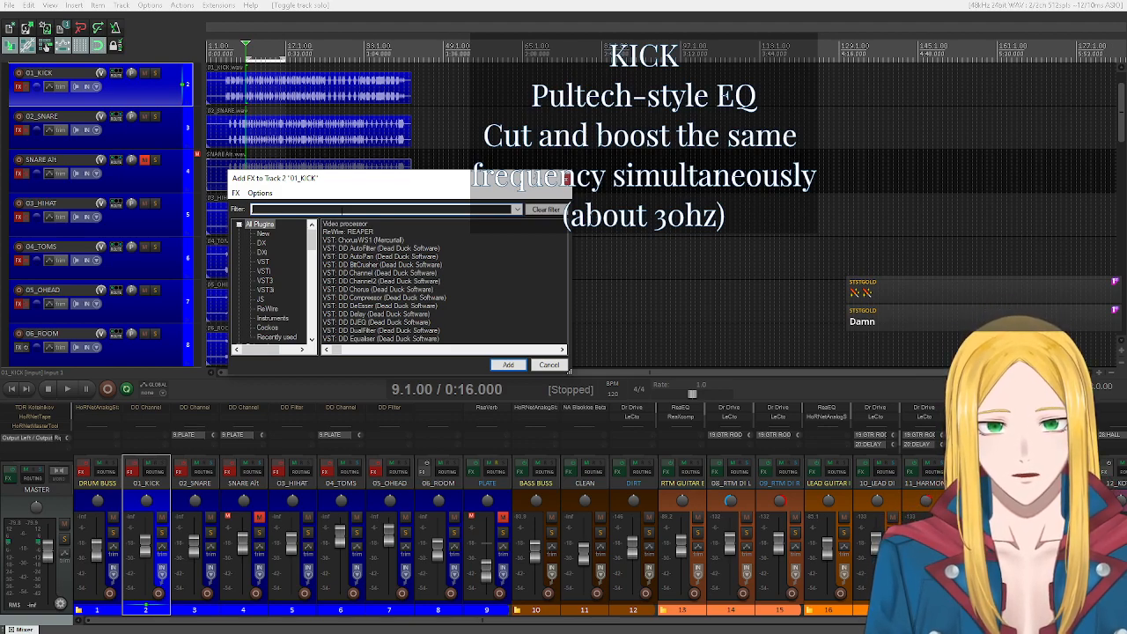
type("pte")
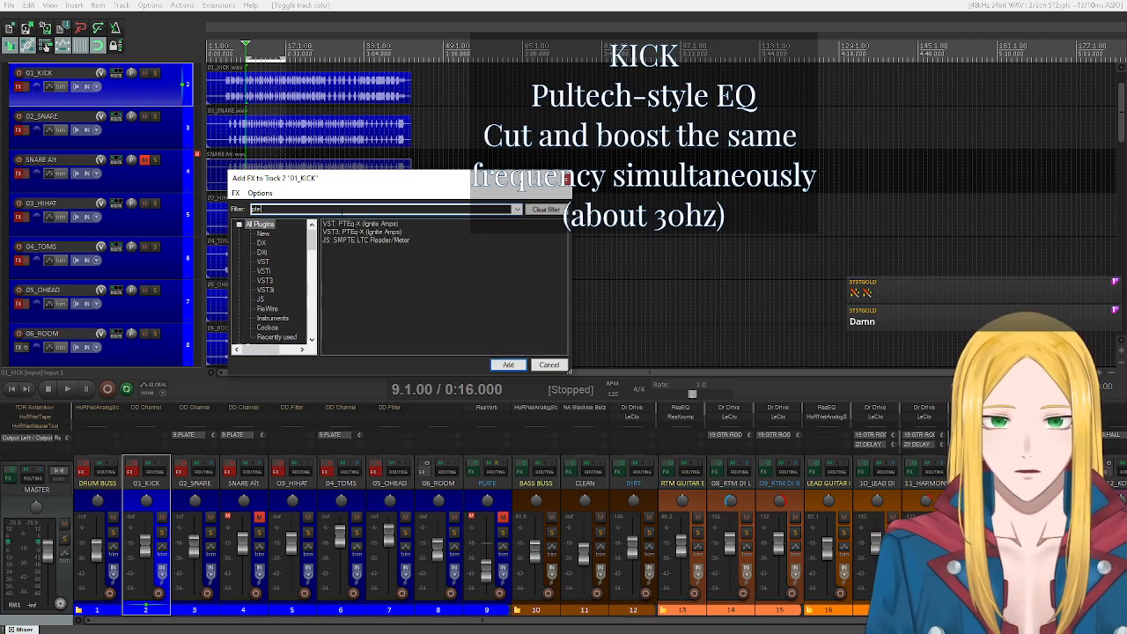
double_click(362, 232)
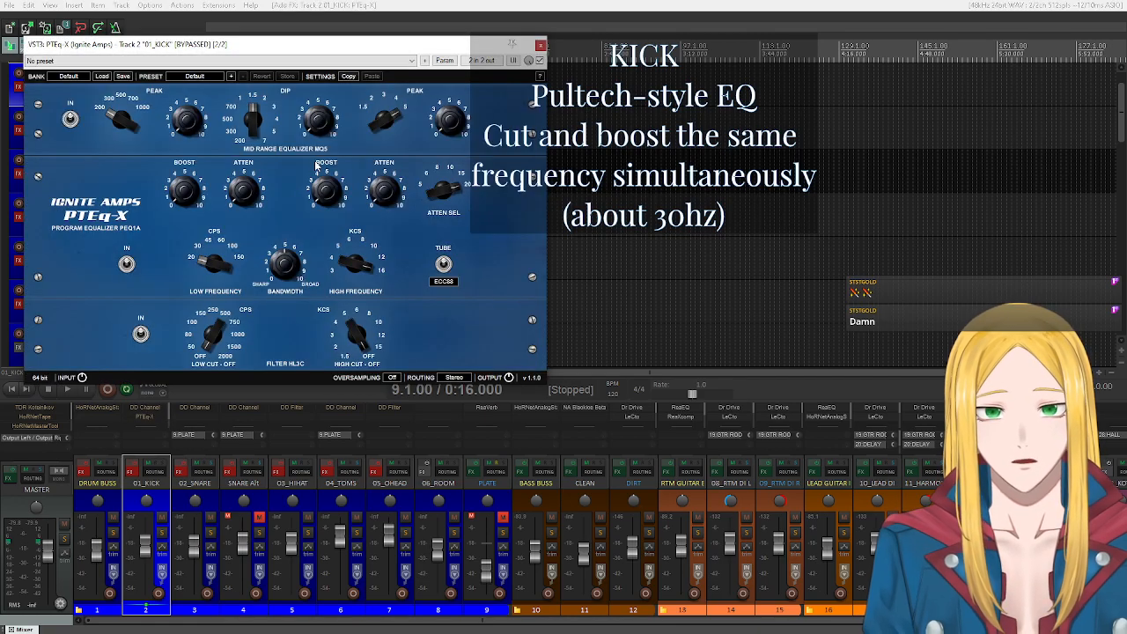
left_click_drag(246, 46, 278, 96)
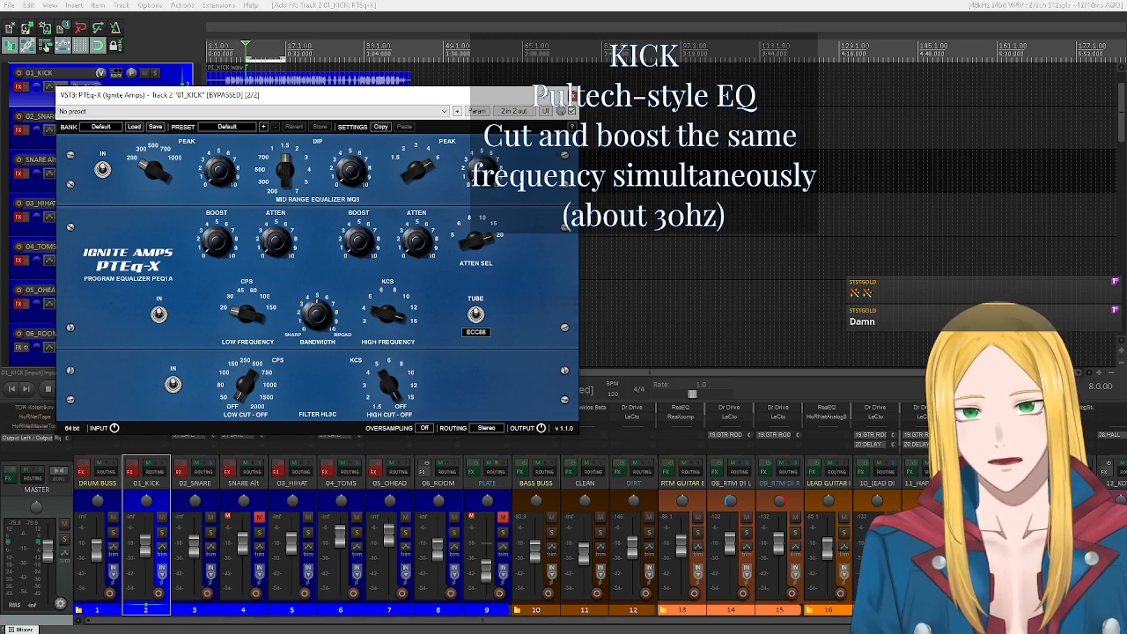
left_click(103, 169)
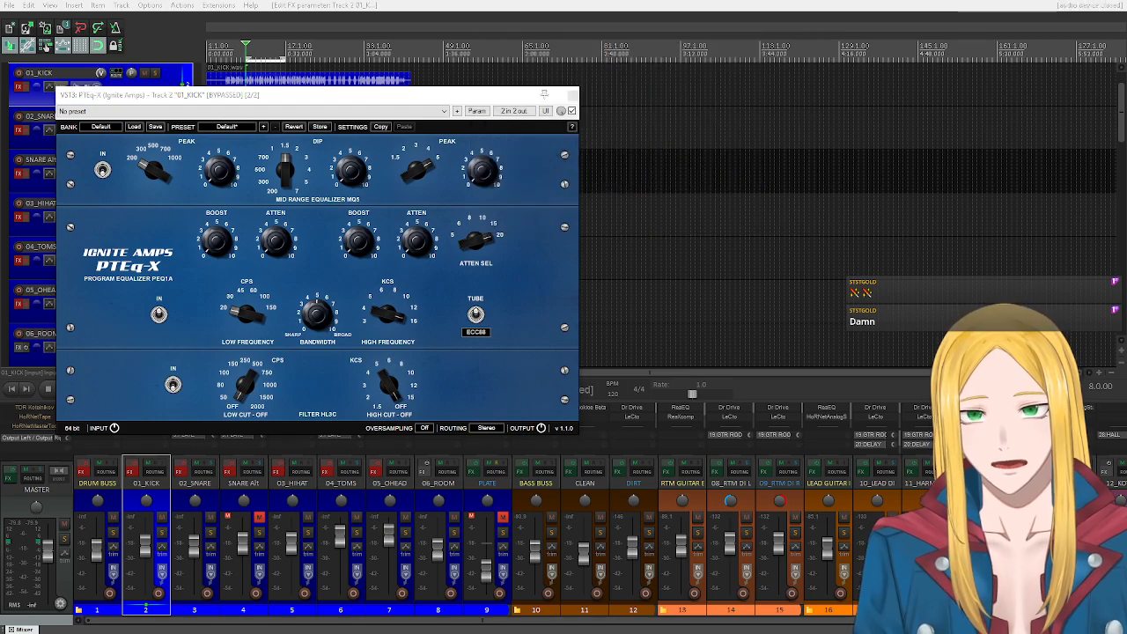
left_click_drag(282, 100, 314, 59)
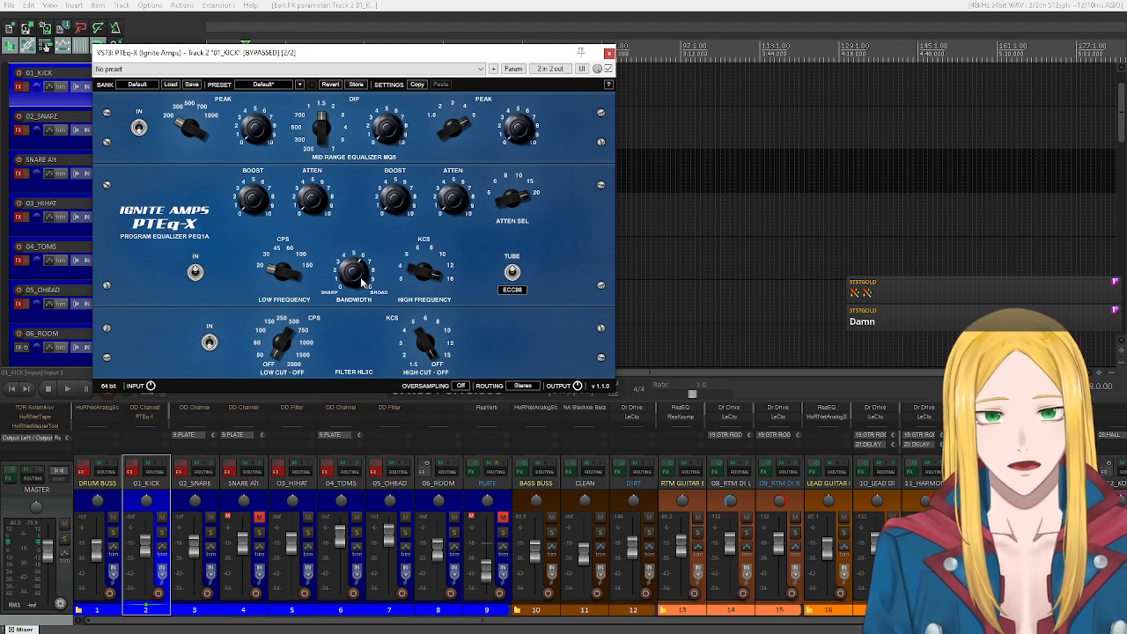
Move PTEq-X ahead of DD Channel in the 01_KICK effects chain, and view DD Channel's settings.
left_click_drag(153, 417, 151, 410)
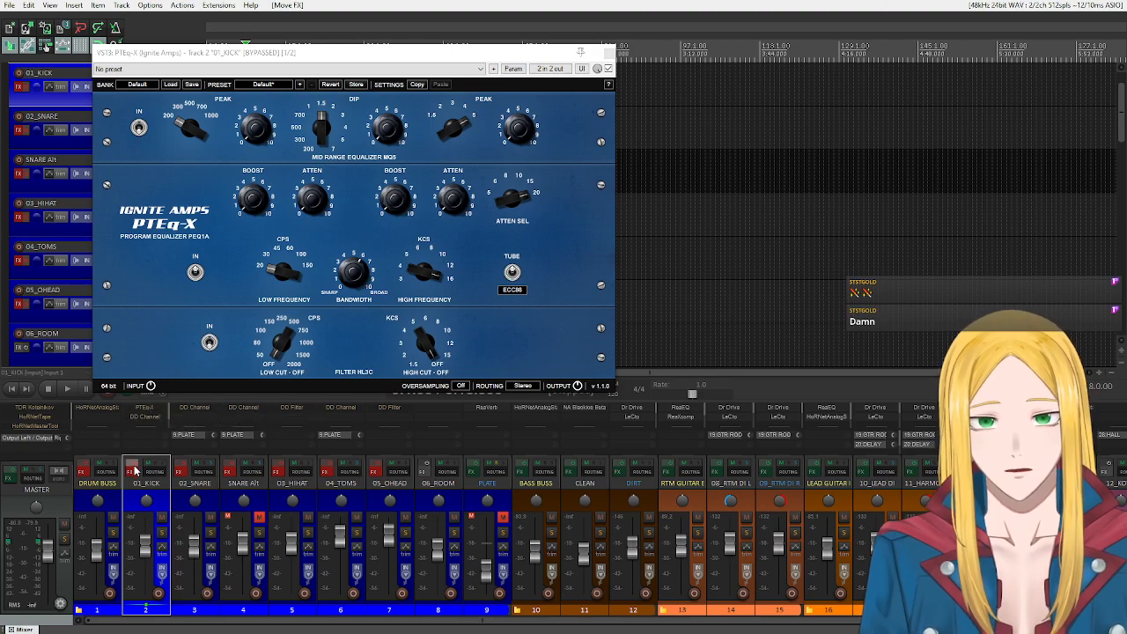
left_click(158, 418)
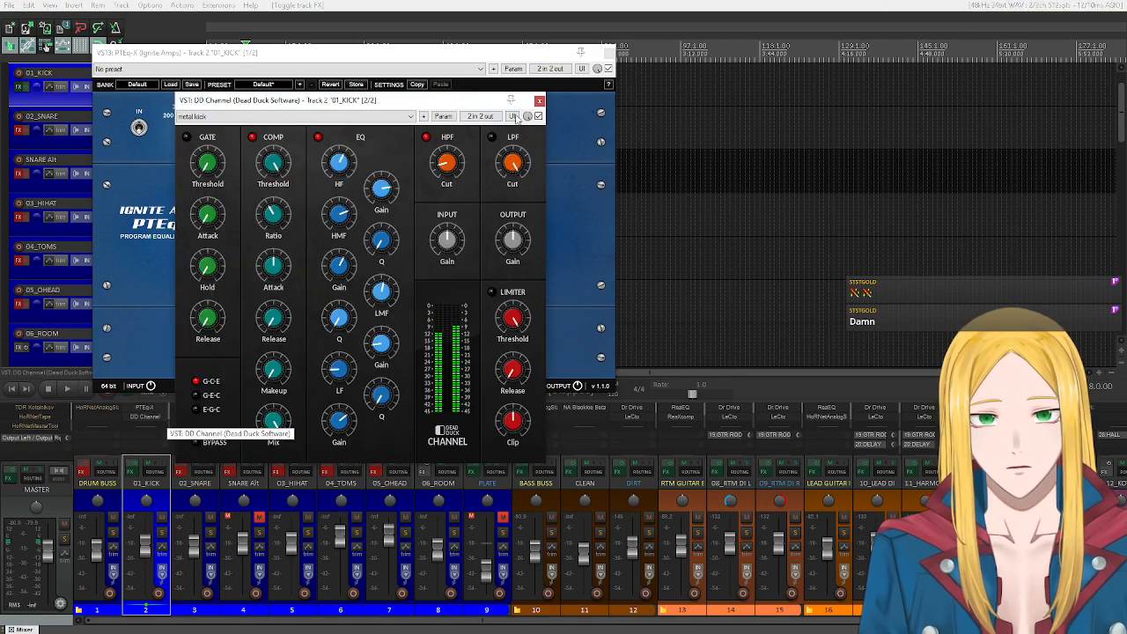
left_click(539, 101)
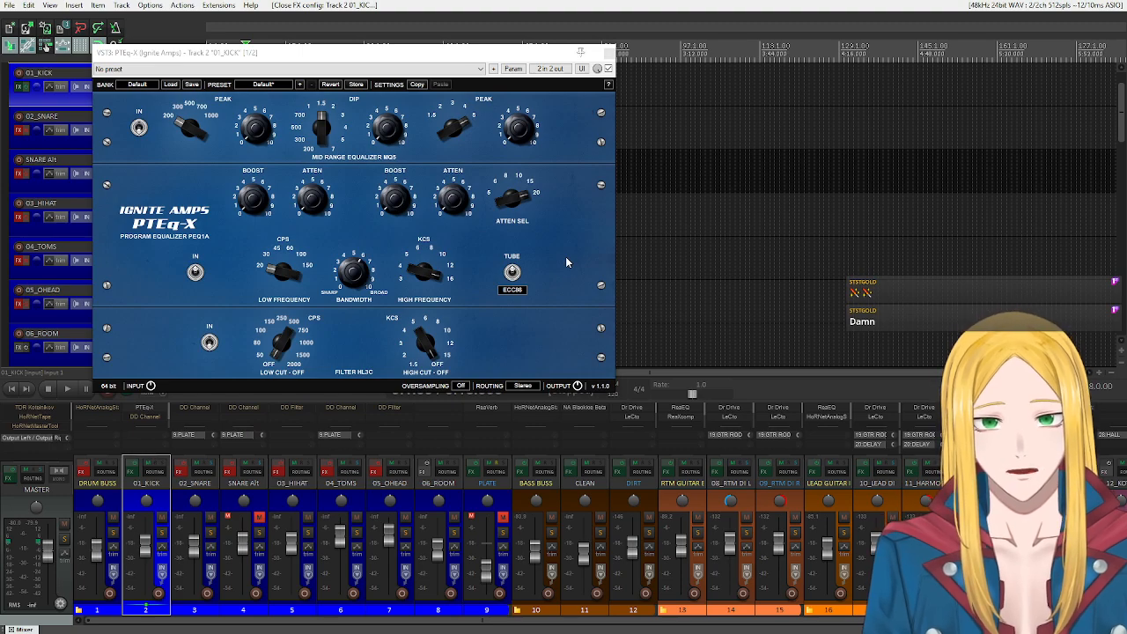
Add the Voxengo SPAN analyser to the 01_KICK track and arrange its window beside PTEq-X.
left_click(150, 422)
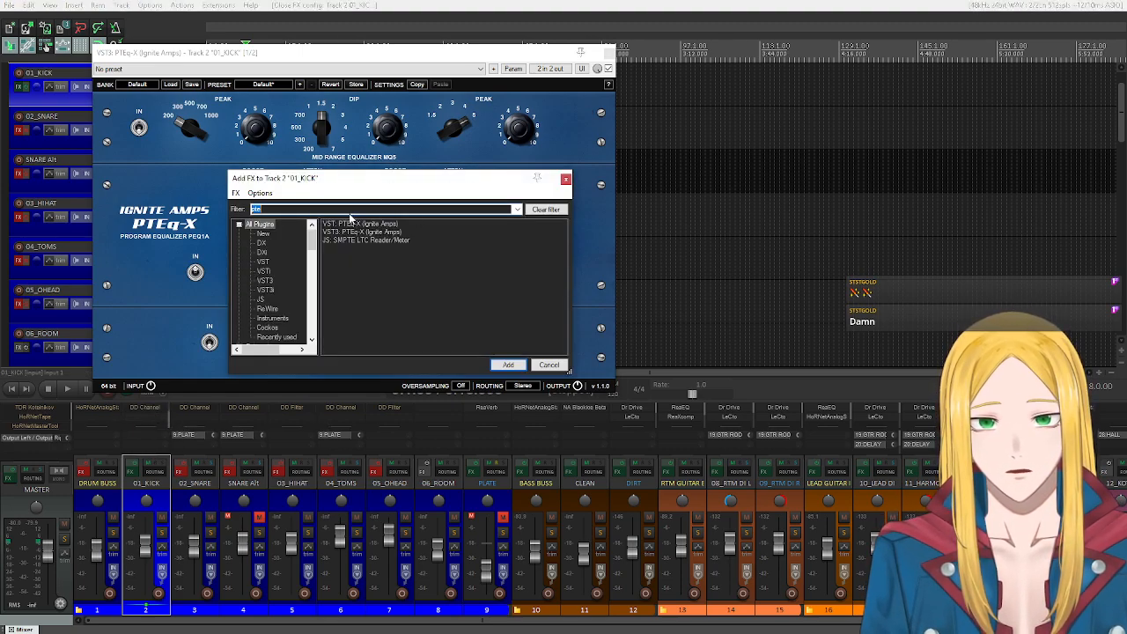
double_click(353, 211)
type("span")
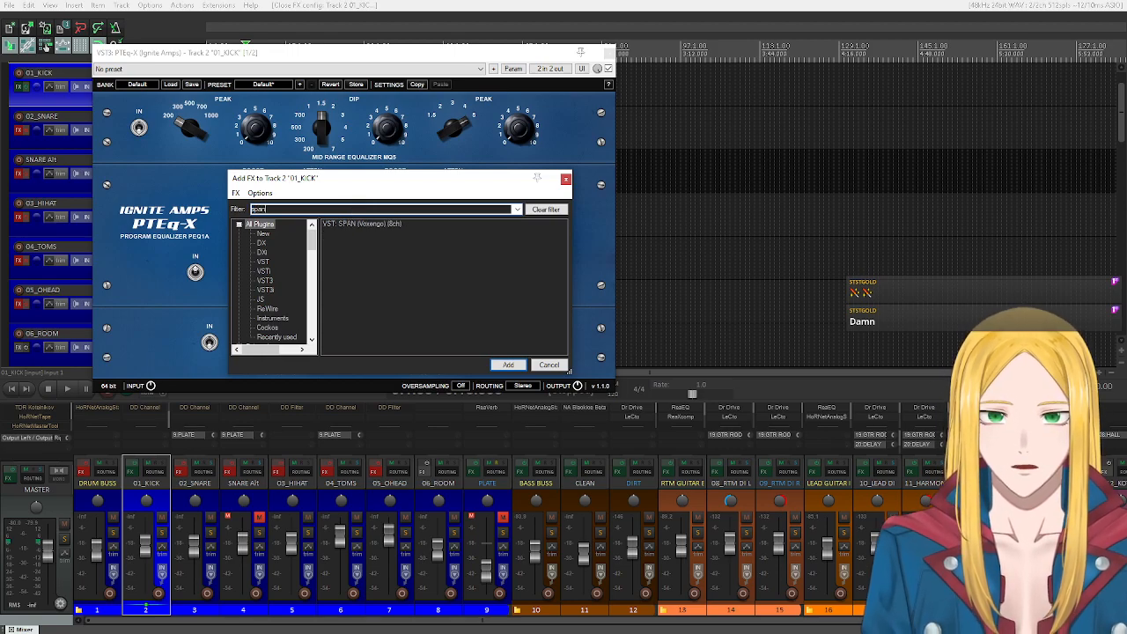
double_click(350, 226)
left_click_drag(341, 46, 657, 243)
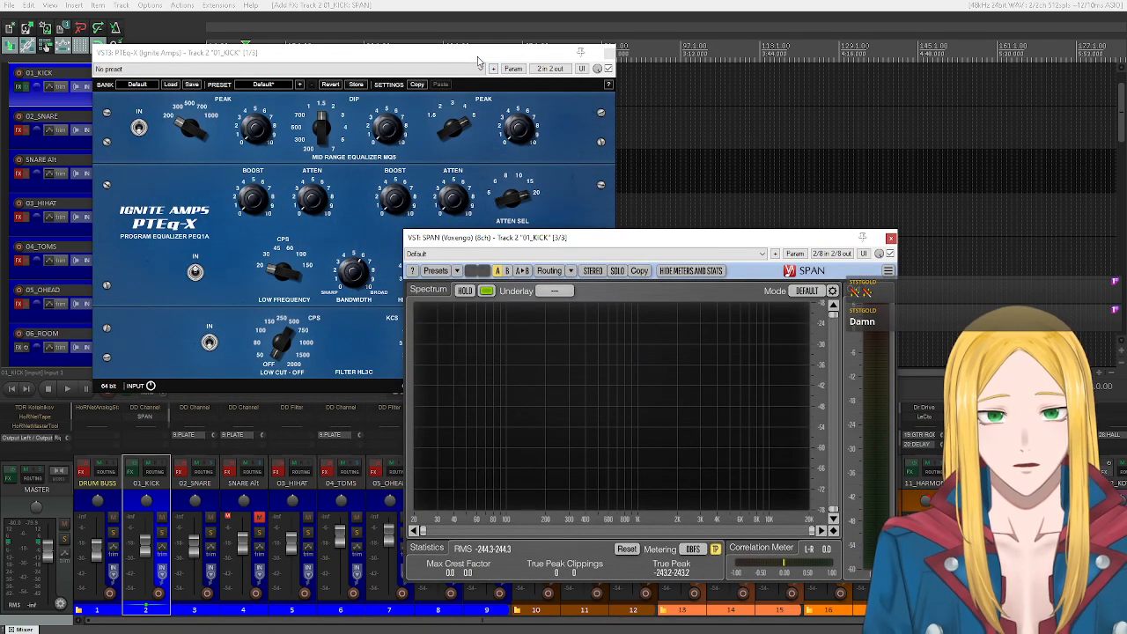
left_click_drag(478, 62, 465, 59)
left_click(632, 443)
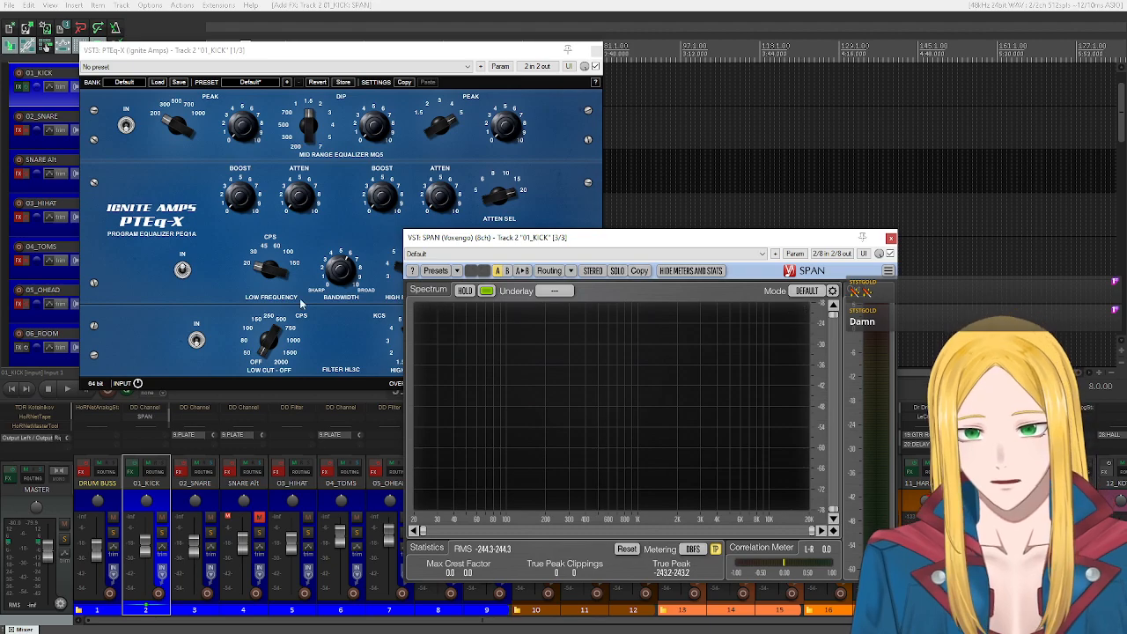
scroll(149, 411, "up", 1)
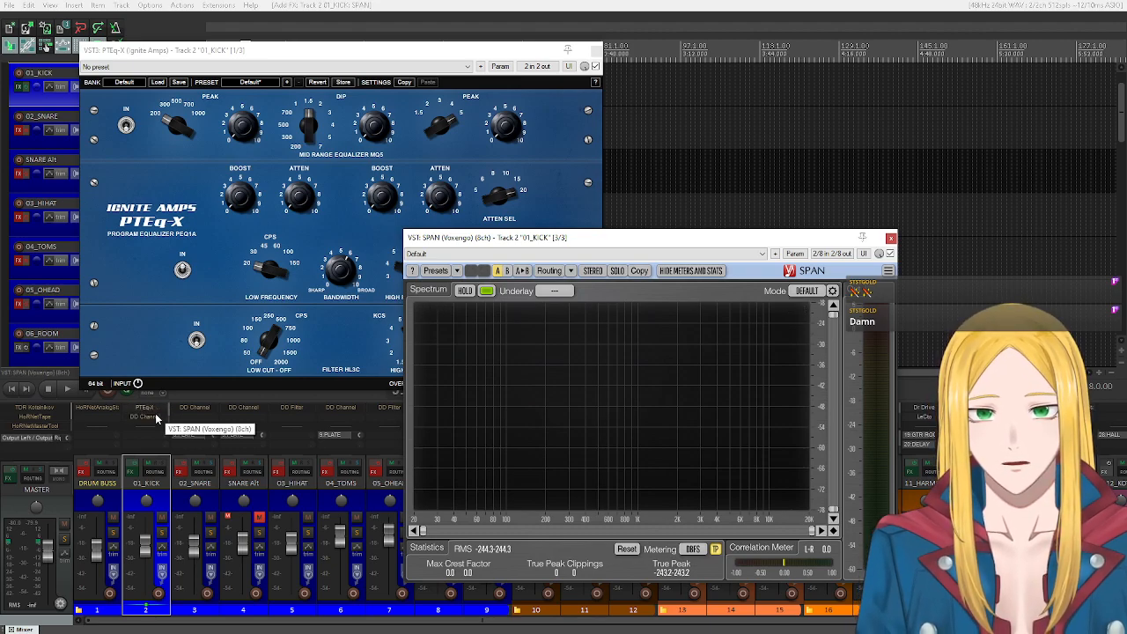
left_click(185, 302)
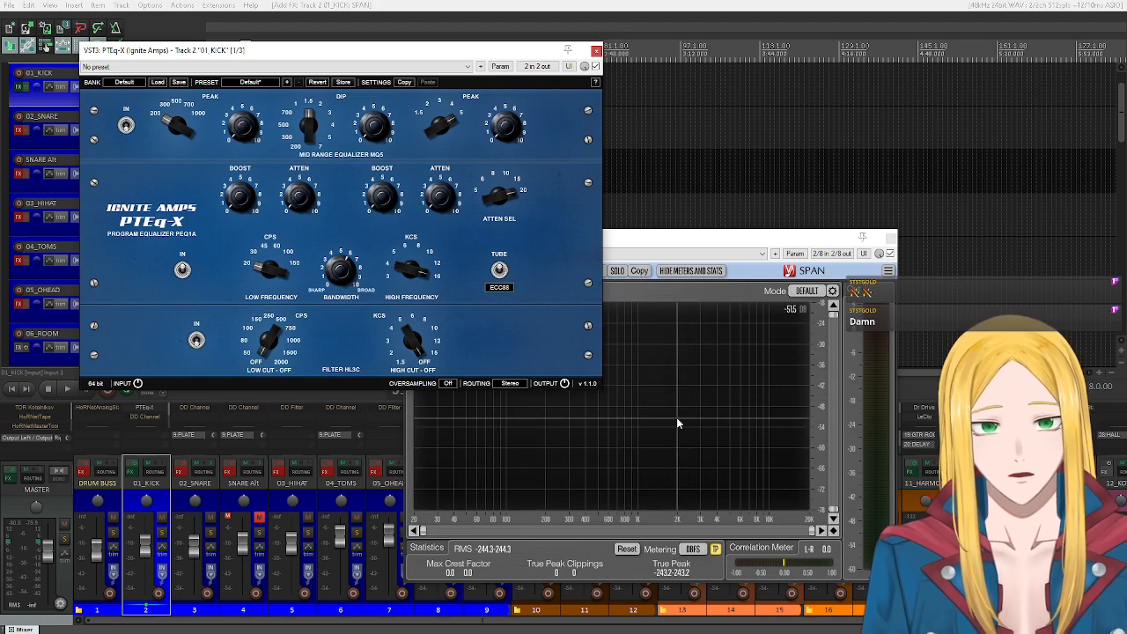
left_click(738, 290)
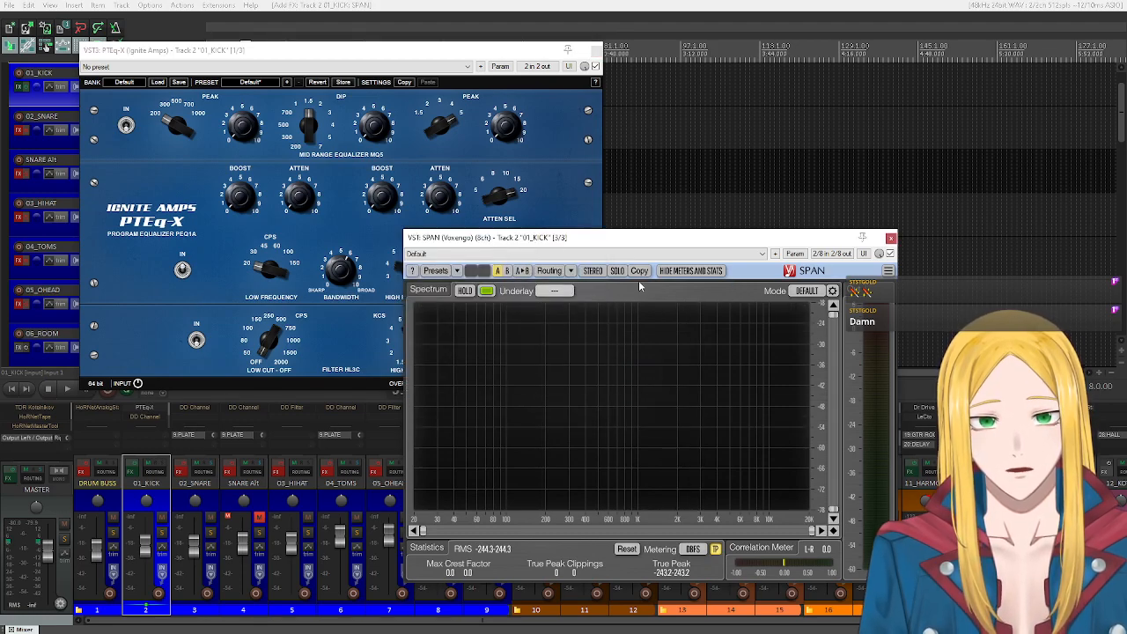
Set PTEq-X's low frequency to 30 CPS and play the 01_KICK track soloed.
left_click(169, 307)
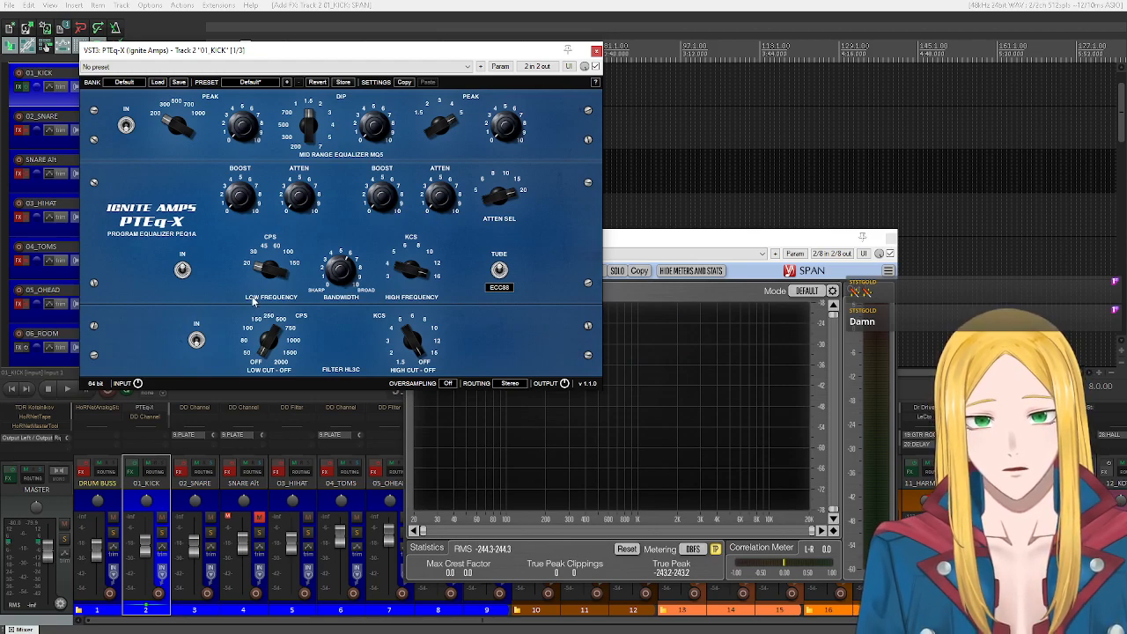
left_click_drag(268, 276, 271, 277)
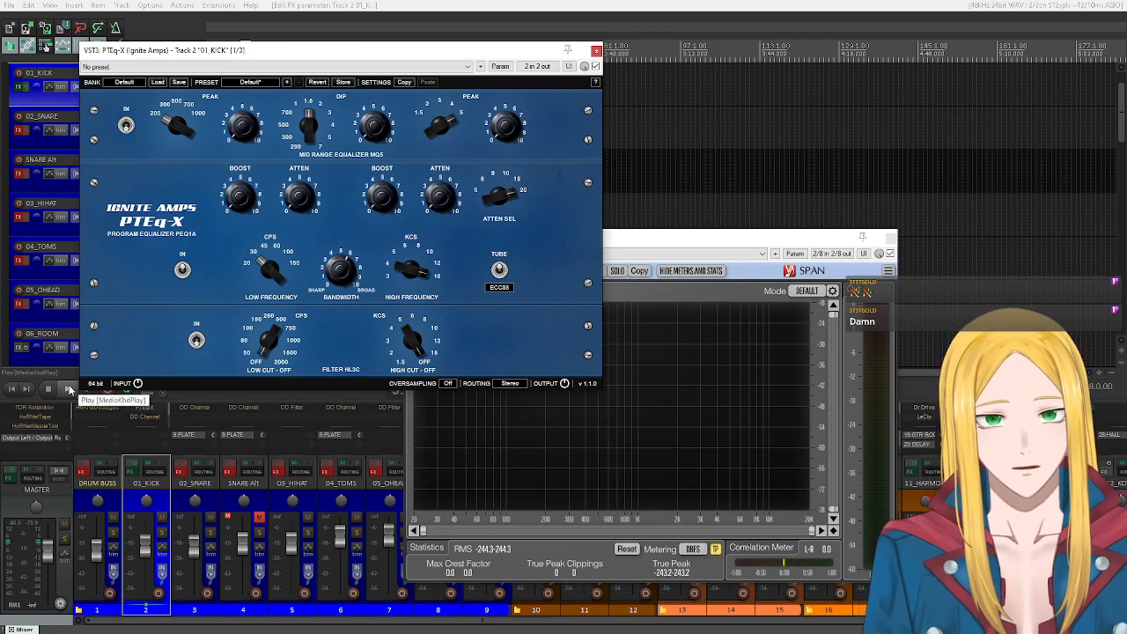
left_click(162, 531)
left_click(67, 387)
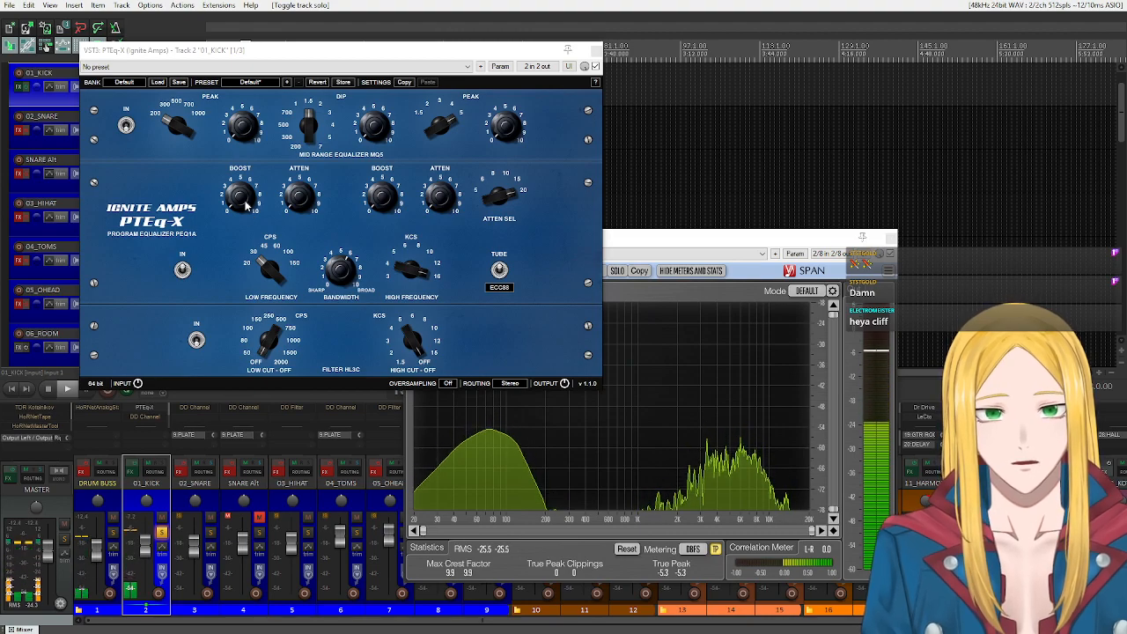
Raise PTEq-X's low-frequency Boost on the kick, and rearrange the plugin windows so SPAN's spectrum stays in view.
scroll(246, 205, "up", 7)
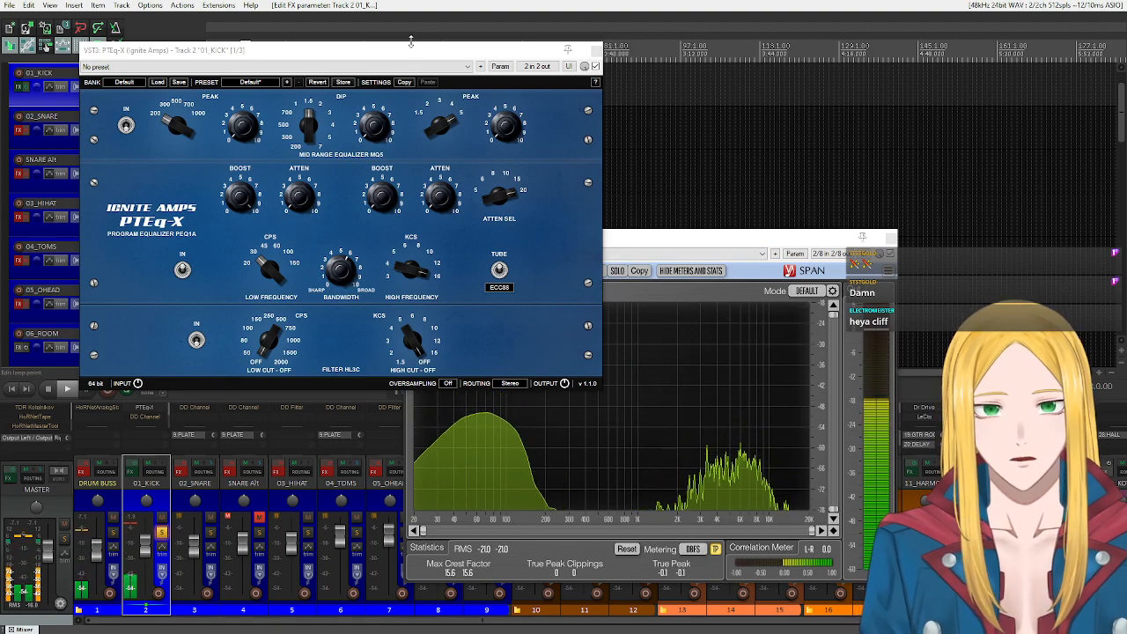
left_click_drag(416, 53, 343, 55)
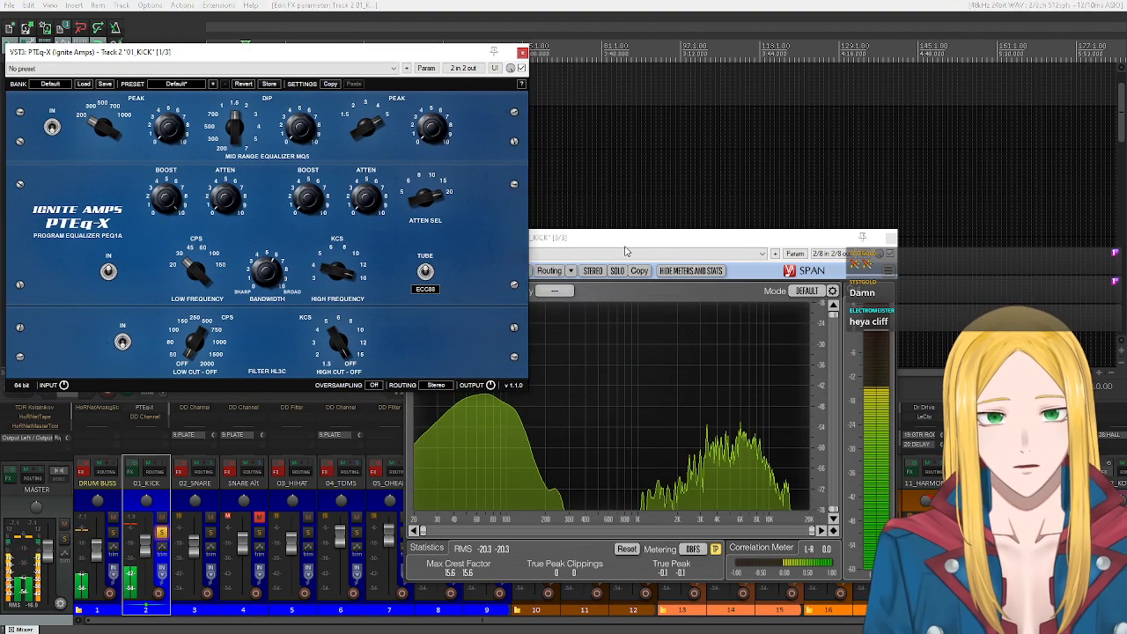
left_click_drag(621, 244, 569, 298)
left_click(159, 269)
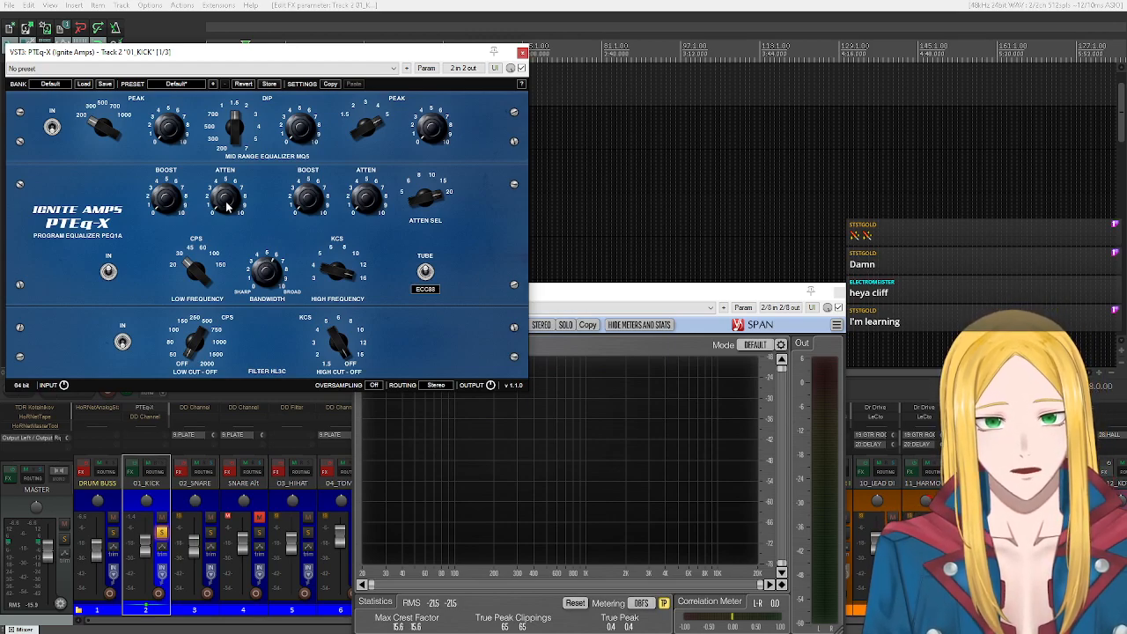
Audition the soloed kick through PTEq-X while watching the spectrum, and close the SPAN window.
key("space")
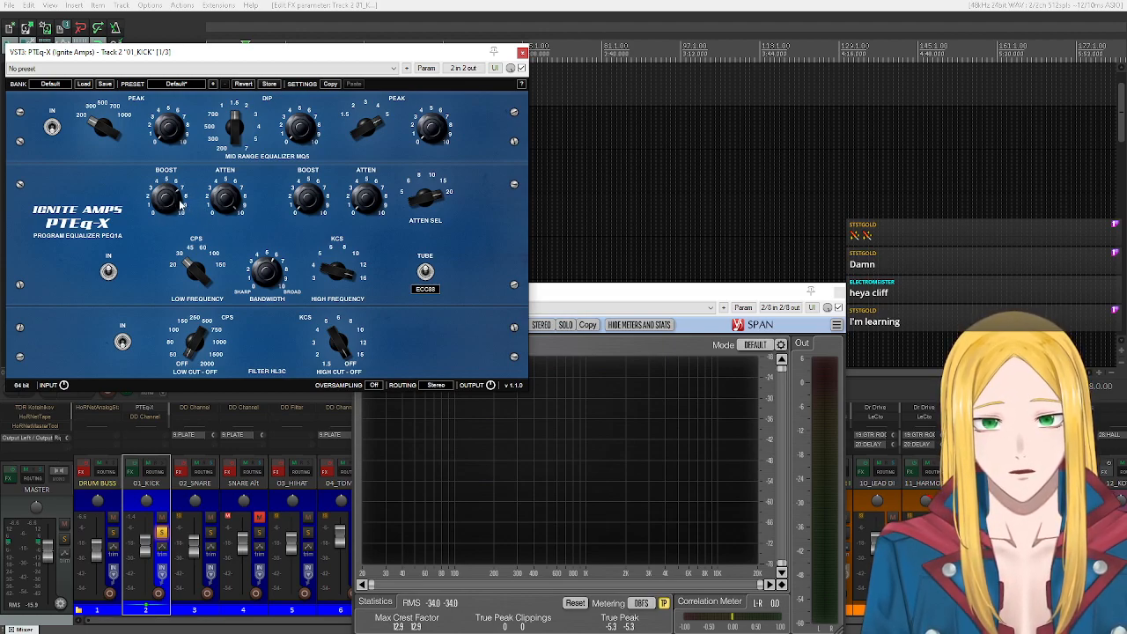
key("space")
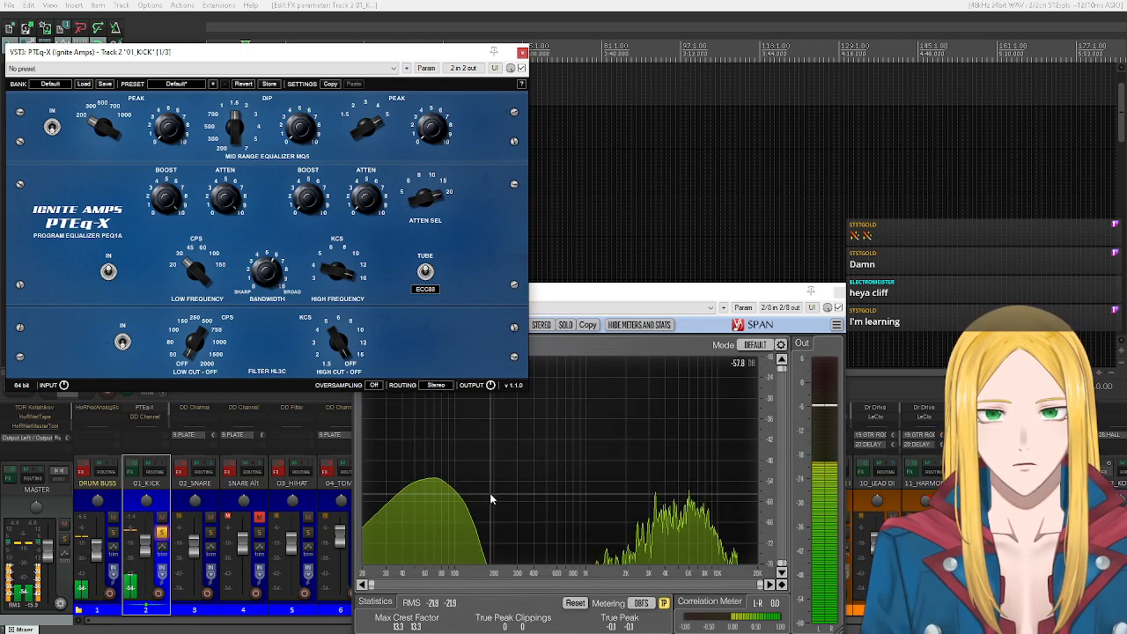
key("space")
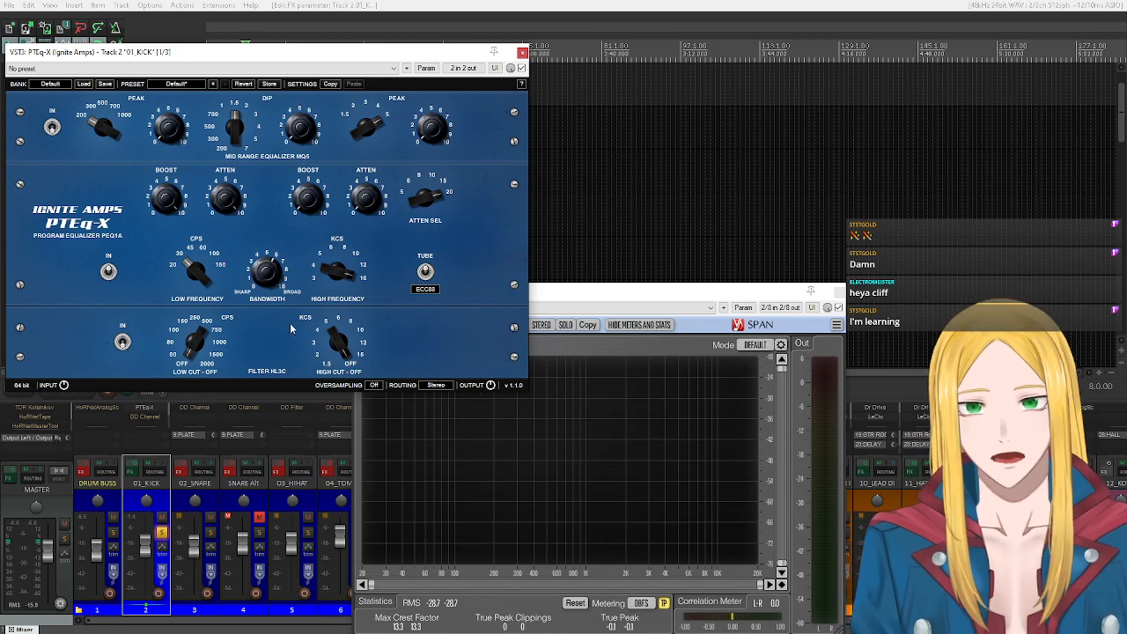
left_click_drag(239, 56, 461, 69)
left_click(832, 300)
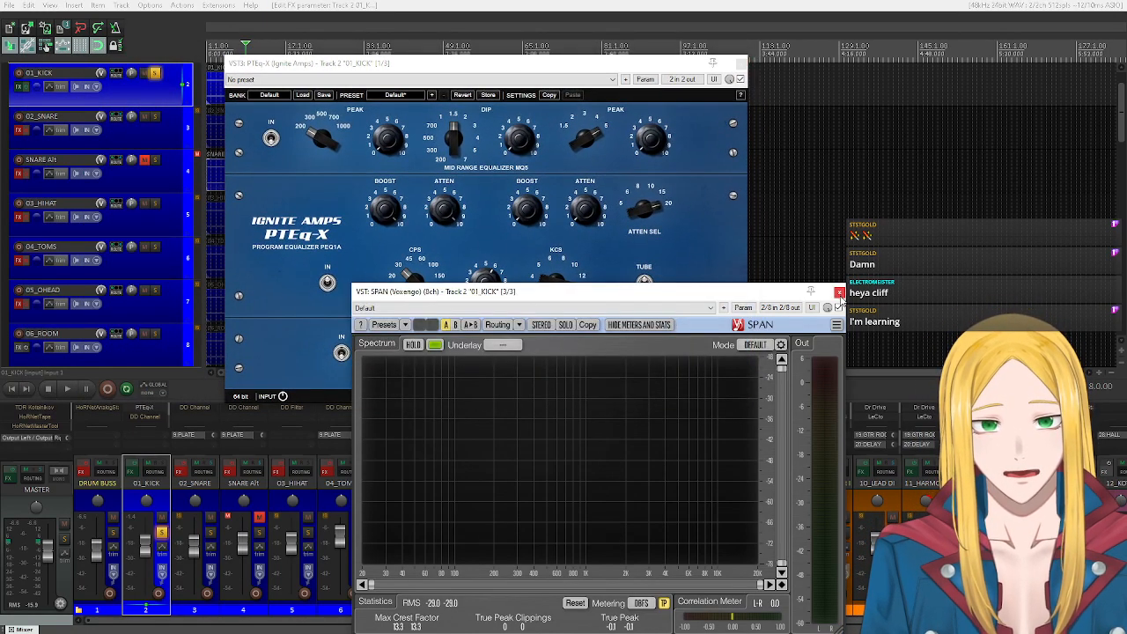
left_click(839, 292)
Unsolo 01_KICK and play the full mix, comparing the kick with PTEq-X bypassed and active, and close PTEq-X.
left_click(729, 80)
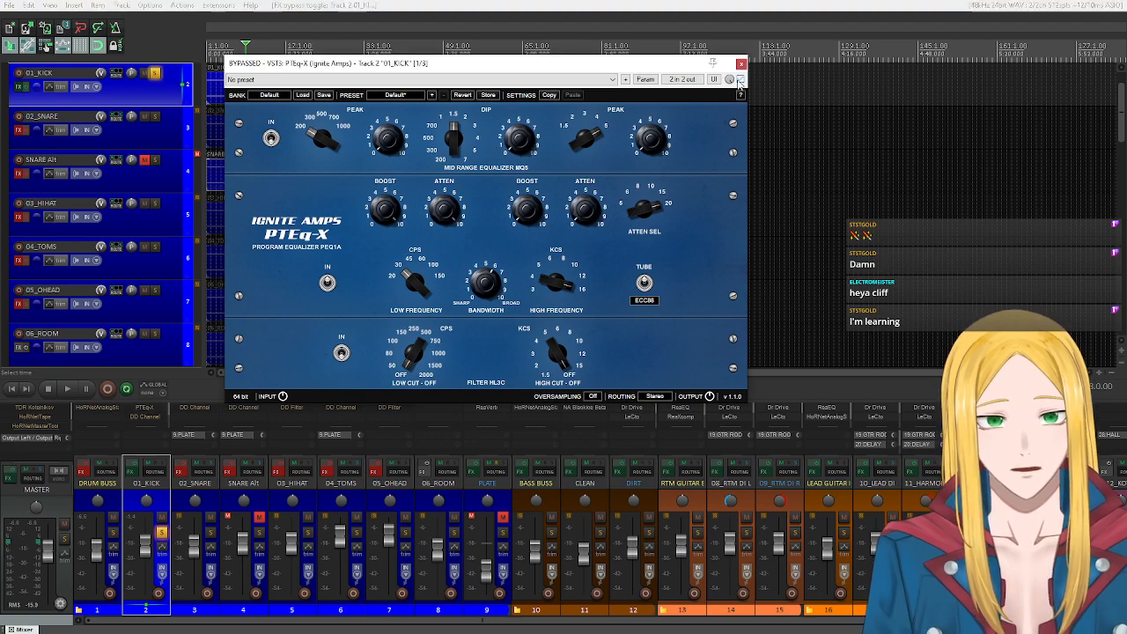
left_click(163, 533)
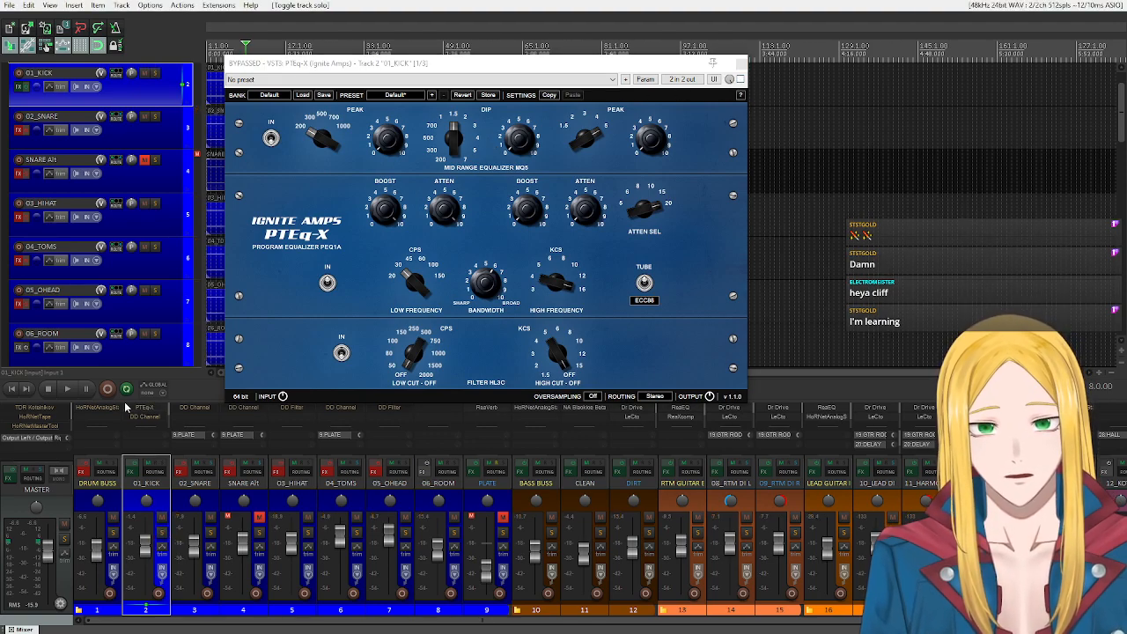
left_click(67, 388)
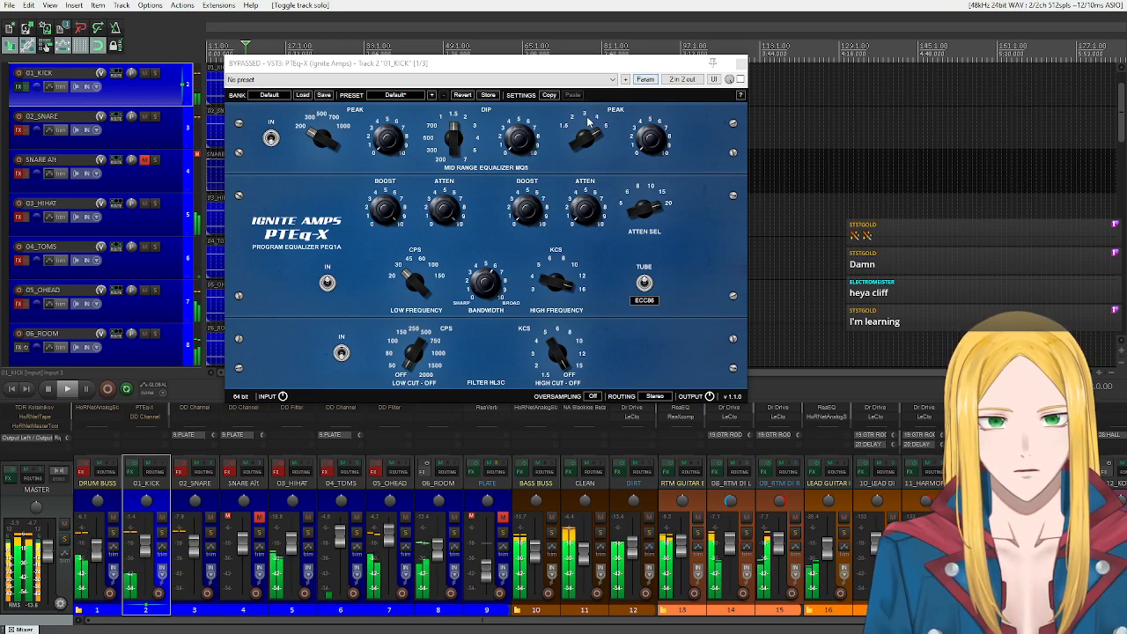
left_click(740, 80)
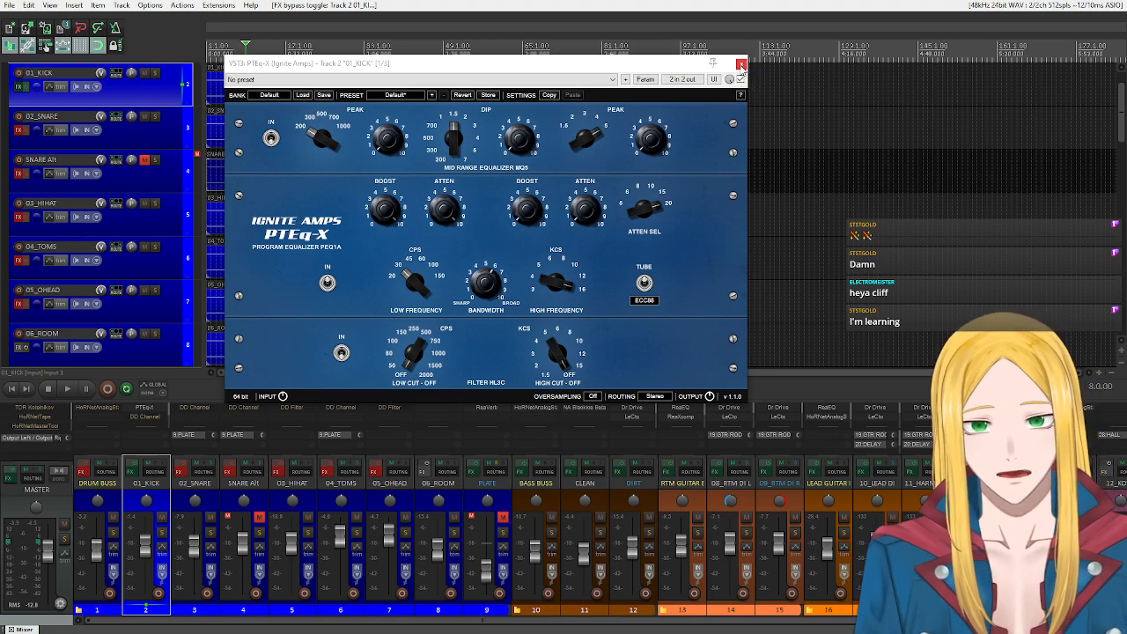
left_click(740, 63)
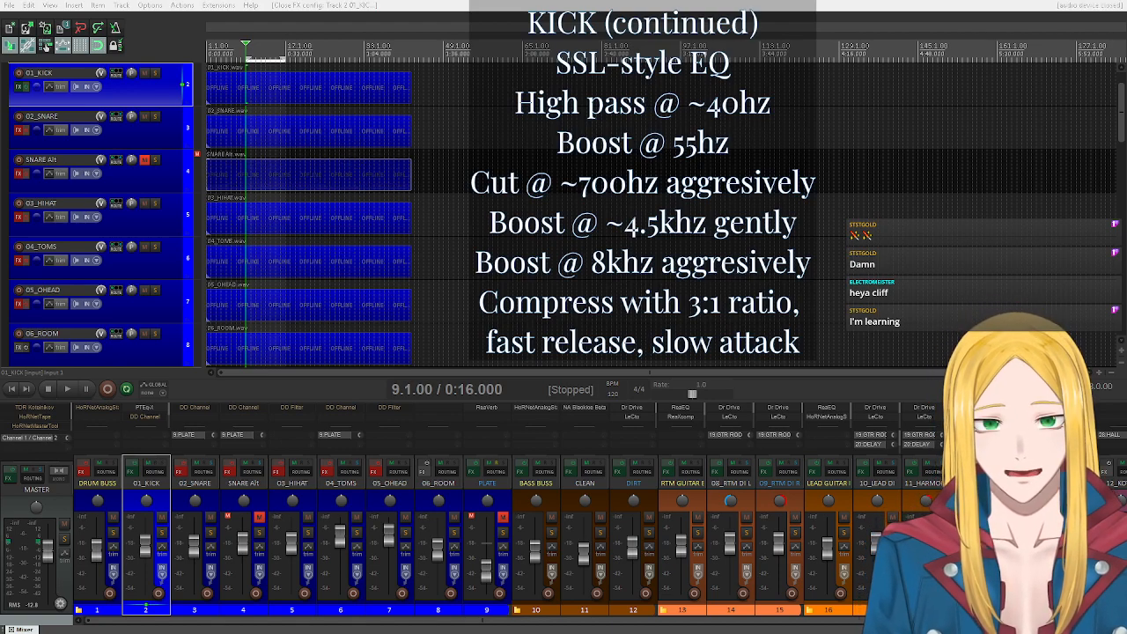
Open DD Channel on 01_KICK, take it out of bypass, and switch off its COMP and EQ sections.
left_click(141, 416)
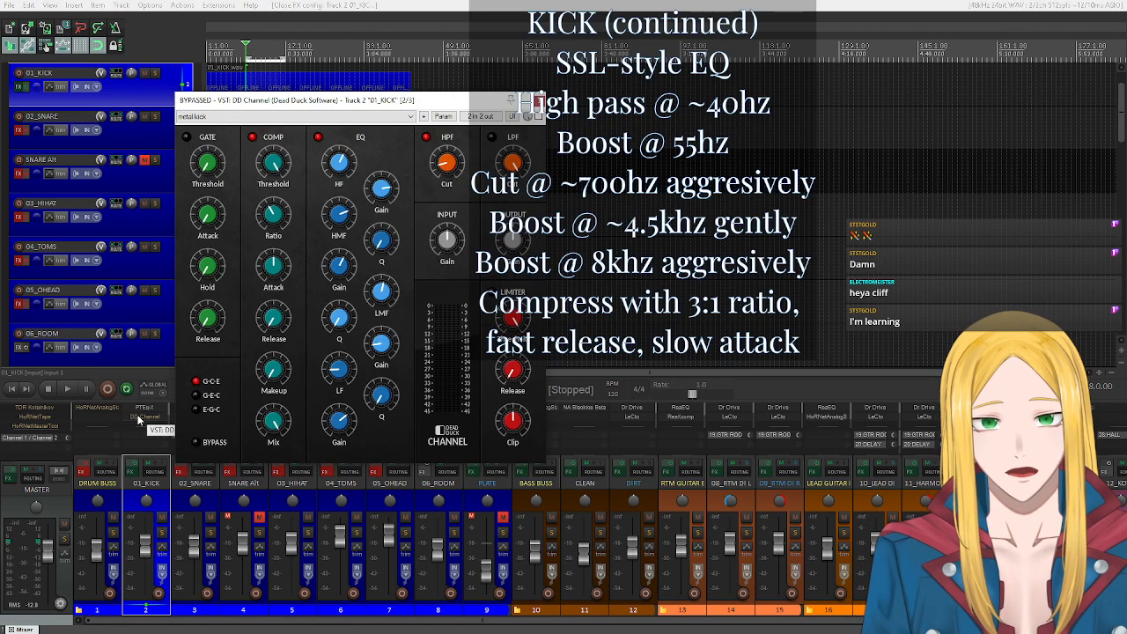
left_click_drag(272, 142, 353, 113)
left_click(587, 127)
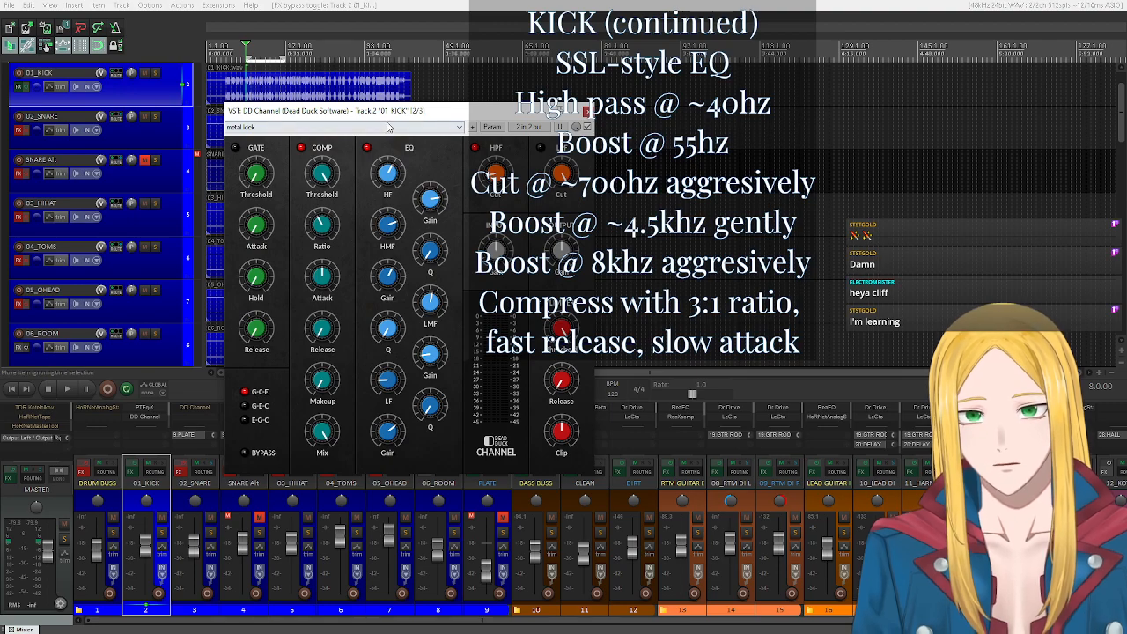
left_click_drag(382, 116, 209, 66)
left_click_drag(202, 40, 221, 39)
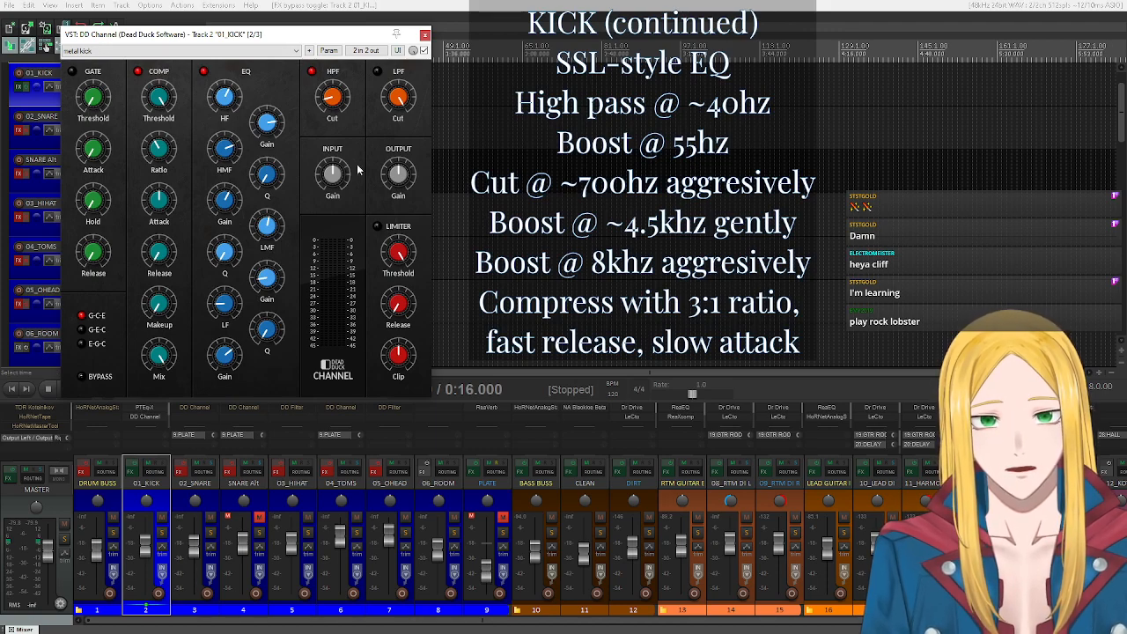
mouse_move(267, 37)
left_mouse_down()
mouse_move(284, 247)
mouse_move(269, 44)
left_mouse_up()
scroll(270, 140, "up", 3)
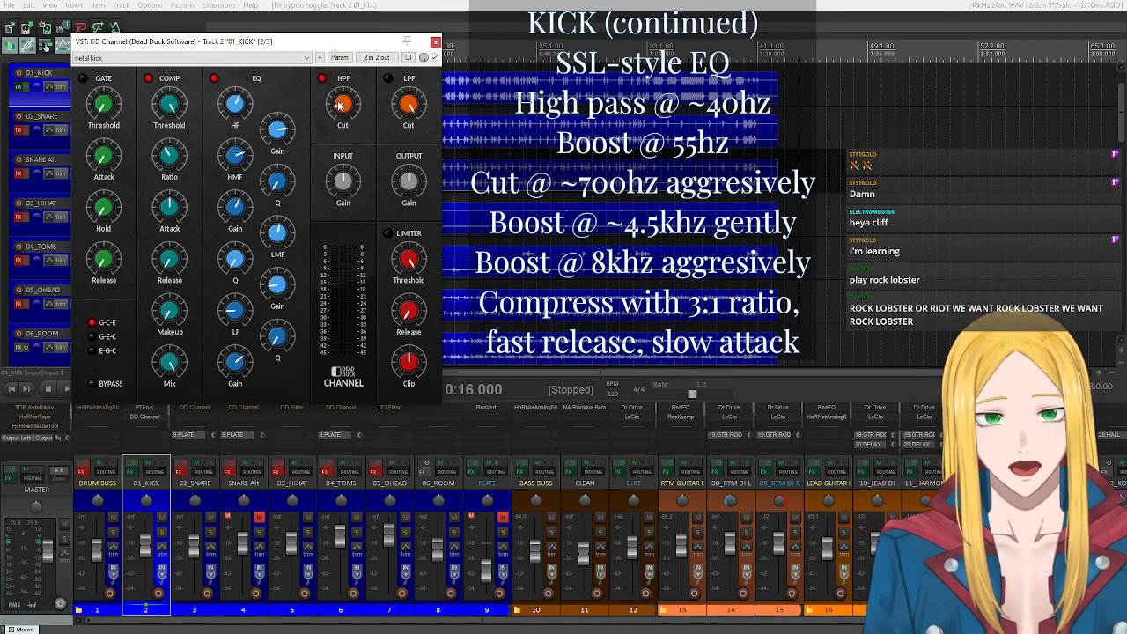
left_click(150, 79)
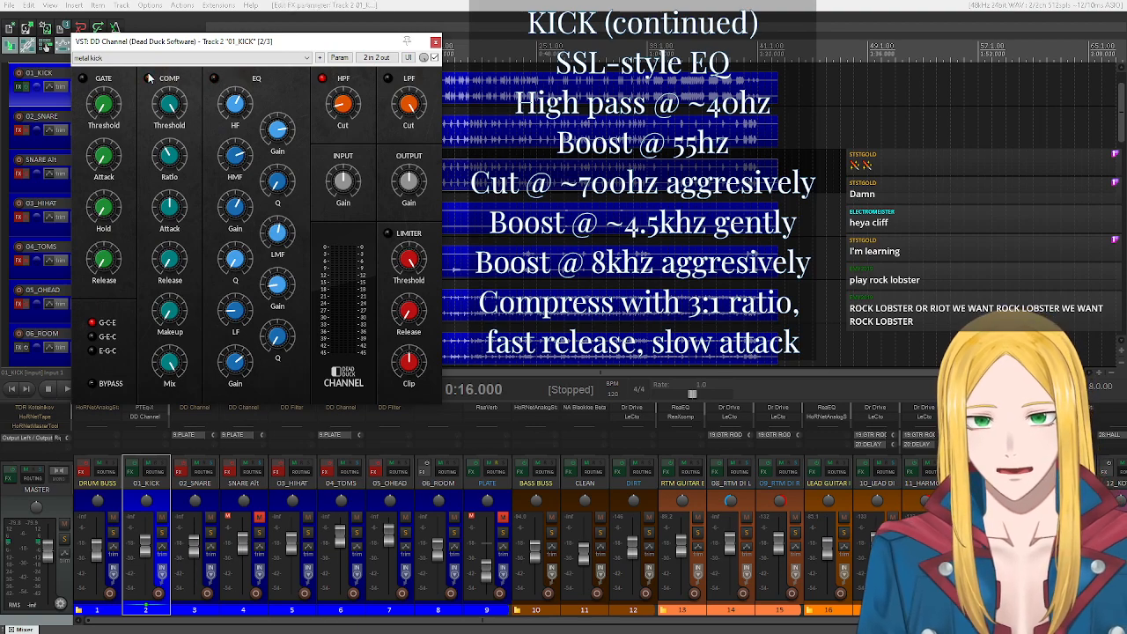
Reopen SPAN from the 01_KICK effects chain and arrange its window beside DD Channel.
left_click_drag(174, 41, 380, 31)
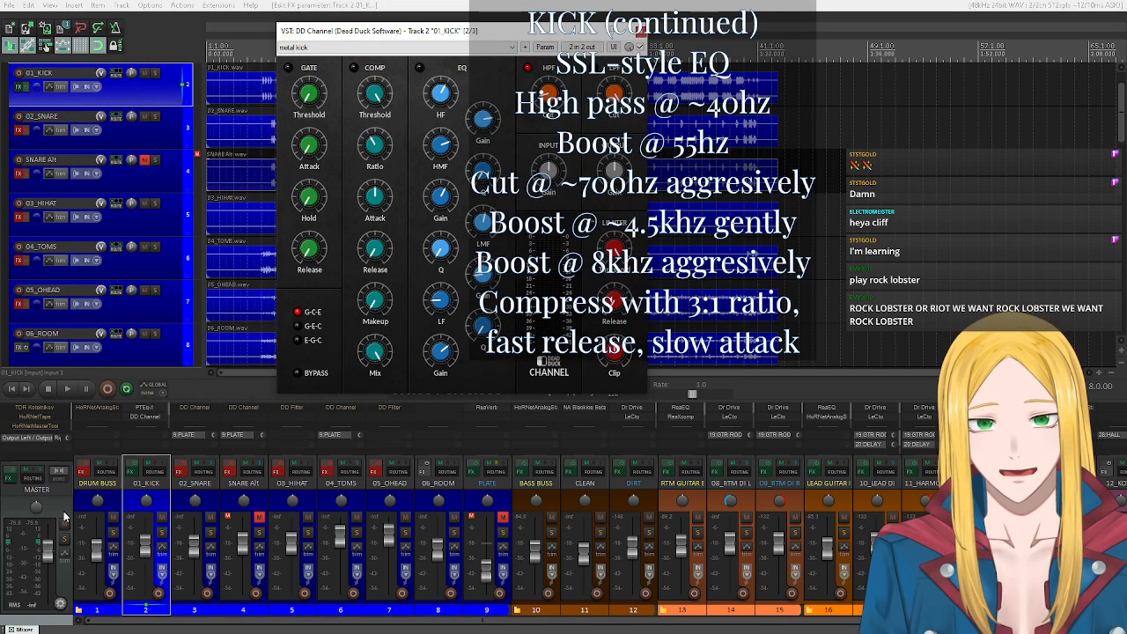
scroll(139, 419, "down", 1)
left_click(141, 417)
left_click_drag(454, 41, 225, 34)
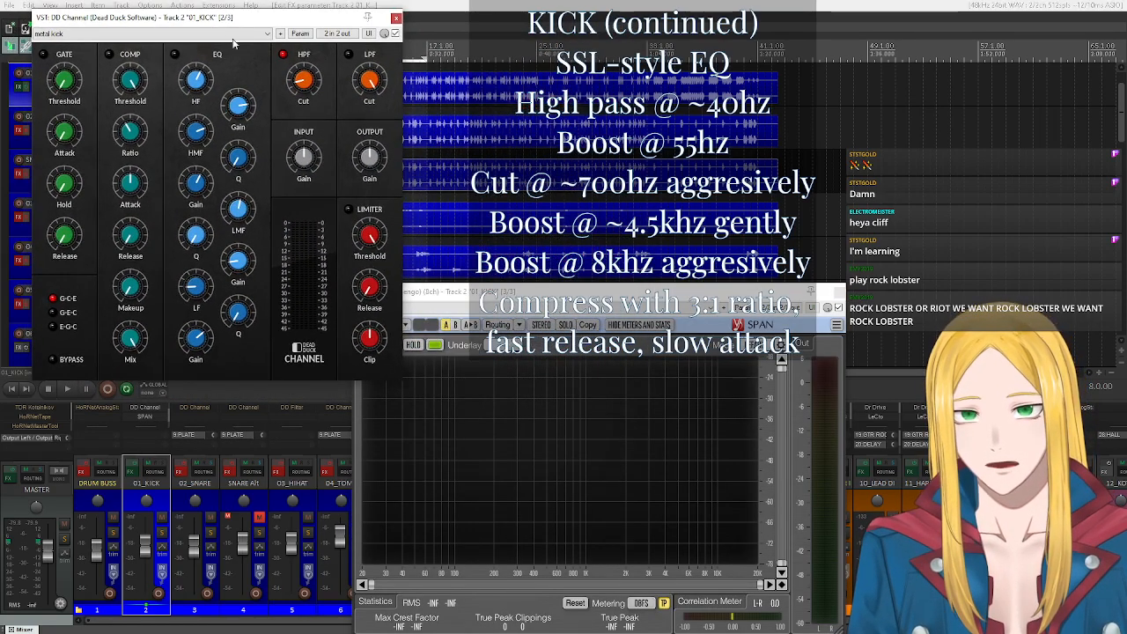
left_click_drag(481, 291, 421, 271)
Play the soloed 01_KICK track and compare DD Channel's high-pass filter off and on in SPAN, leaving the filter on.
left_click(282, 84)
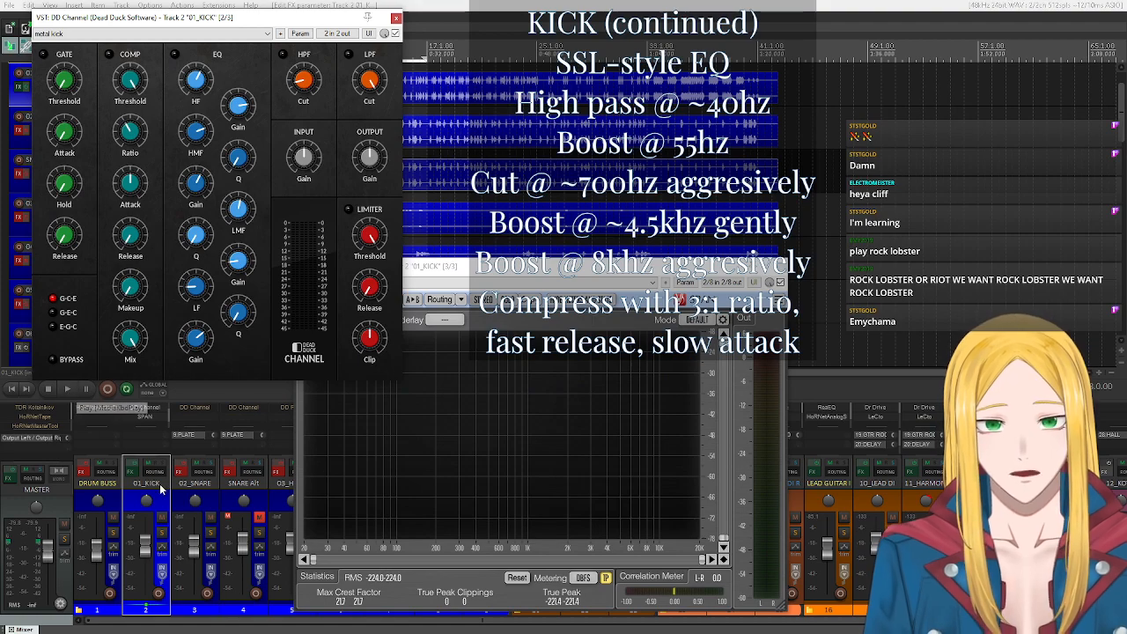
left_click(163, 531)
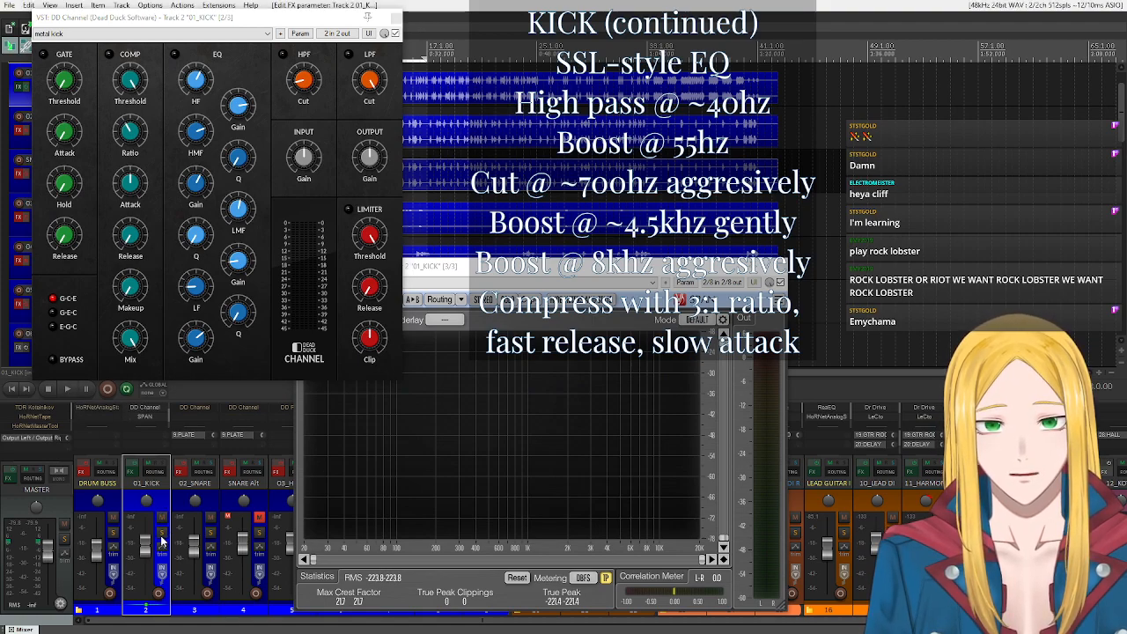
left_click(63, 389)
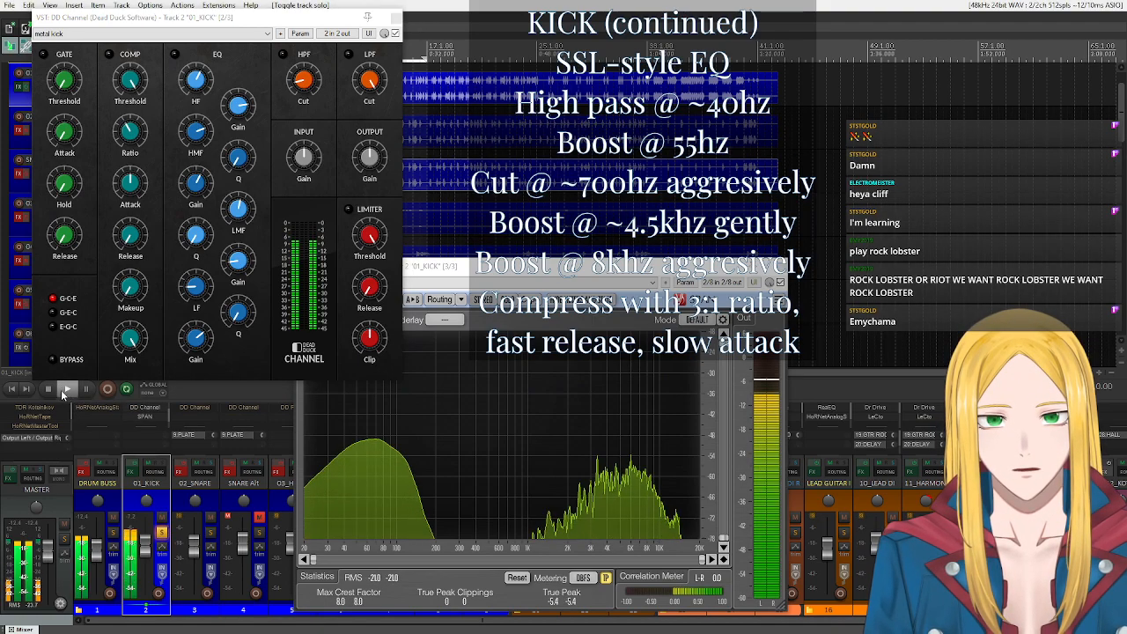
left_click(283, 56)
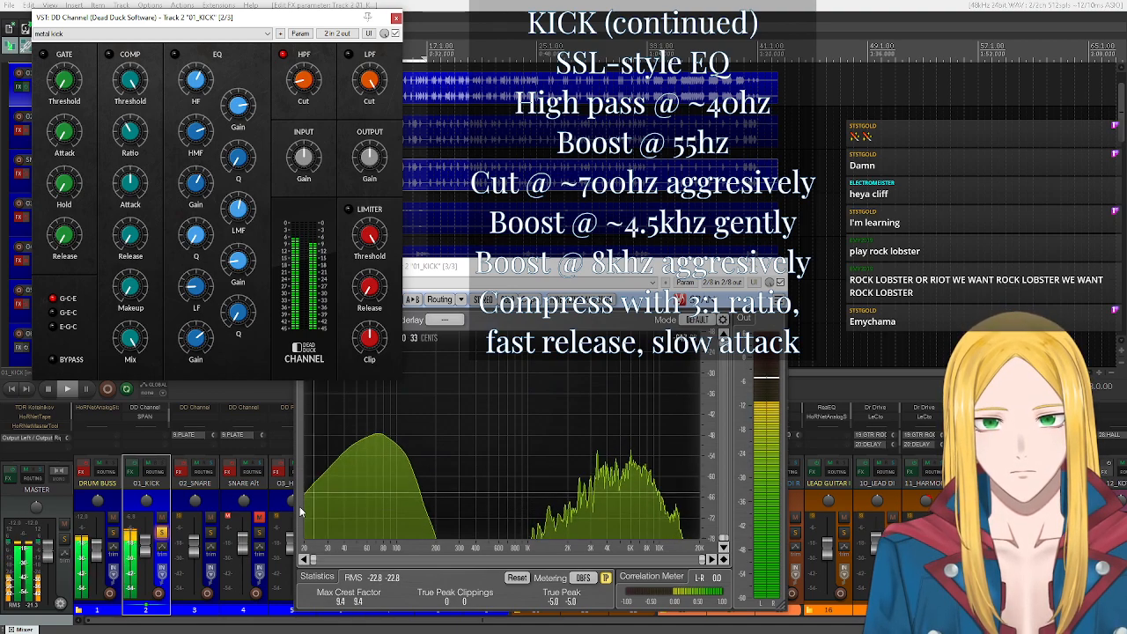
left_click(282, 55)
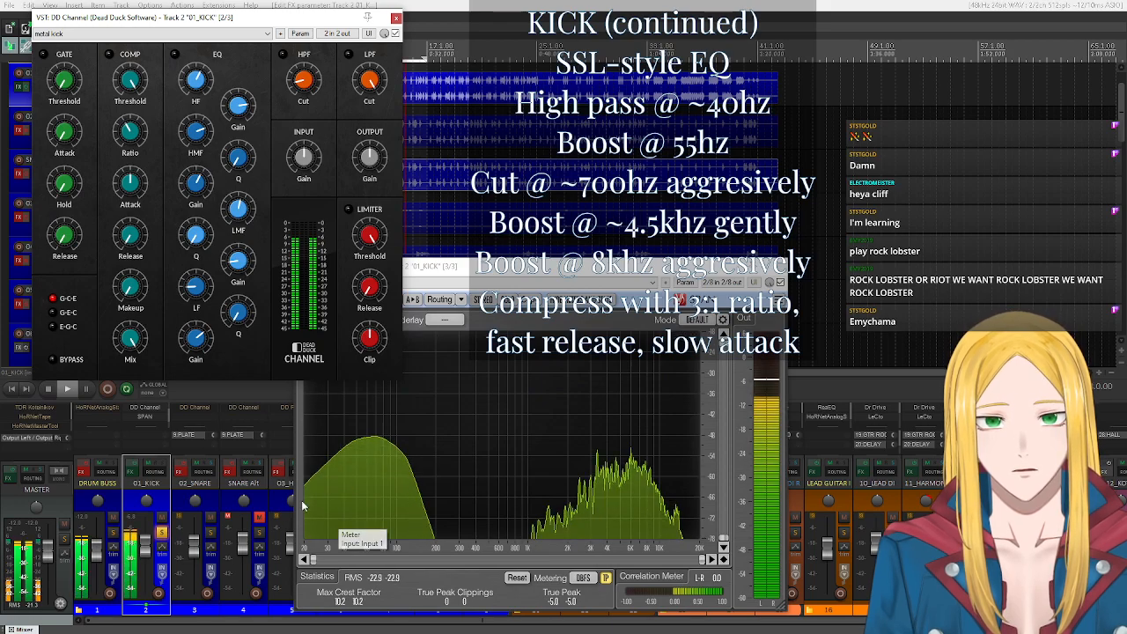
left_click(283, 56)
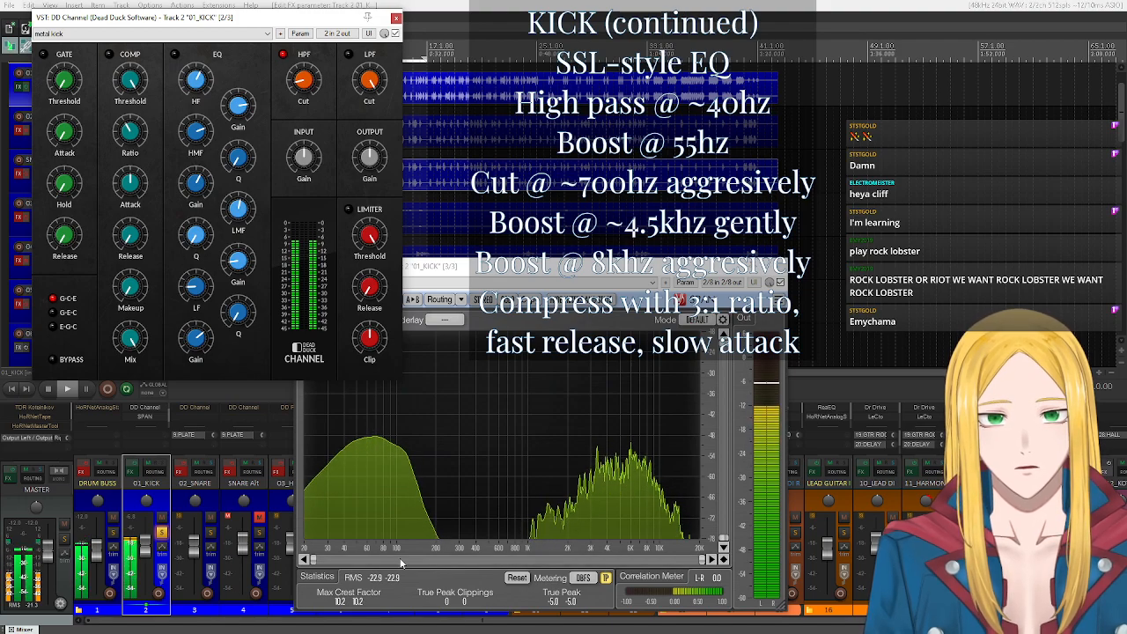
left_click(45, 394)
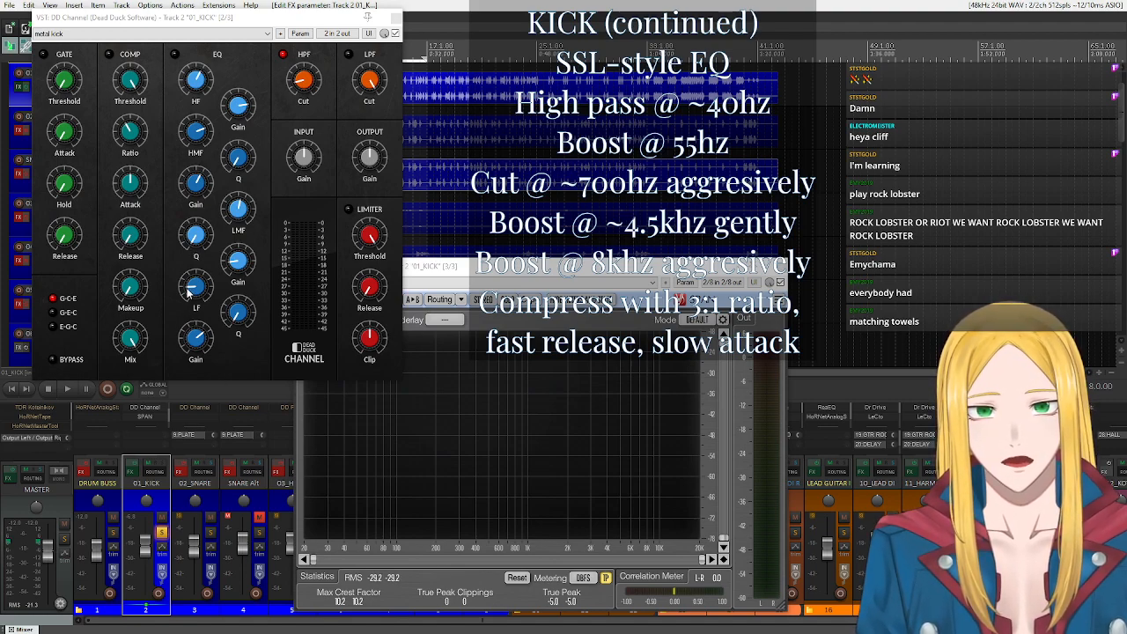
Reset DD Channel's EQ band frequencies and gains to their defaults, and set the LF frequency to 59 Hz.
double_click(198, 339)
double_click(201, 281)
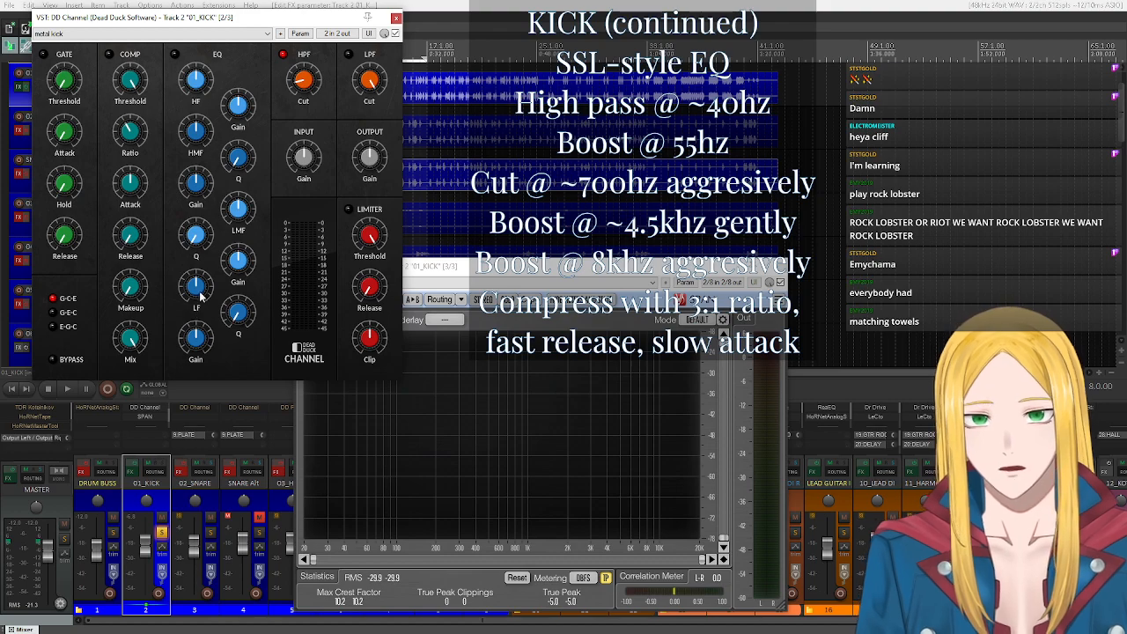
scroll(197, 283, "down", 1)
scroll(197, 283, "down", 2)
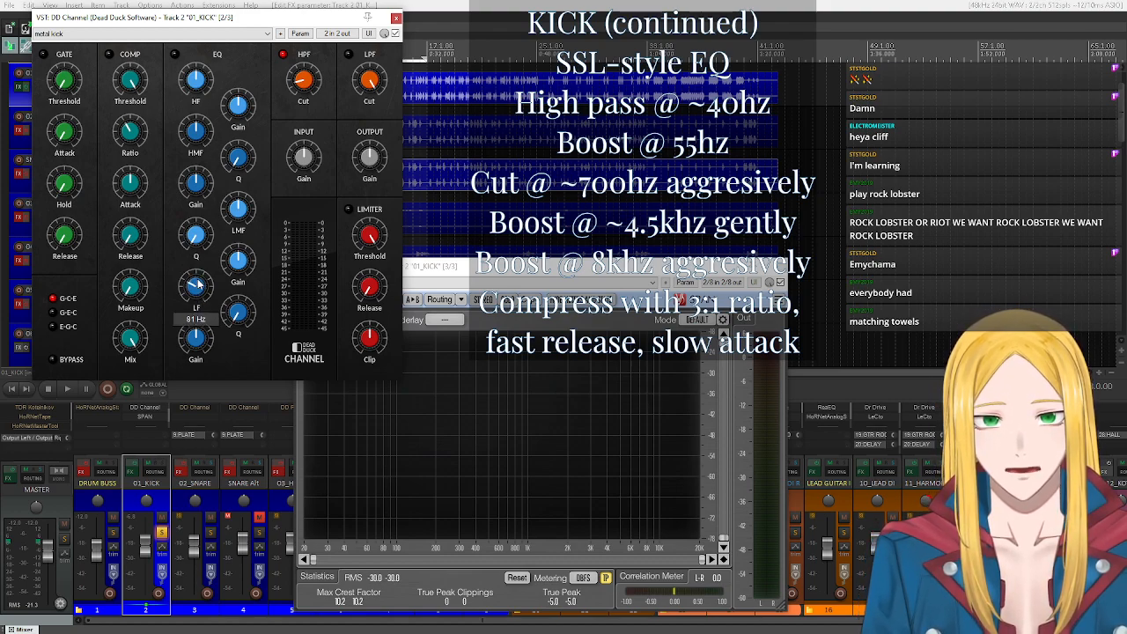
scroll(197, 284, "down", 1)
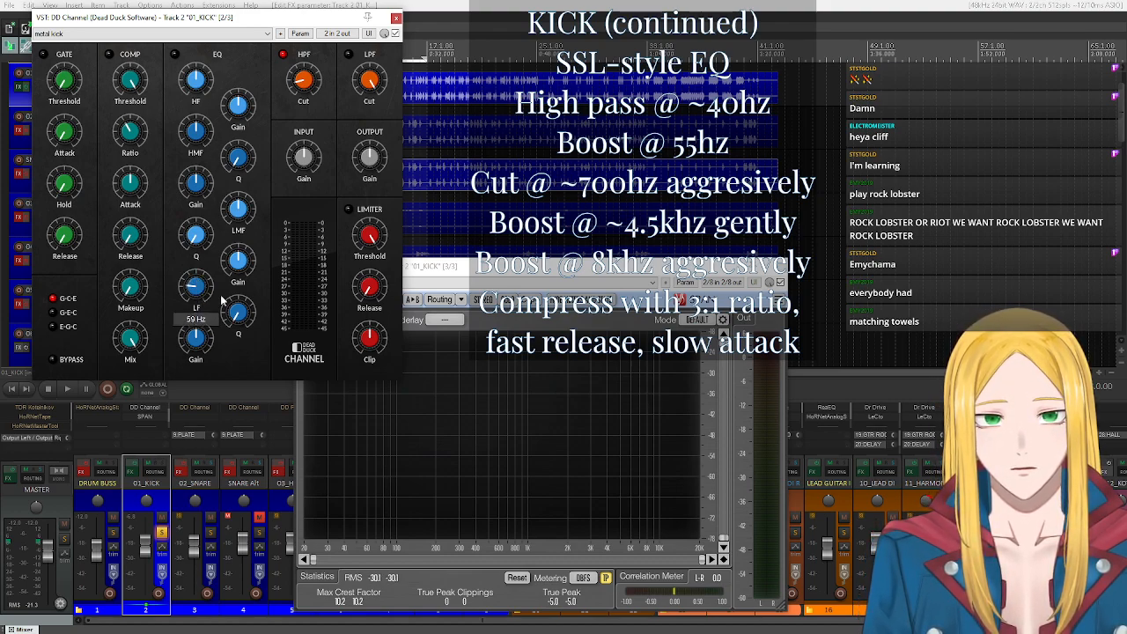
Raise DD Channel's LF gain while the soloed kick plays, with SPAN's spectrum in view.
left_click_drag(211, 21, 265, 26)
left_click(66, 388)
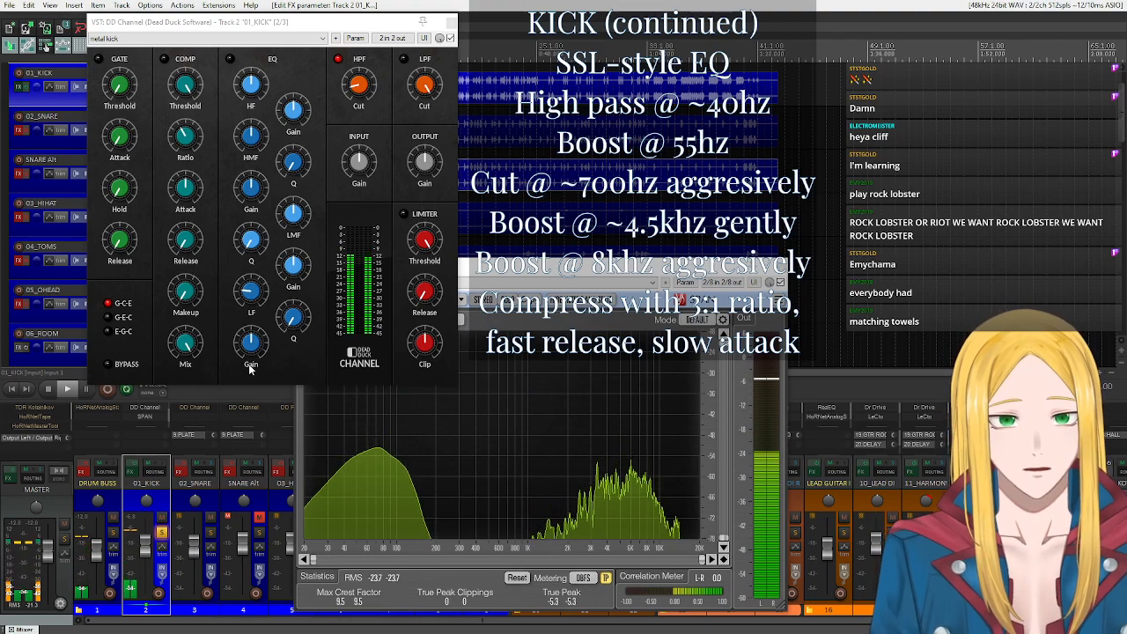
left_click_drag(247, 355, 246, 345)
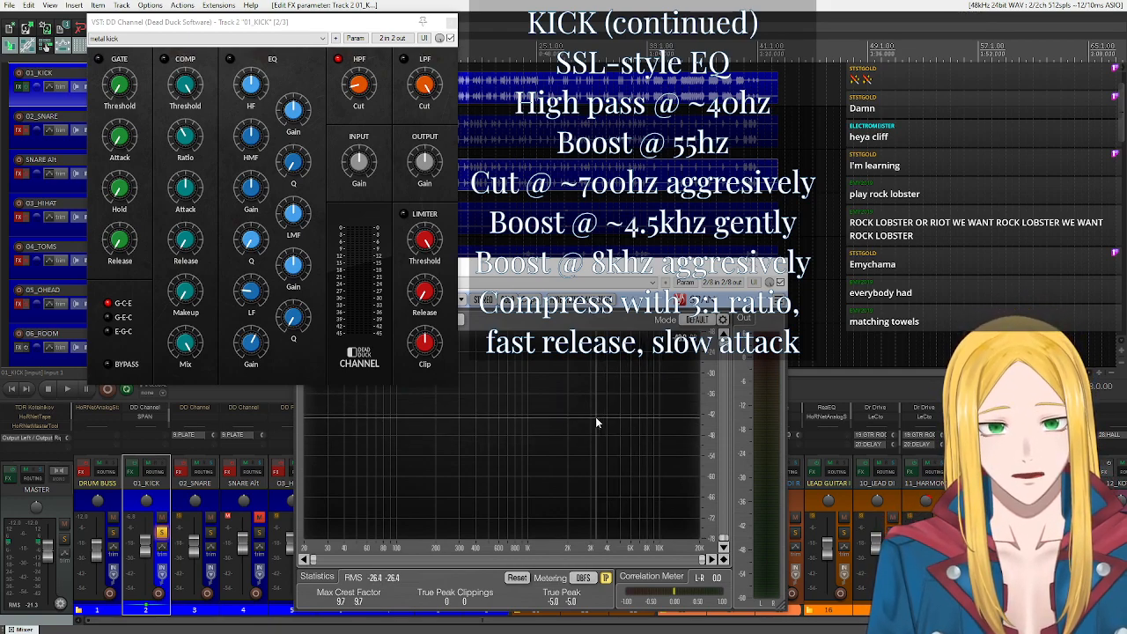
Adjust DD Channel's LMF frequency and cut that band's gain strongly during playback of the soloed kick.
left_click(63, 387)
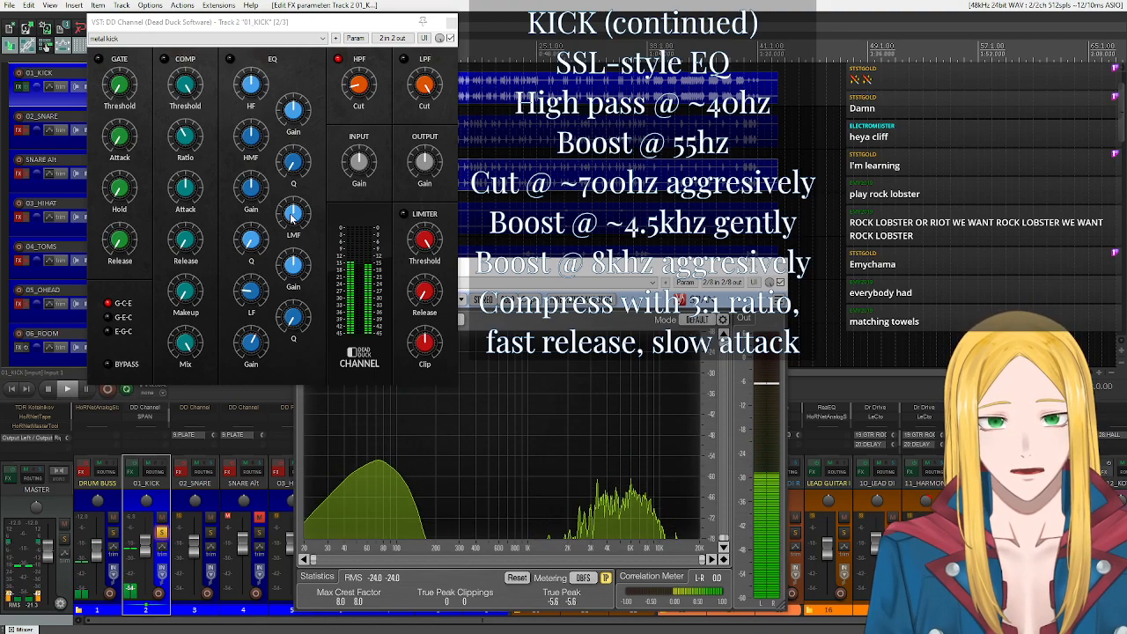
left_click_drag(293, 218, 293, 217)
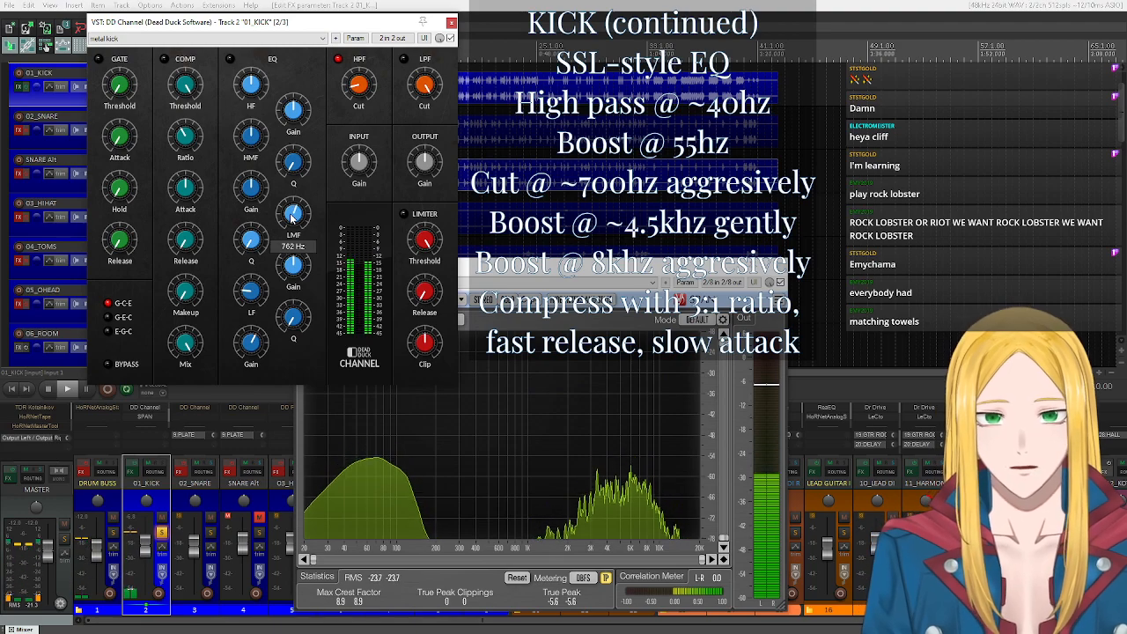
left_click(293, 265)
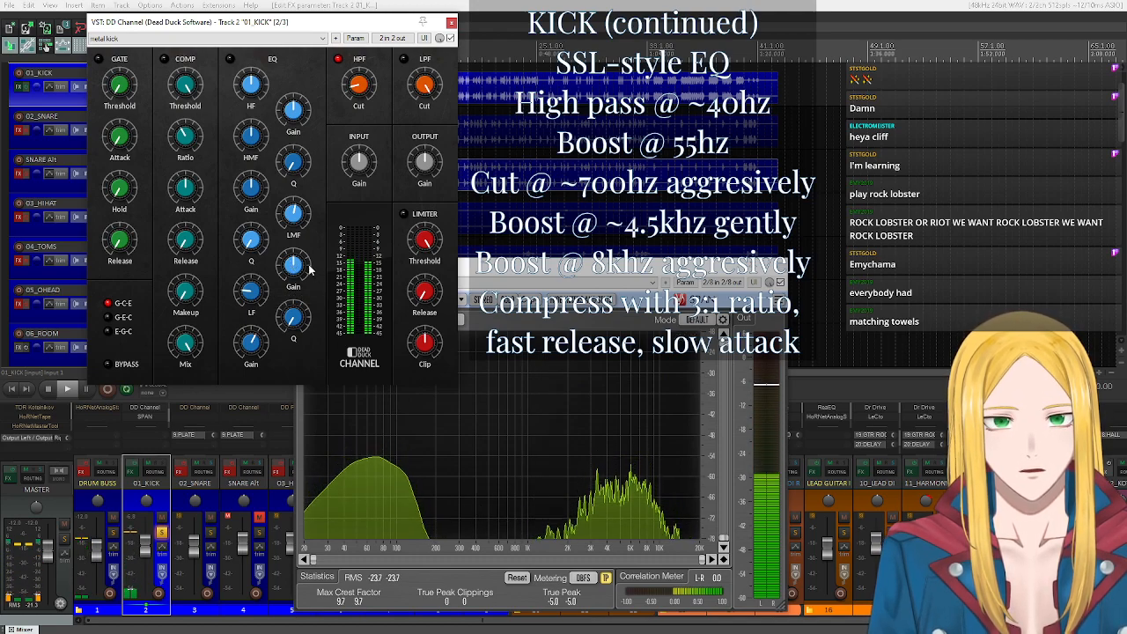
scroll(301, 265, "down", 10)
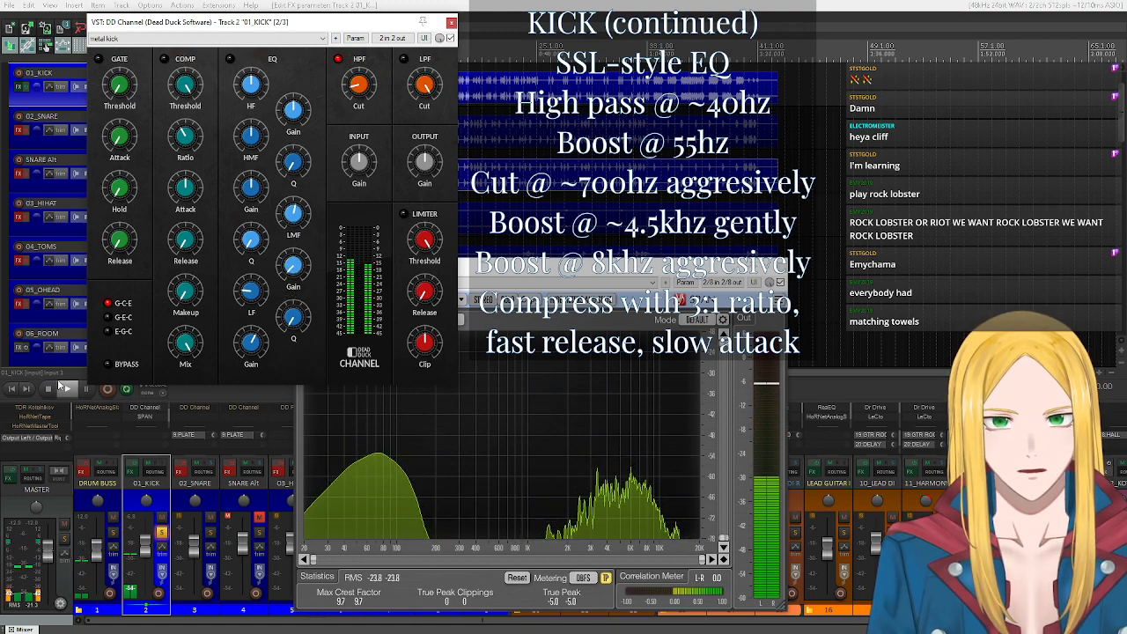
left_click(51, 387)
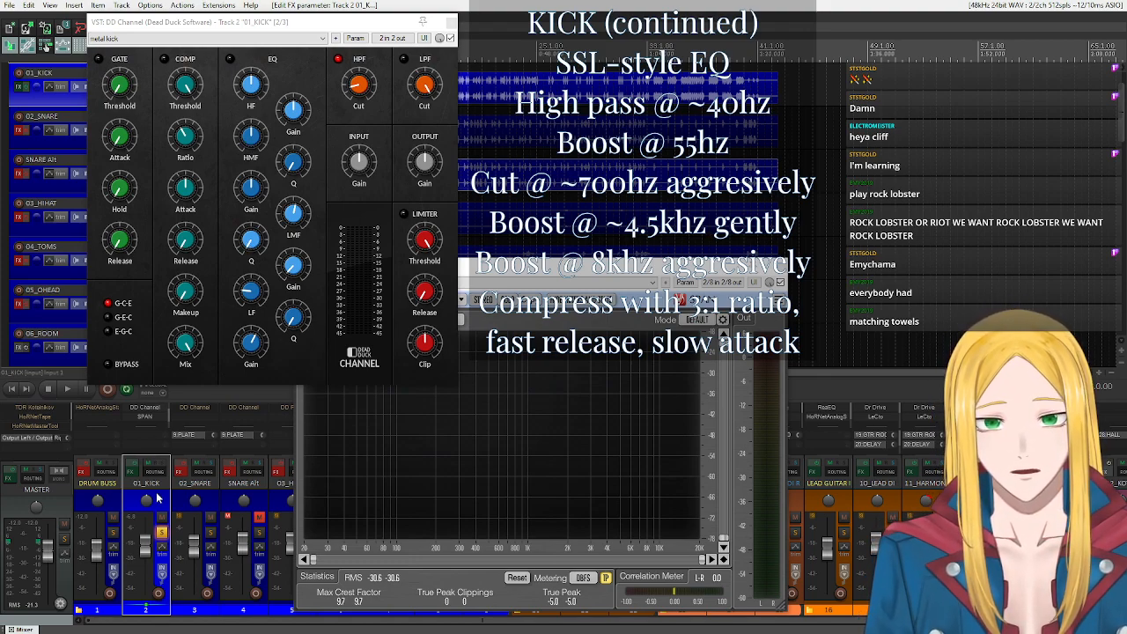
Resume playback of the soloed kick and dismiss the ReaConsole command window.
key("space")
key("c")
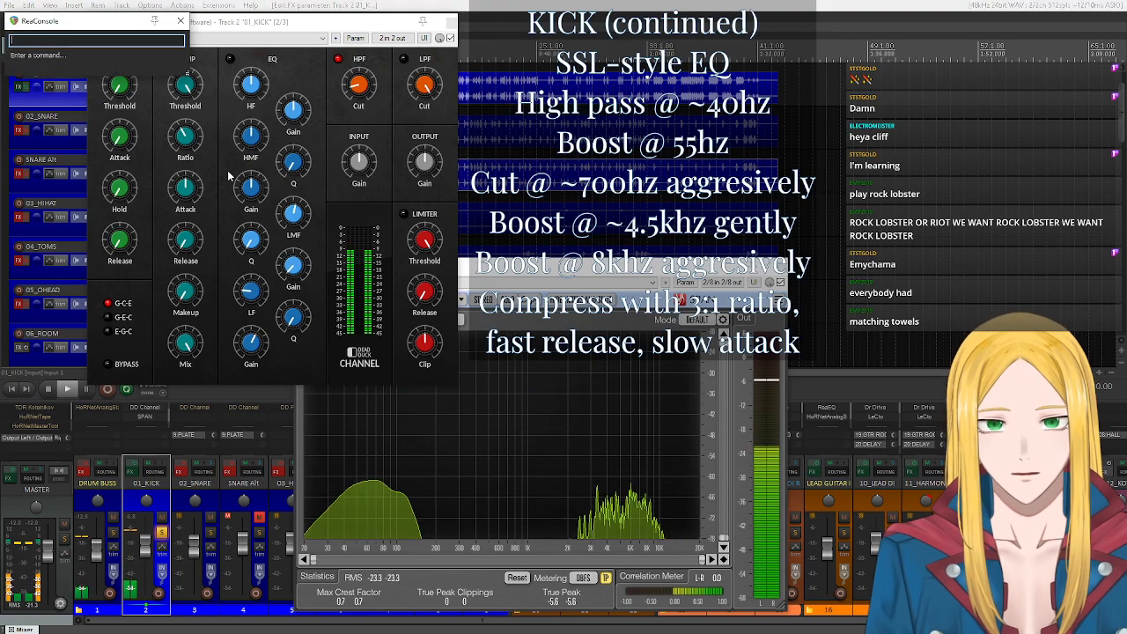
left_click(182, 19)
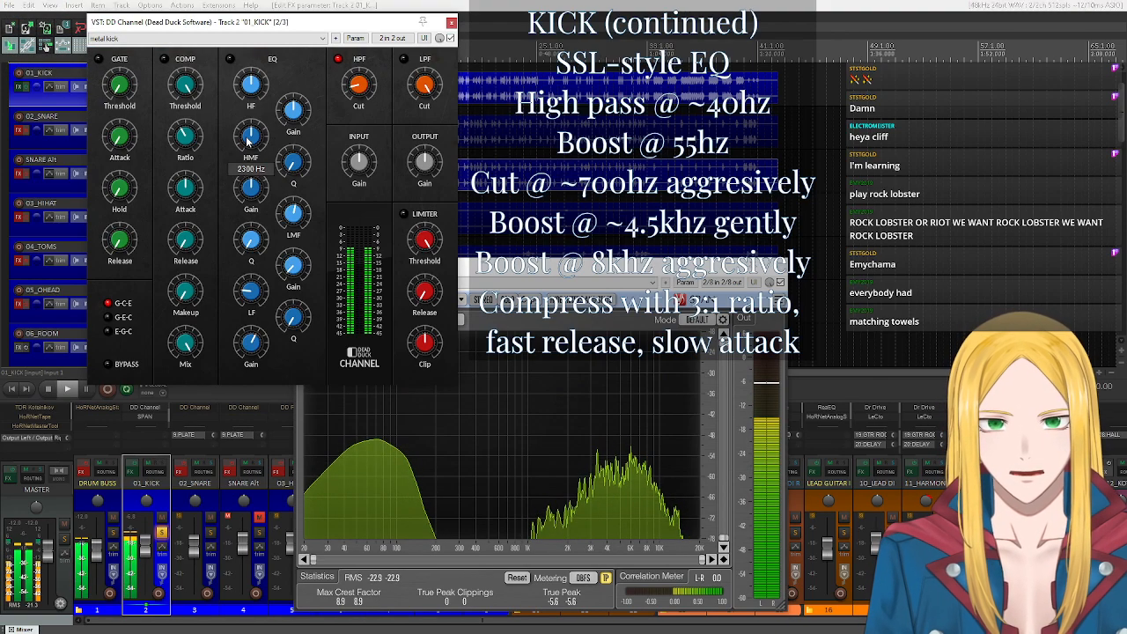
Raise DD Channel's HMF frequency and give that band a gentle gain boost while the soloed kick plays.
scroll(247, 141, "up", 5)
scroll(249, 141, "up", 3)
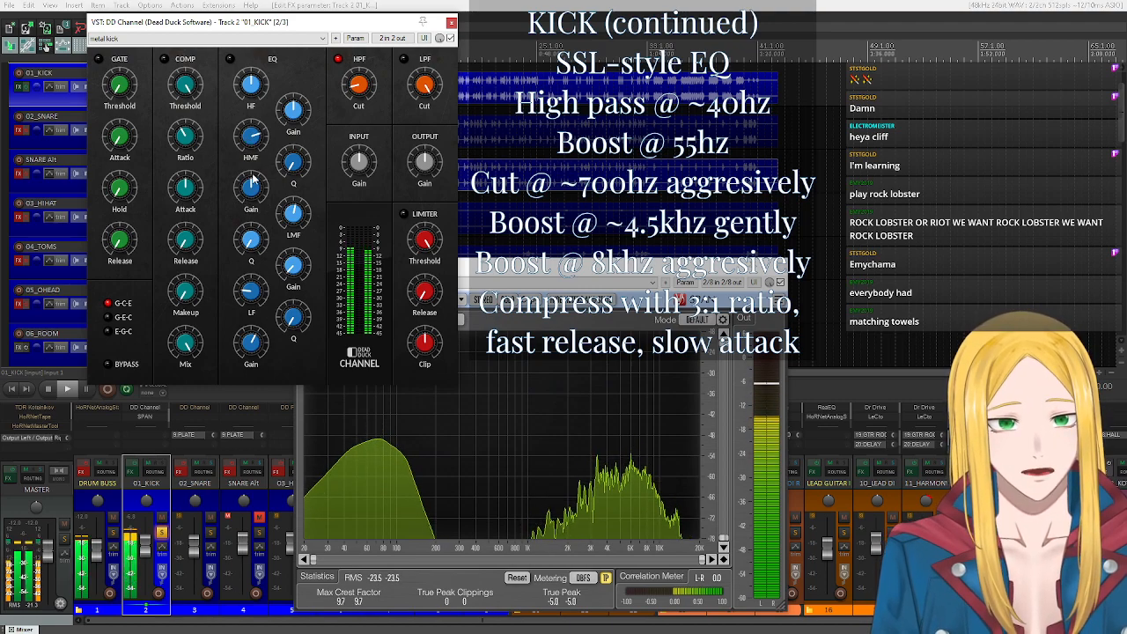
scroll(250, 192, "up", 1)
scroll(250, 199, "up", 6)
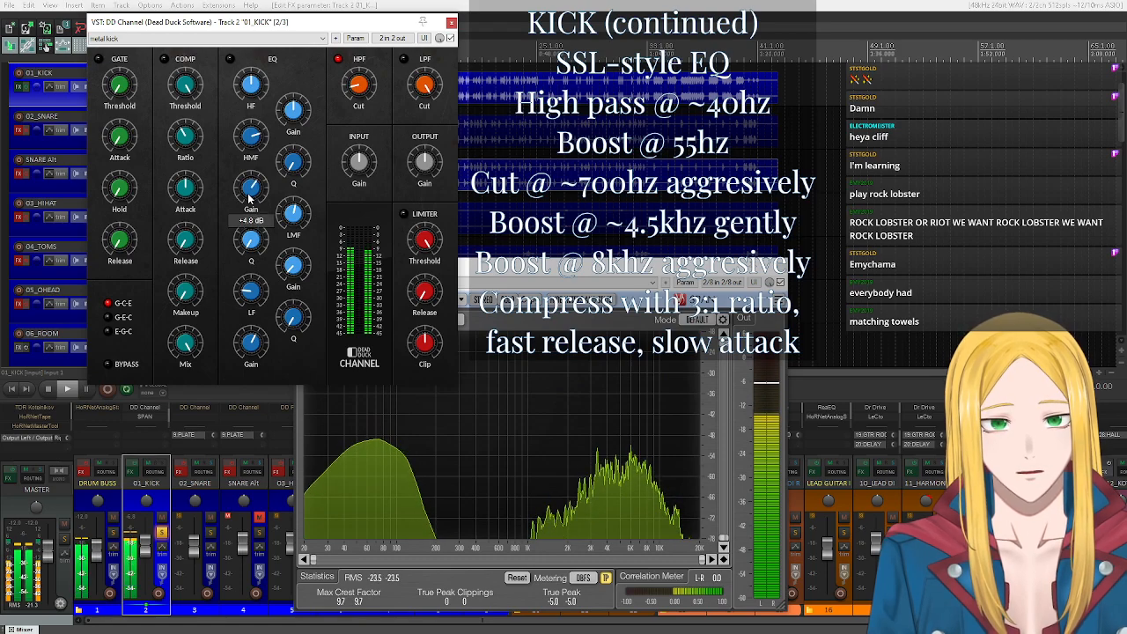
scroll(249, 199, "down", 5)
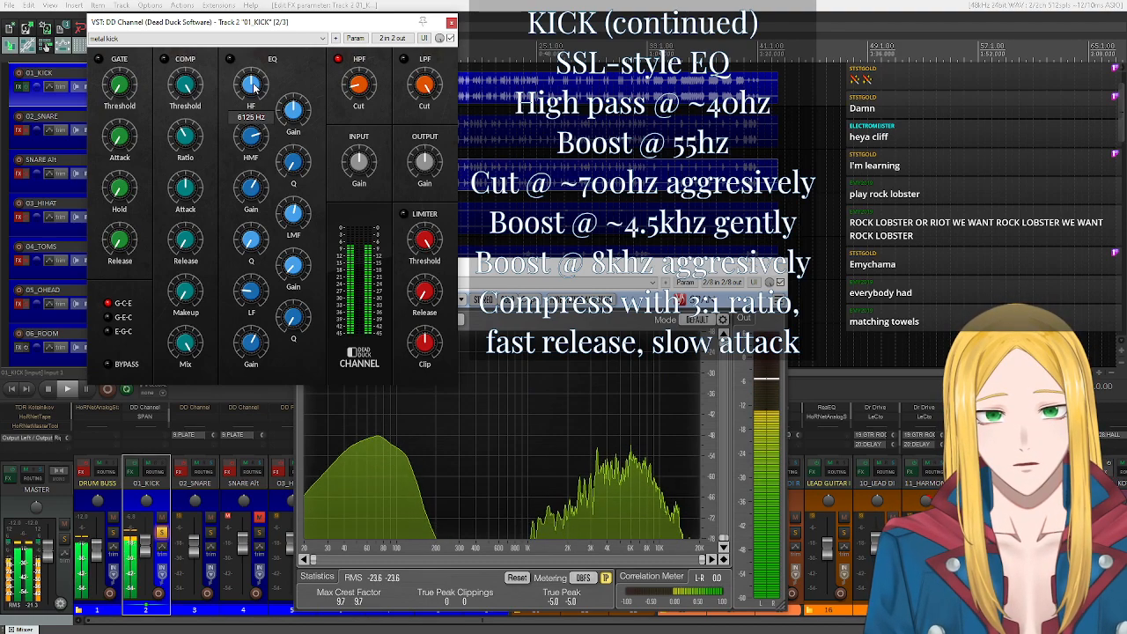
Raise DD Channel's HF frequency, boost that band's gain strongly, and stop playback.
scroll(254, 87, "up", 5)
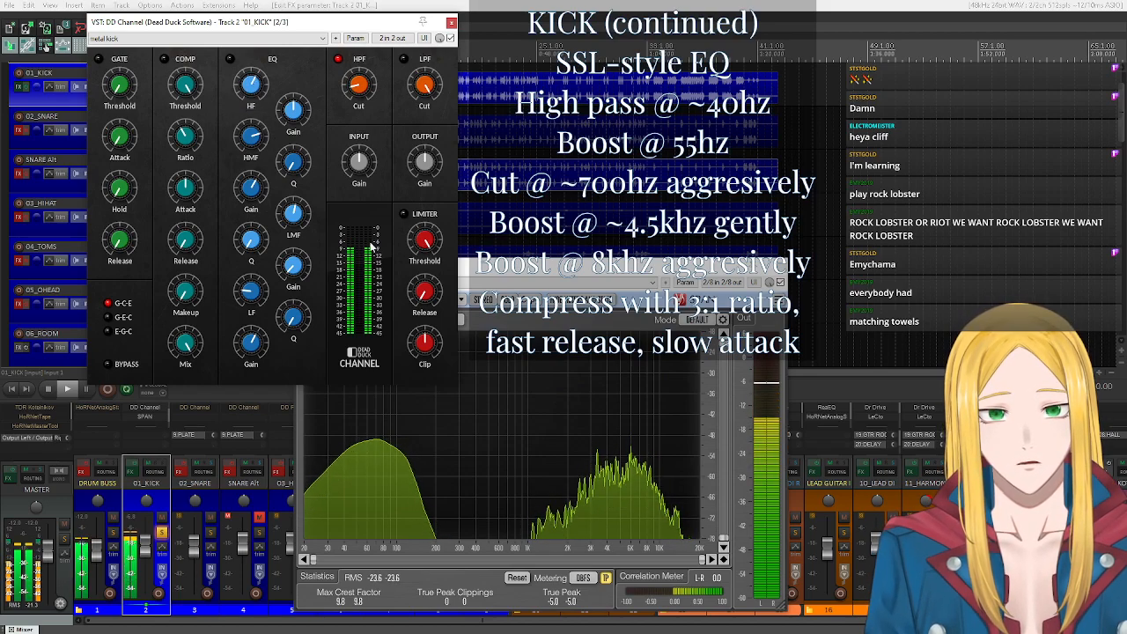
scroll(294, 113, "up", 5)
scroll(294, 113, "up", 6)
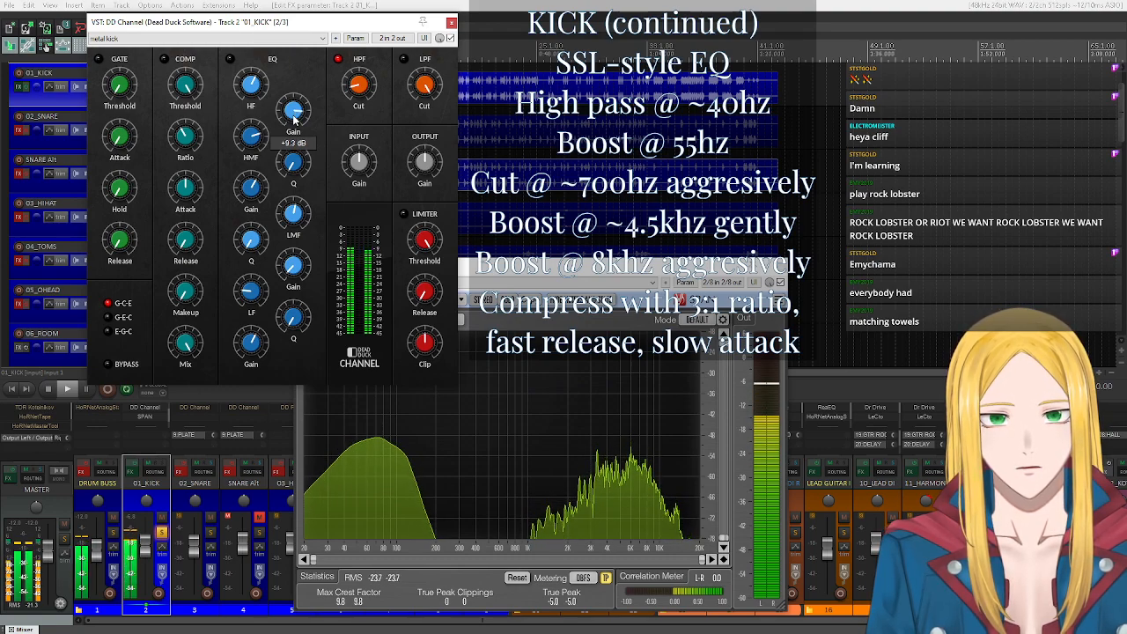
left_click(55, 389)
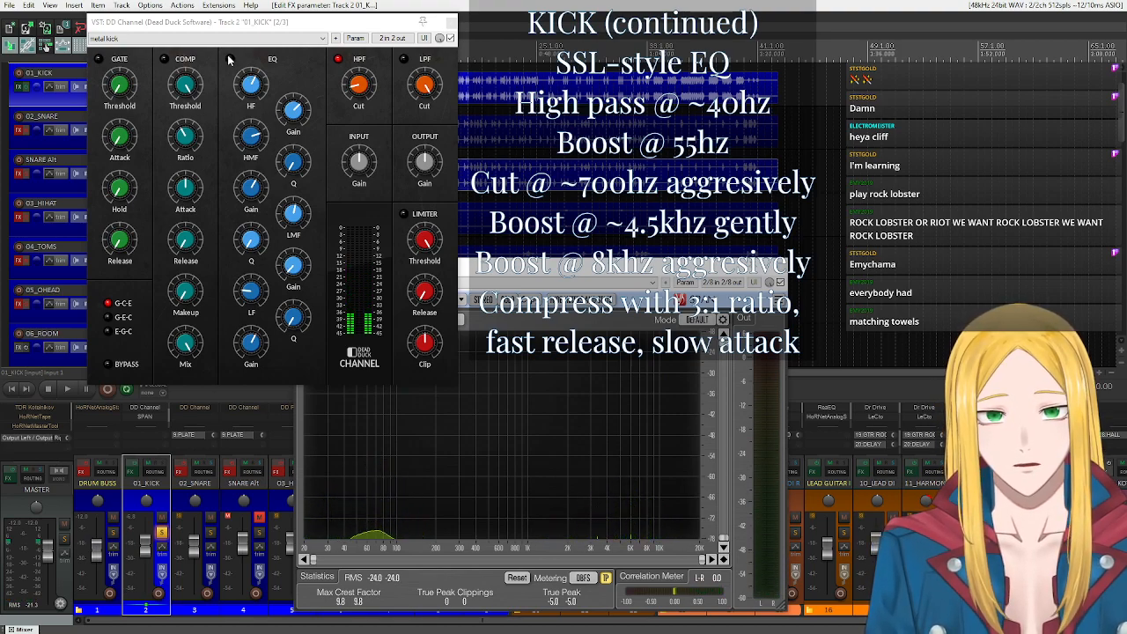
Enable DD Channel's EQ section, restart playback, and audition the LF gain up to +12 dB before settling on a moderate boost.
left_click(230, 60)
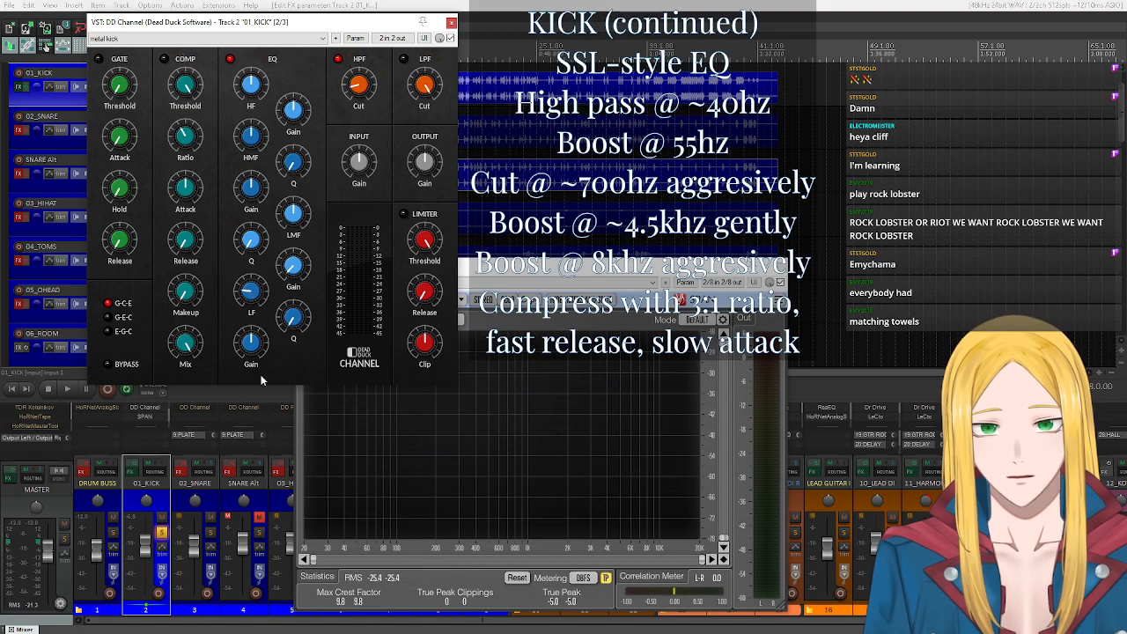
left_click(67, 388)
mouse_move(249, 351)
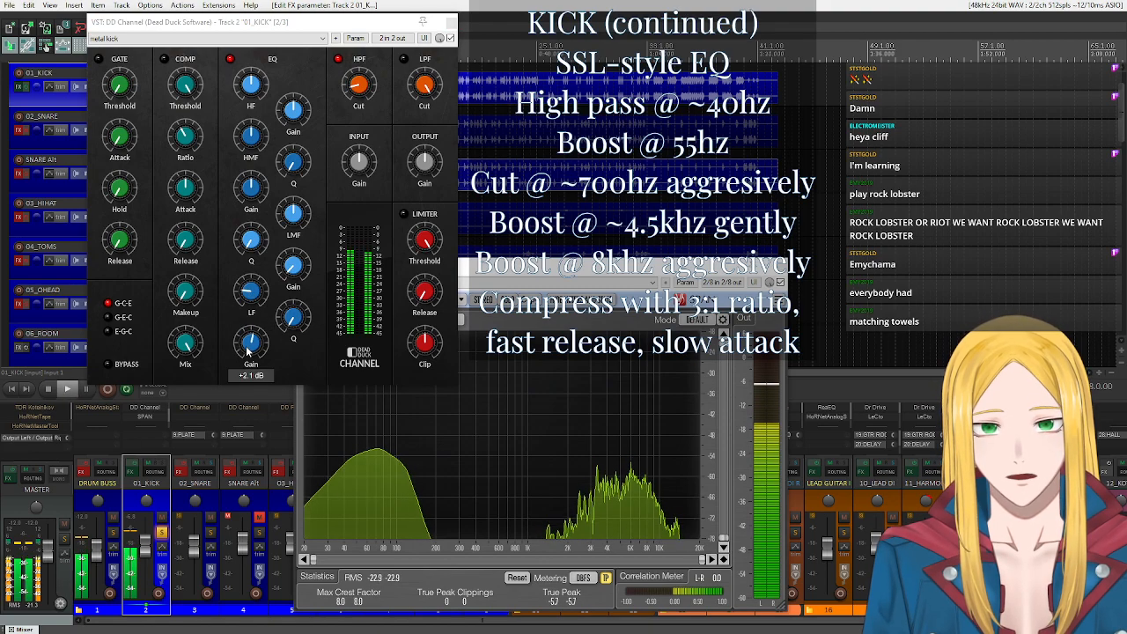
scroll(248, 350, "up", 2)
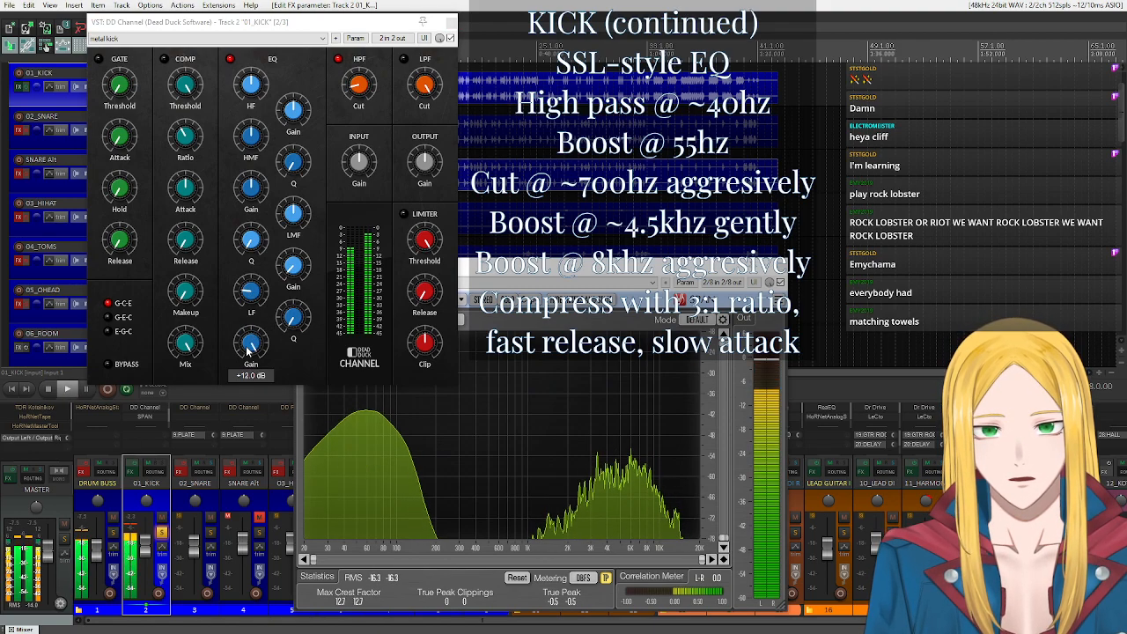
scroll(248, 351, "down", 6)
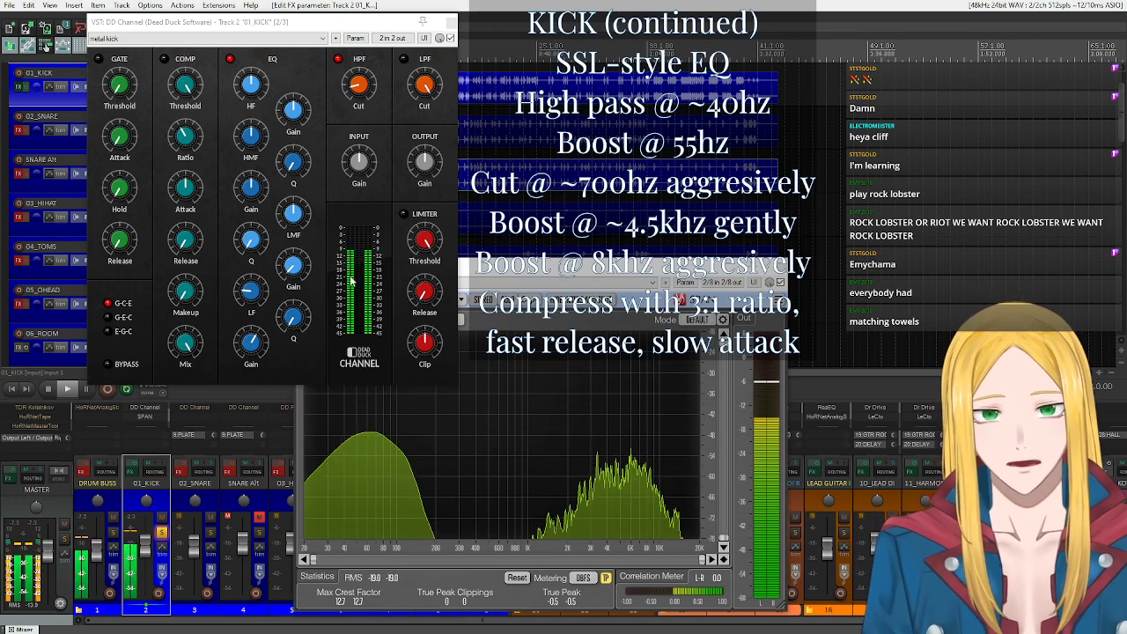
Fine-tune DD Channel's LMF frequency, audition that band at +12 dB, and finish with a strong gain cut.
mouse_move(292, 214)
scroll(291, 214, "up", 1)
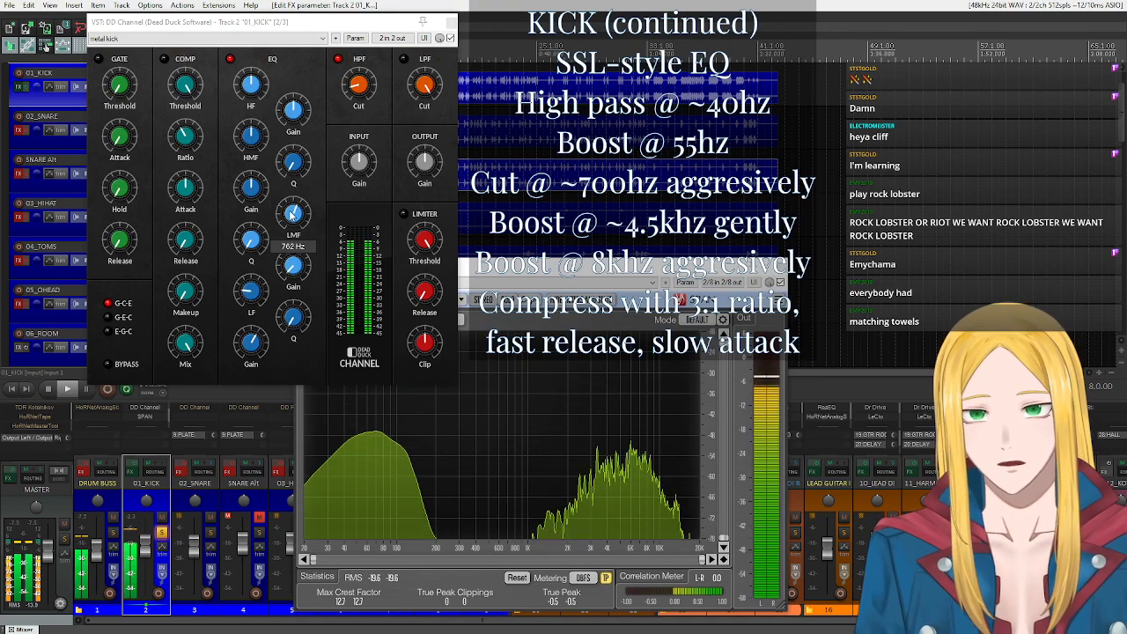
scroll(291, 215, "down", 2)
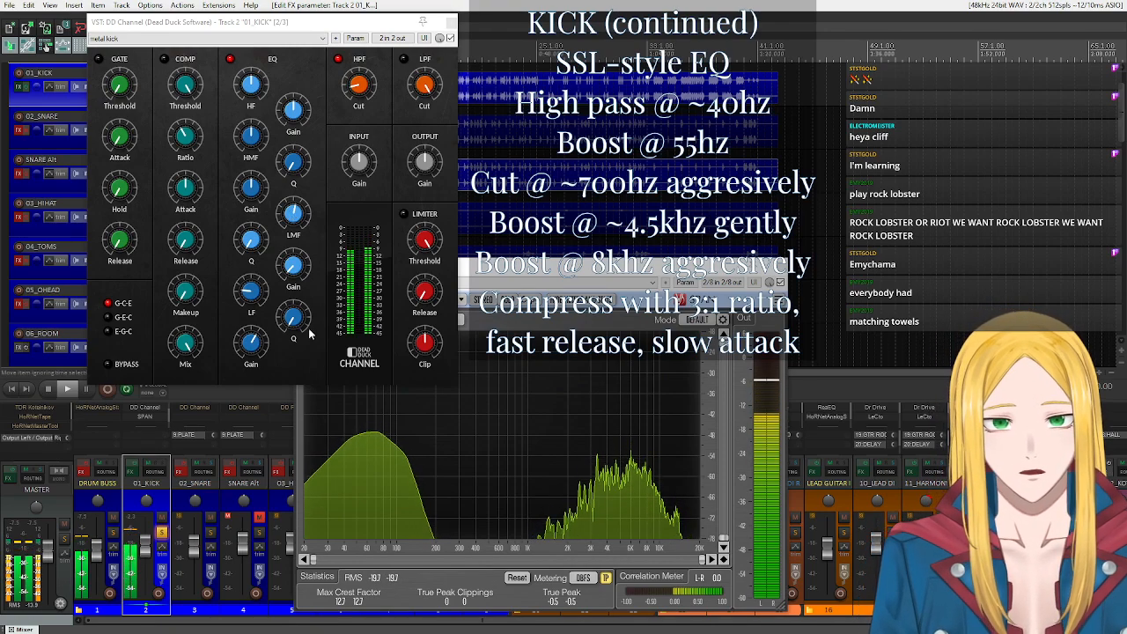
mouse_move(299, 266)
scroll(299, 265, "up", 10)
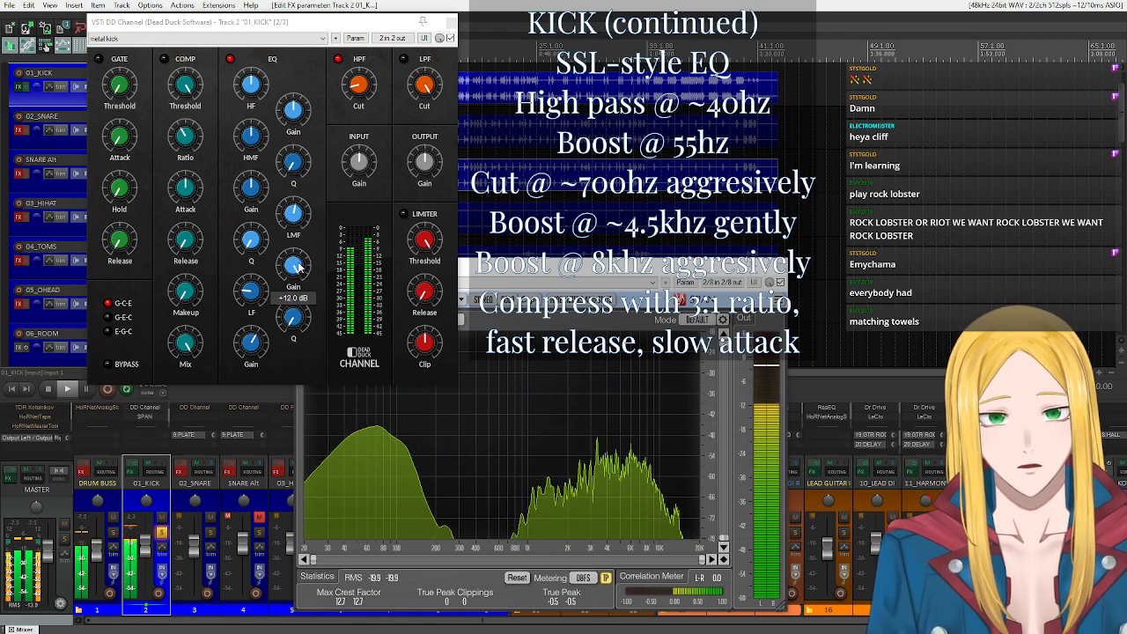
scroll(299, 266, "down", 2)
scroll(299, 268, "down", 8)
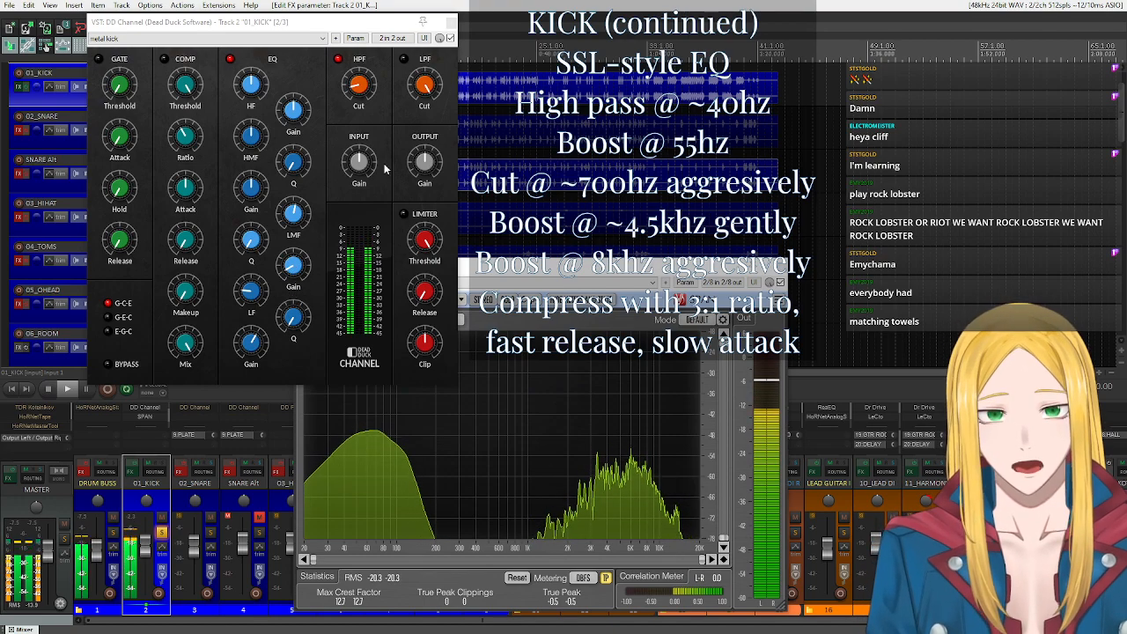
Raise DD Channel's HMF frequency and audition its gain at +12 dB before easing back to a gentle boost.
left_click(256, 135)
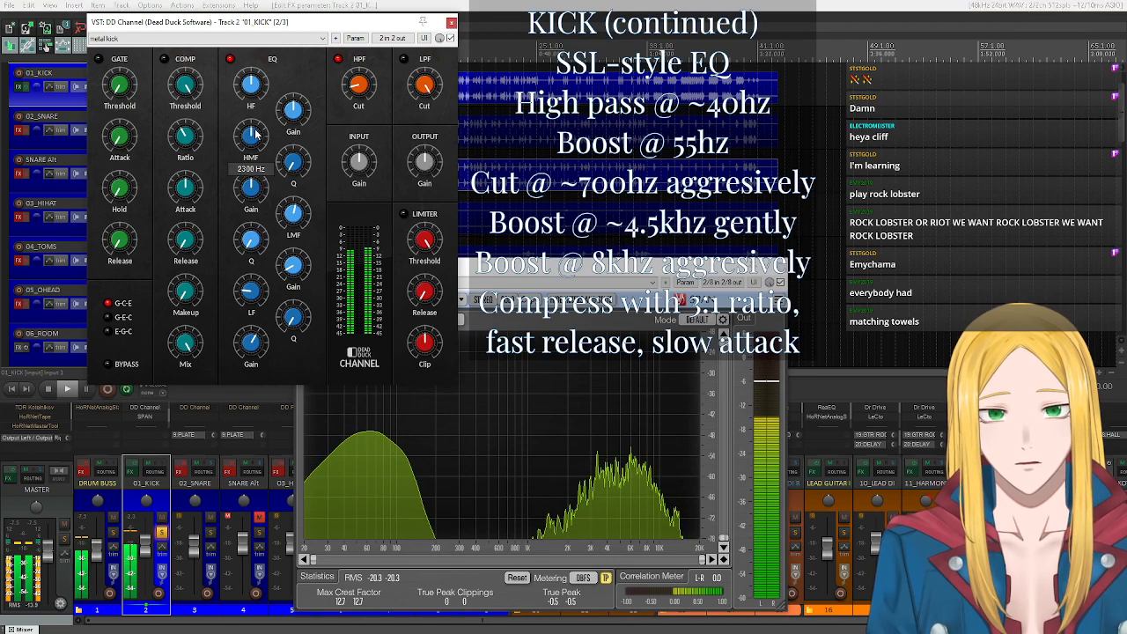
scroll(256, 135, "up", 2)
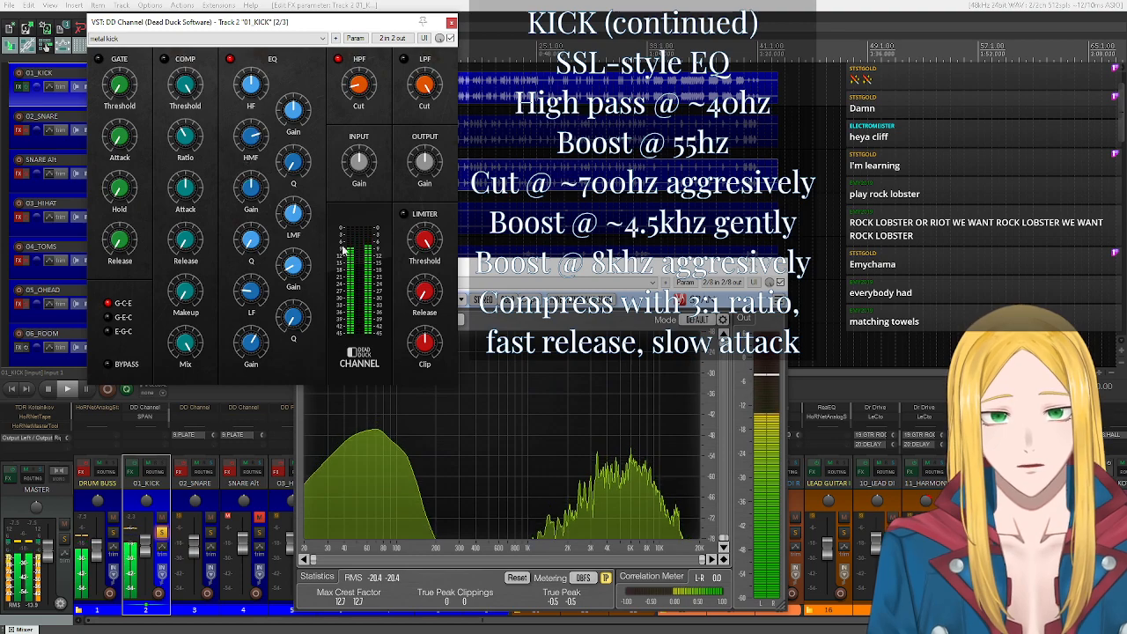
scroll(249, 198, "up", 2)
scroll(248, 198, "up", 4)
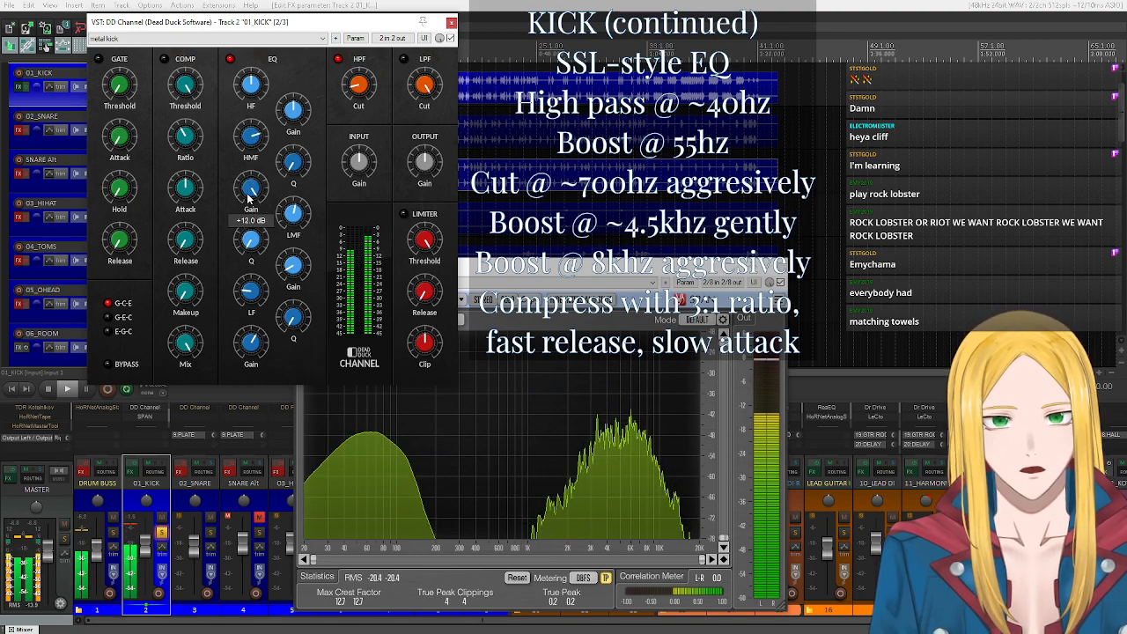
scroll(250, 199, "down", 4)
scroll(250, 202, "down", 2)
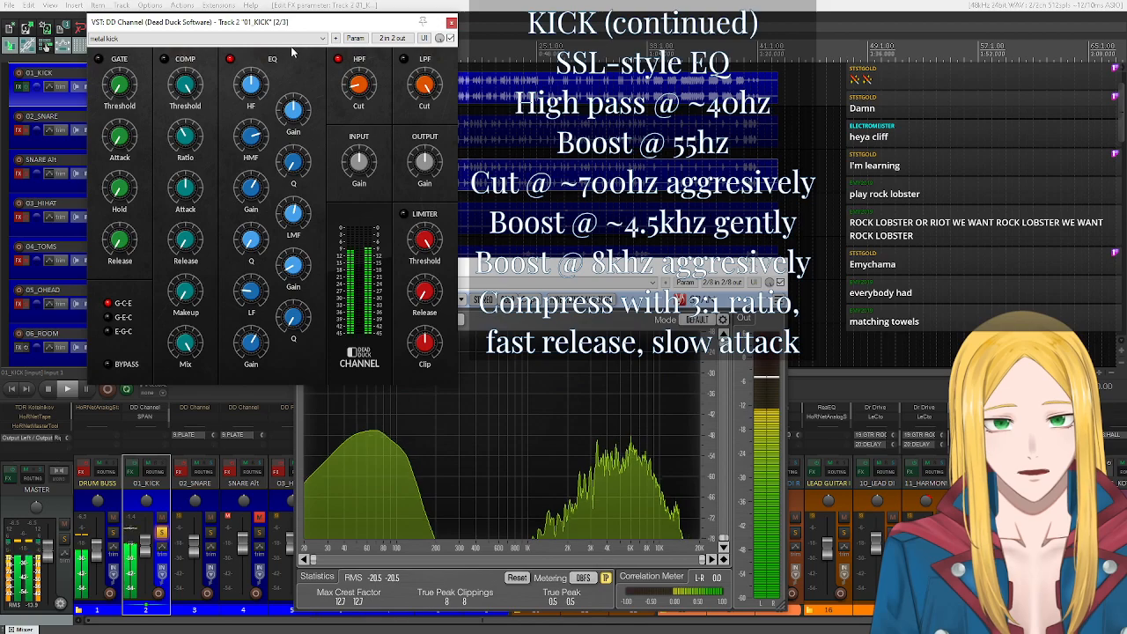
Set DD Channel's HF frequency to about 8160 Hz and boost that band's gain aggressively, past +9.3 dB.
scroll(256, 92, "up", 3)
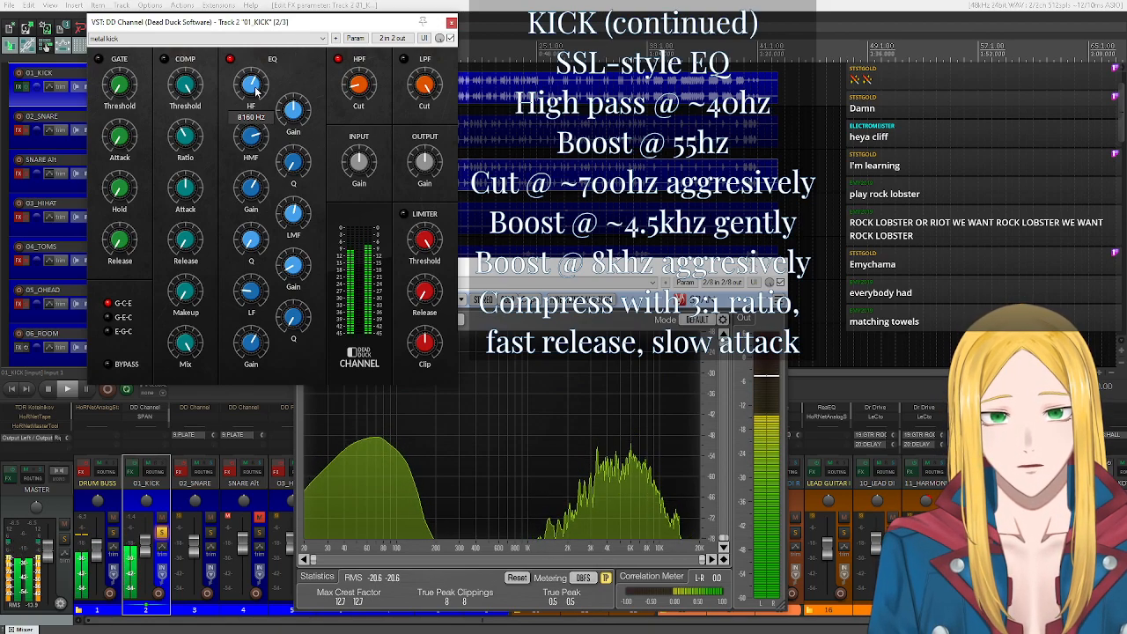
scroll(291, 115, "up", 3)
scroll(291, 115, "up", 3)
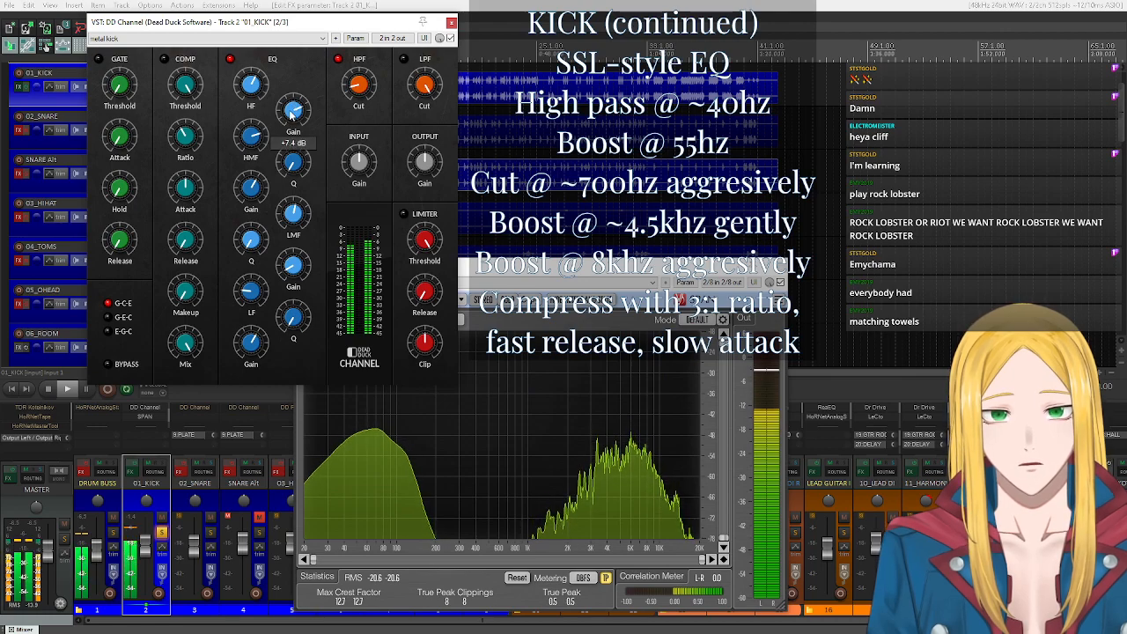
scroll(291, 114, "up", 2)
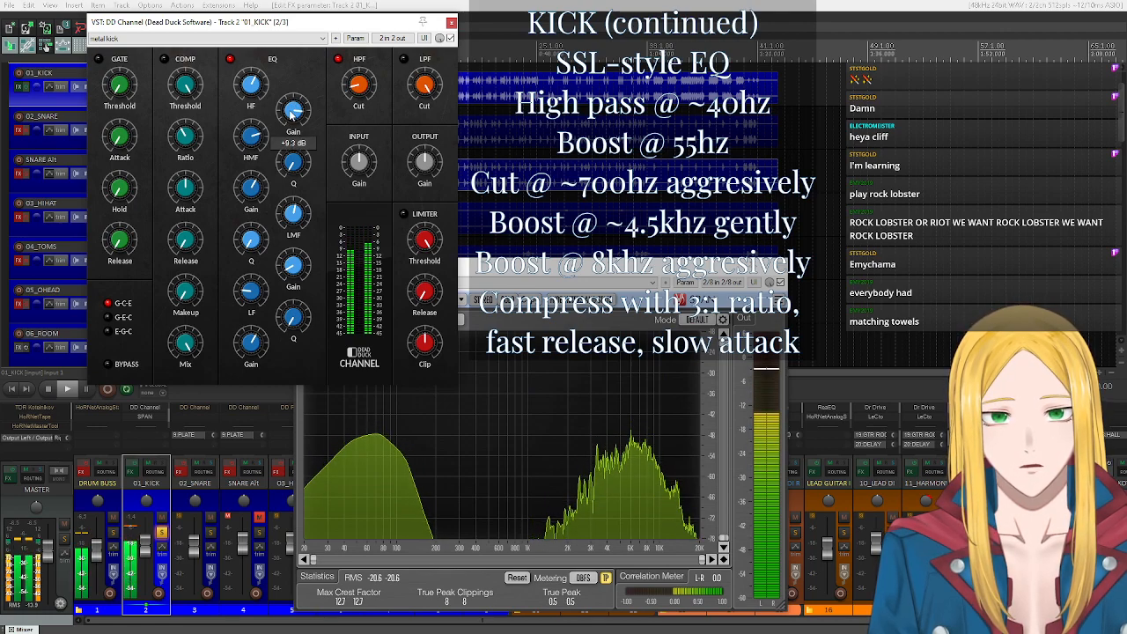
scroll(292, 114, "up", 1)
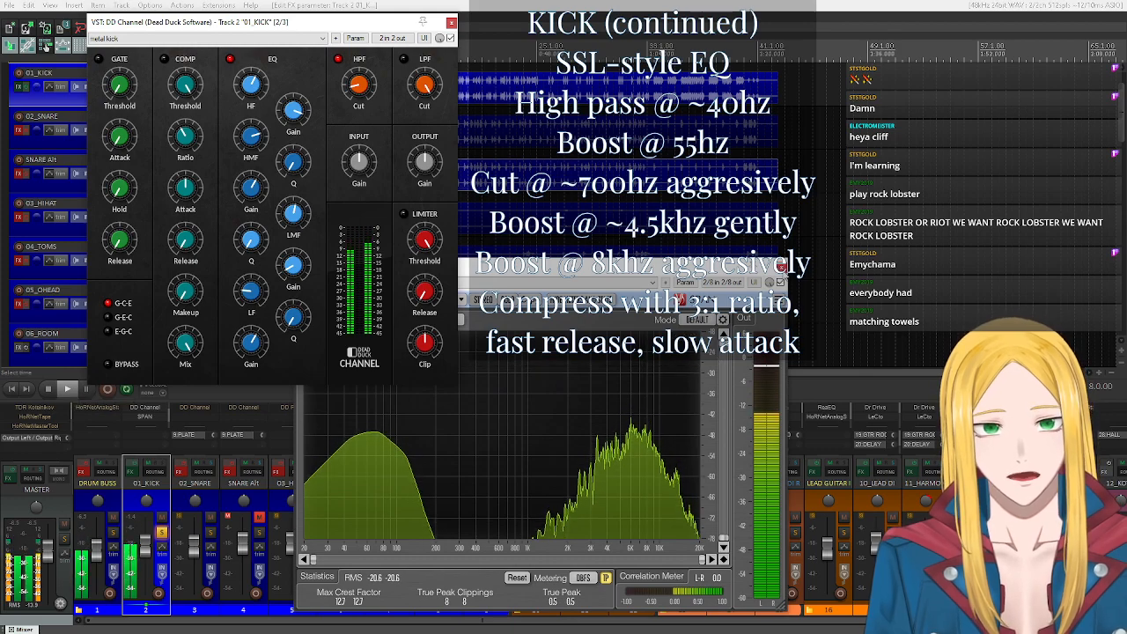
Close the SPAN analyzer window, stop playback, and reposition the DD Channel window clear of the track list.
left_click(780, 266)
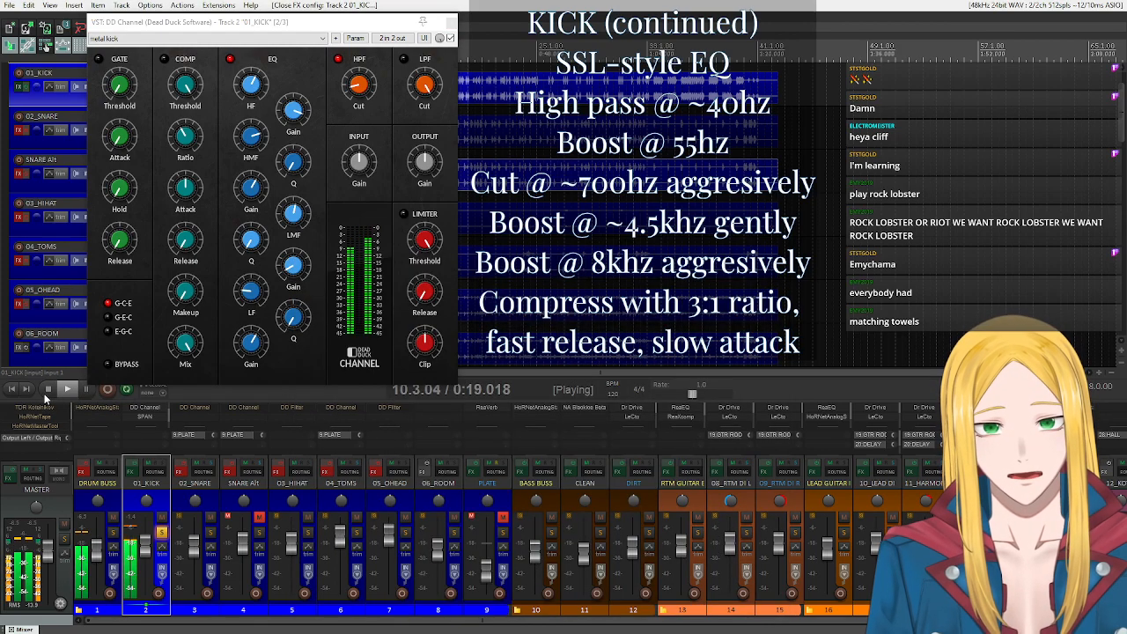
left_click(48, 388)
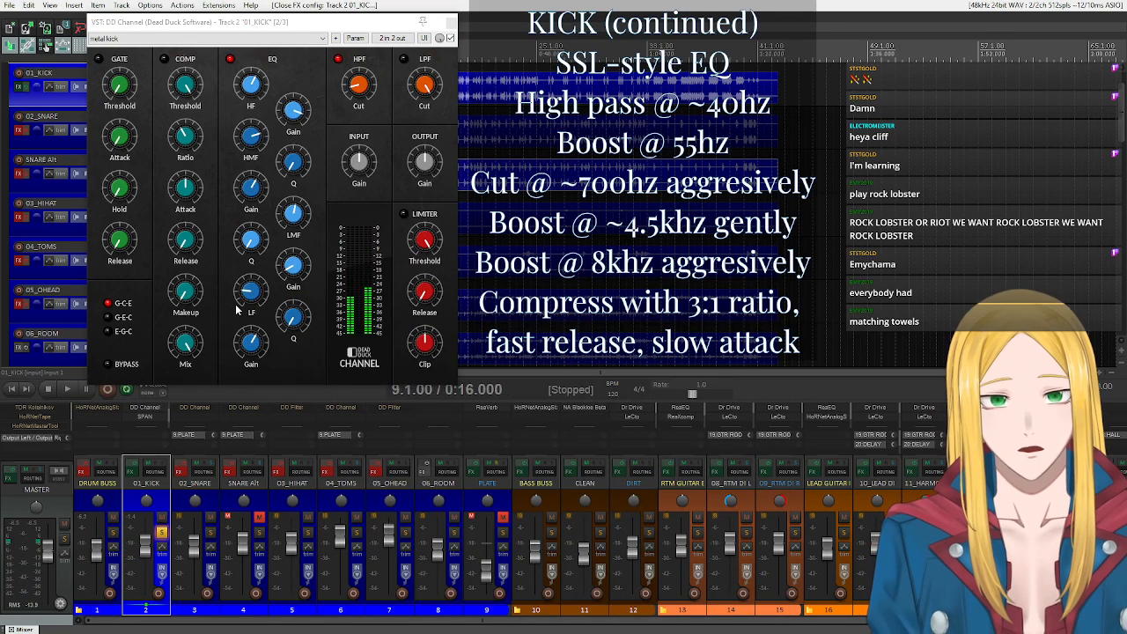
left_click_drag(242, 24, 467, 134)
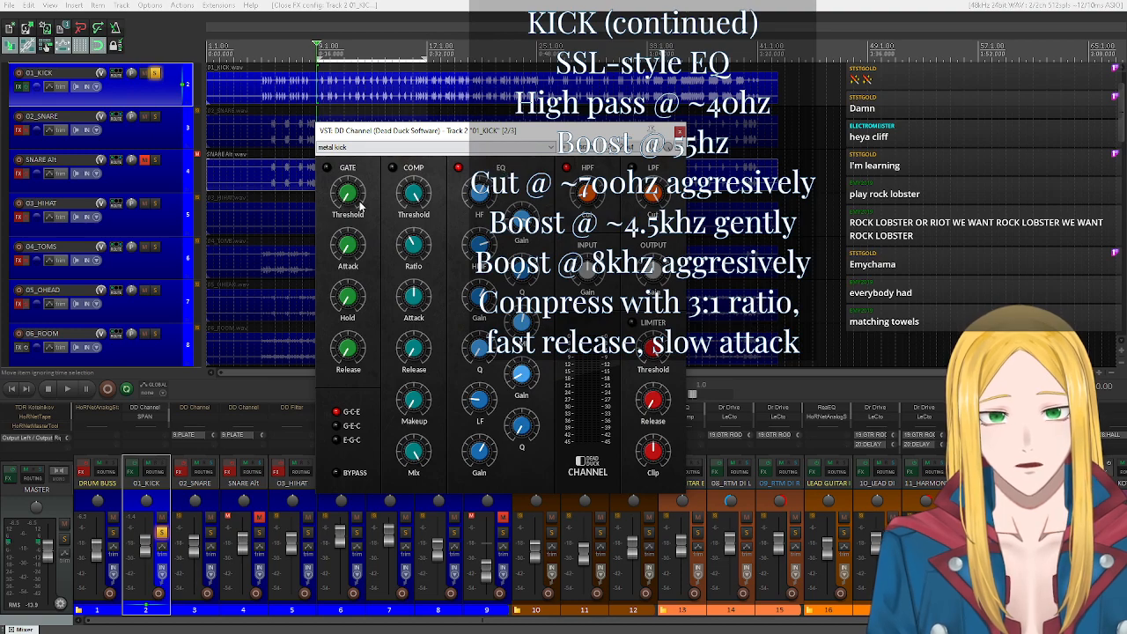
left_click_drag(429, 140, 392, 146)
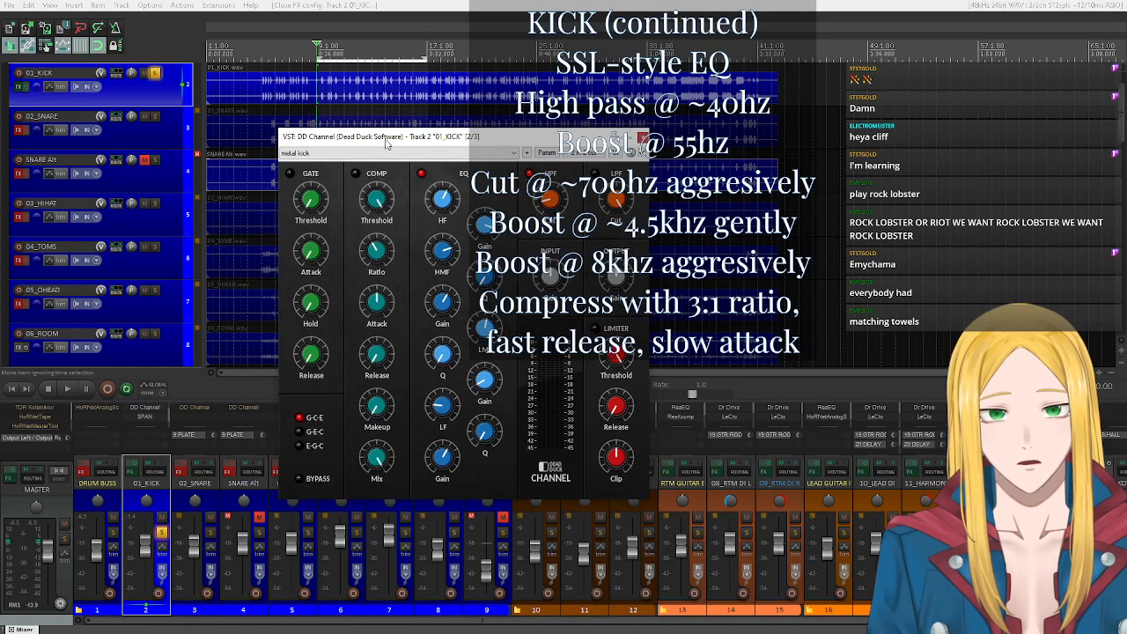
Unsolo the kick and compare it in the full mix with DD Channel's EQ switched off and on, leaving the EQ enabled.
left_click(422, 175)
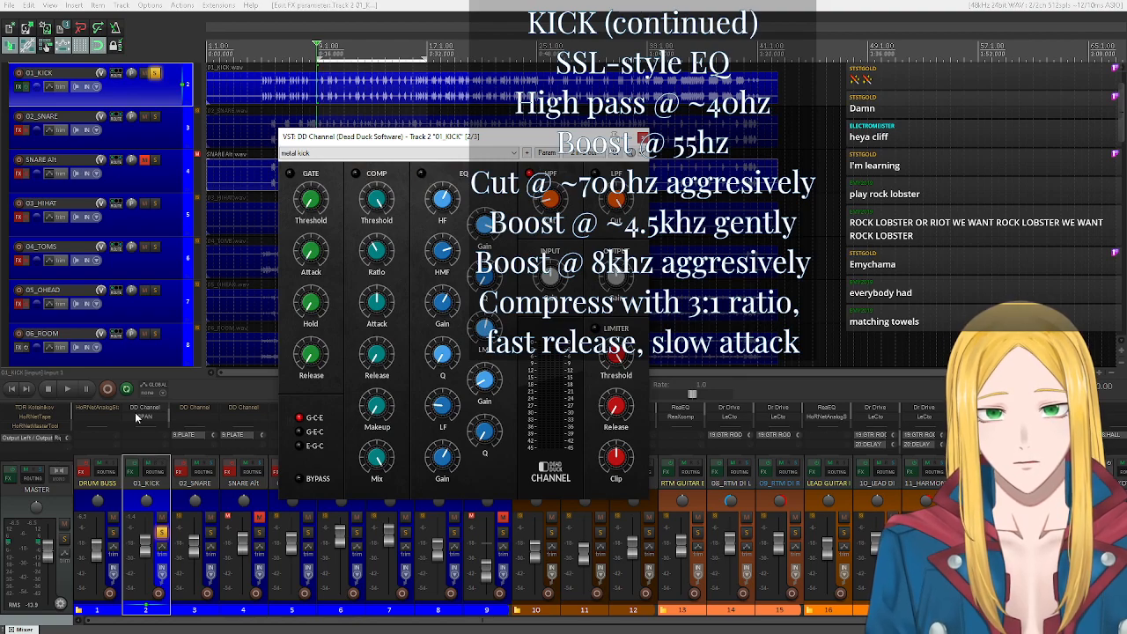
left_click(154, 73)
key("space")
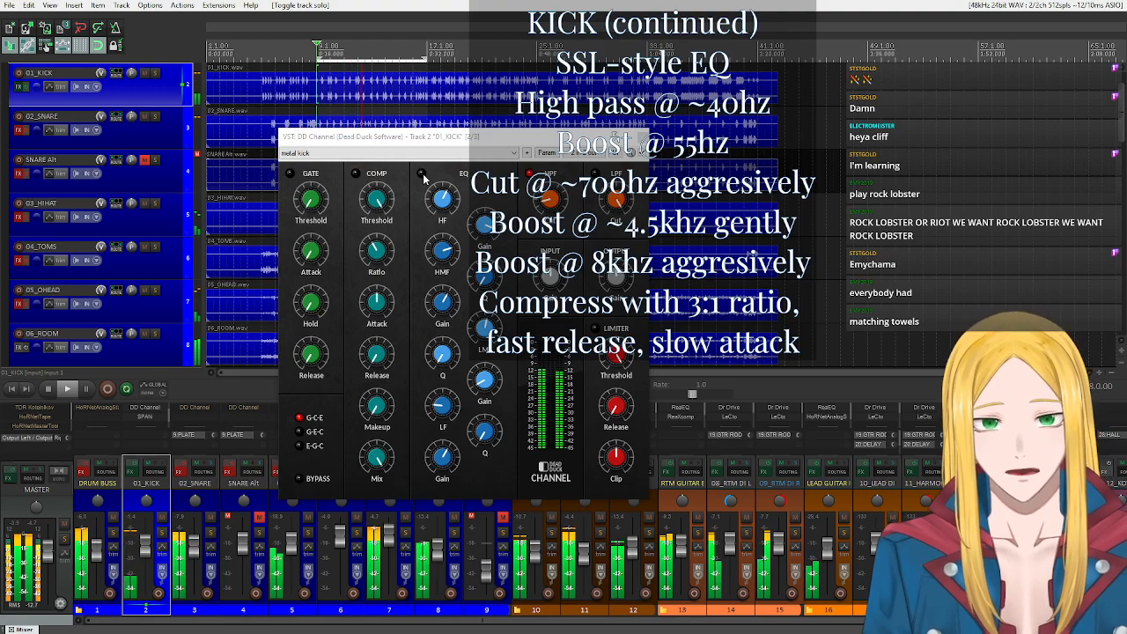
left_click(423, 175)
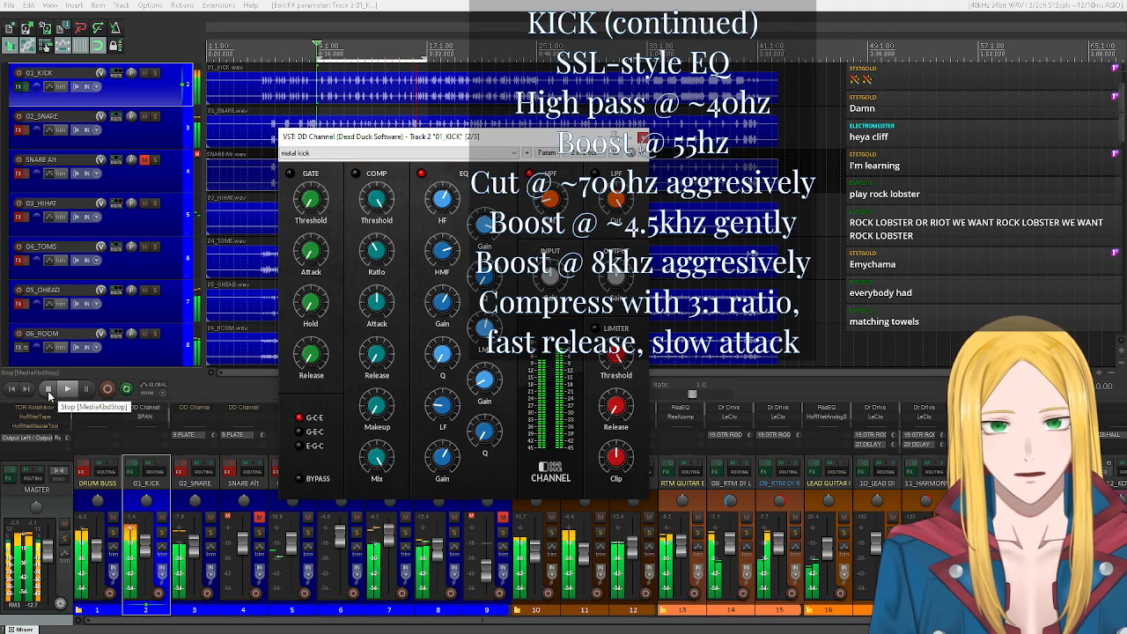
left_click(48, 388)
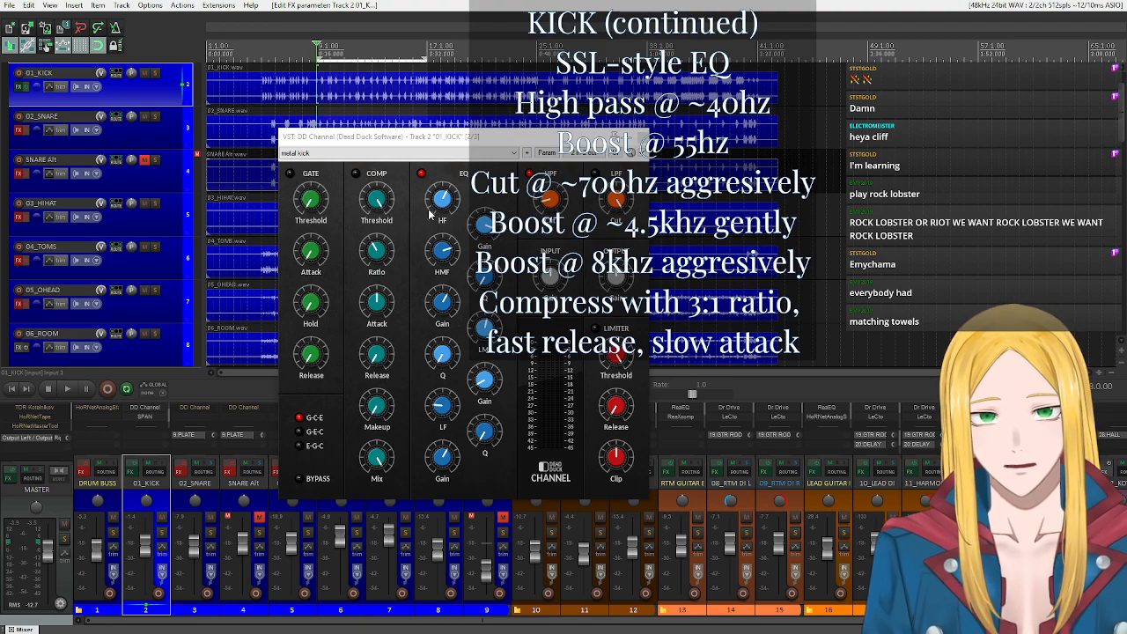
Move the DD Channel window aside, play the full mix without compression, switch the kick's compressor on to compare, and stop playback.
left_click_drag(457, 139, 320, 121)
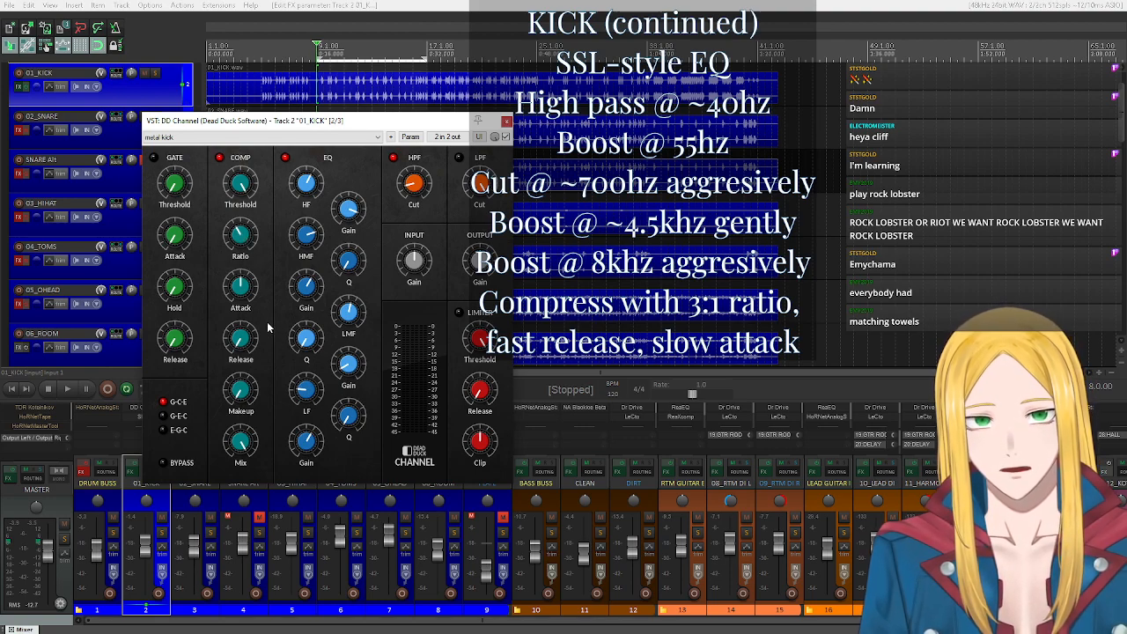
mouse_move(244, 288)
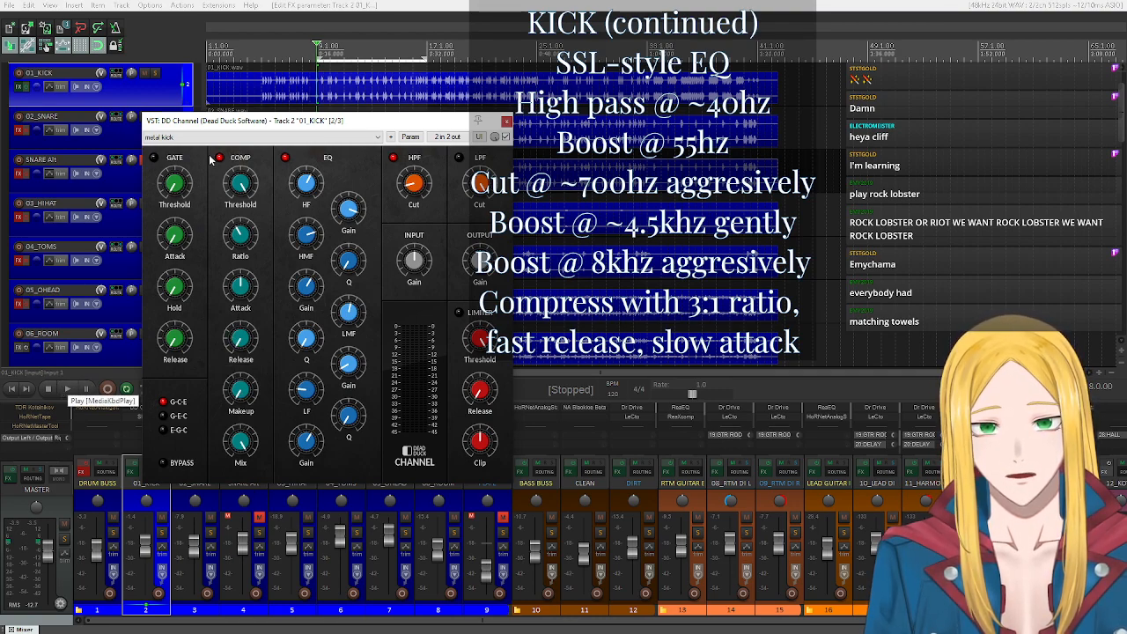
left_click(67, 389)
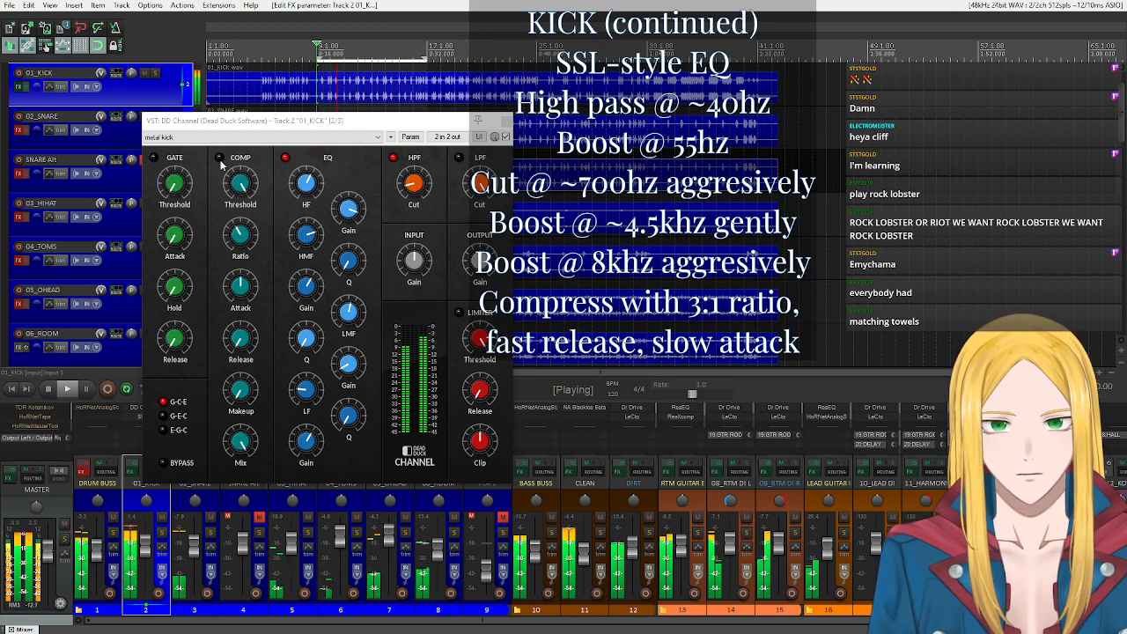
left_click(220, 159)
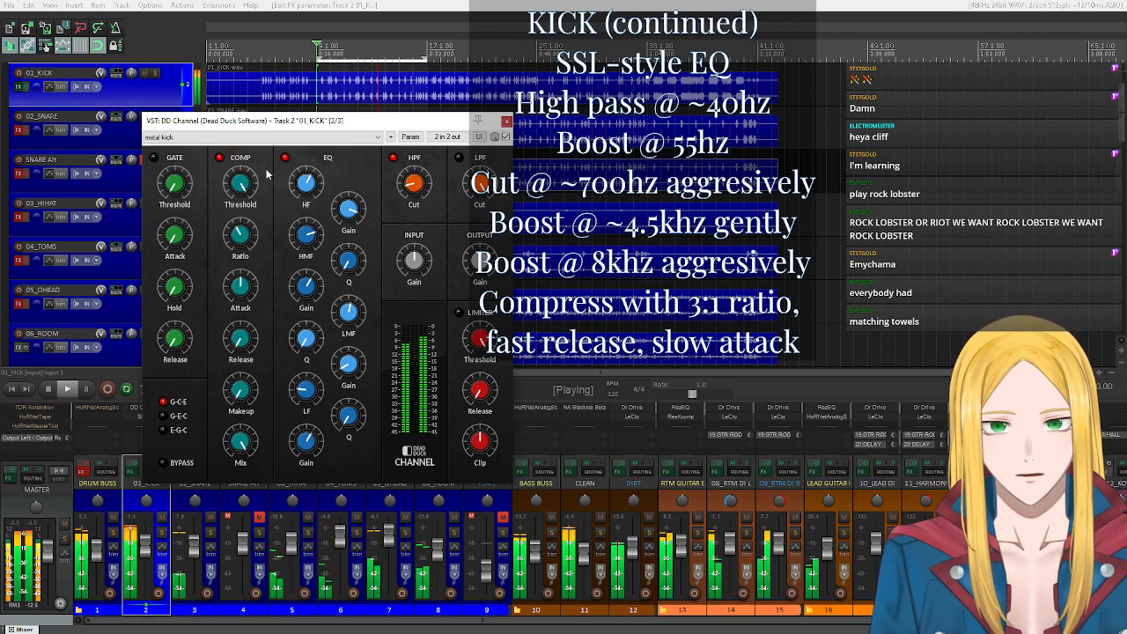
left_click(49, 389)
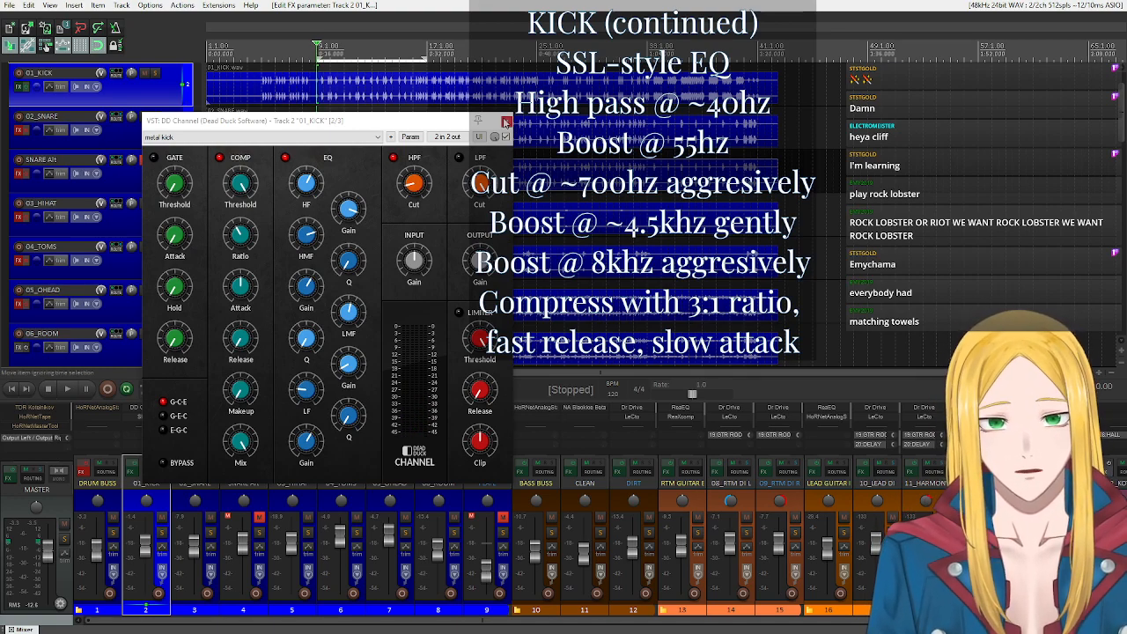
Close the kick's DD Channel window and select the 02_SNARE track.
left_click(506, 121)
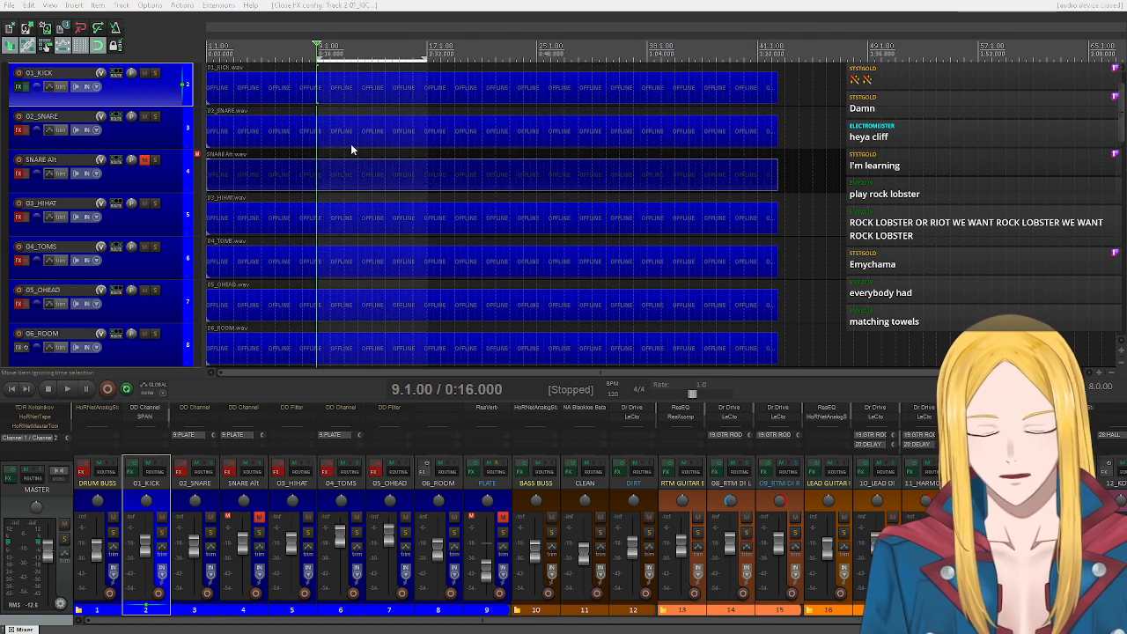
left_click(421, 12)
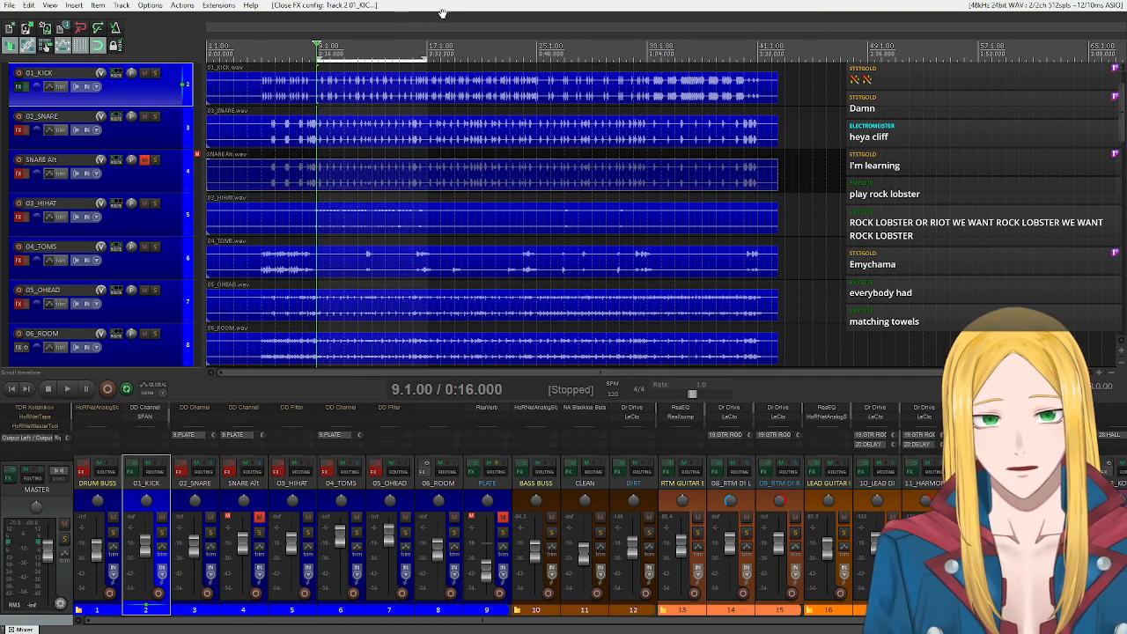
left_click(138, 134)
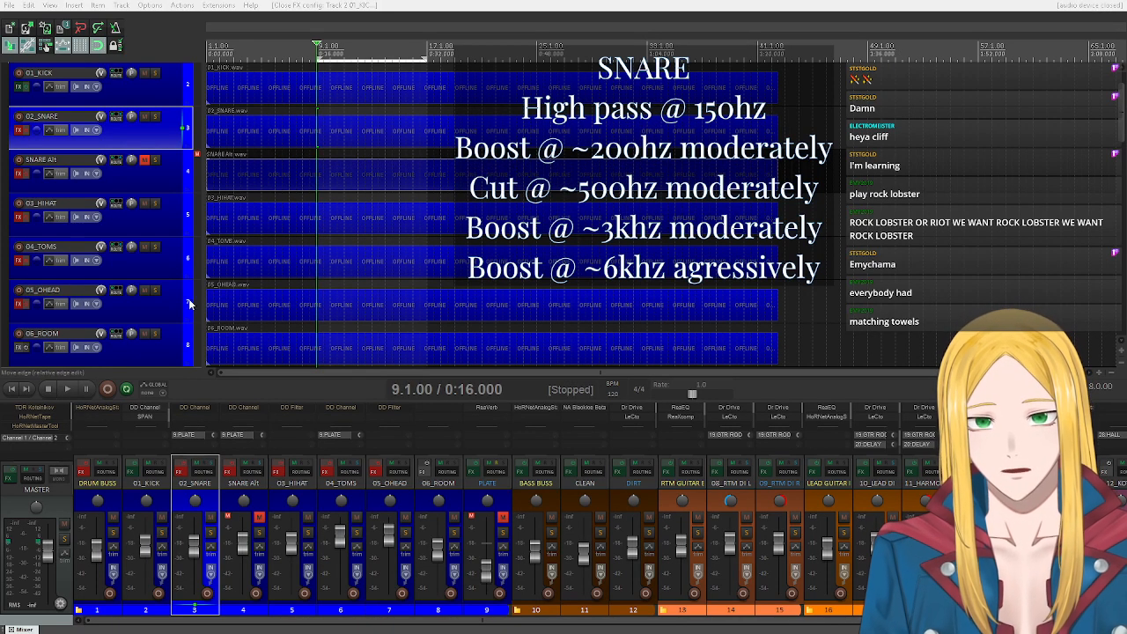
left_click(439, 36)
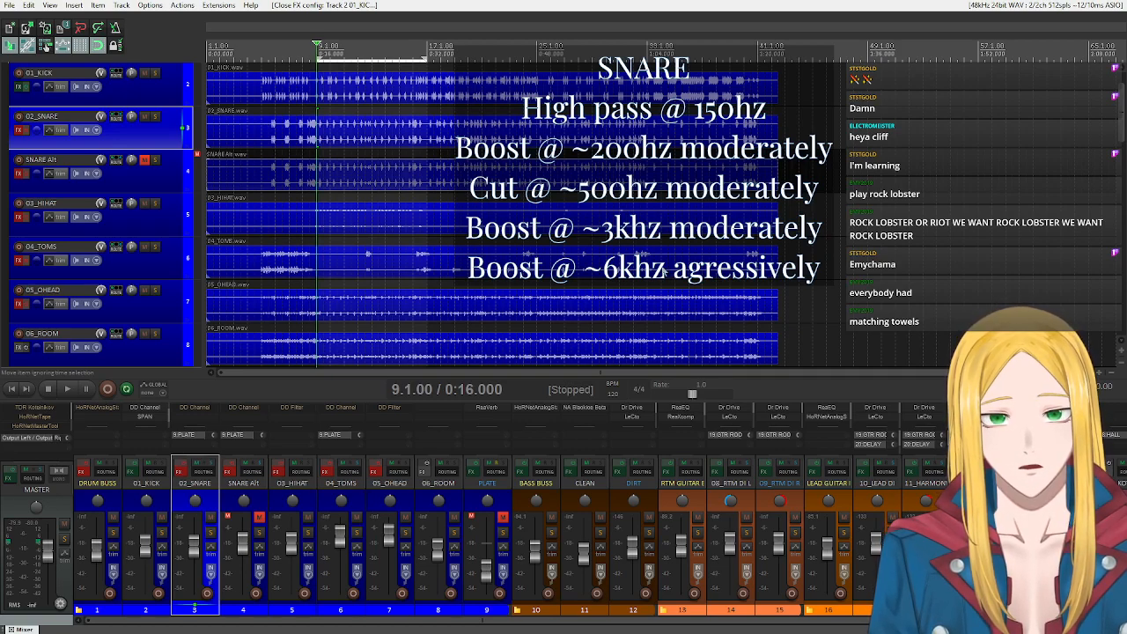
Solo the 02_SNARE track, play it with its effects bypassed, and stop playback.
left_click(155, 116)
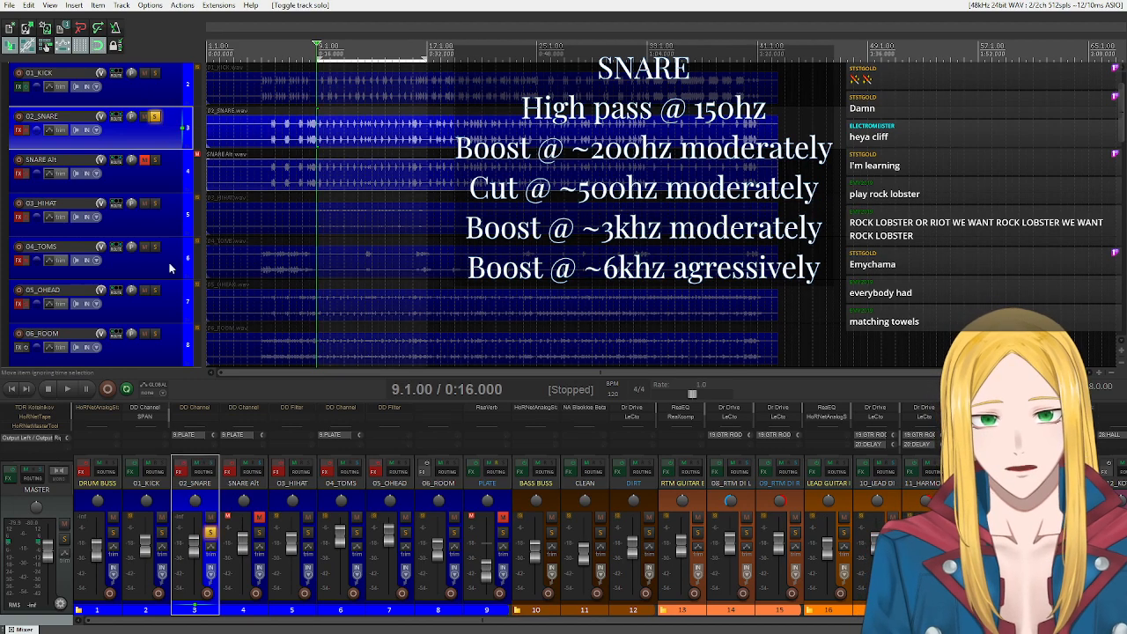
left_click(69, 390)
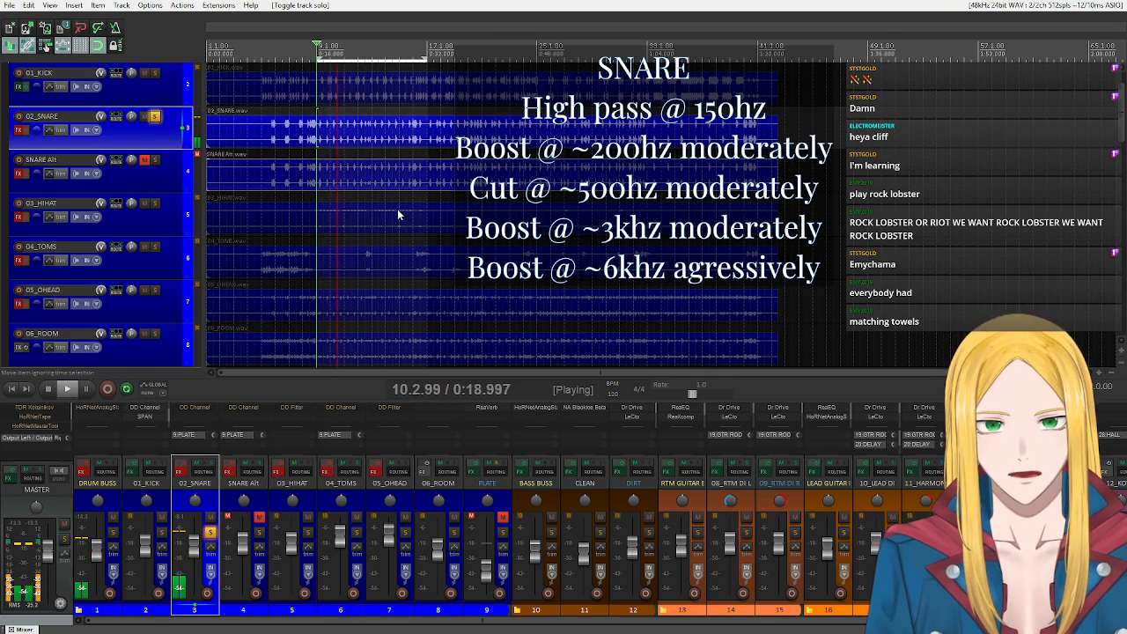
left_click(49, 390)
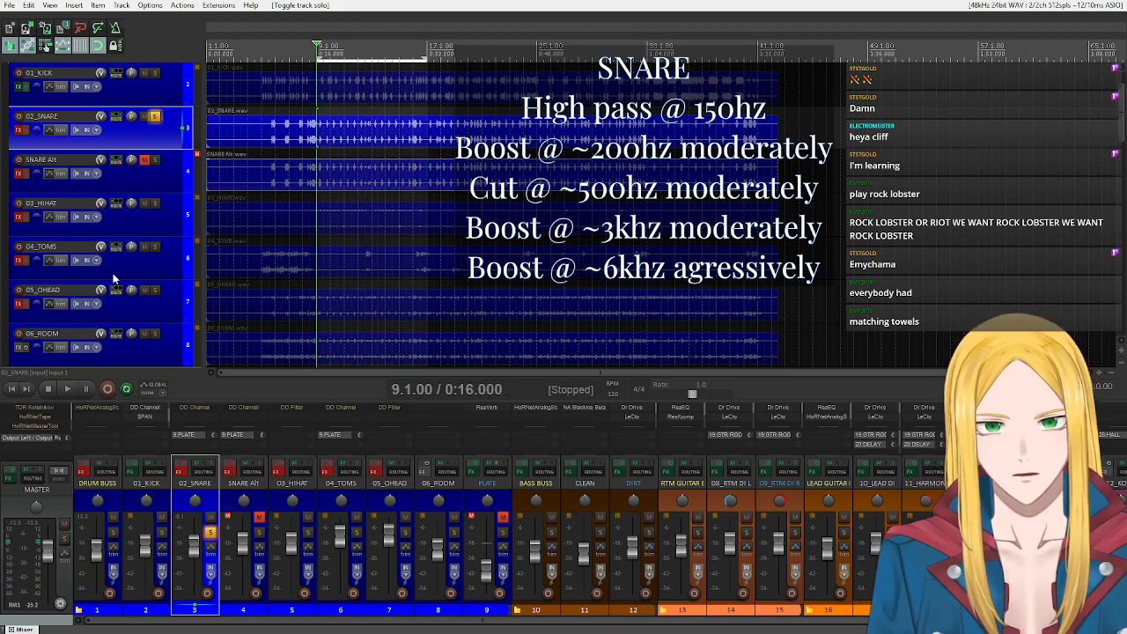
Open the 02_SNARE track's effects chain and lower DD Channel's HF band frequency slightly.
left_click(17, 130)
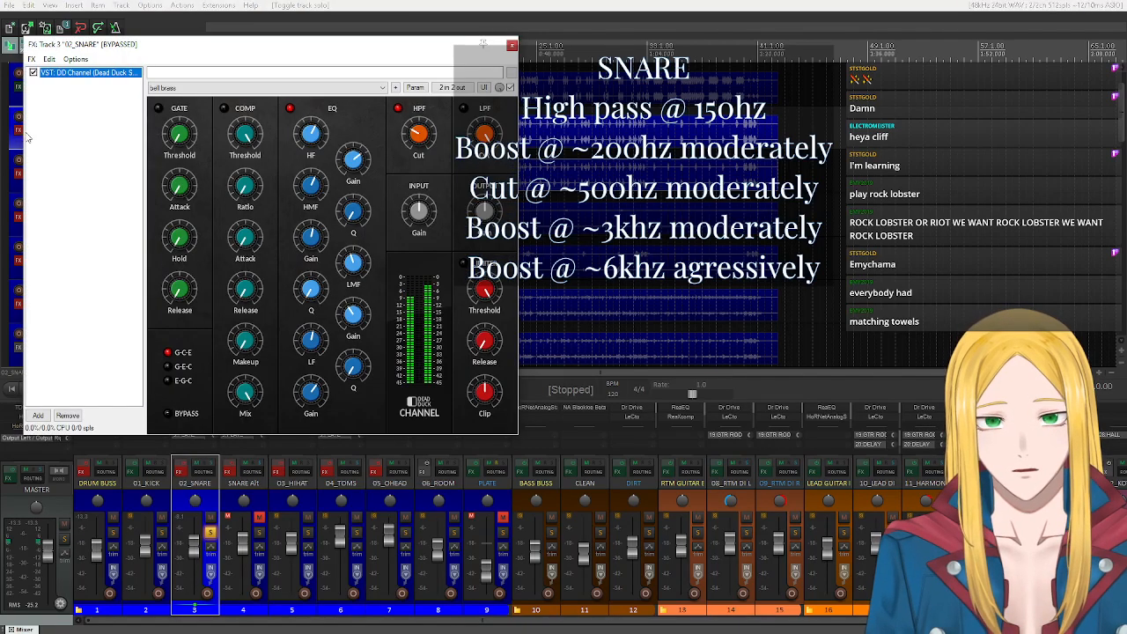
left_click_drag(354, 57, 300, 73)
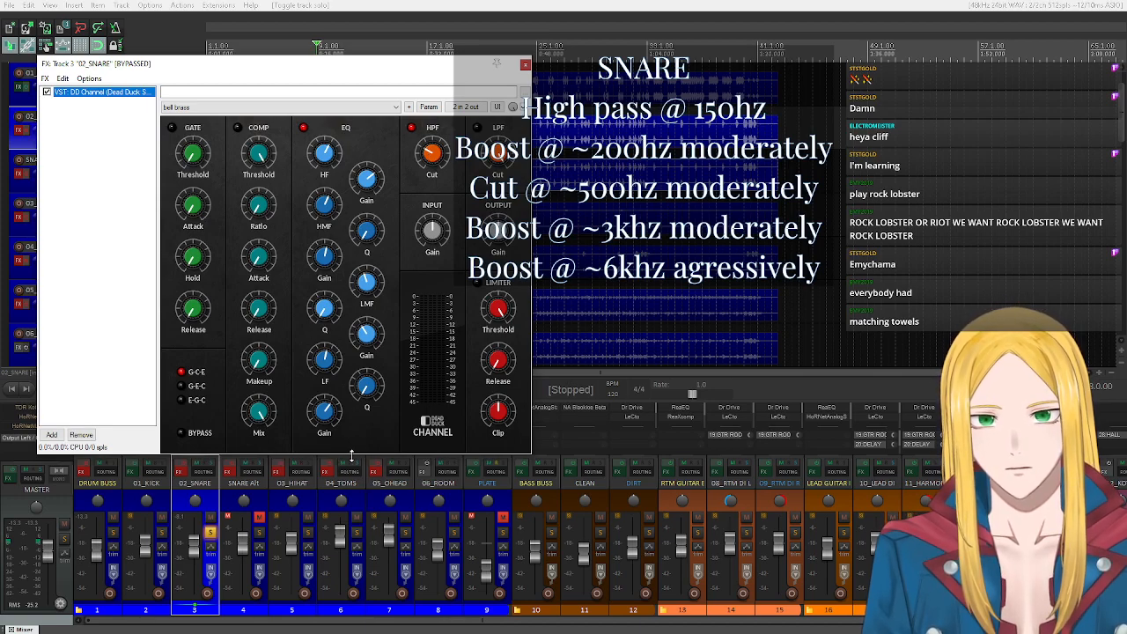
left_click(323, 360)
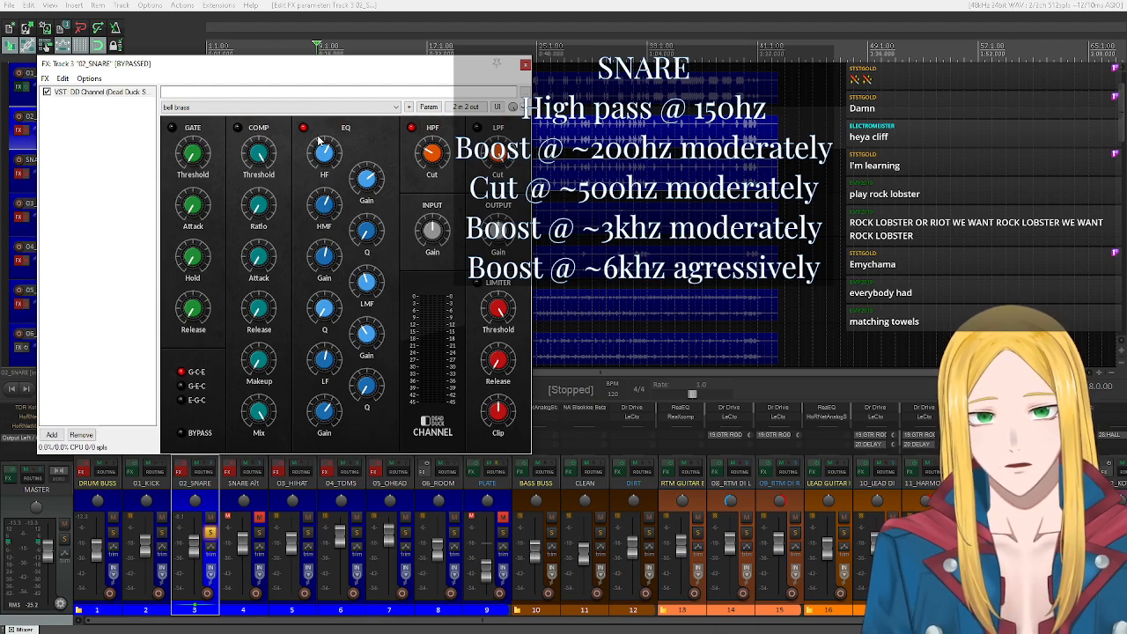
scroll(323, 161, "up", 2)
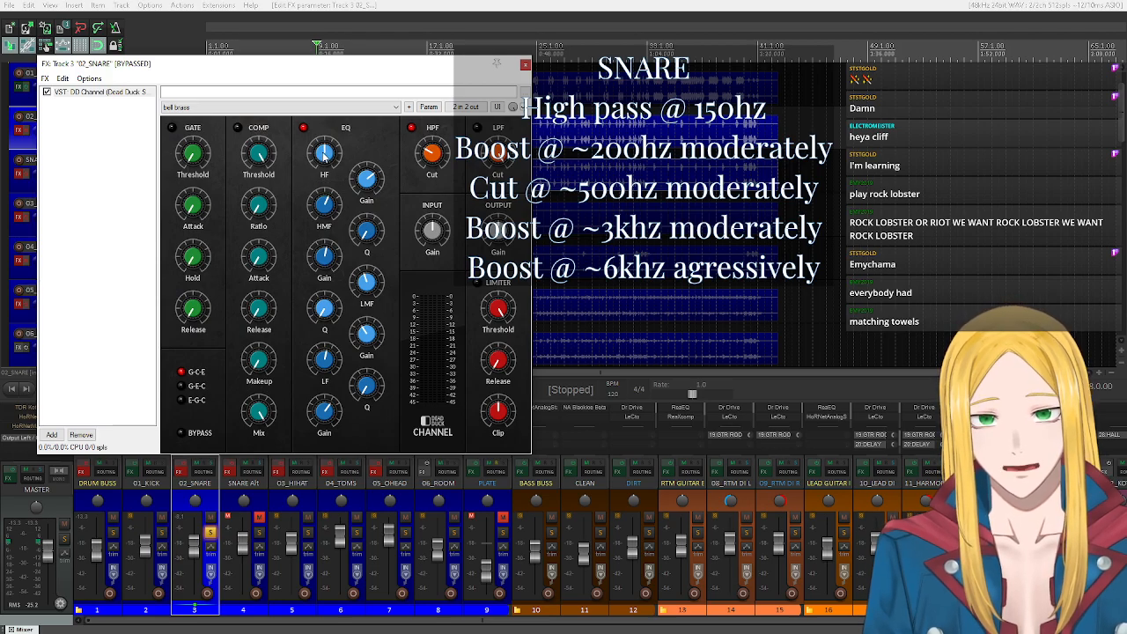
Play the soloed snare while switching DD Channel's EQ off and on, stop playback, and close the effects window.
left_click_drag(339, 65, 427, 170)
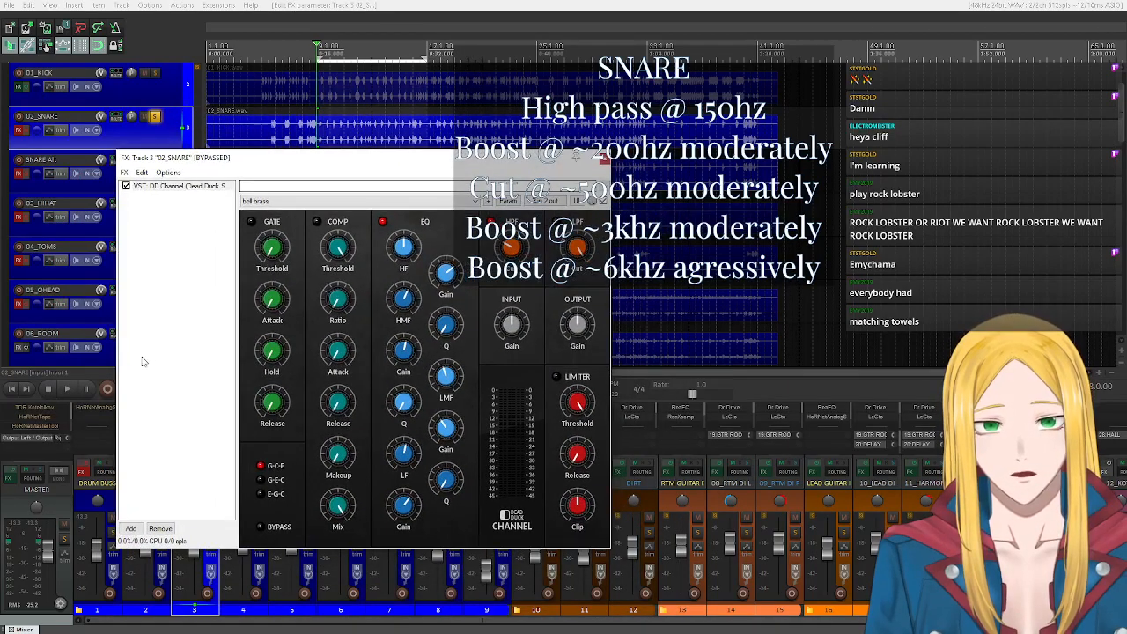
left_click(67, 393)
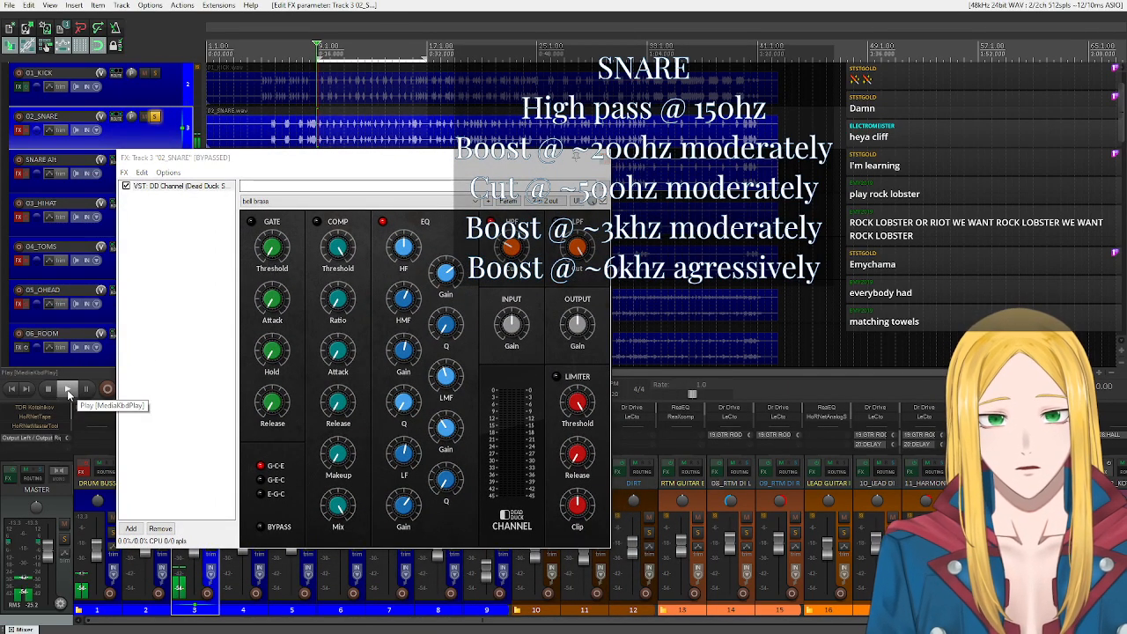
left_click(384, 222)
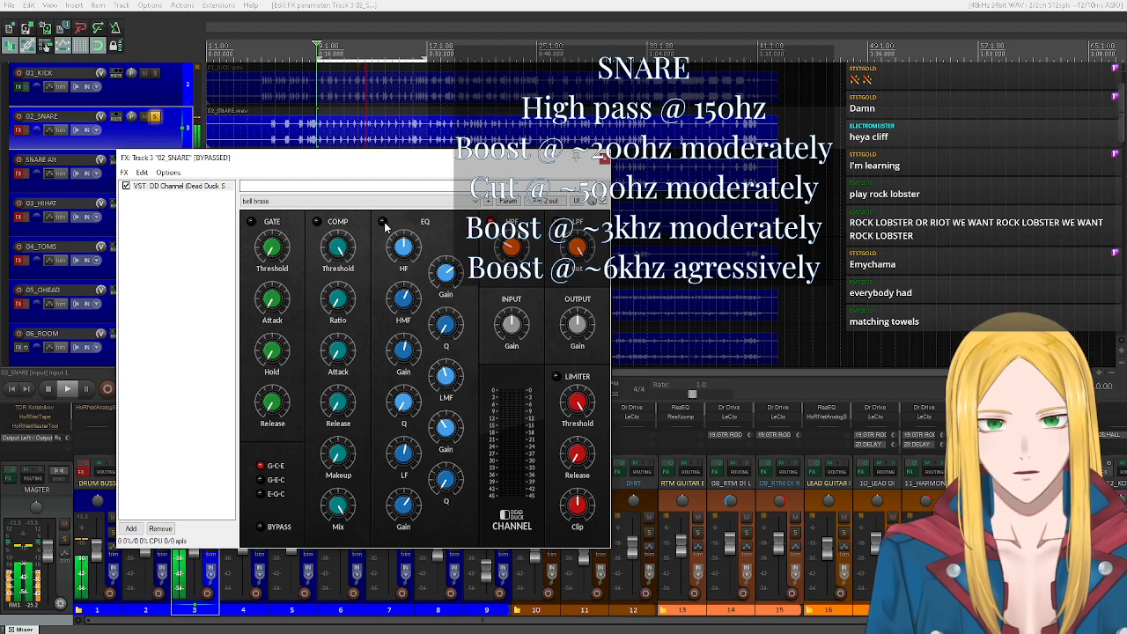
left_click(384, 223)
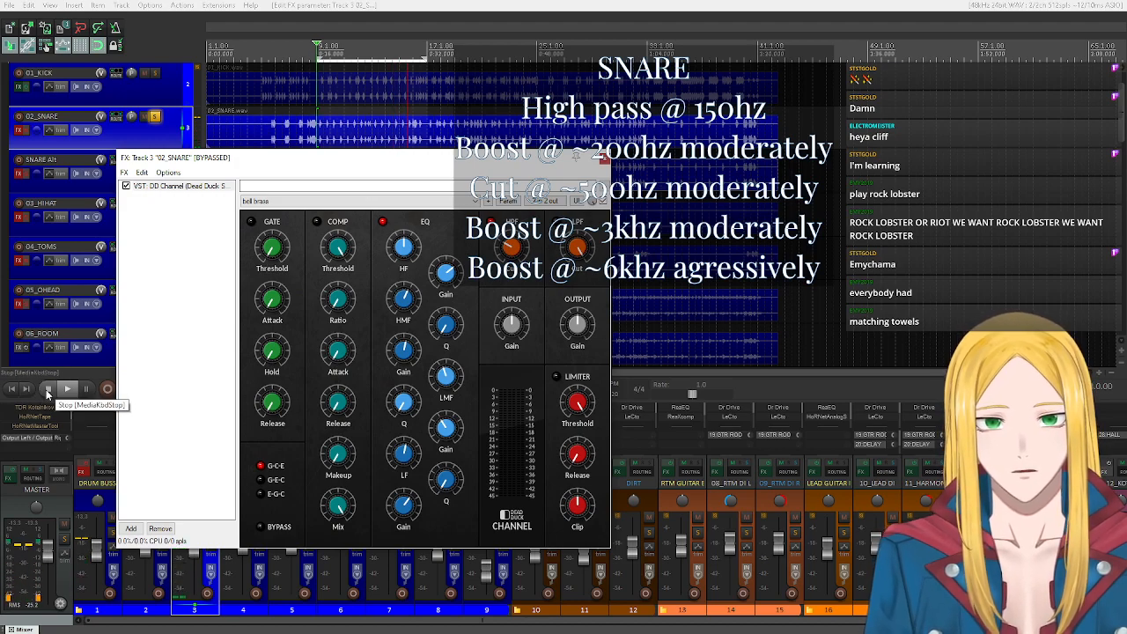
left_click(47, 393)
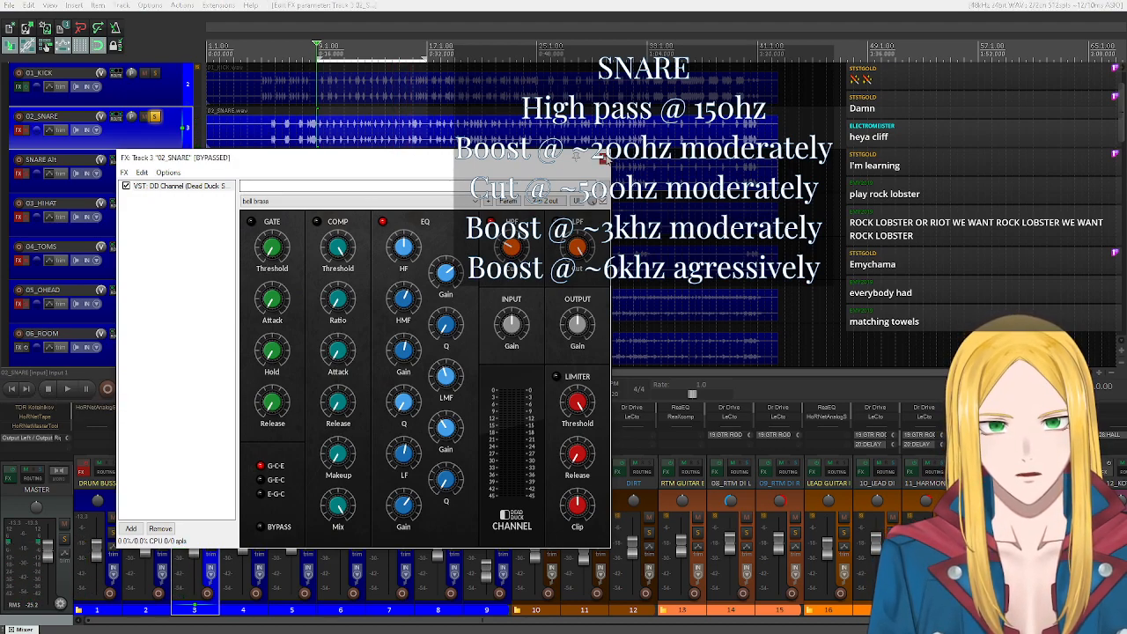
key("Escape")
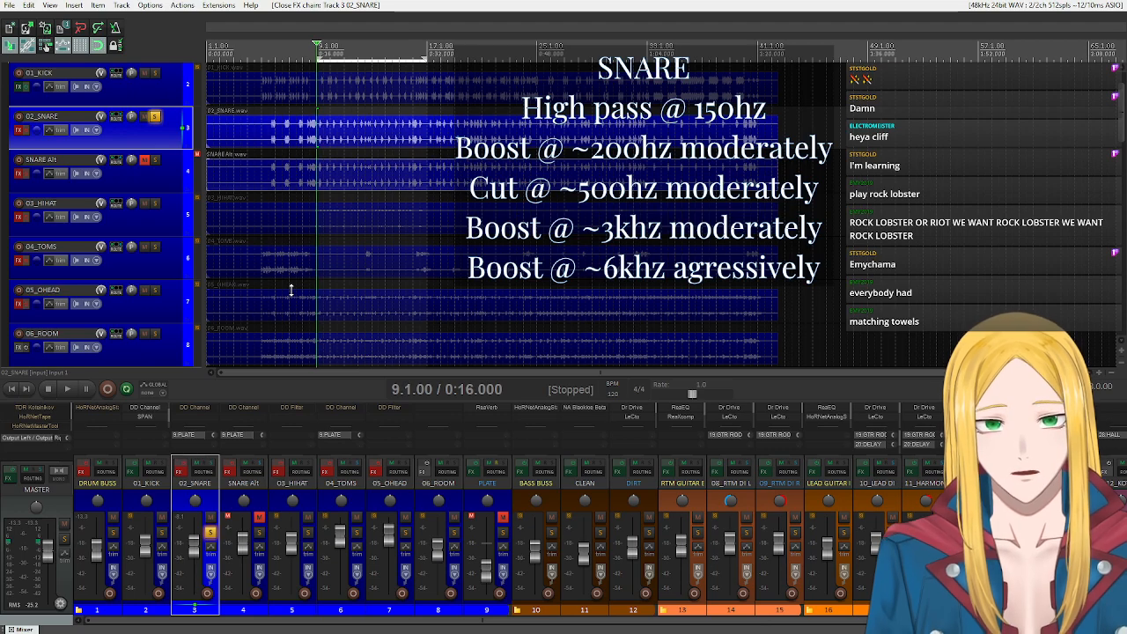
Unsolo and mute 02_SNARE, solo and unmute SNARE Alt in its place, and play it briefly.
left_click(155, 116)
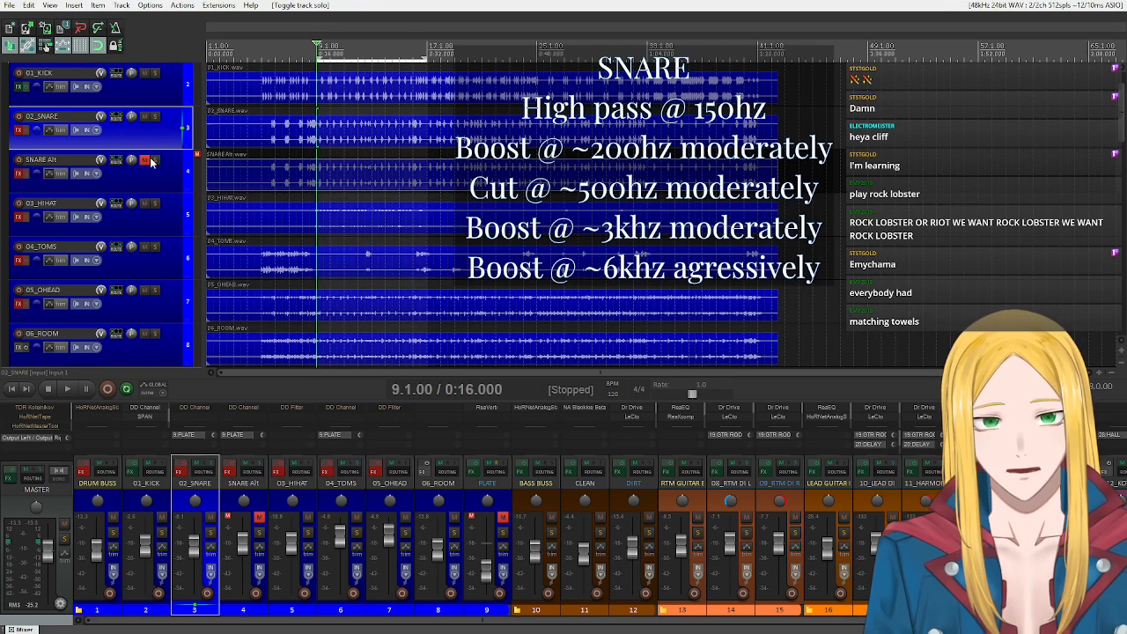
left_click(155, 162)
left_click(144, 162)
left_click(145, 116)
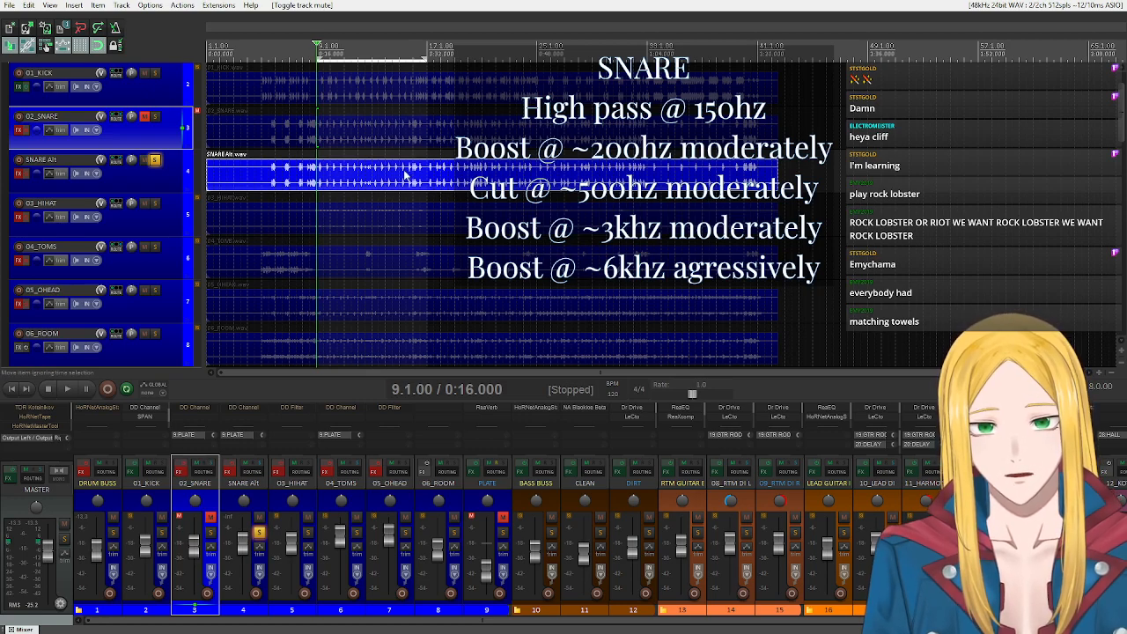
left_click(68, 389)
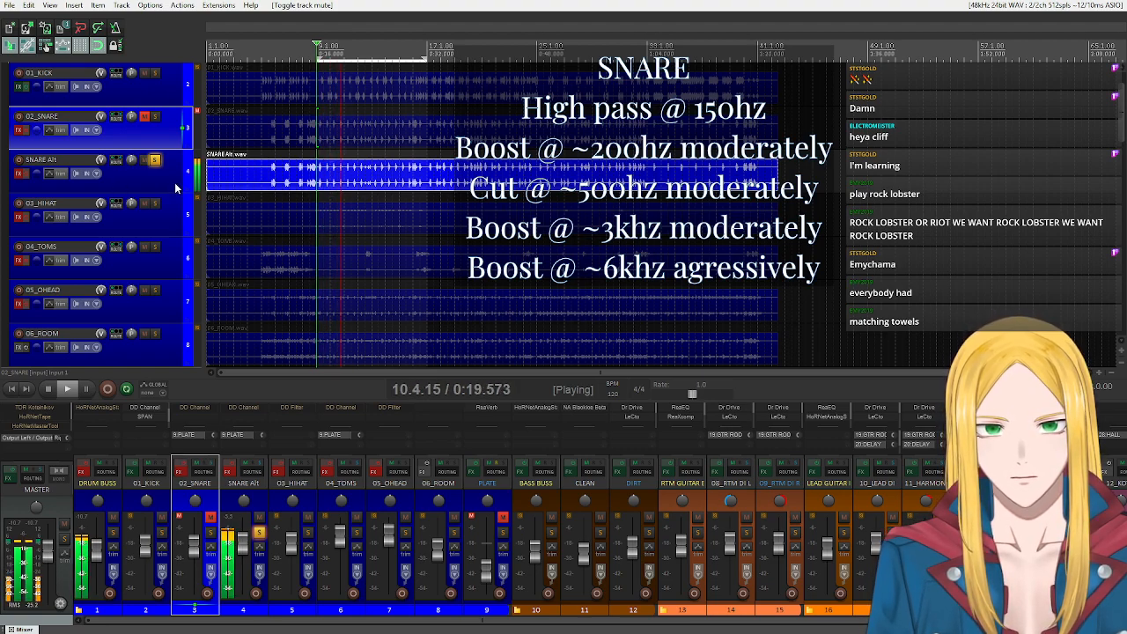
left_click(51, 390)
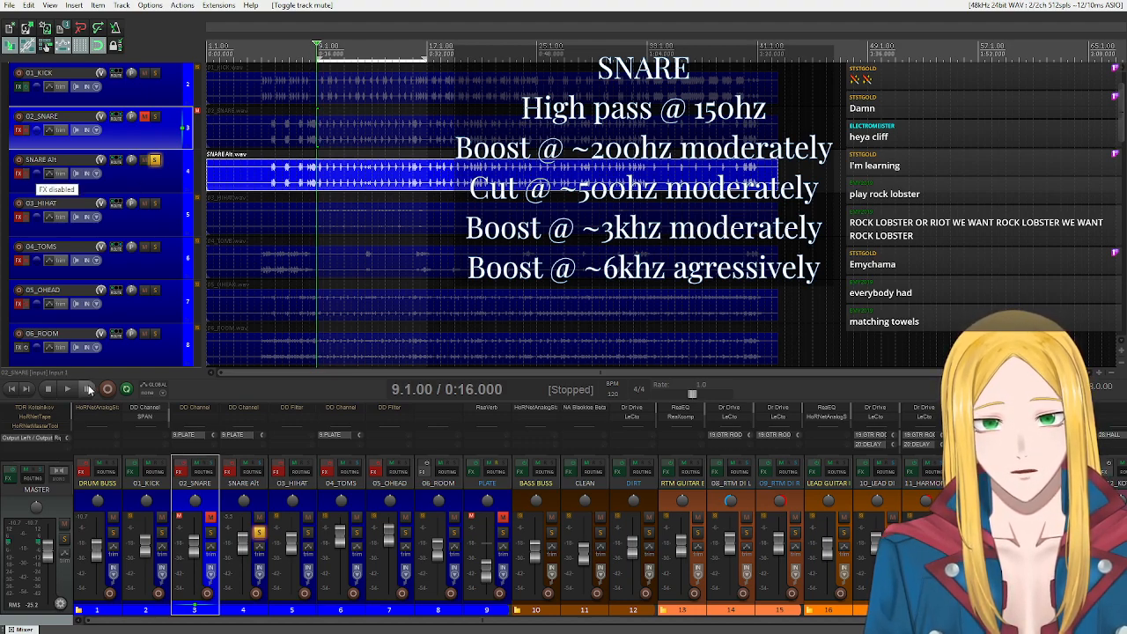
Open DD Channel on SNARE Alt with effects enabled and, during playback, set the high-pass filter to about 144 Hz.
left_click(21, 175)
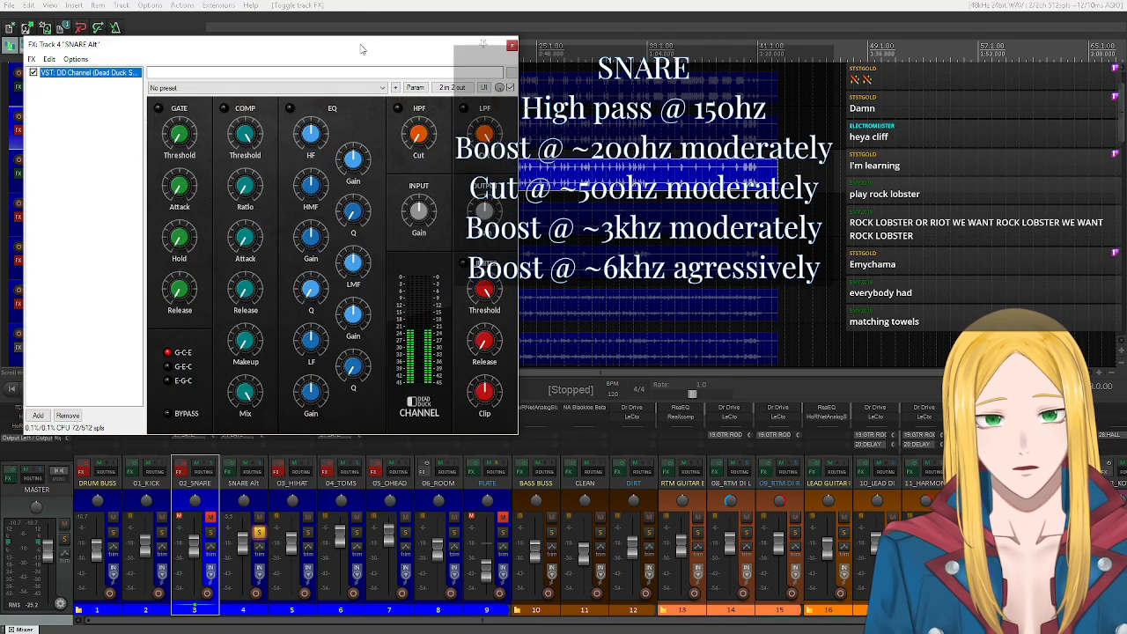
left_click_drag(362, 57, 459, 215)
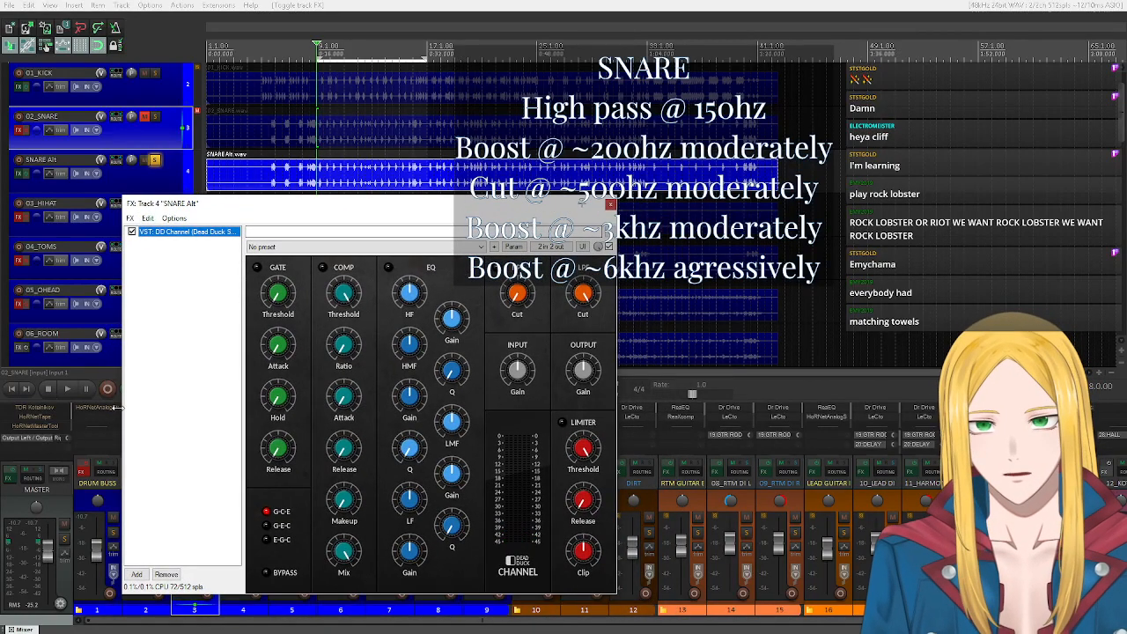
left_click(67, 387)
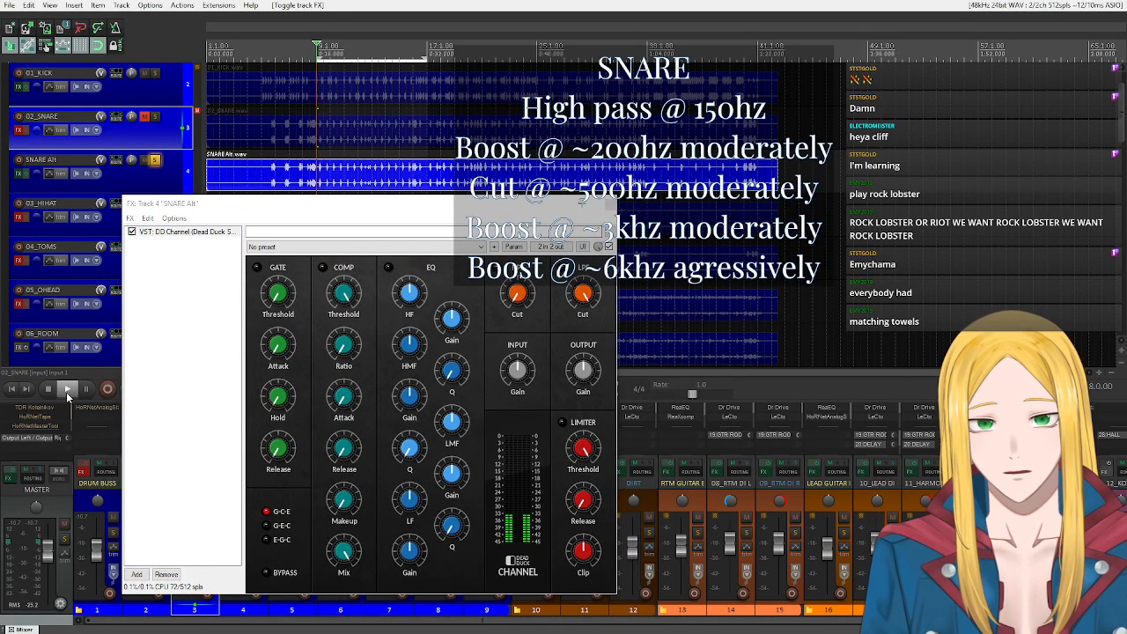
left_click(517, 296)
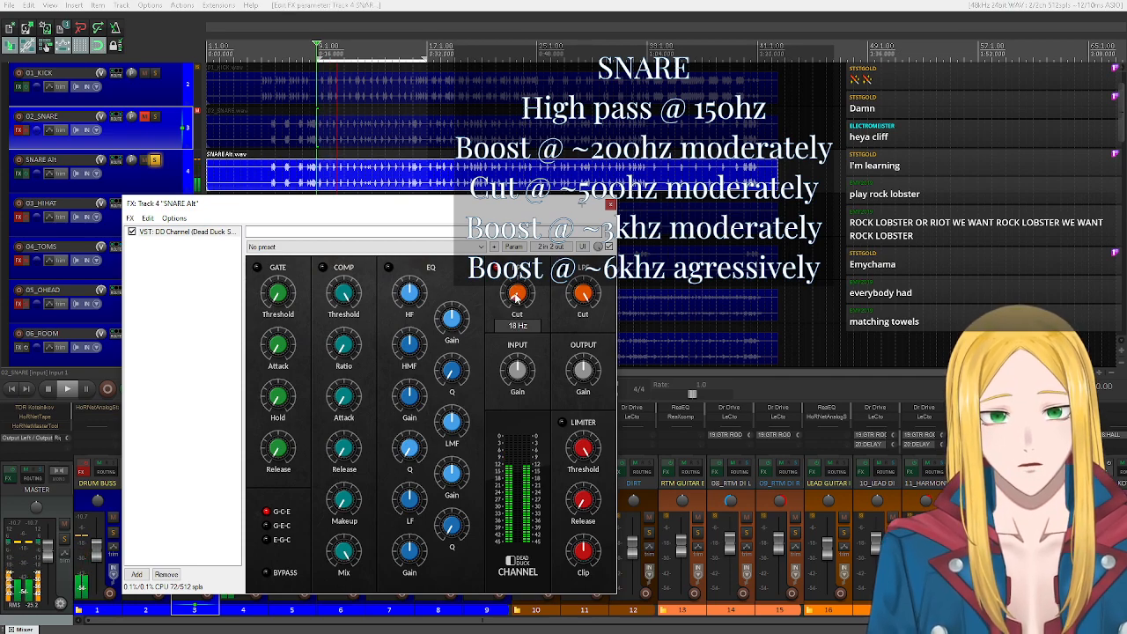
scroll(517, 296, "up", 3)
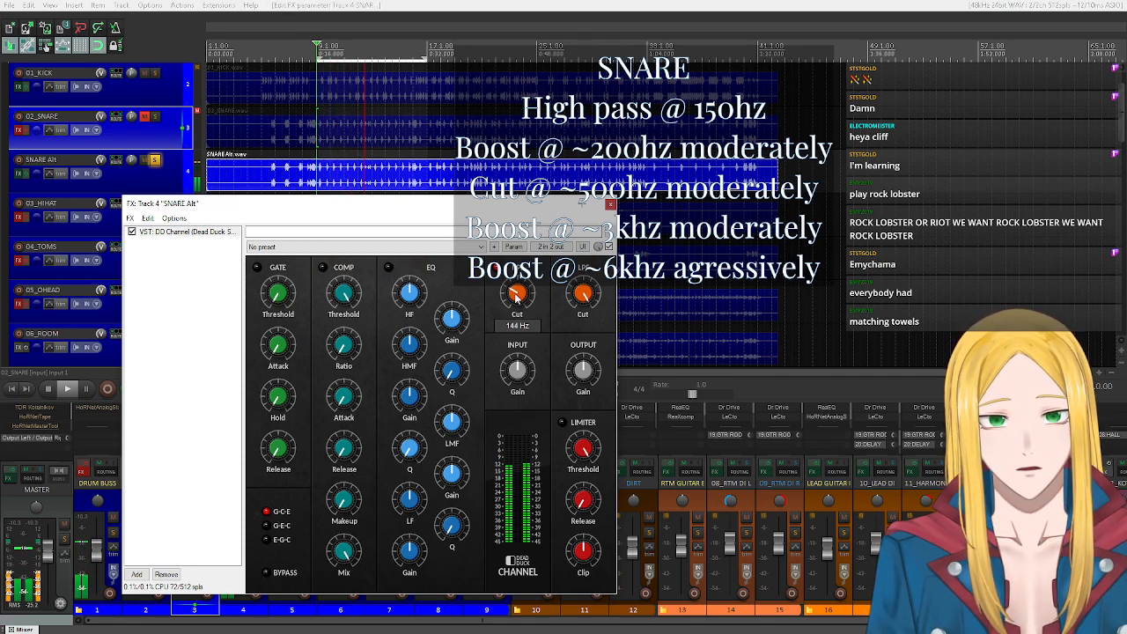
Switch on SNARE Alt's DD Channel EQ, set the LF frequency to about 222 Hz, and boost that band's gain moderately.
left_click_drag(483, 213, 423, 231)
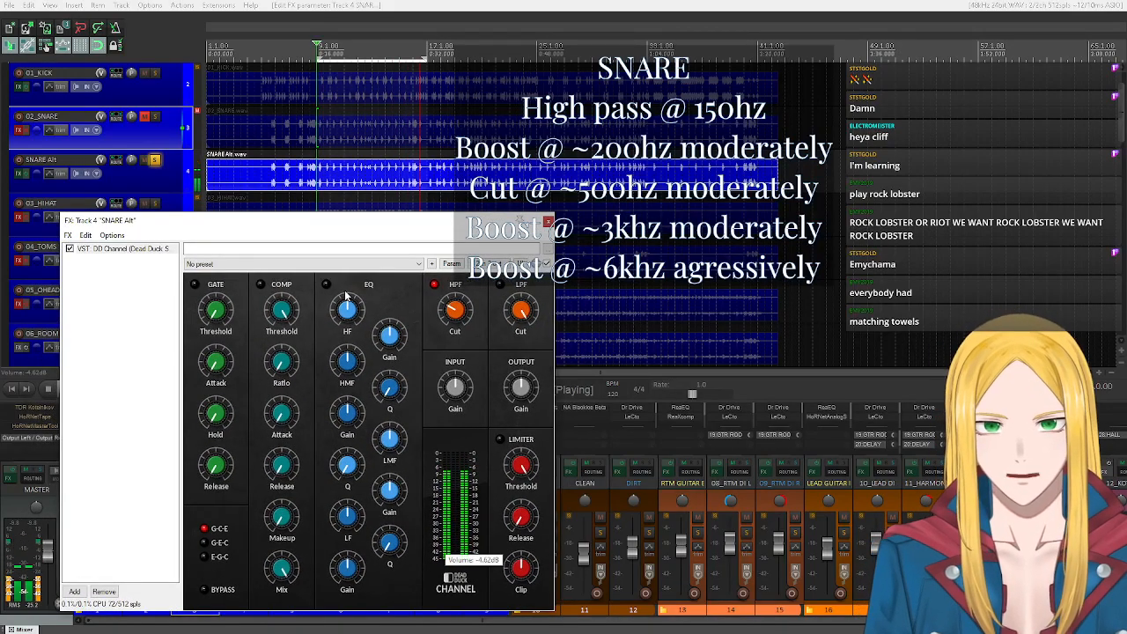
left_click(327, 283)
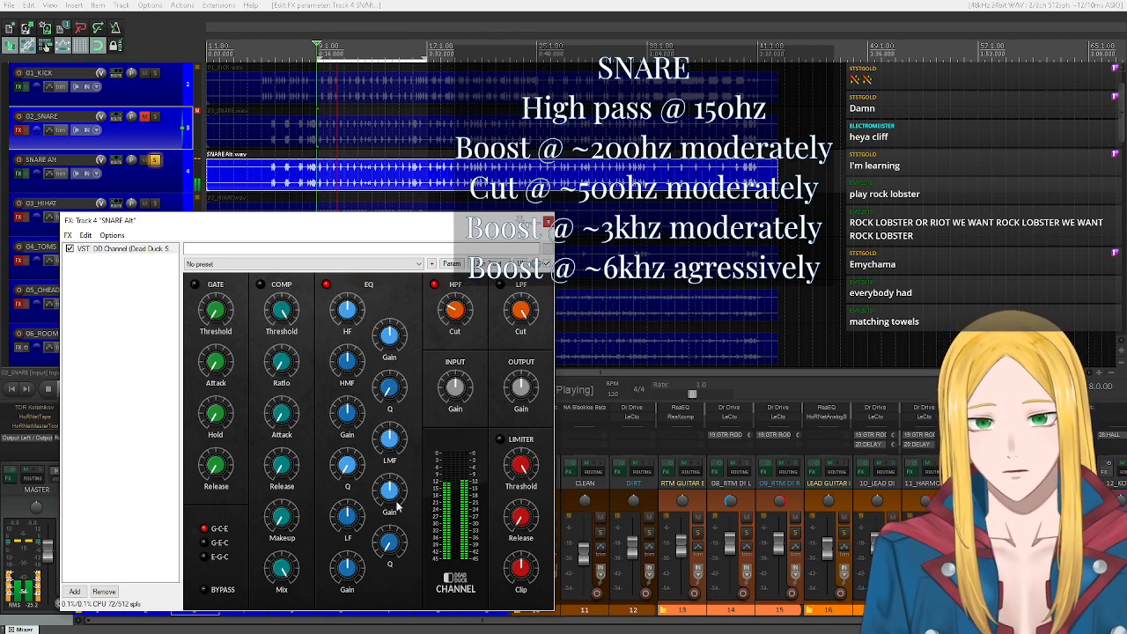
left_click_drag(343, 517, 342, 512)
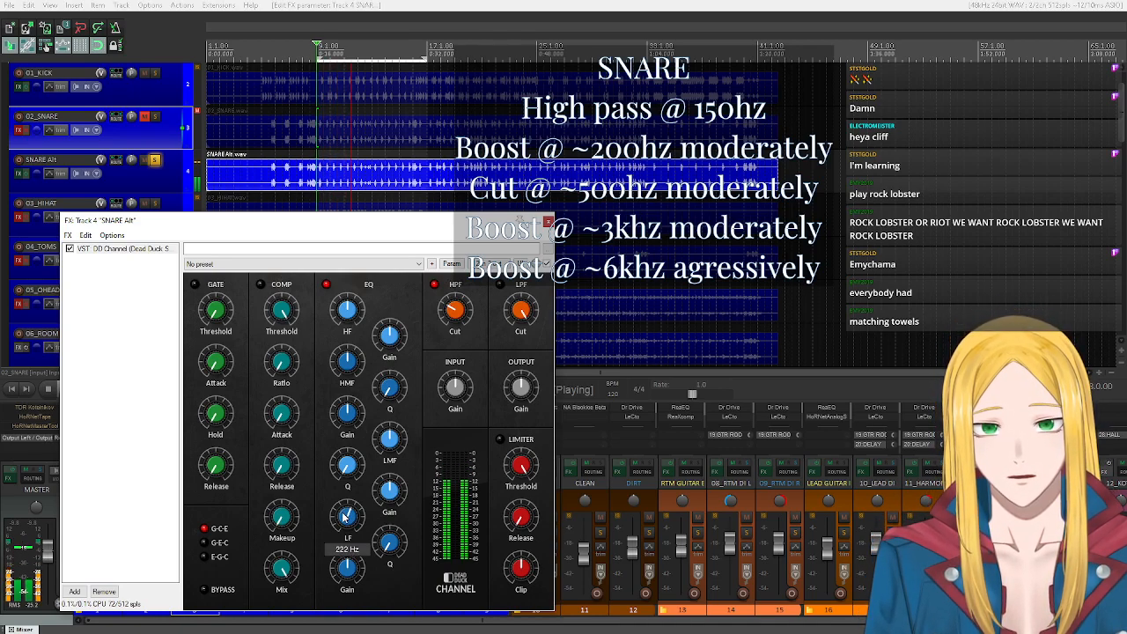
left_click_drag(348, 577, 348, 571)
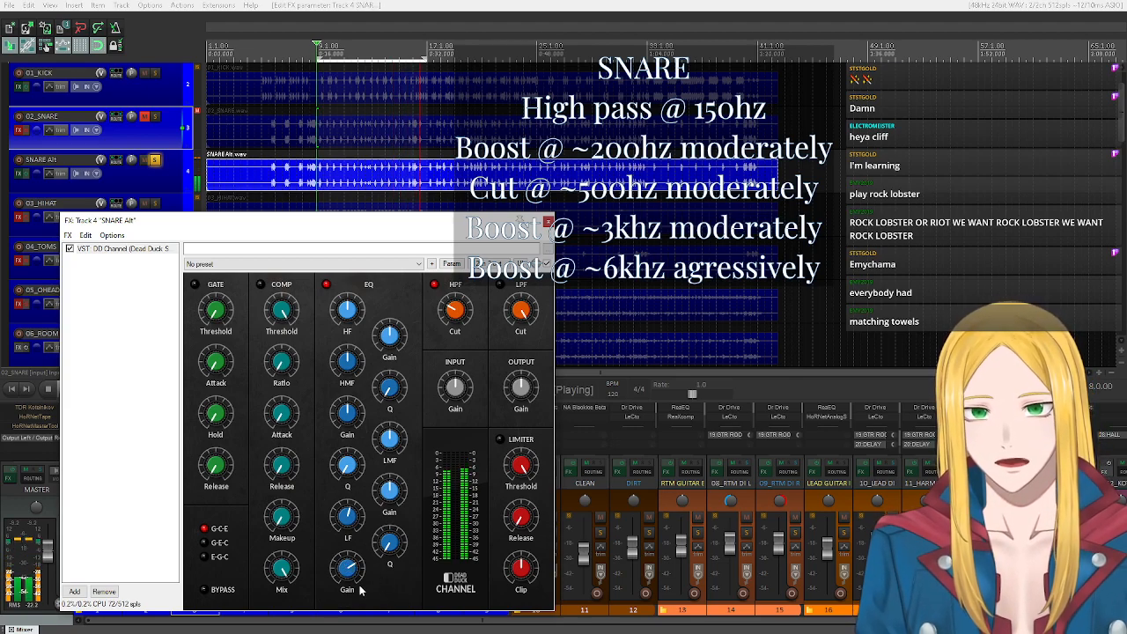
Set the LMF frequency to about 520 Hz, audition its gain up to +8.4 dB, and settle on a moderate cut.
left_click(384, 445)
left_click_drag(384, 445, 390, 445)
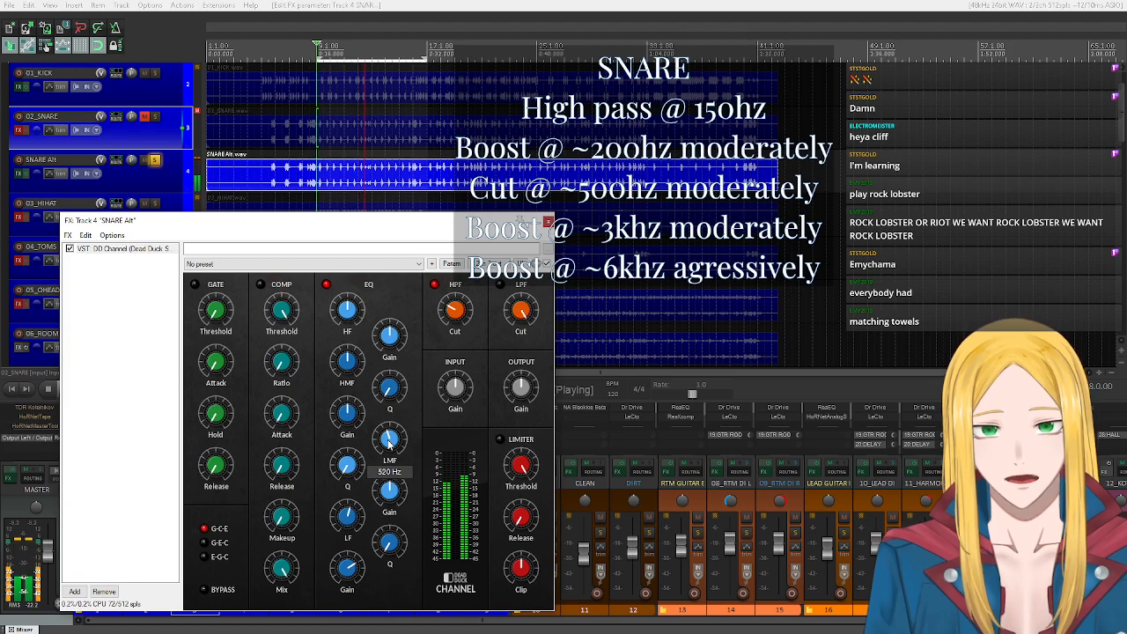
left_click_drag(388, 445, 388, 445)
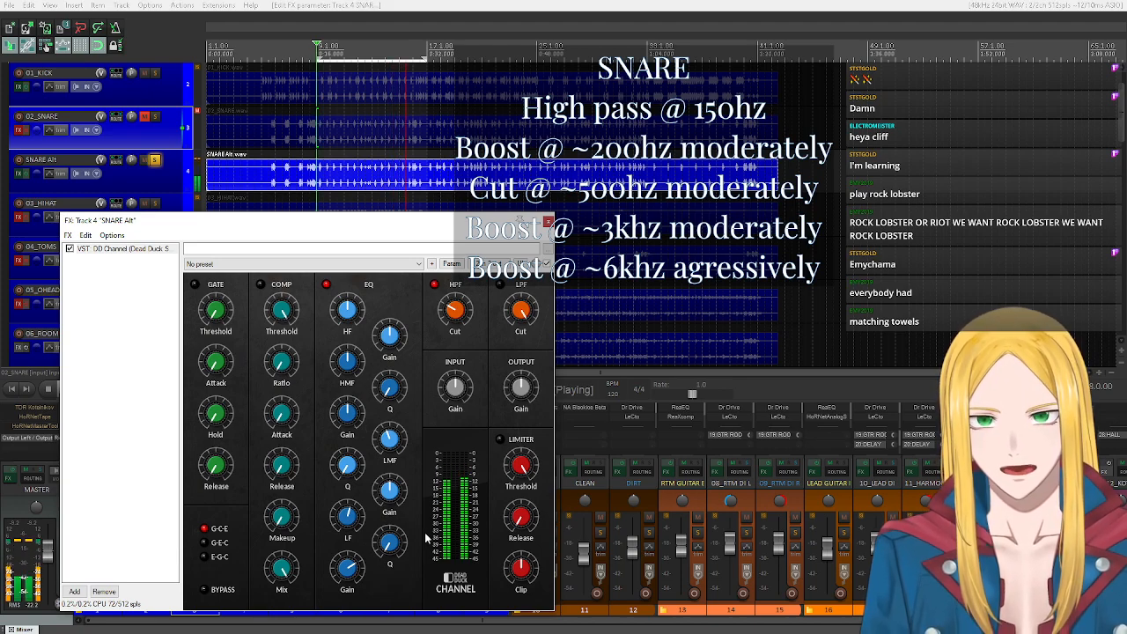
left_click_drag(395, 481, 395, 485)
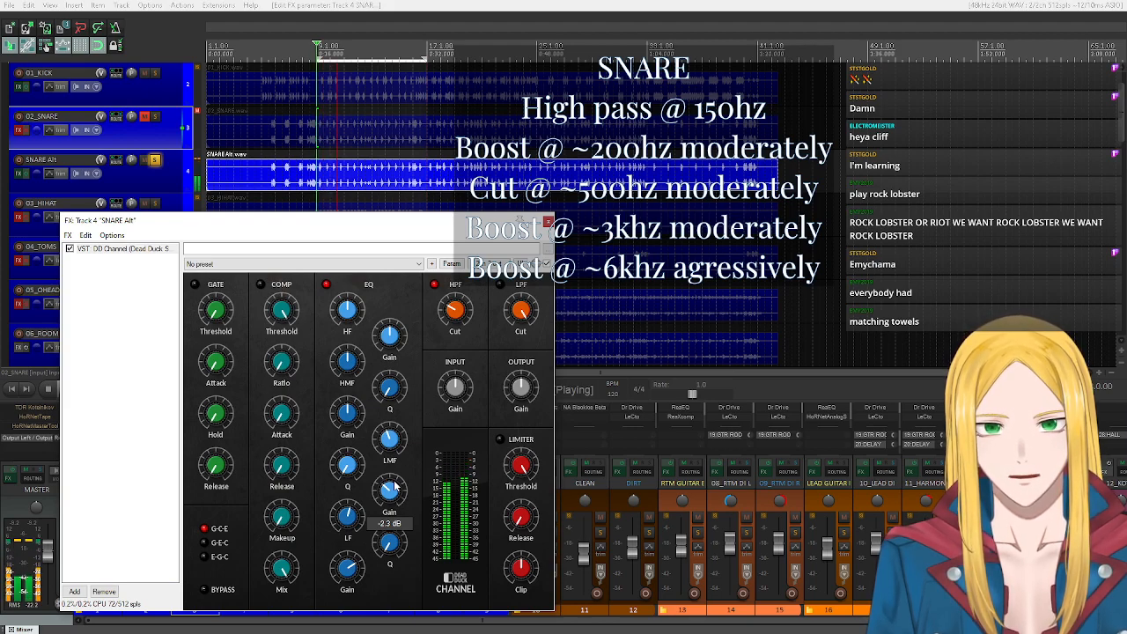
scroll(393, 484, "up", 10)
scroll(393, 488, "down", 3)
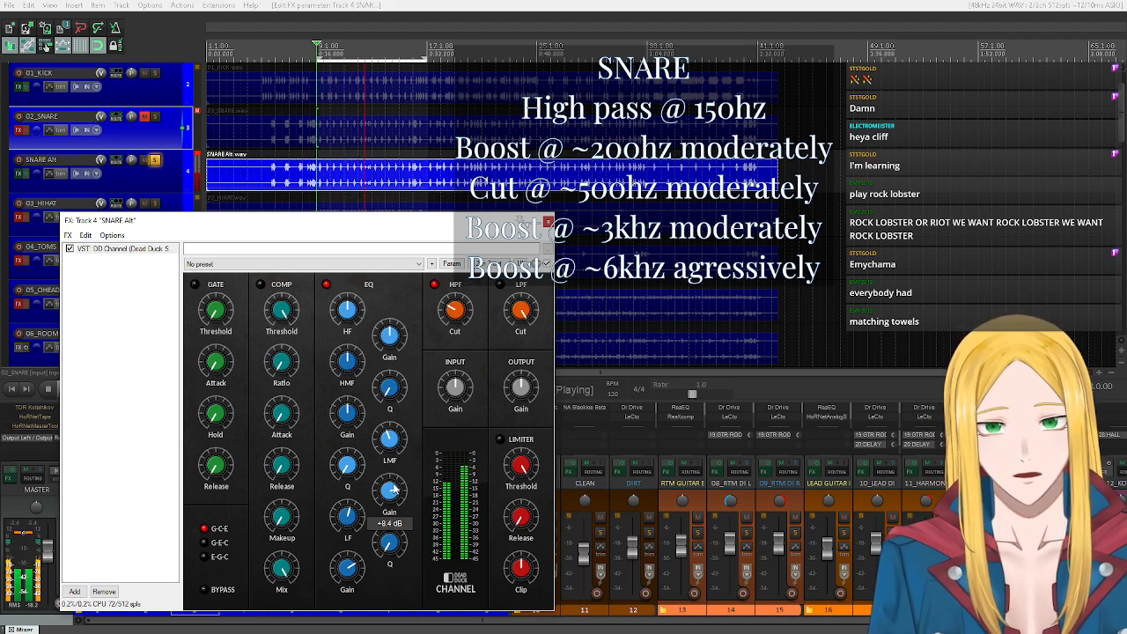
scroll(393, 488, "down", 5)
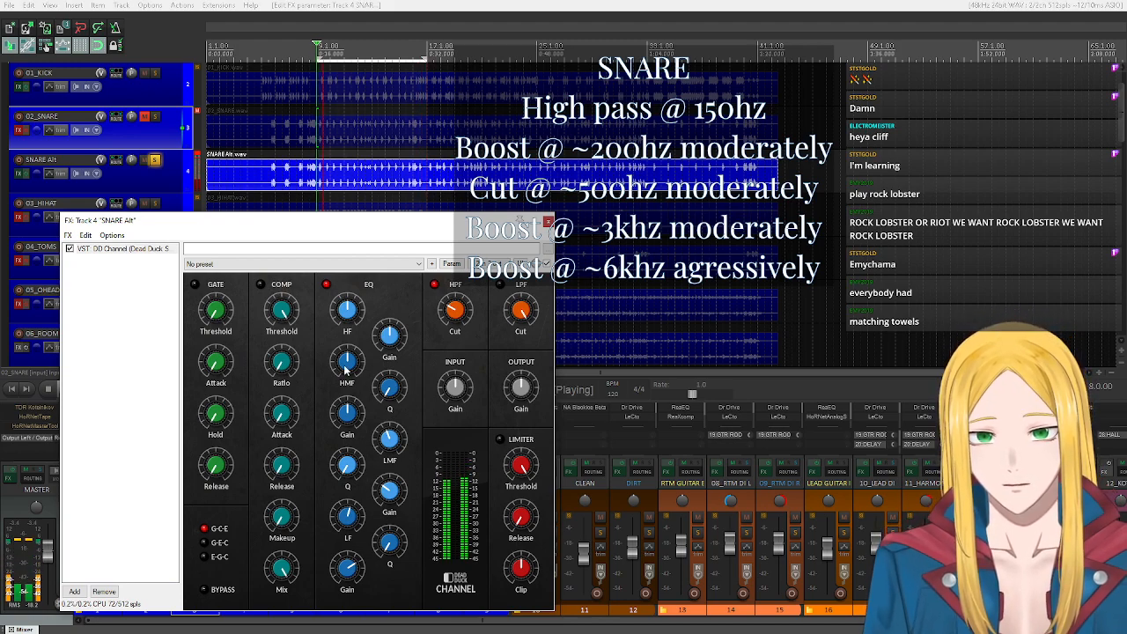
Set SNARE Alt's HMF frequency to about 3136 Hz, boost that band moderately, and boost the HF gain aggressively.
mouse_move(345, 371)
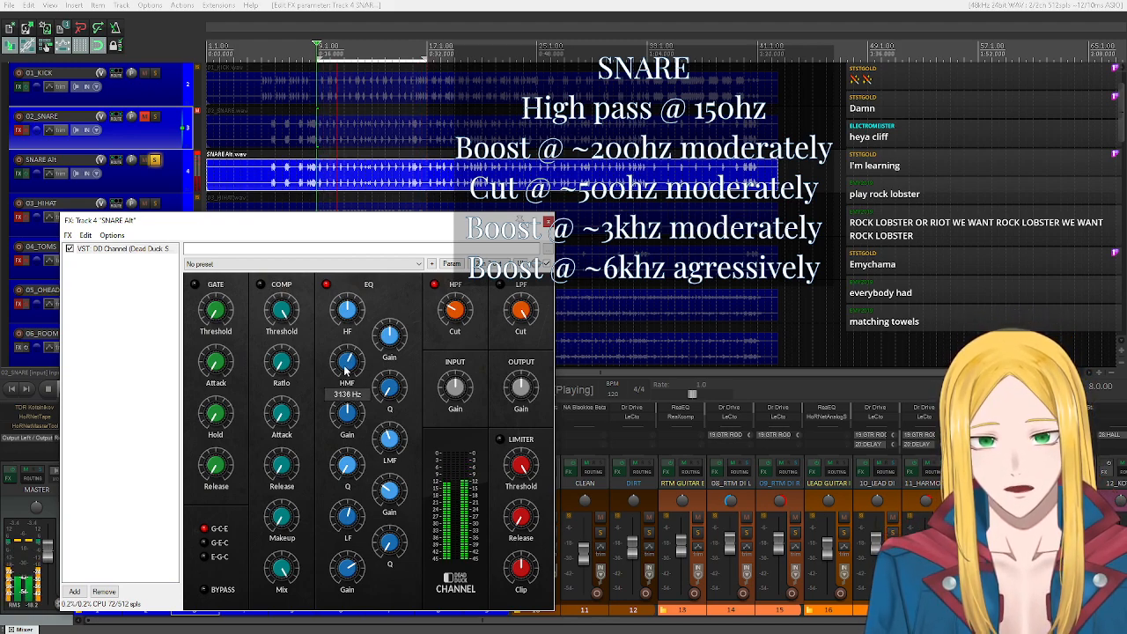
left_click_drag(348, 414, 348, 418)
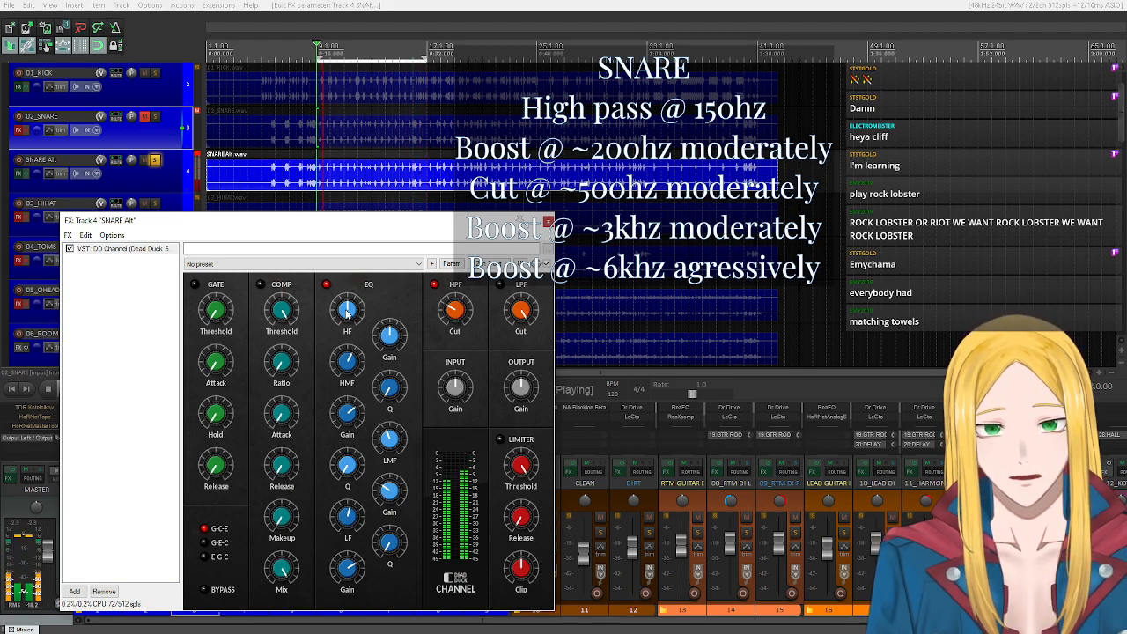
mouse_move(384, 342)
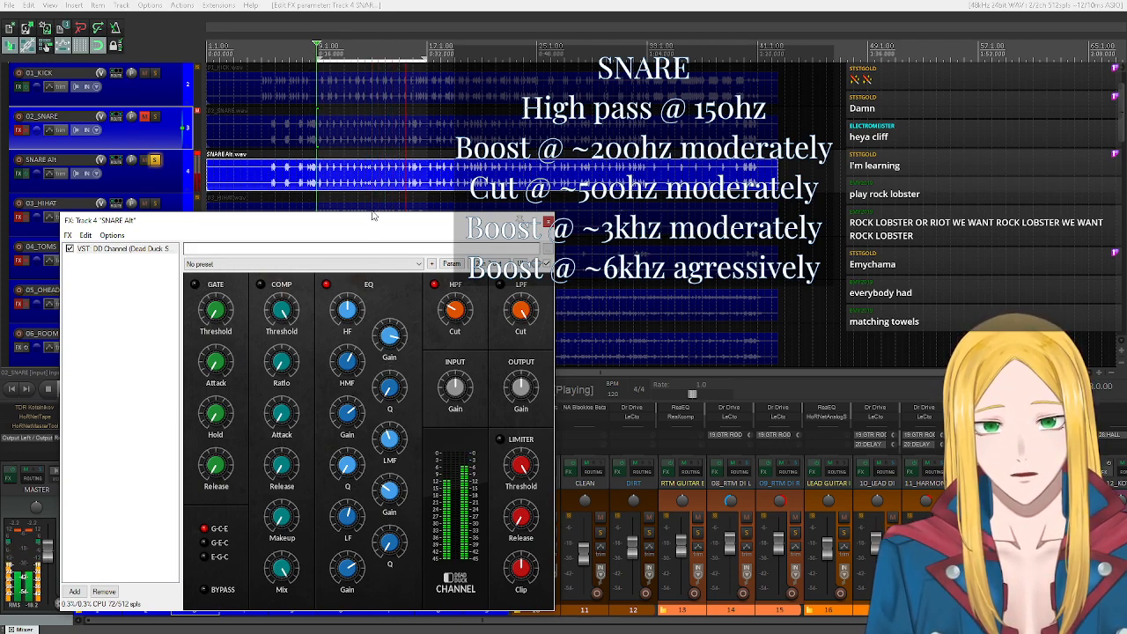
Lower SNARE Alt's volume fader to about -8.32 dB and reset its peak indicator.
left_click_drag(377, 227, 649, 212)
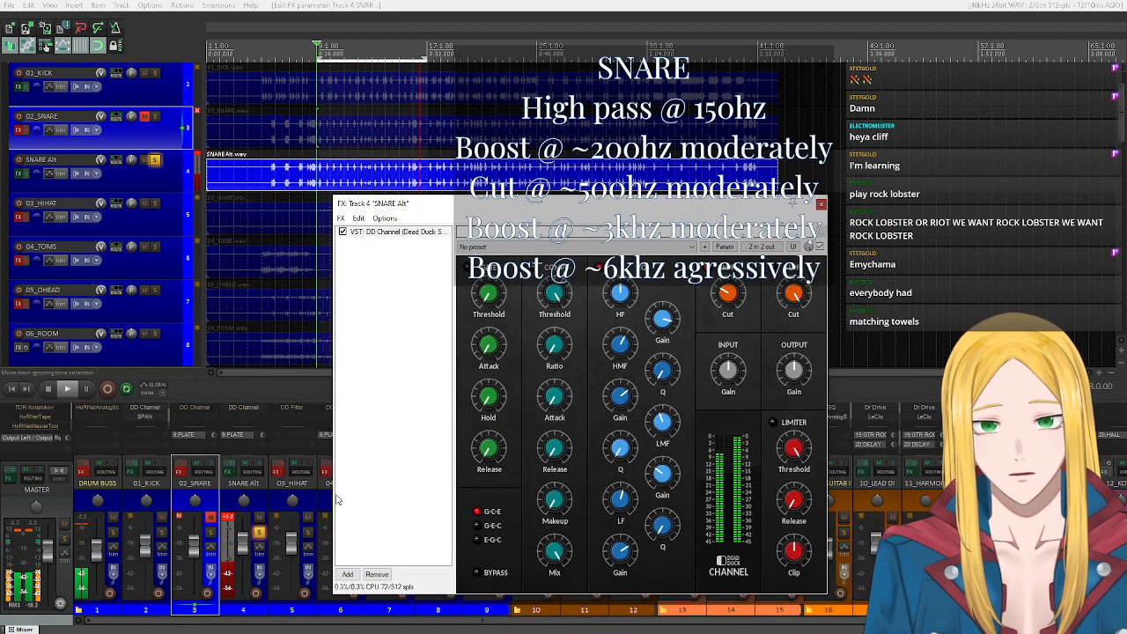
left_click_drag(242, 546, 241, 561)
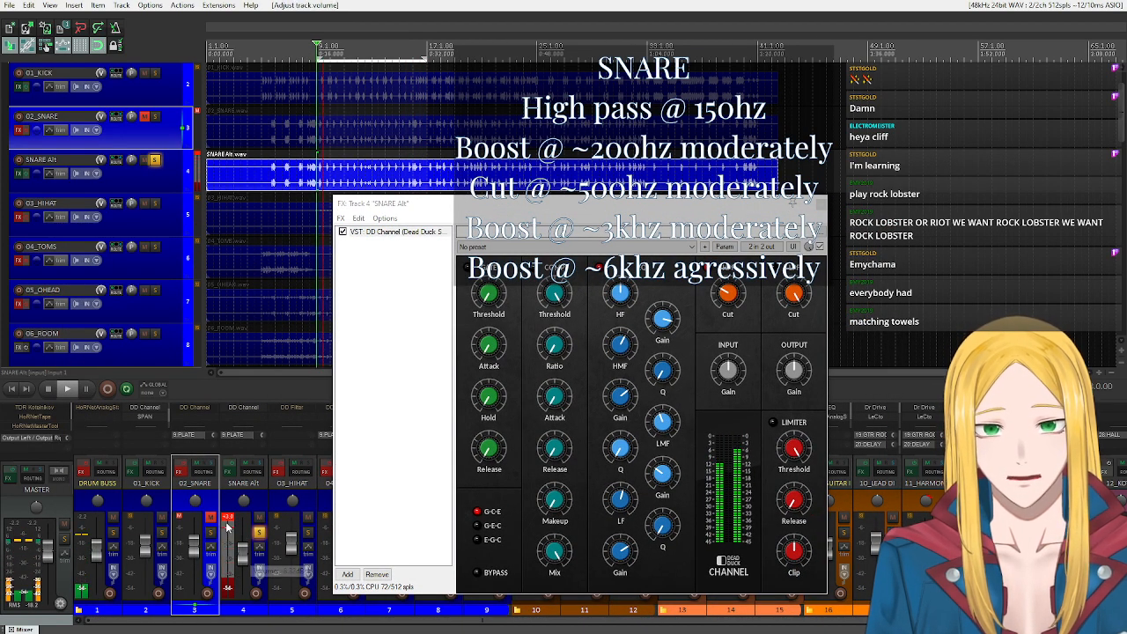
left_click(227, 519)
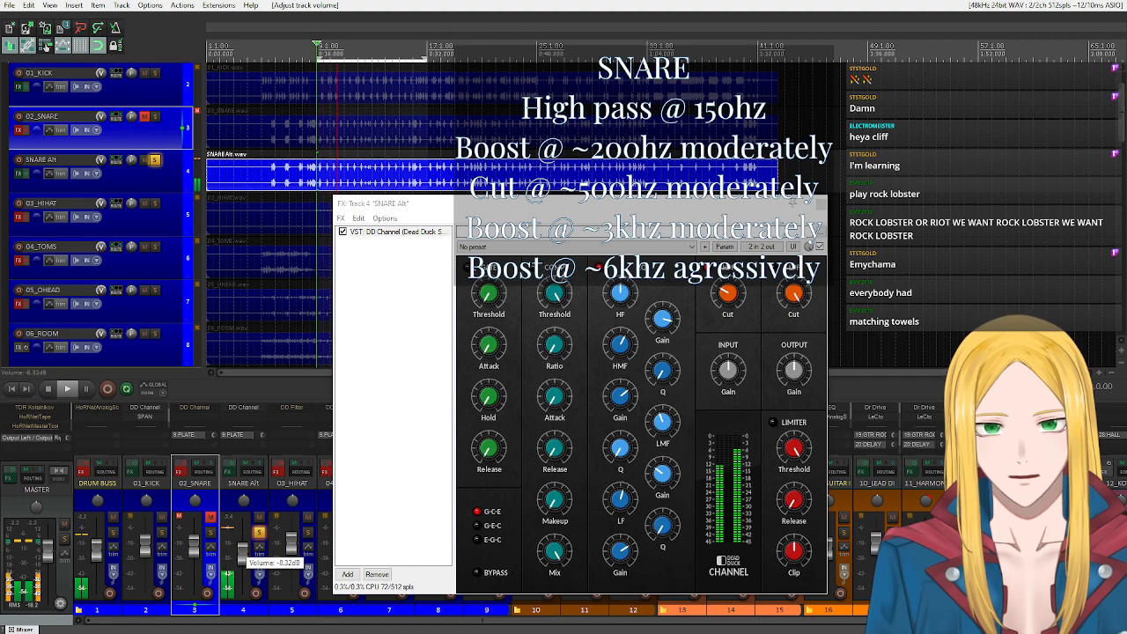
Switch on the gate in SNARE Alt's DD Channel, set its threshold to about -36 dB, and stop playback.
left_click(468, 267)
left_click_drag(507, 214, 389, 204)
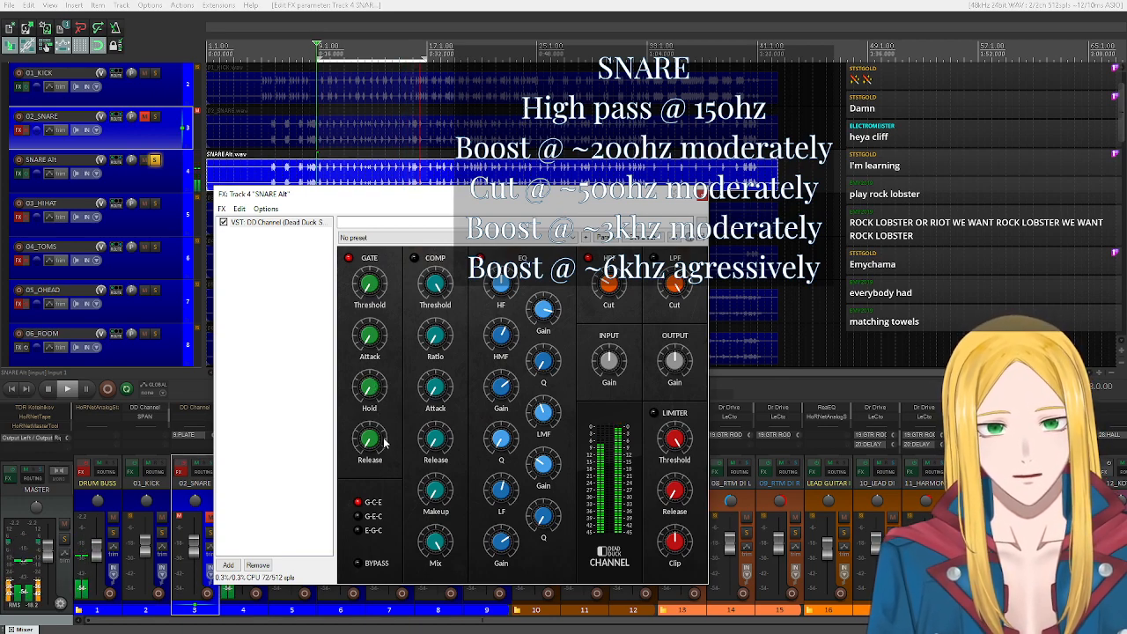
left_click(364, 288)
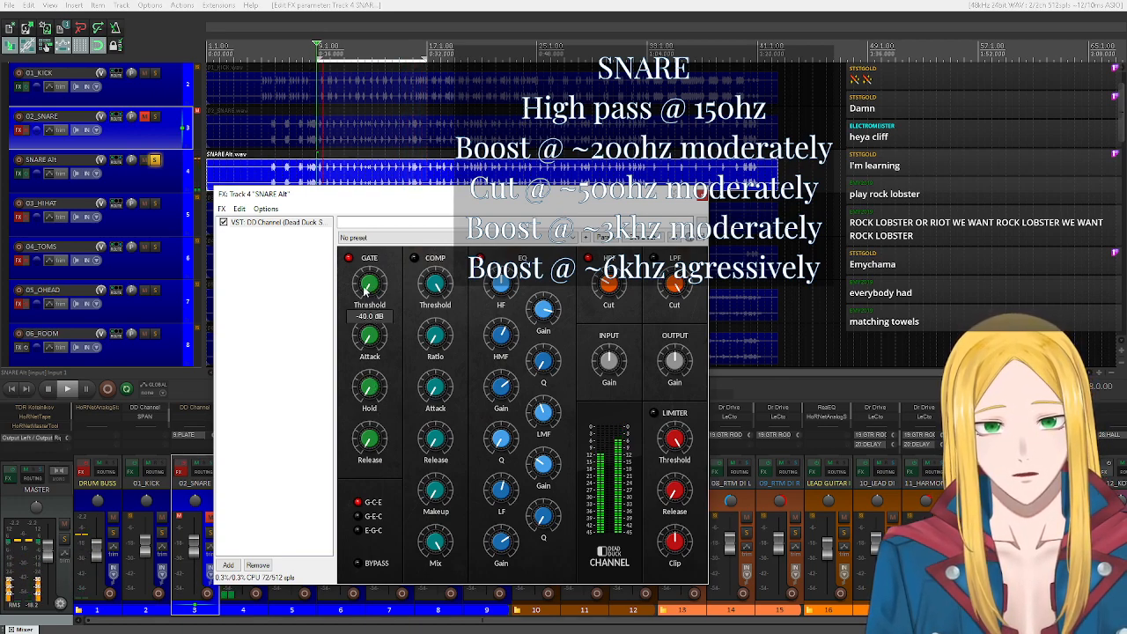
left_click_drag(364, 288, 364, 286)
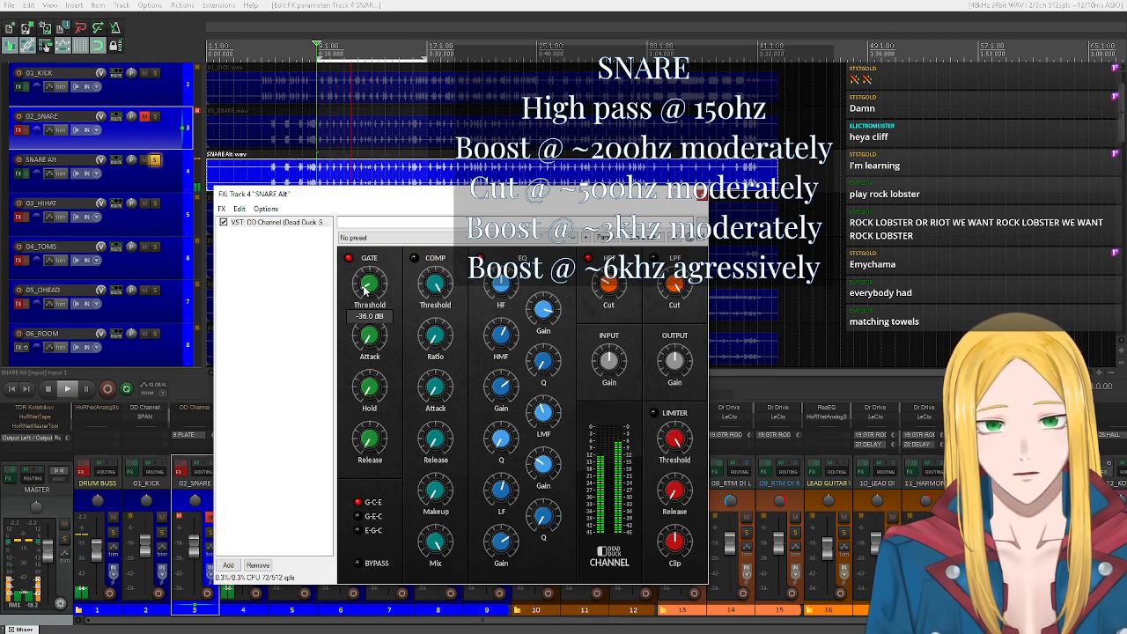
scroll(364, 289, "down", 1)
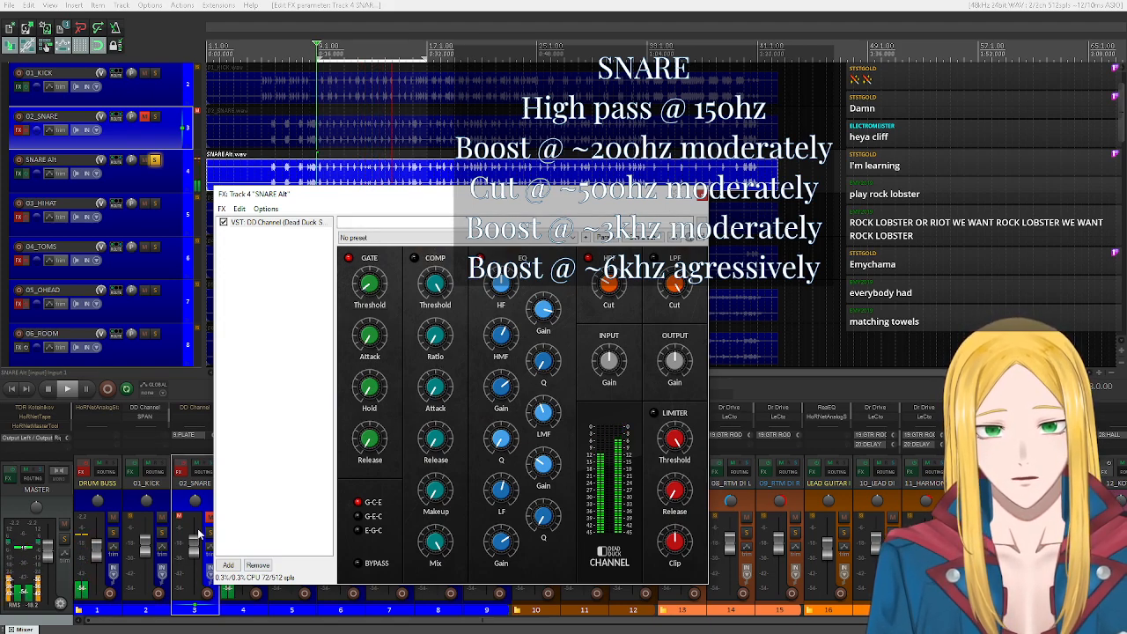
left_click_drag(481, 196, 643, 192)
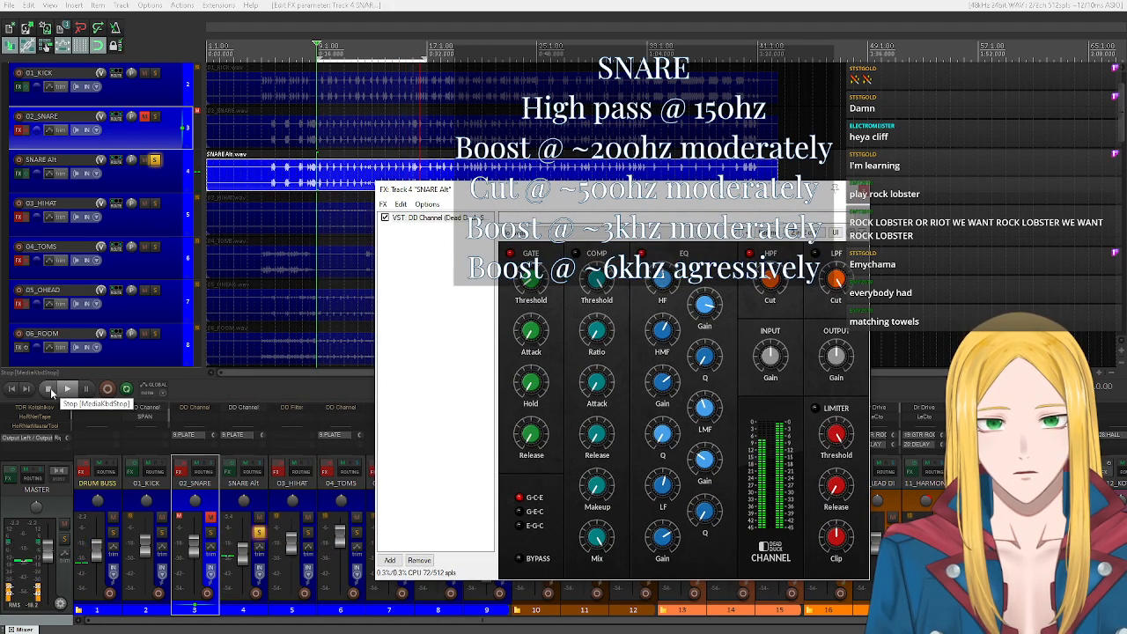
left_click_drag(436, 195, 377, 177)
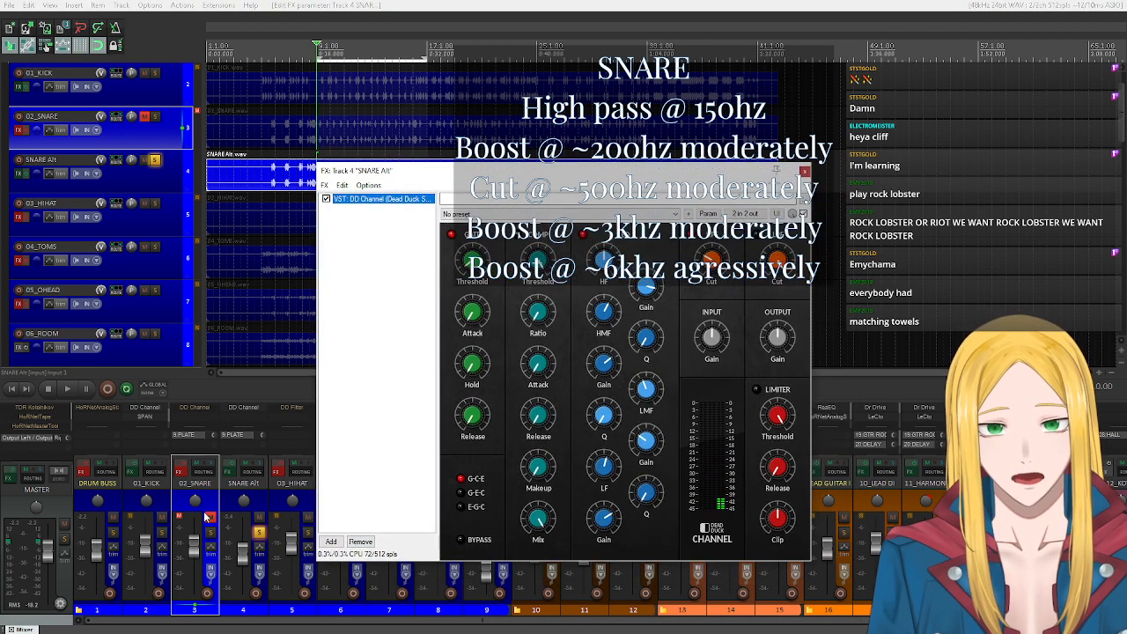
Unsolo SNARE Alt and play the full mix, comparing its DD Channel bypassed and enabled.
left_click(154, 162)
scroll(157, 176, "down", 1)
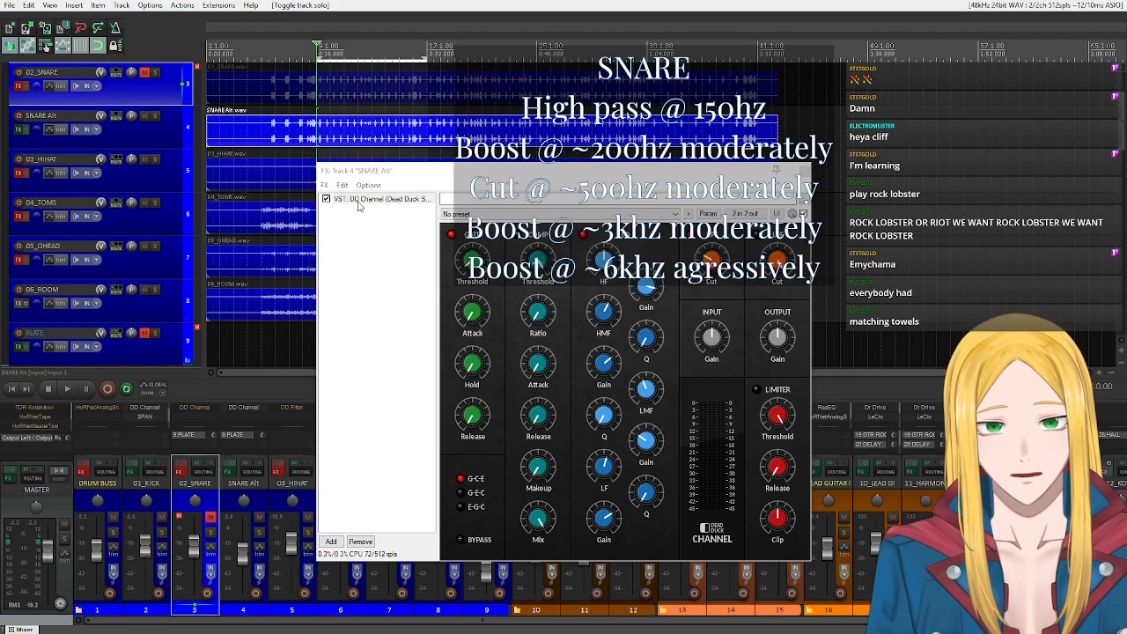
left_click(327, 200)
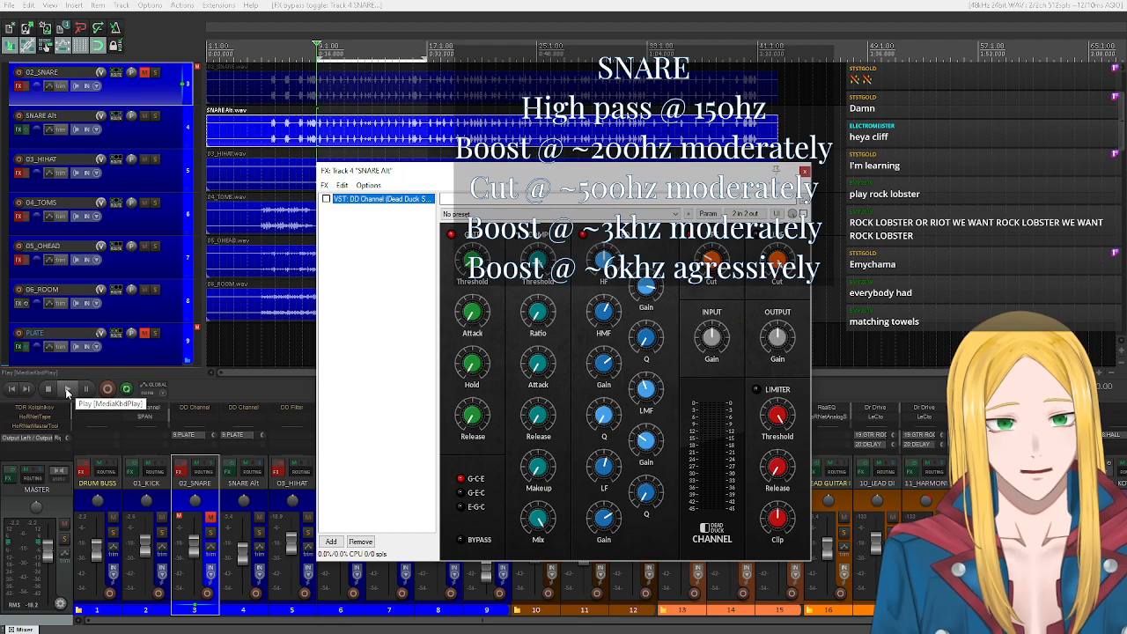
left_click(68, 391)
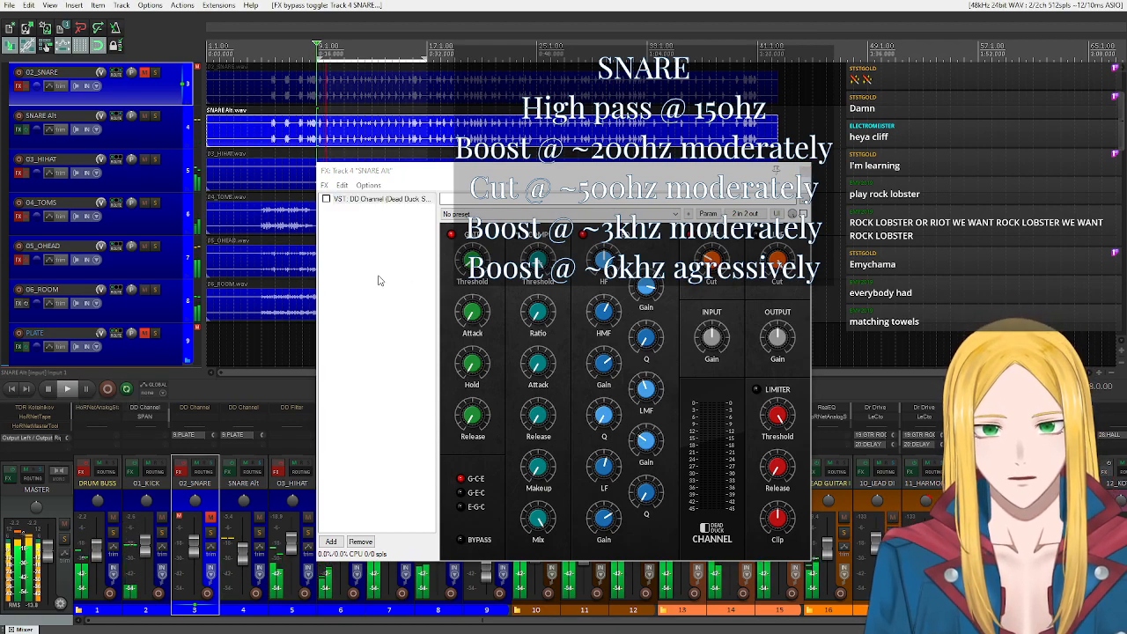
left_click(326, 200)
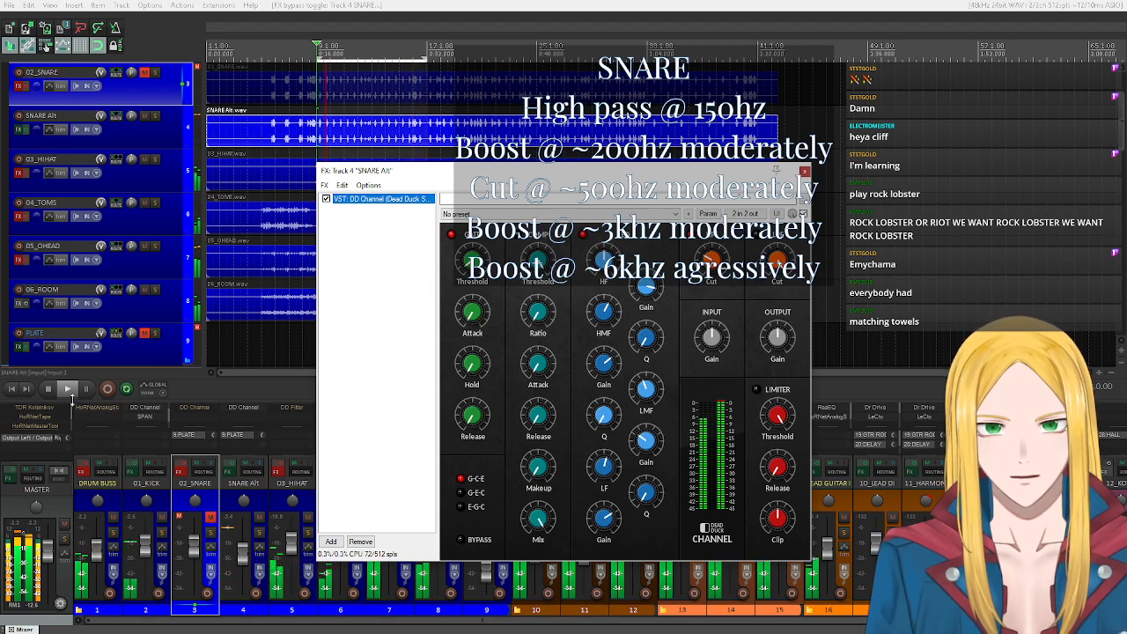
Raise SNARE Alt's volume to about -4.02 dB, reset the track and master peak indicators, stop playback, and close its effects window.
left_click_drag(244, 556, 241, 550)
left_click(229, 519)
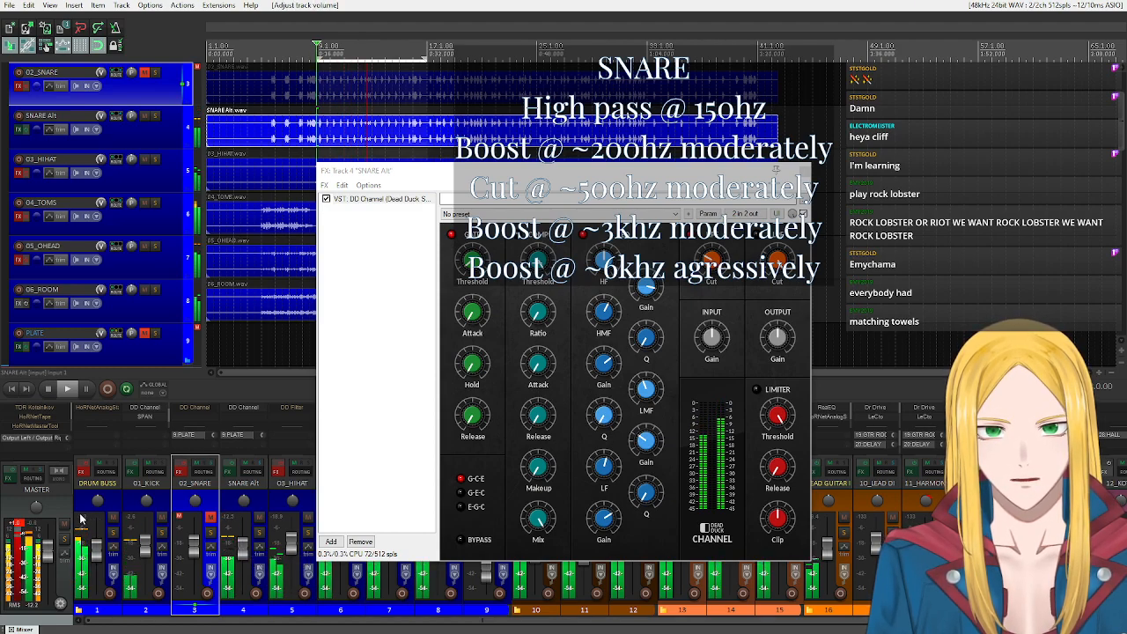
left_click(18, 525)
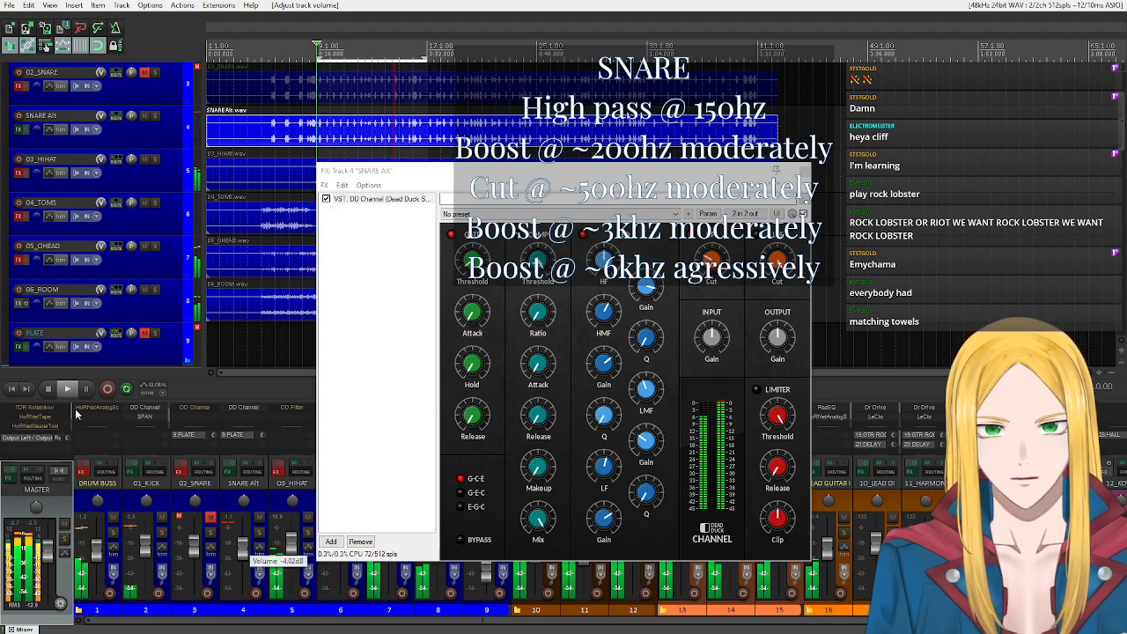
left_click(50, 389)
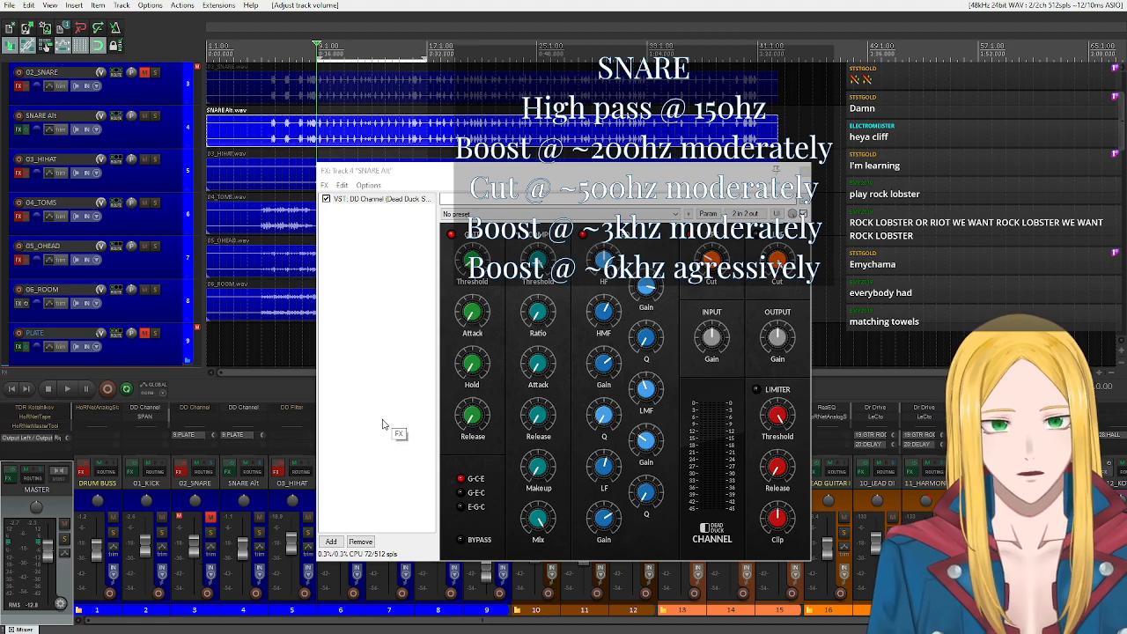
left_click(803, 171)
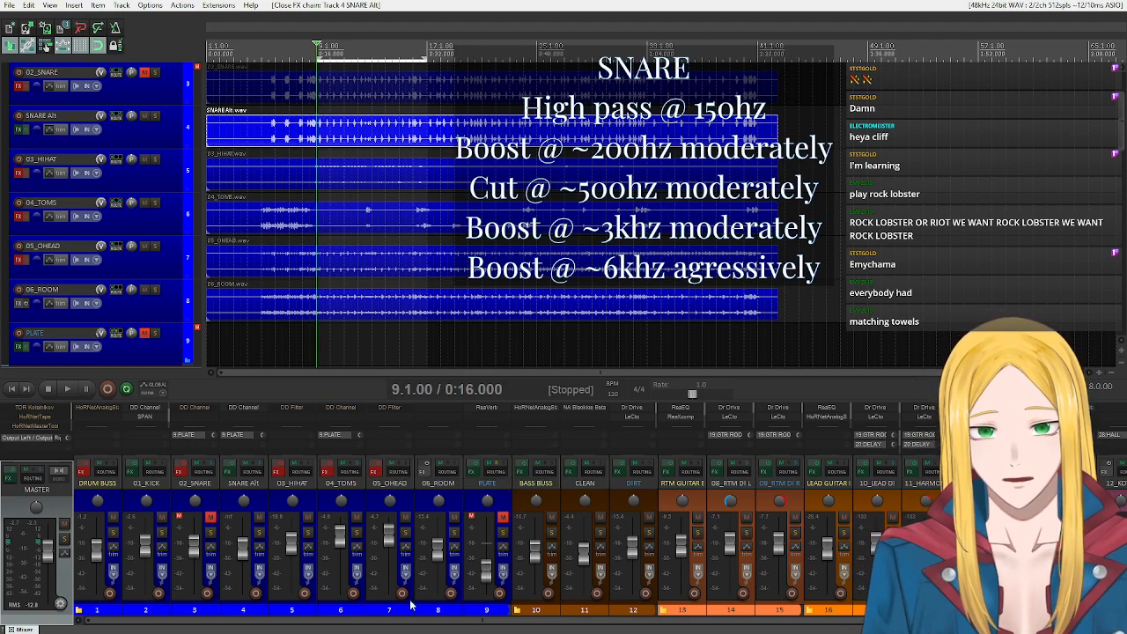
Select the 04_TOMS track and solo it.
left_click(302, 503)
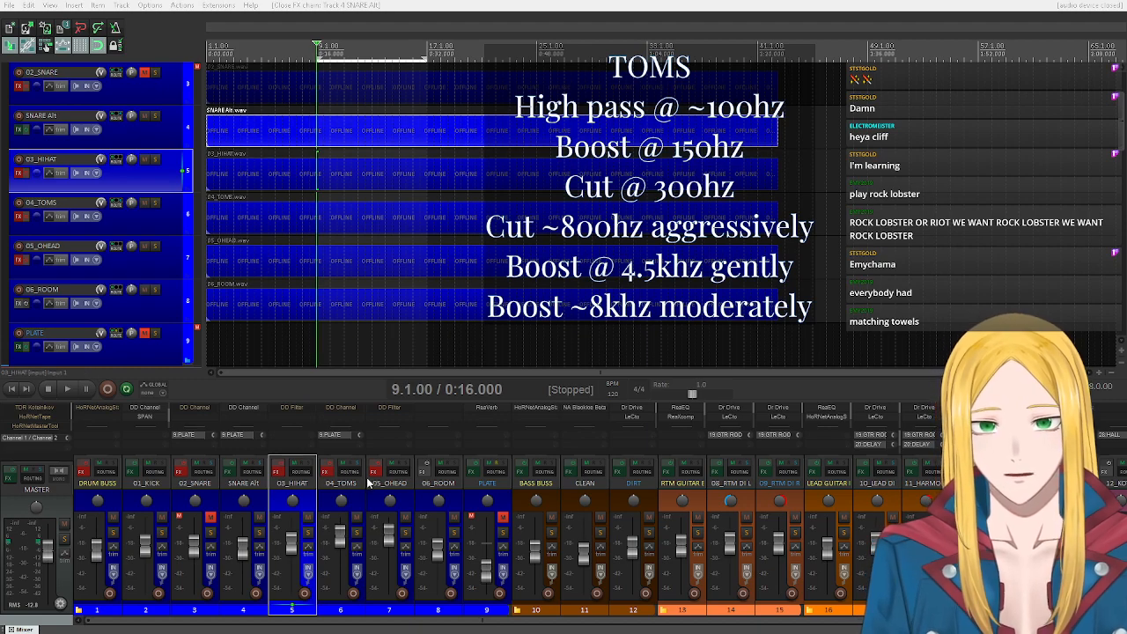
left_click(363, 503)
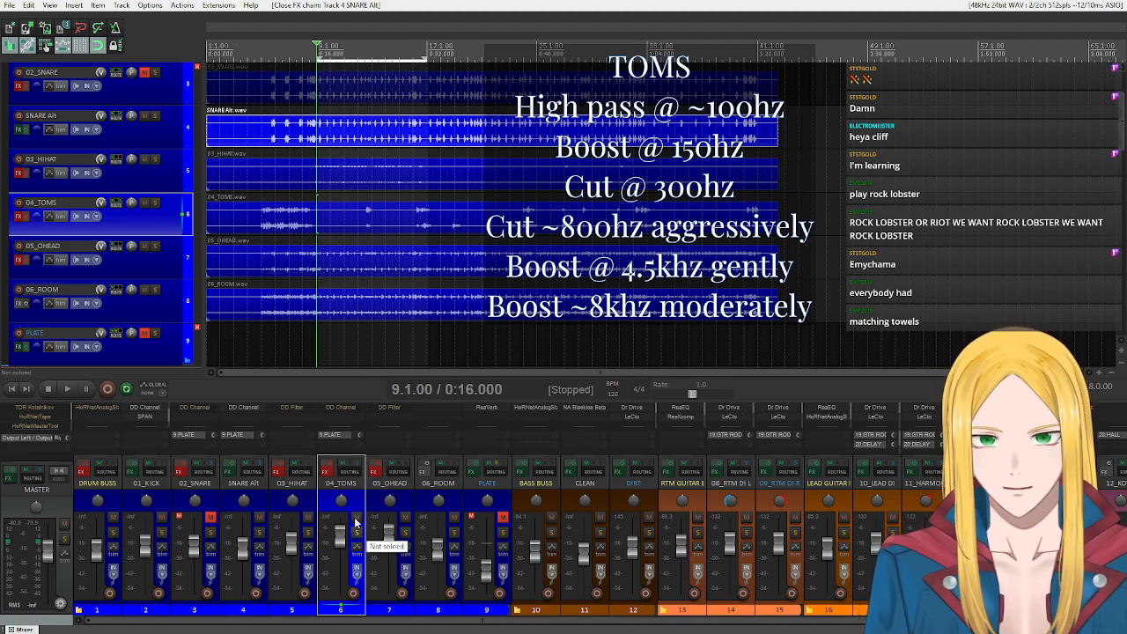
left_click(355, 532)
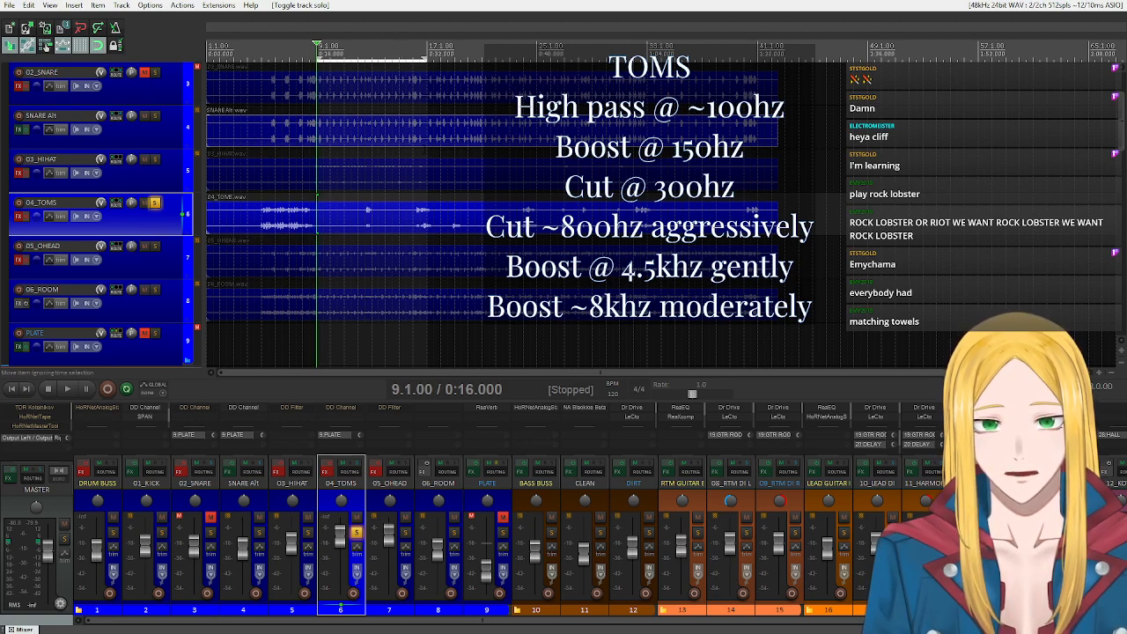
Change the loop selection to run from 5.1.00 to 9.1.00 and place the edit cursor at 5.1.00.
left_click_drag(317, 59, 262, 65)
left_click_drag(420, 61, 317, 61)
left_click(267, 59)
left_click(262, 59)
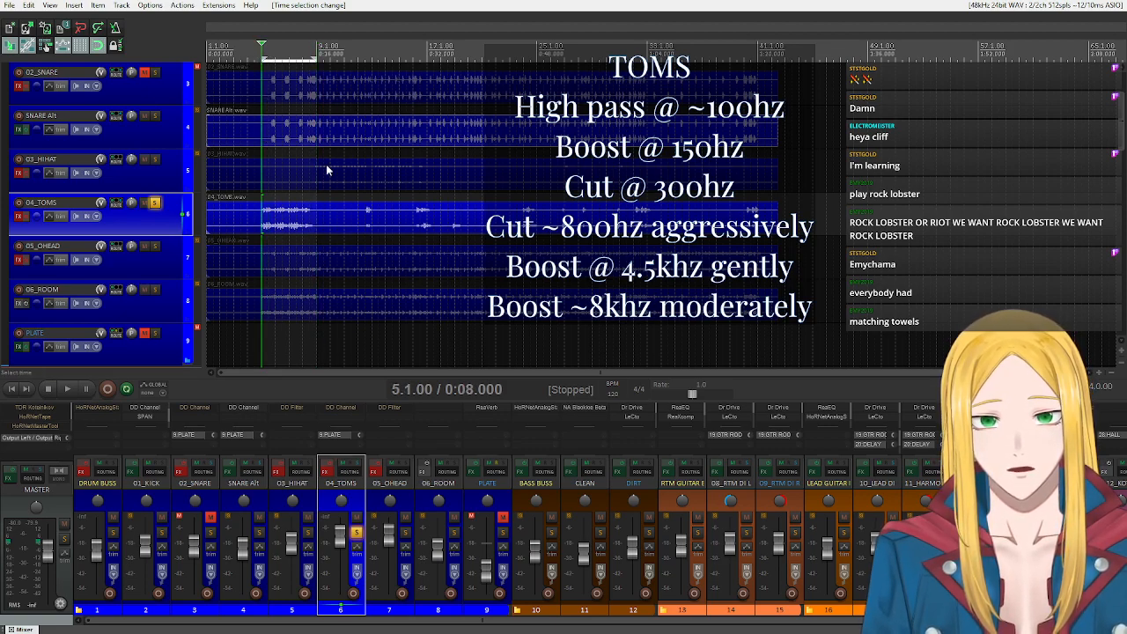
Play the soloed toms, unsolo 04_TOMS to hear it in the full mix, and stop playback.
left_click(68, 389)
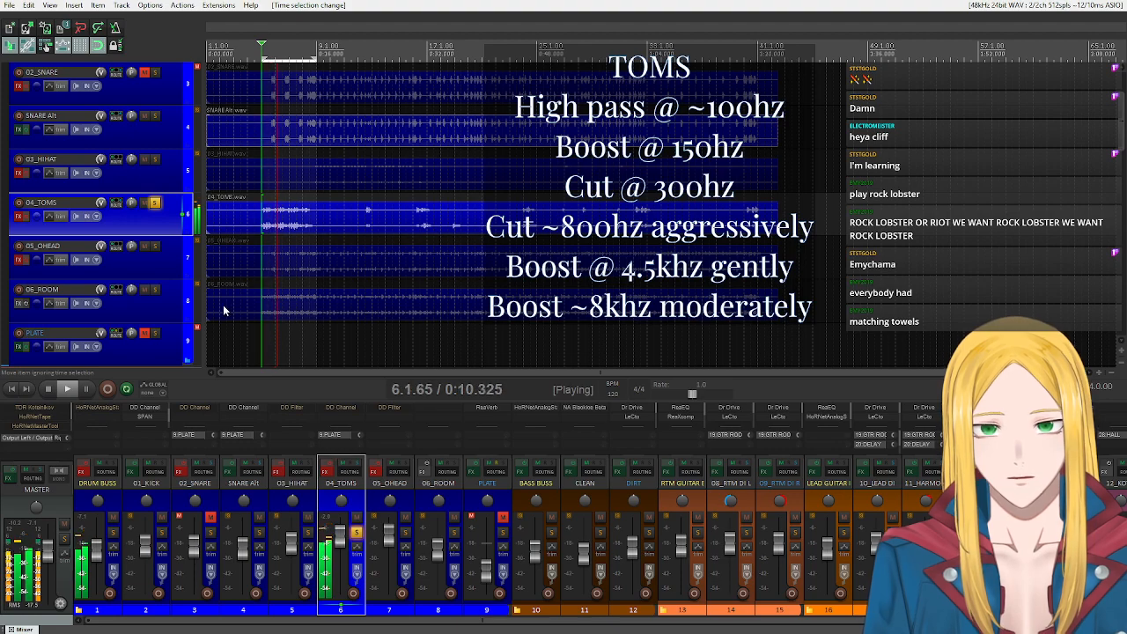
left_click(156, 203)
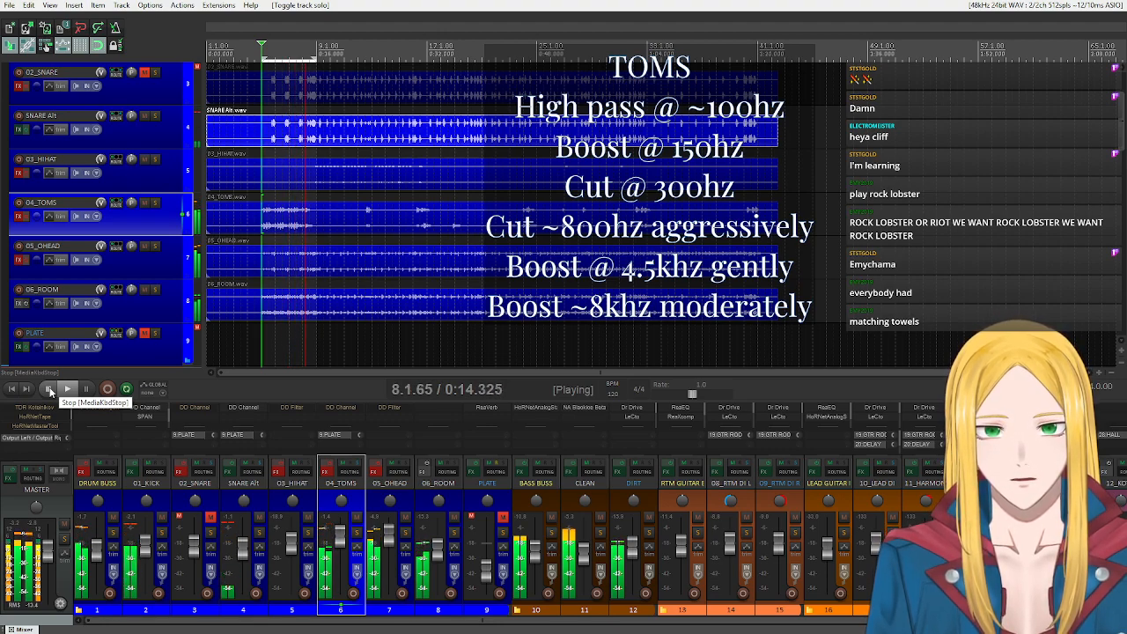
left_click(50, 390)
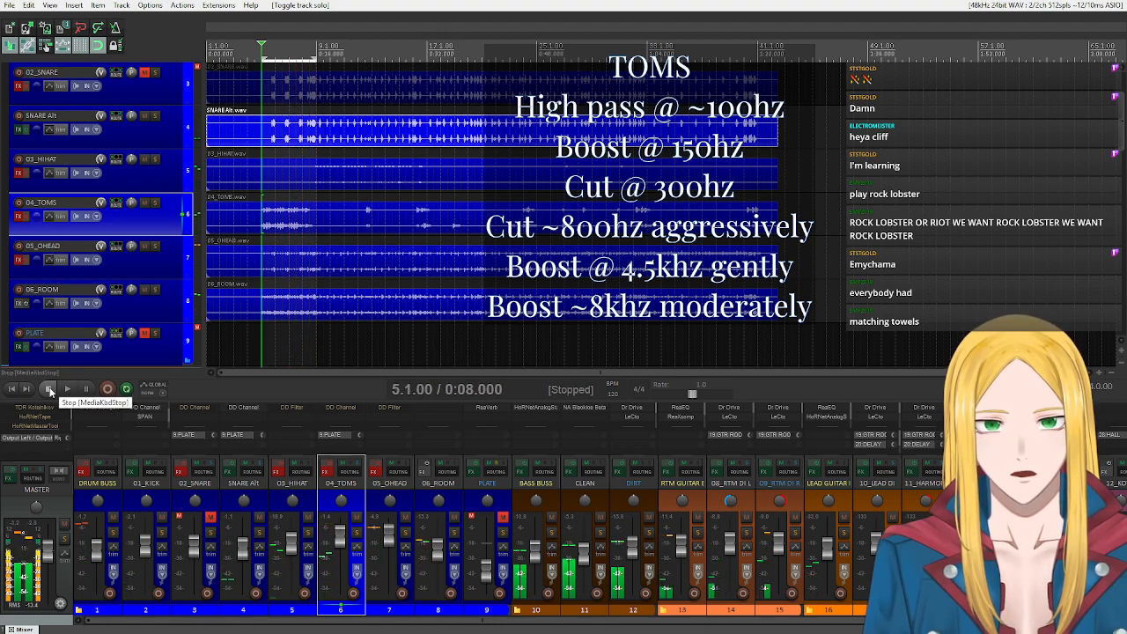
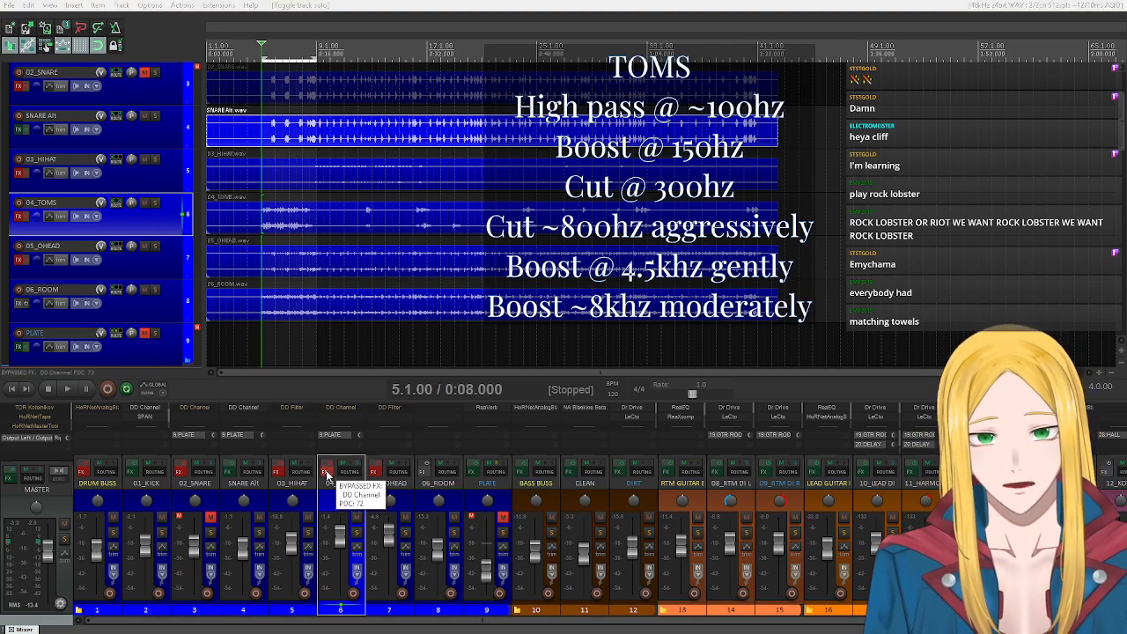
Solo the 04_TOMS track and open its DD Channel effect, placing the window clear of the track list.
left_click(327, 475)
left_click_drag(304, 55, 405, 313)
scroll(152, 211, "down", 1)
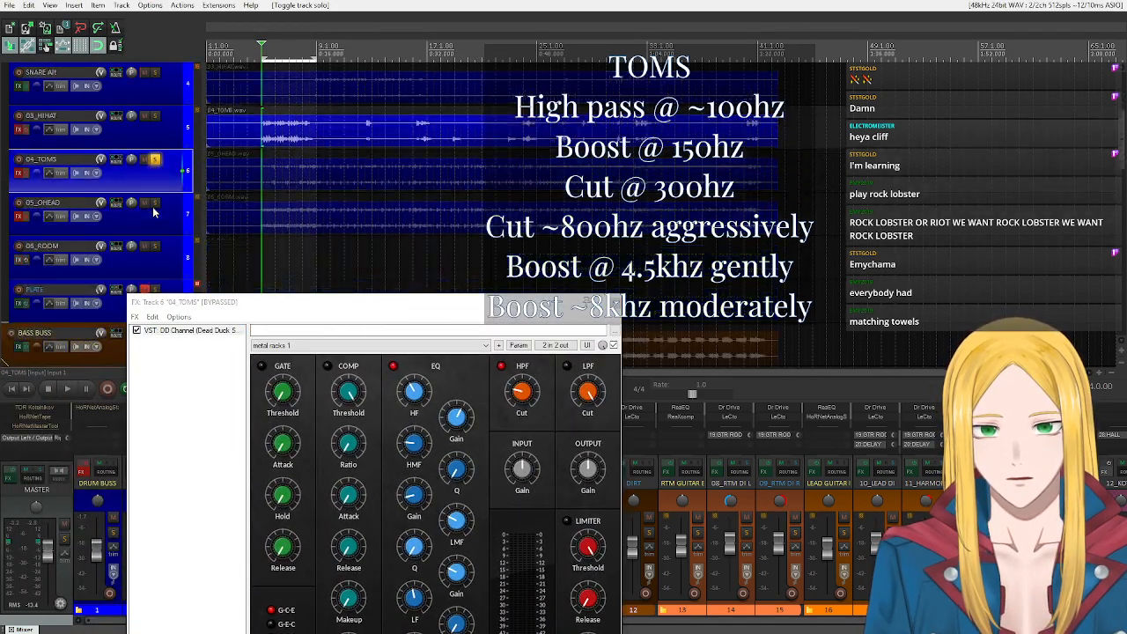
scroll(152, 211, "down", 2)
left_click_drag(310, 303, 264, 179)
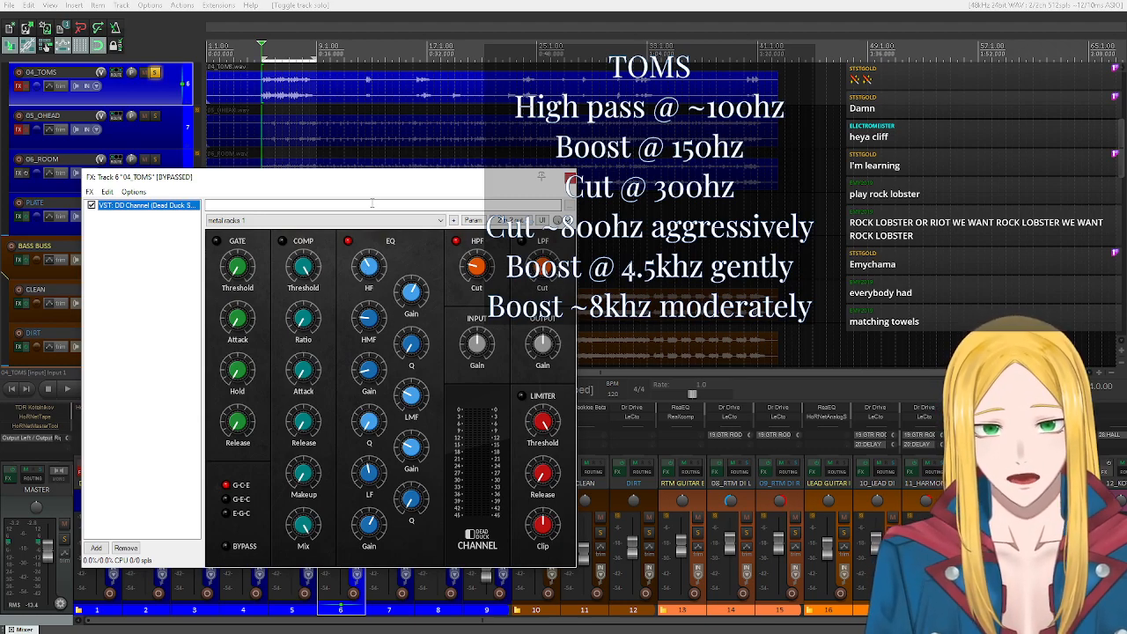
Play the soloed toms with DD Channel's EQ section switched off, switch it back on to compare, and stop playback.
left_click(348, 240)
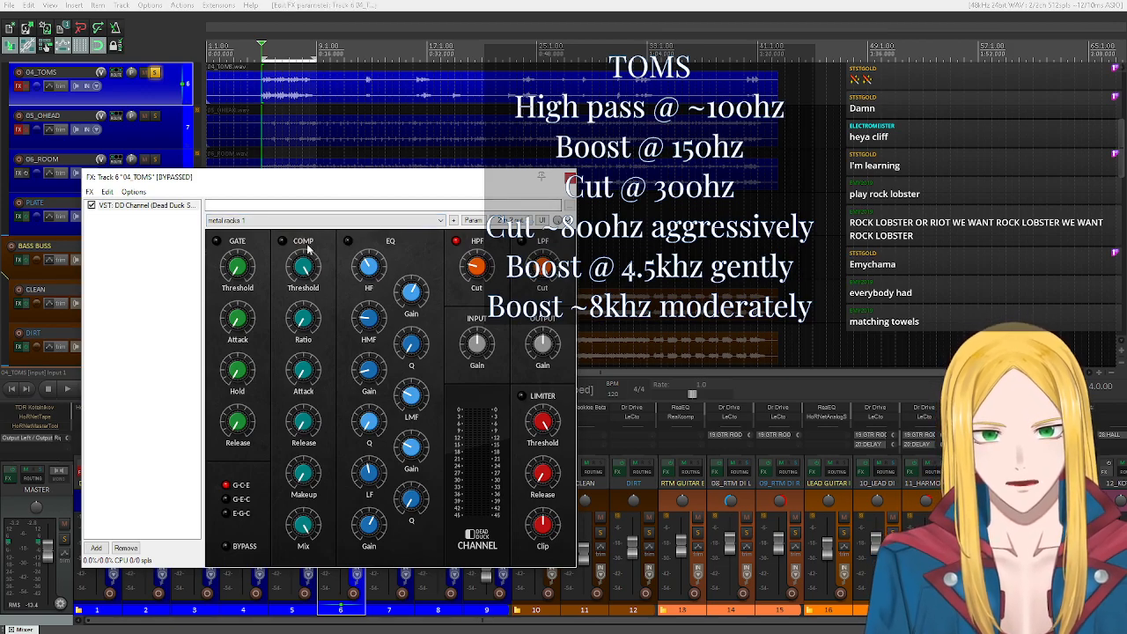
left_click_drag(309, 183, 331, 192)
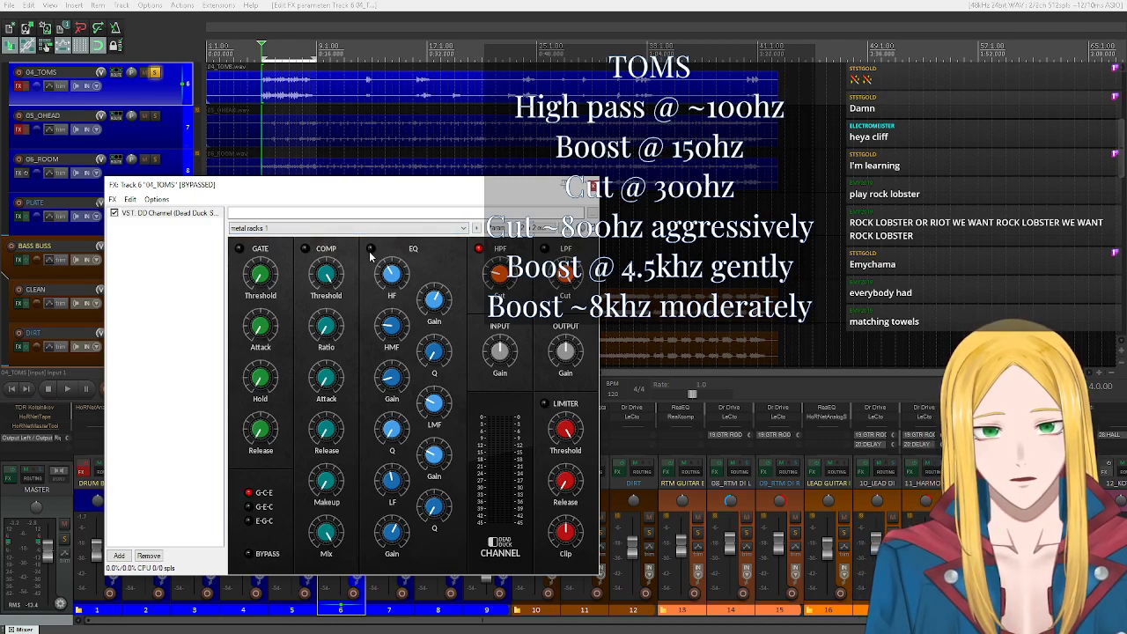
left_click(65, 388)
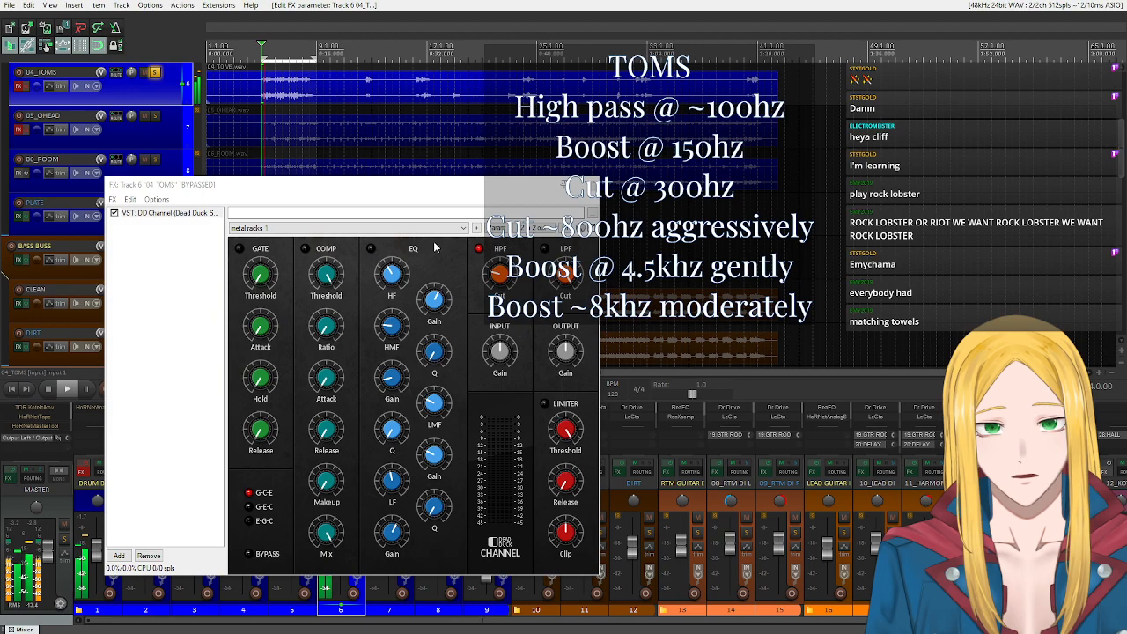
left_click(373, 249)
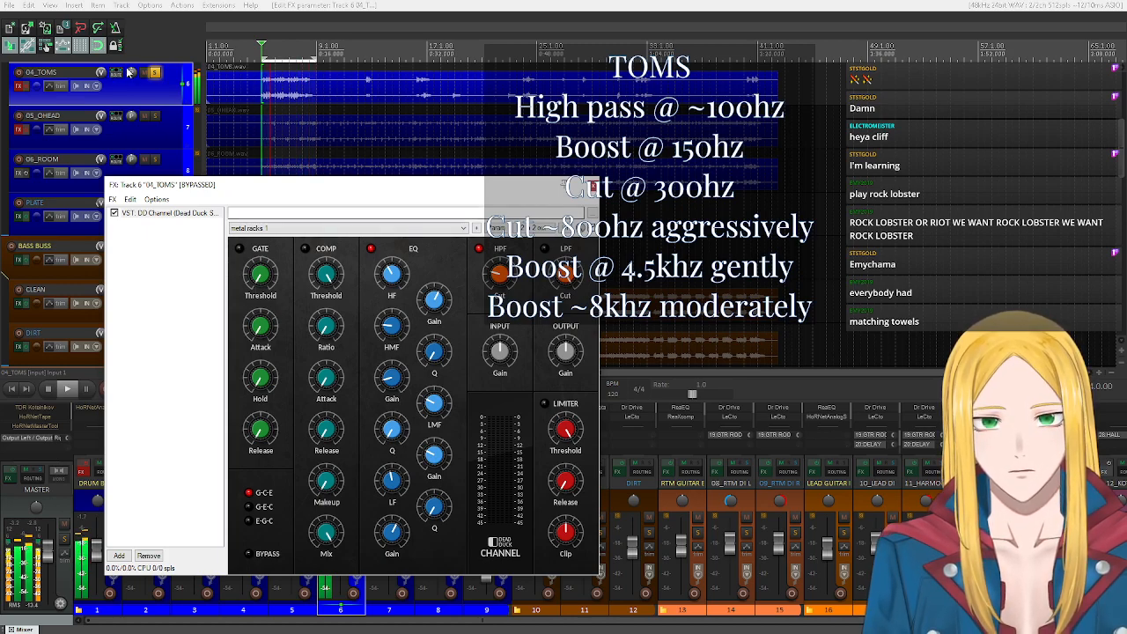
left_click(48, 392)
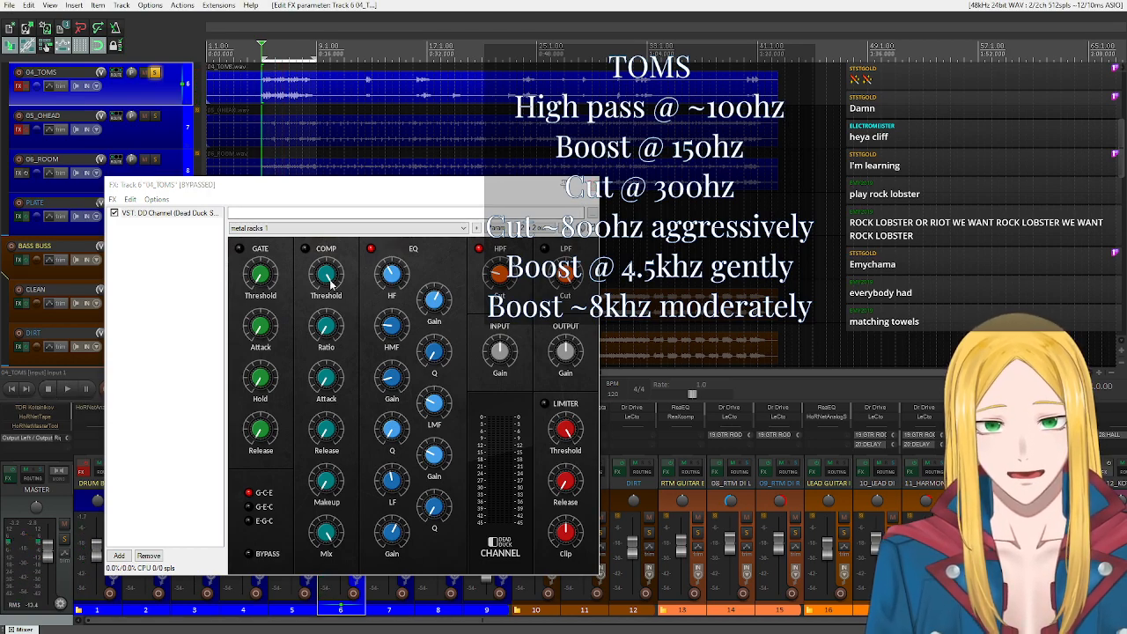
Unsolo 04_TOMS, compare its EQ section off and on while playing the full mix, stop playback, and close the effects window.
left_click(157, 74)
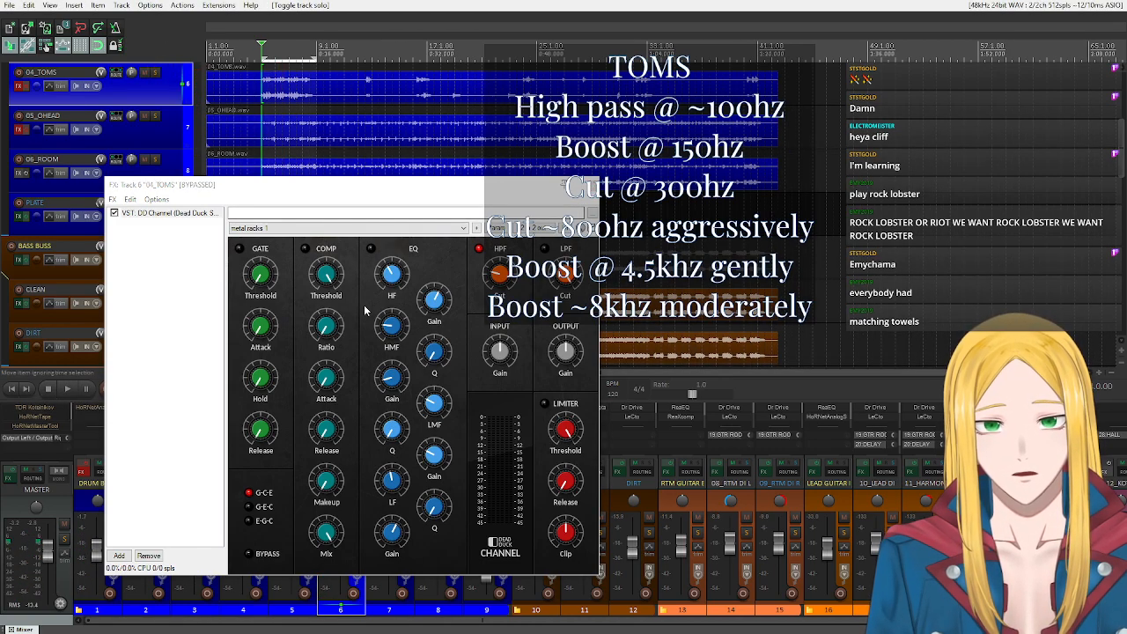
key("space")
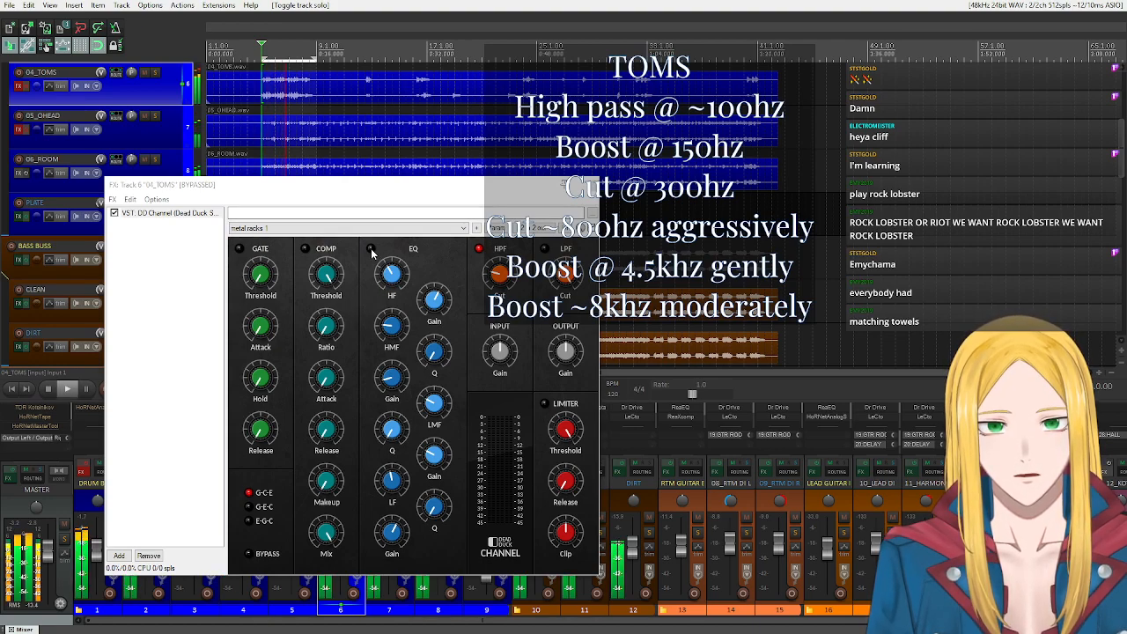
left_click(371, 250)
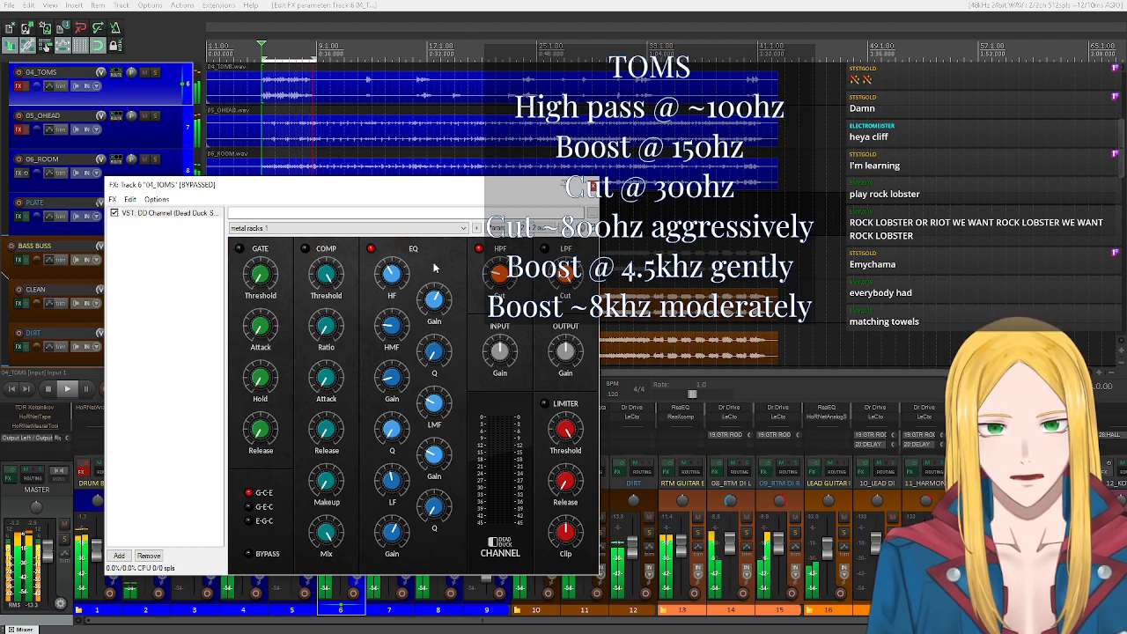
left_click(48, 387)
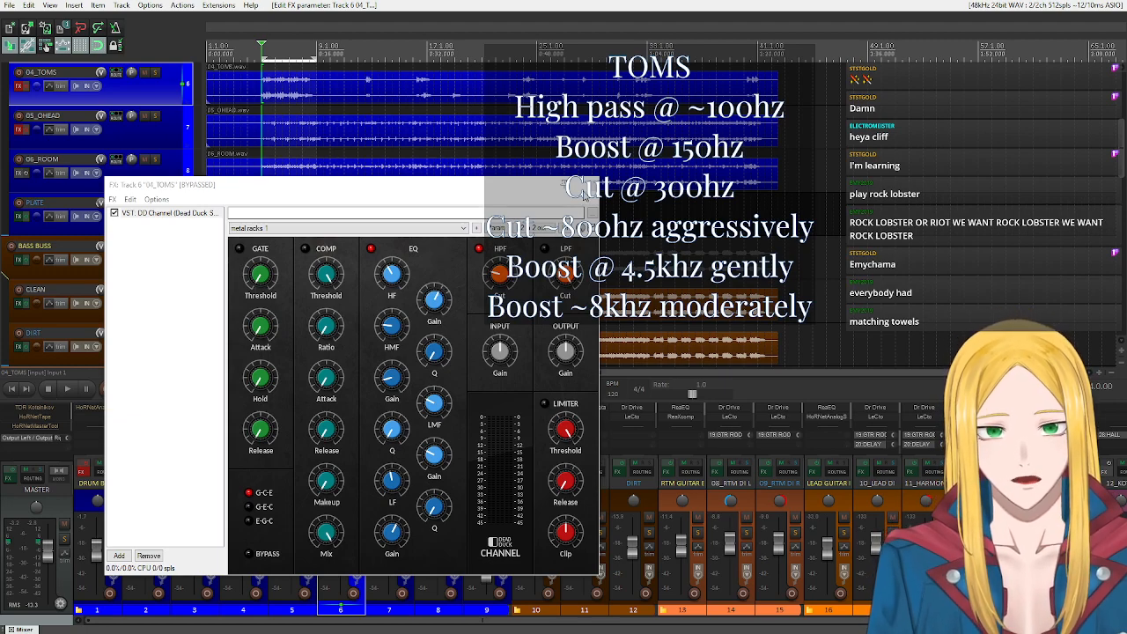
left_click(595, 198)
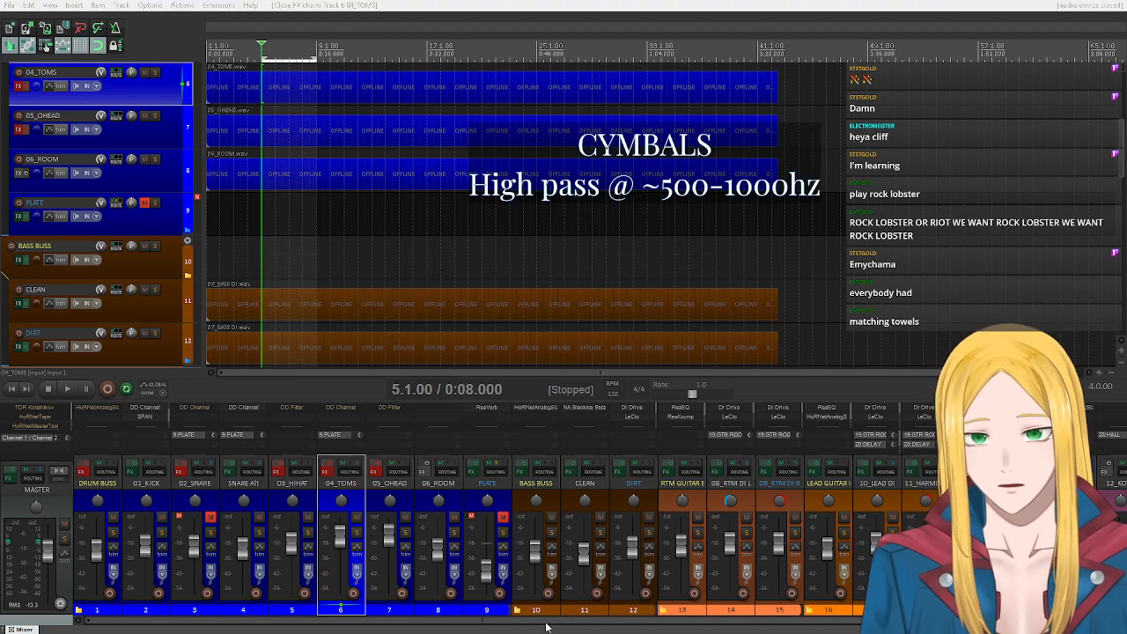
left_click(280, 483)
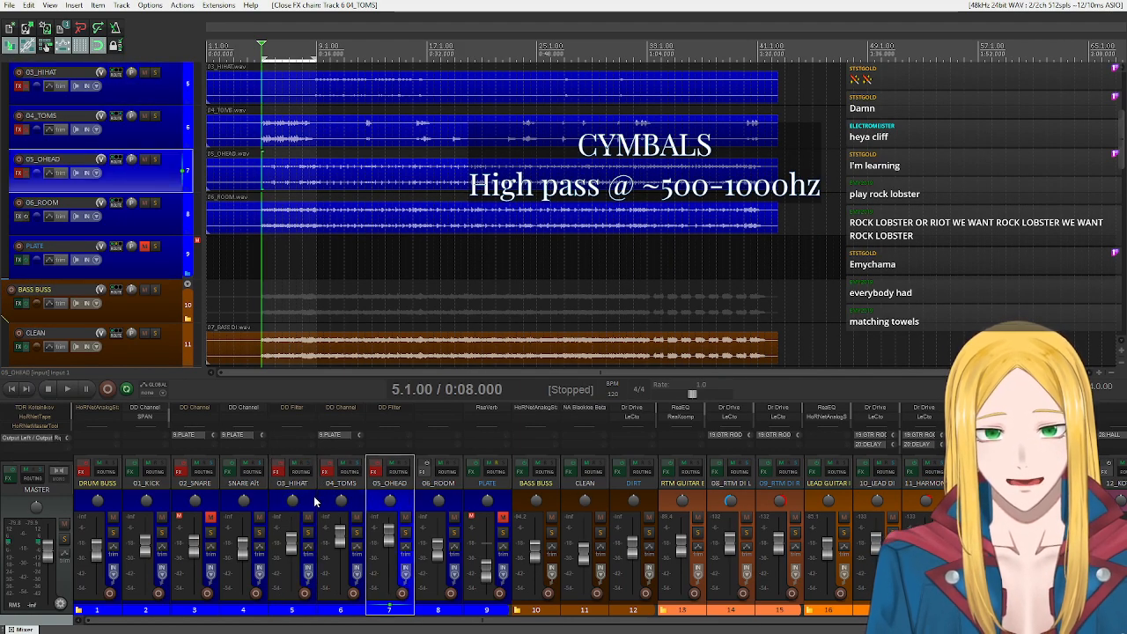
left_click(377, 509)
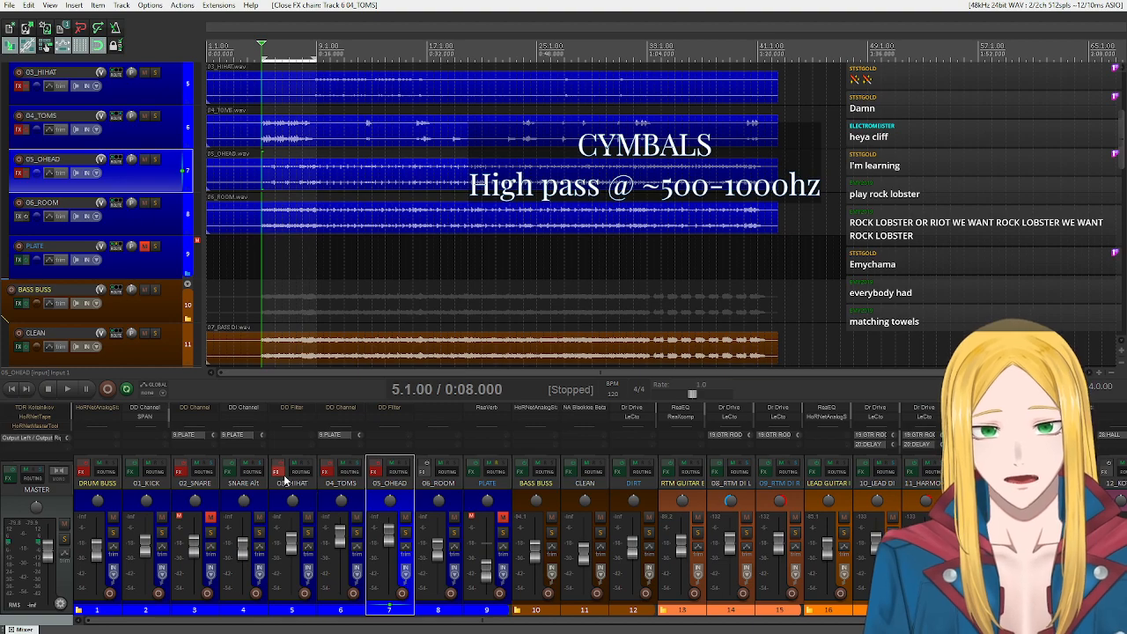
left_click(308, 499)
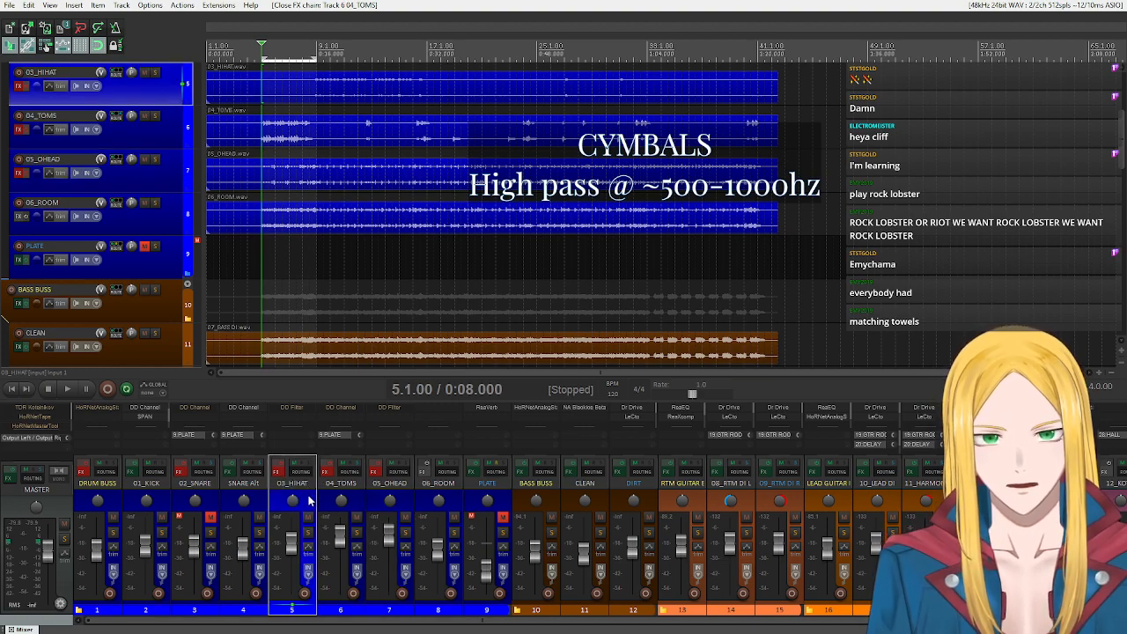
left_click(398, 503)
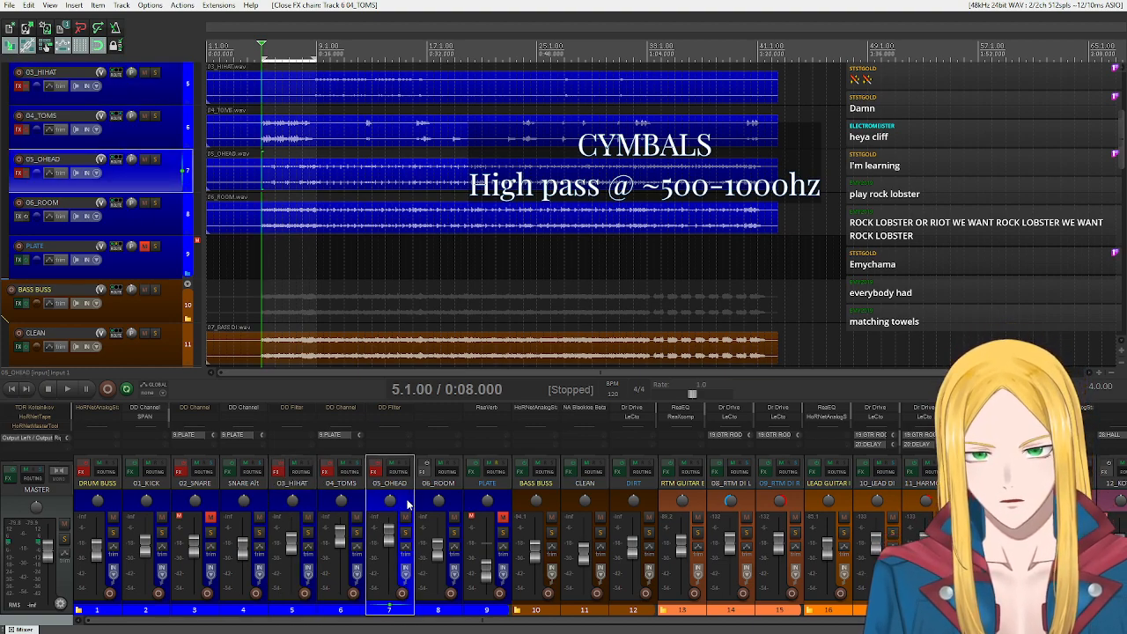
Select the 03_HIHAT track and look at its DD Filter settings.
left_click(310, 500)
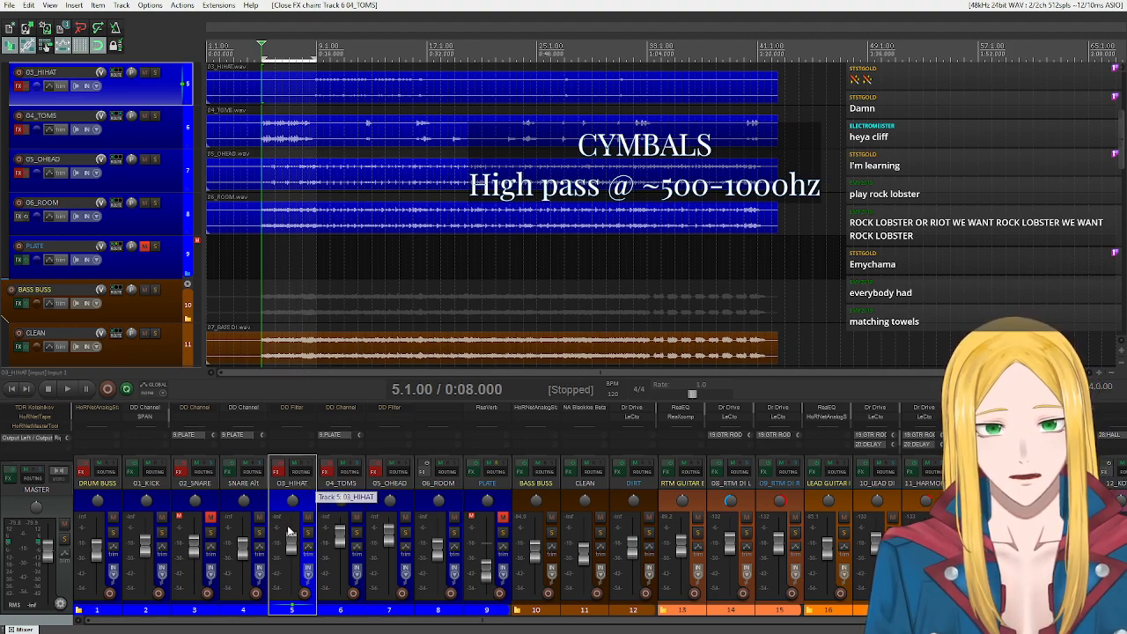
left_click(294, 403)
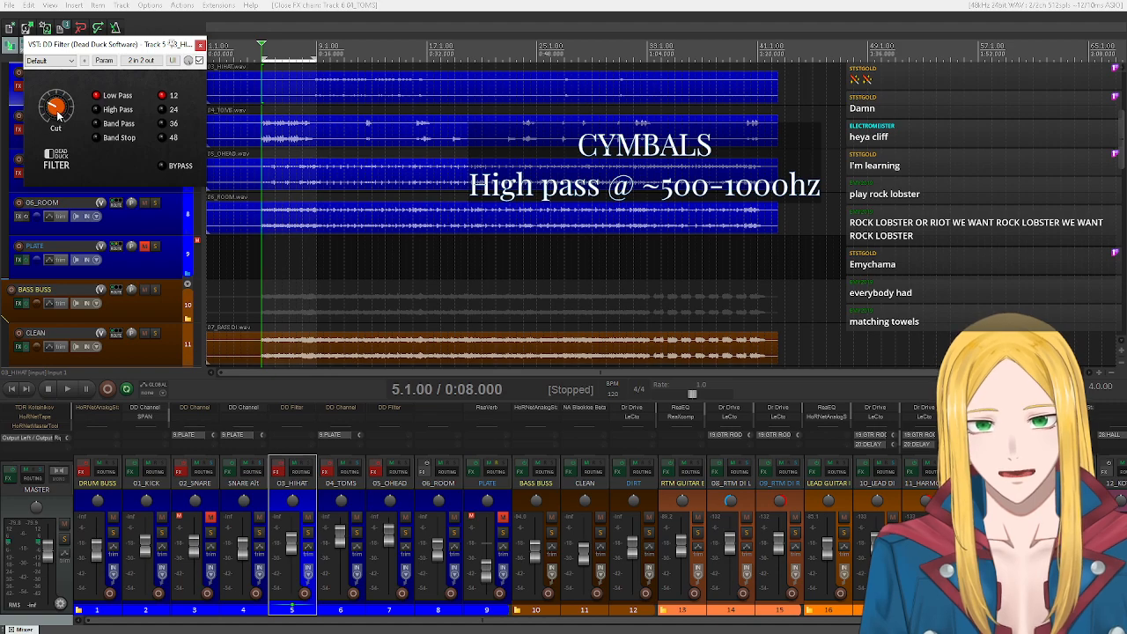
left_click(200, 44)
Solo 03_HIHAT, set a five-bar loop selection starting at 9.1.00, and start playback.
scroll(145, 149, "up", 1)
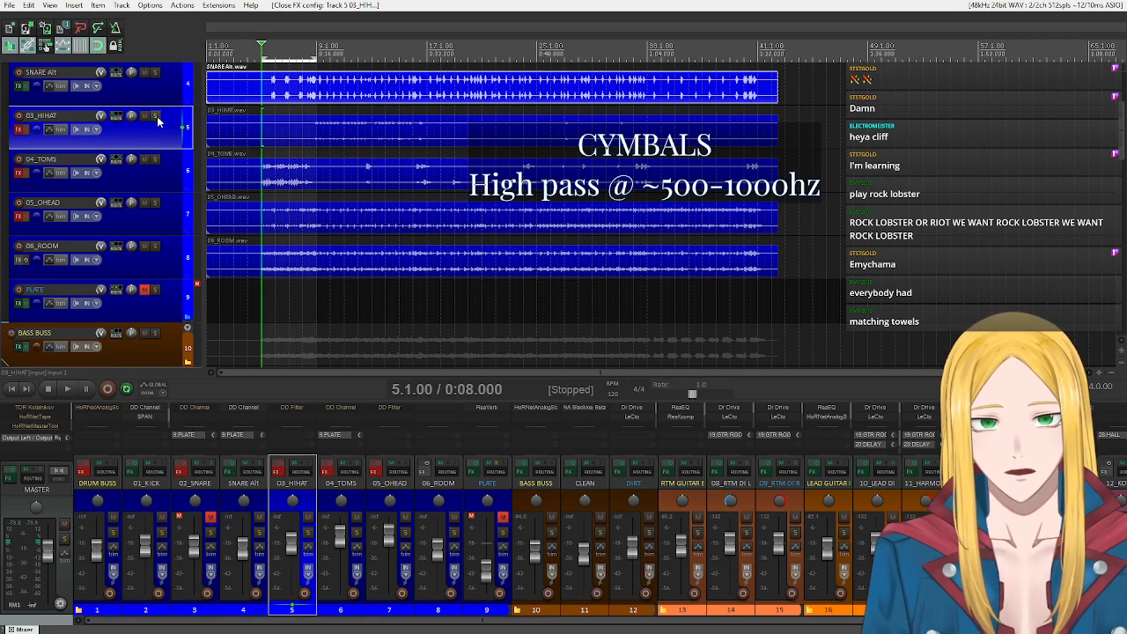
left_click(155, 117)
left_click_drag(262, 58, 378, 62)
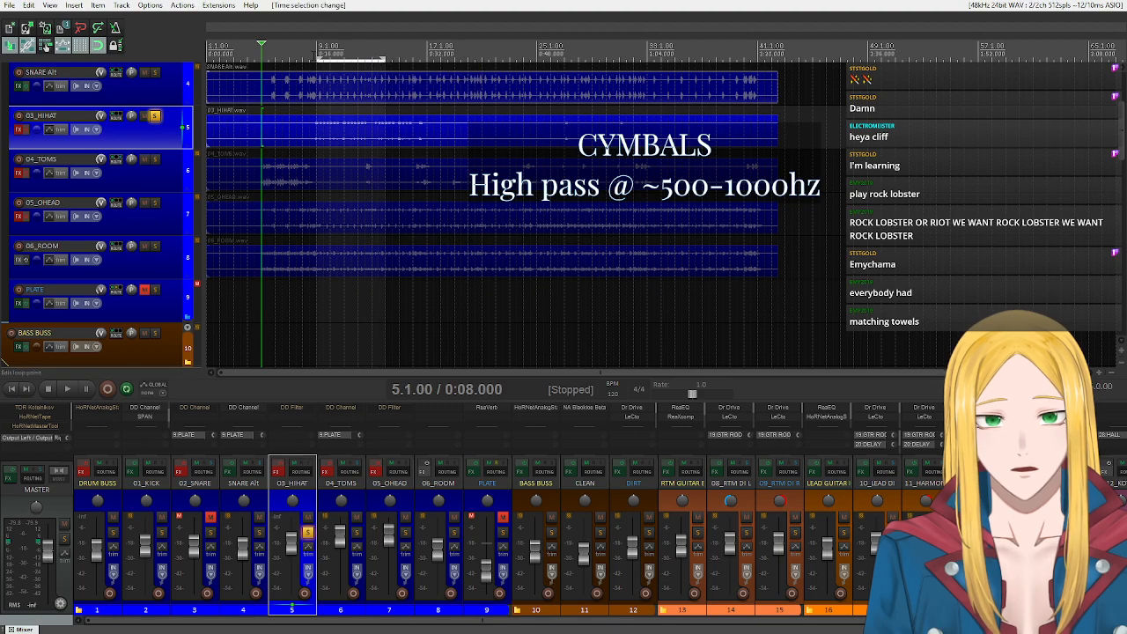
left_click(67, 388)
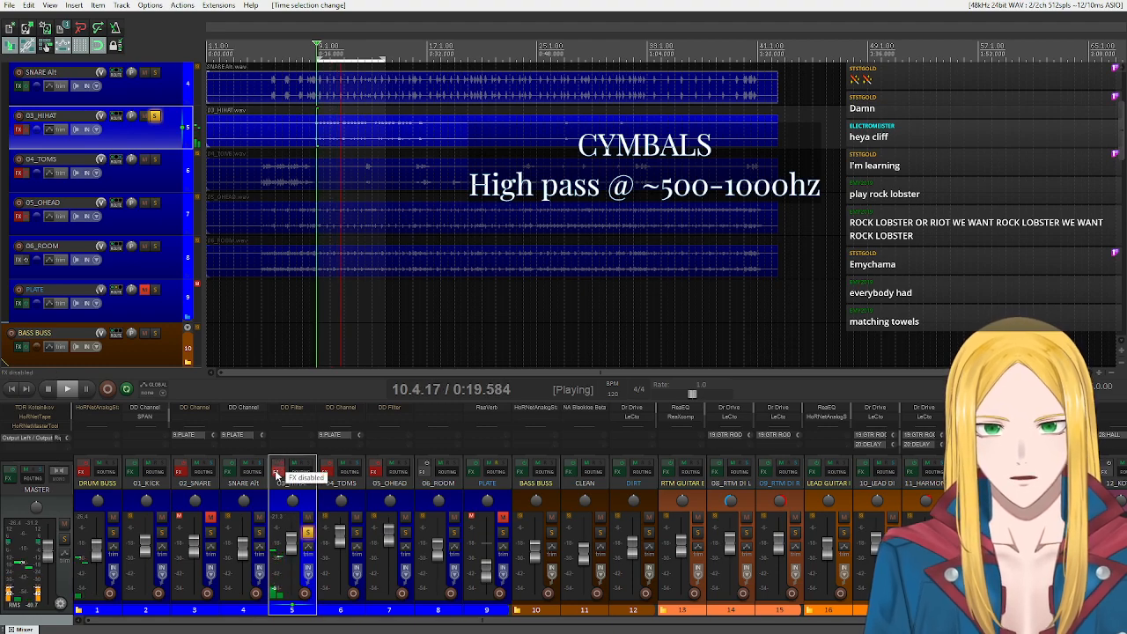
Enable the effects on 03_HIHAT, set its DD Filter to High Pass, and stop playback.
left_click(290, 408)
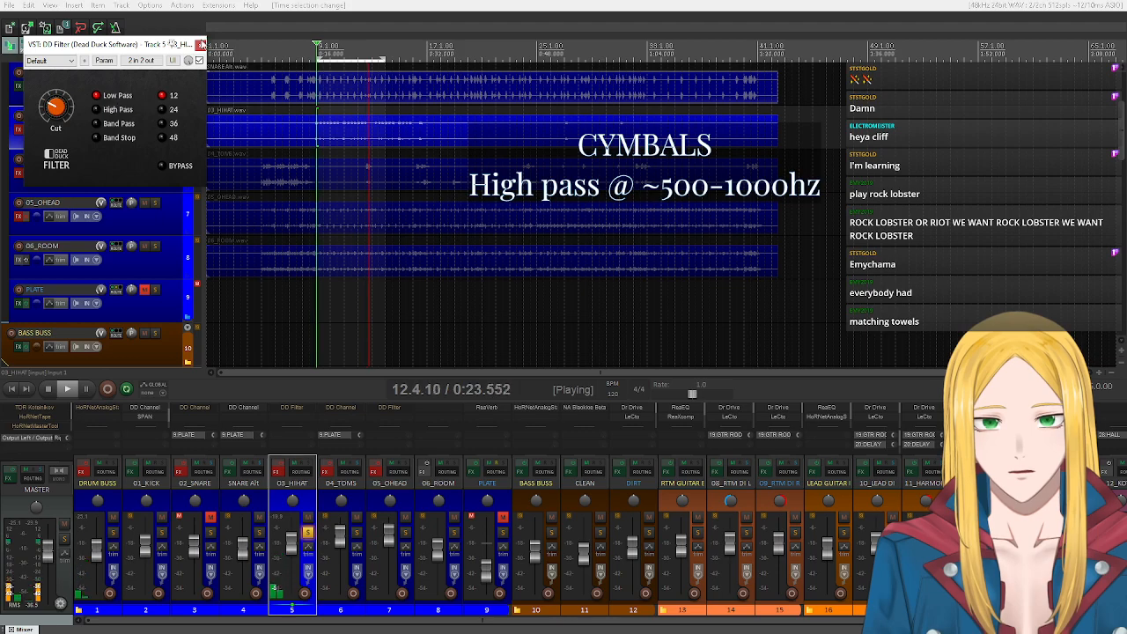
left_click(280, 465)
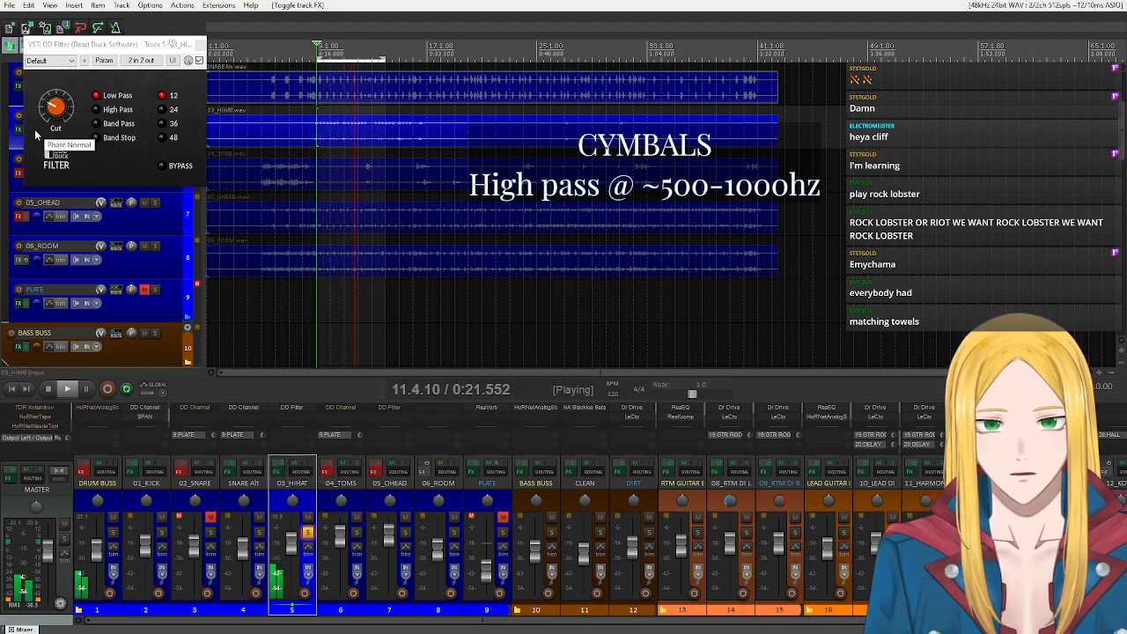
left_click(97, 110)
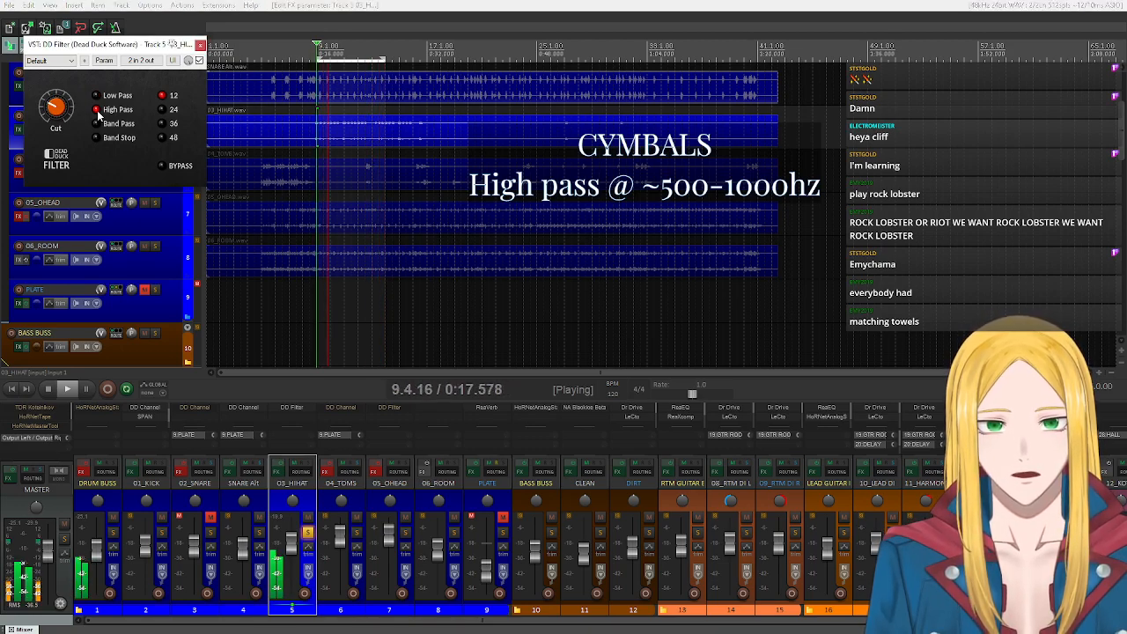
left_click(46, 388)
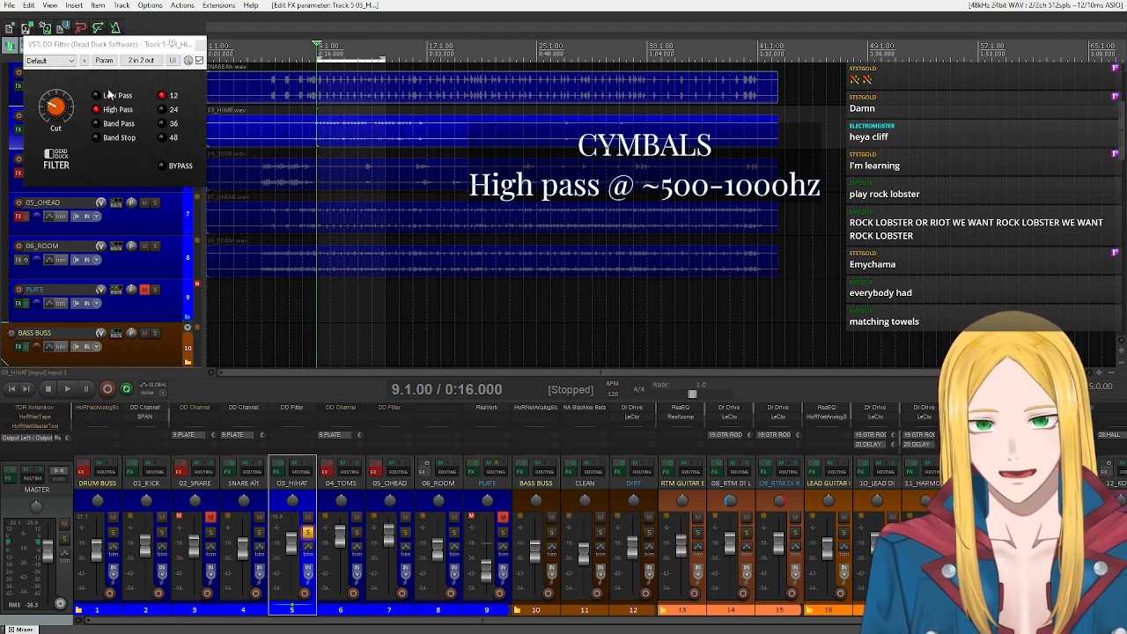
Switch the hi-hat's DD Filter between Low Pass and High Pass, leave High Pass selected, and close the filter window.
left_click(115, 94)
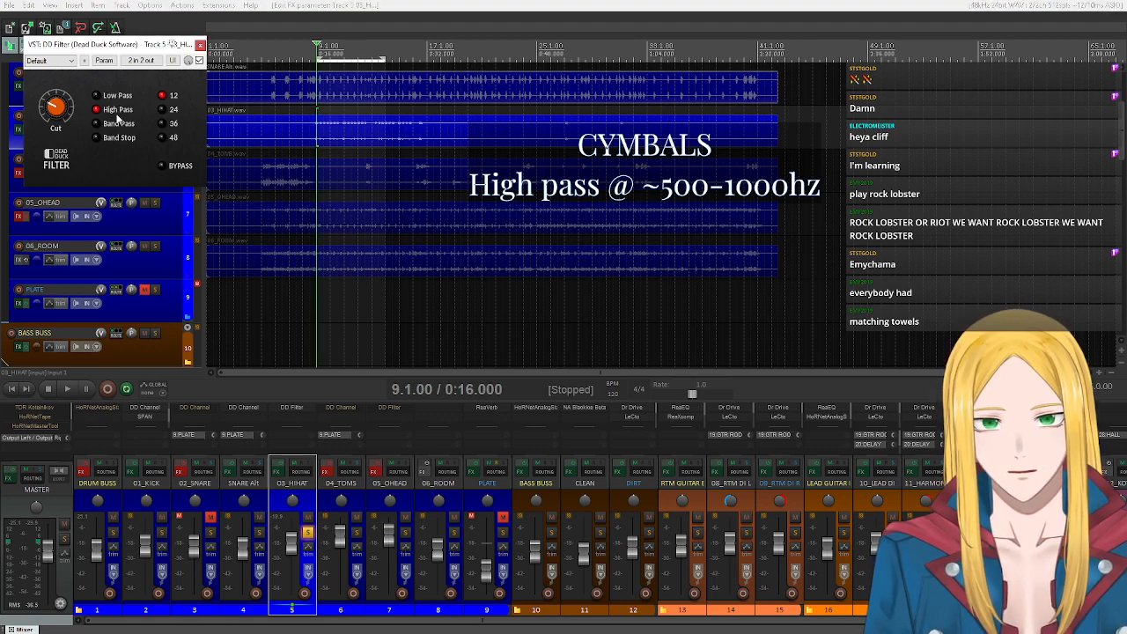
left_click(99, 109)
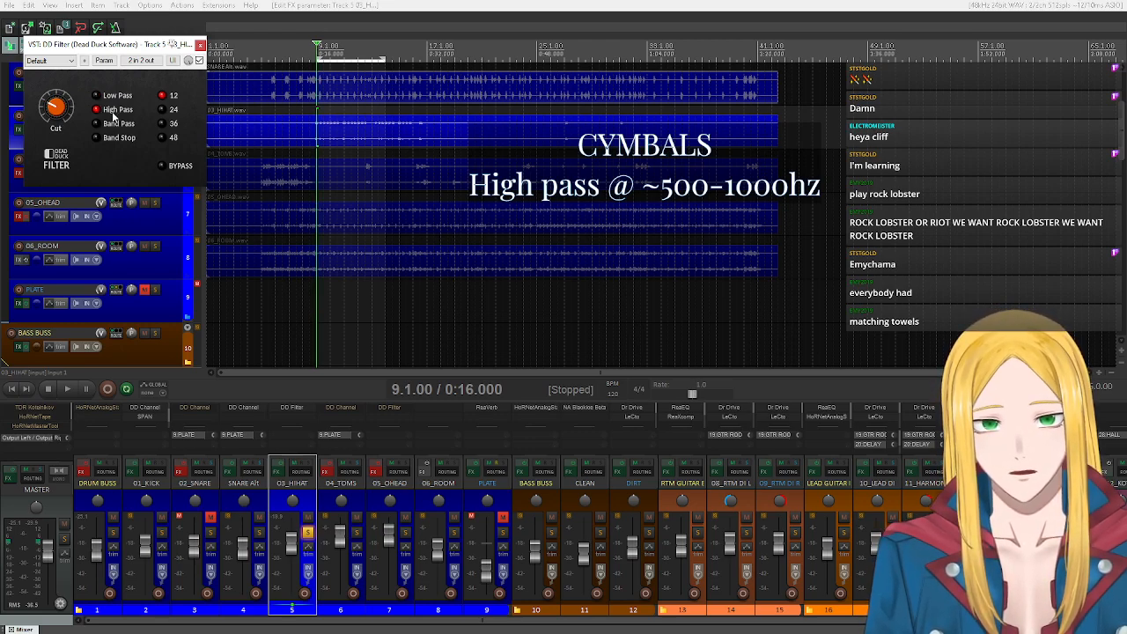
left_click(100, 97)
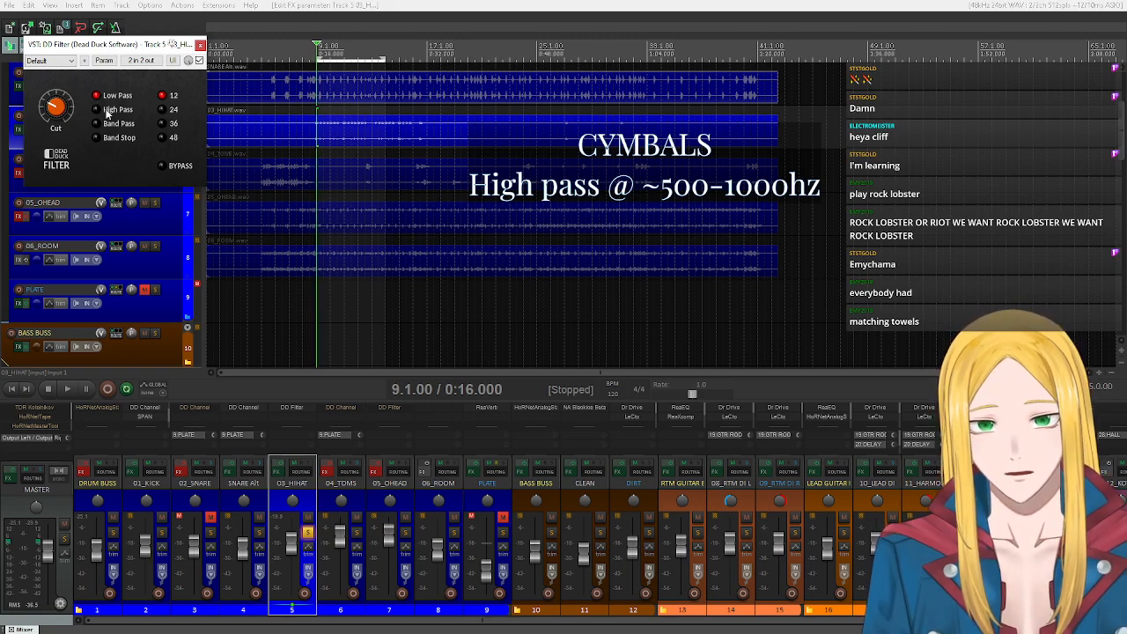
left_click(97, 109)
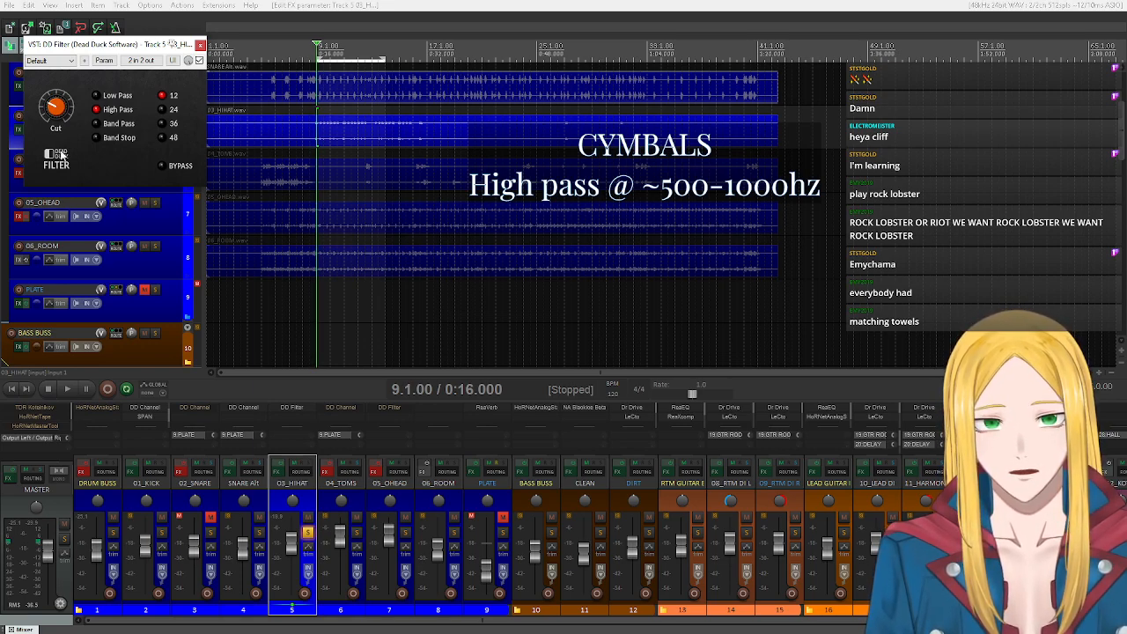
left_click(201, 45)
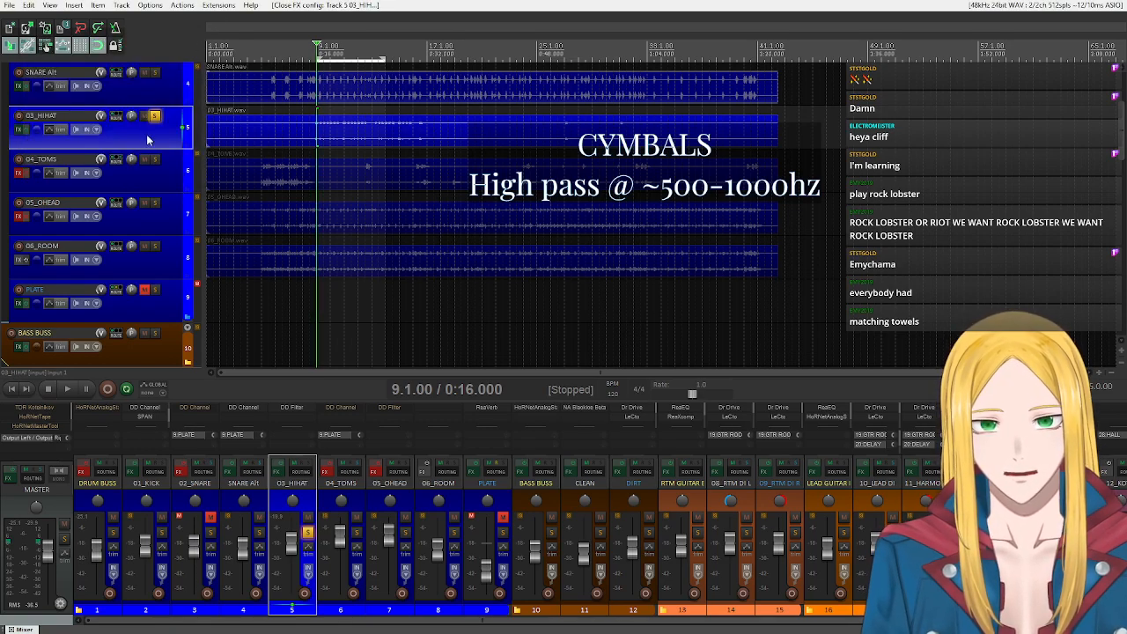
Select 05_OHEAD, solo it in place of 03_HIHAT during playback to hear the overheads alone, and stop playback.
left_click(380, 500)
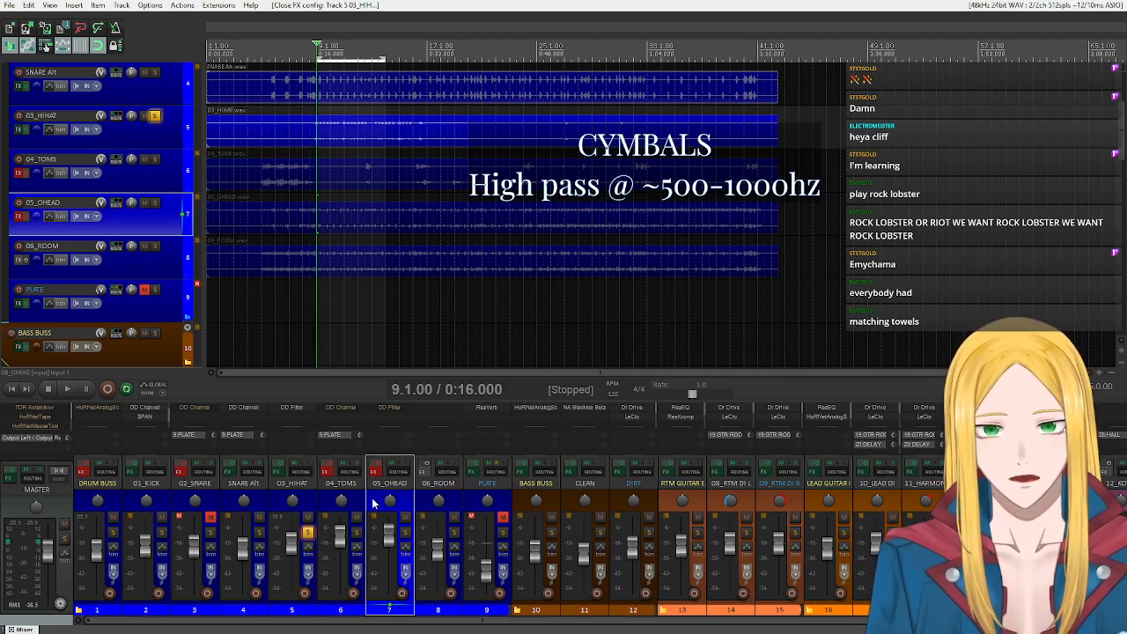
left_click(69, 388)
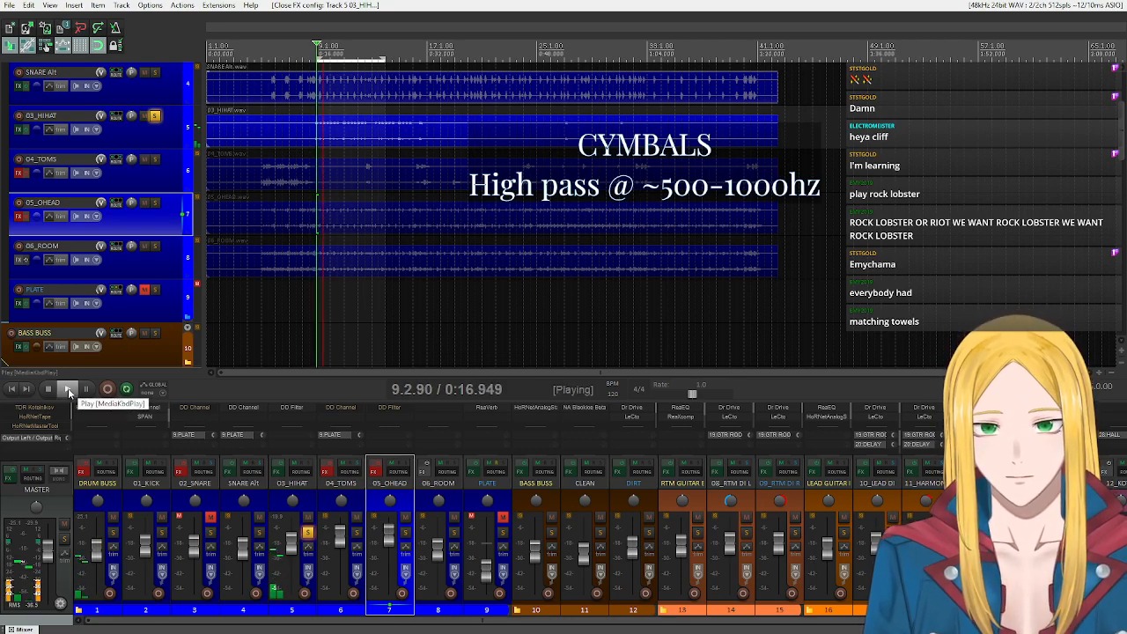
left_click(155, 202)
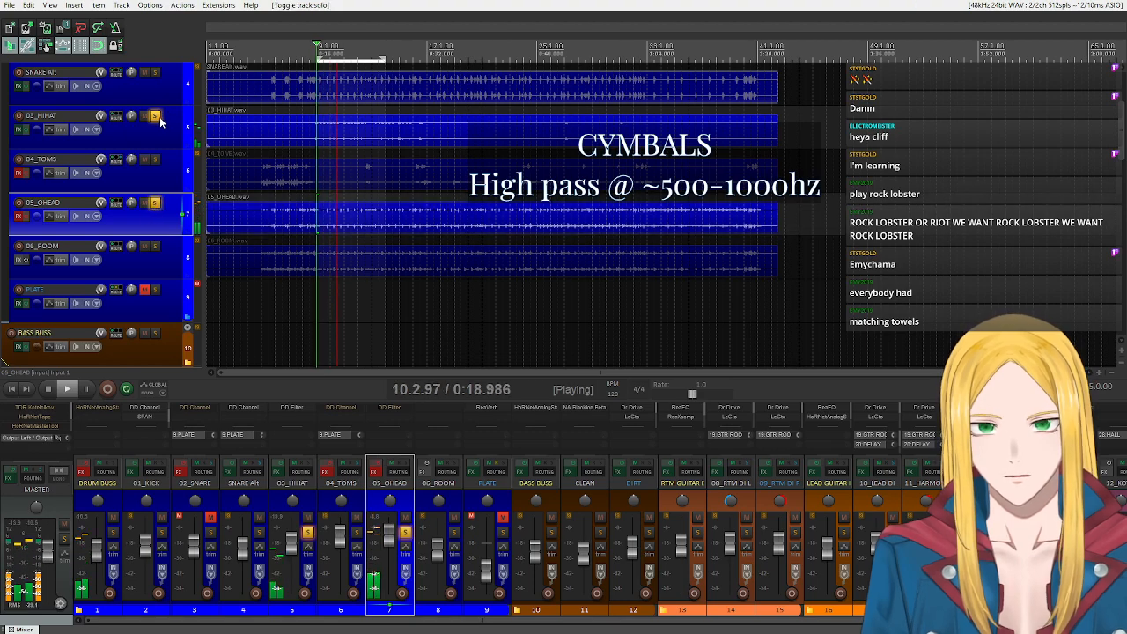
left_click(156, 117)
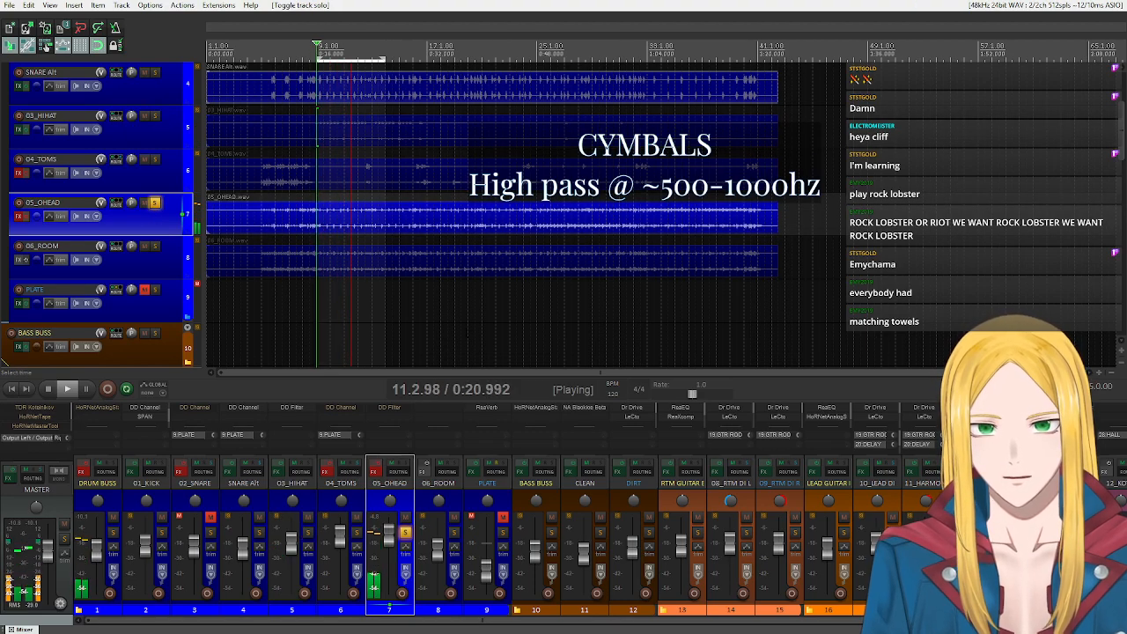
left_click(47, 389)
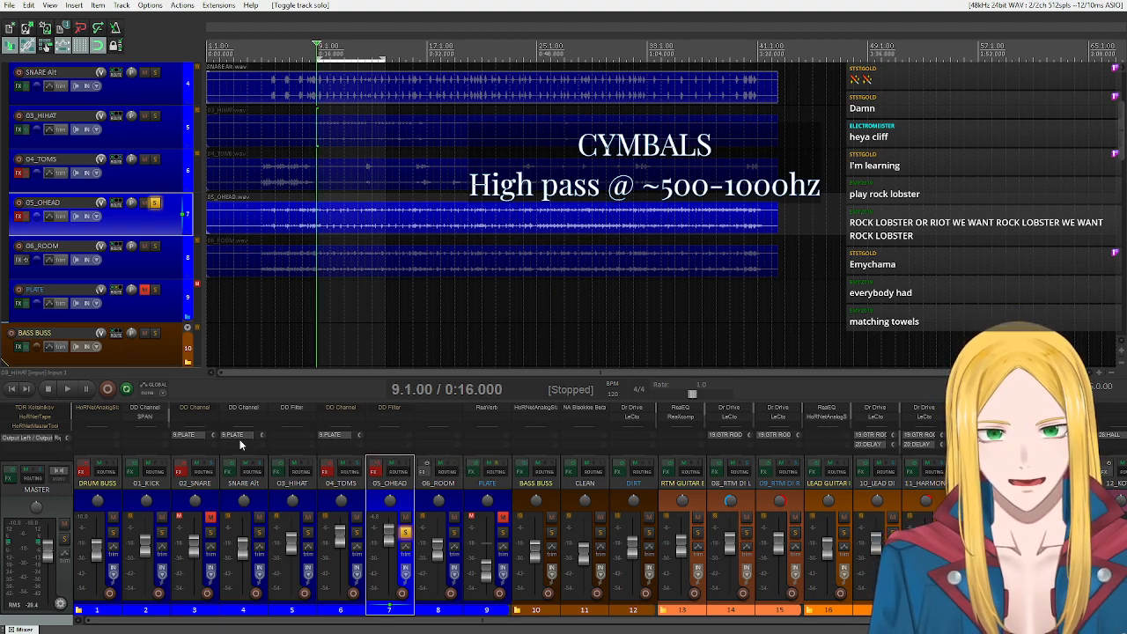
During playback, set the DD Filter on 05_OHEAD to High Pass and enable the track's effects.
left_click(70, 390)
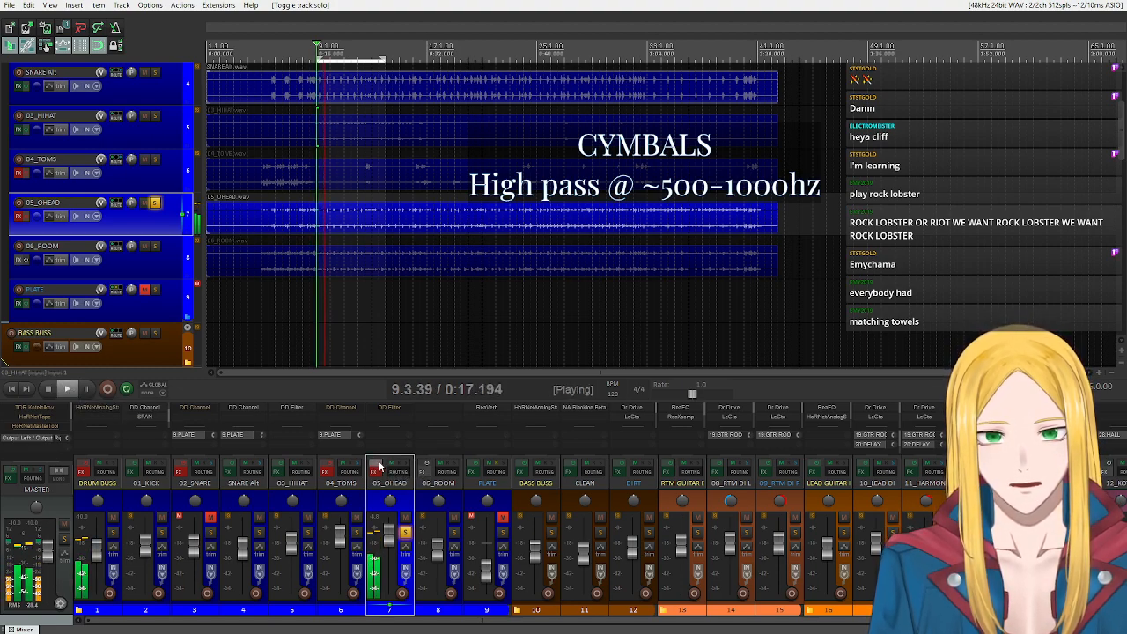
left_click(380, 412)
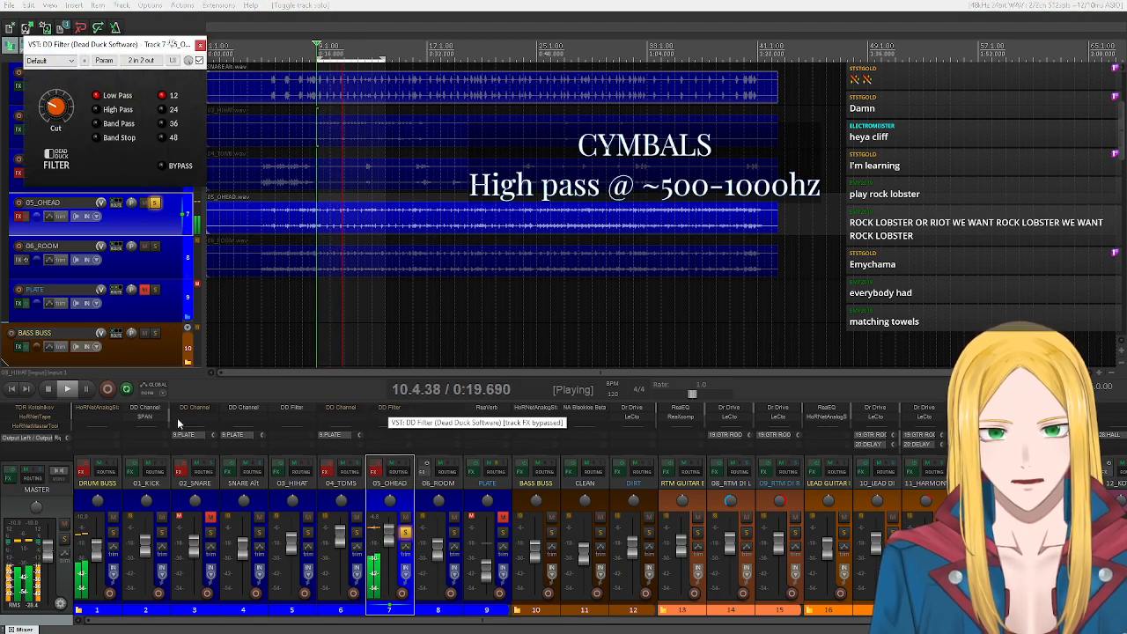
left_click(114, 111)
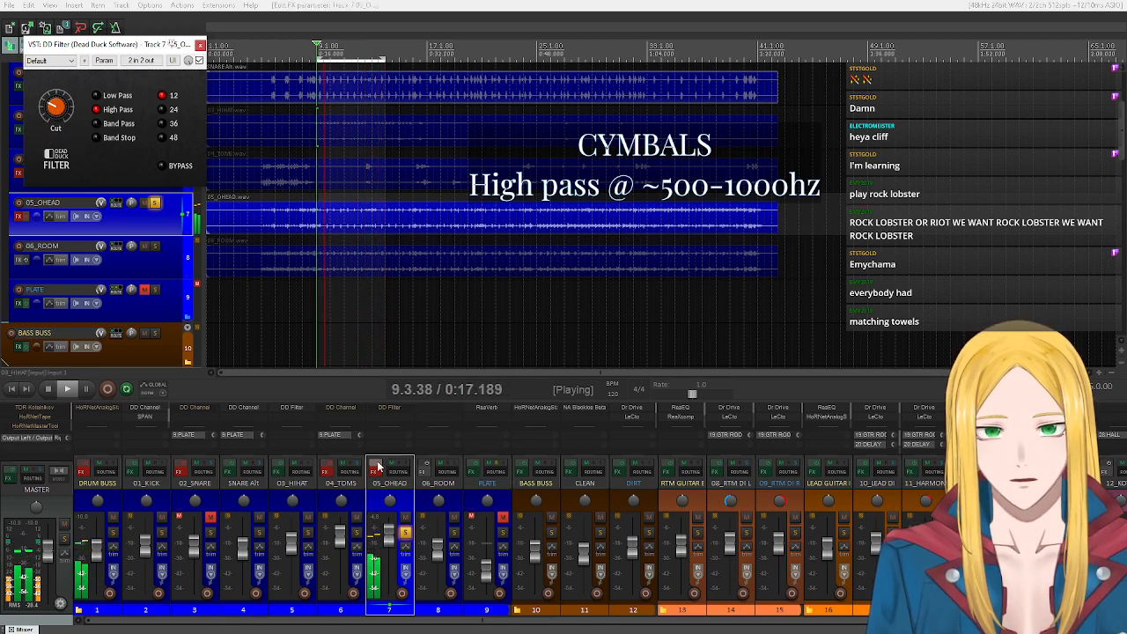
left_click(377, 467)
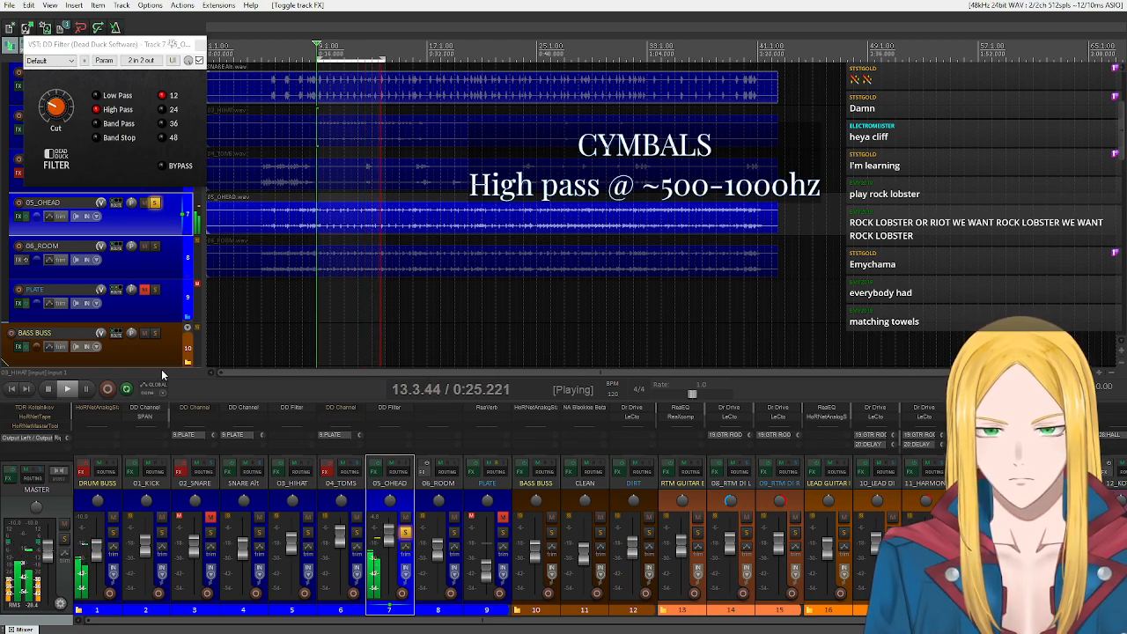
Fine-tune the cutoff of the overheads' DD Filter, stop playback, and close the filter window.
left_click_drag(54, 115, 54, 109)
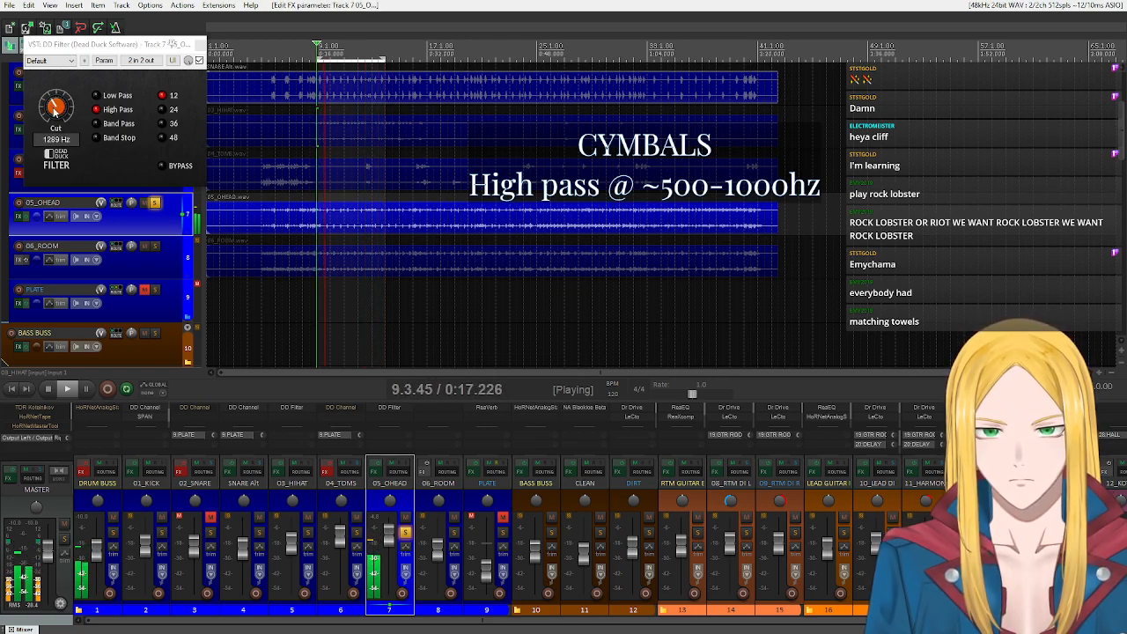
left_click(50, 388)
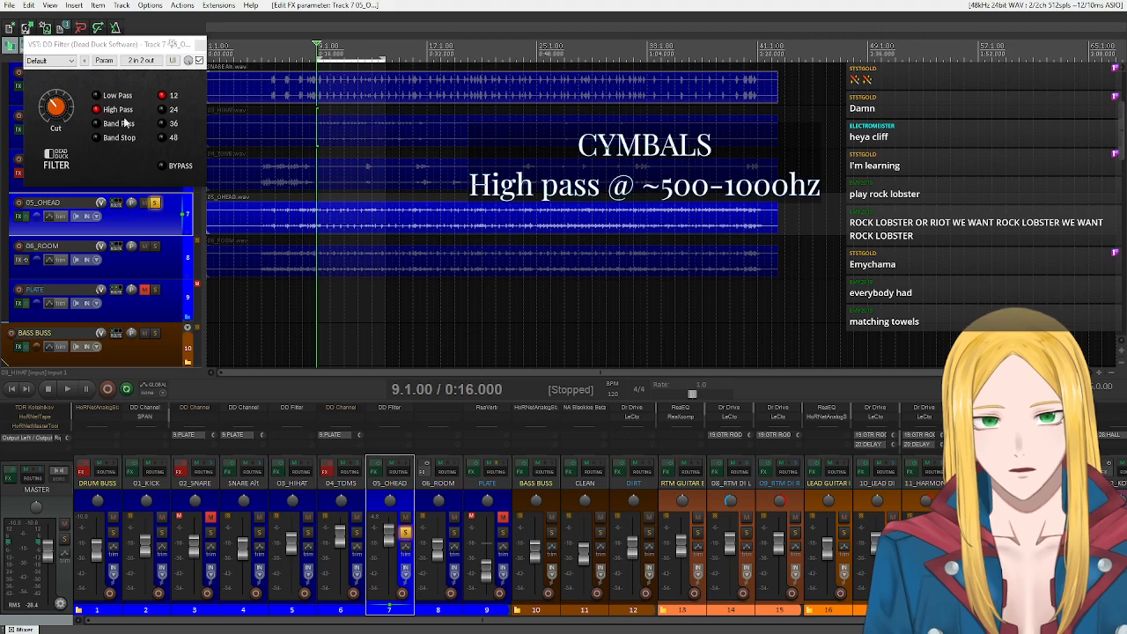
left_click(200, 45)
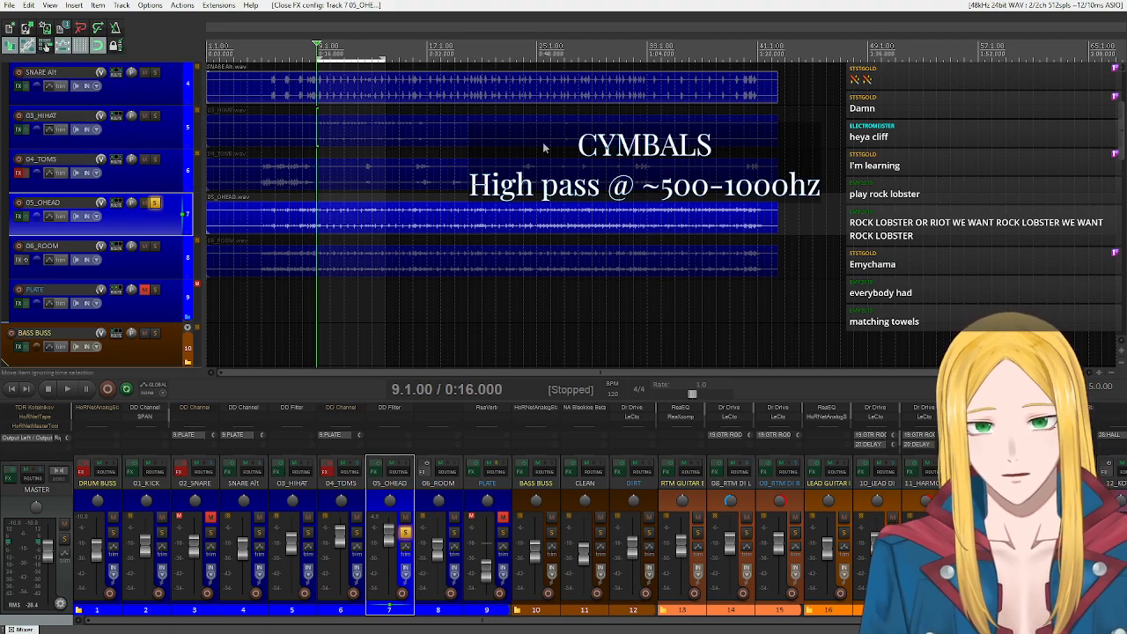
Solo 06_ROOM in place of 05_OHEAD and play the loop to hear the room track alone.
left_click(155, 203)
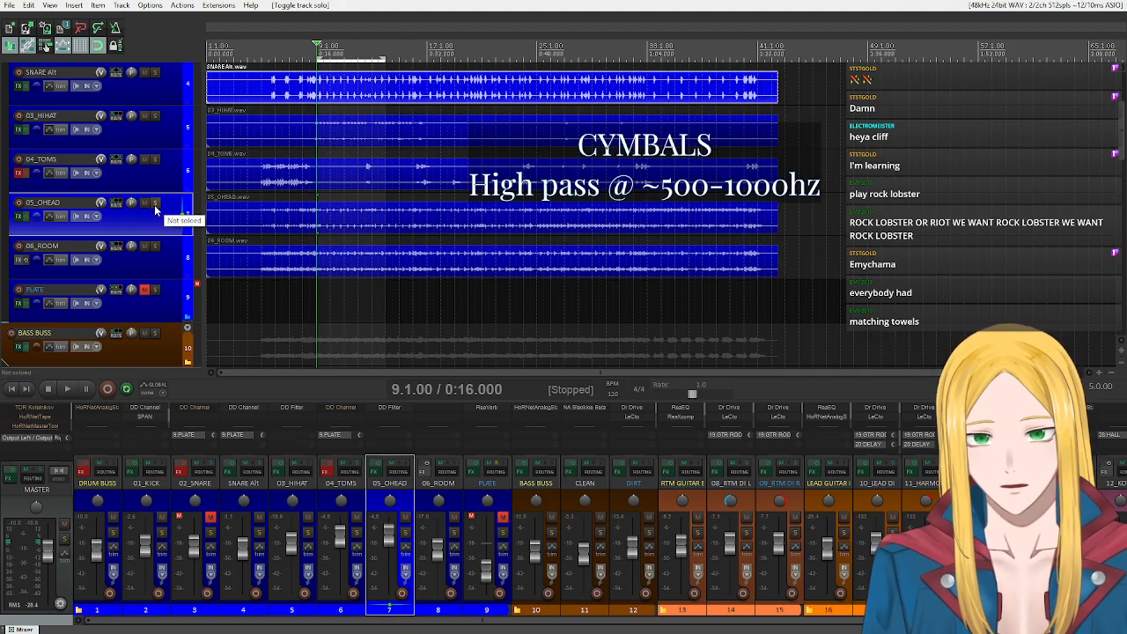
left_click(456, 508)
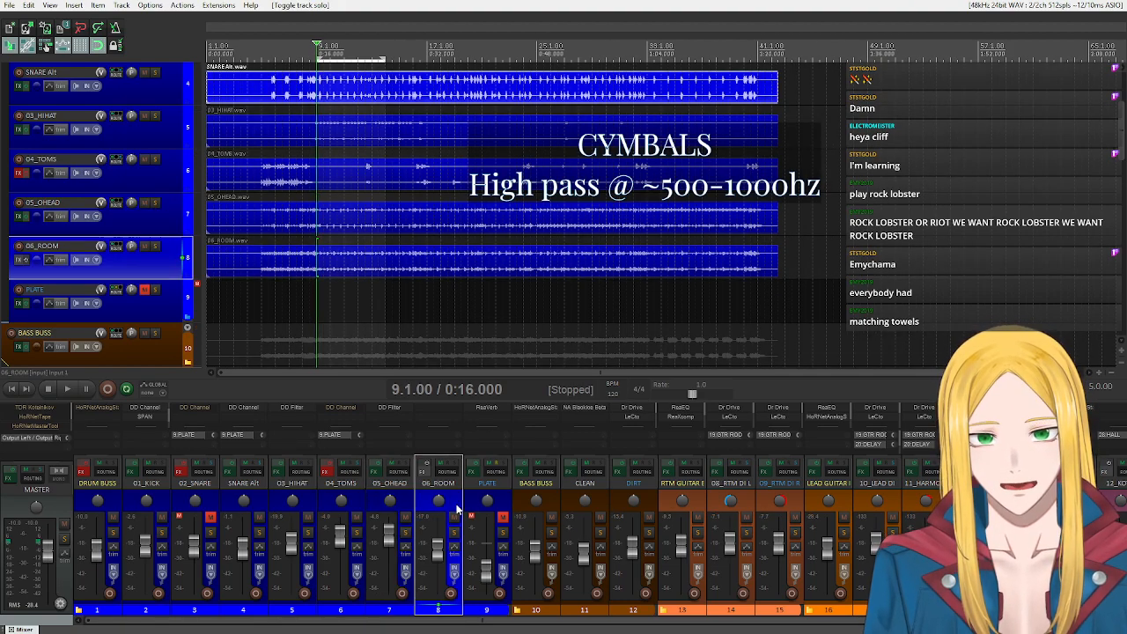
left_click(453, 534)
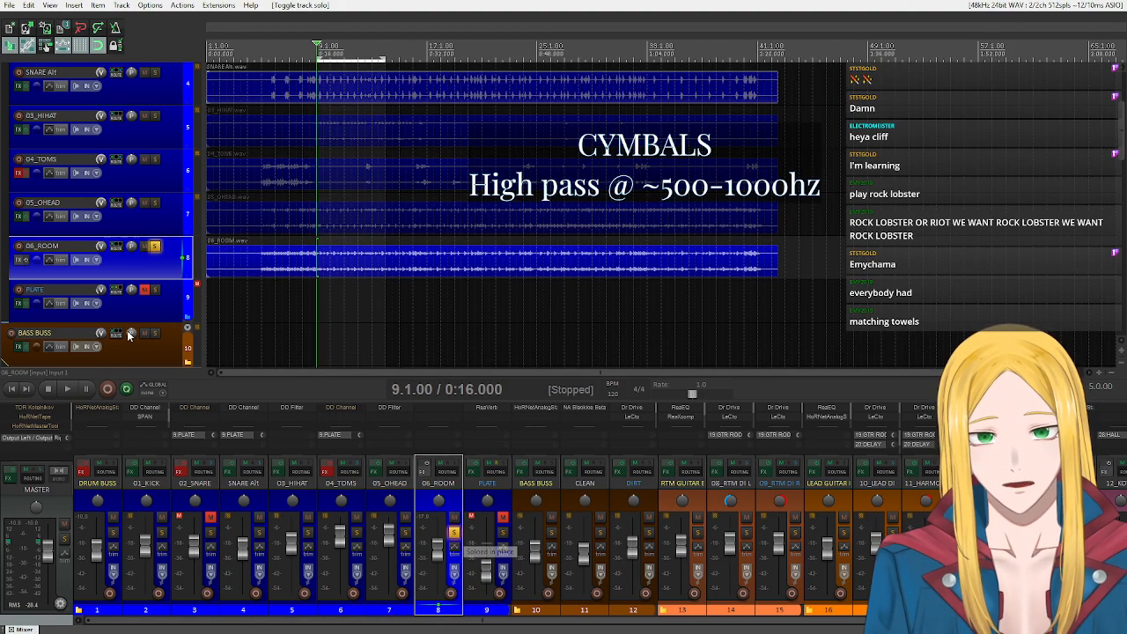
left_click(66, 391)
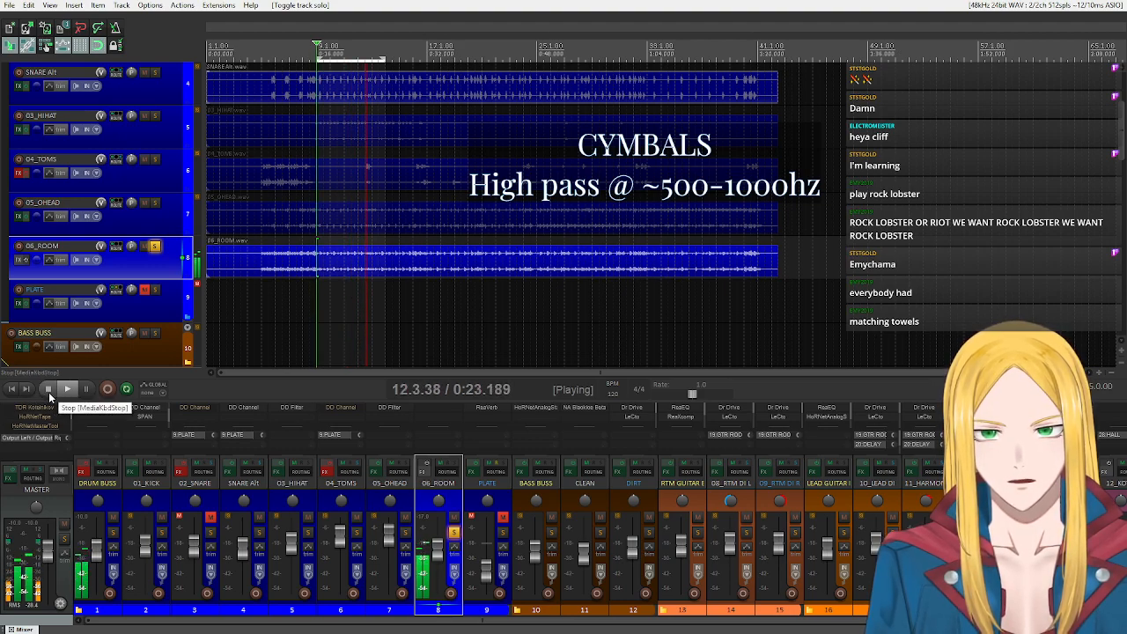
left_click(49, 392)
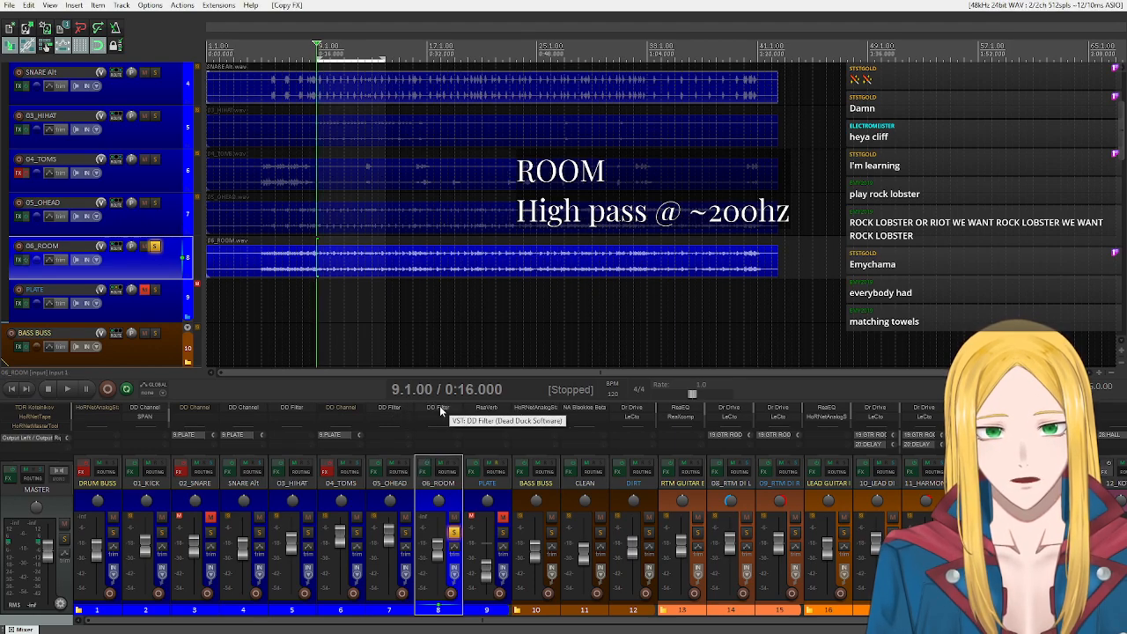
Adjust the DD Filter's cutoff on 06_ROOM, compare it bypassed and active during playback, and close the filter window.
left_click(439, 408)
scroll(64, 109, "down", 4)
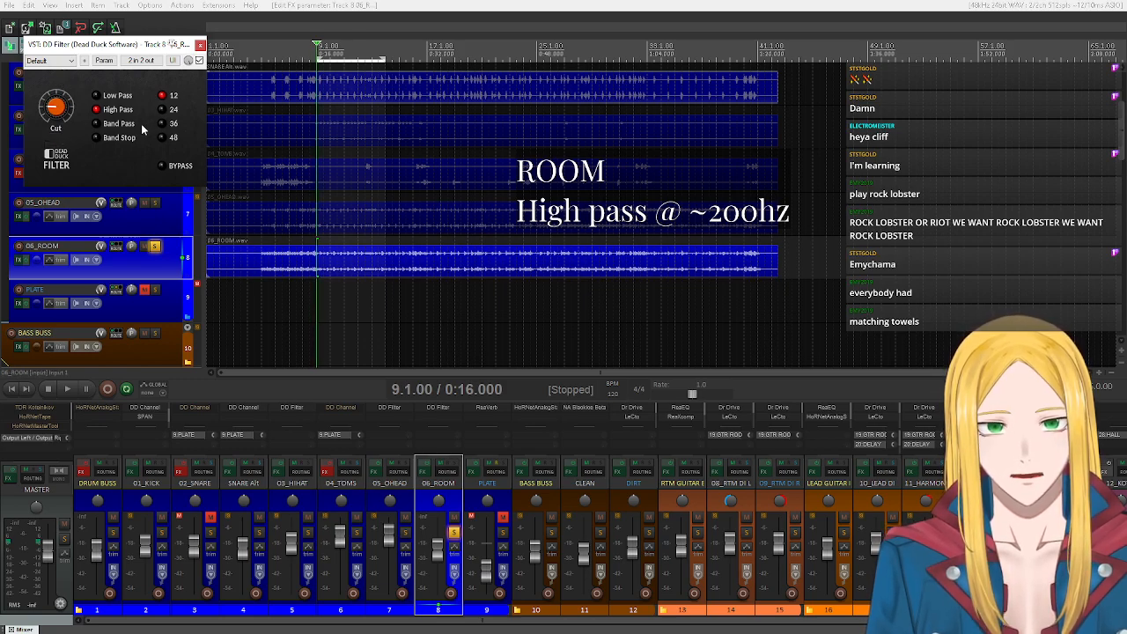
key("space")
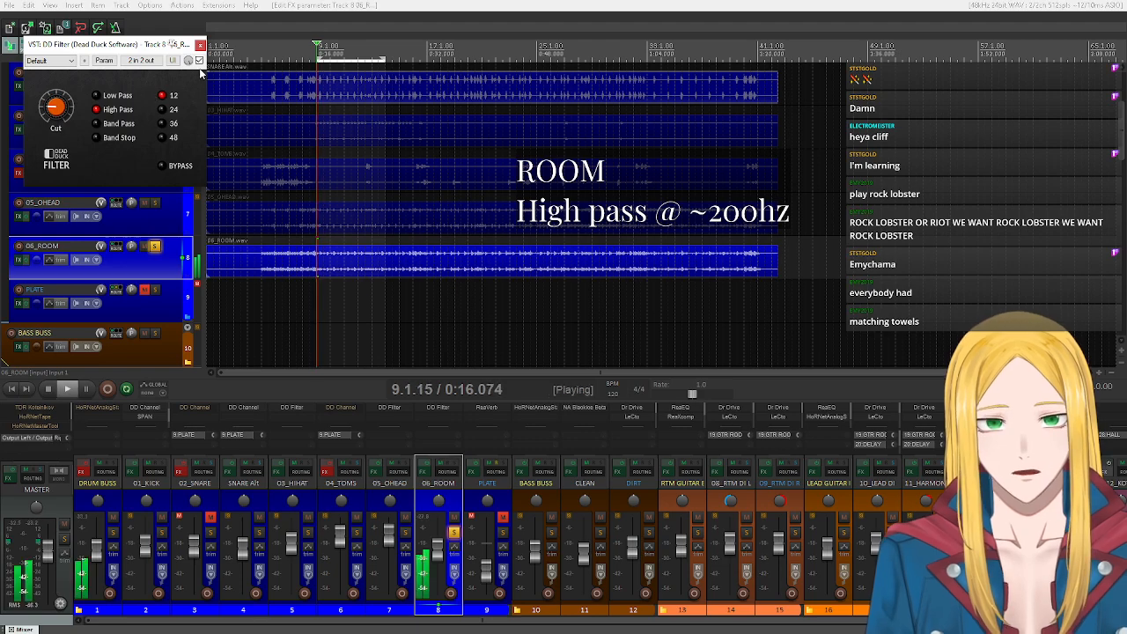
left_click(199, 60)
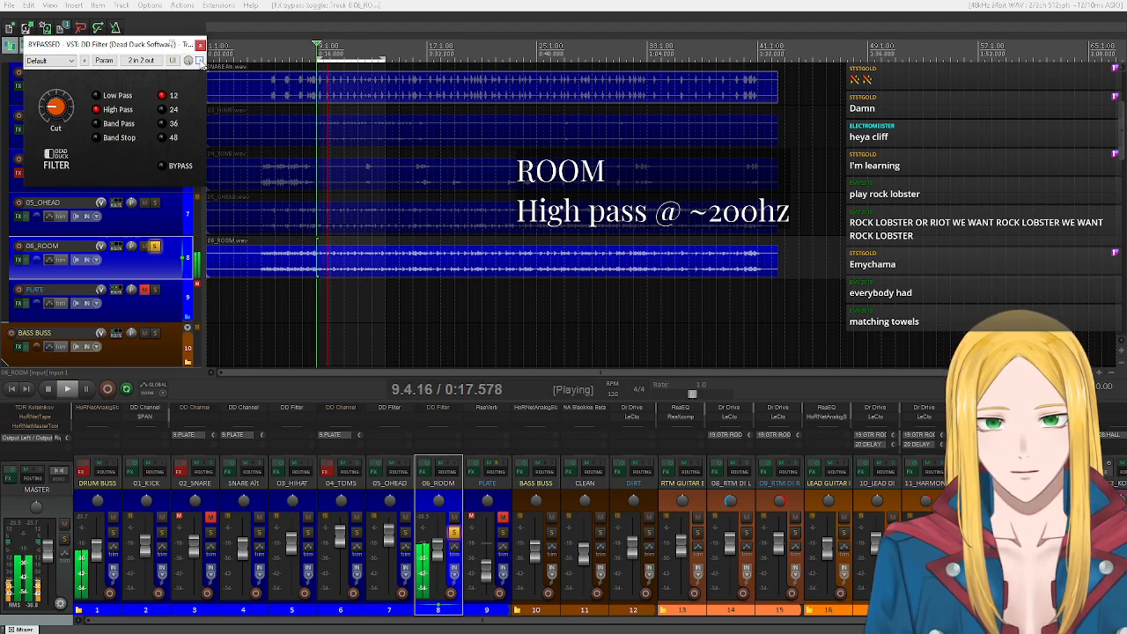
left_click(199, 59)
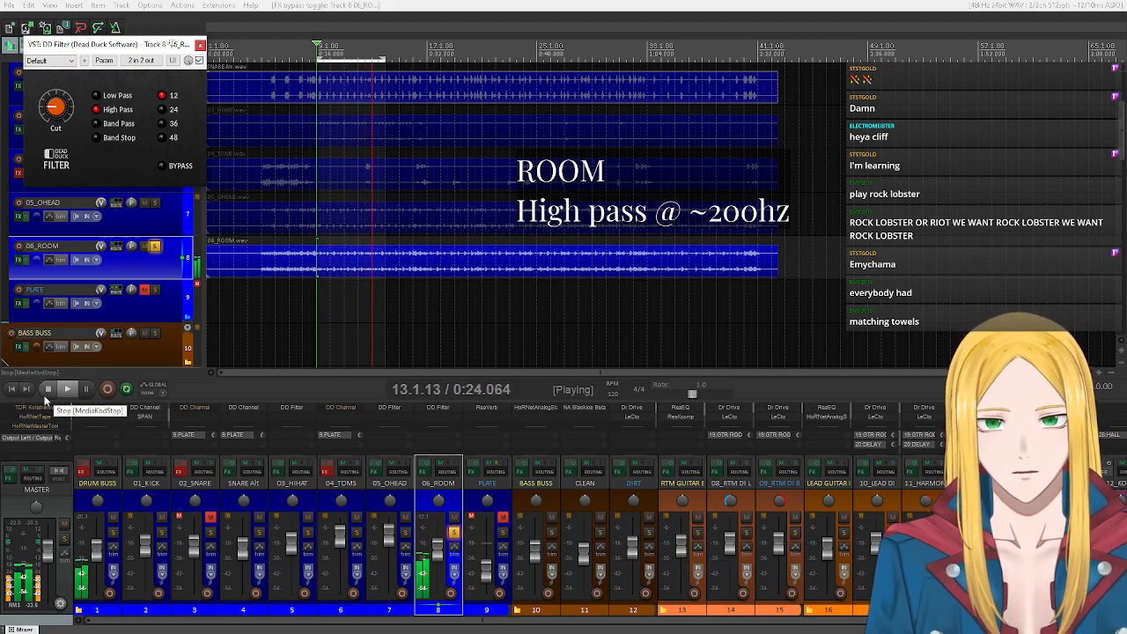
left_click(46, 396)
left_click(199, 44)
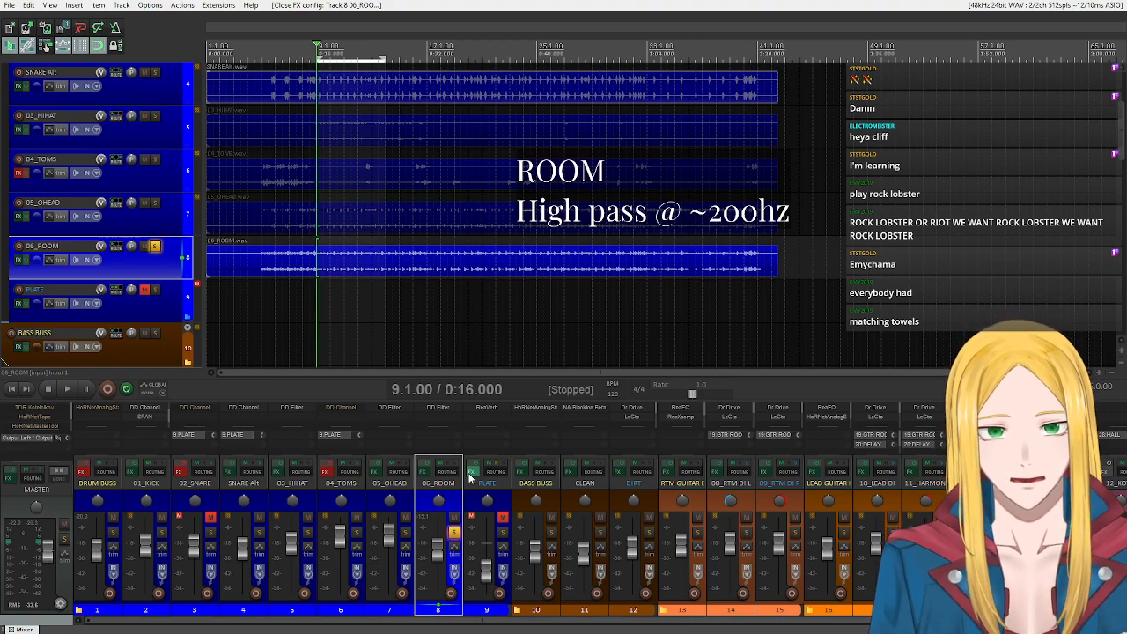
Solo DRUM BUSS in place of 06_ROOM and disable the effects on the drum tracks from 01_KICK to 06_ROOM.
left_click(154, 246)
scroll(153, 220, "up", 3)
left_click(155, 71)
scroll(158, 176, "down", 3)
scroll(162, 213, "up", 3)
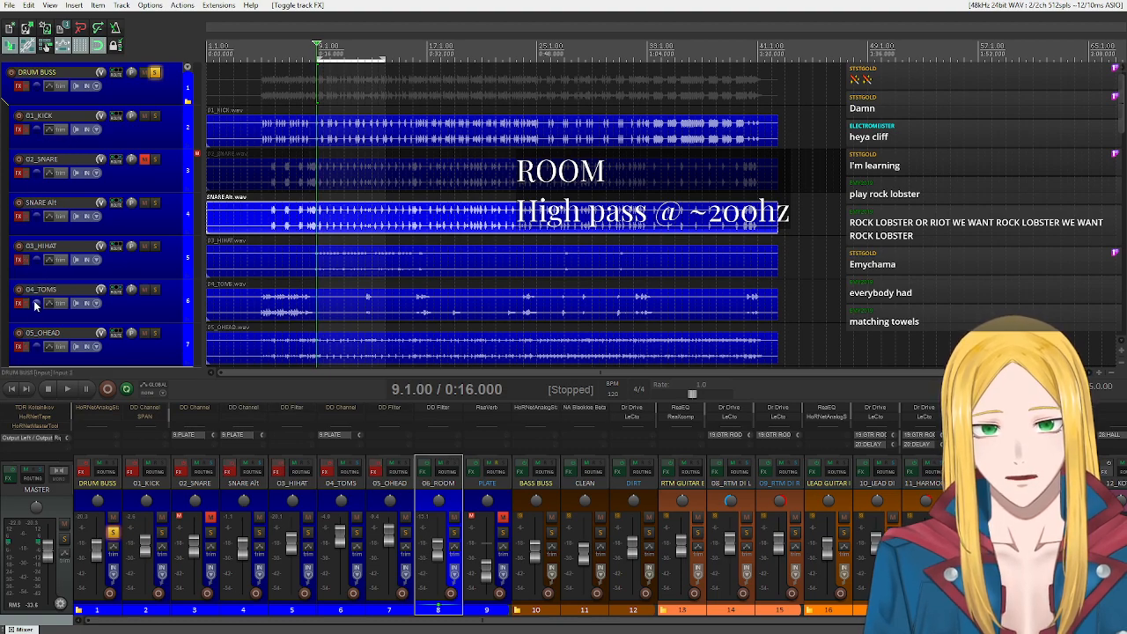
scroll(35, 305, "down", 2)
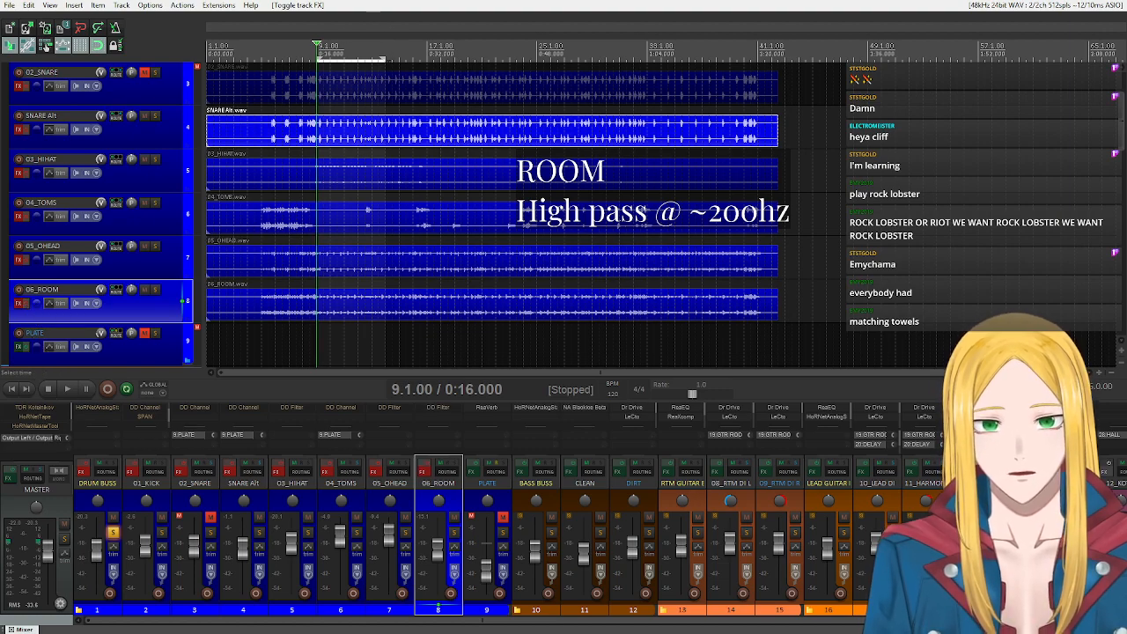
Extend the loop to end at 17.1.00 and play it while re-enabling effects on every drum track except 02_SNARE, ending with playback stopped.
left_click_drag(384, 60, 424, 98)
left_click(67, 388)
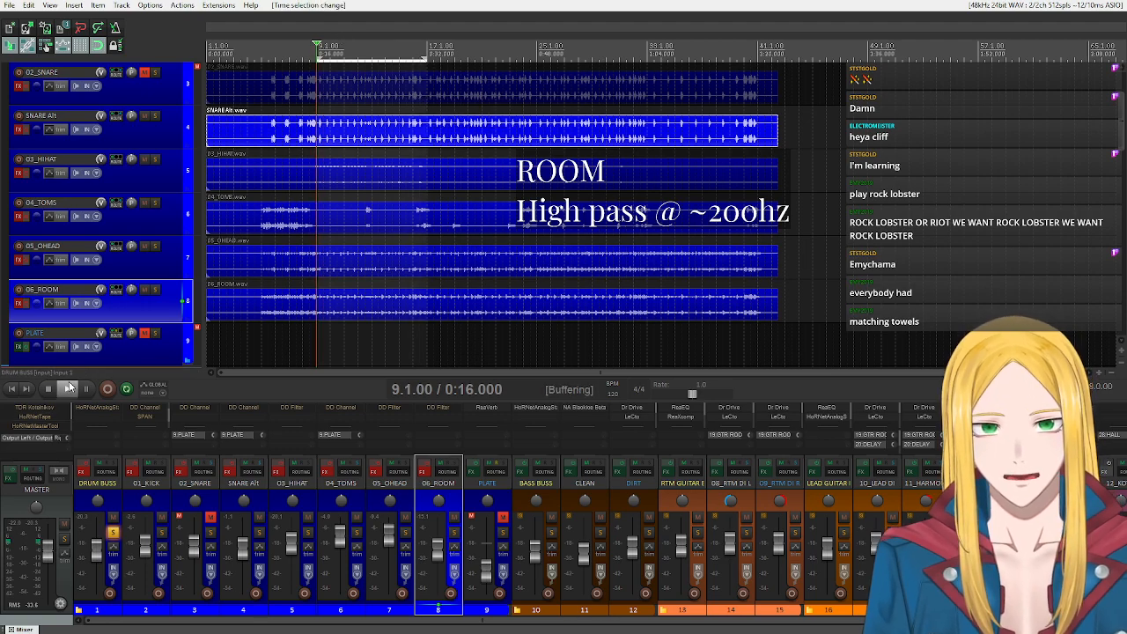
scroll(72, 227, "up", 1)
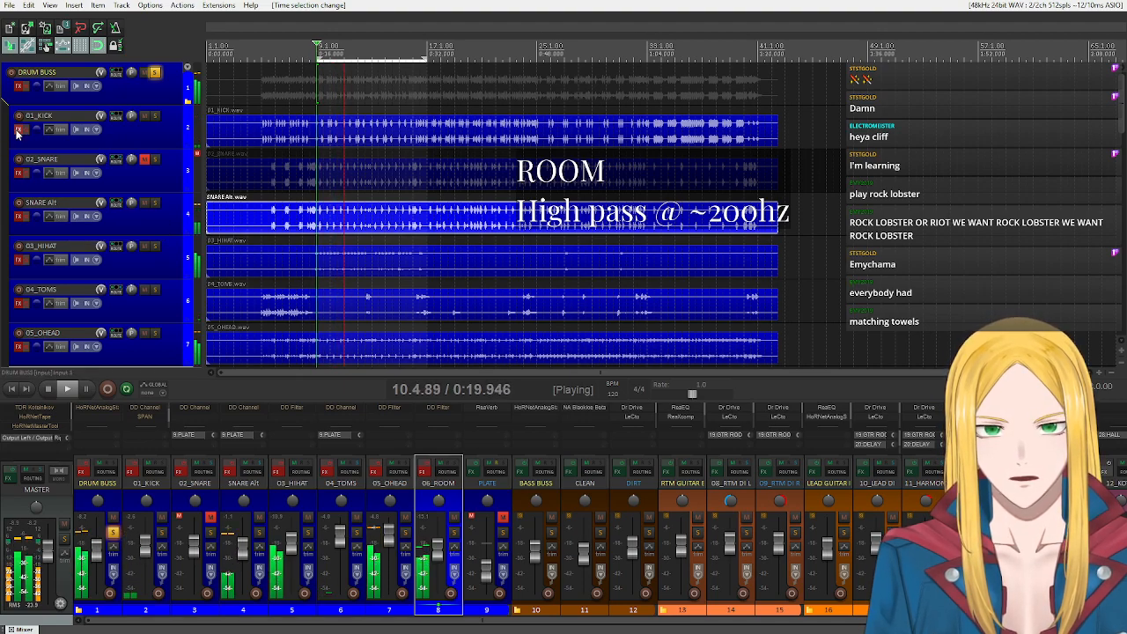
left_click(21, 173)
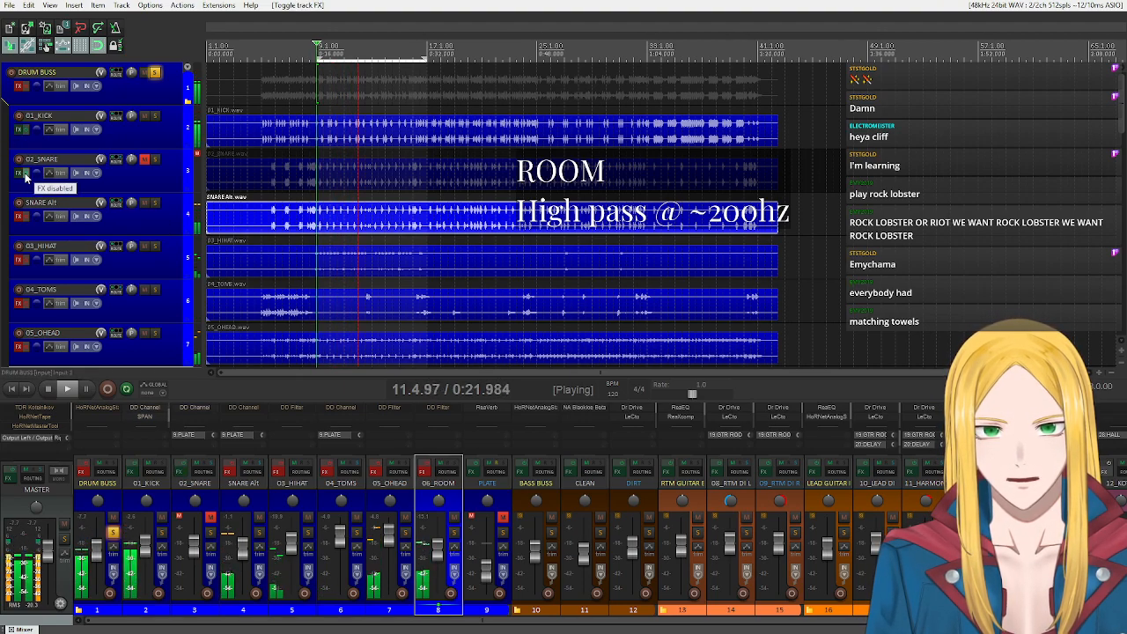
left_click(21, 173)
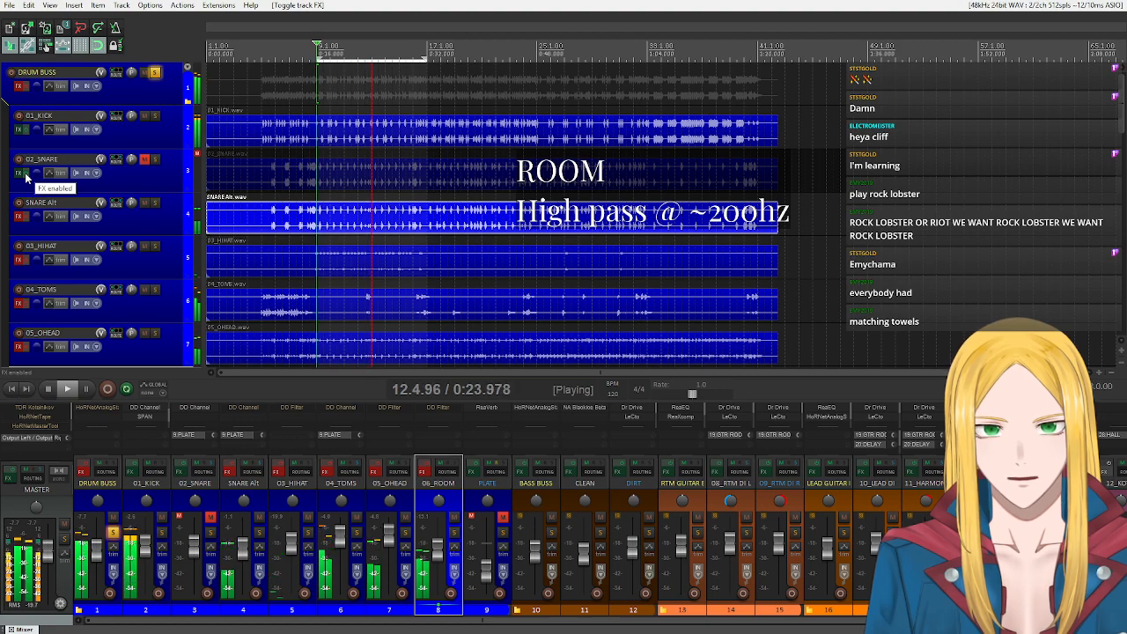
scroll(28, 227, "down", 1)
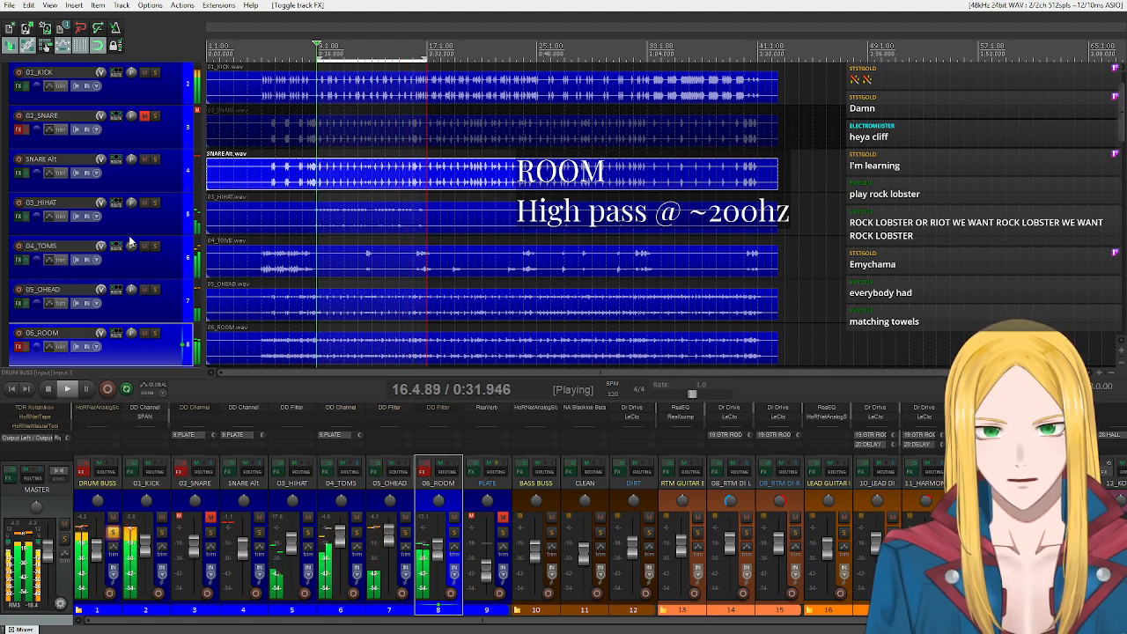
scroll(44, 273, "down", 2)
left_click(25, 263)
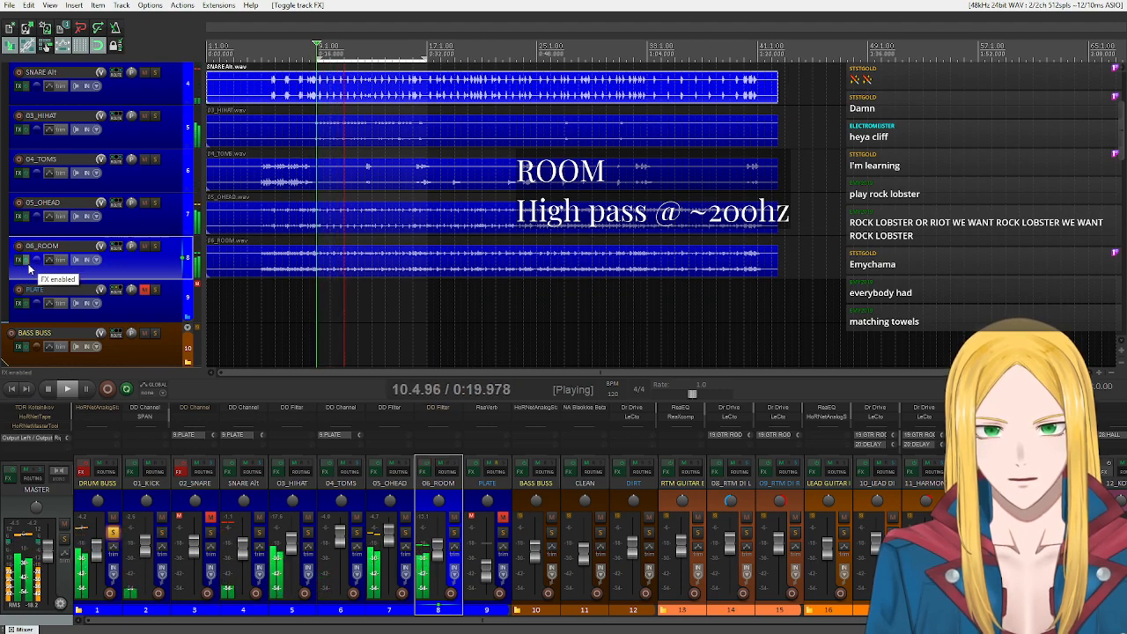
scroll(157, 260, "up", 3)
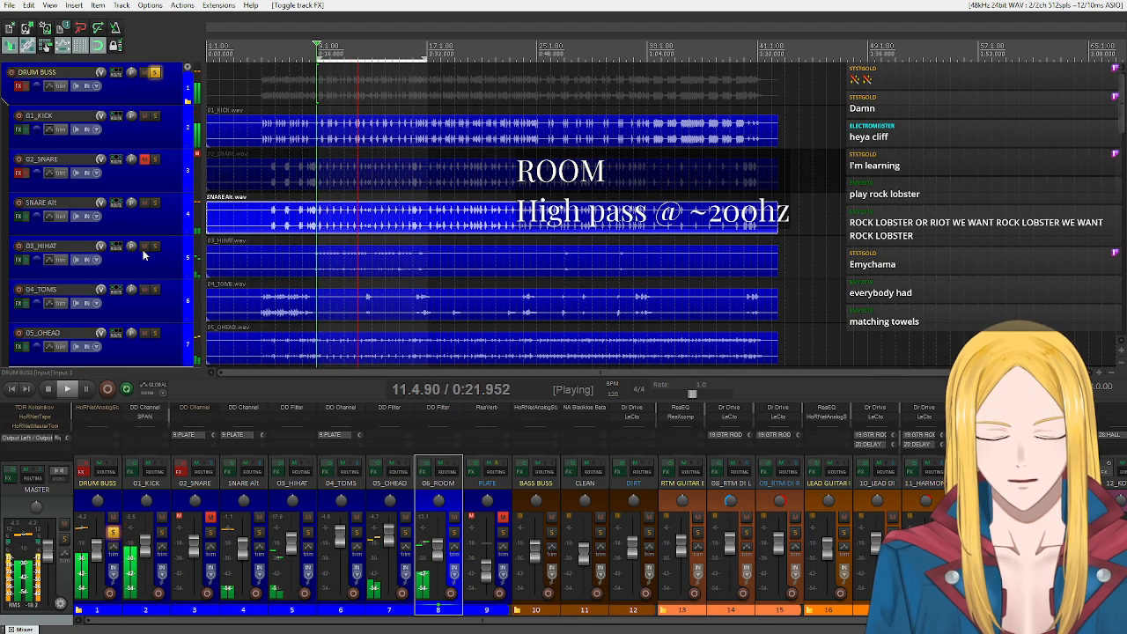
left_click(40, 392)
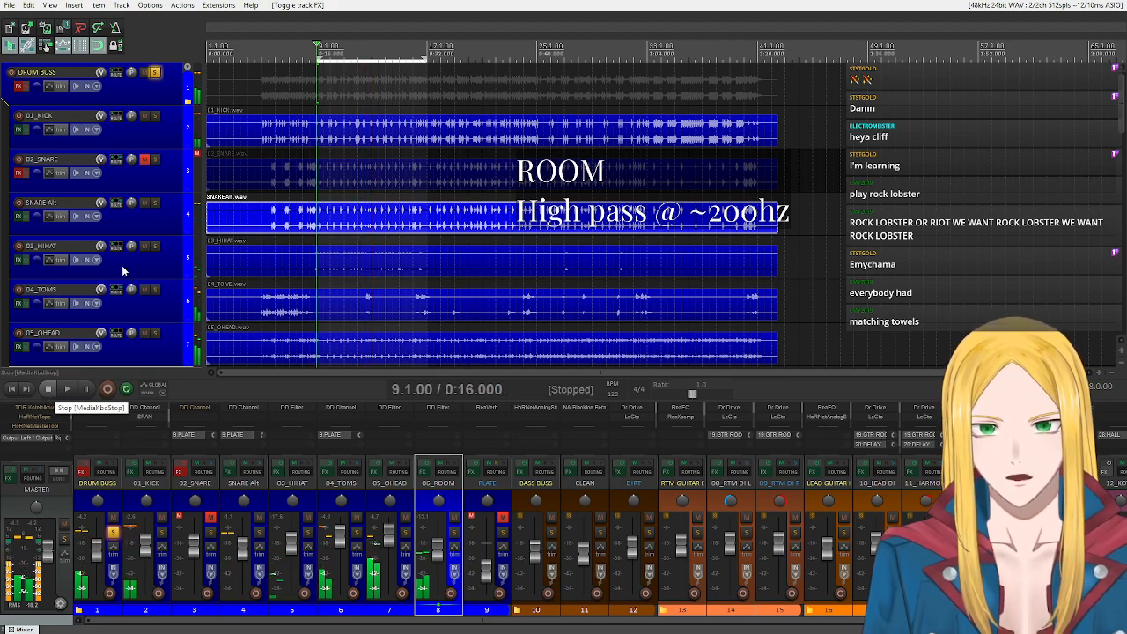
Unsolo DRUM BUSS and disable the effects on 01_KICK, SNARE Alt, 03_HIHAT, 04_TOMS, 05_OHEAD and 06_ROOM.
left_click(155, 72)
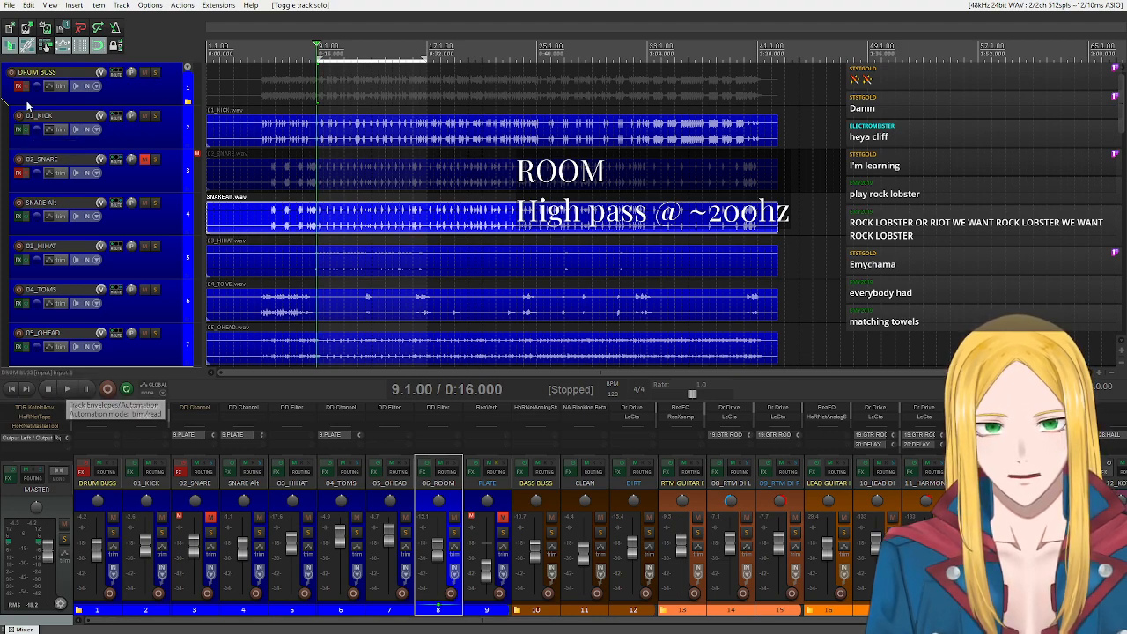
left_click(31, 266)
scroll(27, 307, "down", 1)
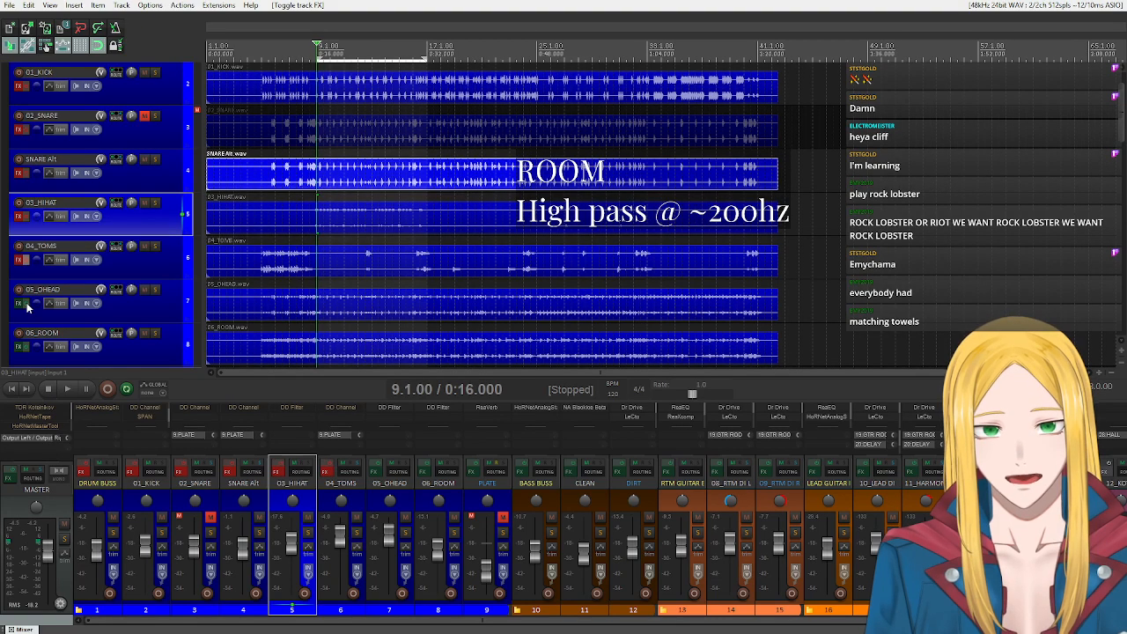
scroll(27, 308, "down", 1)
left_click(26, 304)
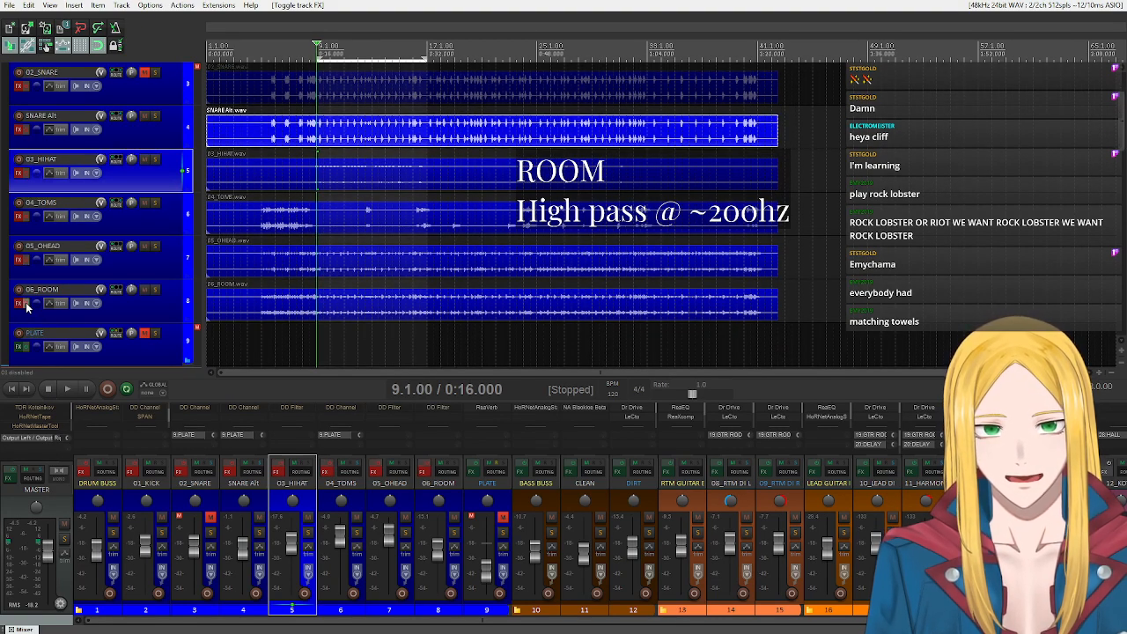
scroll(25, 304, "down", 1)
scroll(155, 236, "up", 3)
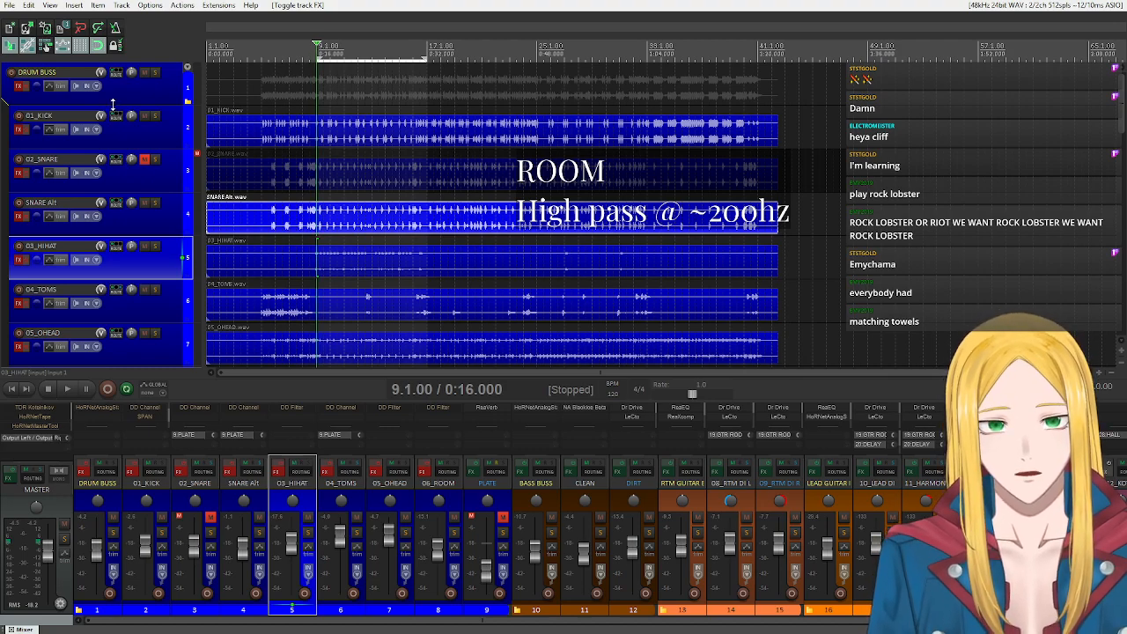
Play the loop in the full mix while re-enabling effects on 01_KICK, SNARE Alt, 03_HIHAT, 04_TOMS, 05_OHEAD and 06_ROOM.
key("space")
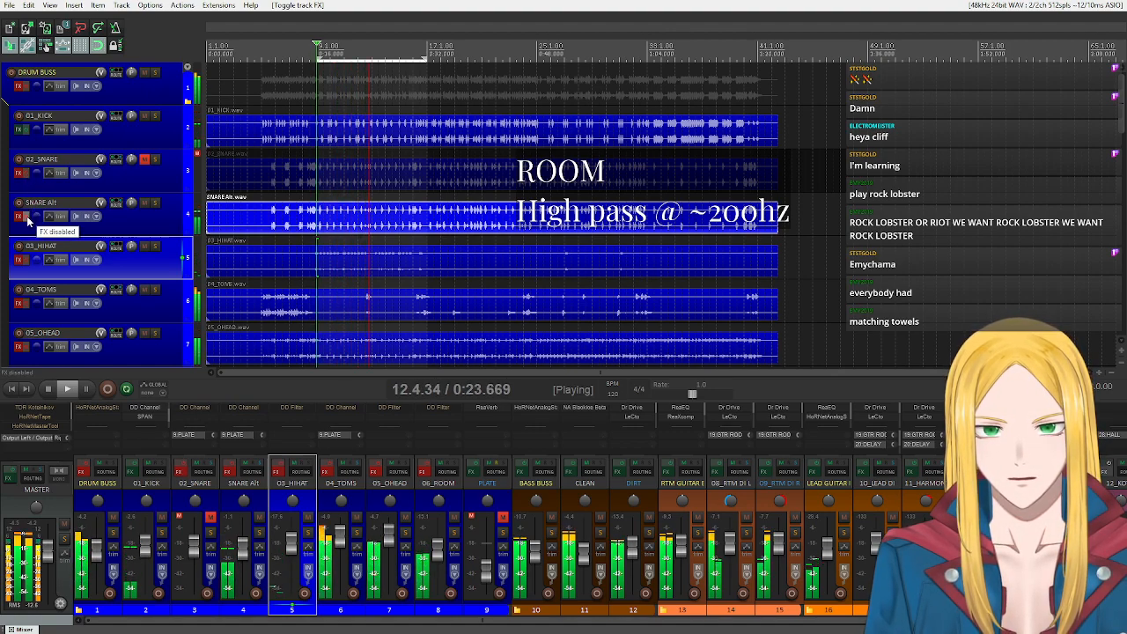
scroll(28, 220, "down", 1)
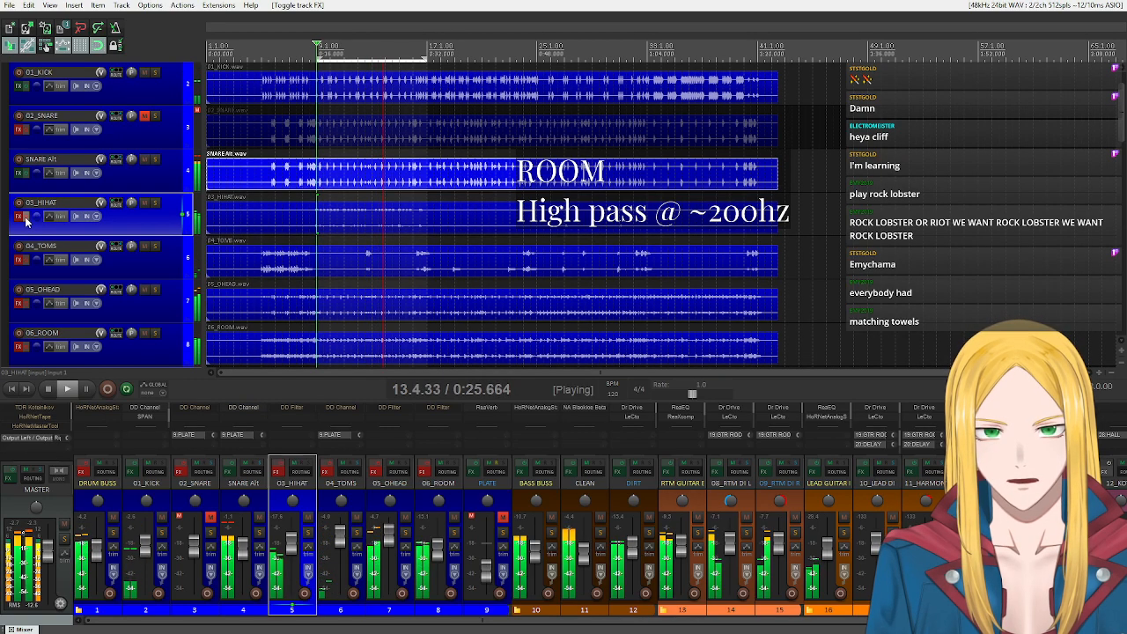
scroll(26, 222, "down", 1)
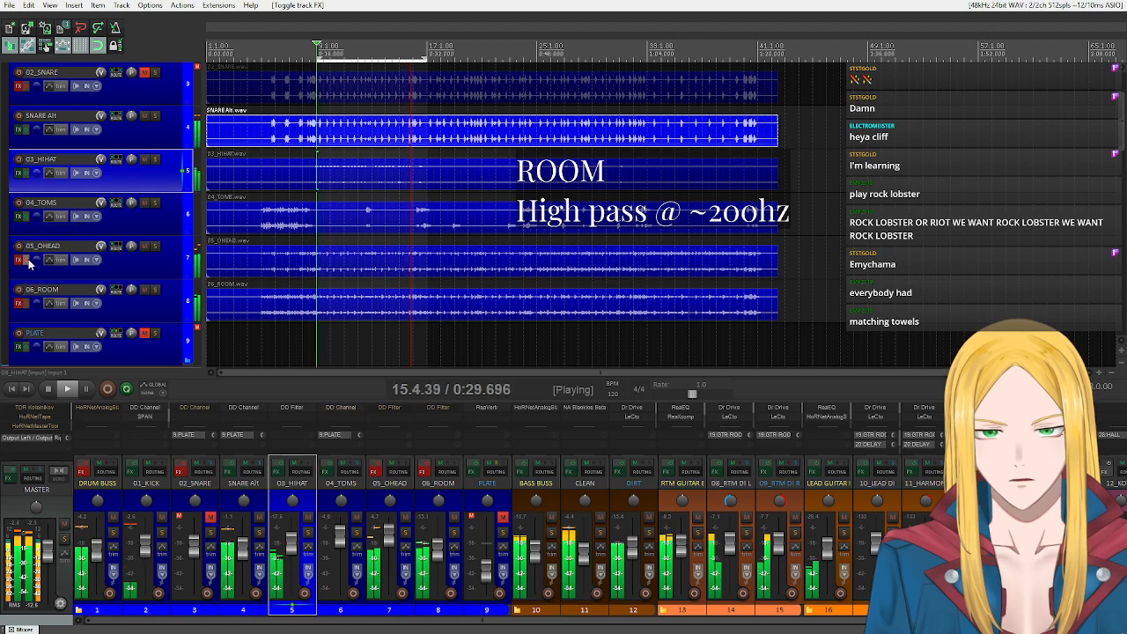
left_click(28, 262)
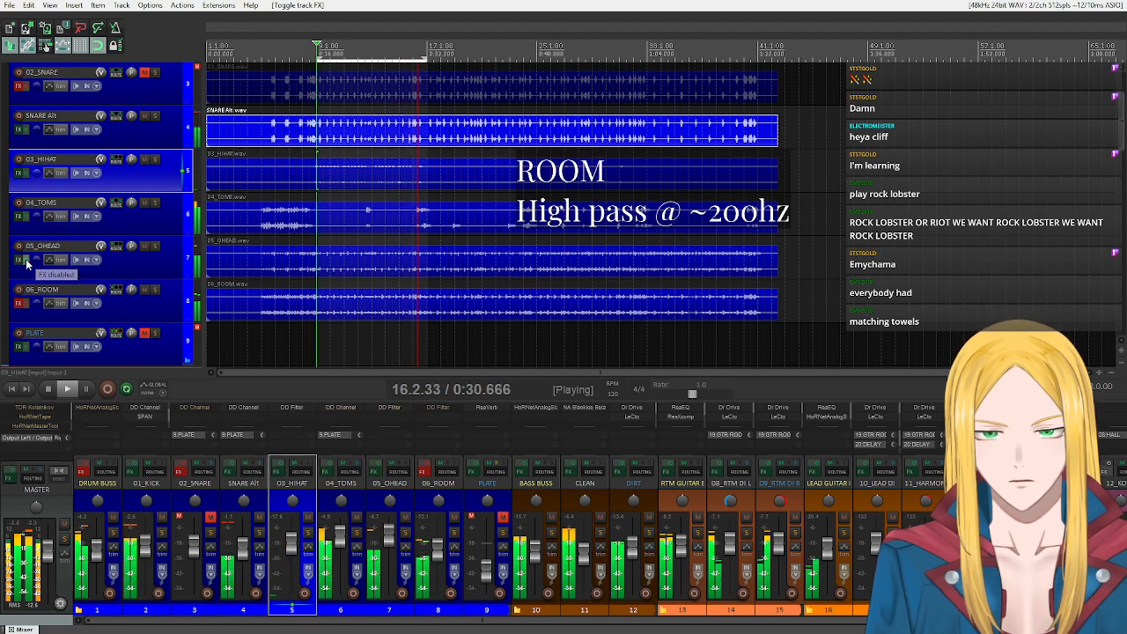
left_click(27, 304)
scroll(123, 237, "up", 2)
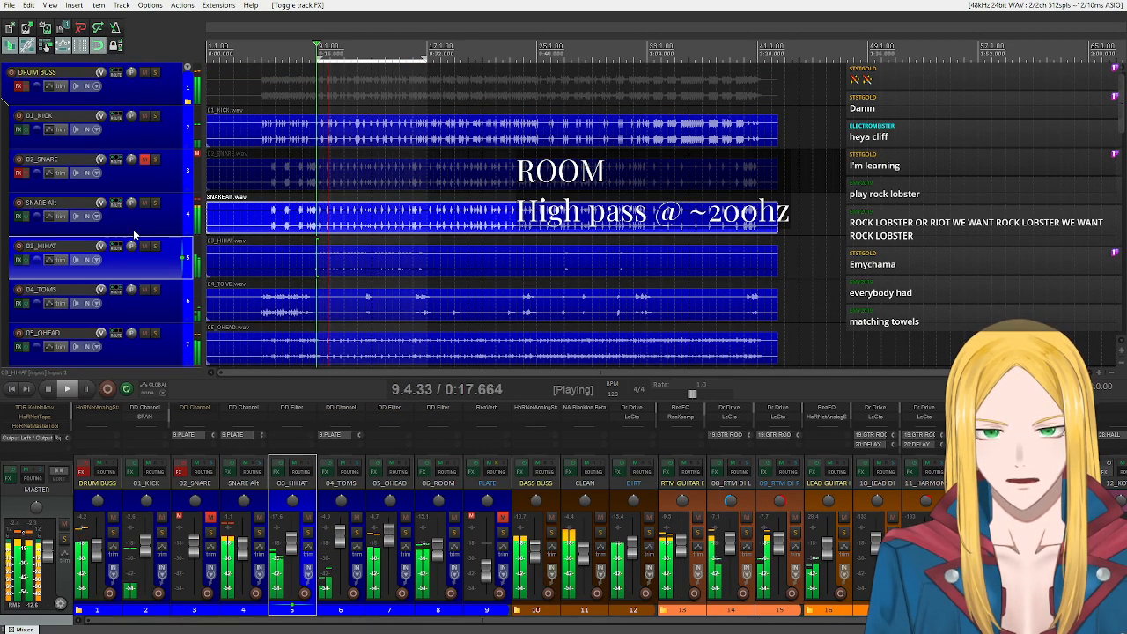
Raise the volume of 06_ROOM slightly during playback of the full mix and stop playback.
scroll(134, 234, "down", 1)
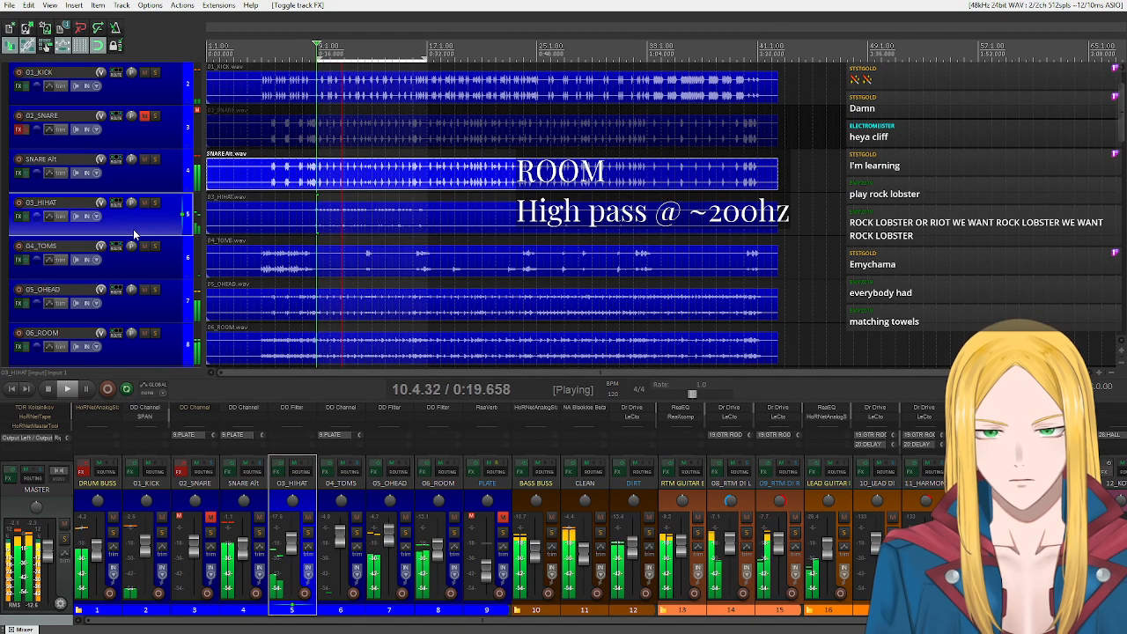
scroll(133, 229, "down", 1)
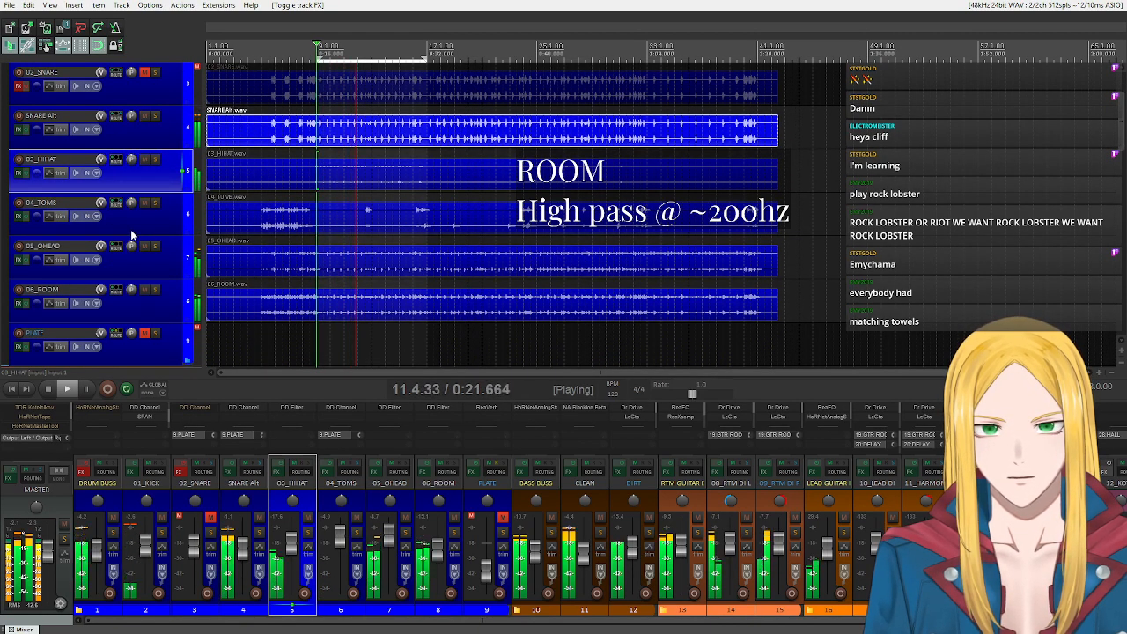
left_click_drag(437, 550, 445, 545)
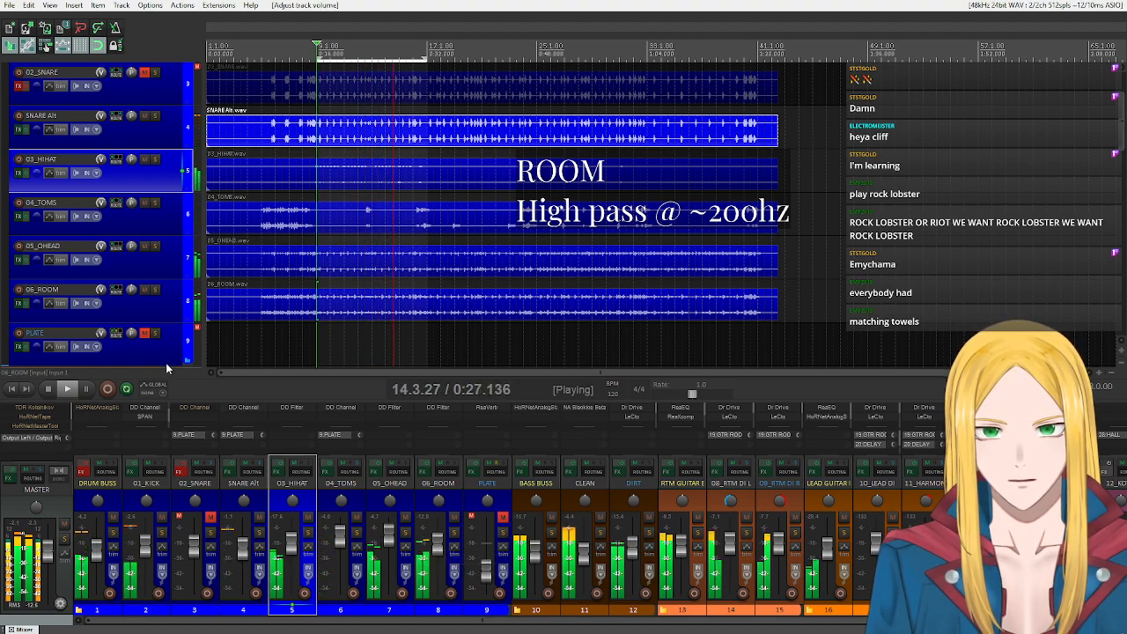
left_click(48, 389)
scroll(128, 205, "down", 1)
scroll(128, 205, "up", 1)
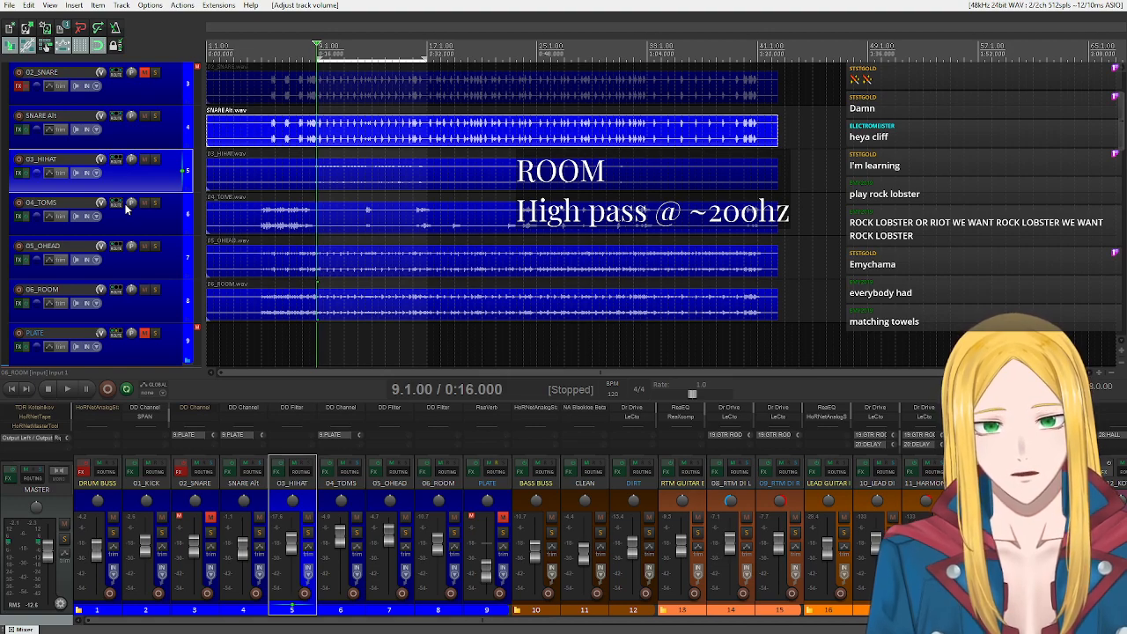
Unmute the PLATE track and open its ReaVerb to examine the BigPlate.wav impulse response settings.
left_click(134, 345)
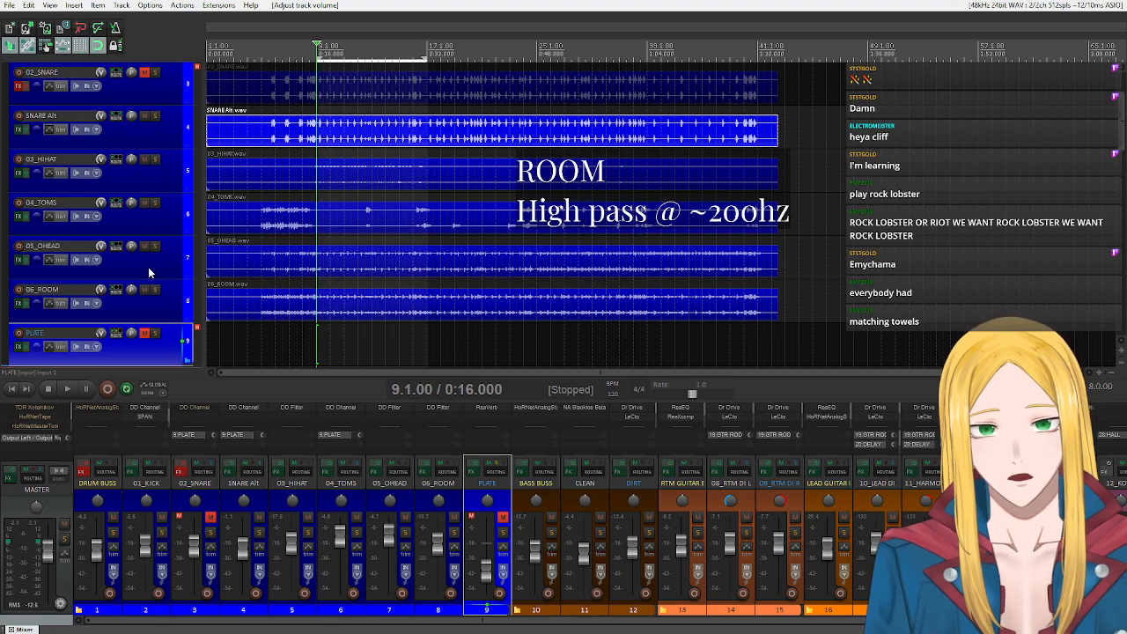
left_click(144, 333)
left_click(145, 332)
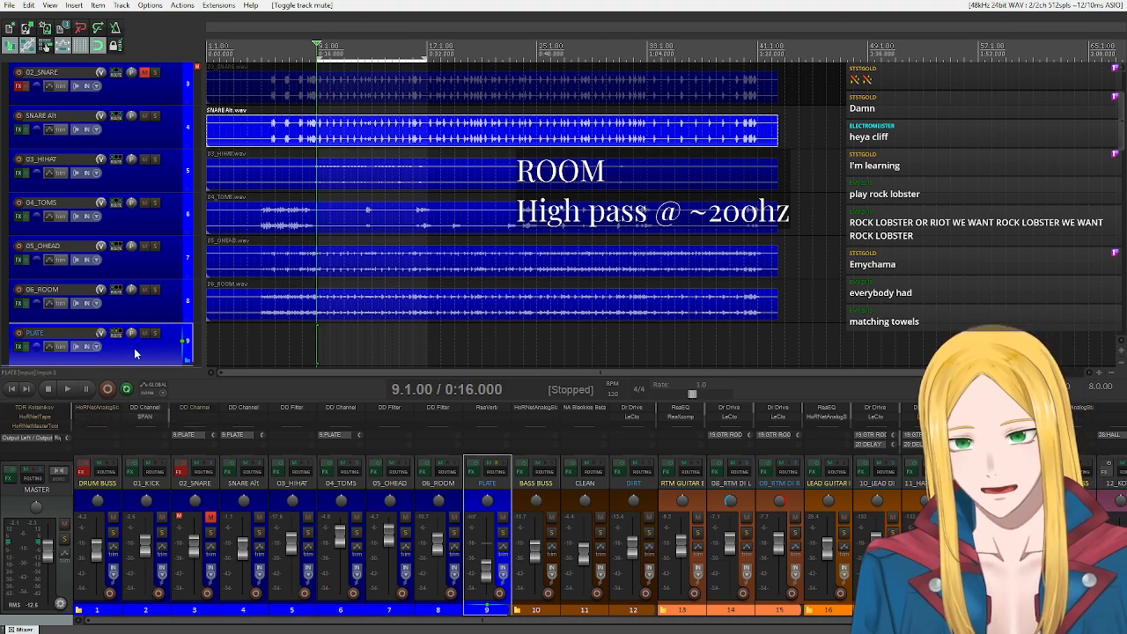
left_click(24, 347)
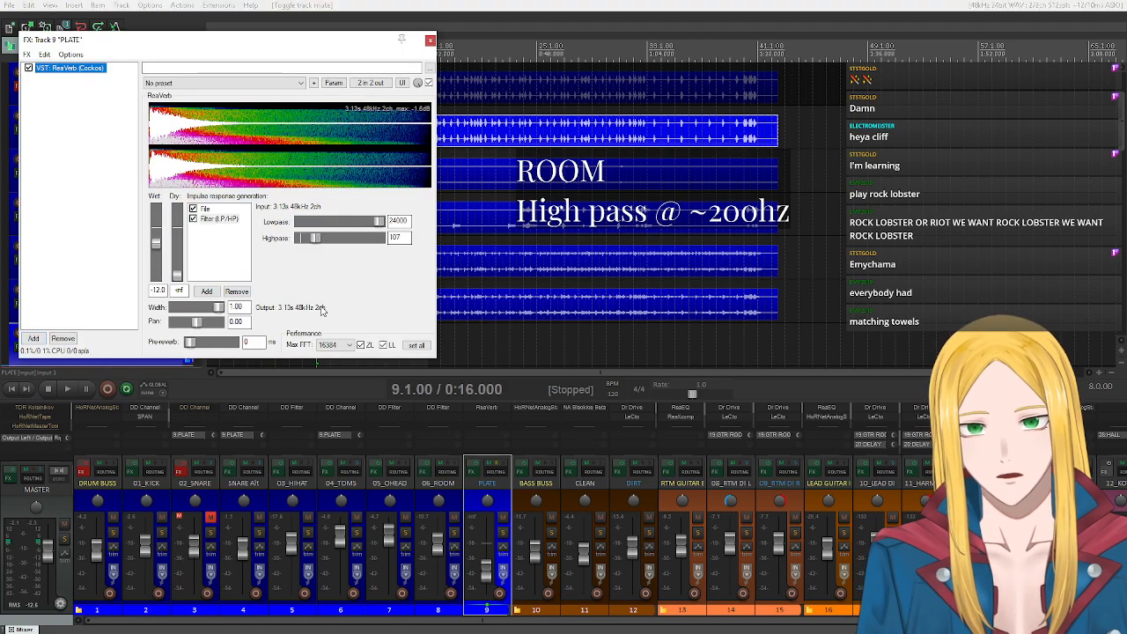
left_click(204, 211)
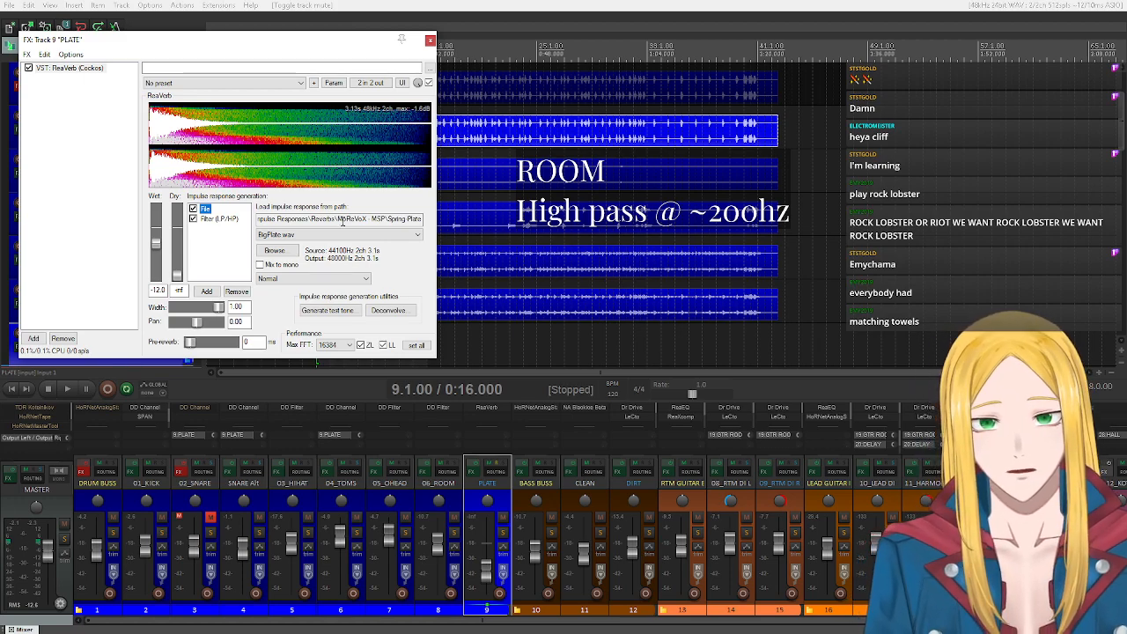
left_click(323, 234)
left_click(304, 244)
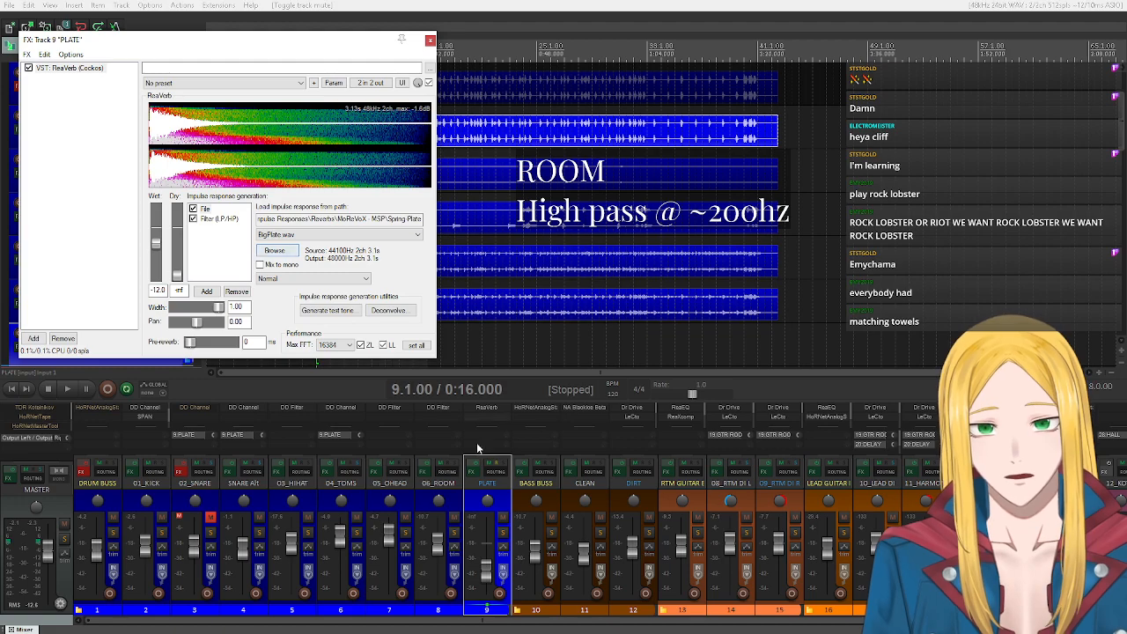
Solo PLATE and play the loop while adjusting its volume, ending with playback stopped.
mouse_move(482, 577)
left_mouse_down()
mouse_move(498, 543)
mouse_move(498, 577)
left_mouse_up()
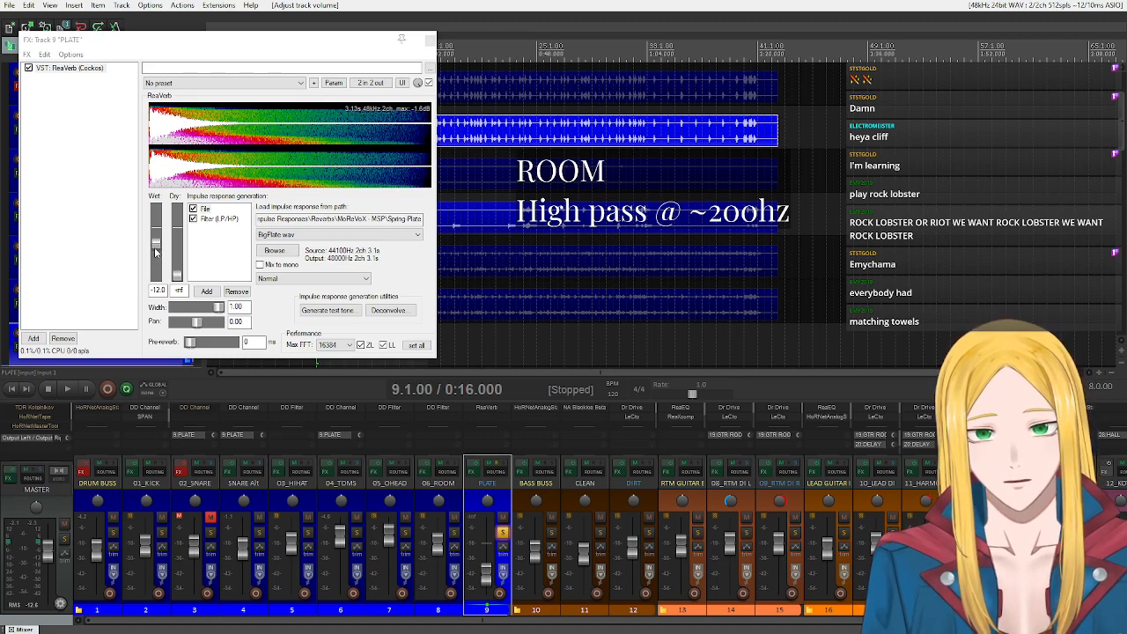
left_click(74, 389)
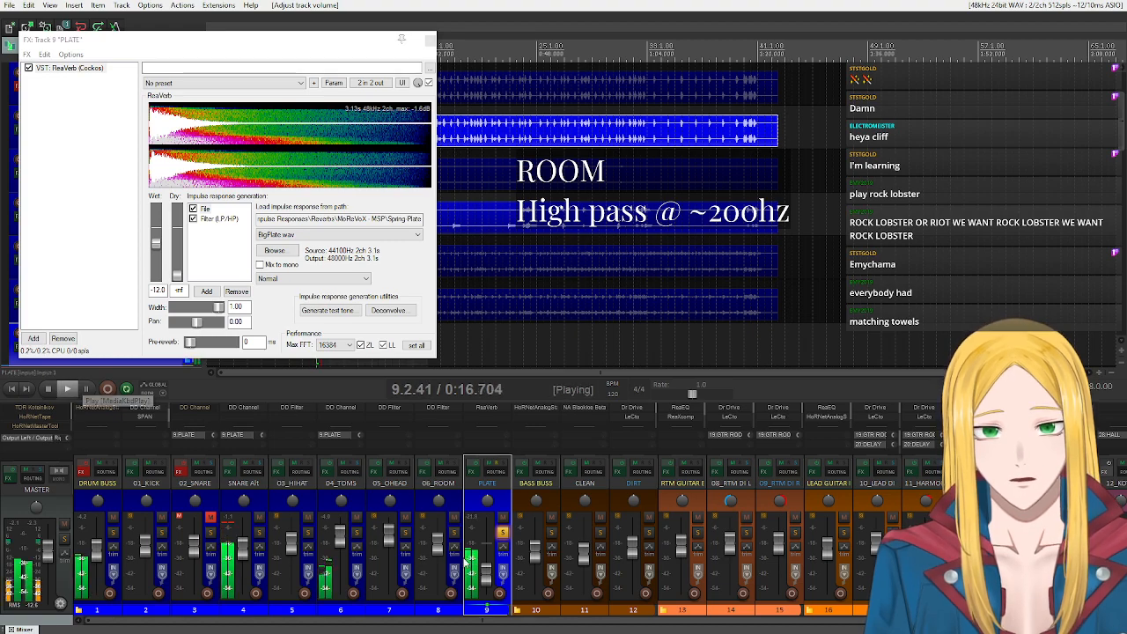
mouse_move(491, 577)
left_mouse_down()
mouse_move(490, 553)
mouse_move(483, 566)
left_mouse_up()
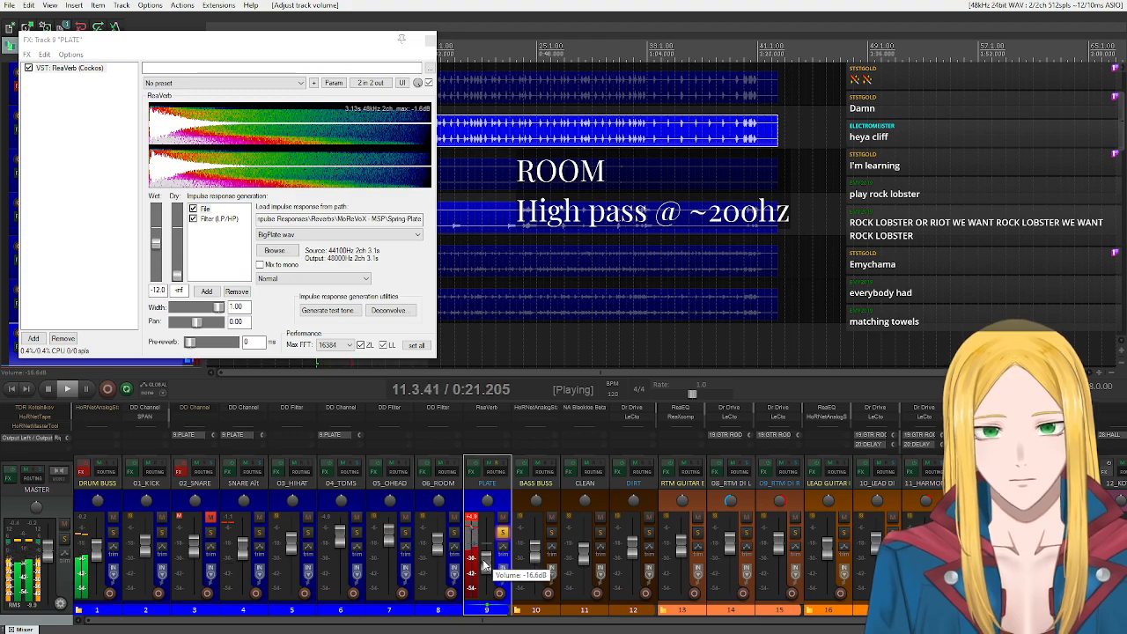
left_click(49, 388)
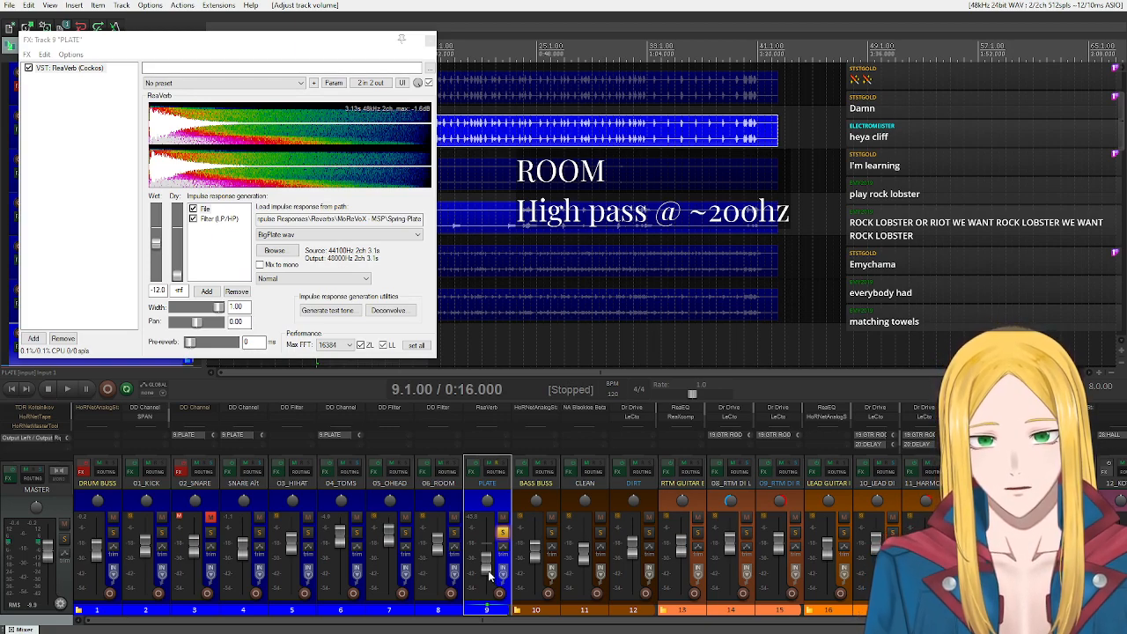
Lower ReaVerb's wet level to -33.1 dB and play the loop, rebalancing PLATE's volume and soloing 06_ROOM alongside it, ending with playback stopped.
left_click_drag(490, 572, 486, 564)
left_click_drag(157, 251, 159, 262)
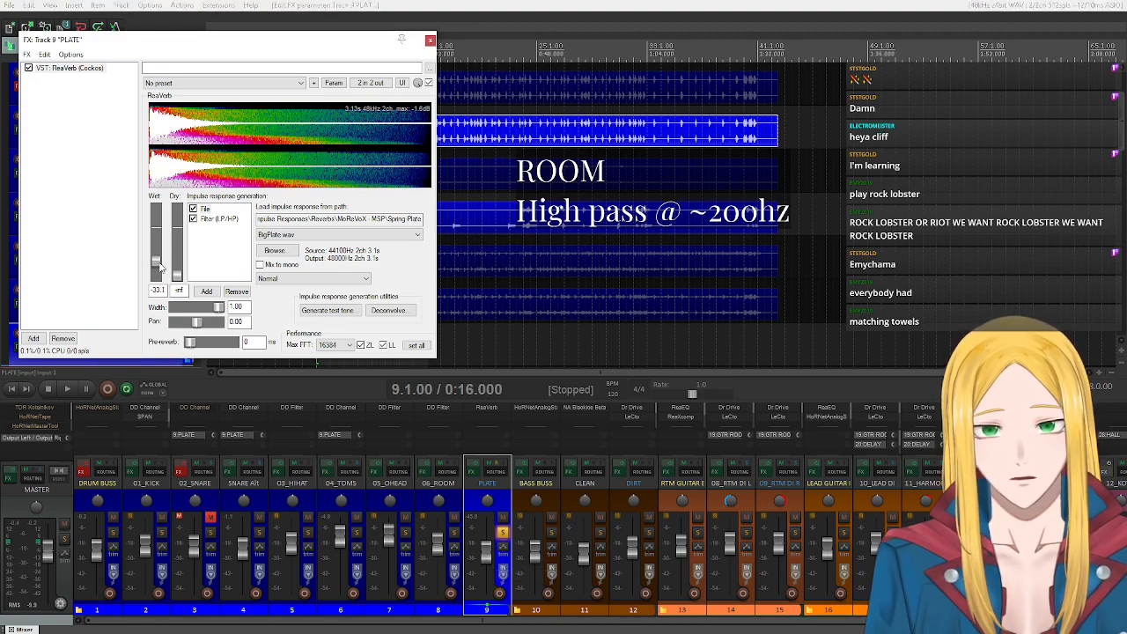
left_click(68, 389)
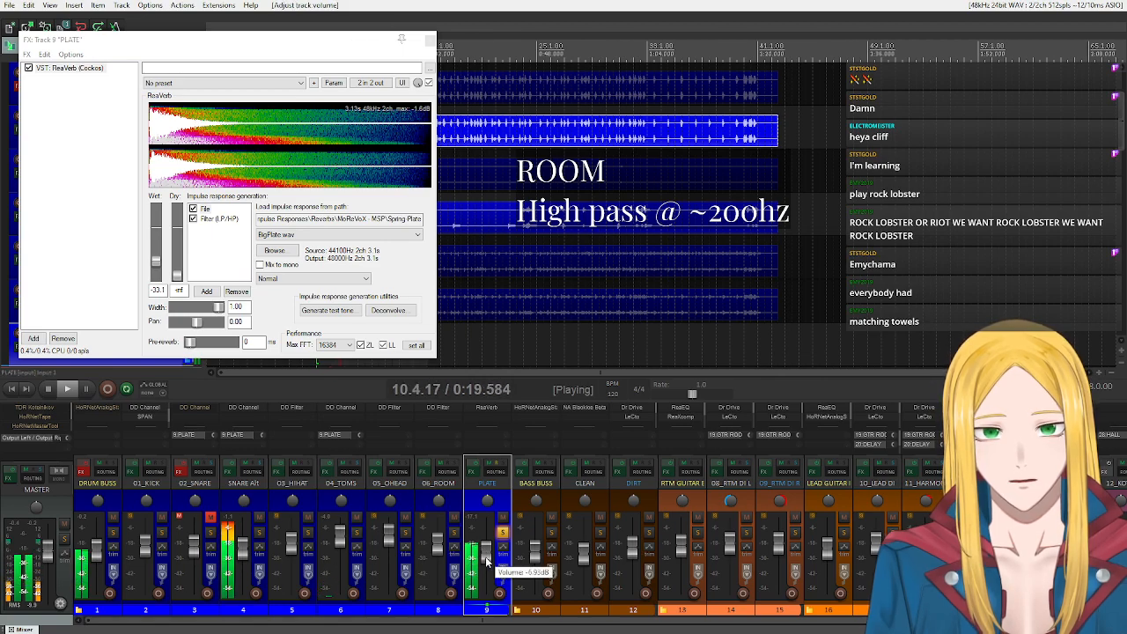
left_click(454, 534)
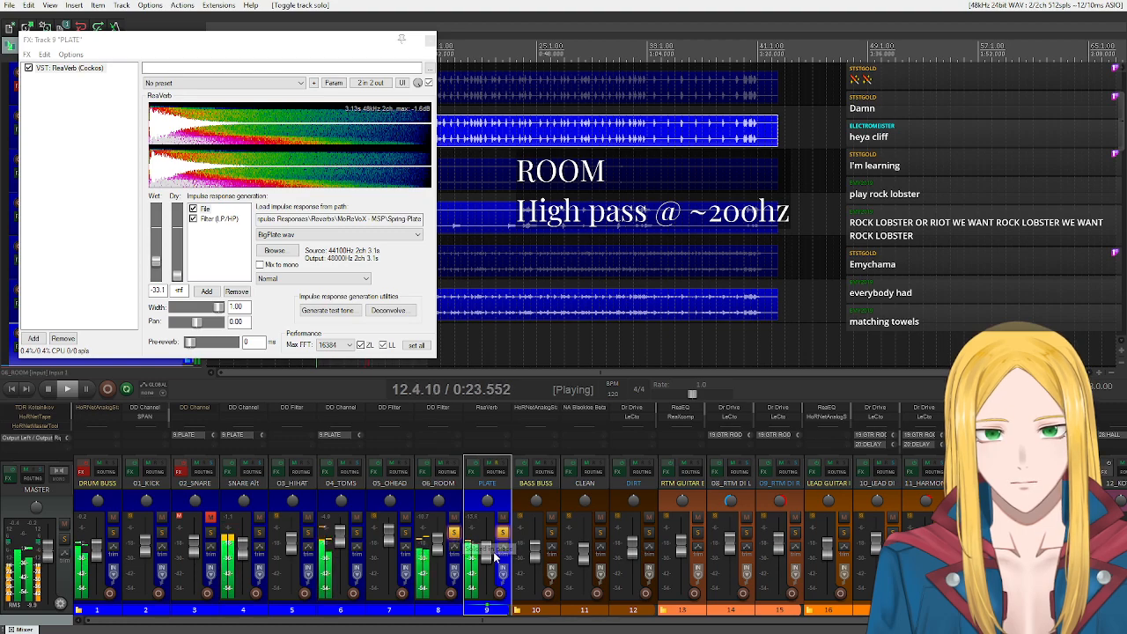
scroll(485, 558, "up", 2)
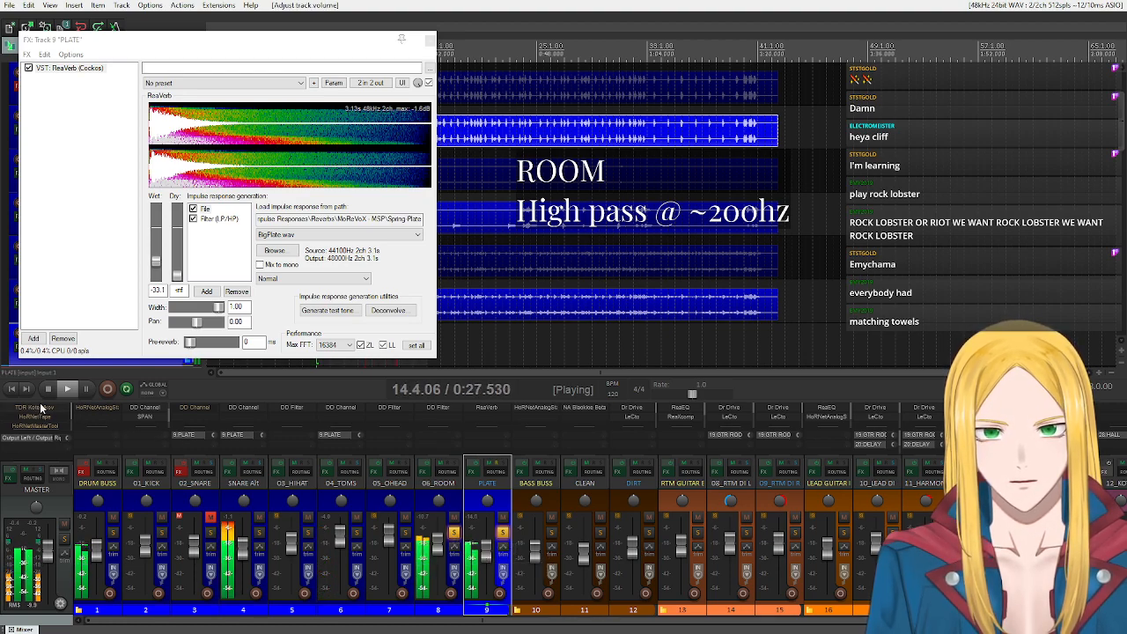
key("space")
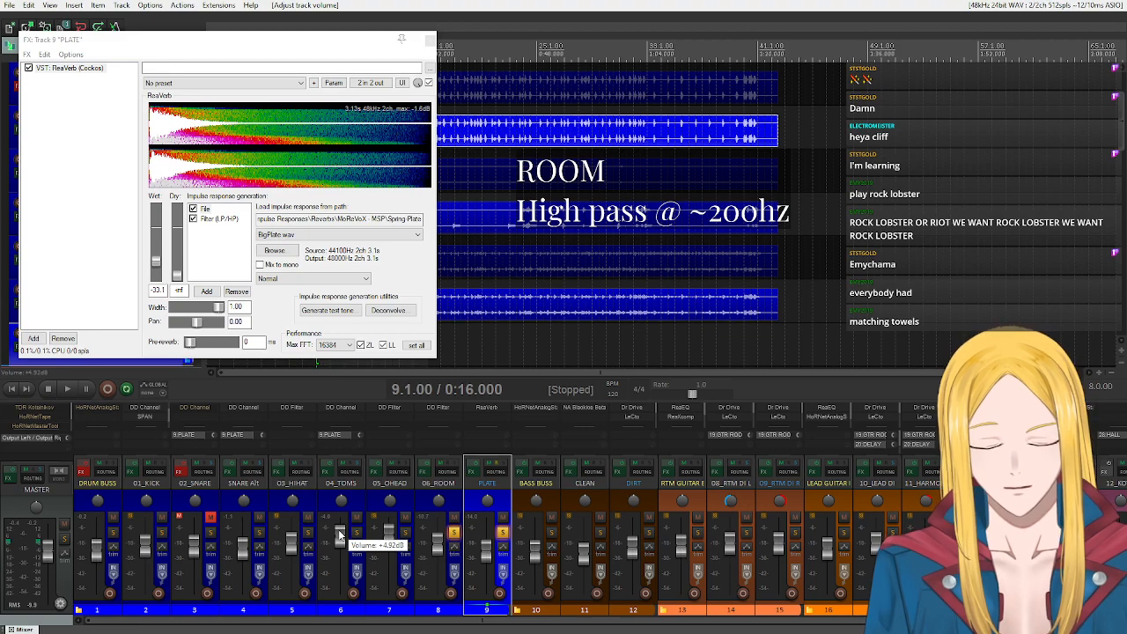
Unsolo 06_ROOM and PLATE and mute the PLATE track.
left_click(456, 534)
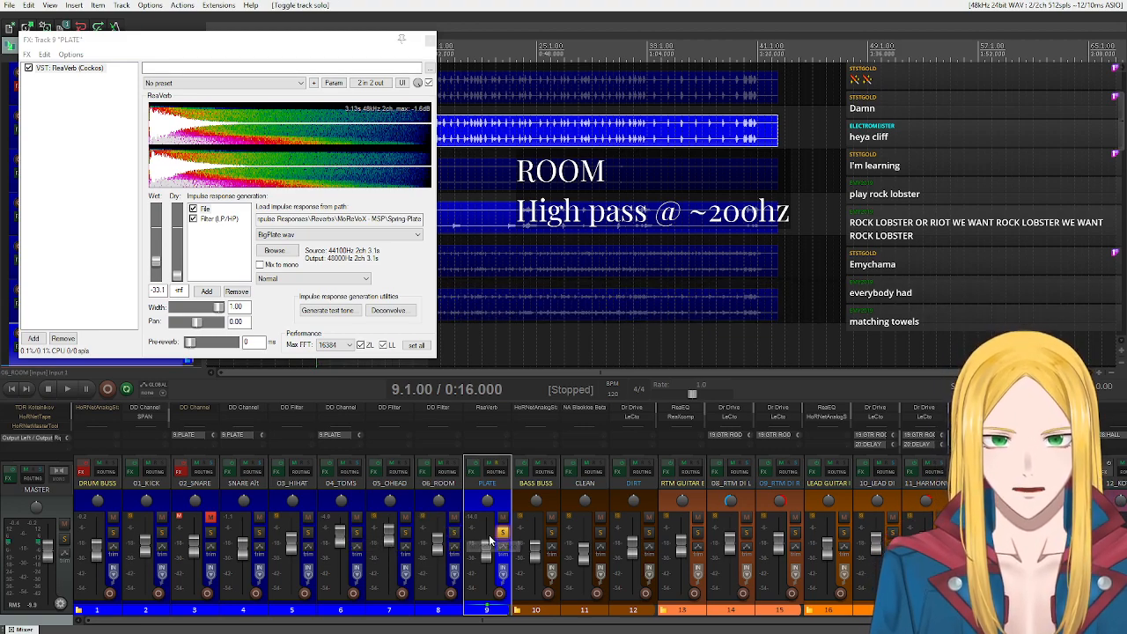
left_click(502, 534)
left_click(502, 517)
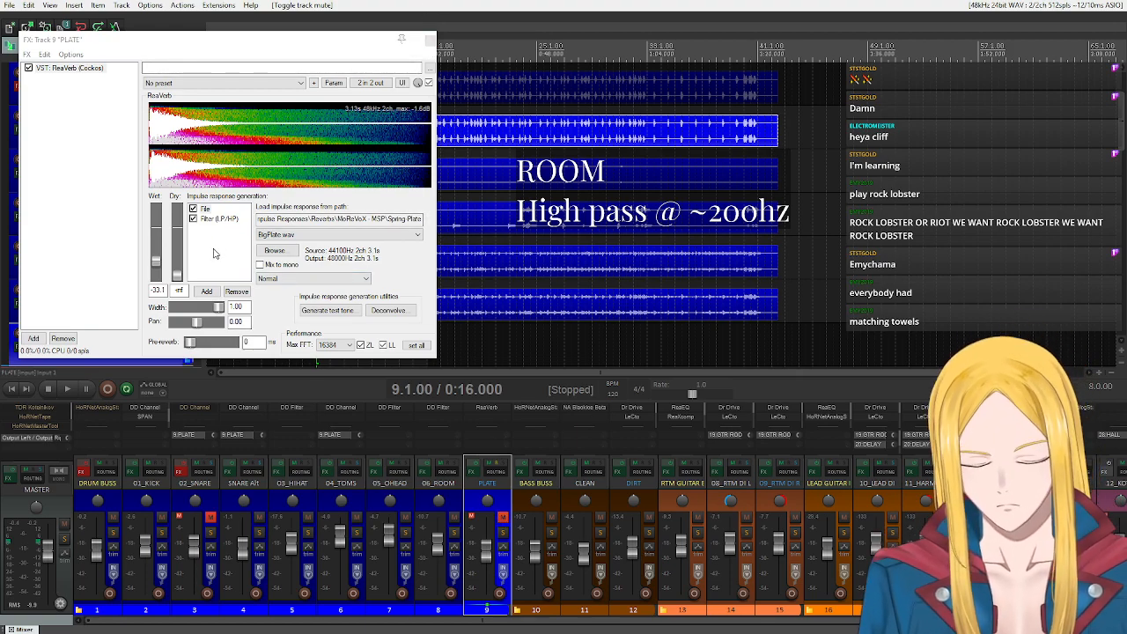
Set the highpass of ReaVerb's filter stage on PLATE to 185 and close the effects window.
left_click(214, 219)
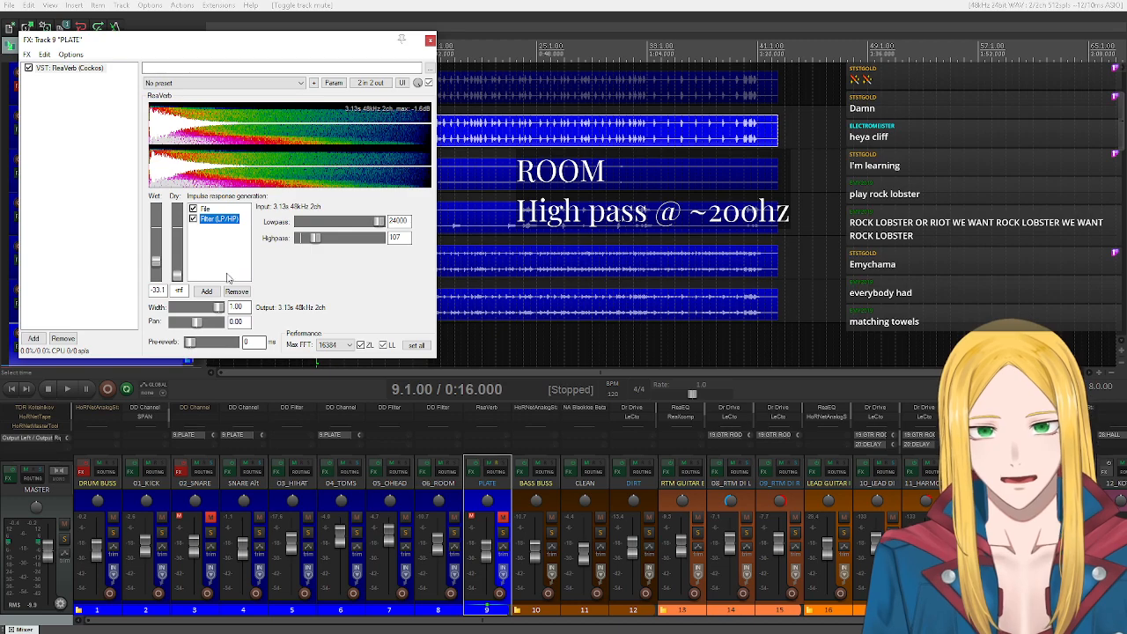
left_click_drag(314, 246, 318, 246)
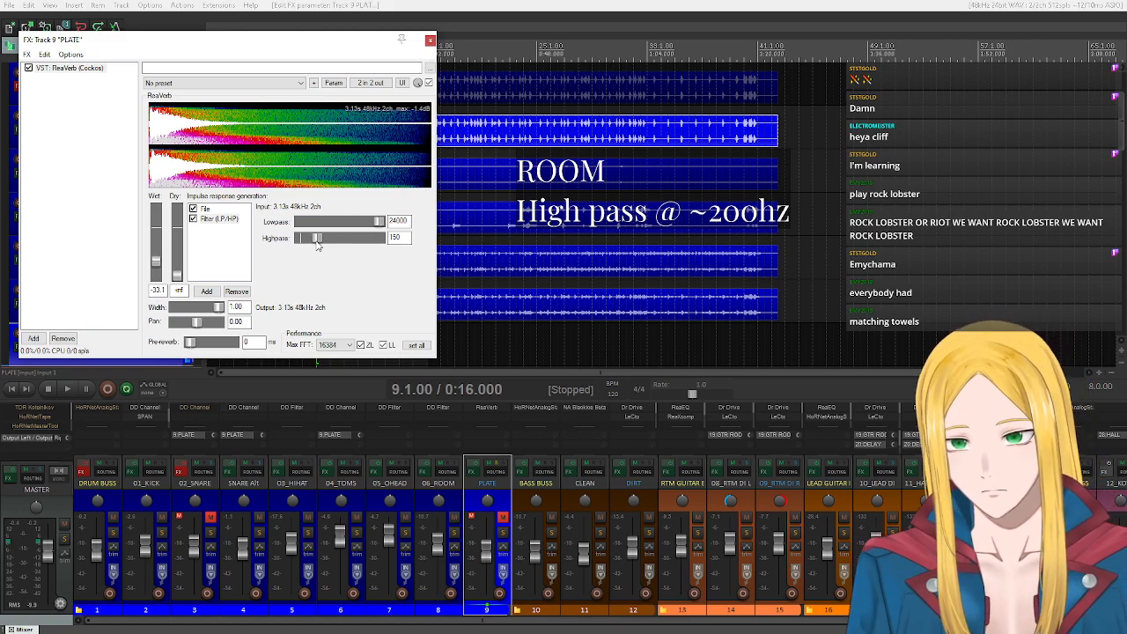
left_click_drag(318, 246, 319, 246)
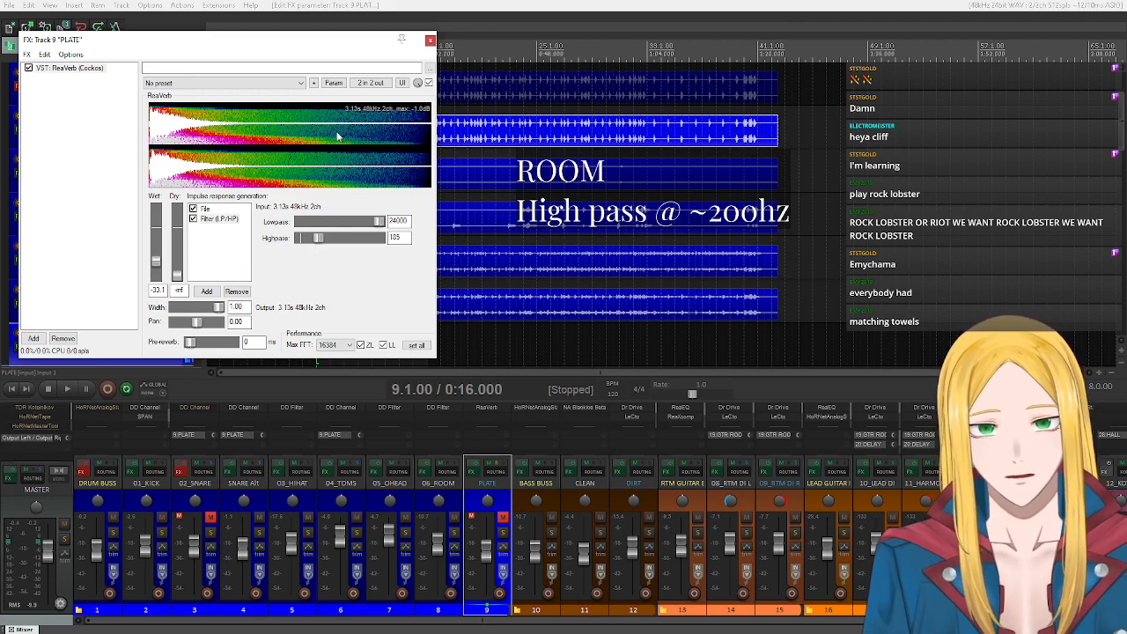
left_click(429, 41)
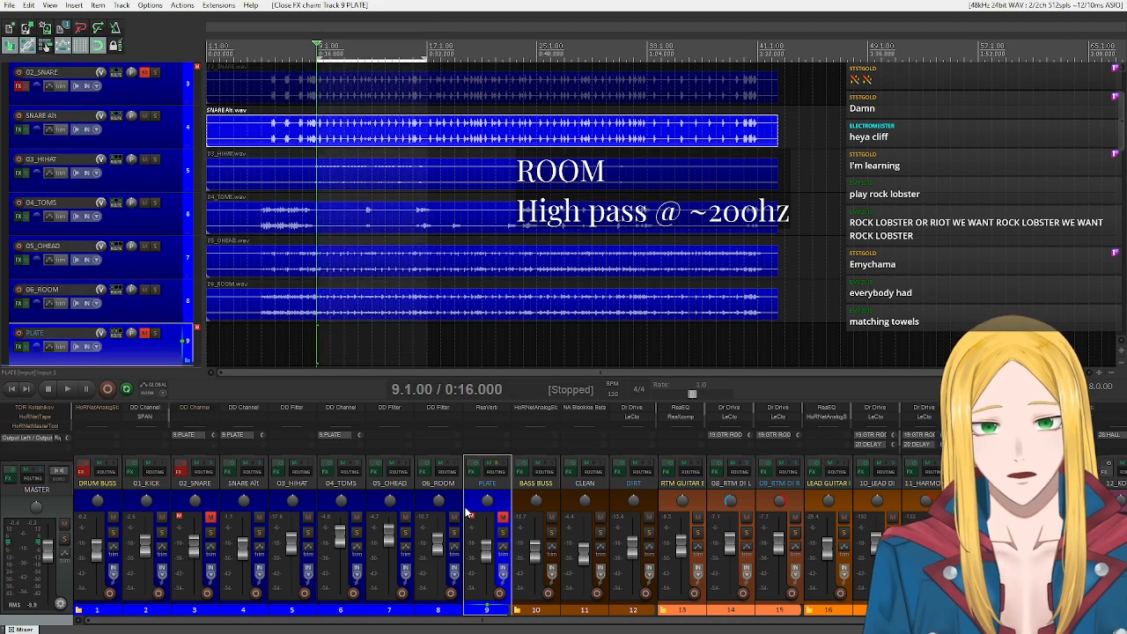
Play the loop in the full mix, unmuting PLATE partway through to compare, and stop playback.
left_click(64, 389)
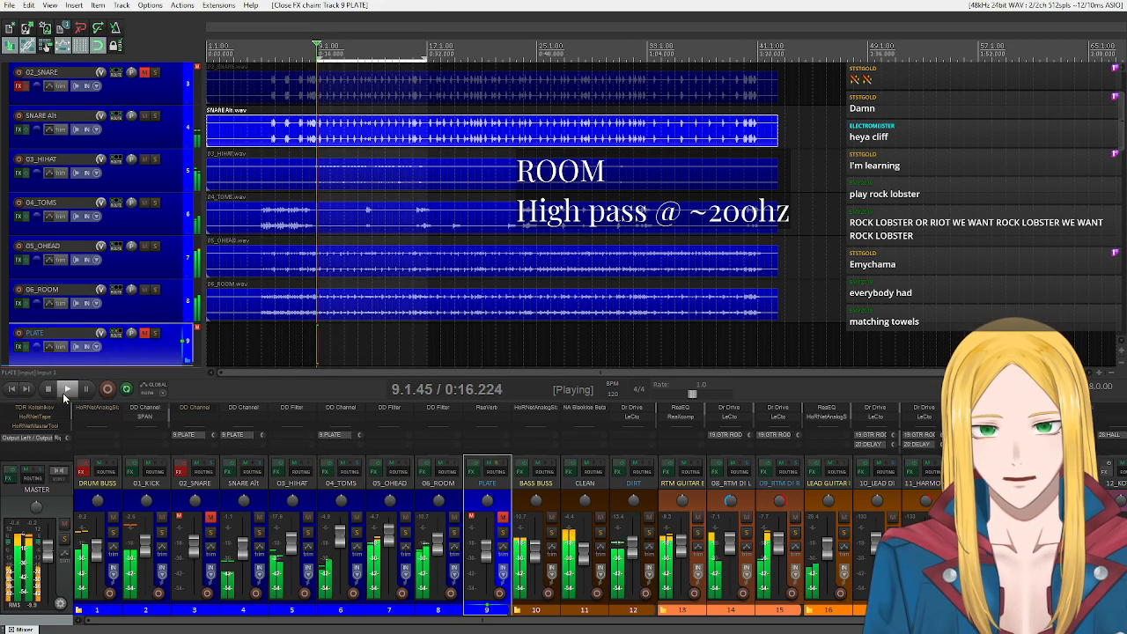
left_click(502, 516)
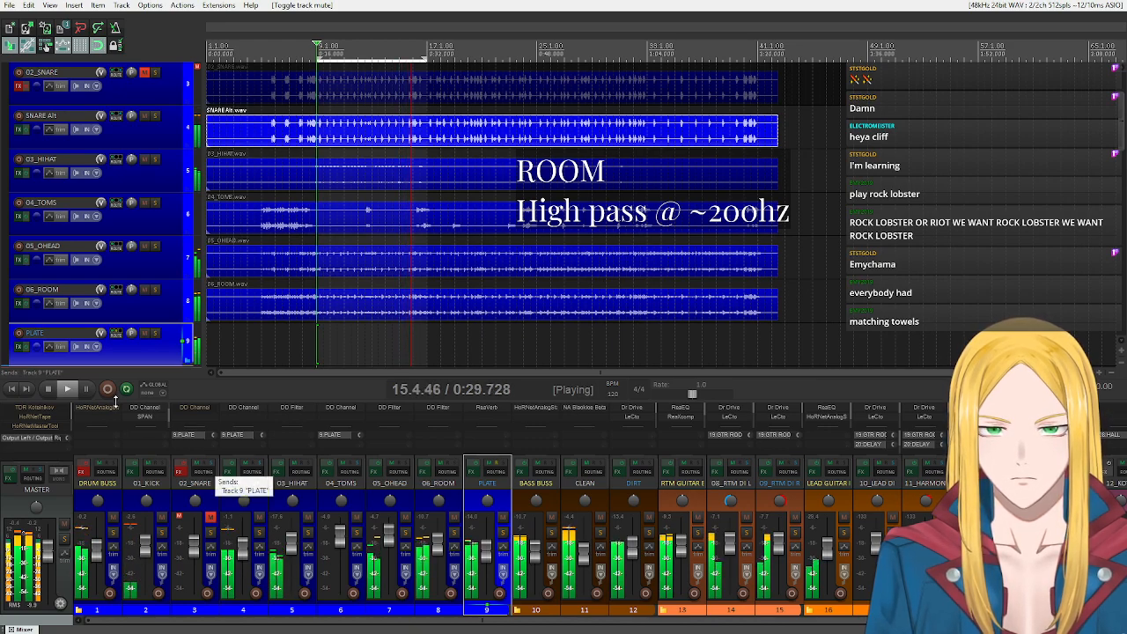
left_click(51, 387)
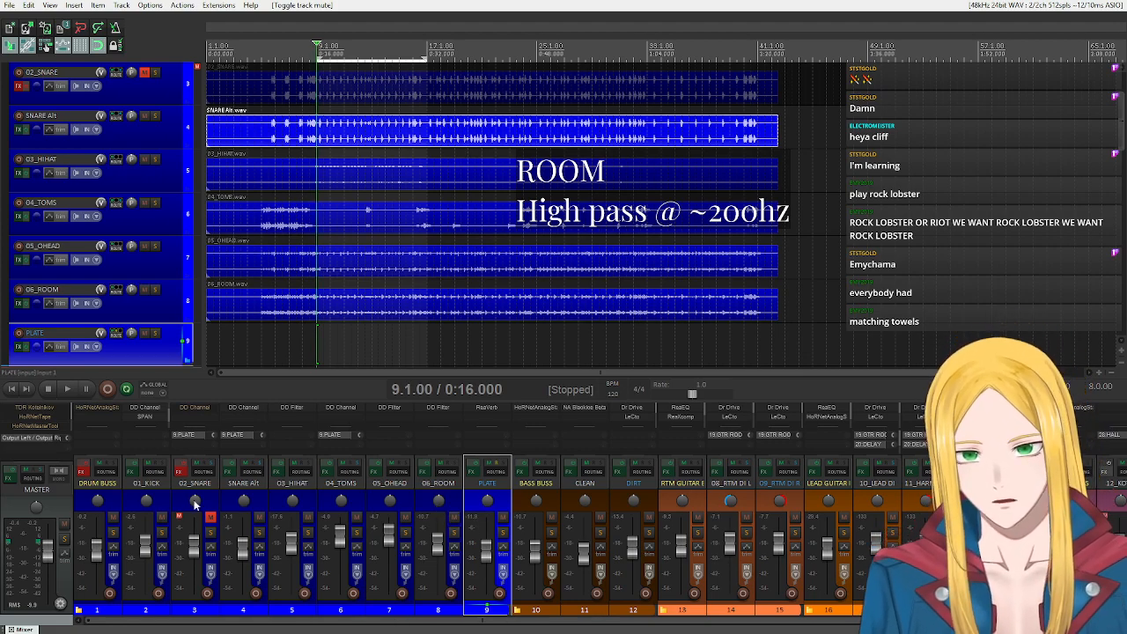
View the HoRNet Analog Stage on DRUM BUSS, close its window and solo DRUM BUSS.
left_click(113, 503)
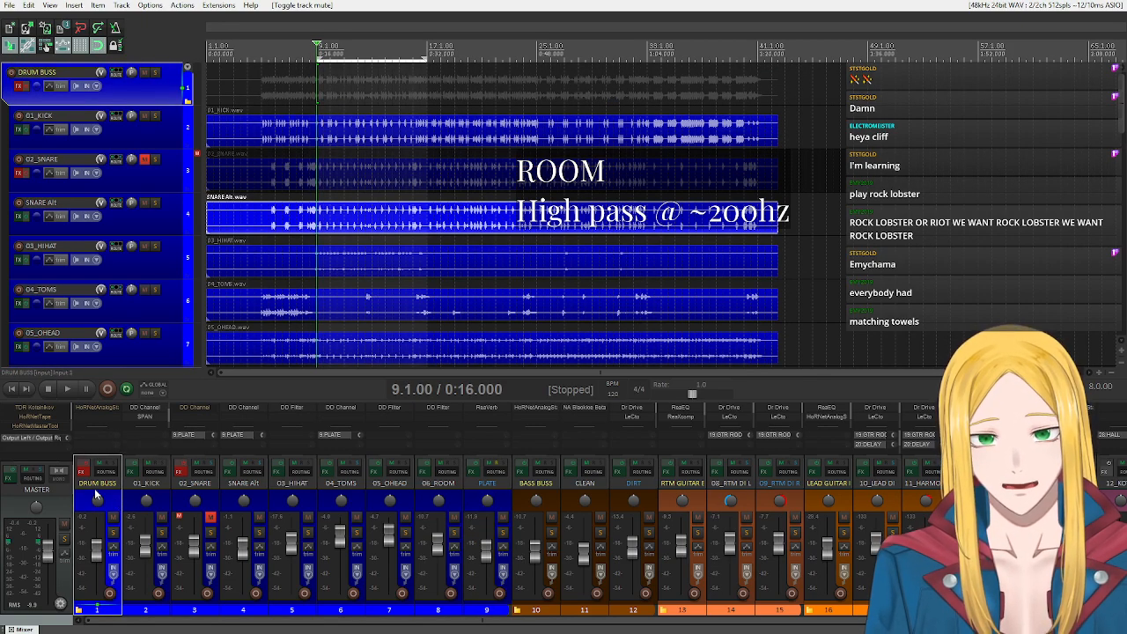
left_click(85, 473)
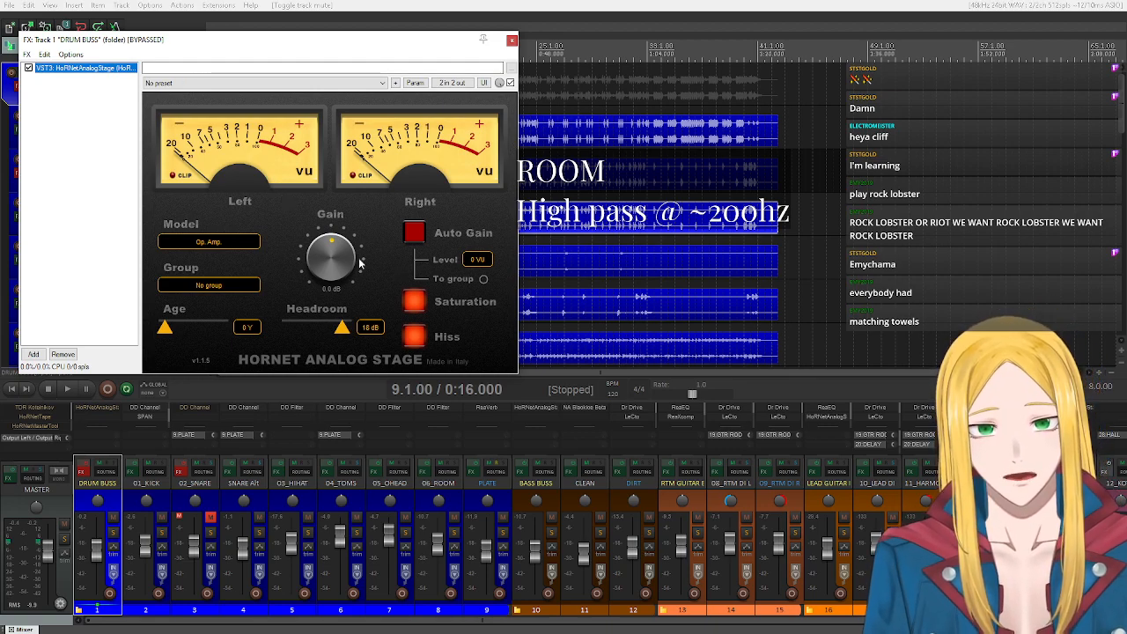
left_click(511, 40)
left_click(155, 73)
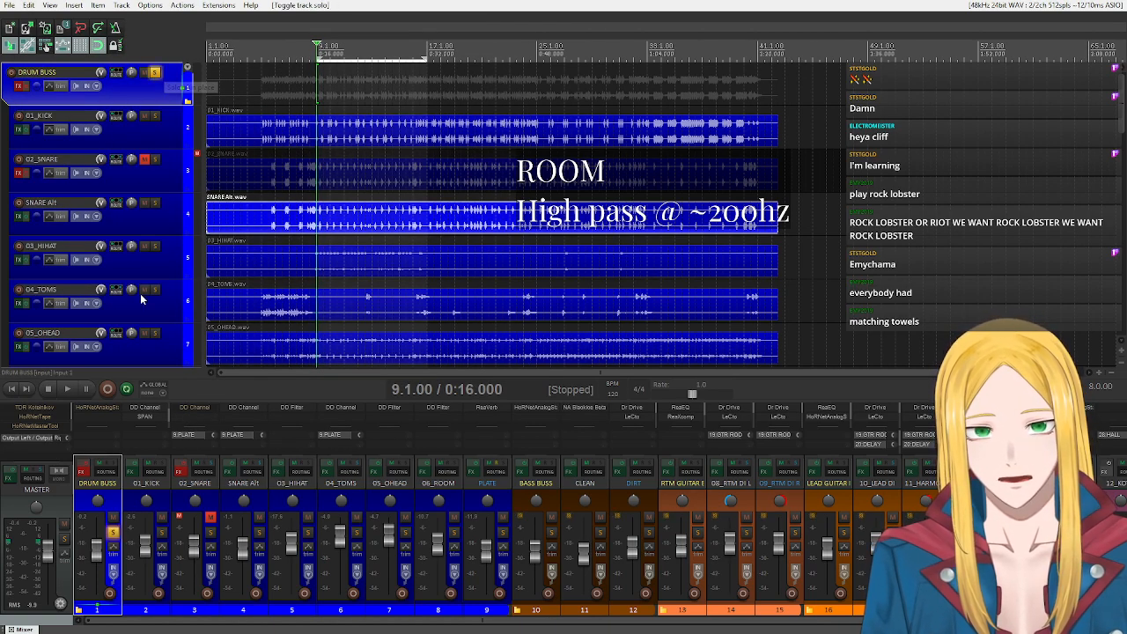
Play the loop with DRUM BUSS soloed, enabling its effects partway through to compare, and stop playback.
left_click(70, 392)
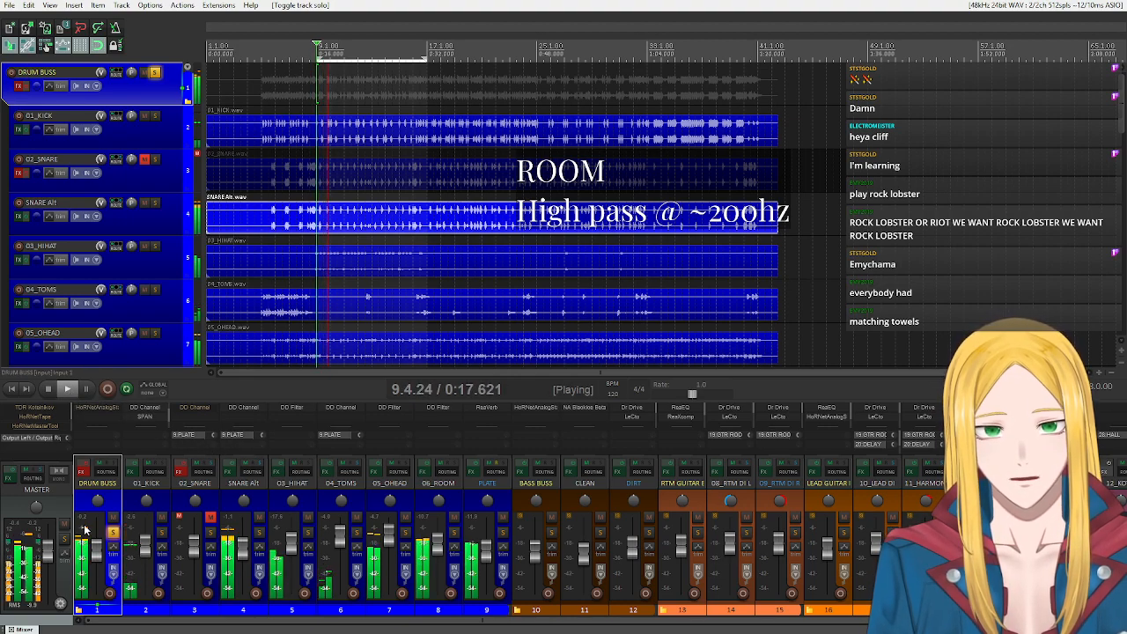
left_click(84, 466)
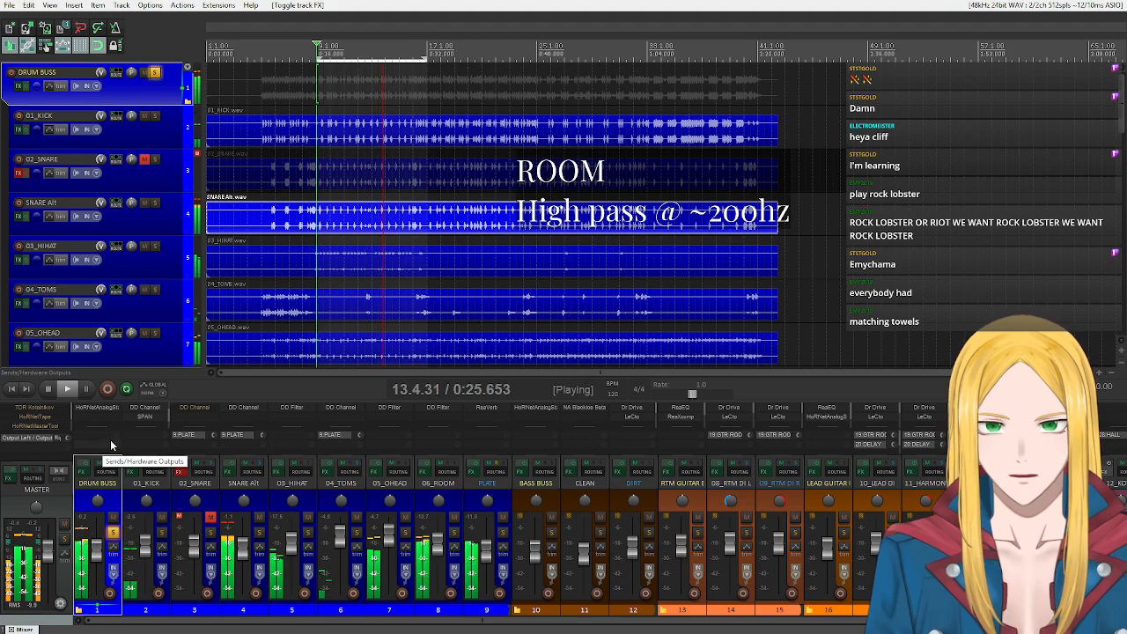
left_click(47, 388)
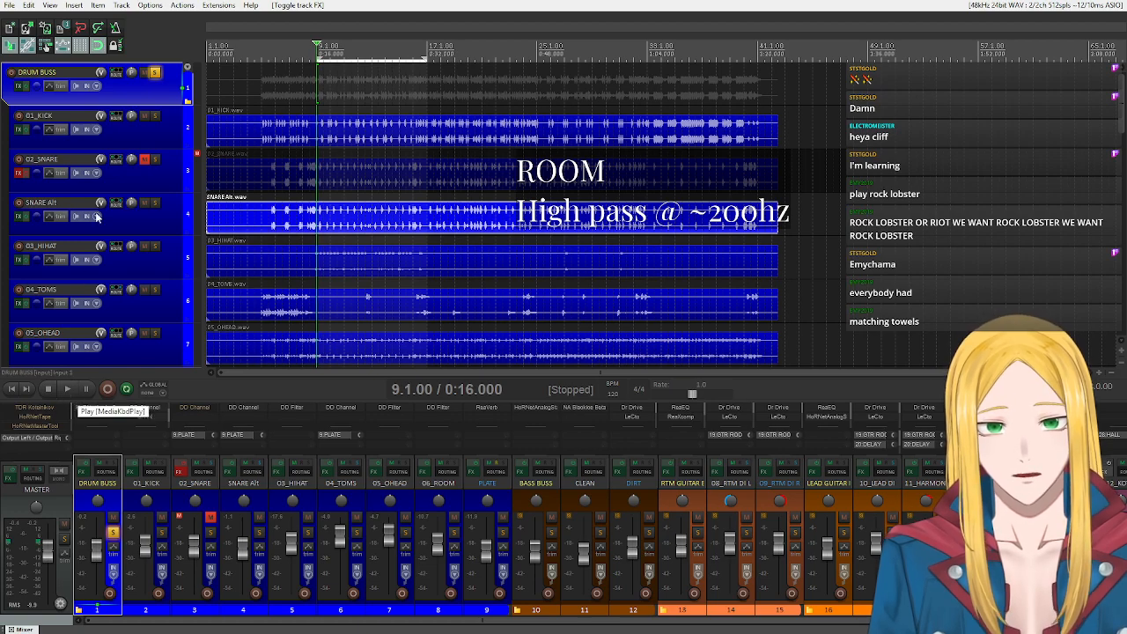
Bypass DRUM BUSS effects, unsolo the track and play the full mix, re-enabling the effects partway through before stopping.
left_click(27, 87)
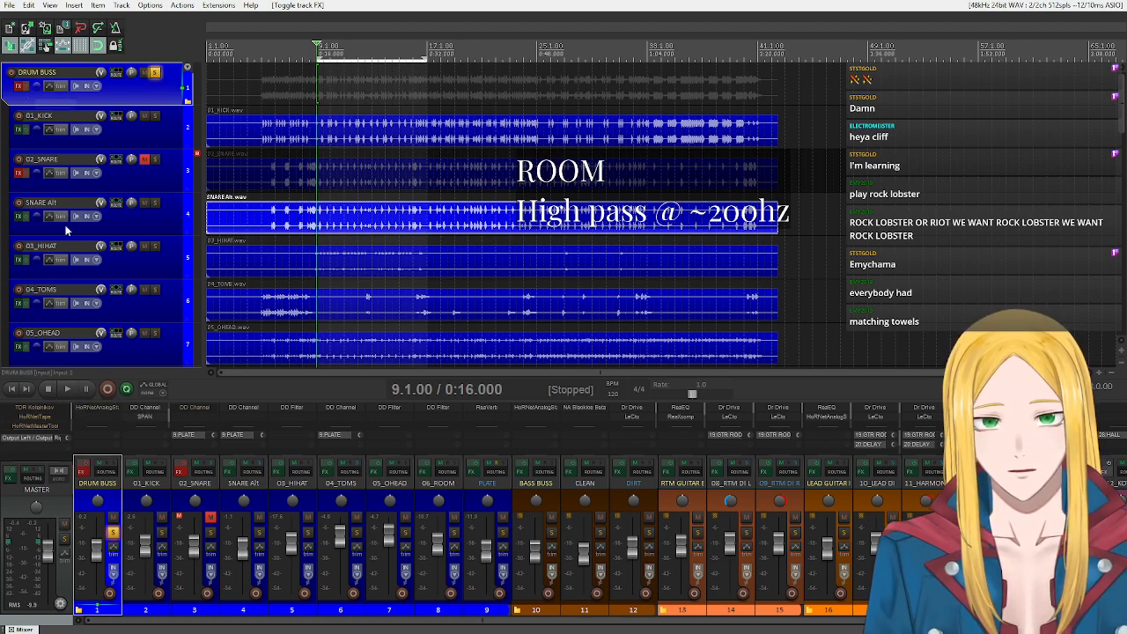
left_click(156, 73)
left_click(79, 388)
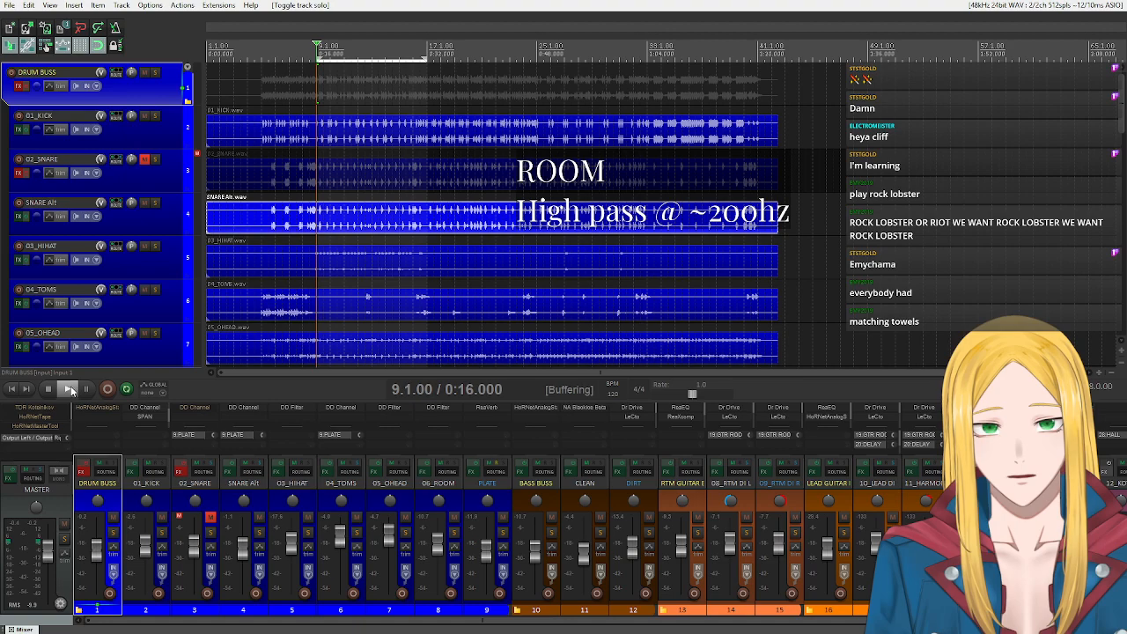
left_click(24, 85)
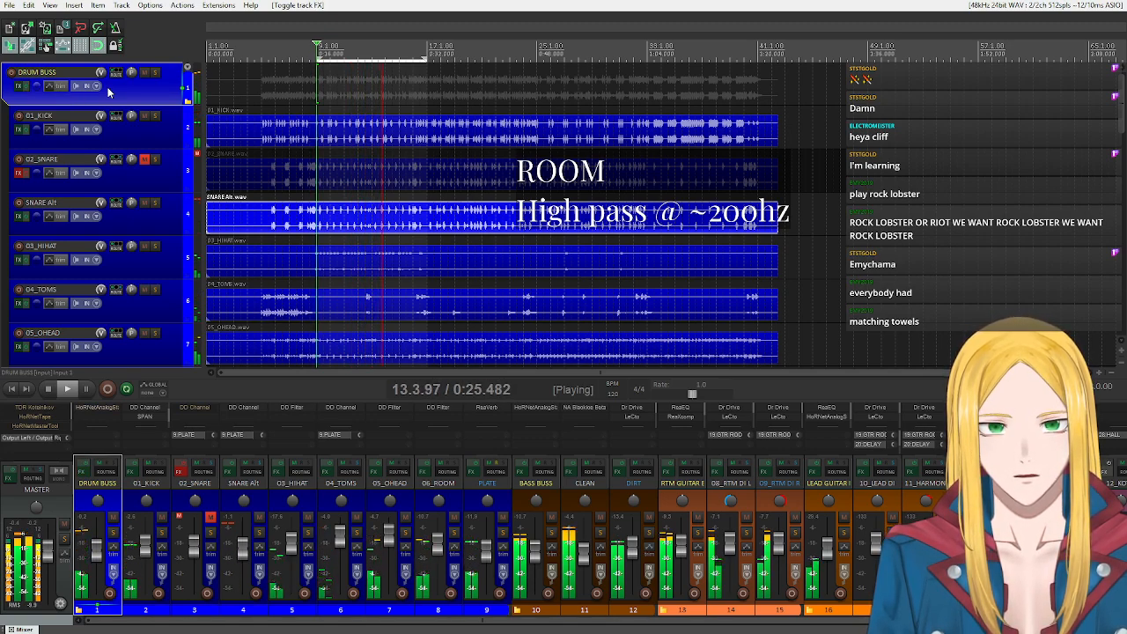
left_click(49, 389)
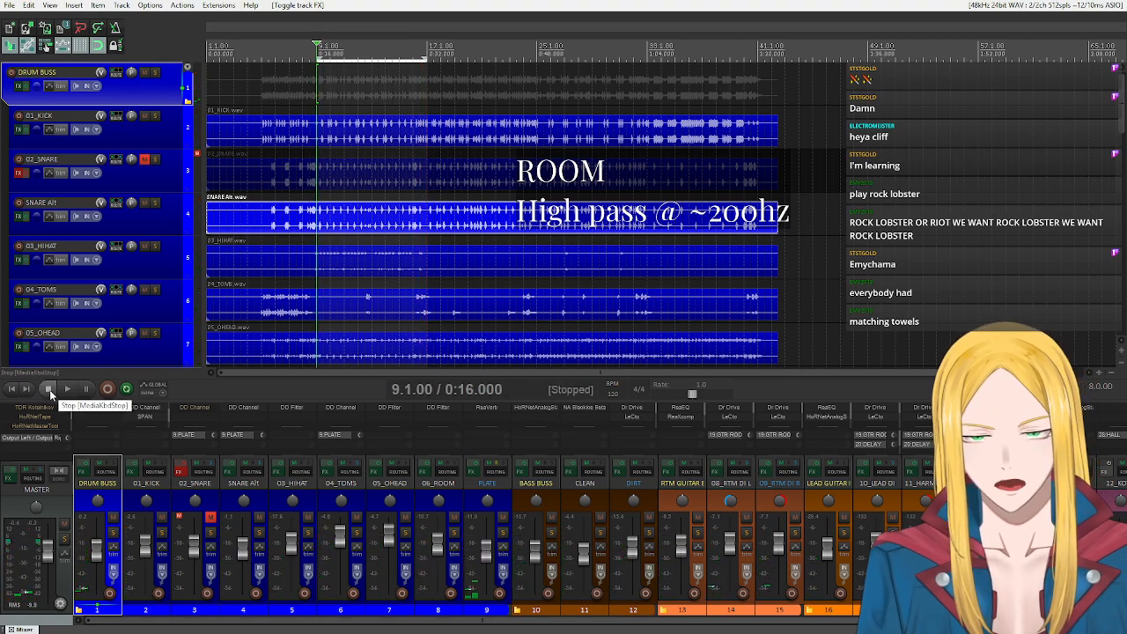
left_click(132, 177)
left_click(158, 221)
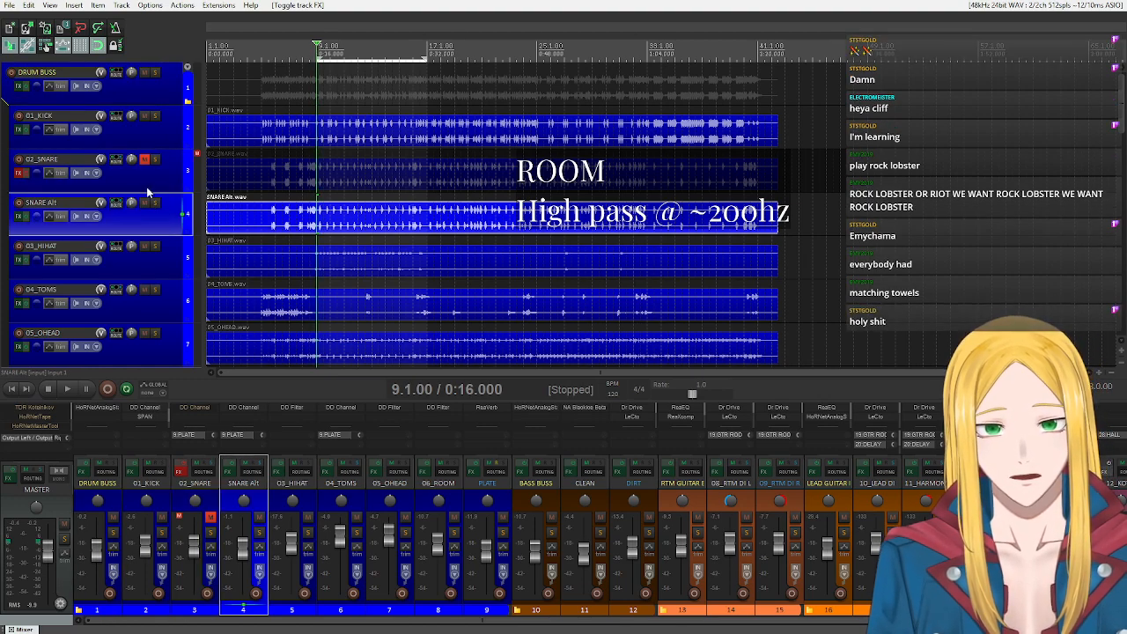
left_click(148, 187)
left_click(172, 231)
left_click(150, 176)
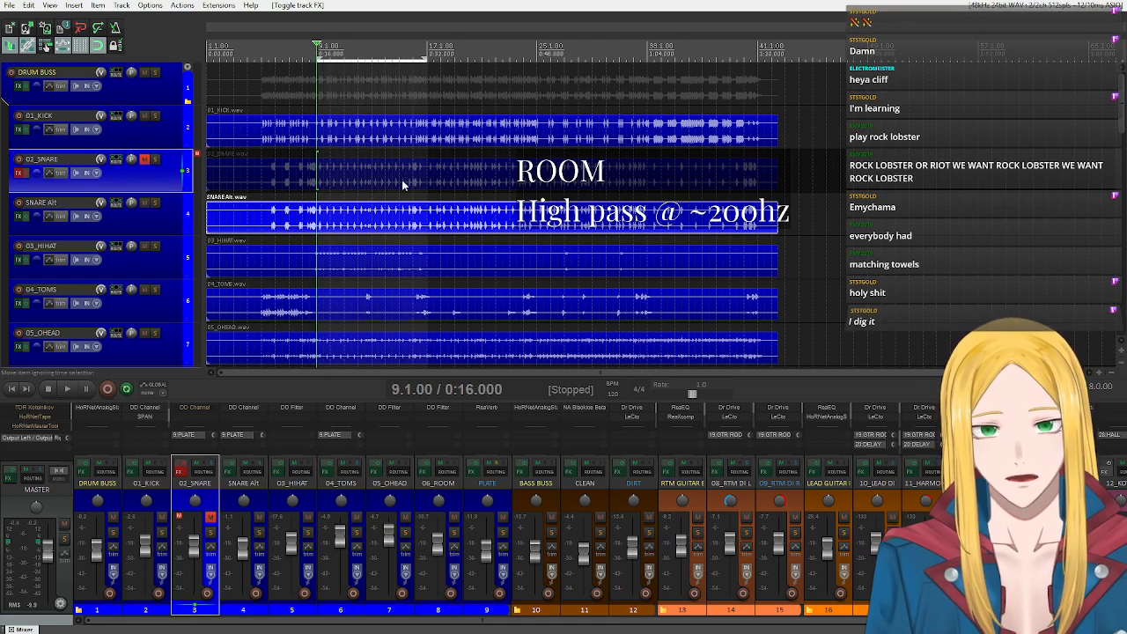
left_click(136, 230)
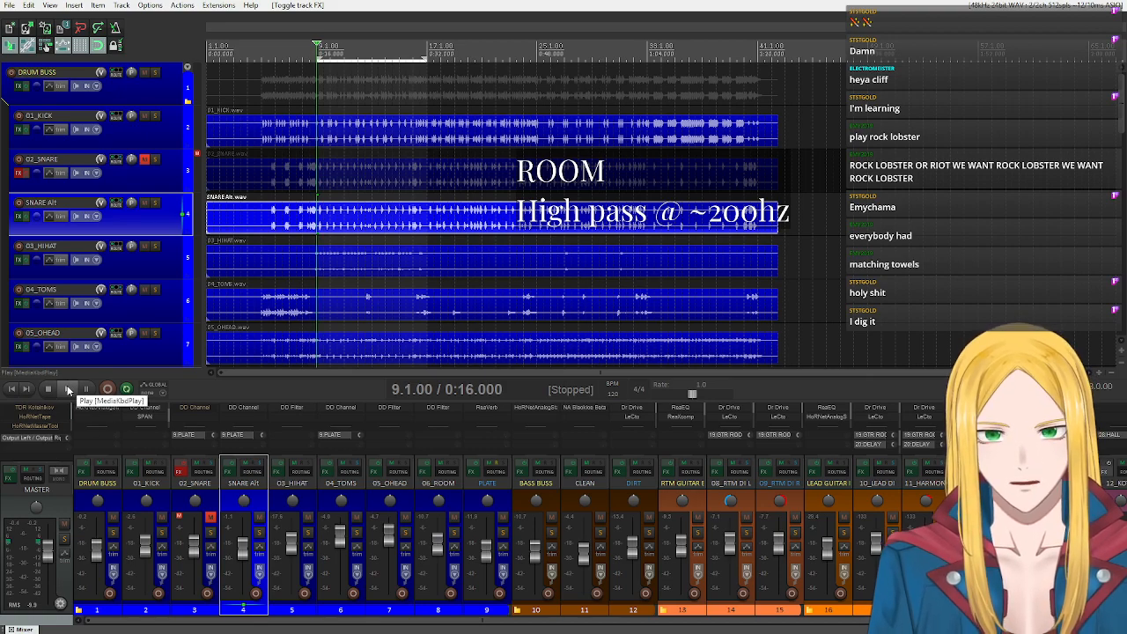
Unmute 02_SNARE, mute SNARE Alt and play the loop, enabling the 02_SNARE effects during playback.
left_click(144, 160)
left_click(145, 203)
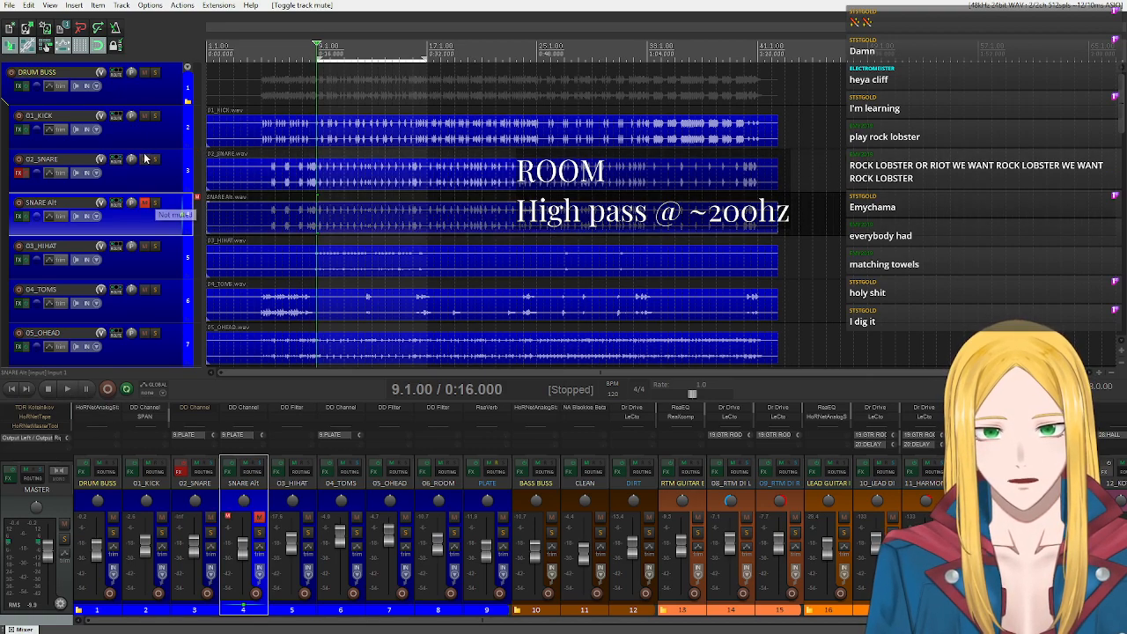
left_click(70, 387)
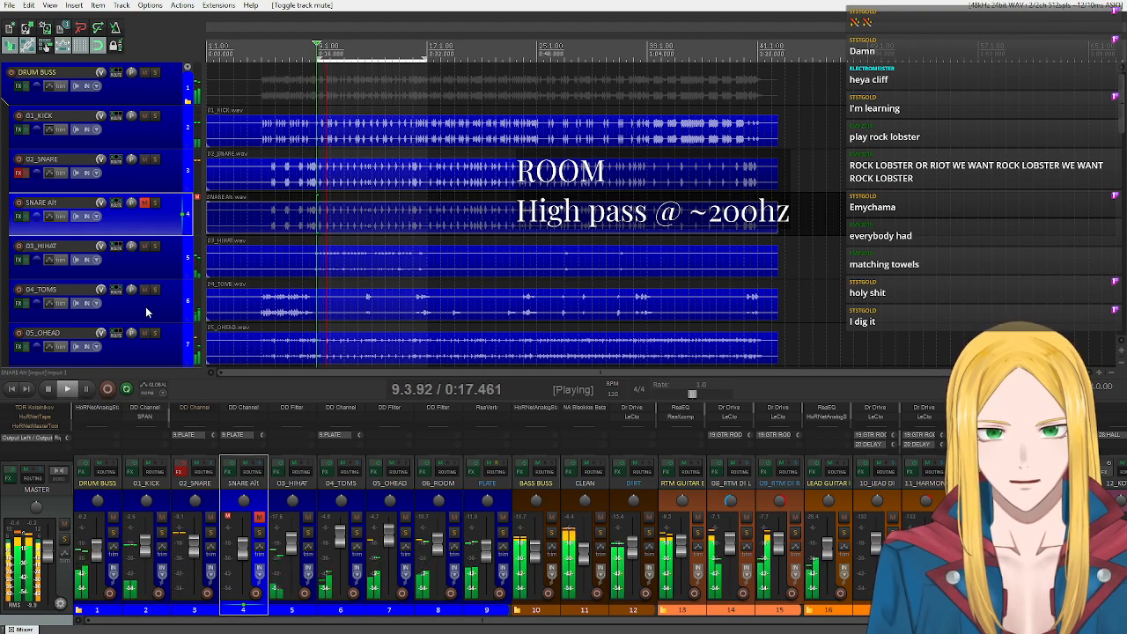
left_click(182, 465)
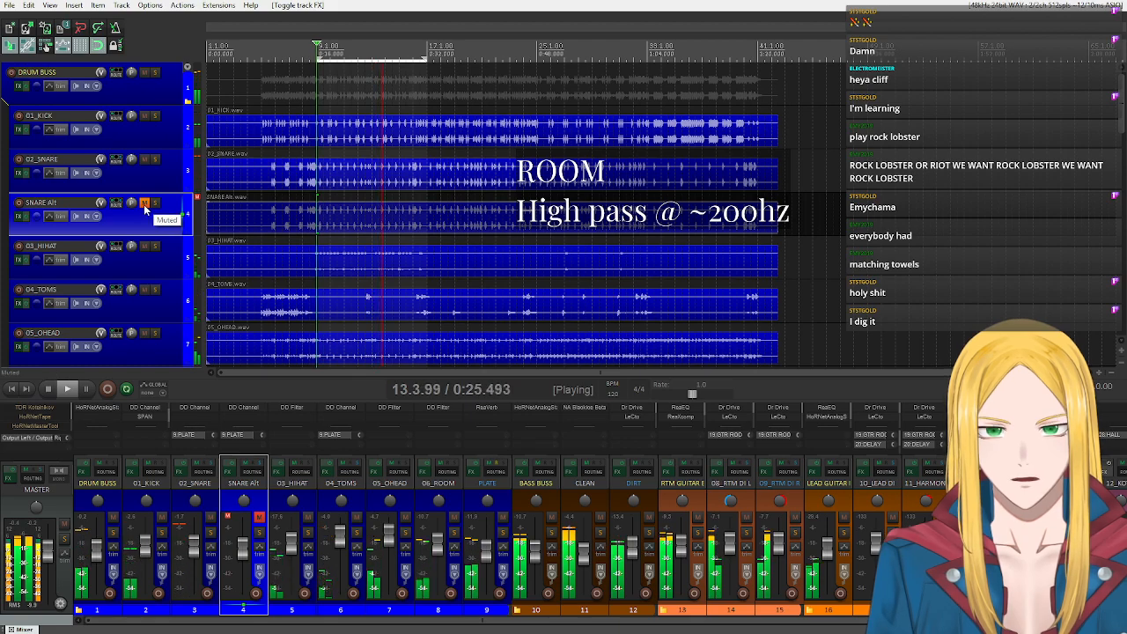
Alternate the mutes of 02_SNARE and SNARE Alt during playback to compare them, leave only 02_SNARE muted and stop.
left_click(144, 159)
left_click(145, 202)
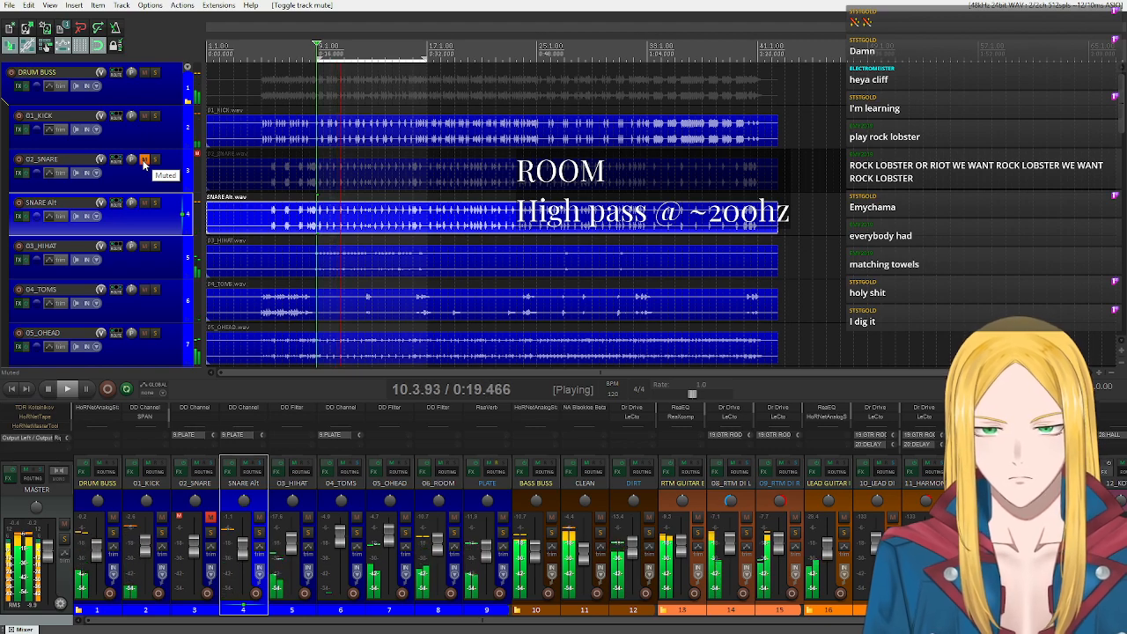
left_click(144, 162)
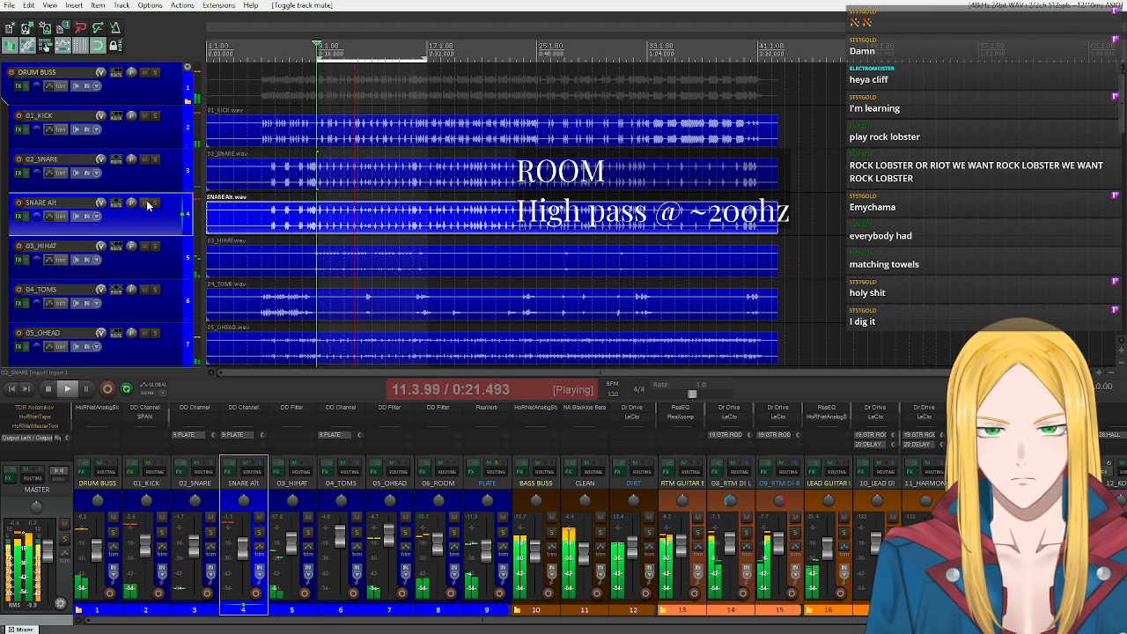
left_click(144, 203)
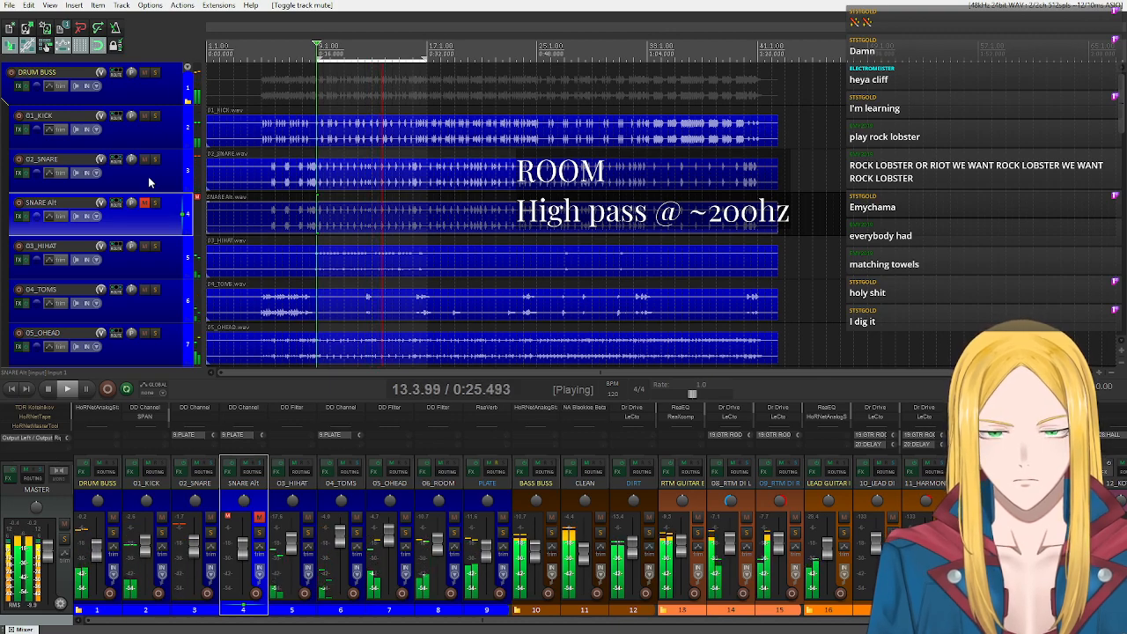
left_click(144, 203)
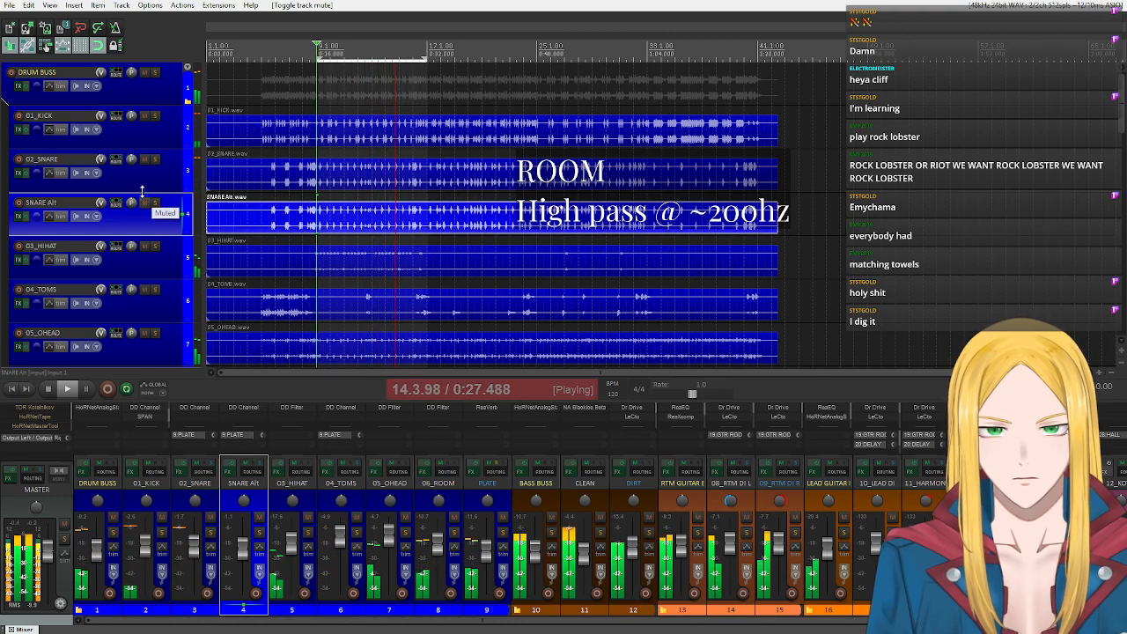
left_click(144, 158)
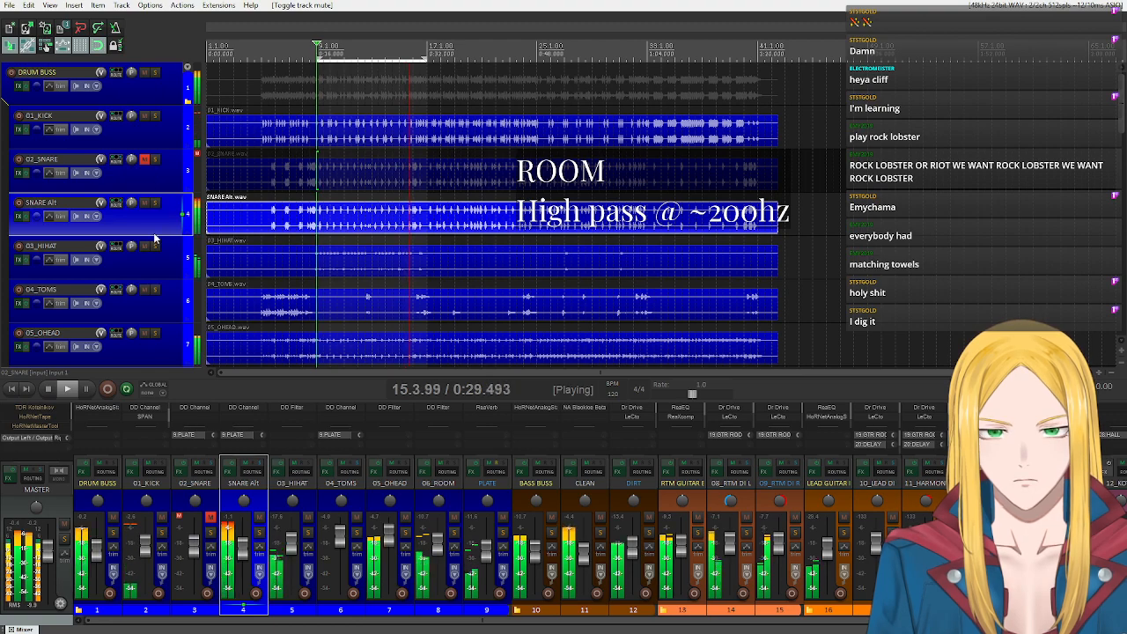
left_click(49, 389)
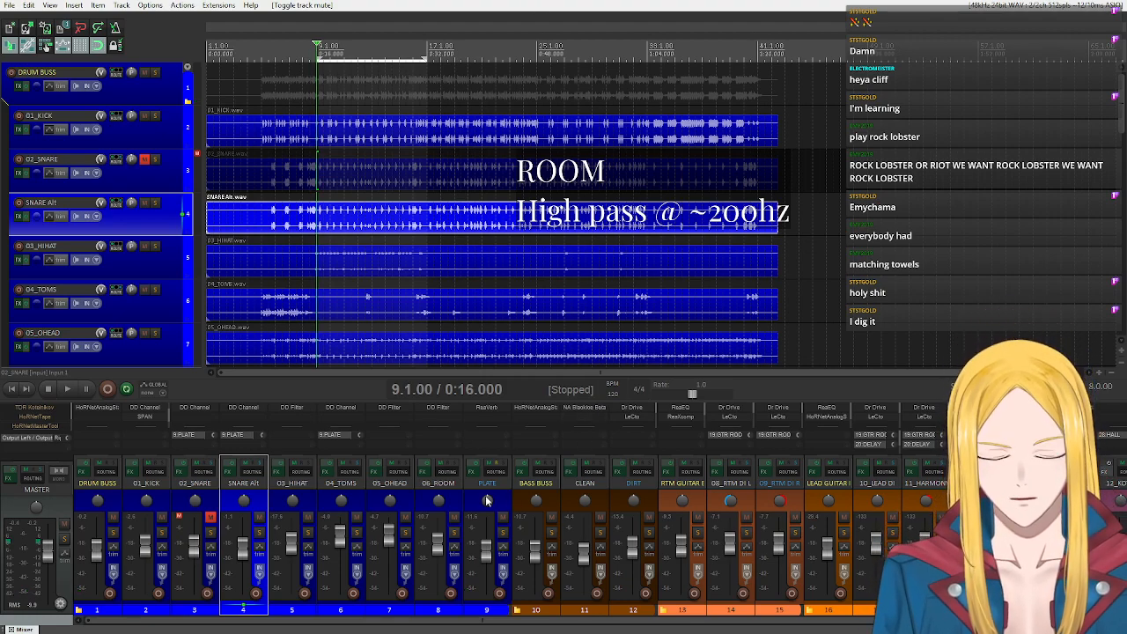
left_click(446, 496)
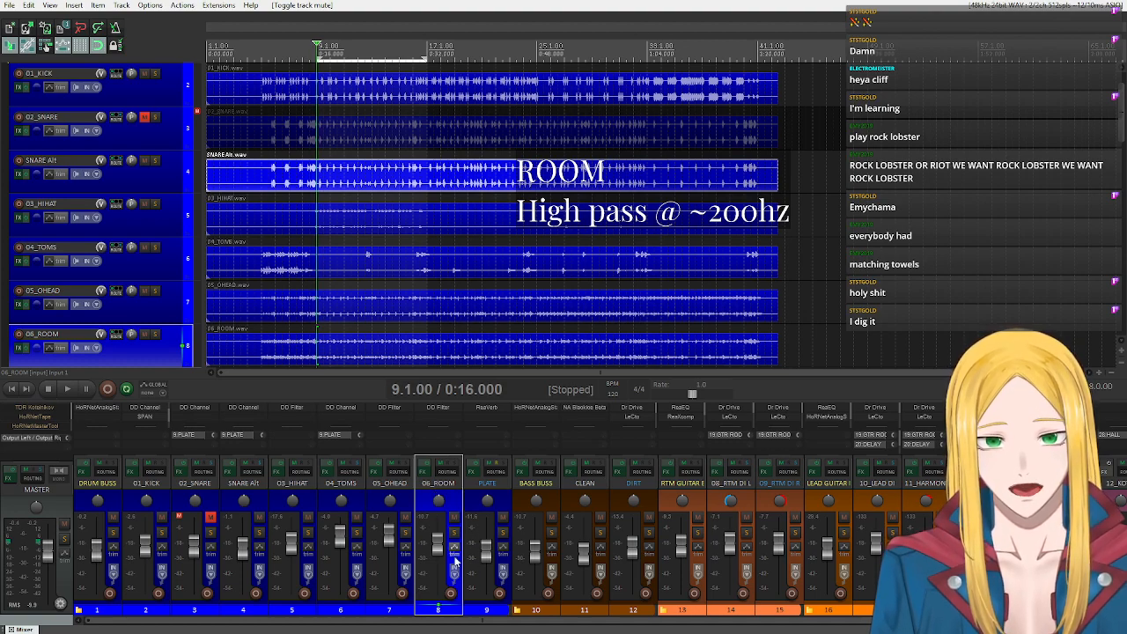
left_click(211, 508)
left_click(458, 503)
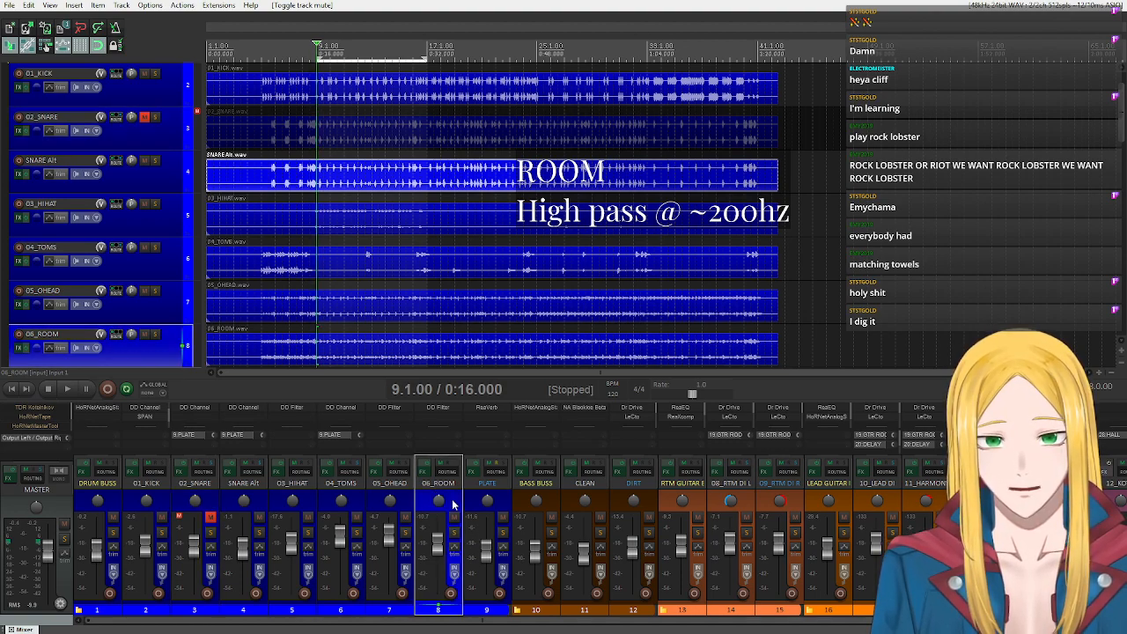
left_click(251, 502)
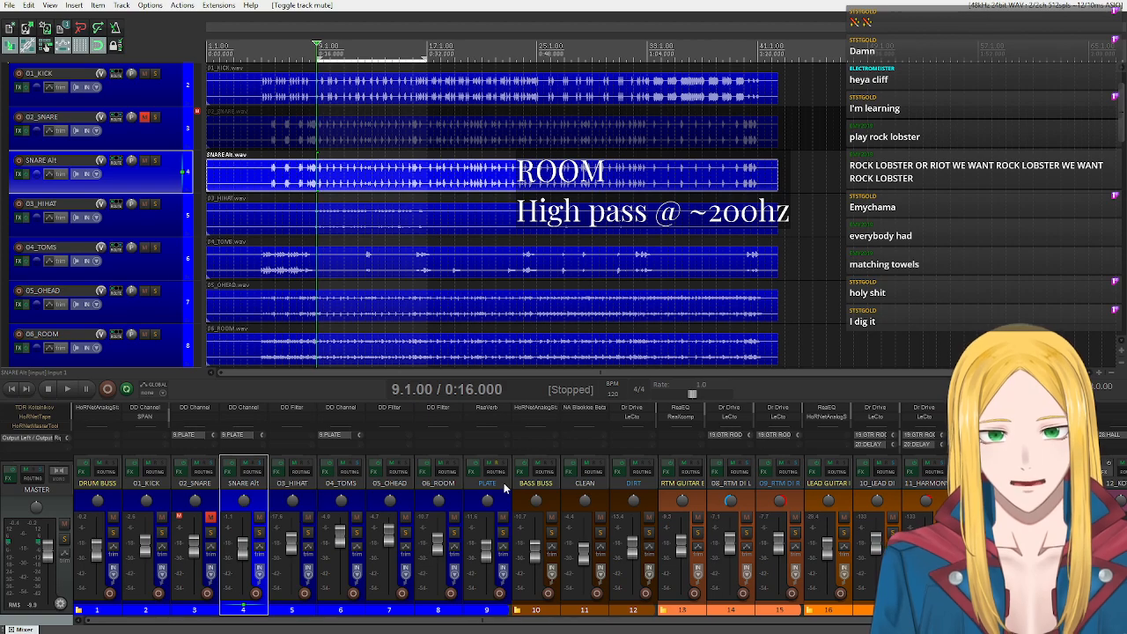
left_click(453, 501)
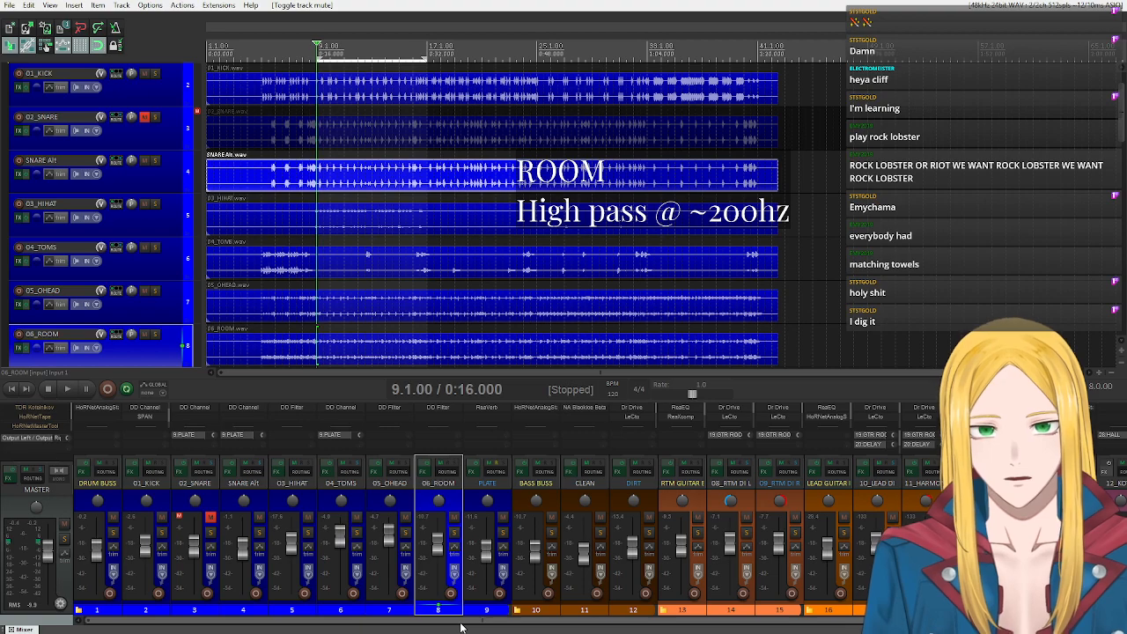
left_click_drag(462, 622, 284, 620)
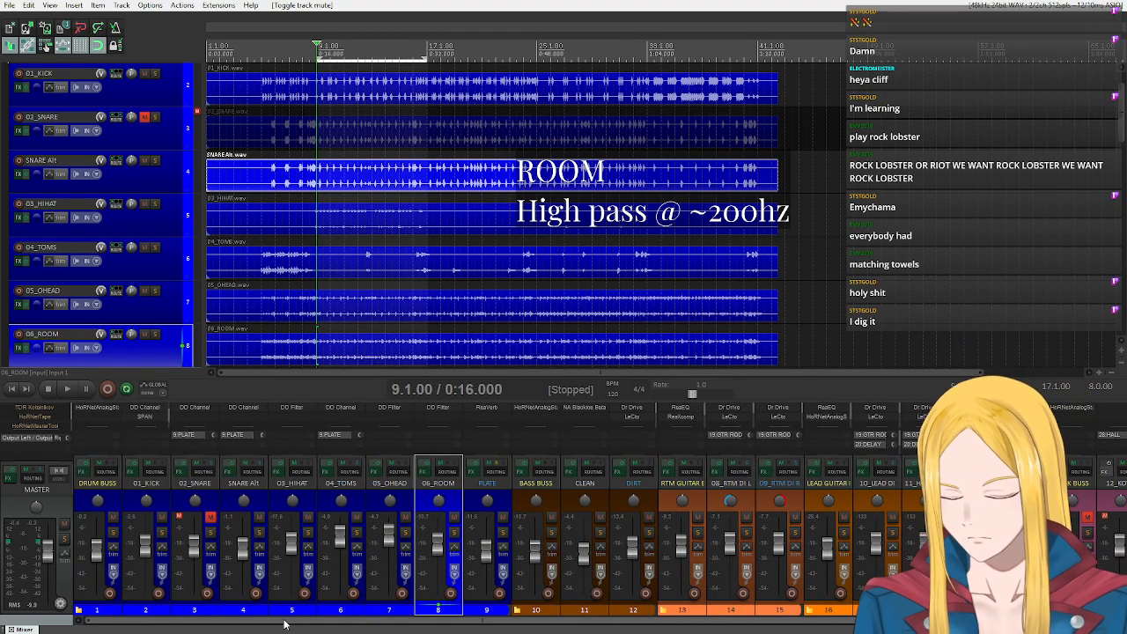
scroll(143, 186, "up", 1)
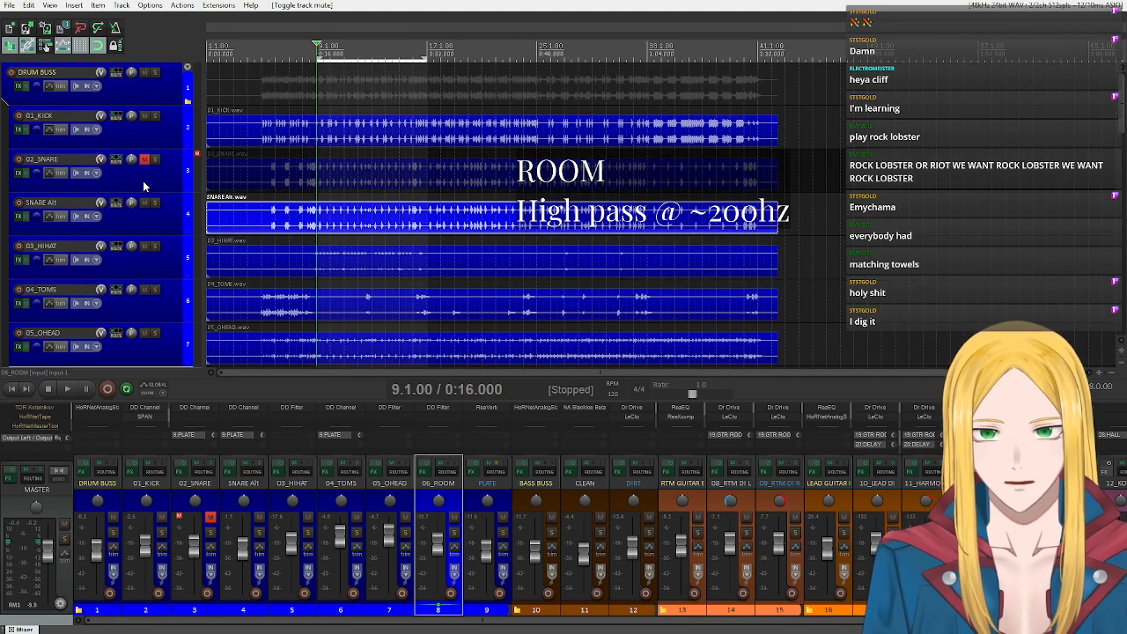
left_click(139, 94)
scroll(146, 249, "down", 5)
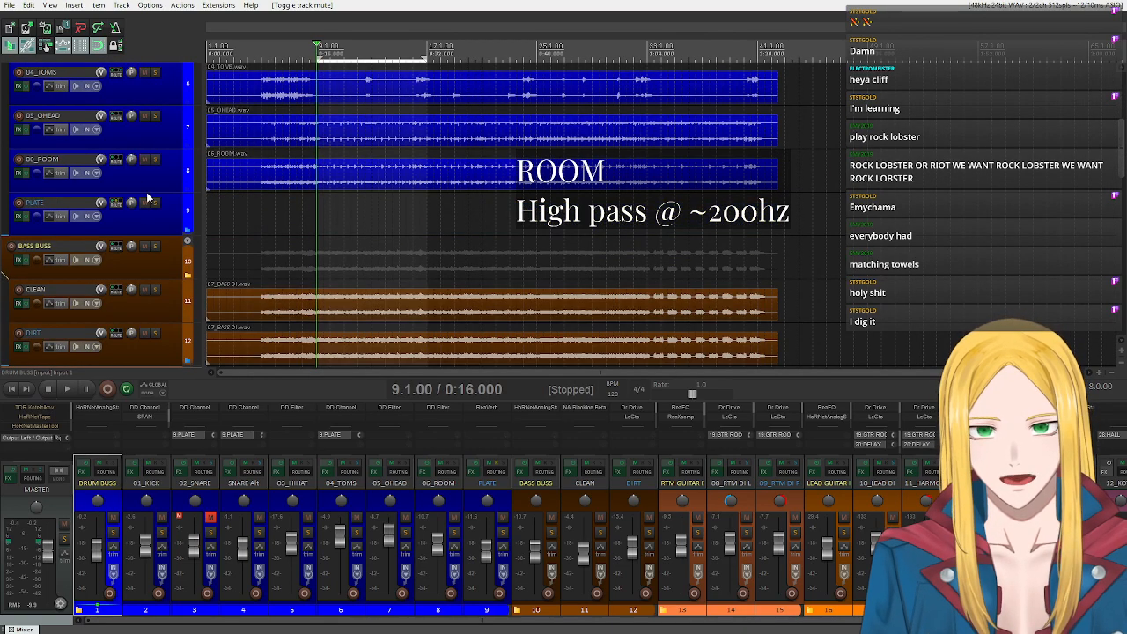
scroll(147, 198, "up", 5)
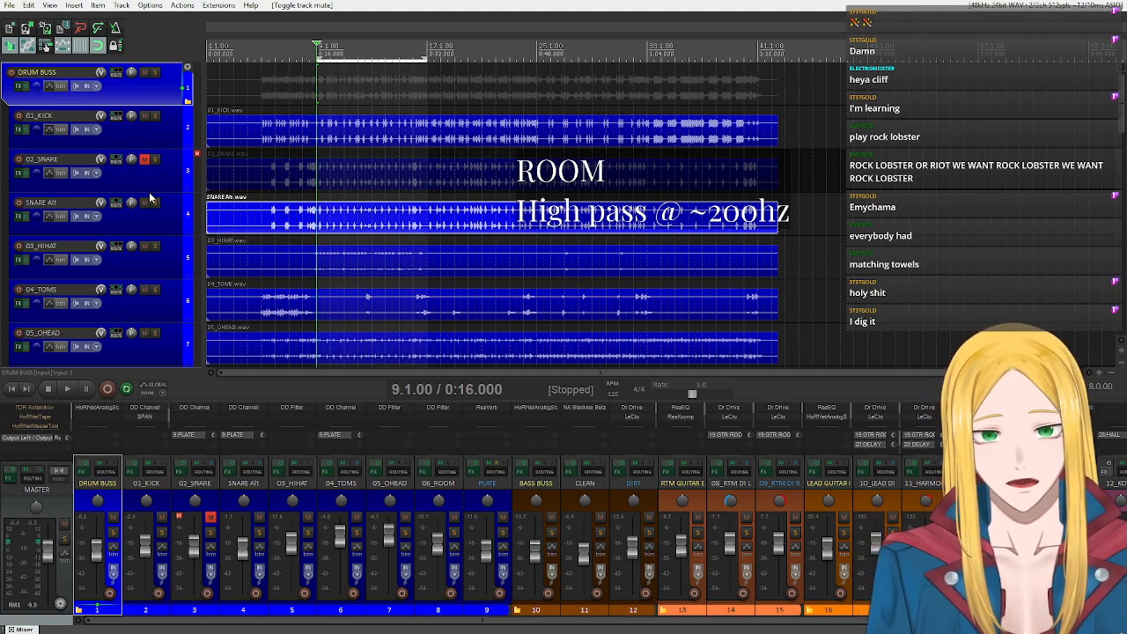
Review the HoRNet Analog Stage on DRUM BUSS and the ReaVerb on PLATE, closing each effect window.
left_click(99, 410)
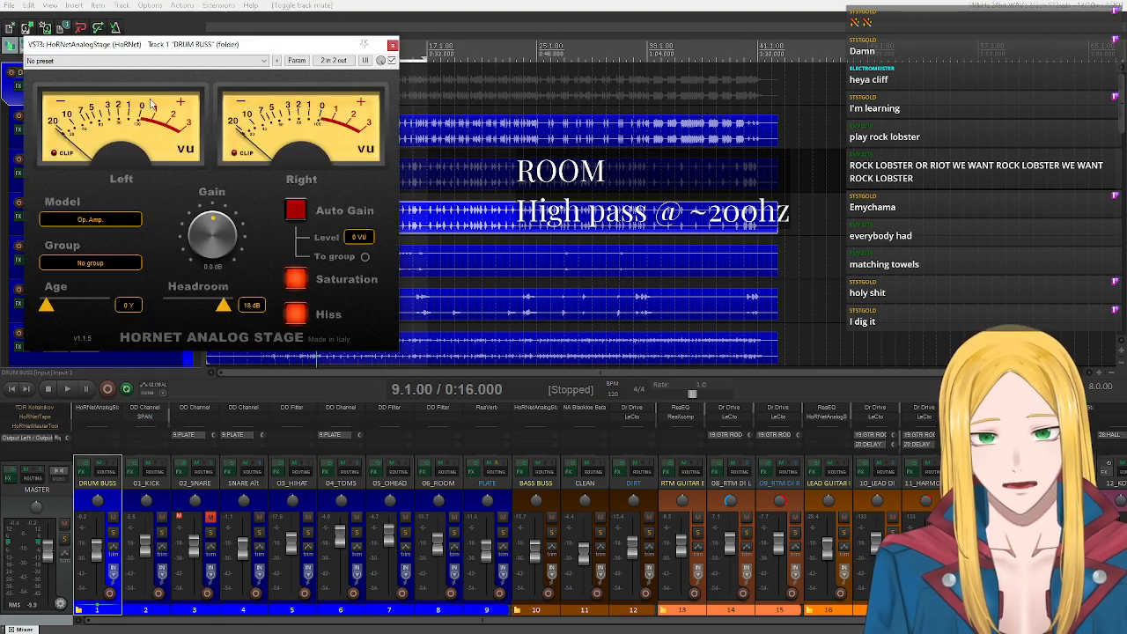
left_click(393, 46)
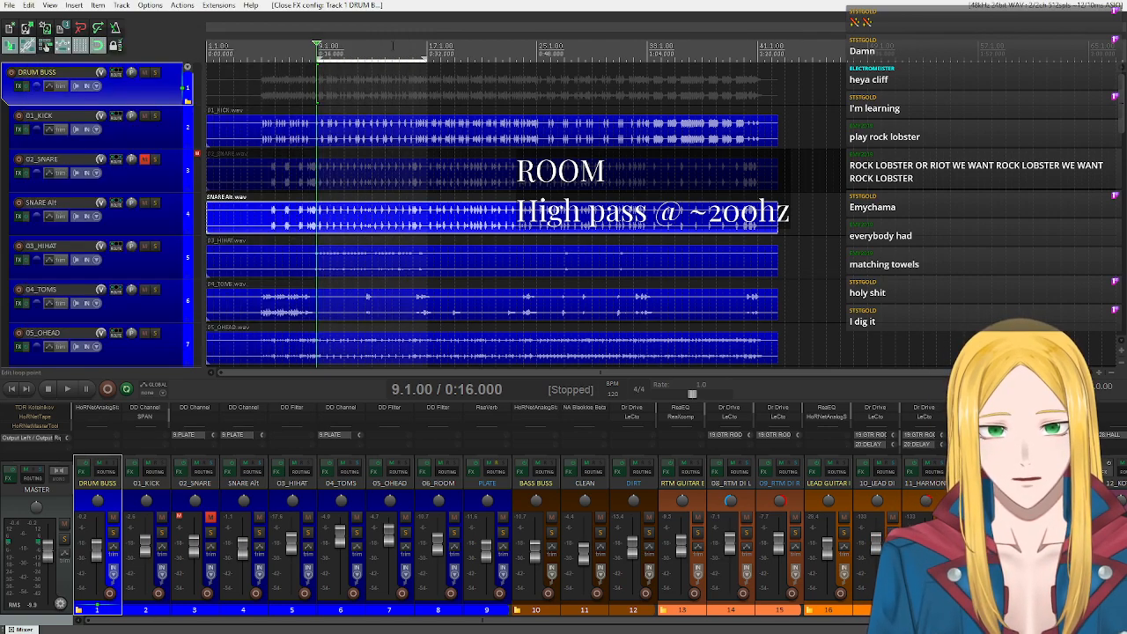
left_click(487, 406)
left_click(88, 185)
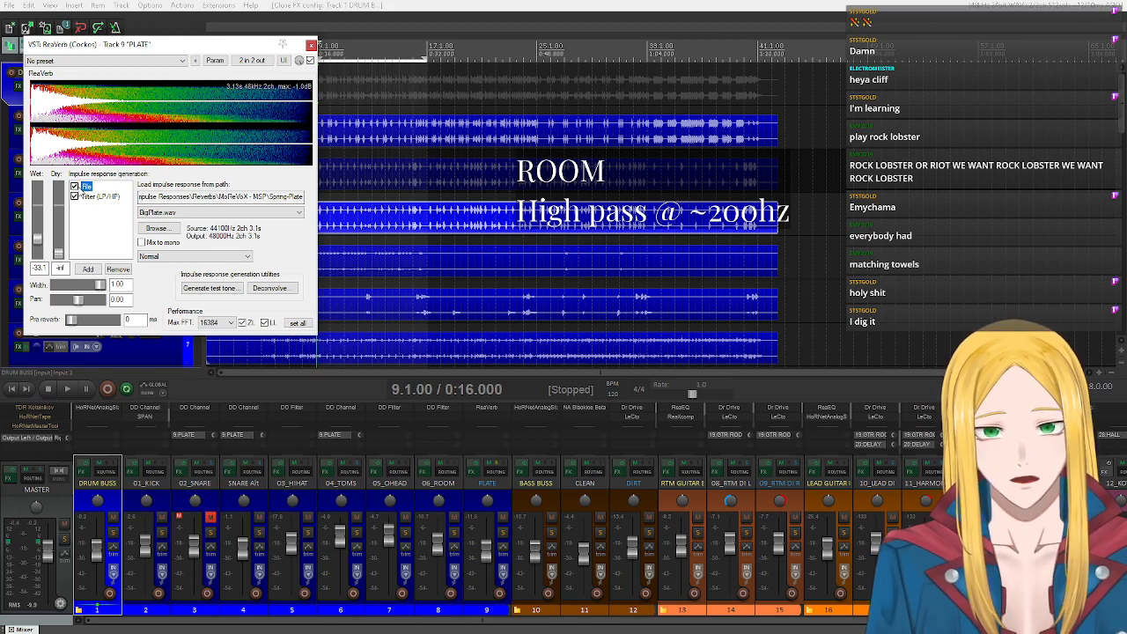
left_click(310, 45)
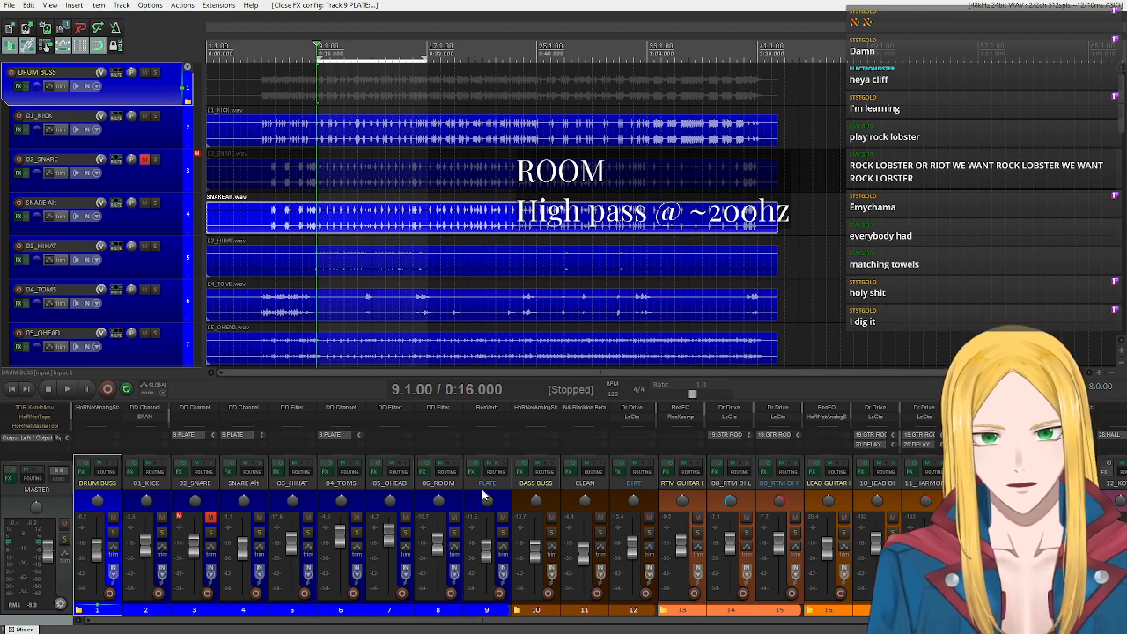
Start a new empty project without saving the changes to the current mix project.
left_click(12, 7)
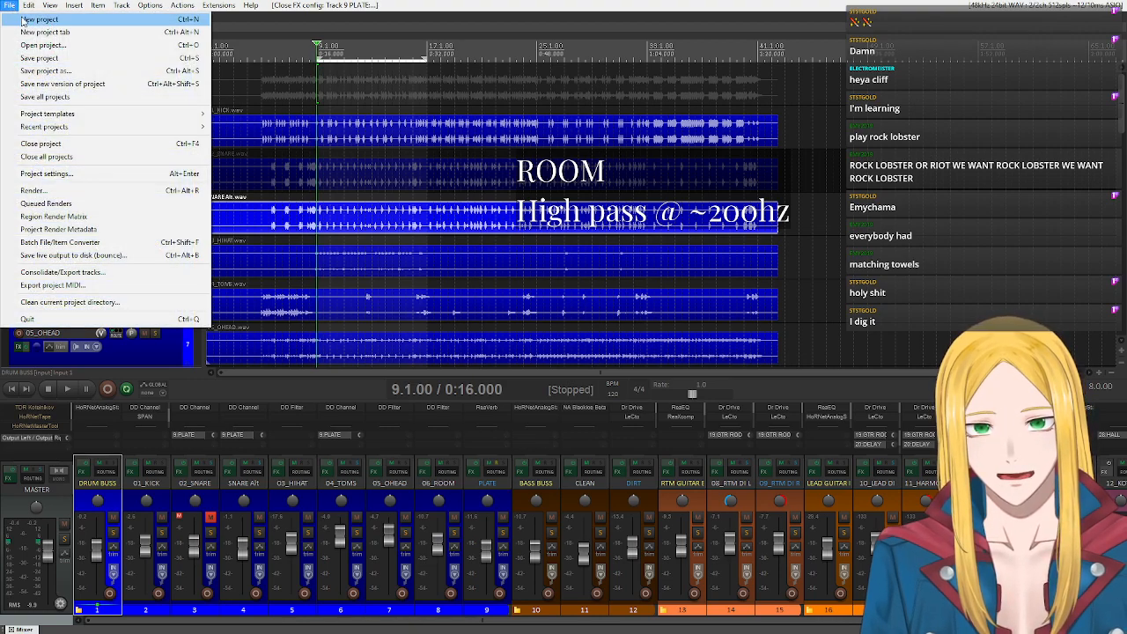
left_click(24, 18)
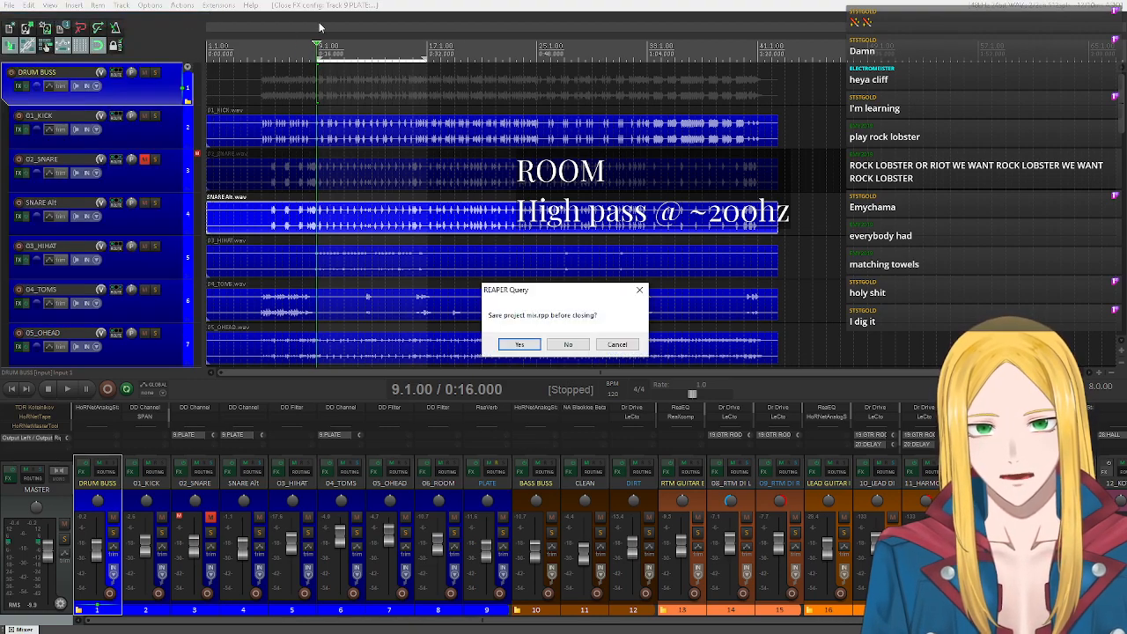
left_click(566, 345)
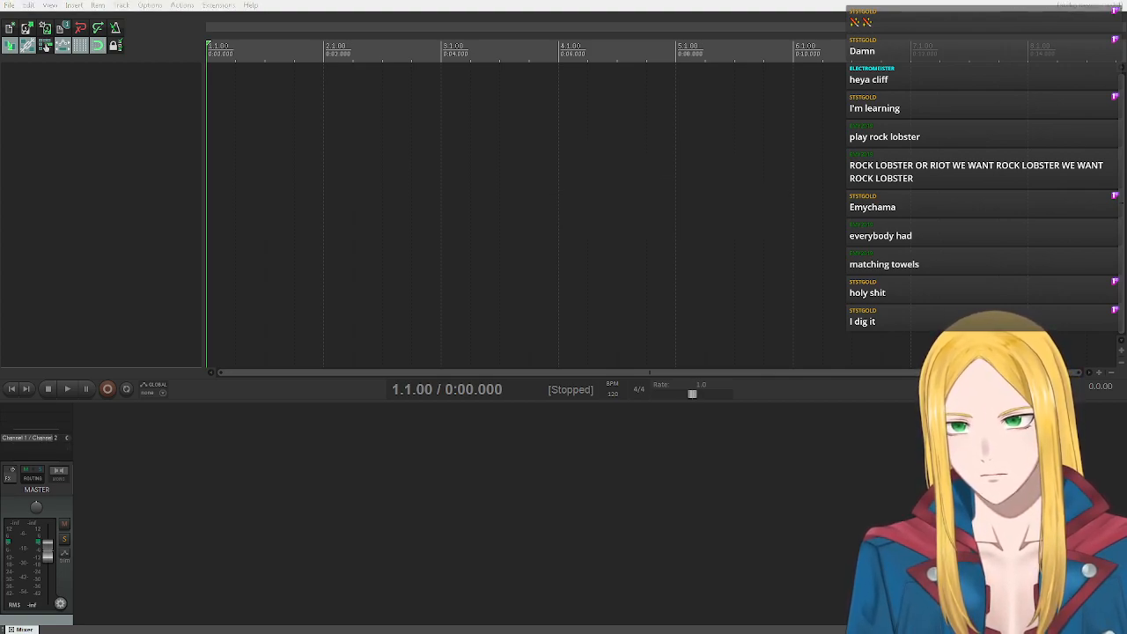
left_click(117, 151)
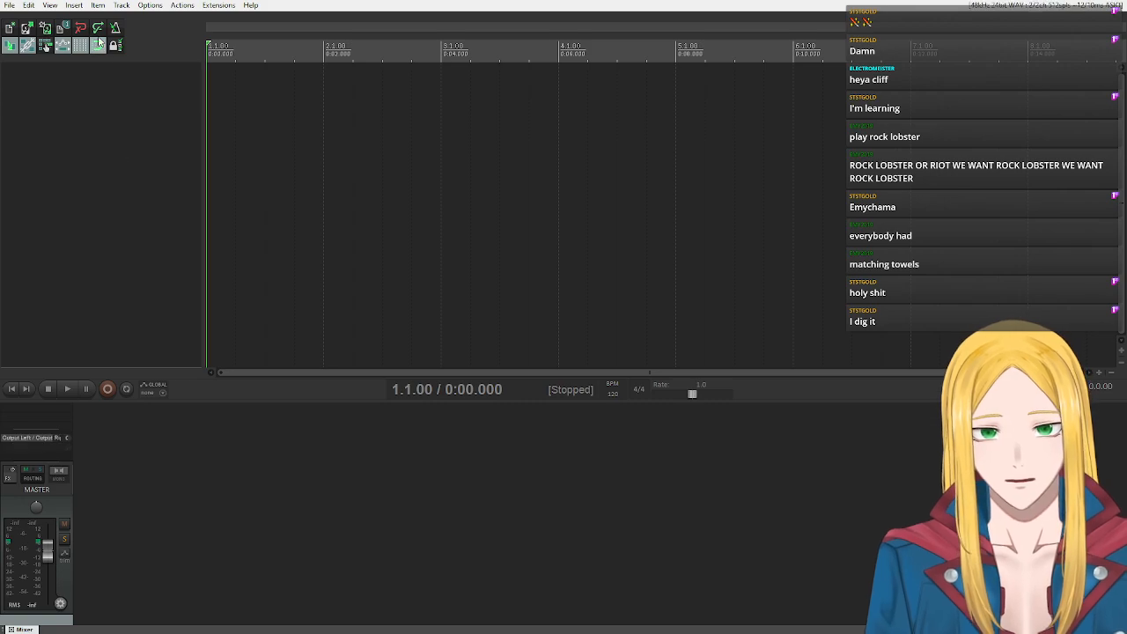
Insert the free metal drums track template and look through its tracks.
left_click(74, 5)
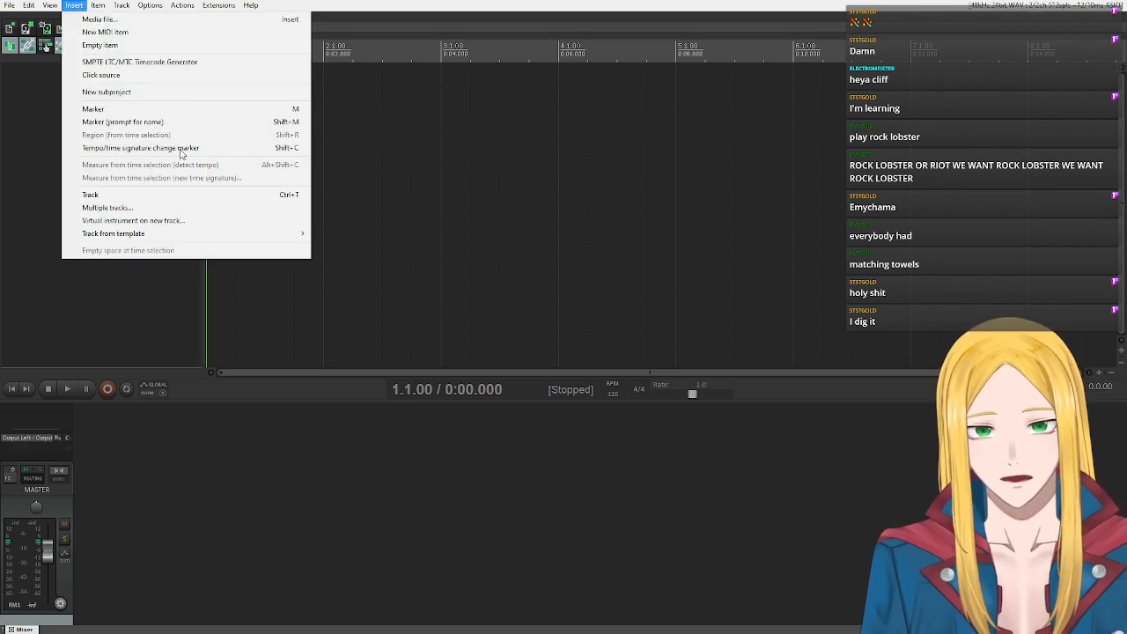
mouse_move(201, 234)
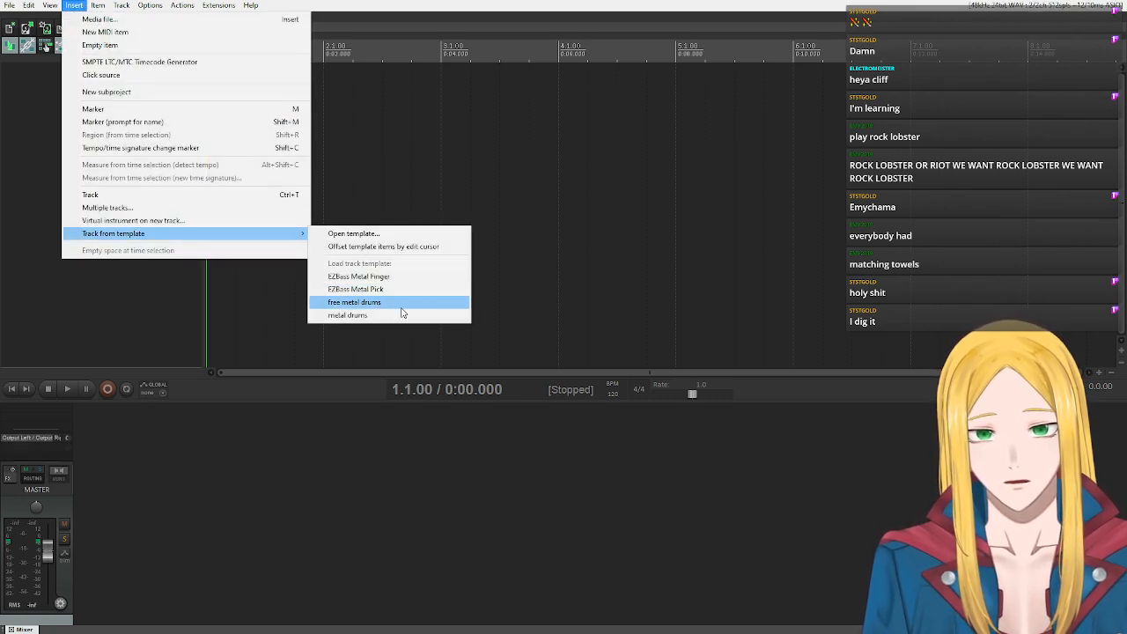
left_click(381, 304)
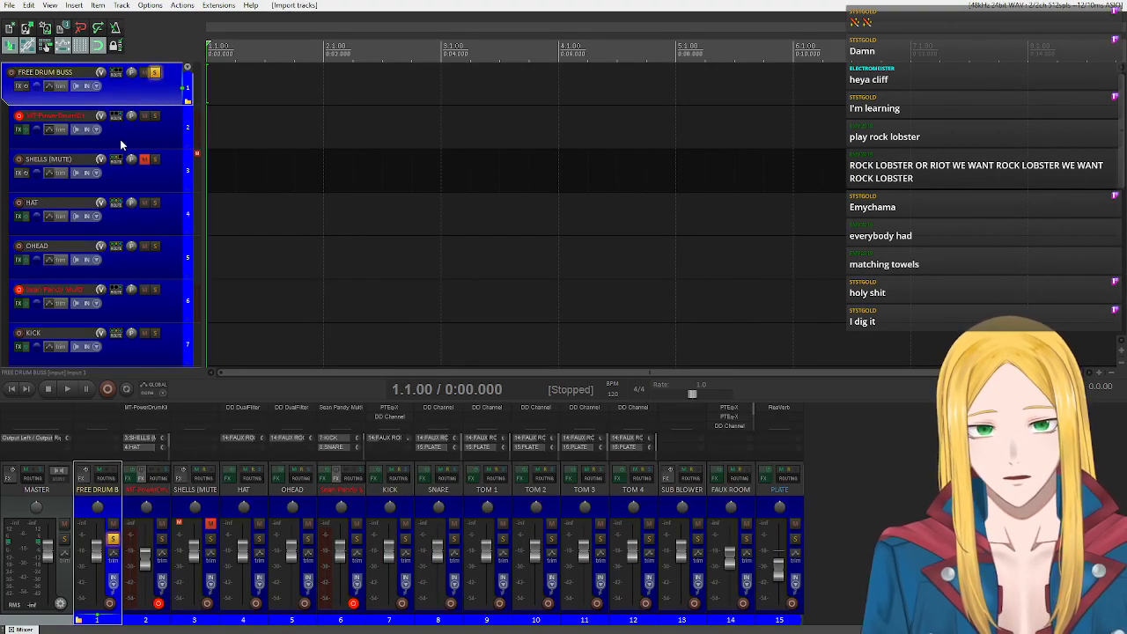
scroll(138, 261, "down", 2)
scroll(136, 271, "up", 2)
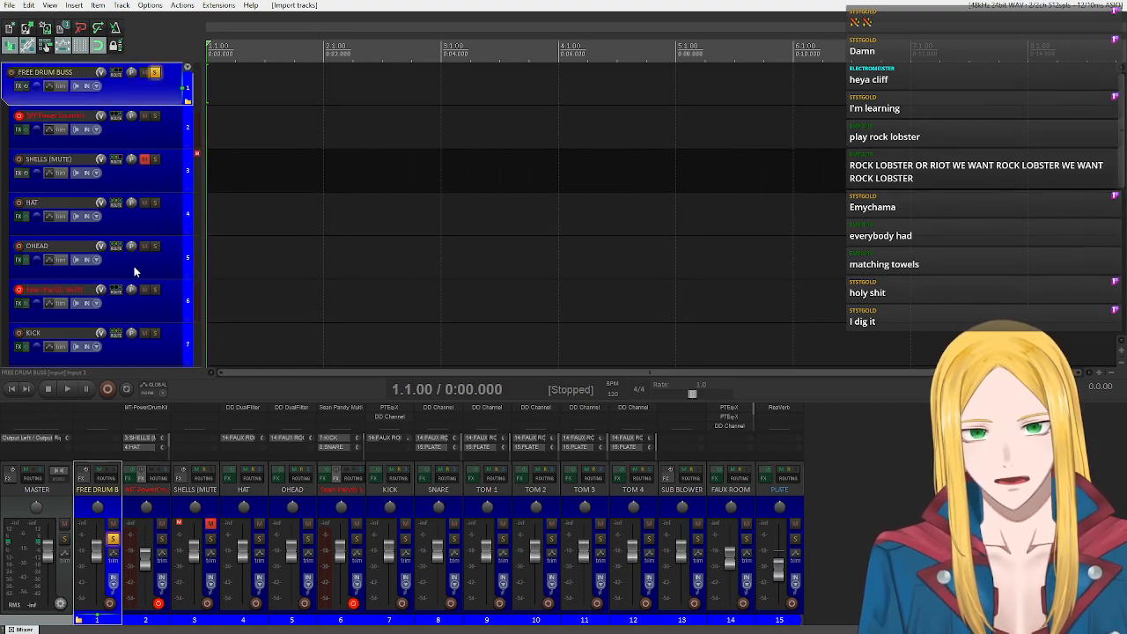
Mute the FAUX ROOM and Sean Pandy Multi tracks and unmute the SHELLS (MUTE) track.
left_click(143, 132)
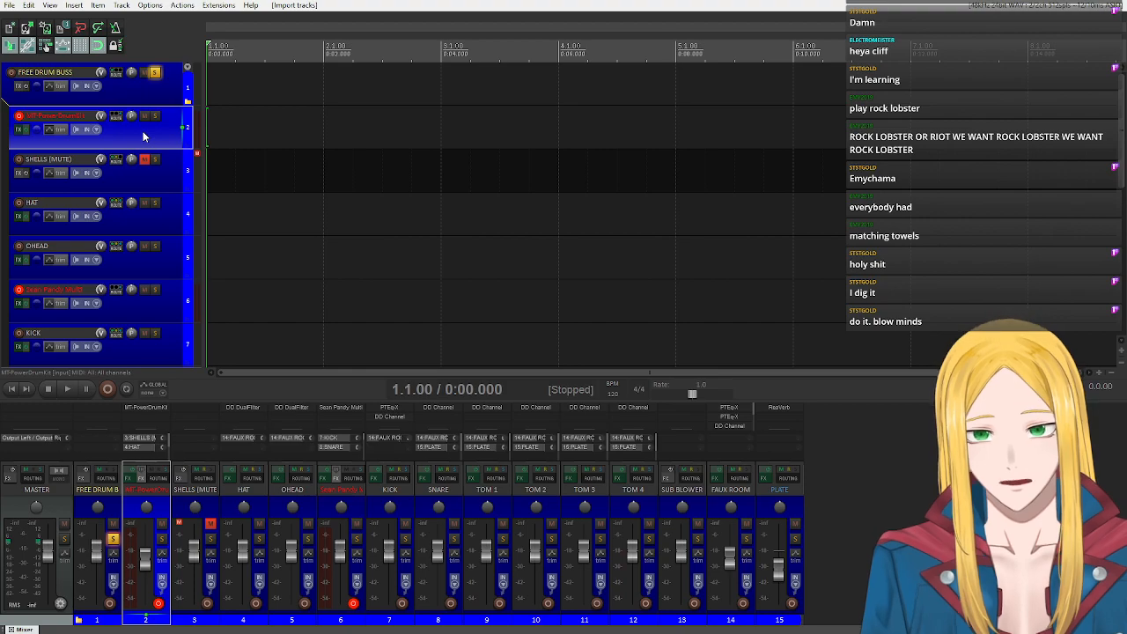
scroll(158, 255, "down", 8)
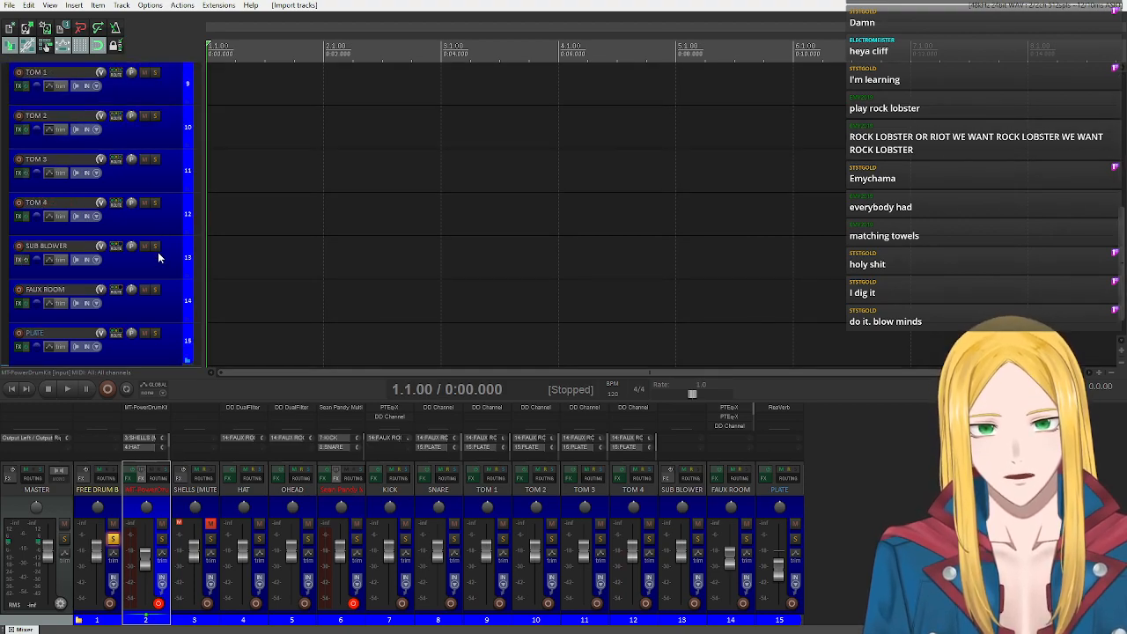
scroll(156, 257, "down", 3)
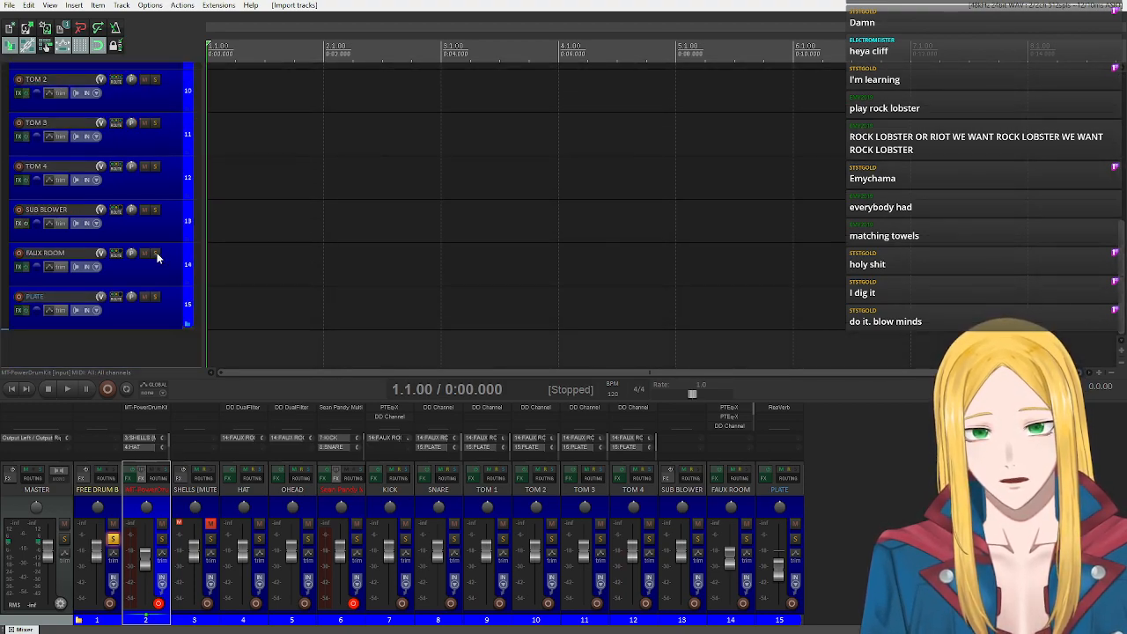
left_click(146, 253)
scroll(172, 254, "up", 10)
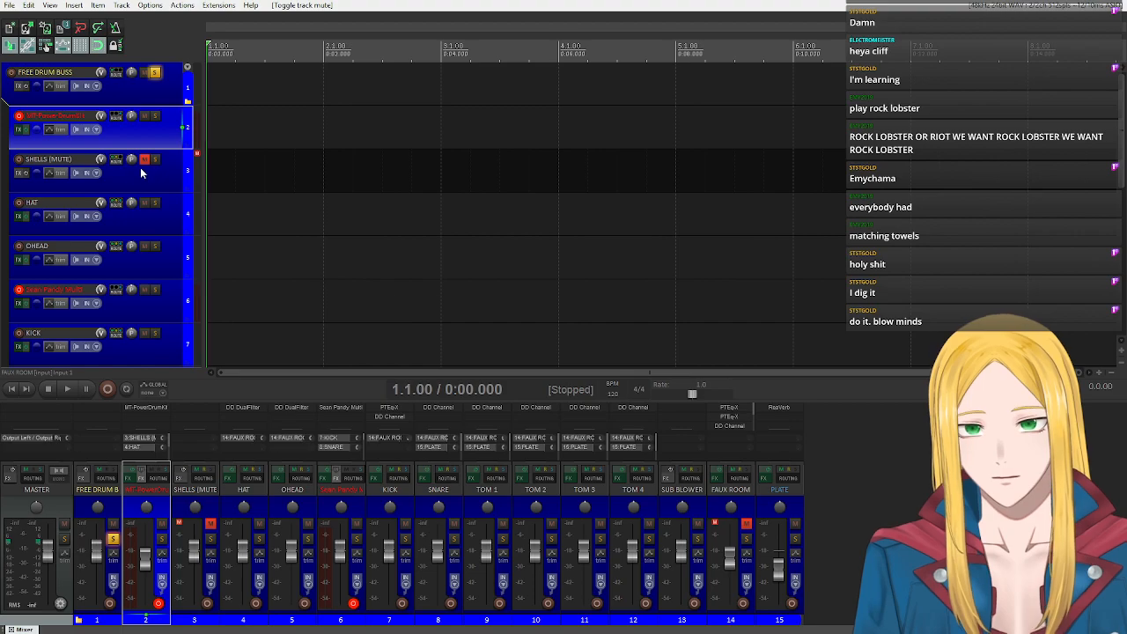
left_click(145, 161)
left_click(144, 288)
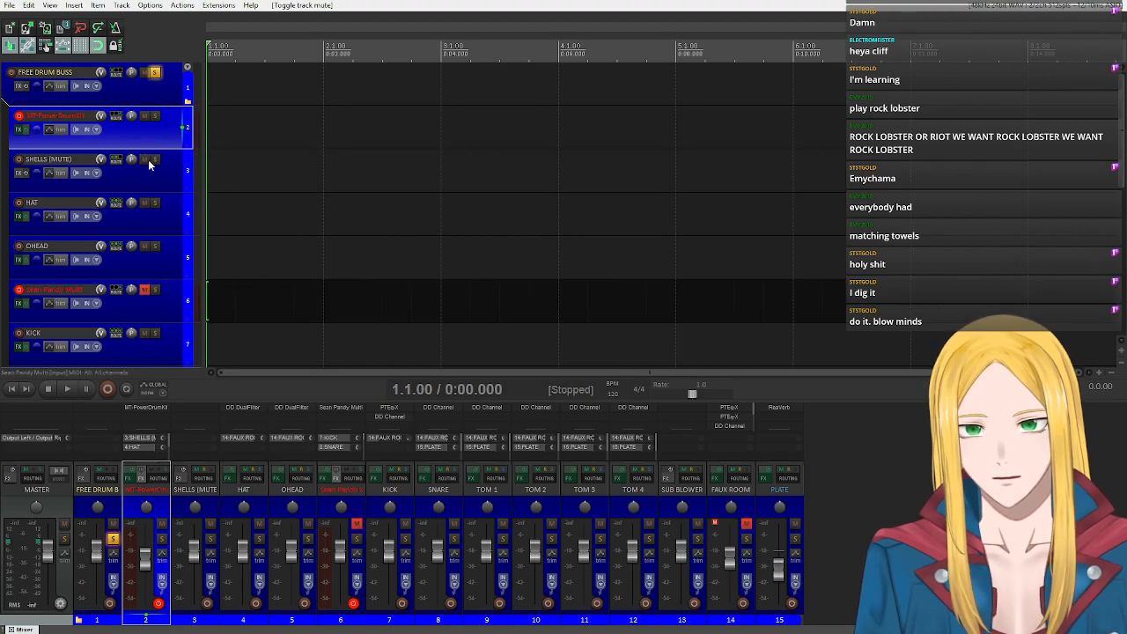
Open the MT-PowerDrumKit instrument, skip its start screen, close its mixer to show the kit and move the window clear of the track list.
left_click(18, 130)
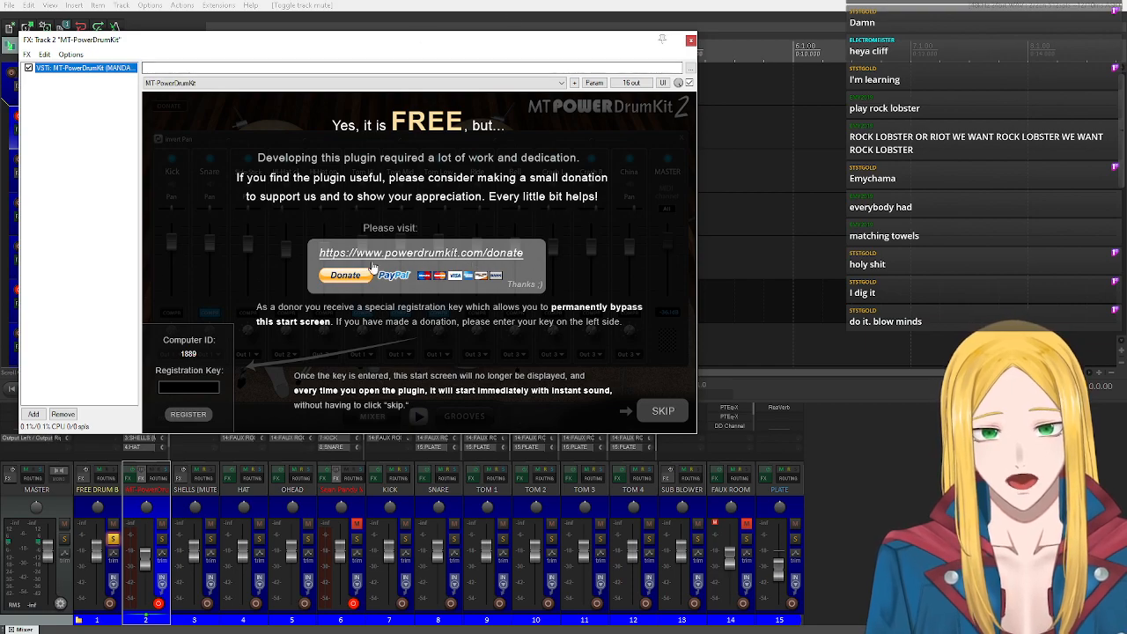
left_click(475, 398)
left_click(674, 411)
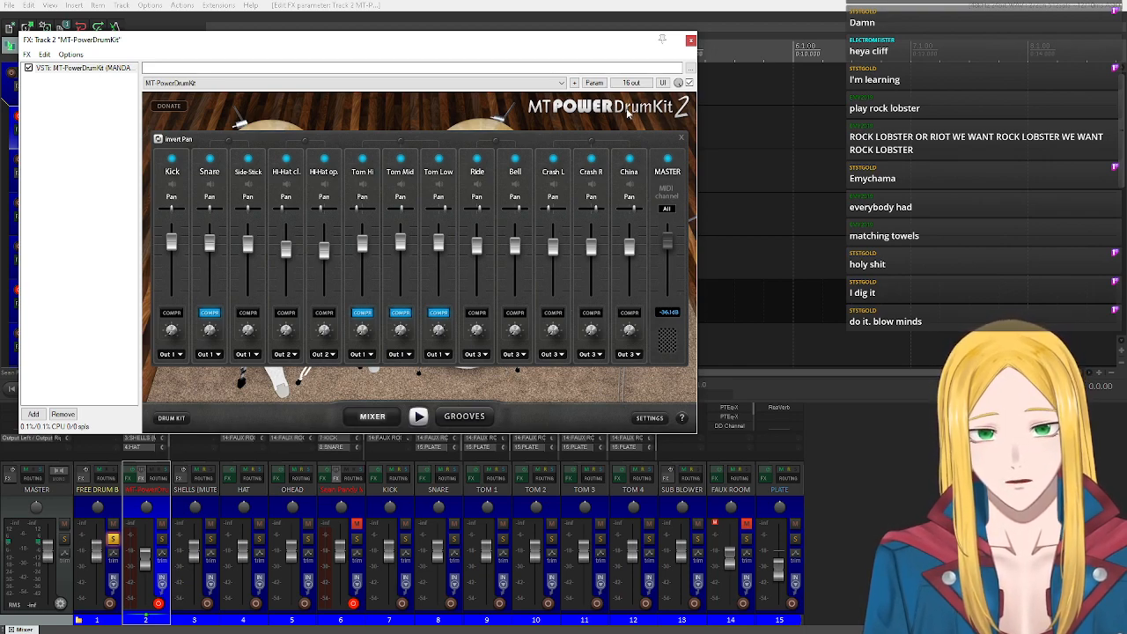
left_click(681, 138)
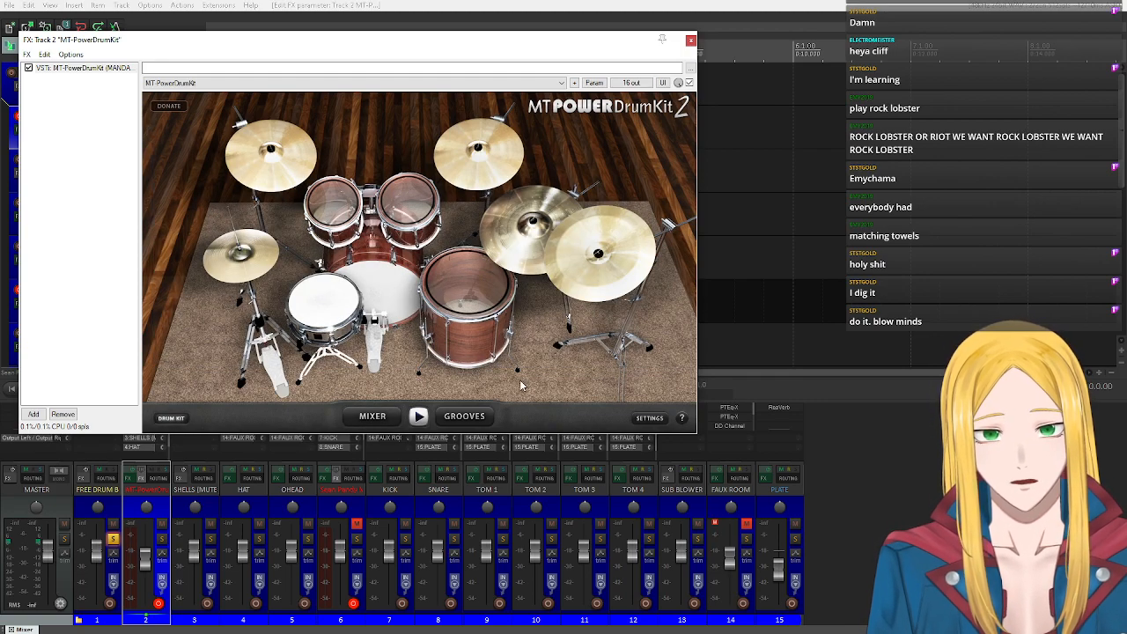
left_click_drag(289, 41, 490, 49)
Open the effect browser for the master track and move it clear of the drum kit.
left_click(34, 410)
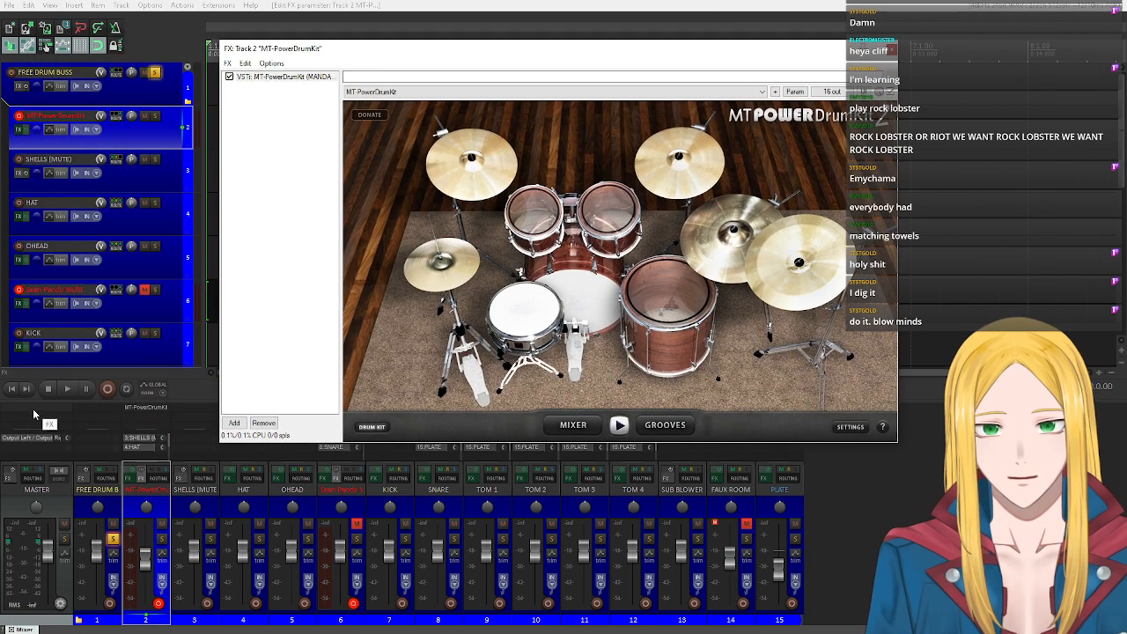
key("BackSpace")
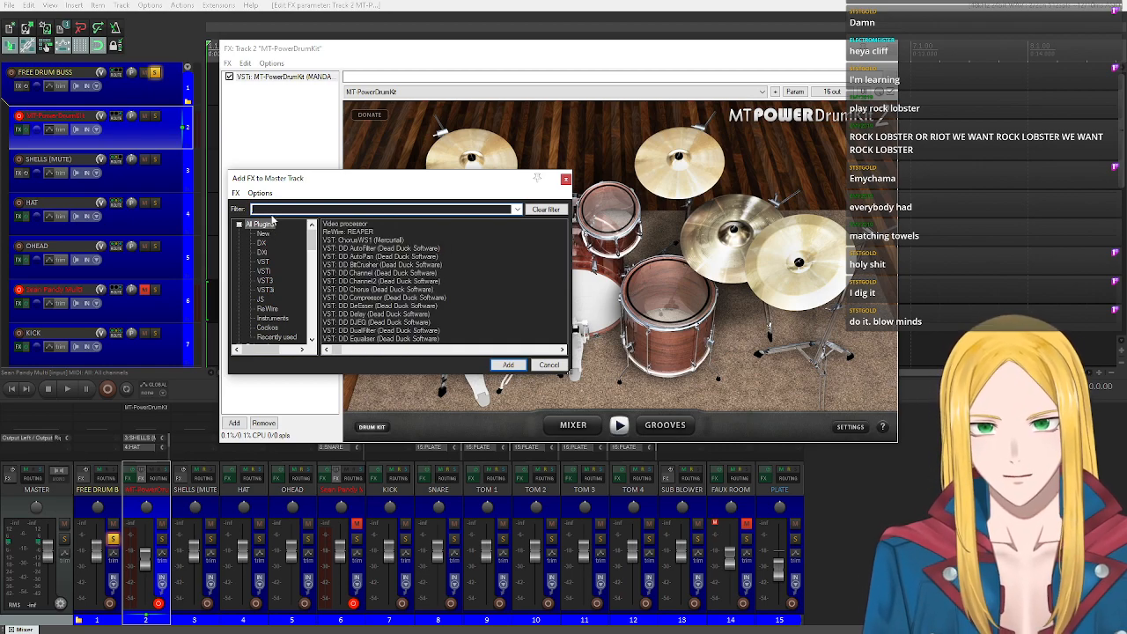
left_click_drag(308, 187, 138, 125)
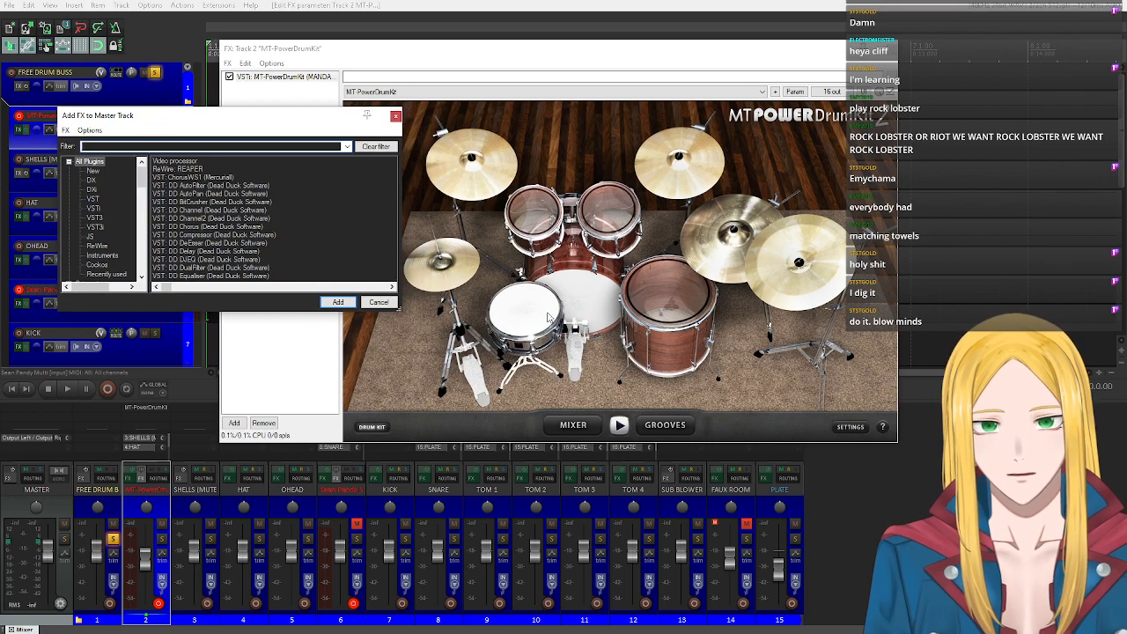
Audition the kick, a rack tom and the floor tom on the MT-PowerDrumKit.
left_click(592, 302)
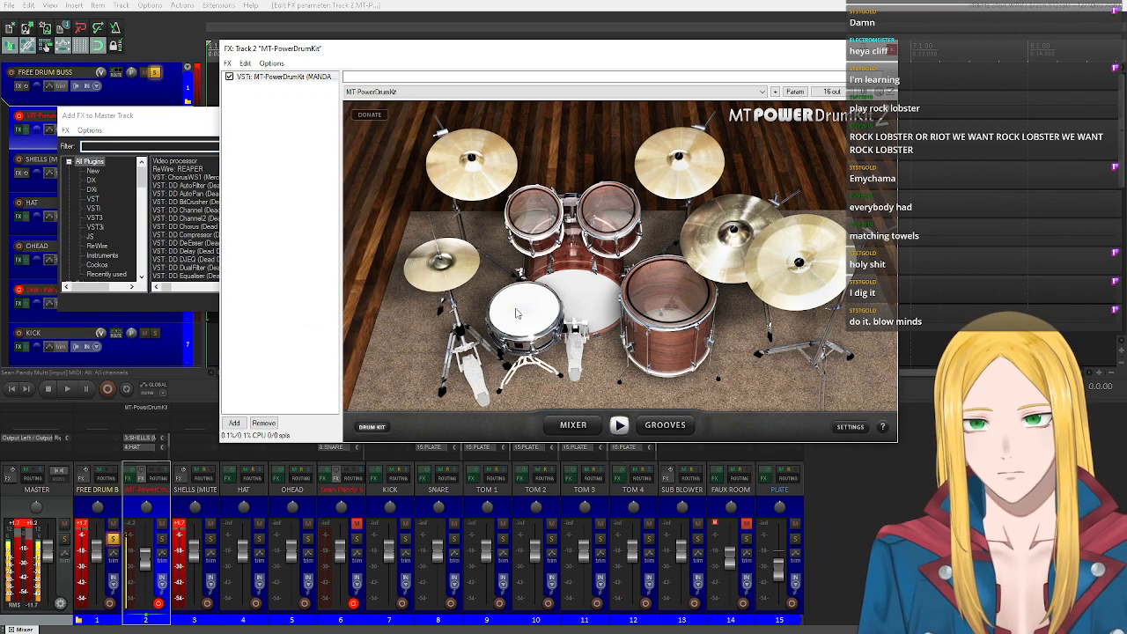
left_click(609, 209)
left_click(665, 292)
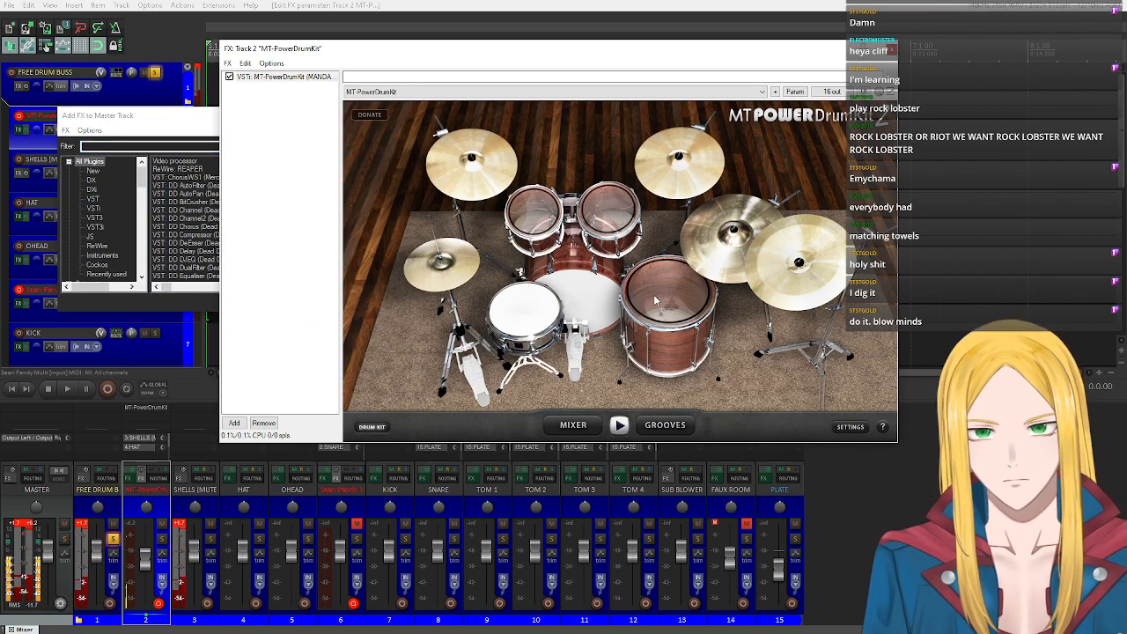
Filter the master track's effect browser by "reaplug" and add ReaStream (ReaPlugs Edition).
left_click(148, 122)
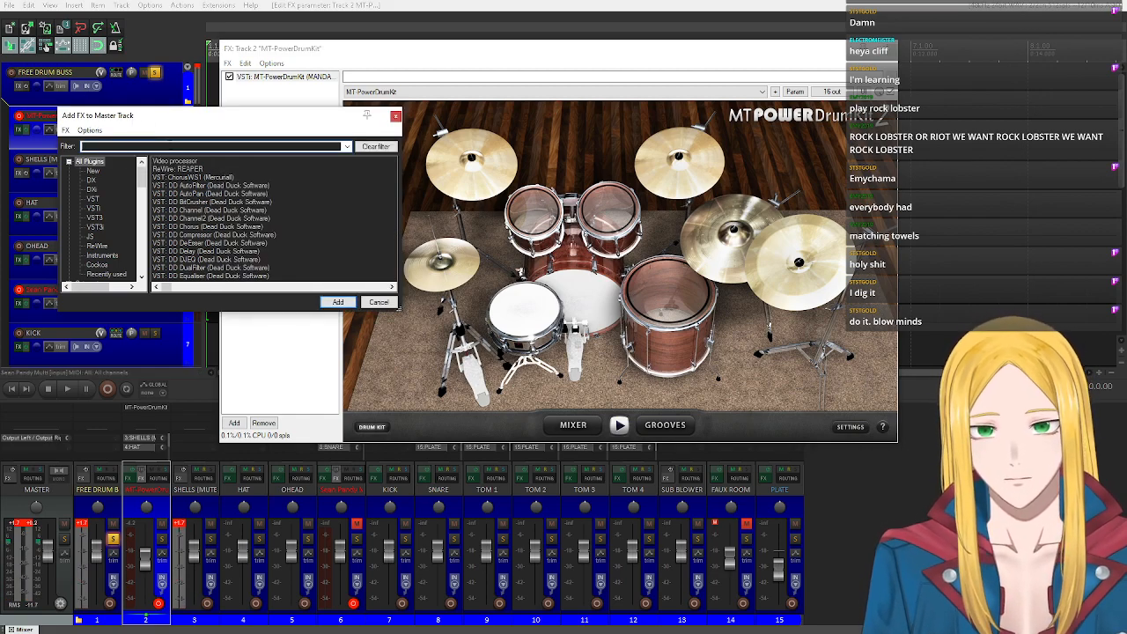
type("rea")
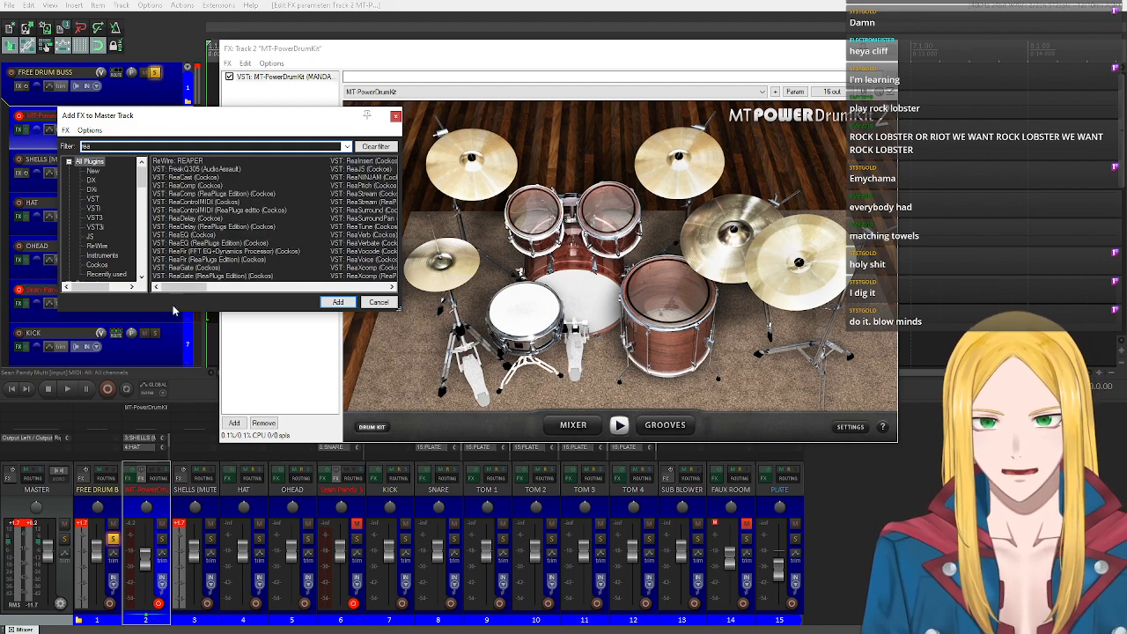
mouse_move(183, 288)
left_mouse_down()
mouse_move(209, 284)
mouse_move(179, 288)
left_mouse_up()
type("pl")
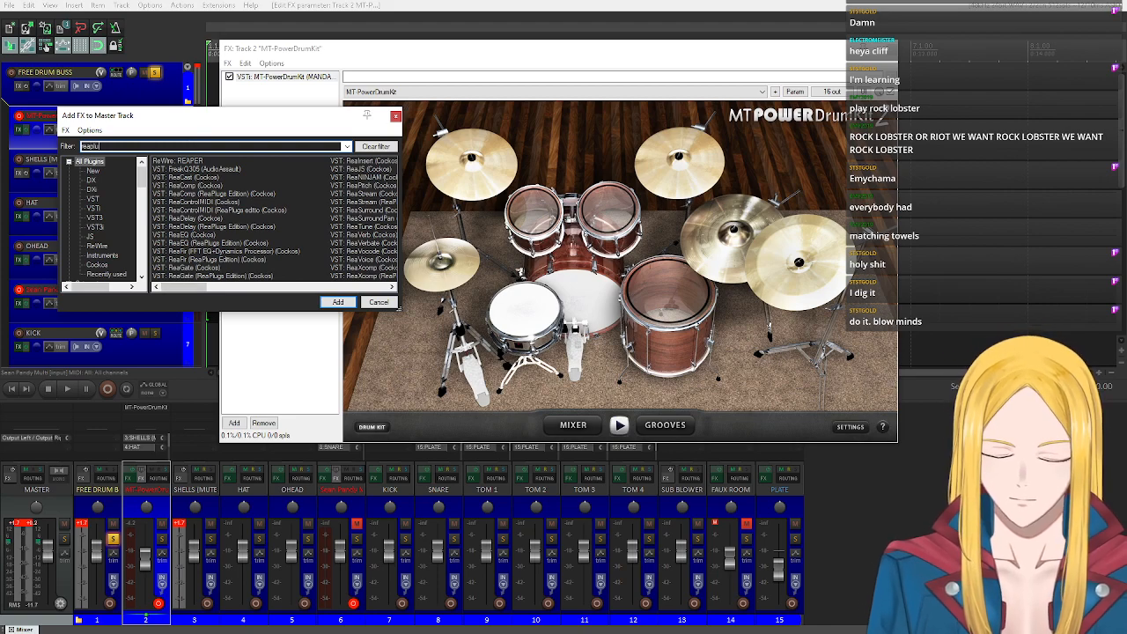
type("ug")
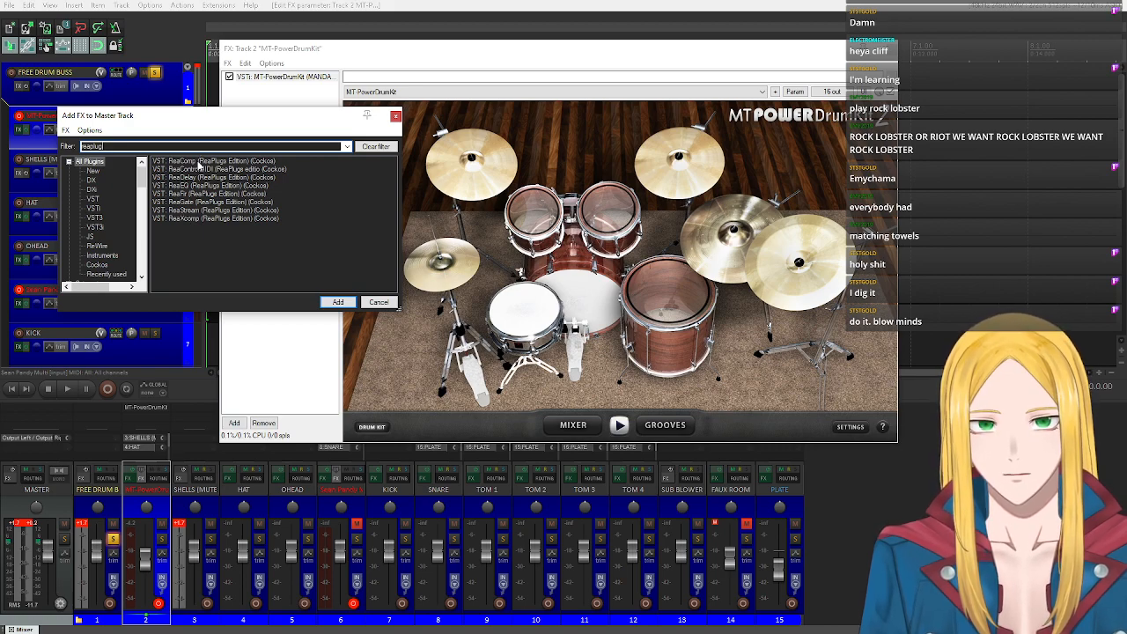
double_click(189, 212)
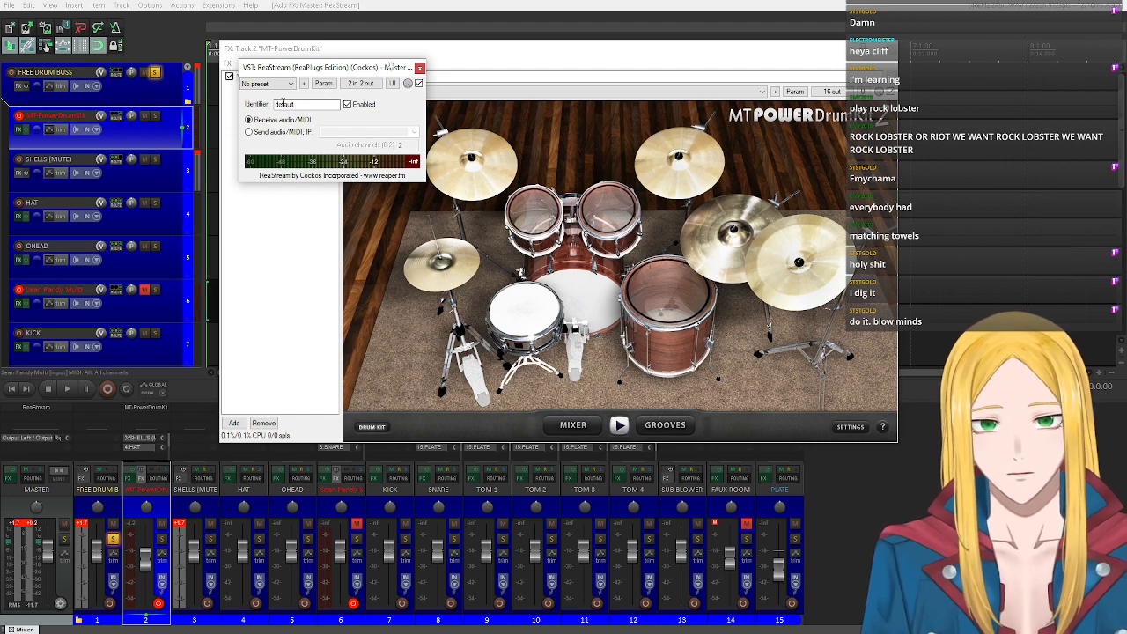
Set ReaStream on the master to send audio/MIDI to the local broadcast address.
left_click(259, 132)
left_click(414, 133)
left_click(348, 146)
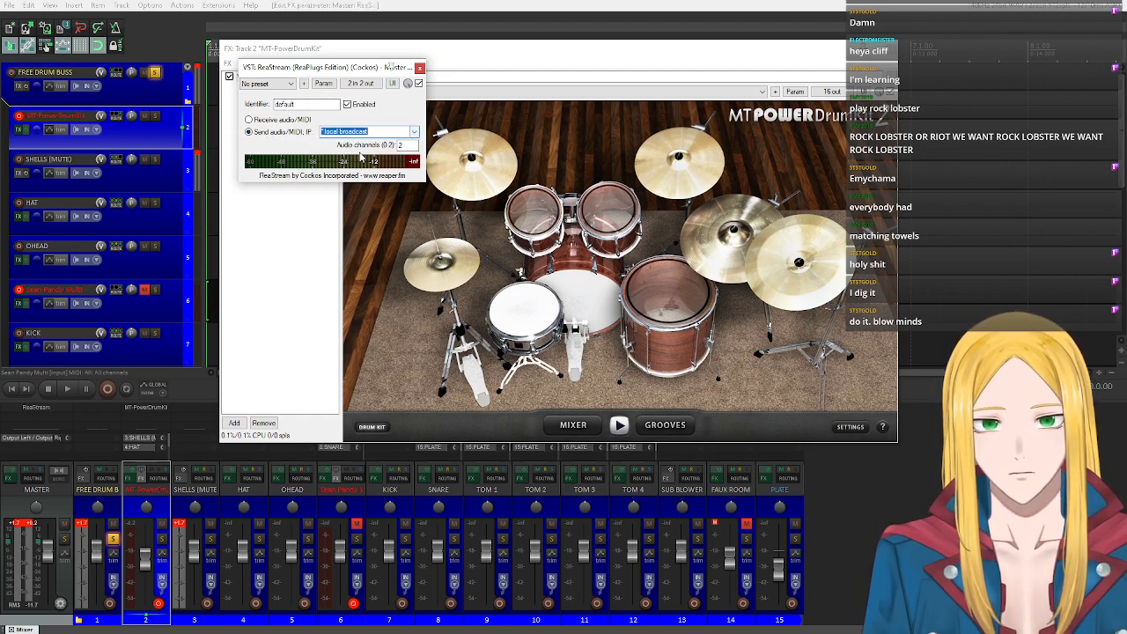
Audition the MT-PowerDrumKit's kick, snare, both rack toms and floor tom through the drum processing.
left_click(588, 323)
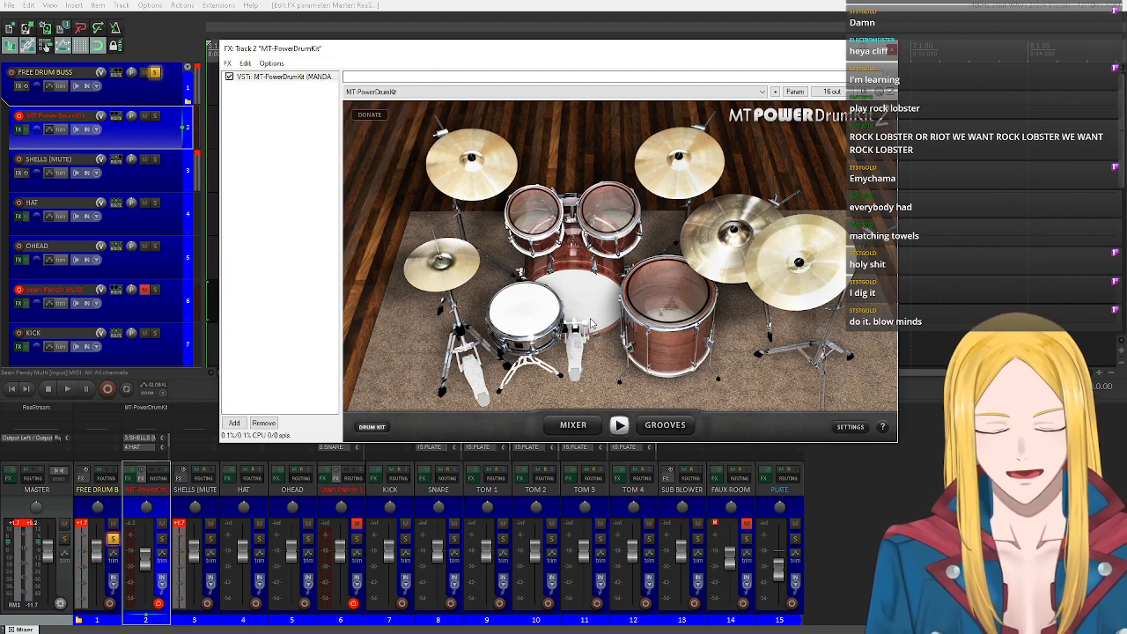
left_click(531, 312)
left_click(545, 218)
left_click(612, 210)
left_click(645, 287)
left_click(589, 313)
left_click(590, 317)
left_click(590, 317)
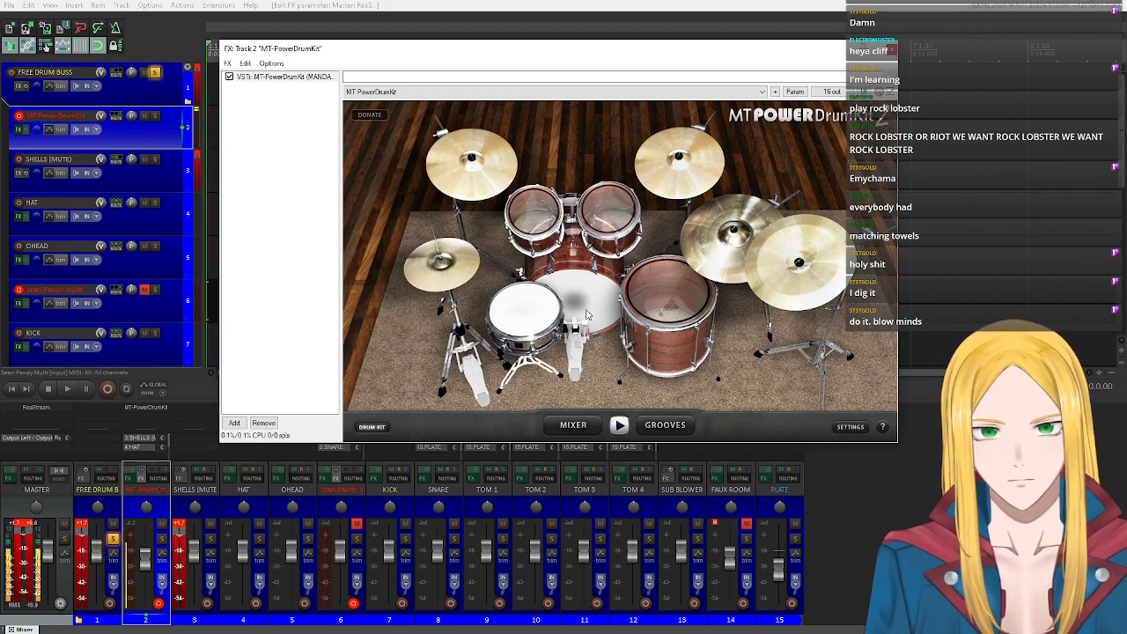
left_click(528, 313)
left_click(534, 215)
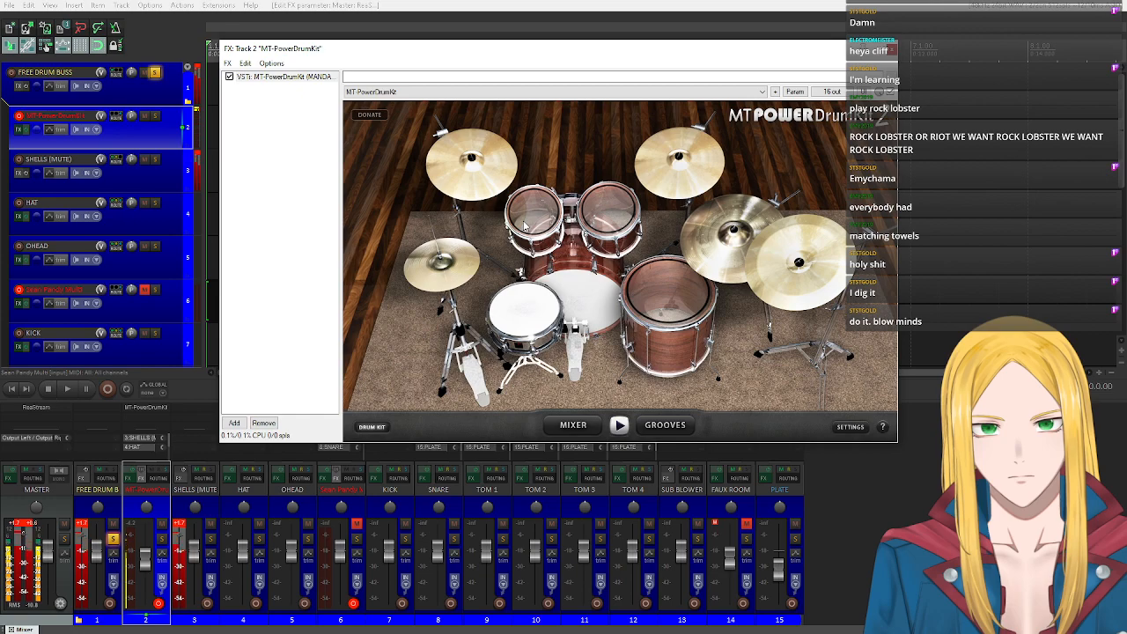
left_click(615, 212)
left_click(616, 215)
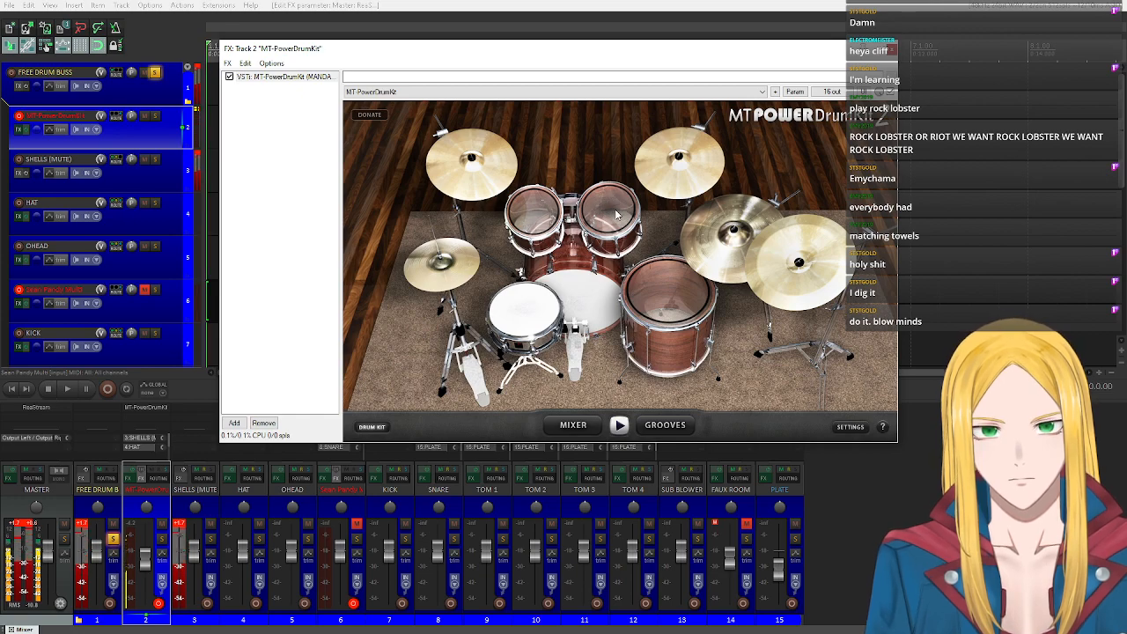
left_click(662, 278)
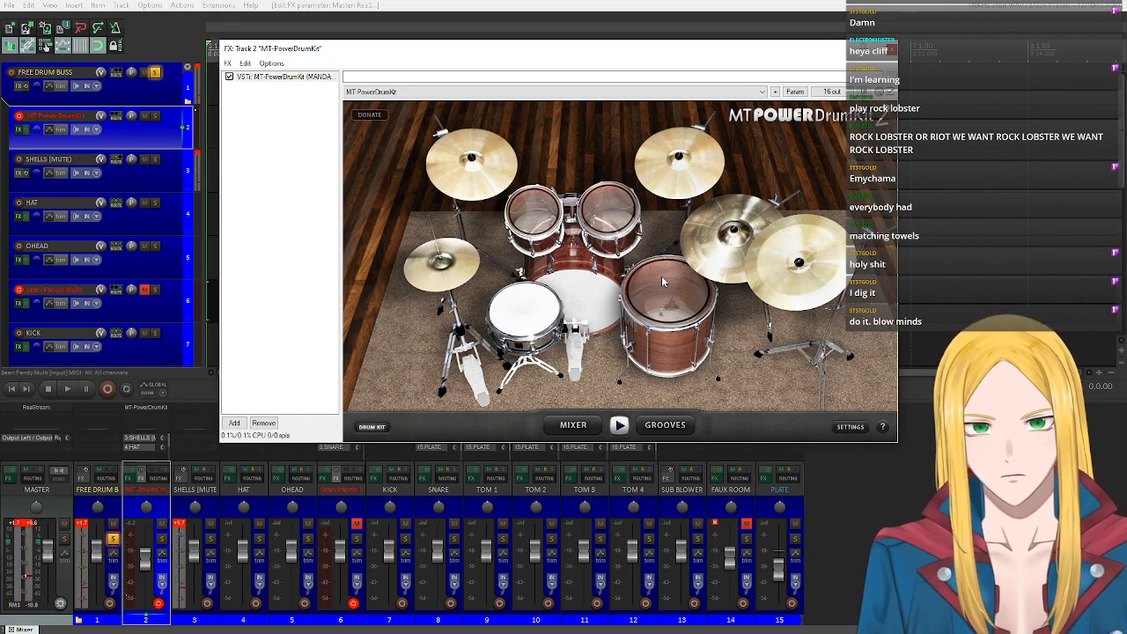
Audition the hi-hat and the two cymbals beside the floor tom, and clear the track clip indicators.
left_click(454, 274)
left_click(773, 261)
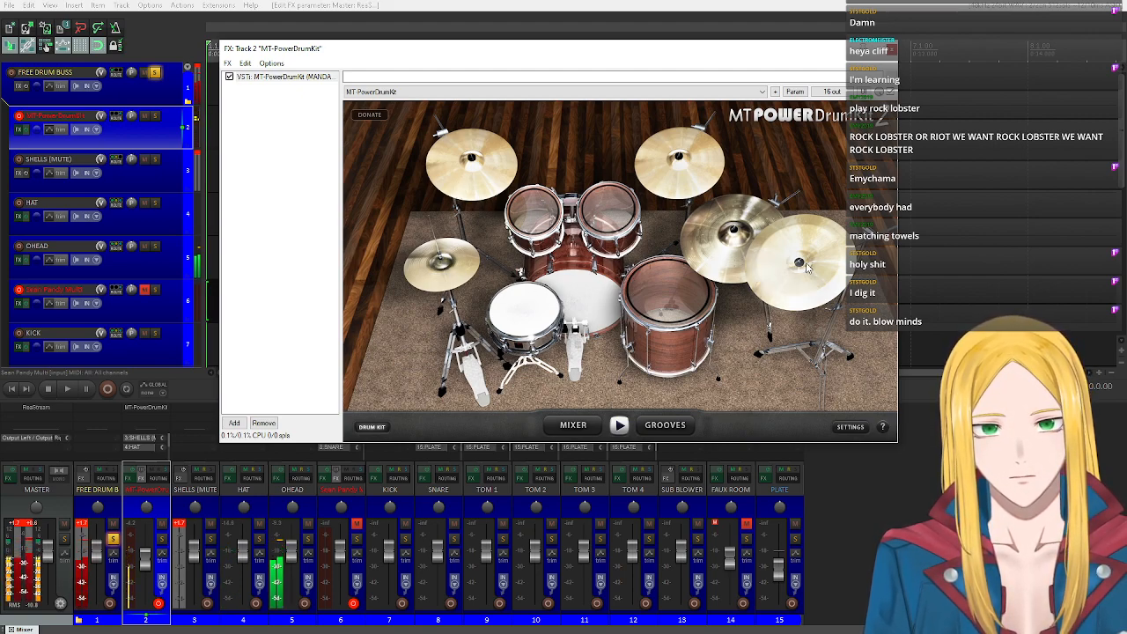
left_click(724, 269)
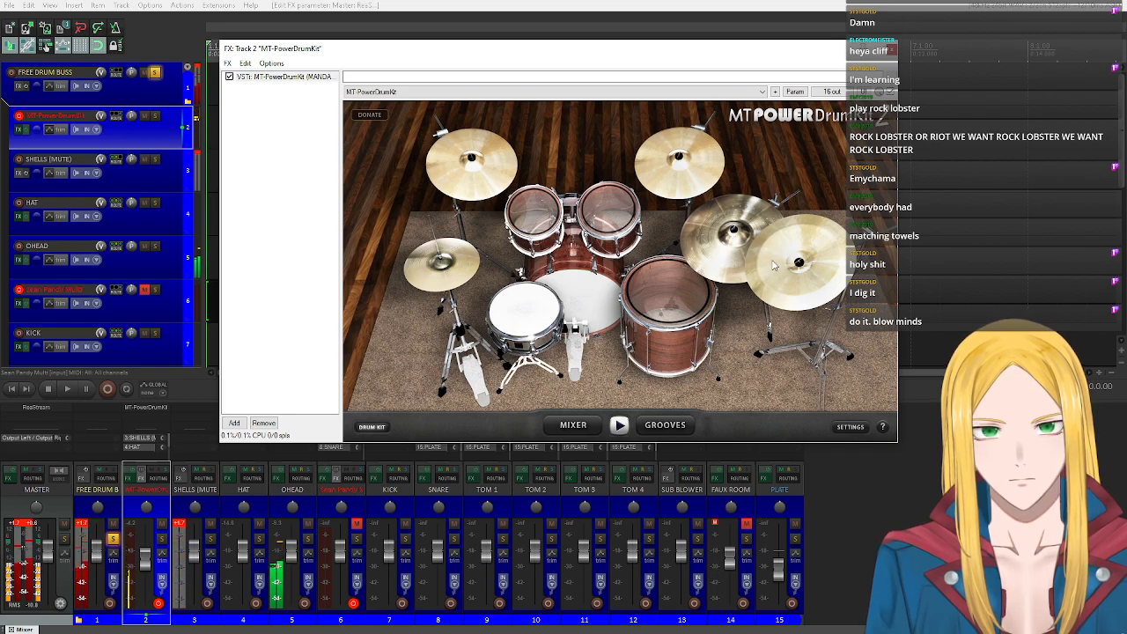
left_click(429, 275)
left_click(429, 275)
left_click(429, 276)
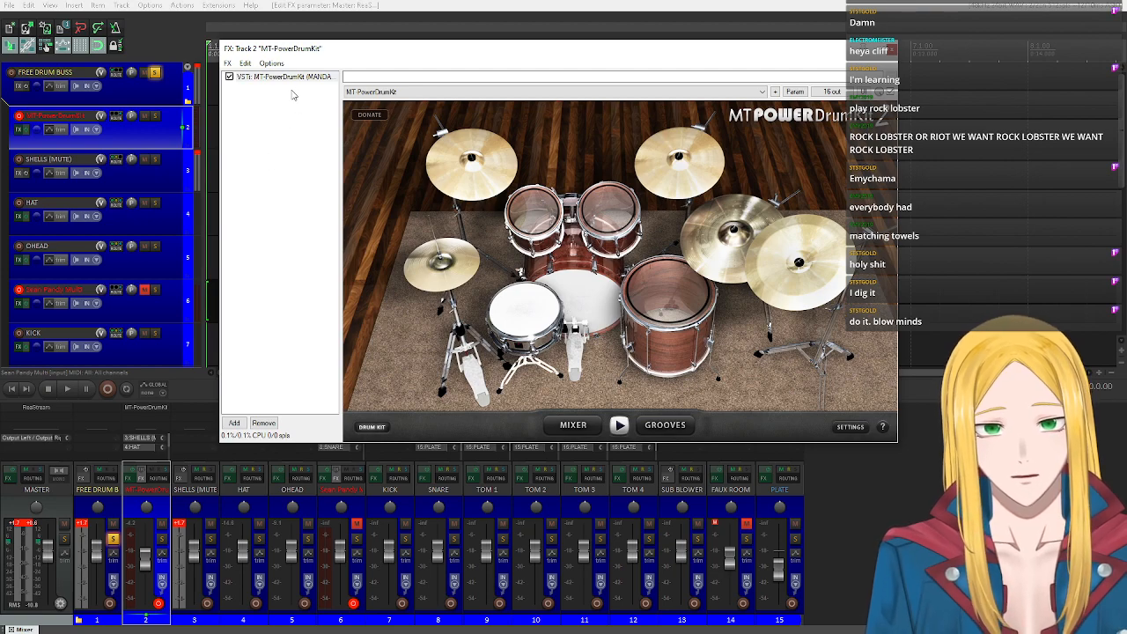
left_click(197, 154)
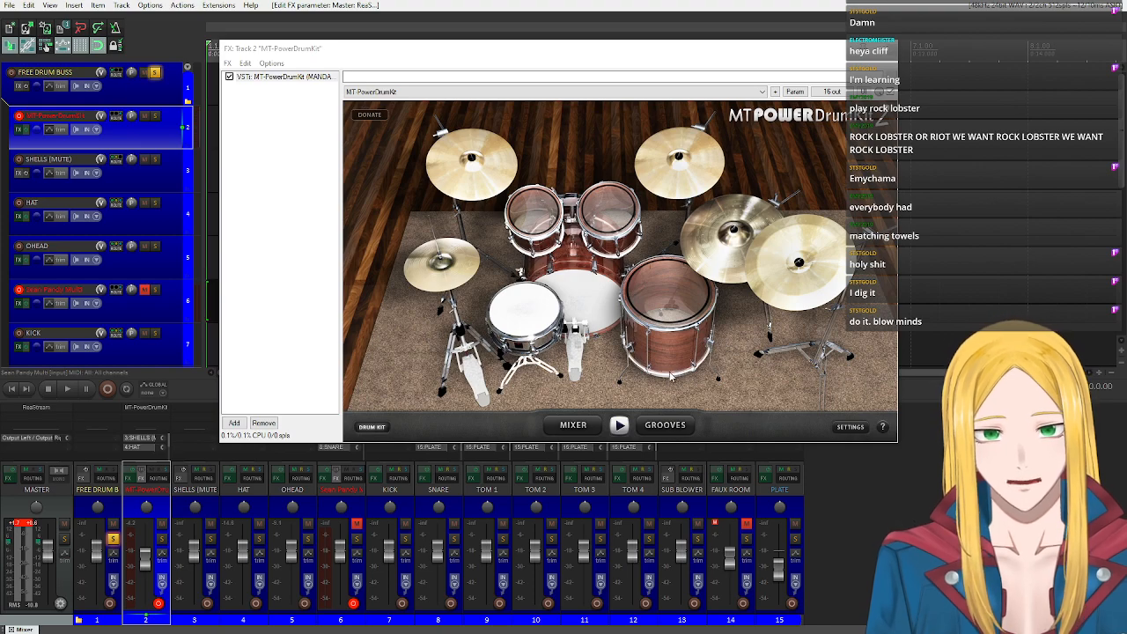
Open the MT-PowerDrumKit groove library, set the velocity to Heavy and browse the groove styles.
left_click(669, 426)
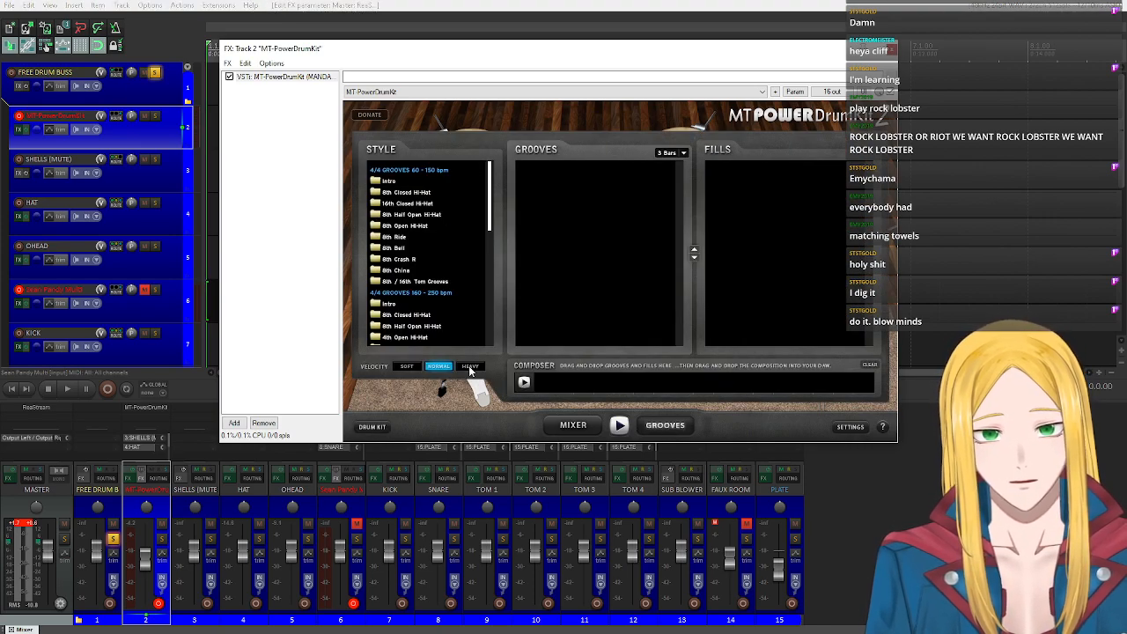
left_click(468, 365)
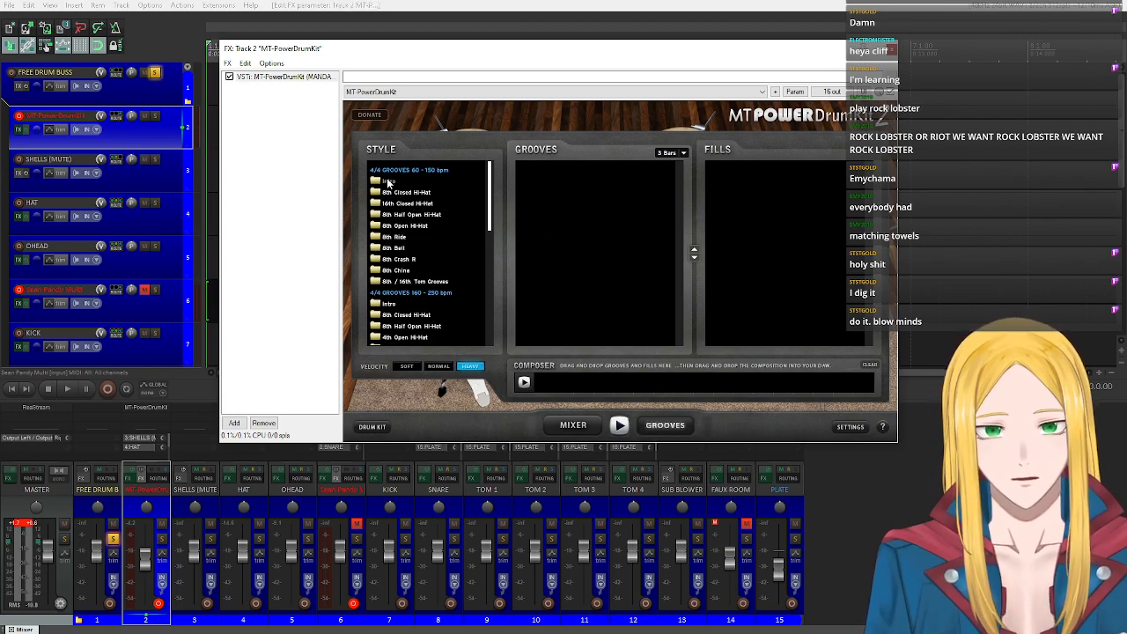
scroll(414, 207, "down", 5)
scroll(429, 253, "up", 5)
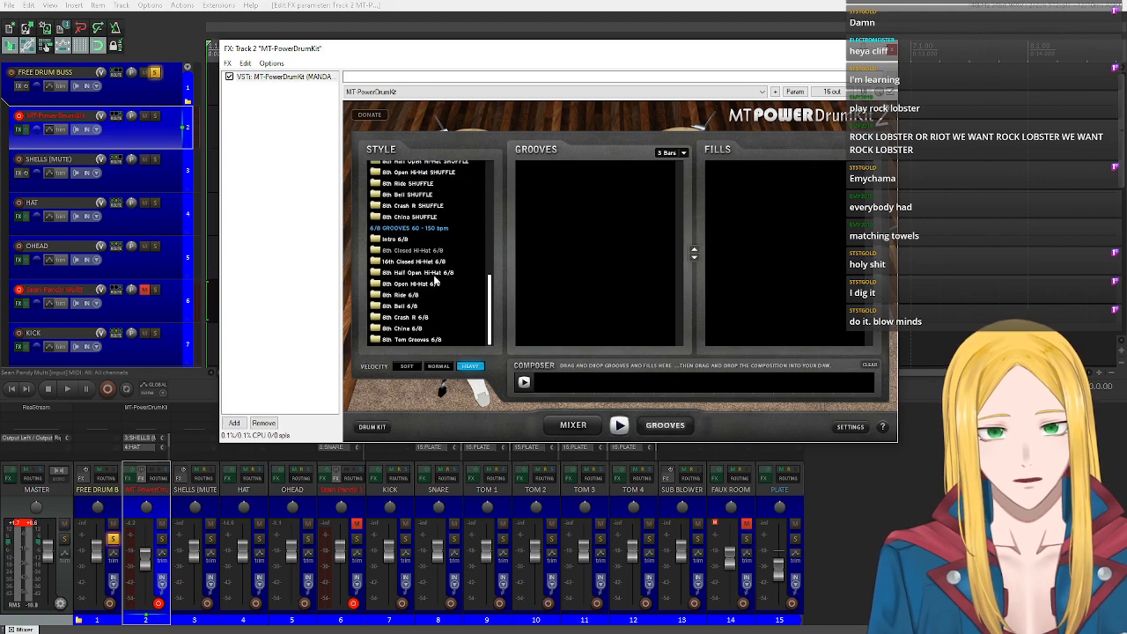
Browse the groove styles and clear the master track's clip indicators.
scroll(421, 249, "up", 1)
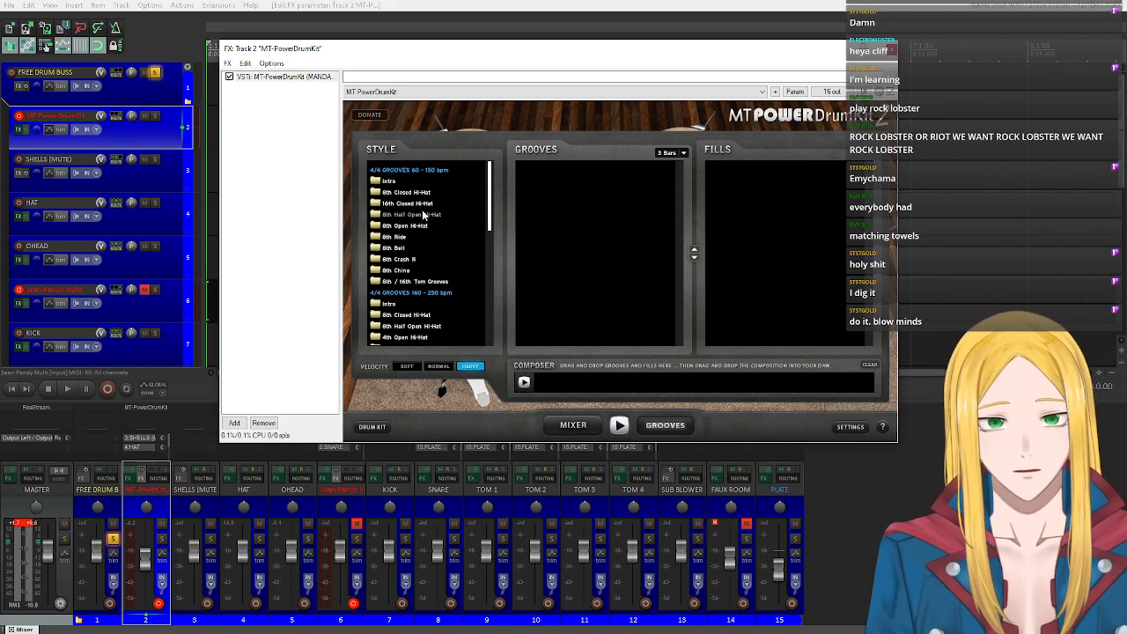
scroll(423, 217, "down", 2)
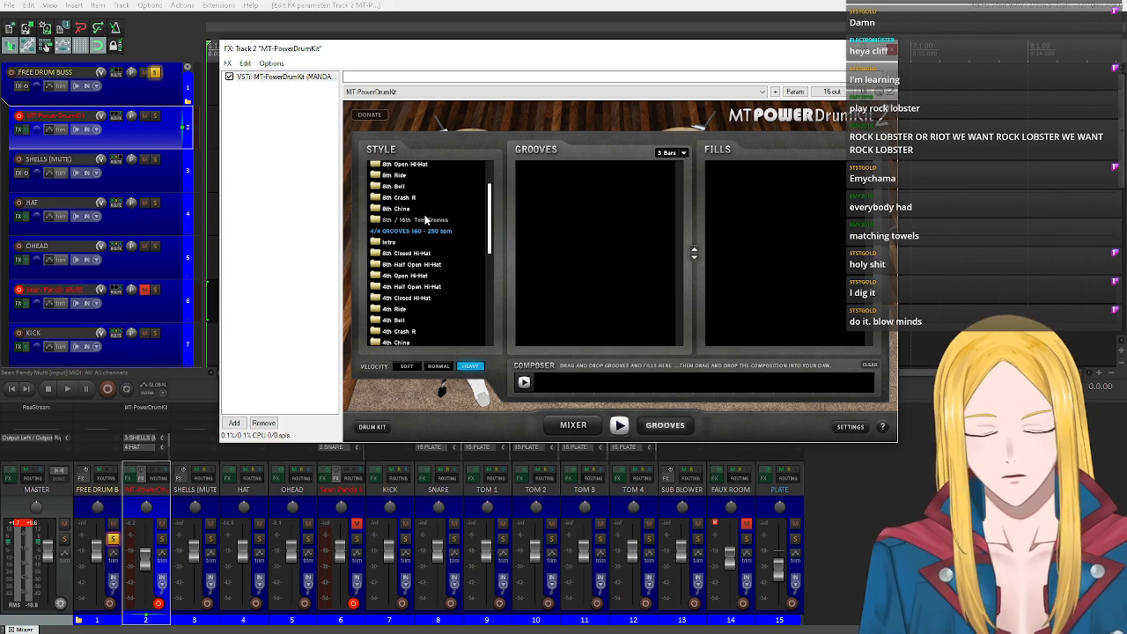
left_click(51, 526)
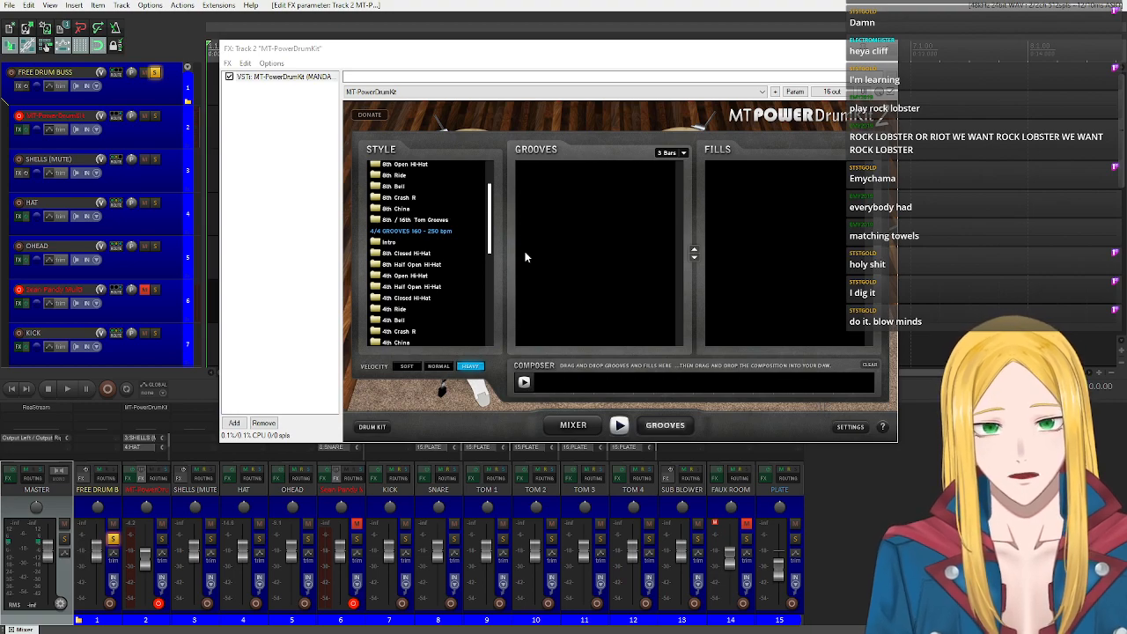
Open the 8th Closed Hi-Hat style in the 4/4 60–150 bpm grooves and select Groove 01 to list its fills.
scroll(416, 234, "up", 2)
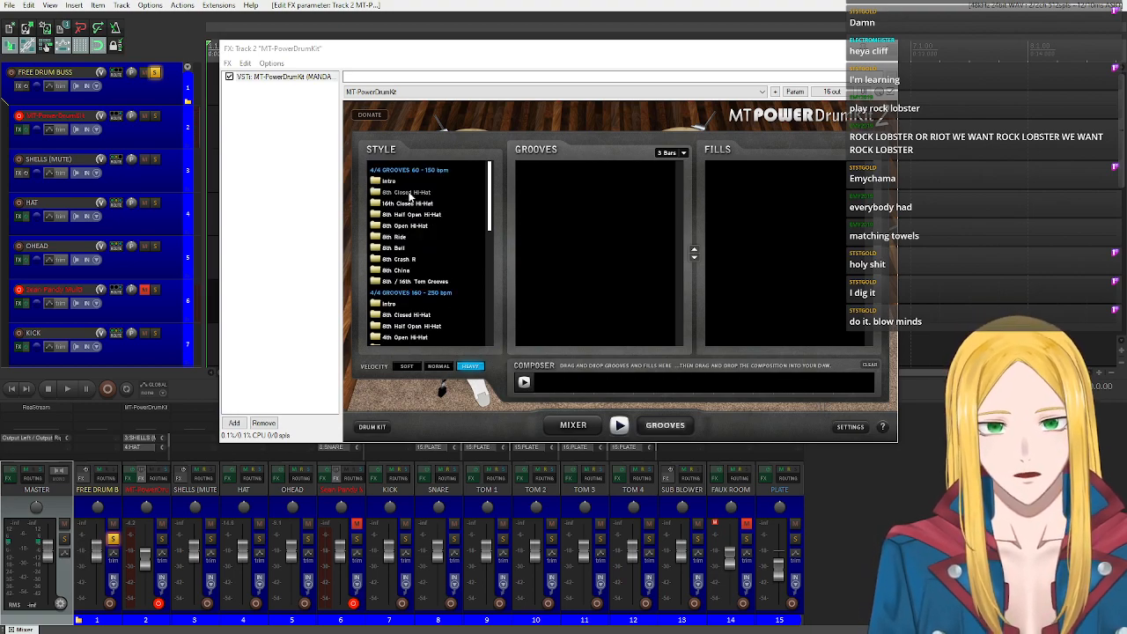
left_click(409, 194)
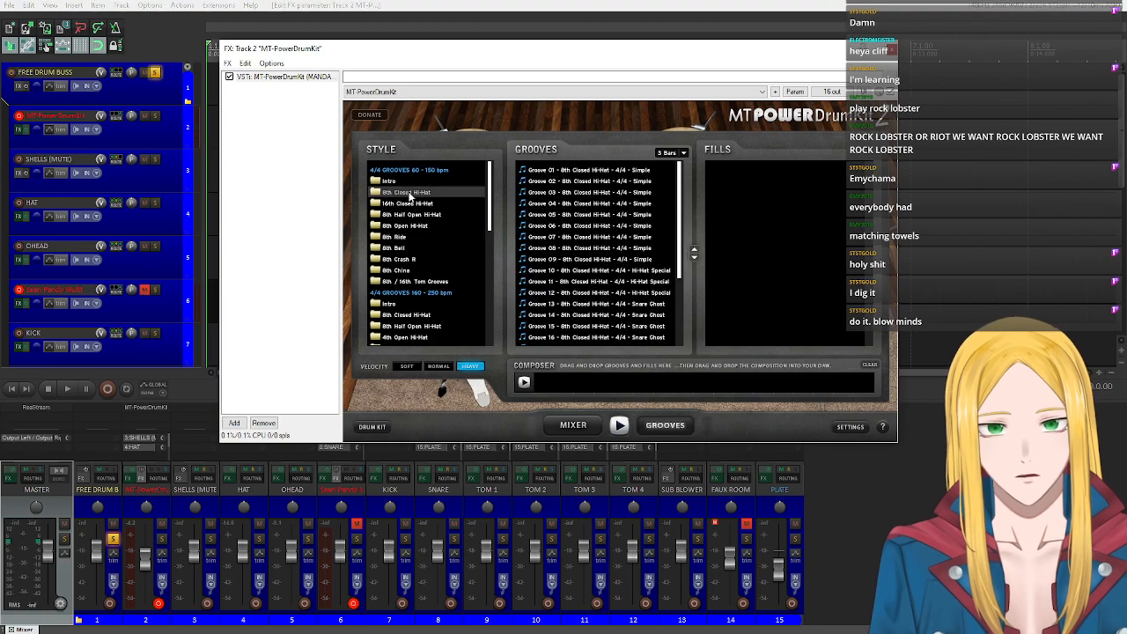
left_click(595, 170)
left_click(788, 173)
left_click(627, 171)
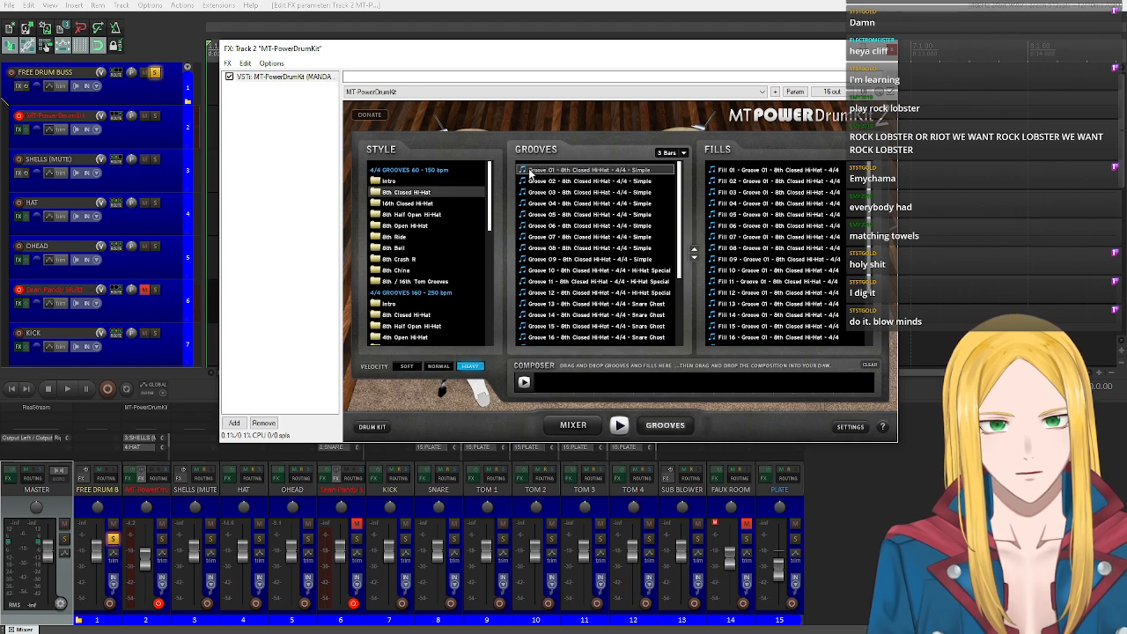
Set the groove length to 4 bars and audition Groove 01 of the 8th Closed Hi-Hat style.
left_click(683, 153)
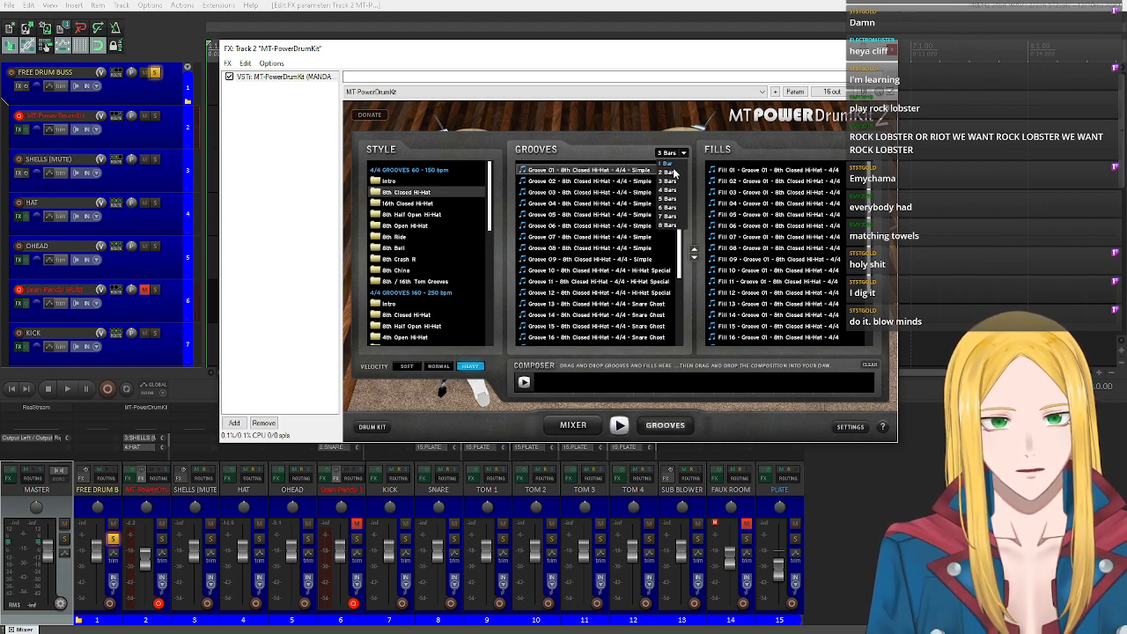
left_click(673, 190)
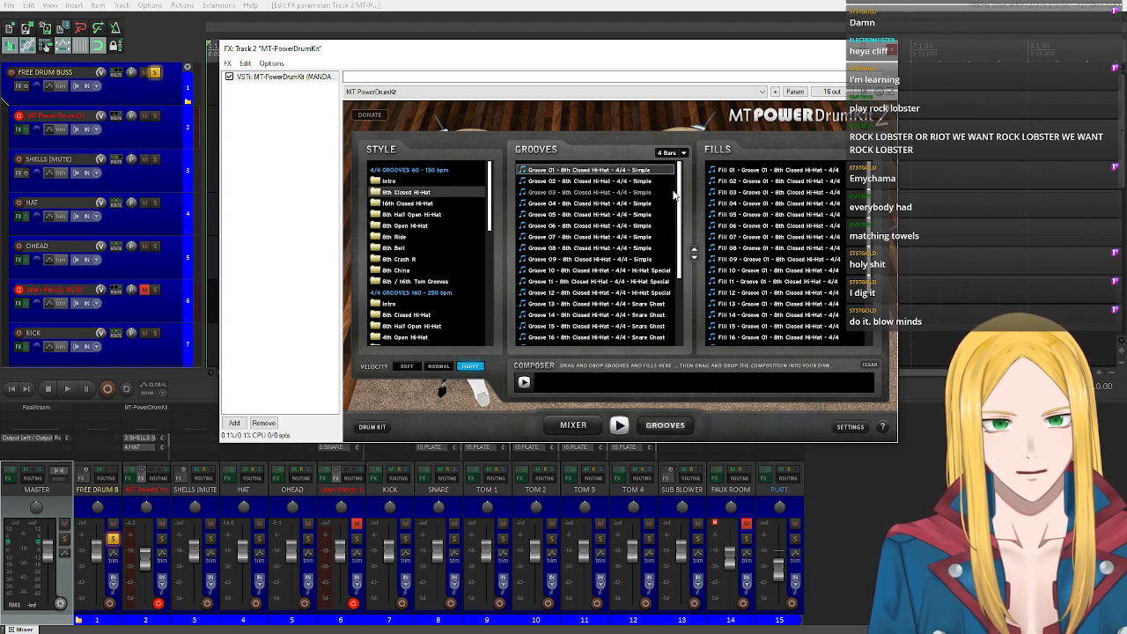
double_click(582, 171)
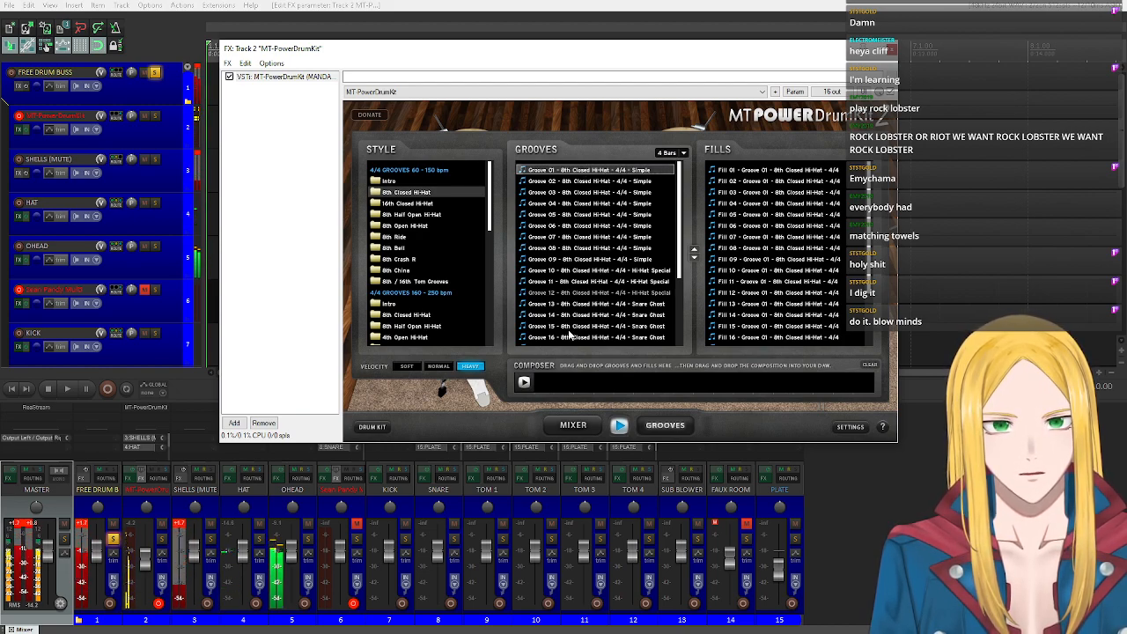
left_click(623, 171)
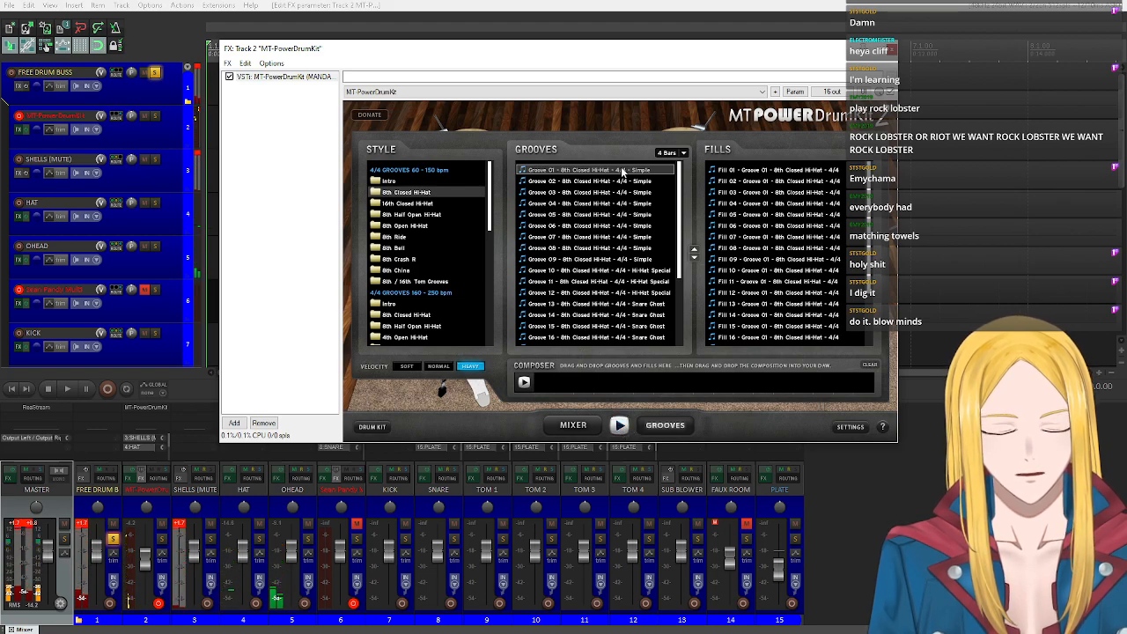
Add Groove 01 to the composer, select Fill 10 and browse the remaining fills and styles.
left_click_drag(620, 171, 542, 385)
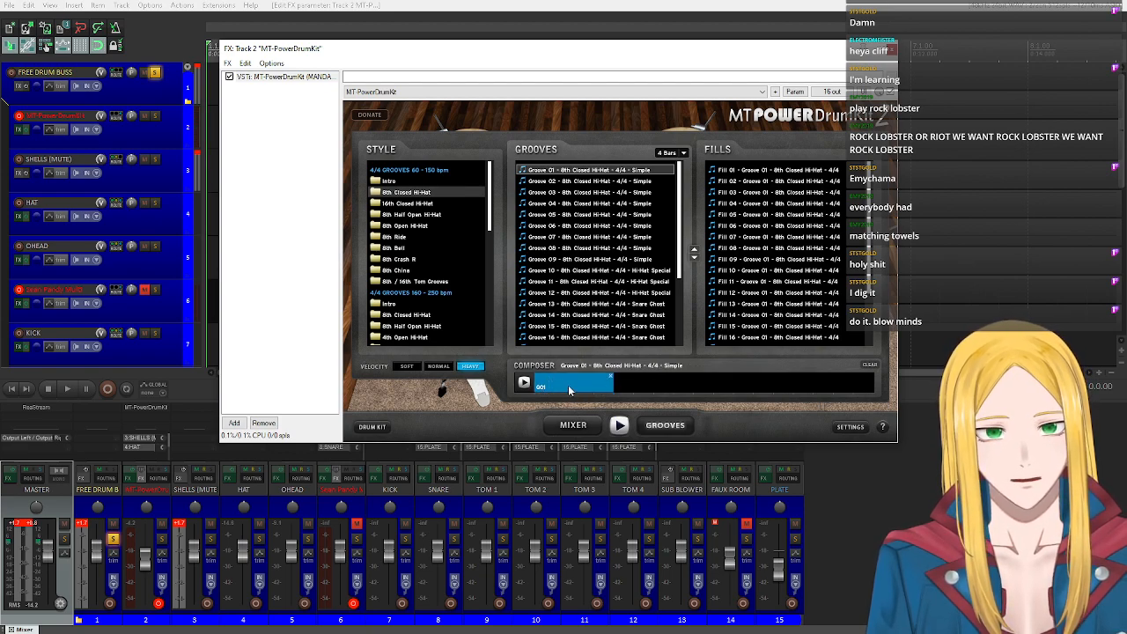
left_click(788, 270)
scroll(792, 266, "down", 2)
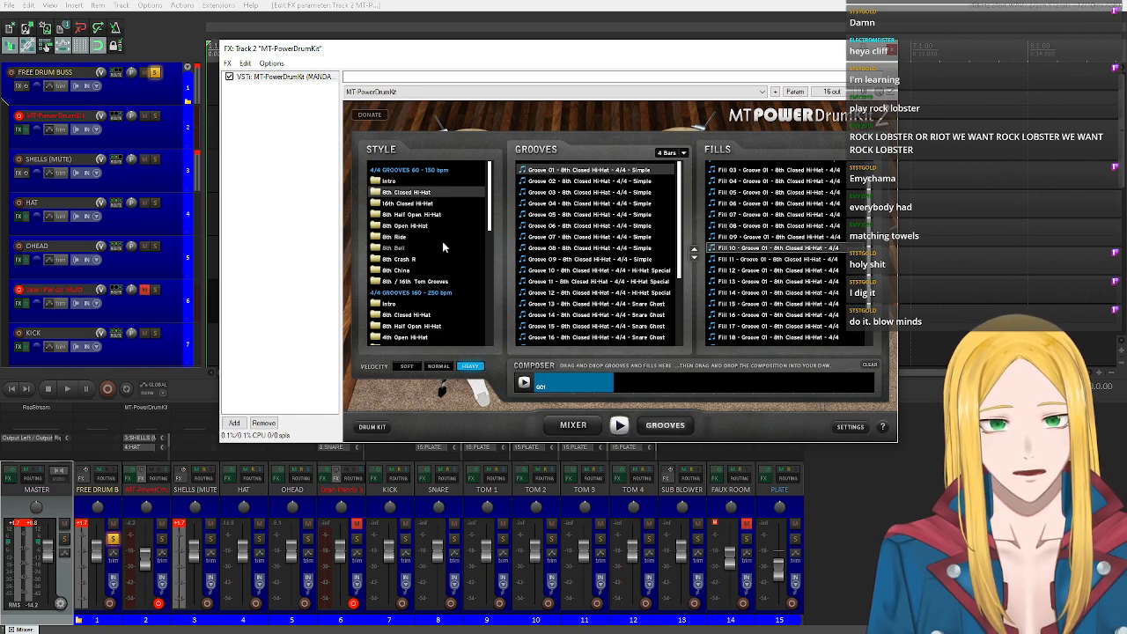
scroll(442, 243, "down", 5)
scroll(440, 243, "up", 2)
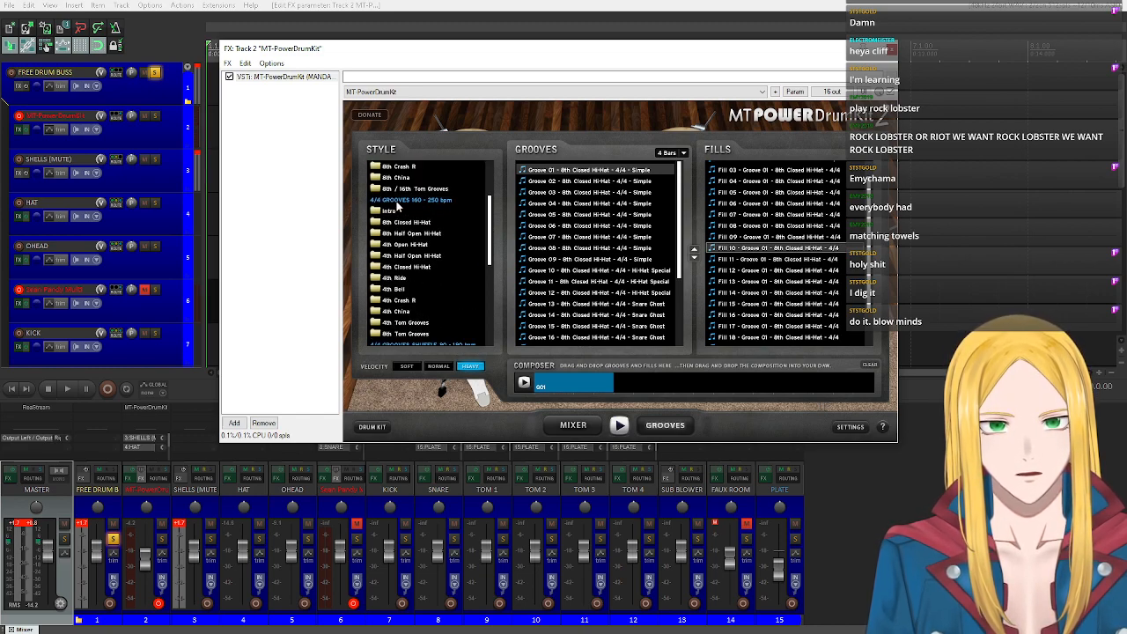
Audition Fill 10, add it after Groove 01 in the composer and remove the duplicate fill.
double_click(738, 251)
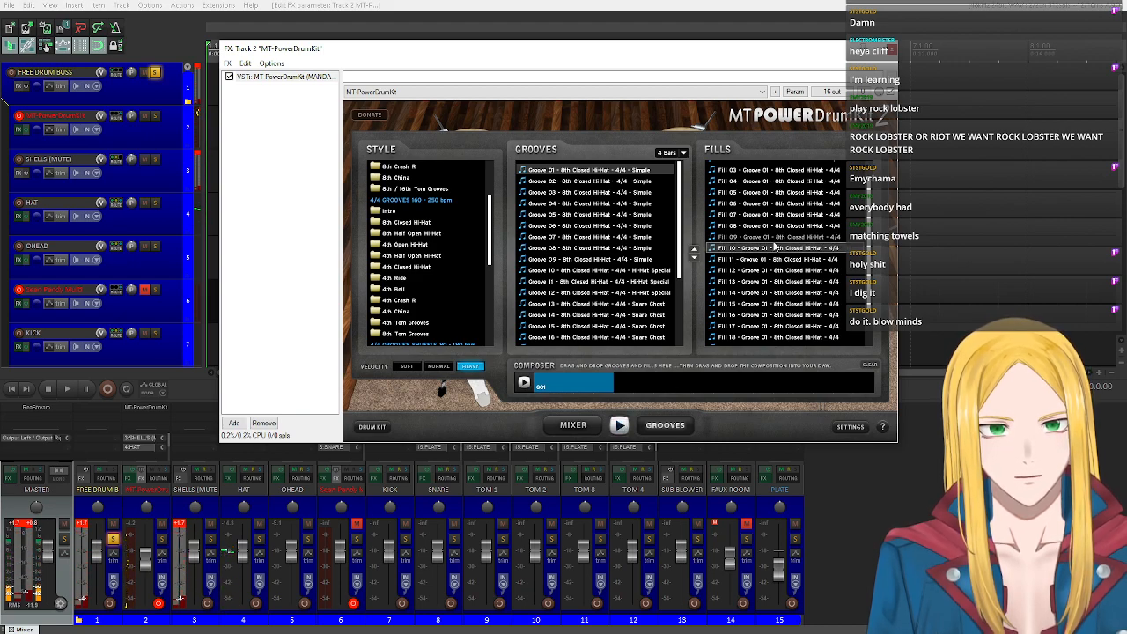
left_click_drag(776, 252, 664, 385)
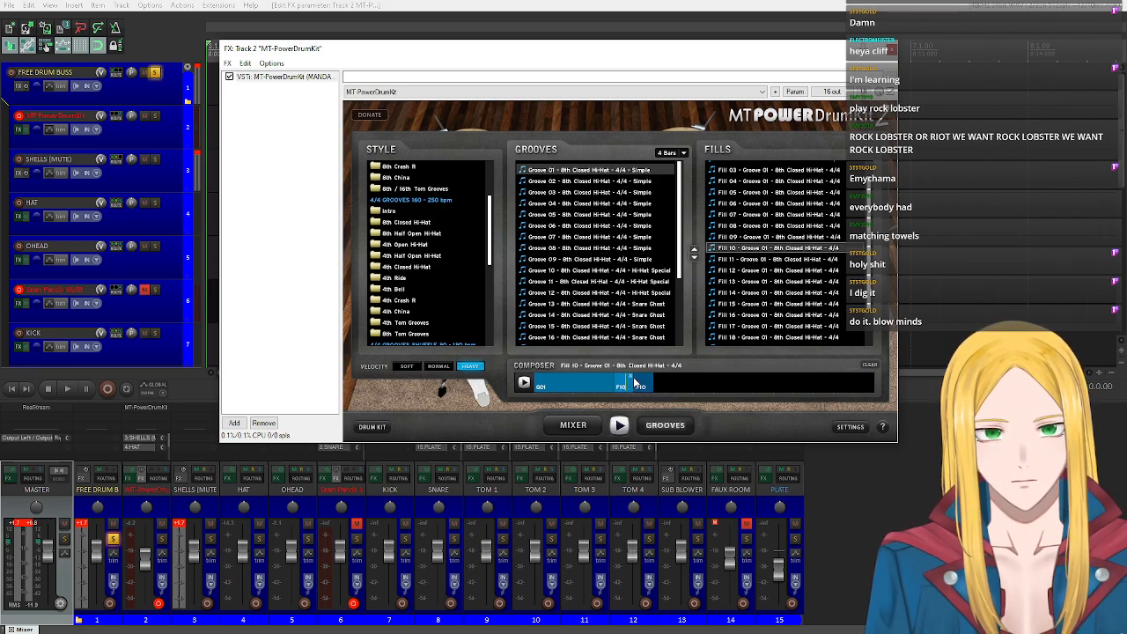
left_click(631, 377)
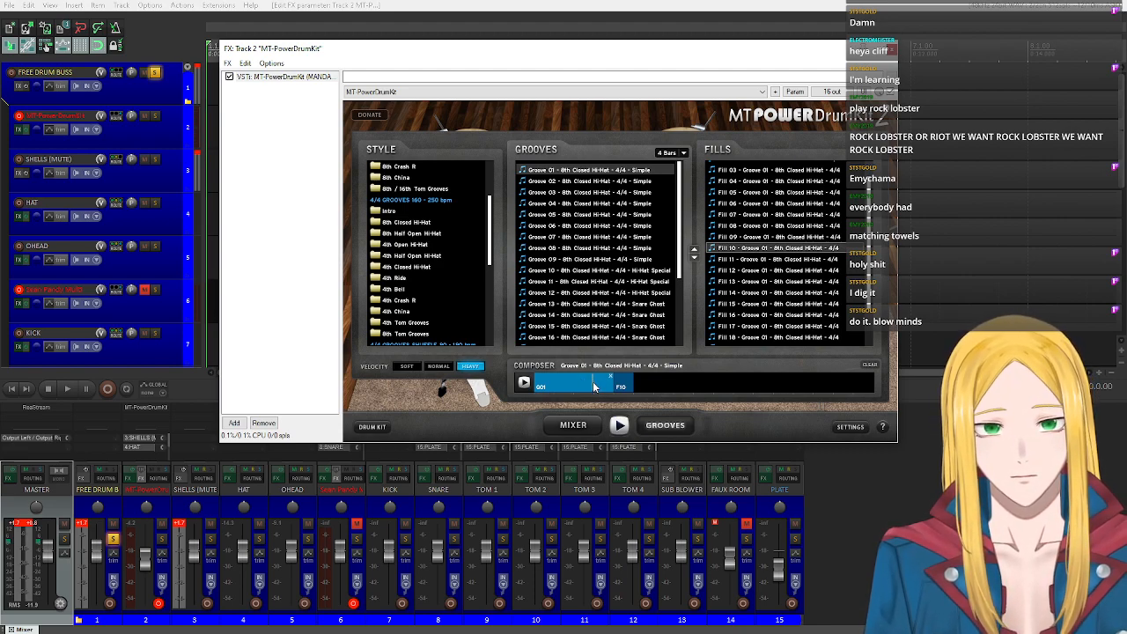
left_click_drag(621, 389, 629, 389)
left_click(651, 380)
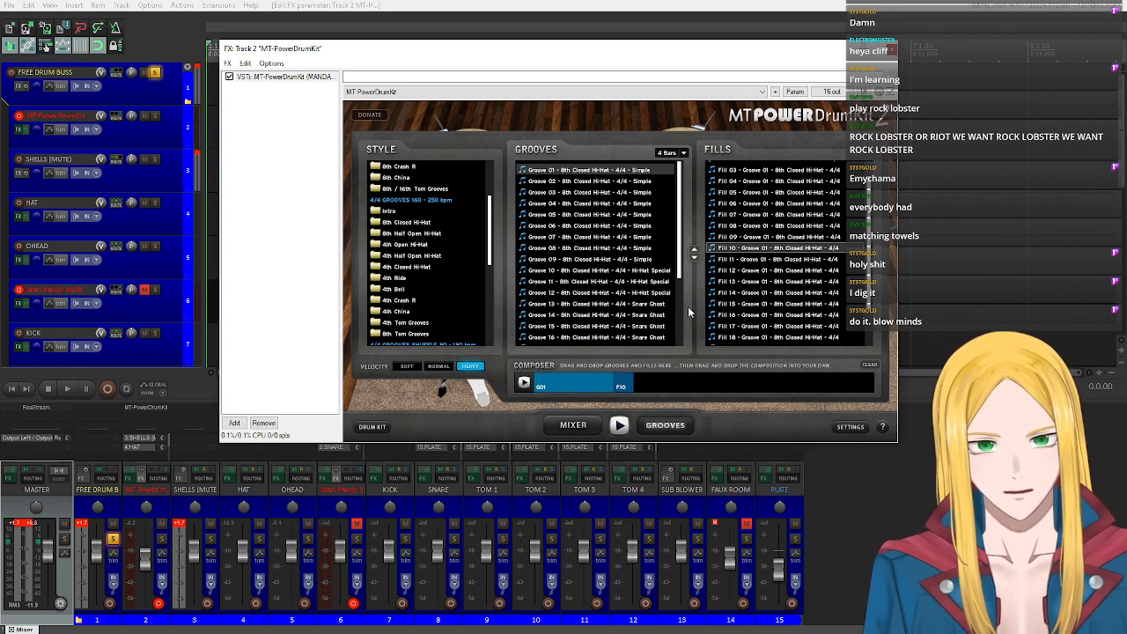
Move the drum kit's FX window clear of the timeline and close the ReaStream window.
left_click_drag(367, 48, 500, 146)
left_click(420, 70)
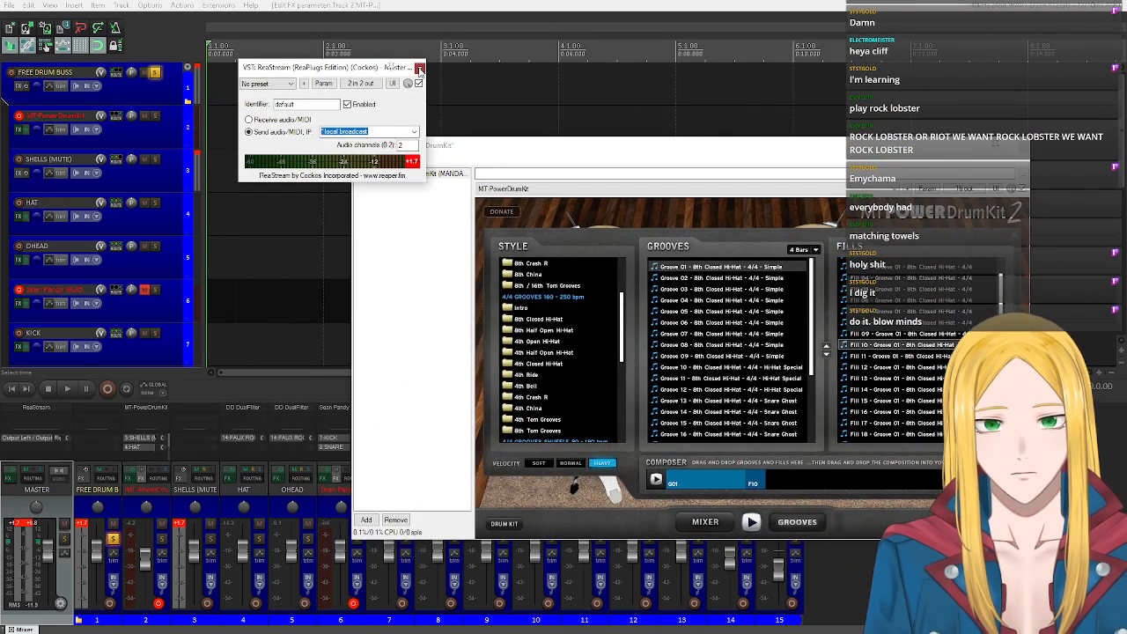
left_click(420, 71)
Remove the Fill 10 and Groove 01 blocks from the composer.
mouse_move(699, 484)
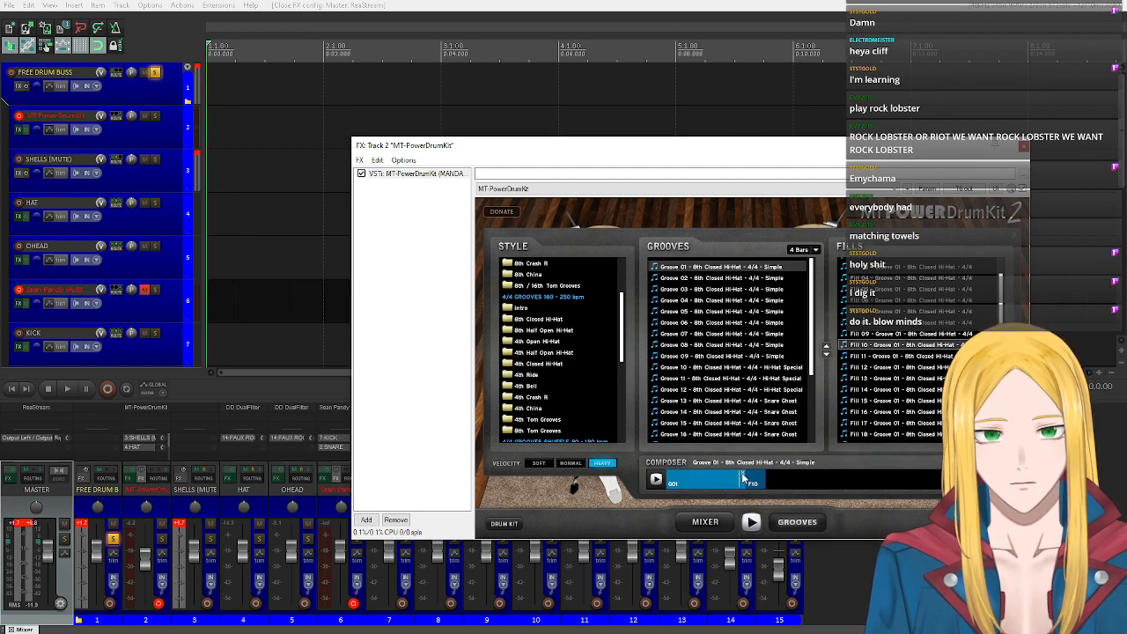
left_click(742, 472)
left_click(686, 477)
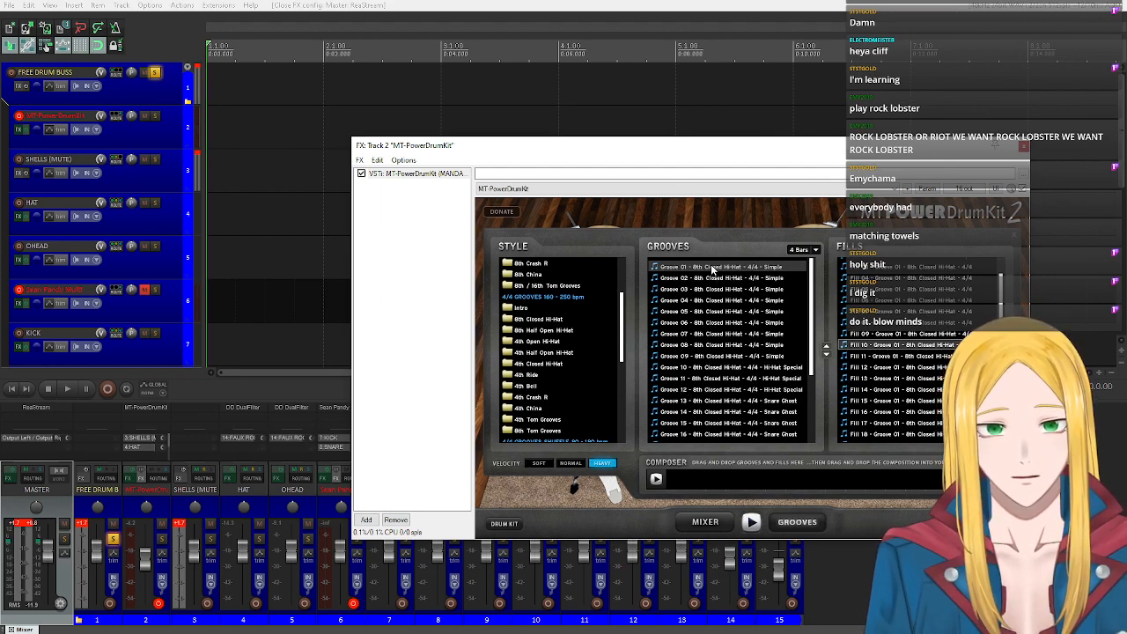
Insert Groove 01 at the start of the MT-PowerDrumKit track, split it at bar 4 and delete everything after the split.
left_click_drag(711, 267, 210, 132)
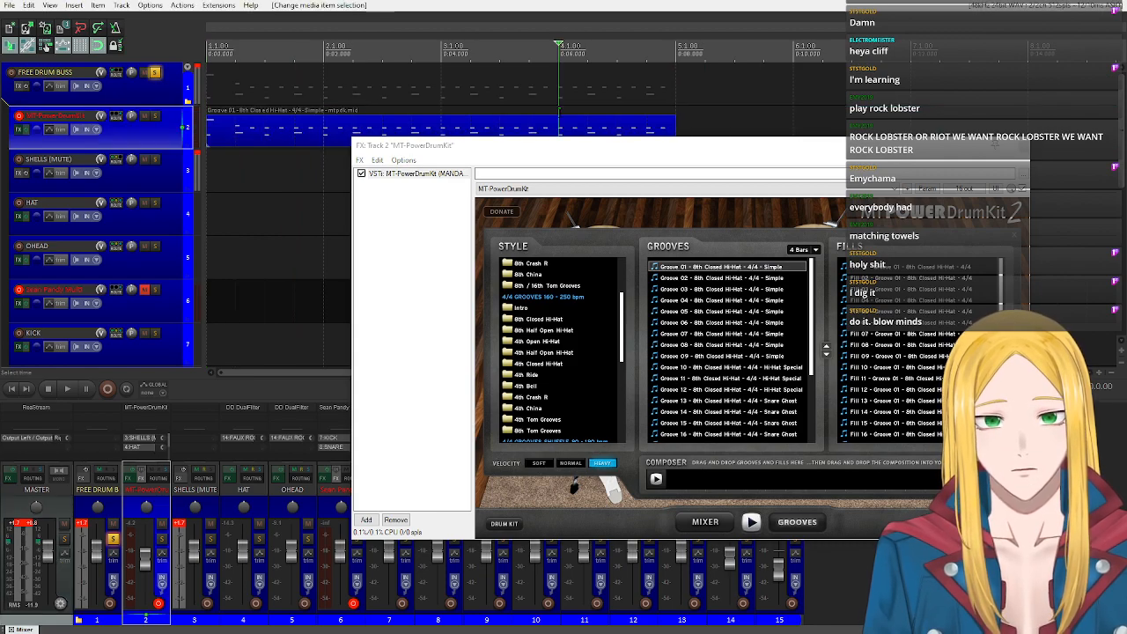
left_click(576, 125)
key("s")
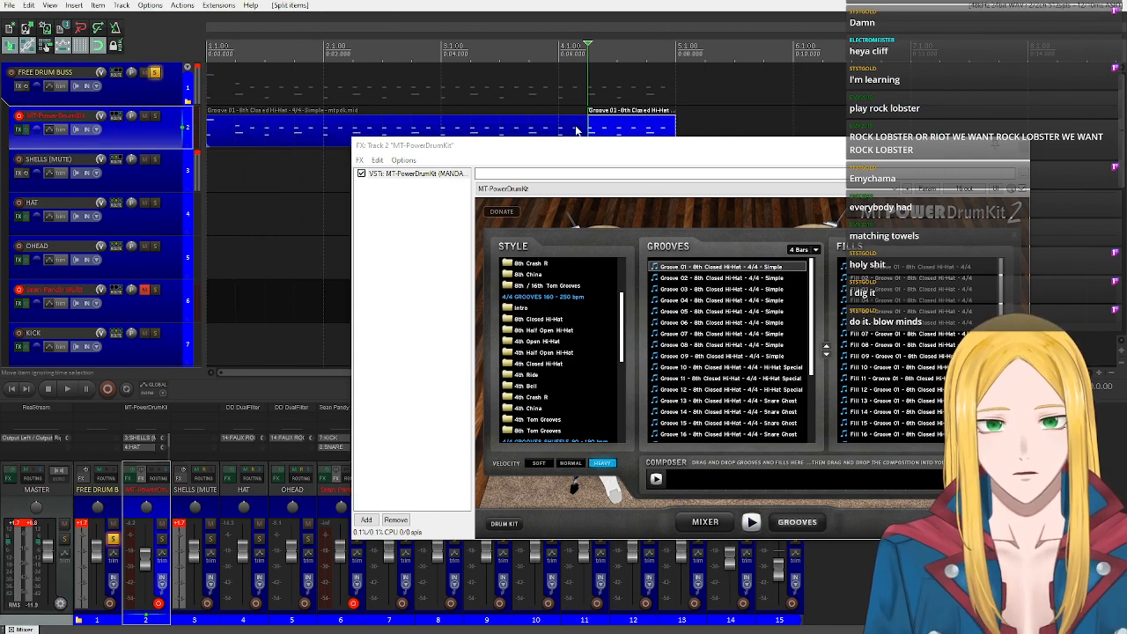
left_click(560, 120)
key("s")
left_click_drag(579, 89, 615, 143)
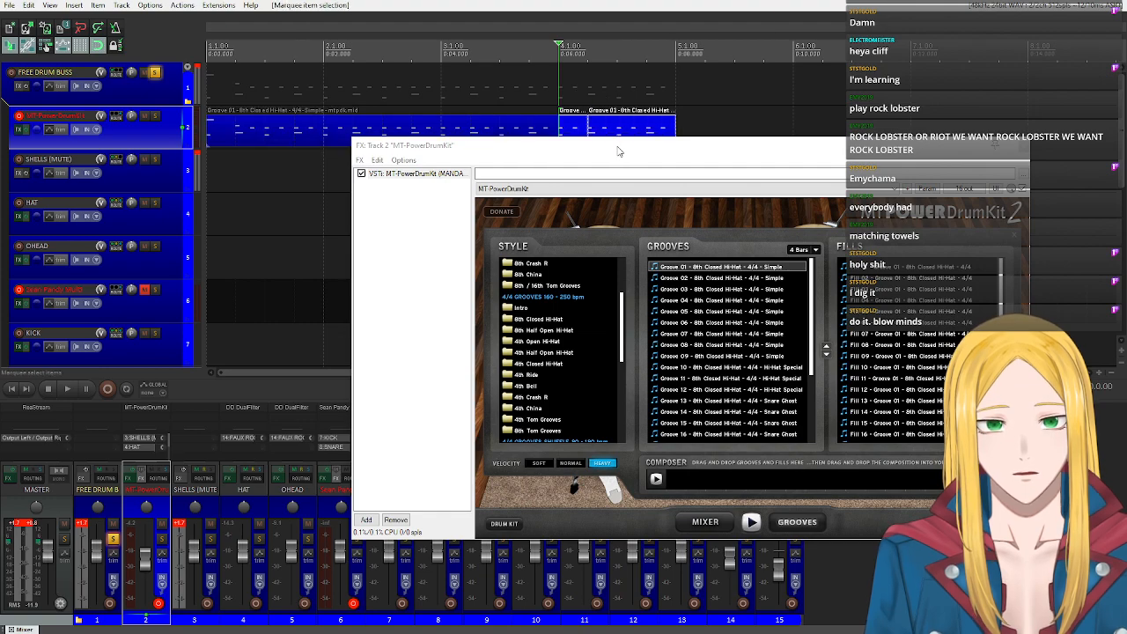
key("Delete")
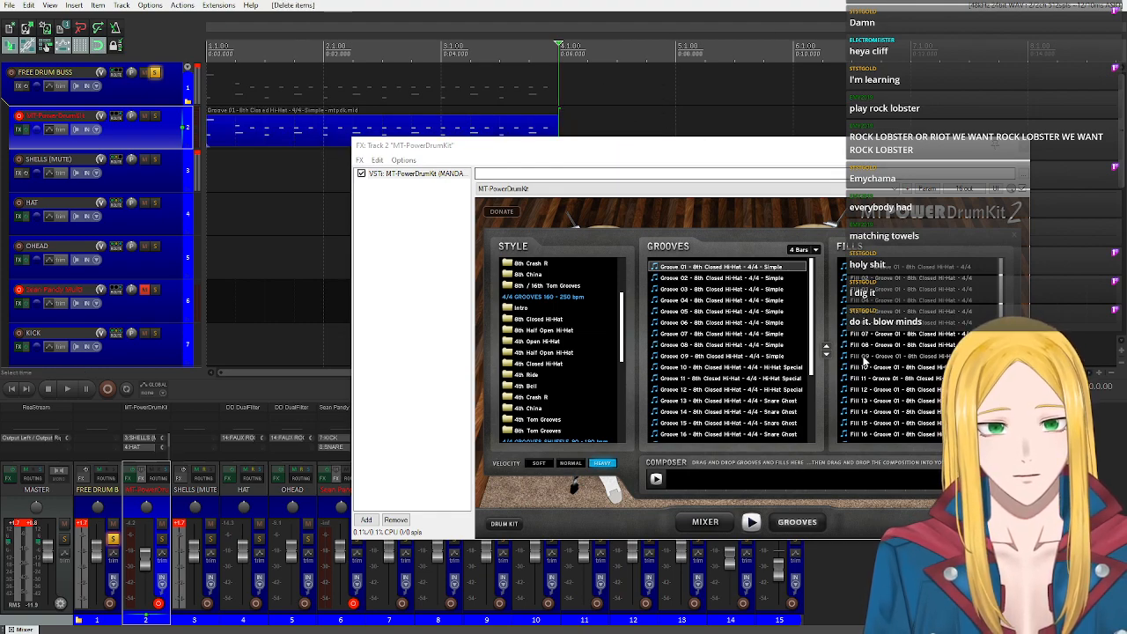
Audition Fill 07 of Groove 01, place it at bar 4 on the MT-PowerDrumKit track and stop the preview.
left_click(872, 339)
left_click_drag(871, 339, 559, 124)
left_click(750, 522)
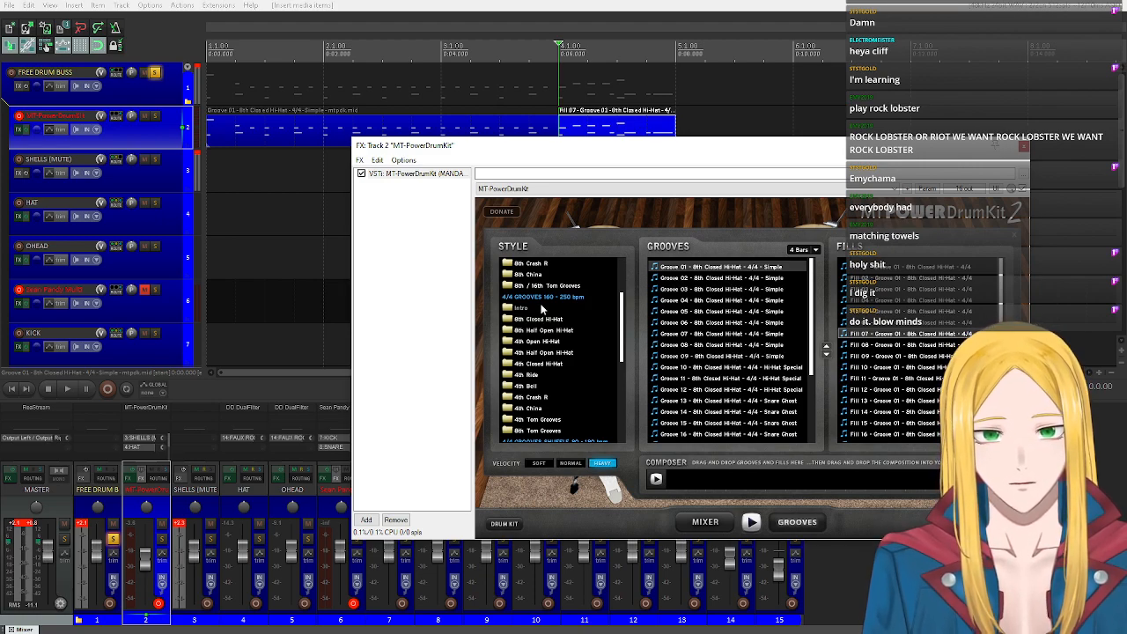
Audition Groove 01 of the 8th Ride style and place it at bar 5, directly after the fill.
scroll(561, 302, "up", 3)
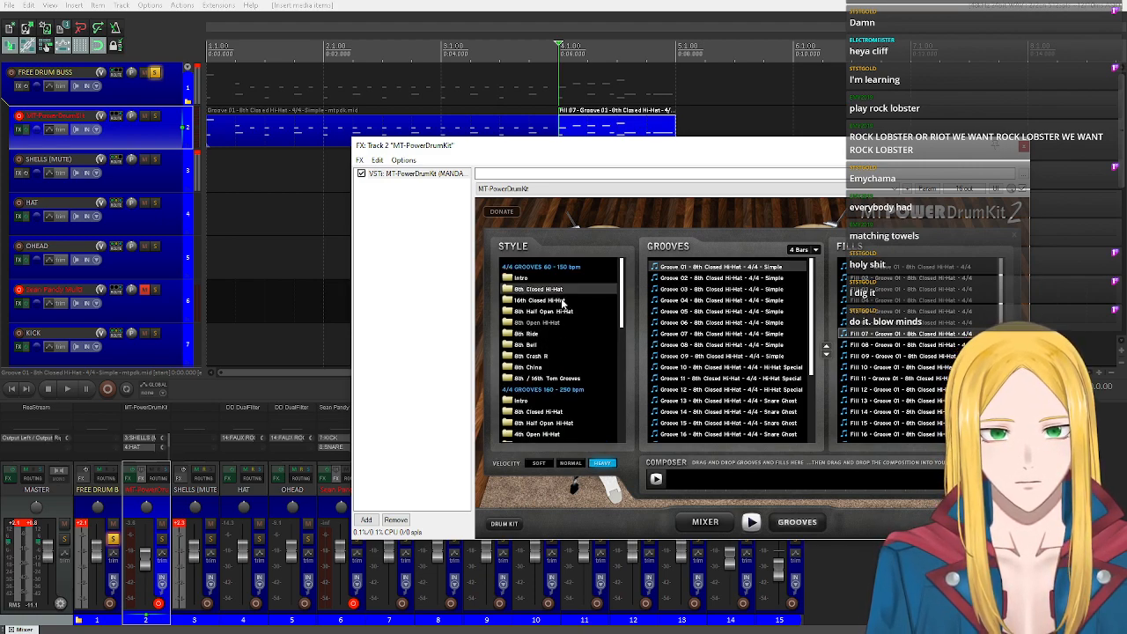
left_click(530, 338)
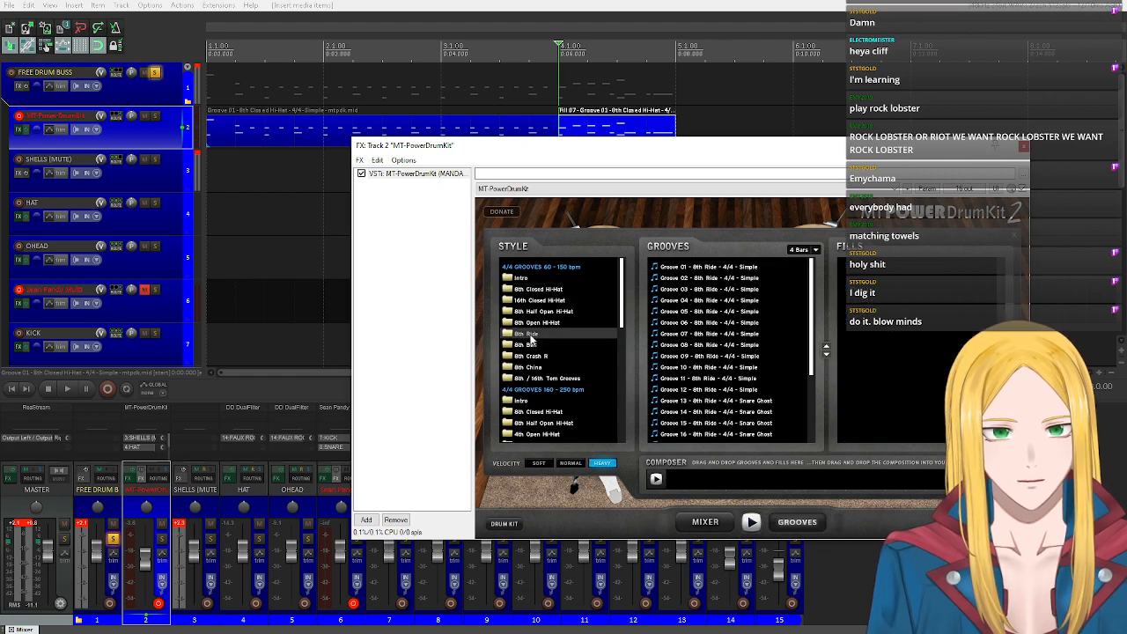
left_click(723, 268)
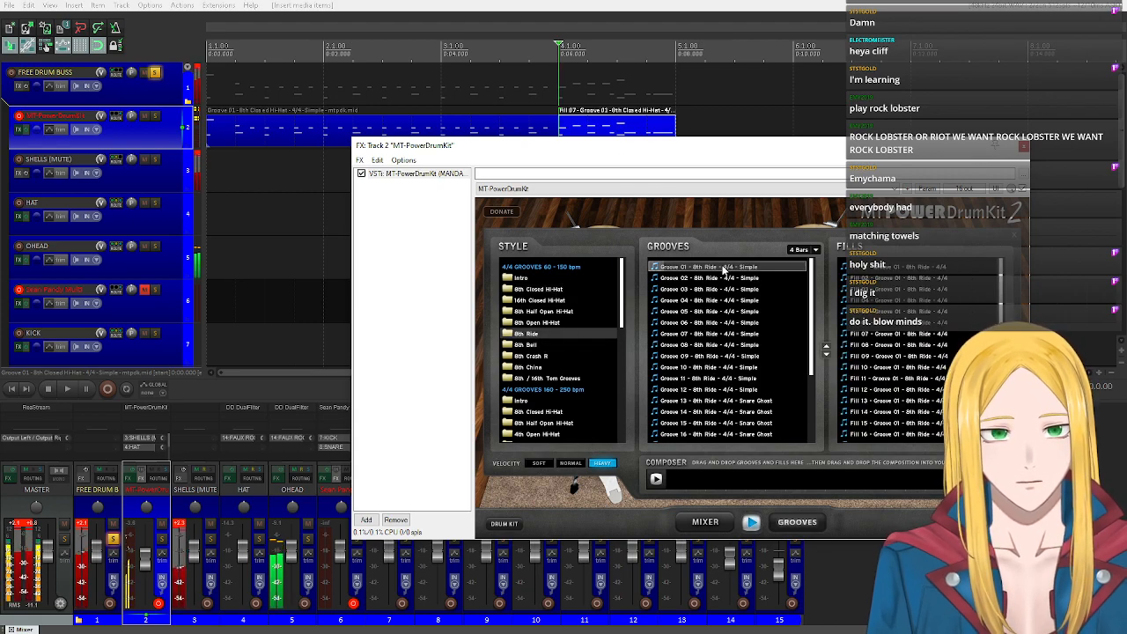
scroll(727, 126, "down", 3)
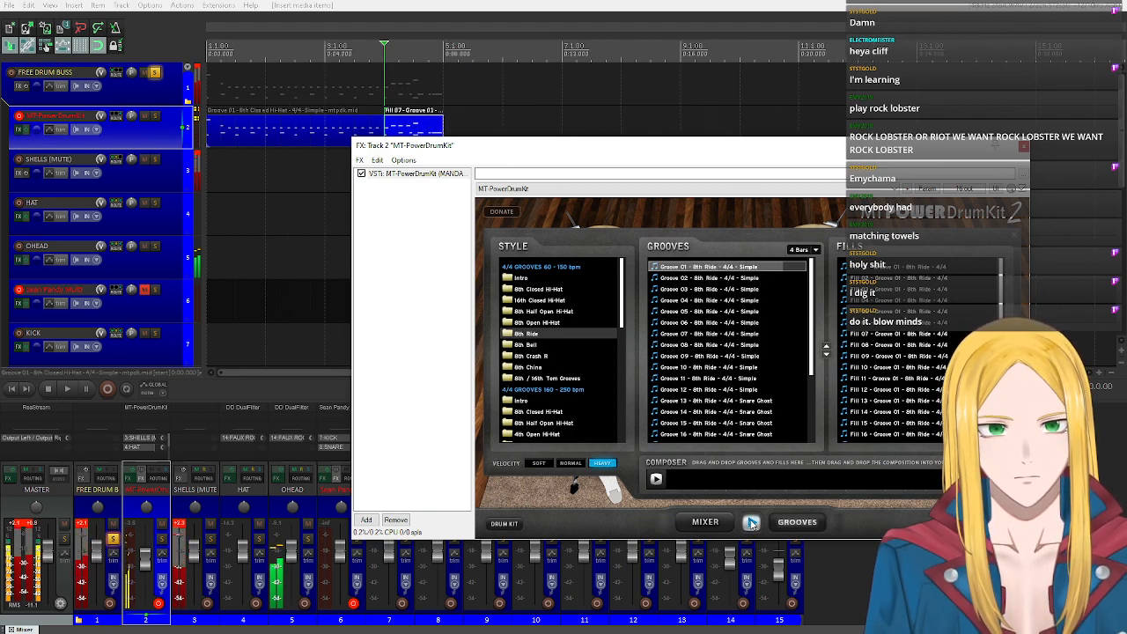
left_click_drag(726, 262, 451, 121)
Split the 8th Ride groove at bar 8, delete its last bar and place the edit cursor at the item's new end.
left_click(620, 127)
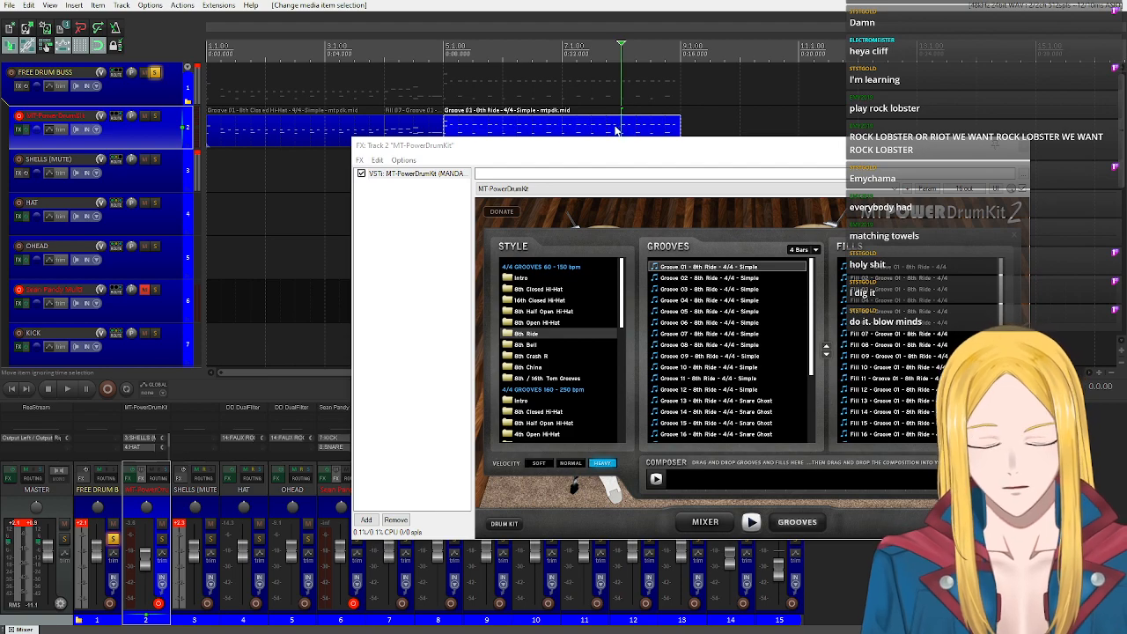
key("s")
left_click(642, 130)
key("Delete")
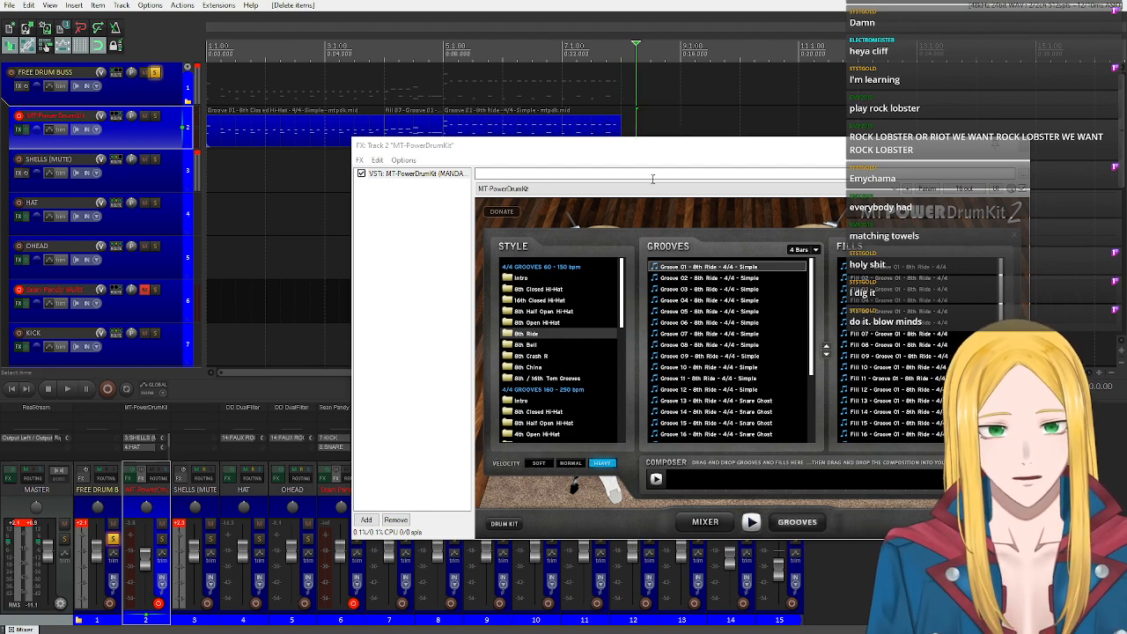
left_click(624, 98)
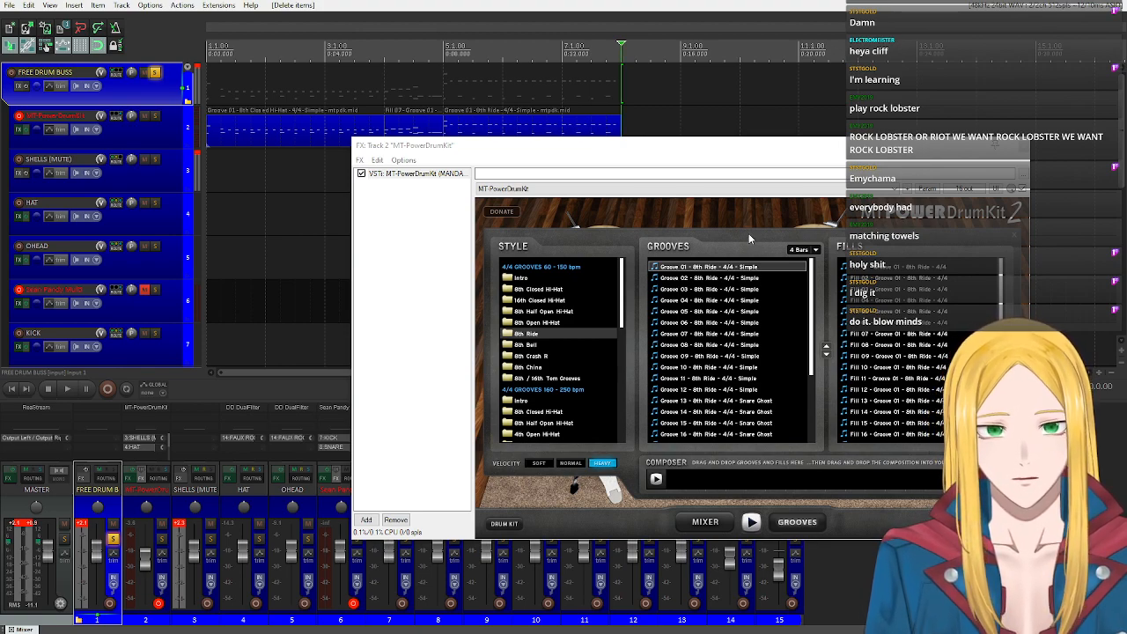
Audition the fills of Groove 01 in the 8th Ride style and place Fill 19 at bar 8 on the MT-PowerDrumKit track.
scroll(874, 386, "down", 1)
scroll(874, 386, "down", 1)
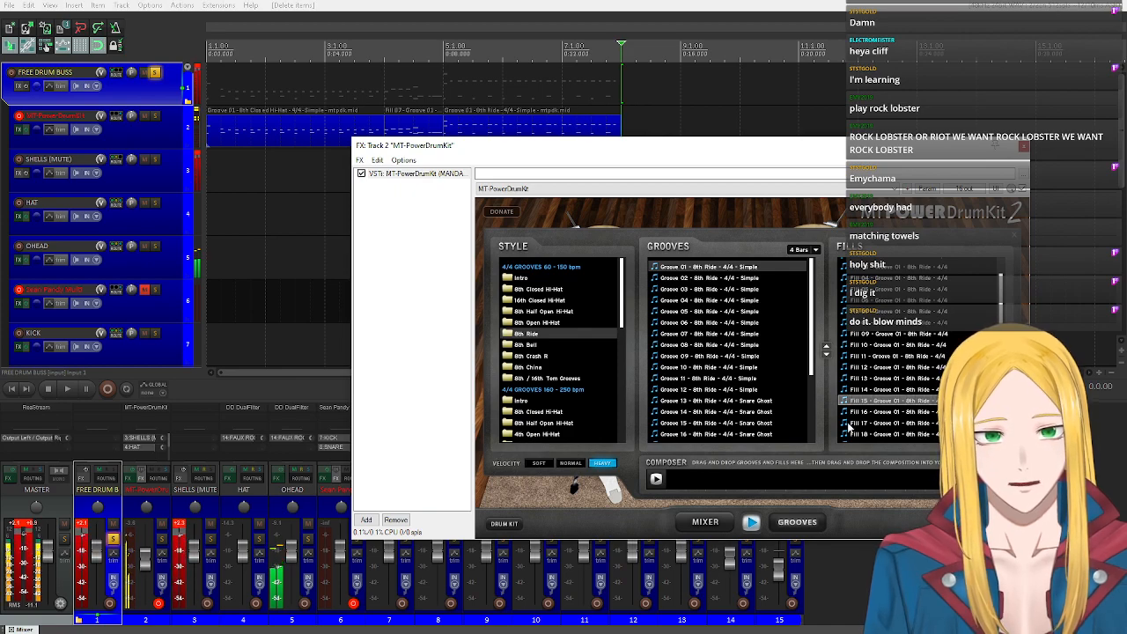
left_click(874, 402)
left_click(888, 303)
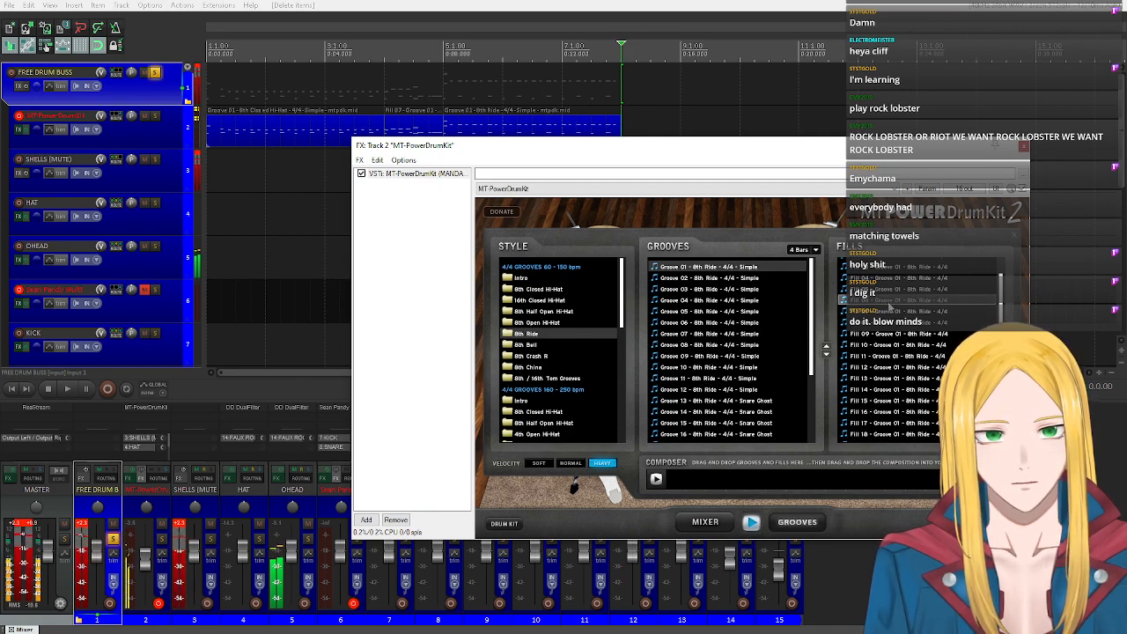
left_click(892, 423)
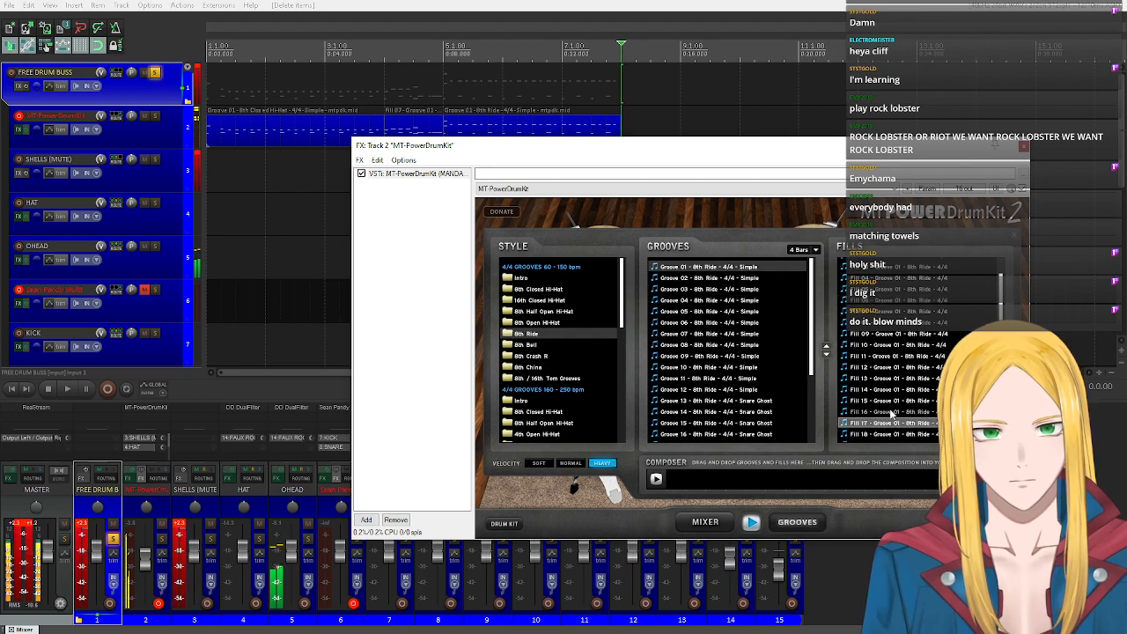
scroll(888, 405, "down", 2)
left_click(887, 394)
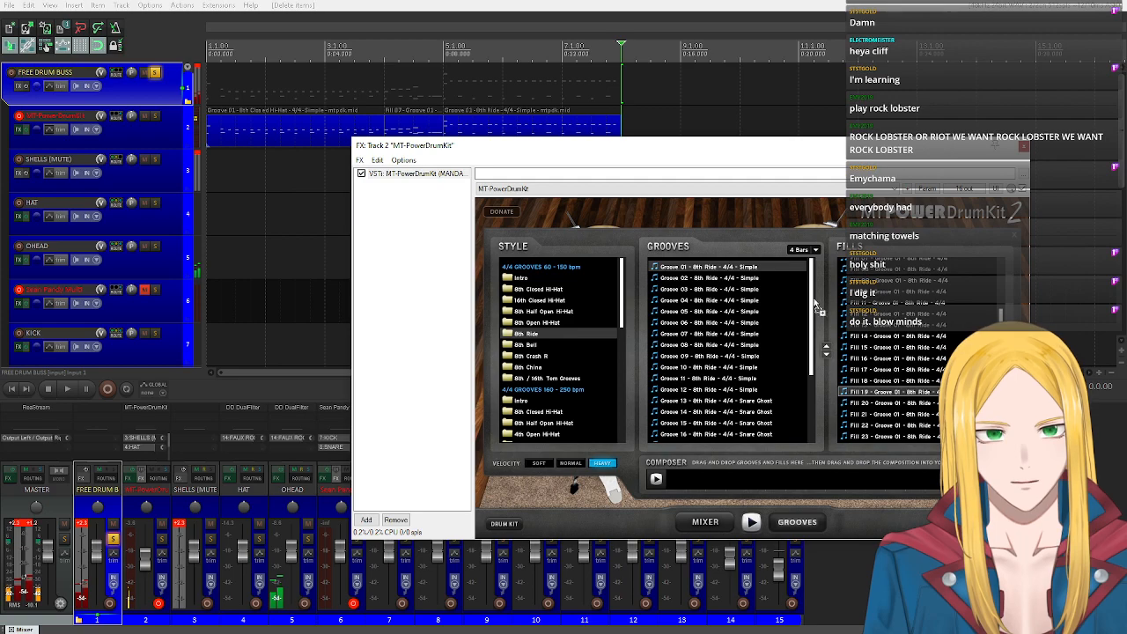
left_click_drag(834, 322, 669, 124)
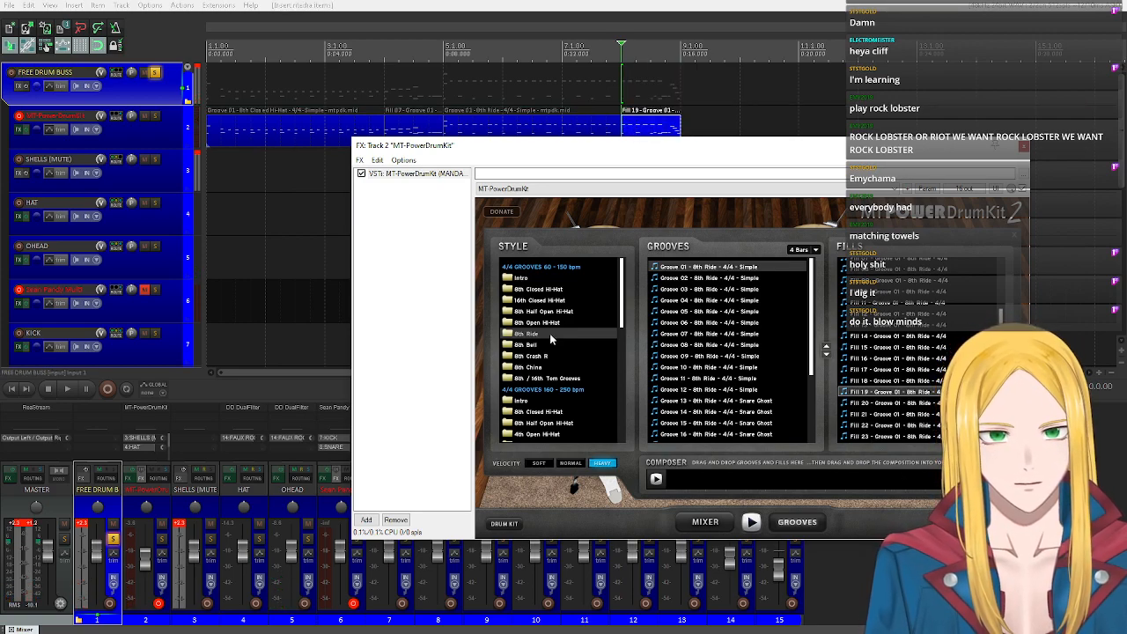
Audition Groove 01 of the 8th Crash R style, stop the preview and place the groove at bar 9, directly after Fill 19.
left_click(562, 356)
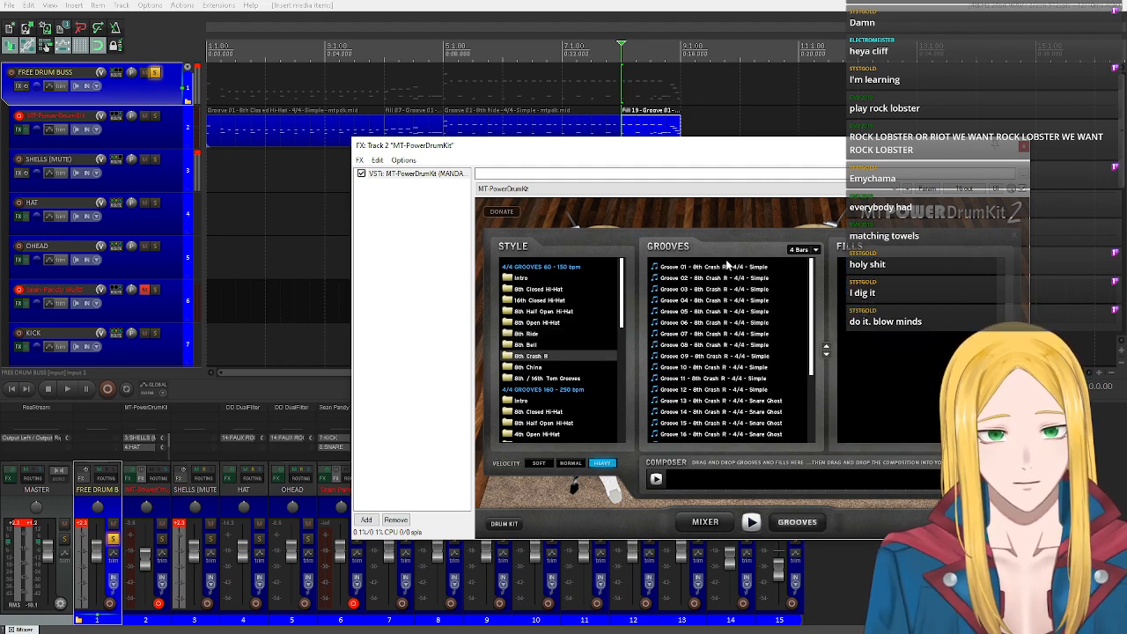
left_click(696, 267)
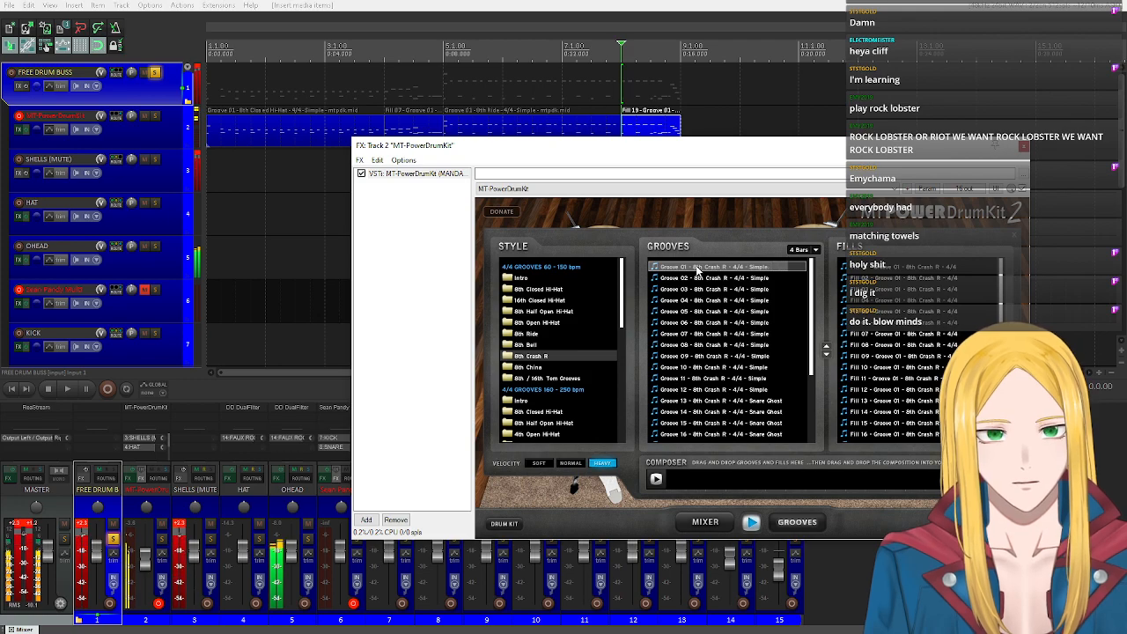
left_click(751, 523)
left_click_drag(674, 270, 682, 129)
Split the 8th Crash R groove item at bar 12 and delete its last bar.
left_click(683, 130)
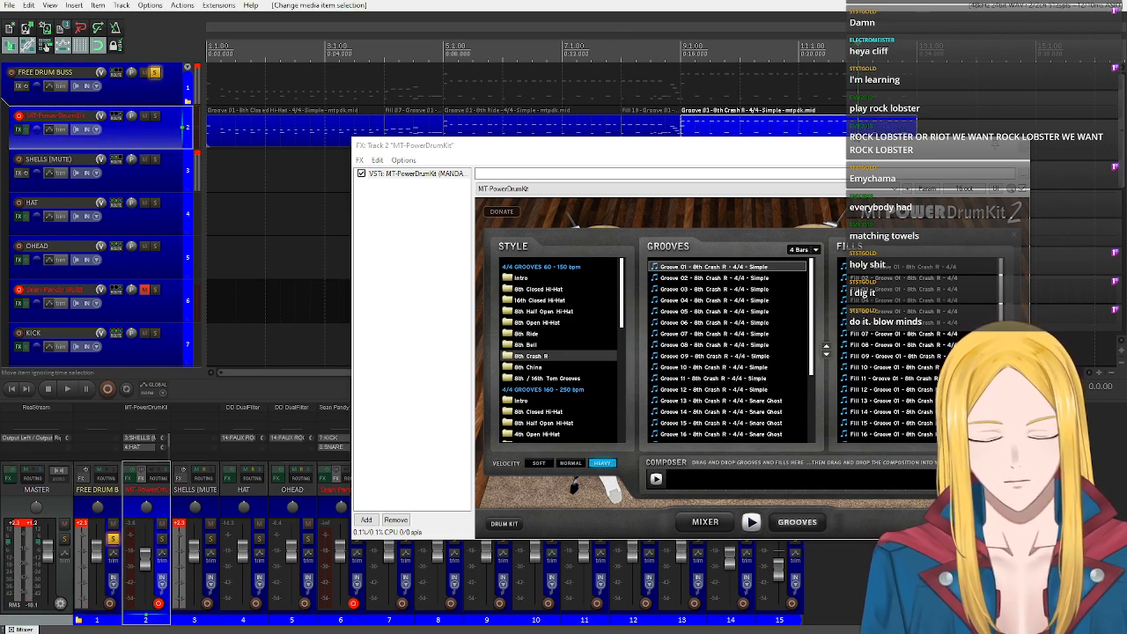
key("s")
key("Delete")
Audition several fills of the 8th Crash R groove, stop the preview and place Fill 23 at bar 12 on the MT-PowerDrumKit track.
double_click(891, 381)
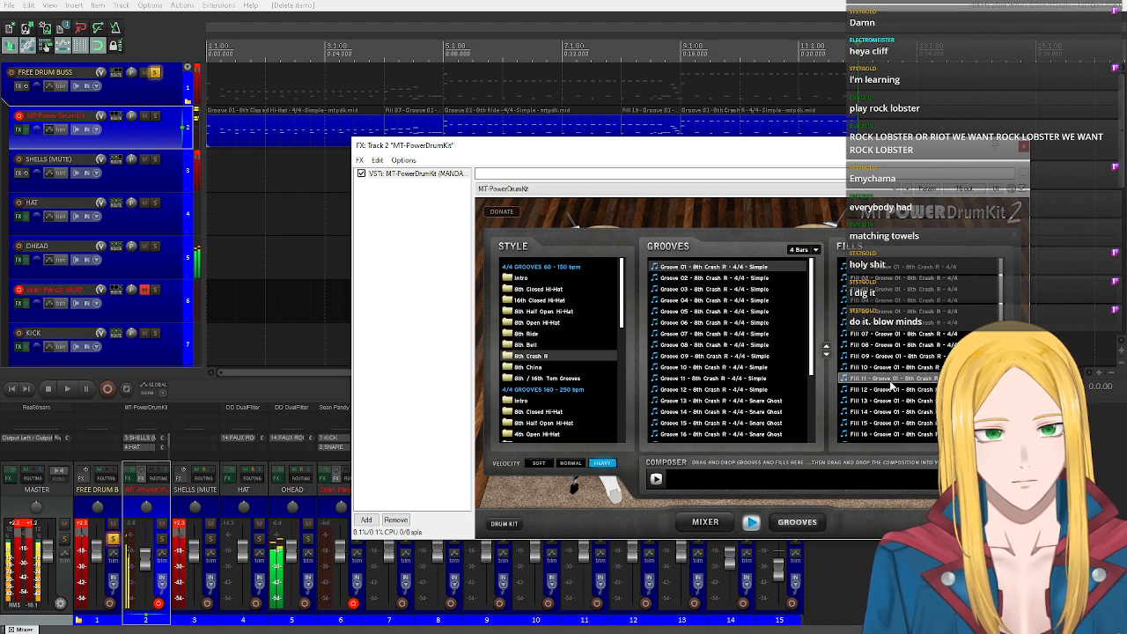
left_click(915, 266)
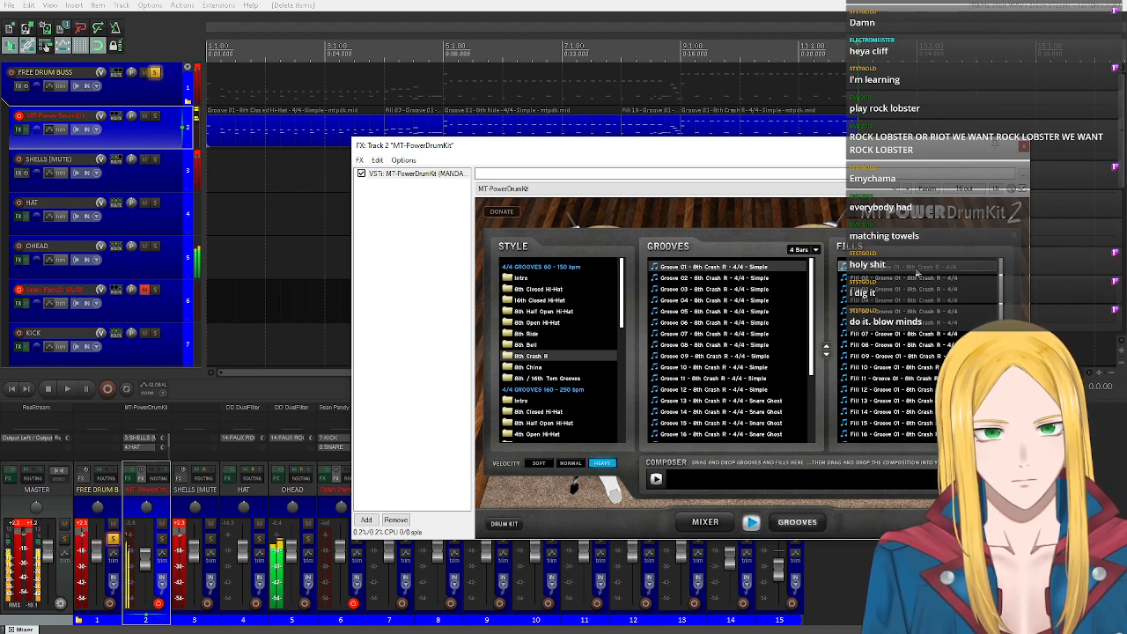
left_click(915, 301)
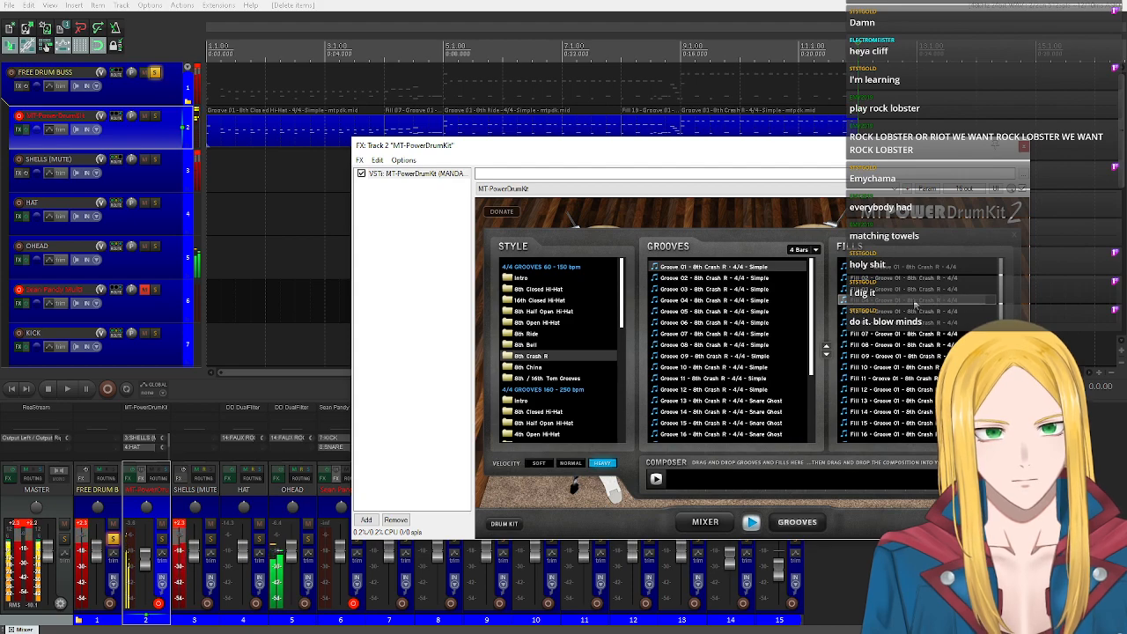
scroll(915, 304, "down", 1)
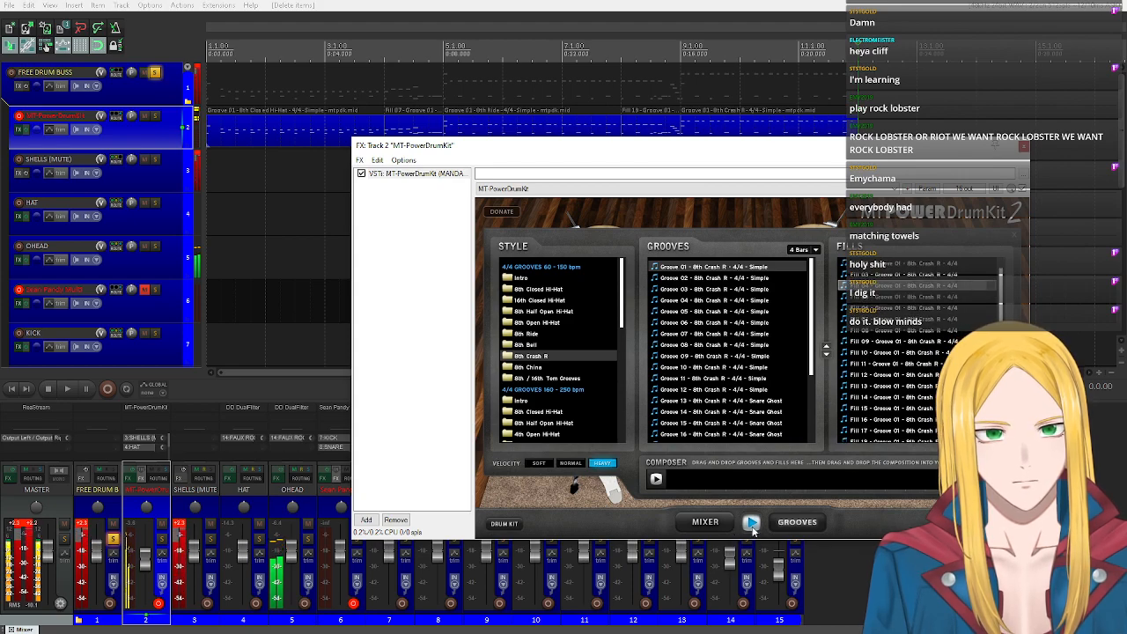
scroll(898, 378, "down", 4)
left_click(900, 397)
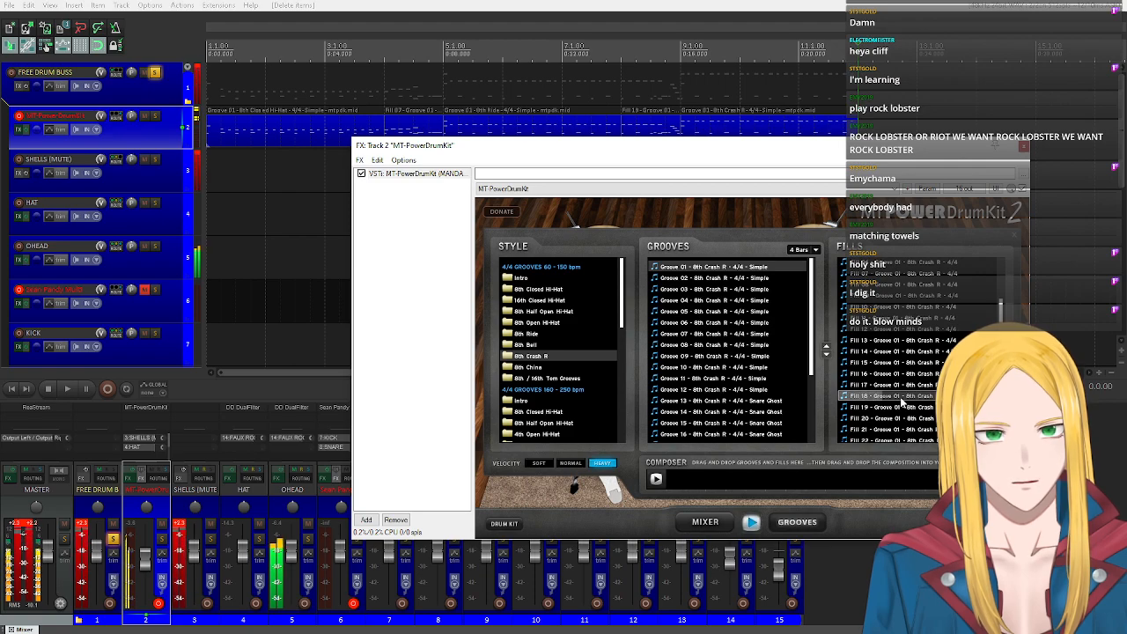
scroll(900, 401, "down", 1)
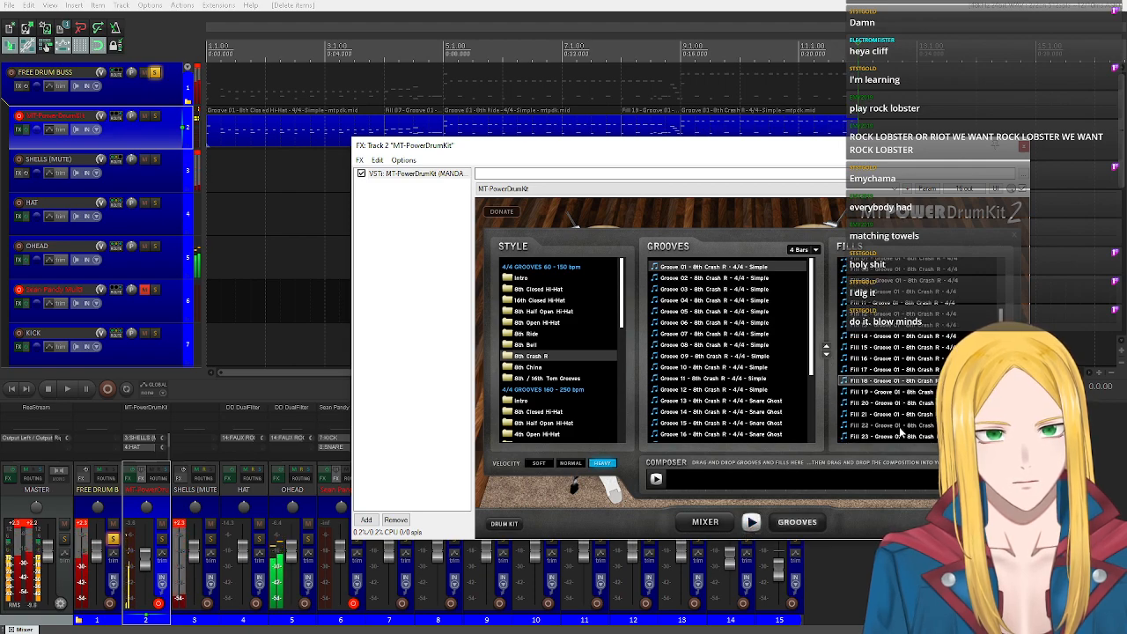
left_click(900, 434)
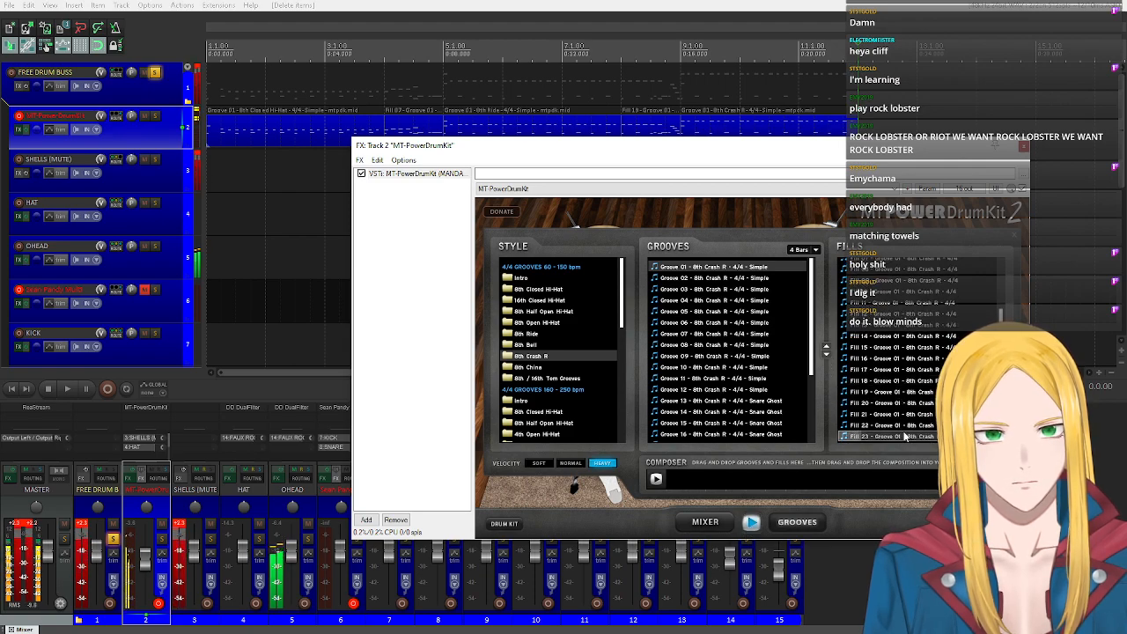
left_click(749, 528)
left_click_drag(902, 437, 856, 123)
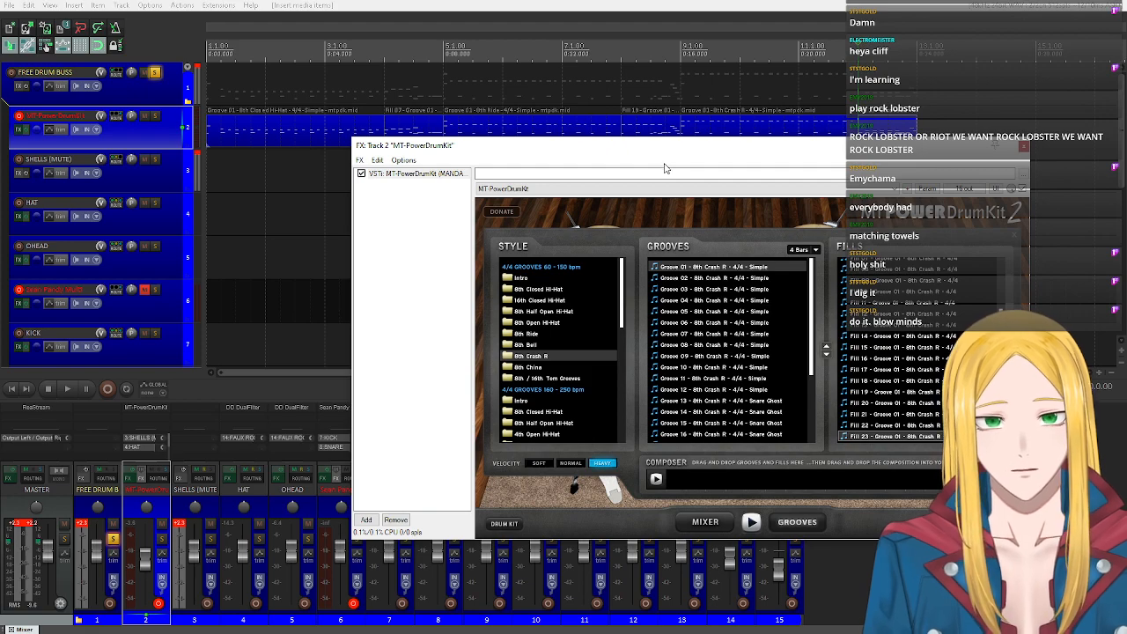
Close the MT-PowerDrumKit window, make a time selection over the whole drum part from bar 1 to bar 13 and reset the level meters.
scroll(700, 73, "down", 2)
scroll(696, 97, "up", 1)
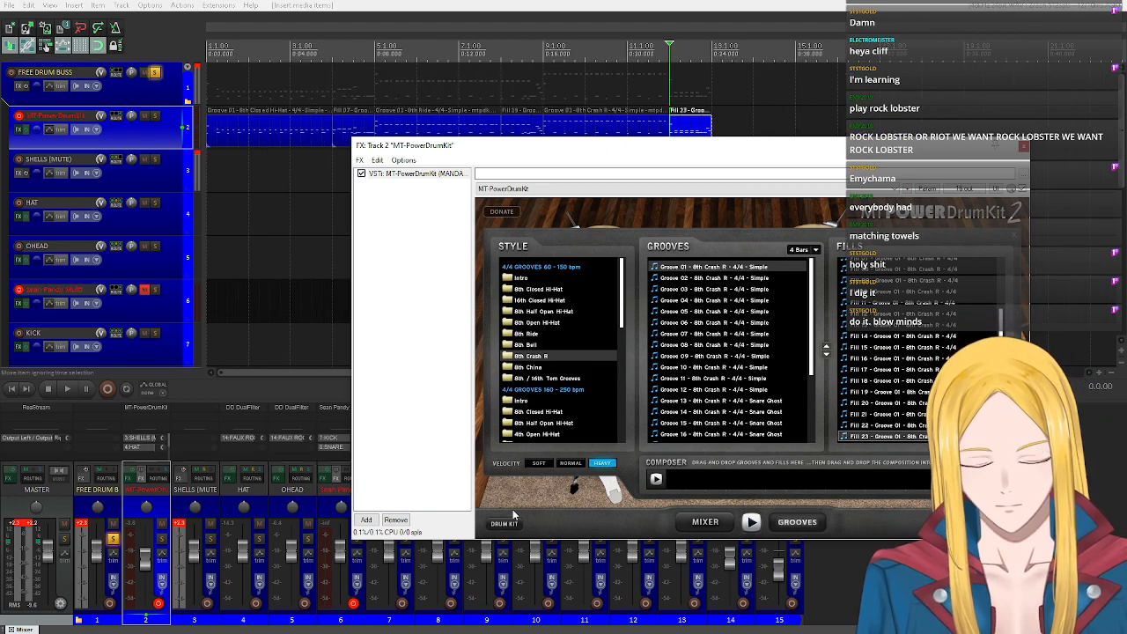
left_click(1024, 146)
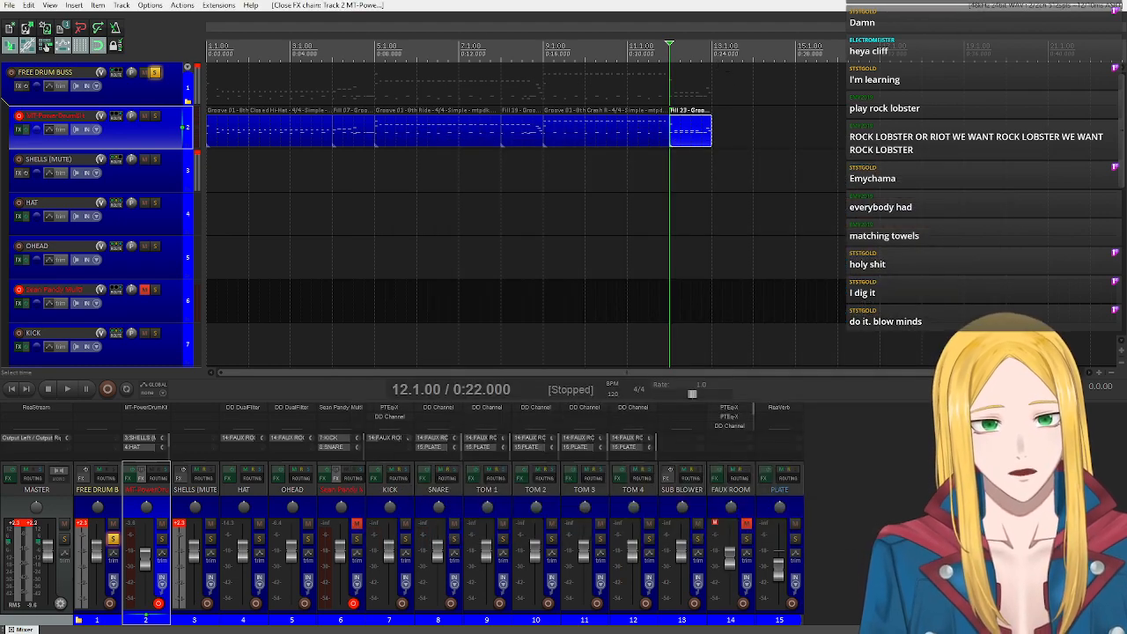
left_click_drag(270, 88, 202, 93)
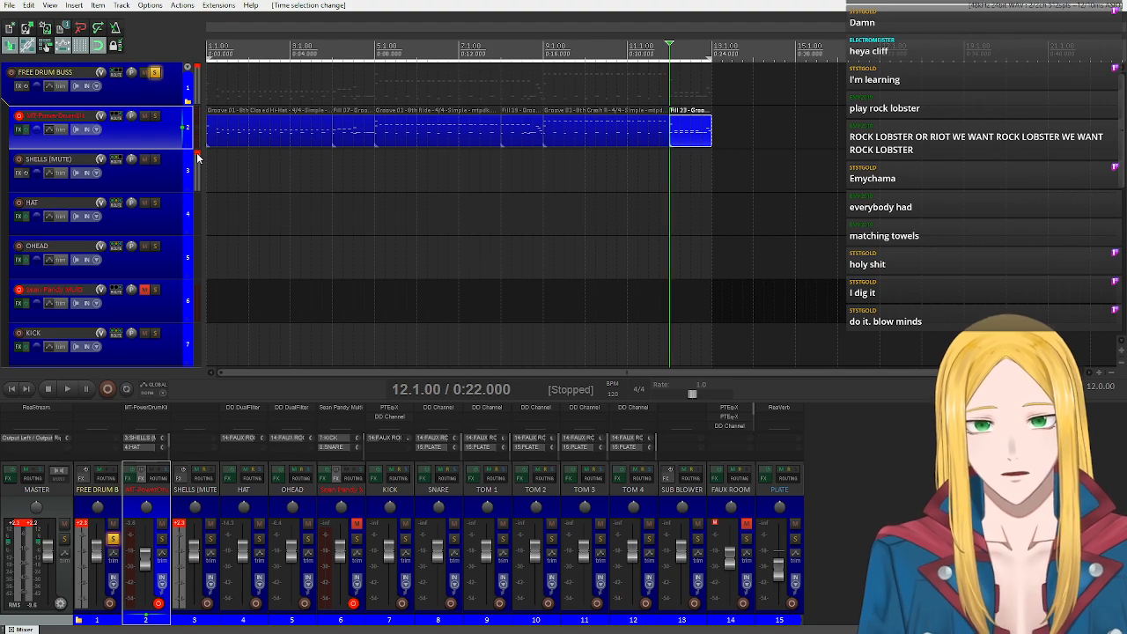
left_click(36, 525)
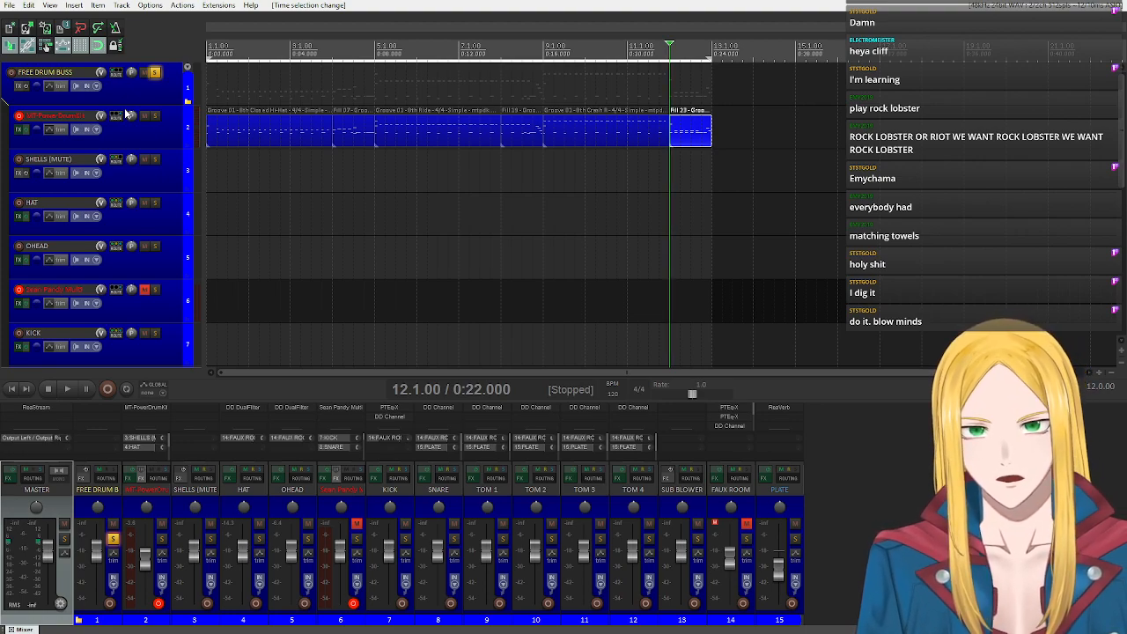
Mute the SHELLS (MUTE) track and copy all groove and fill items from the MT-PowerDrumKit track to the Sean Pandy Multi track.
left_click(144, 159)
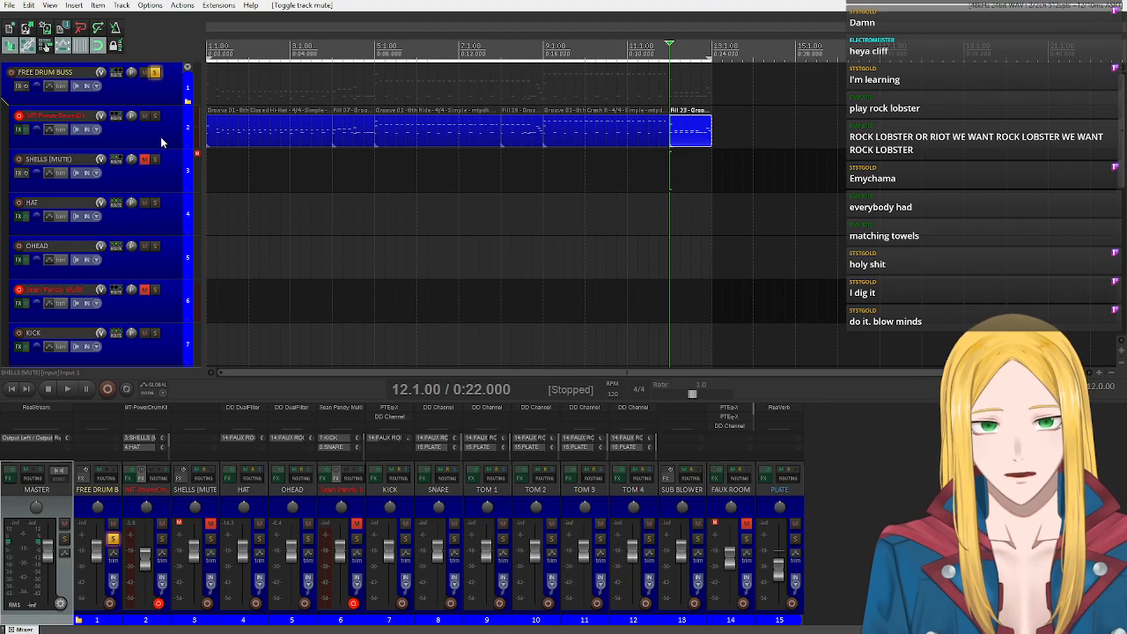
left_click_drag(763, 137, 220, 302)
left_click(225, 138)
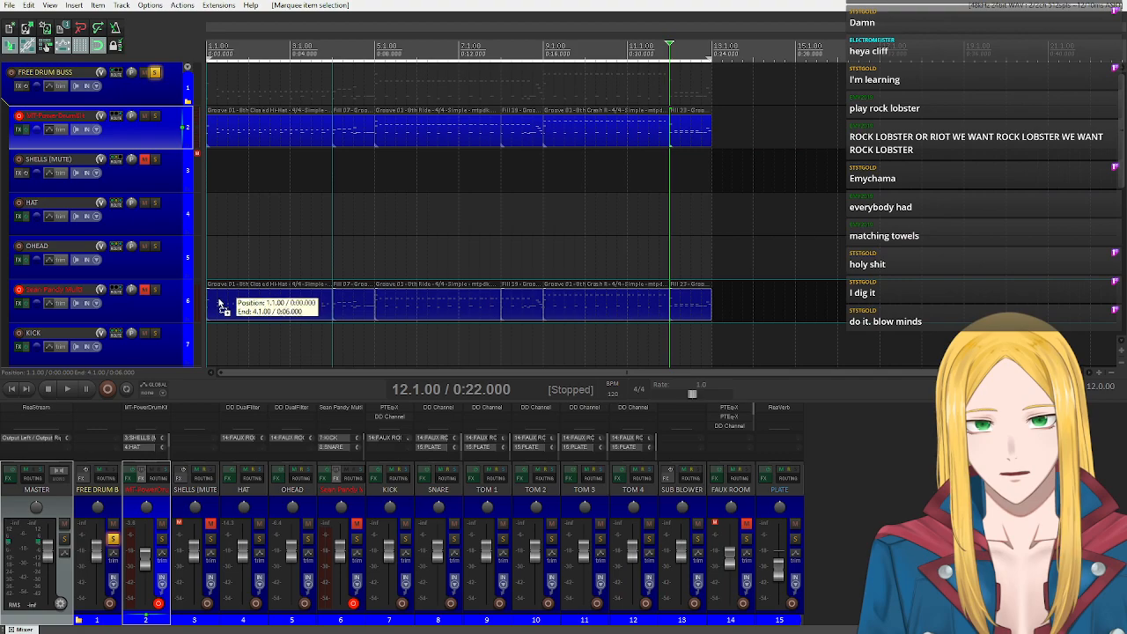
Unmute the Sean Pandy Multi track, close its plugin window and mute the MT-PowerDrumKit track.
left_click(144, 291)
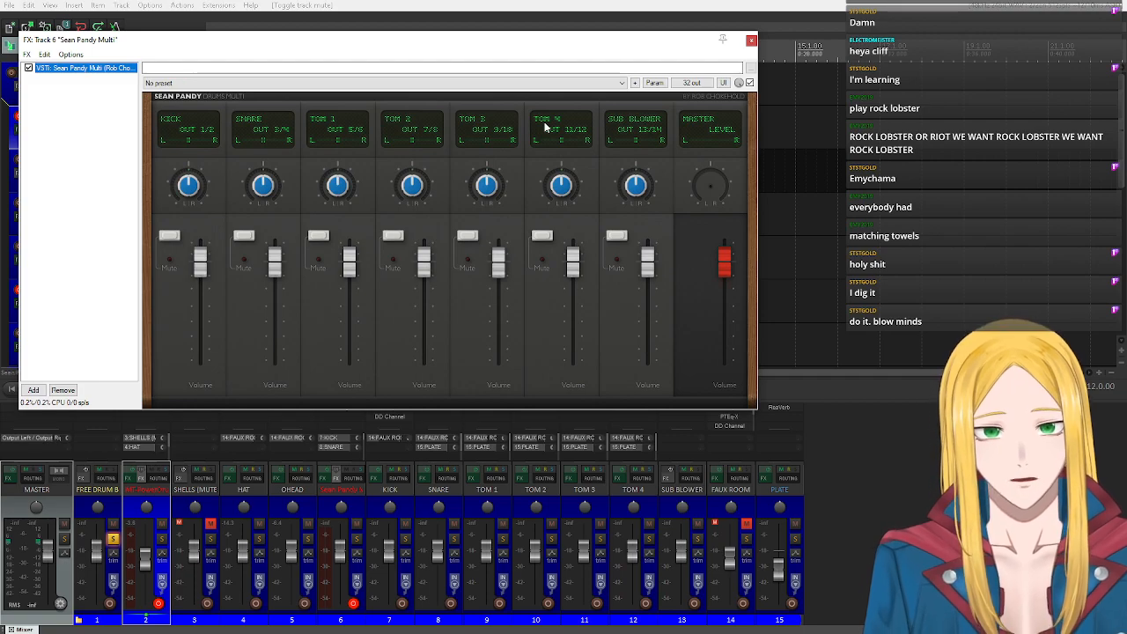
left_click(751, 39)
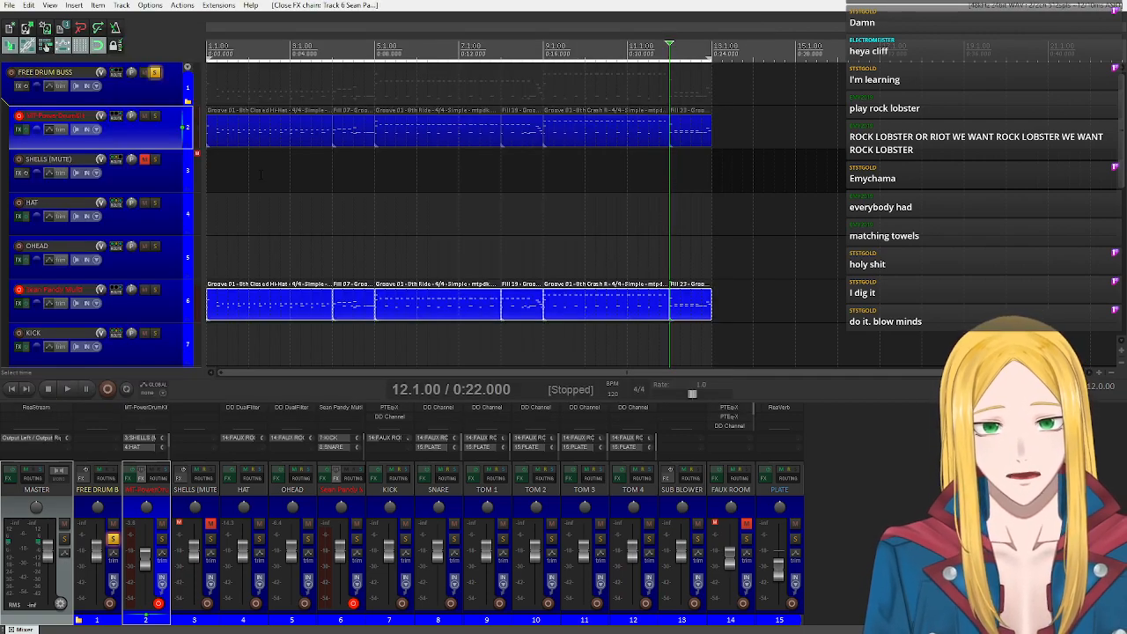
left_click(144, 115)
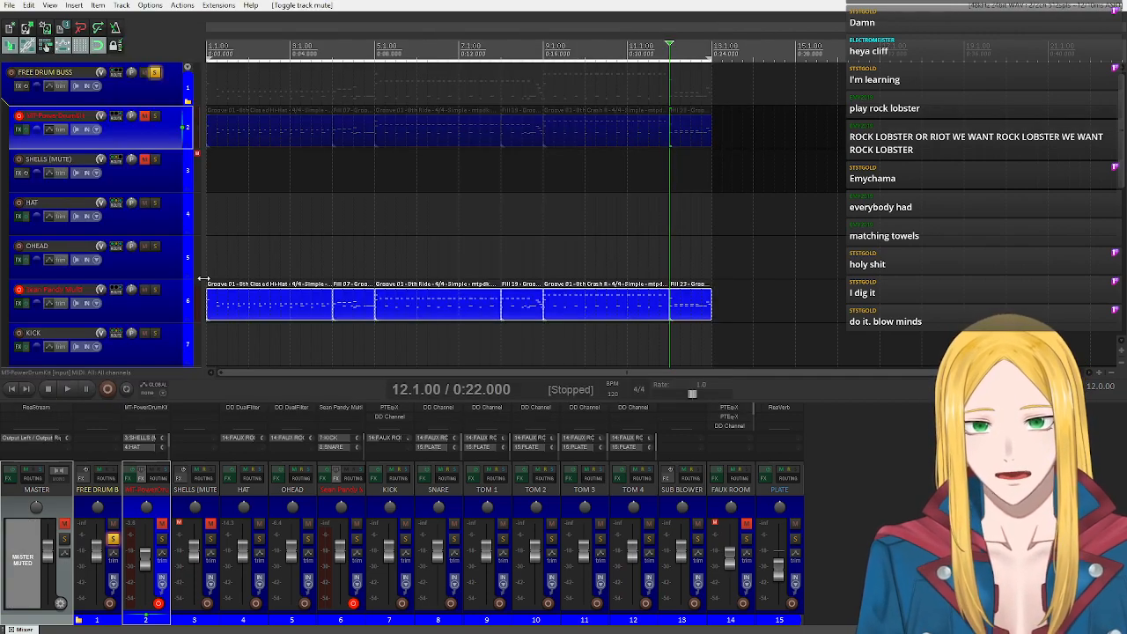
Play the copied drum part briefly from the project start and stop playback.
left_click(10, 388)
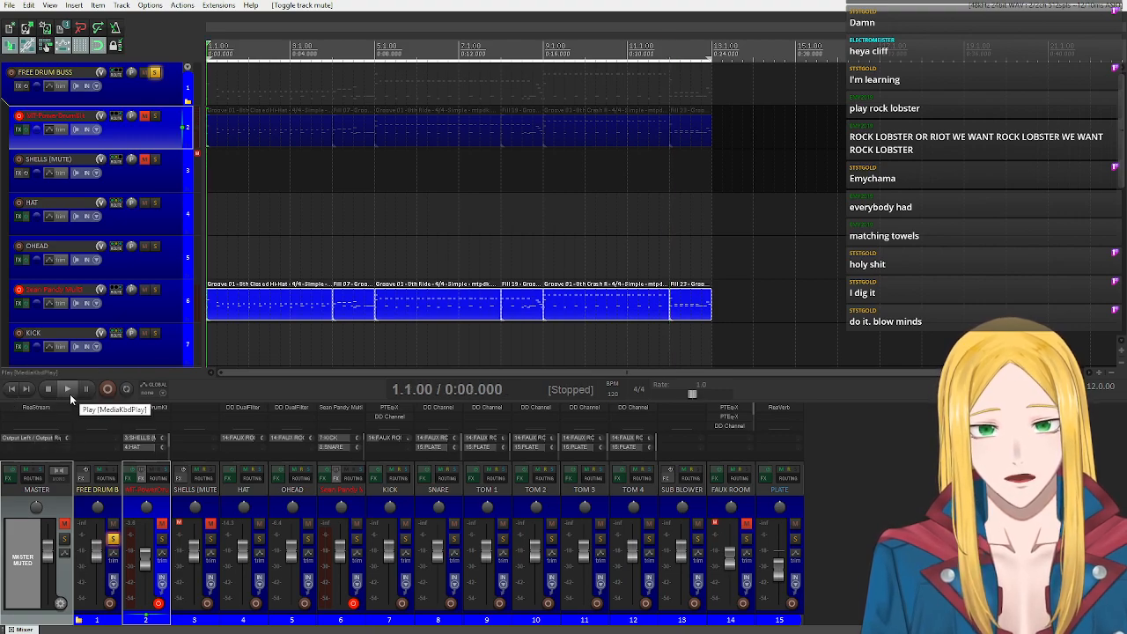
left_click(69, 396)
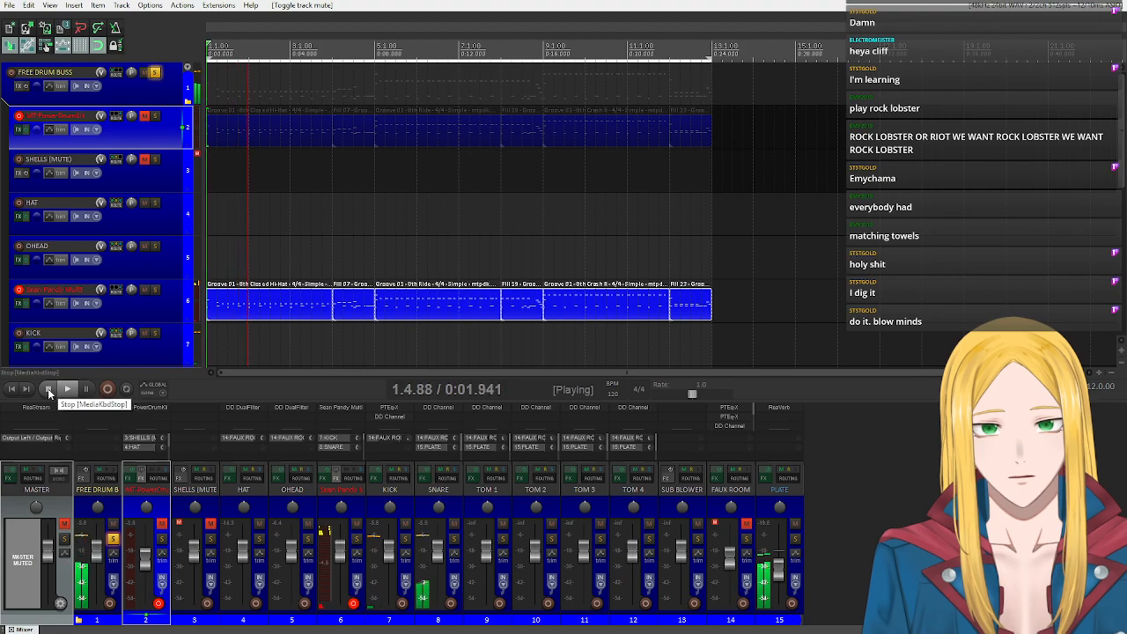
scroll(112, 290, "down", 2)
scroll(114, 264, "down", 1)
key("space")
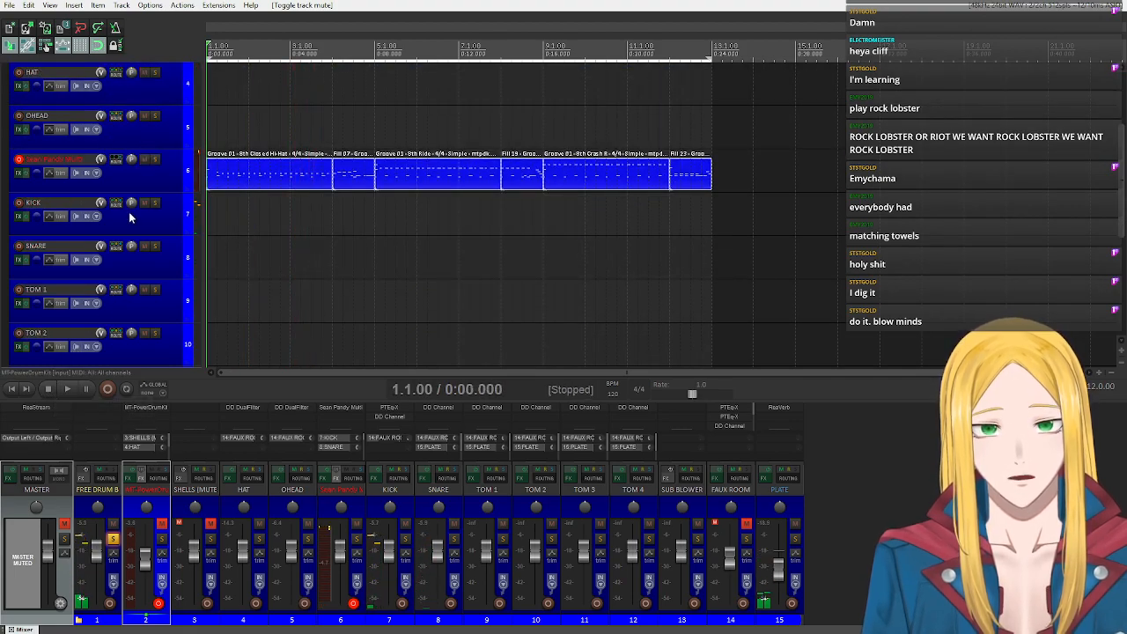
Open the MT-PowerDrumKit plugin's mapping settings and dismiss the information notice.
scroll(122, 176, "up", 3)
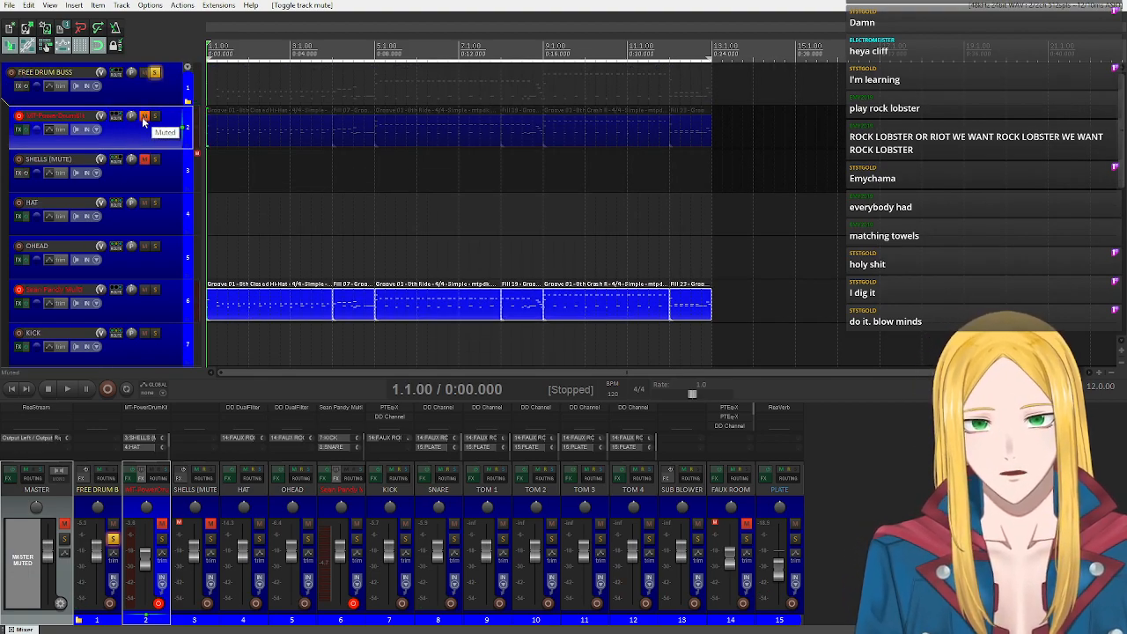
left_click(19, 132)
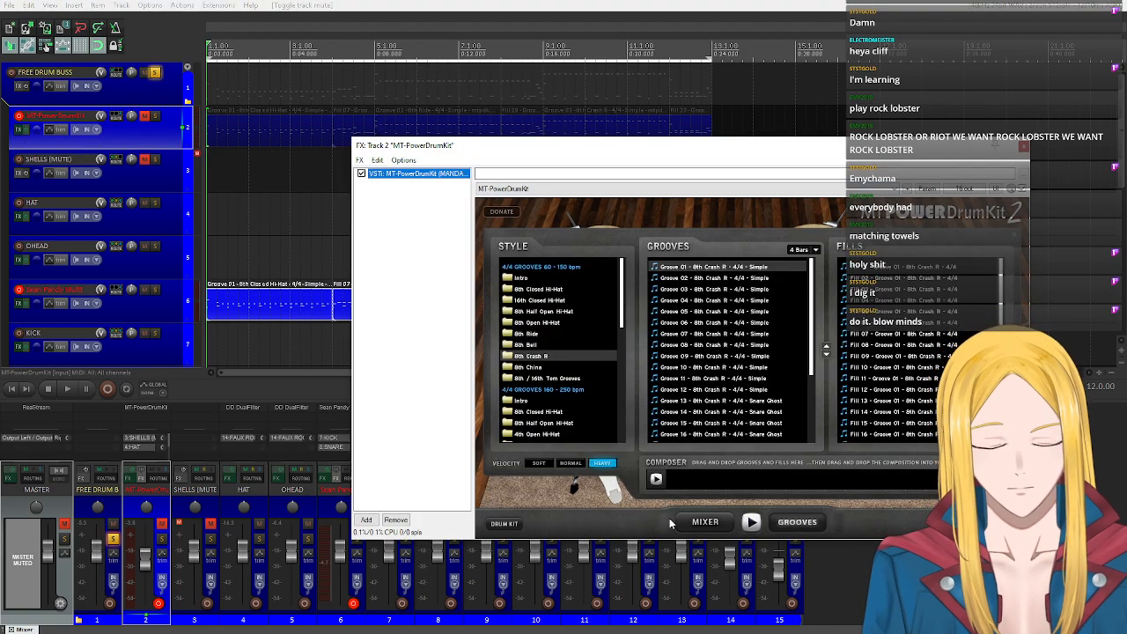
left_click(707, 524)
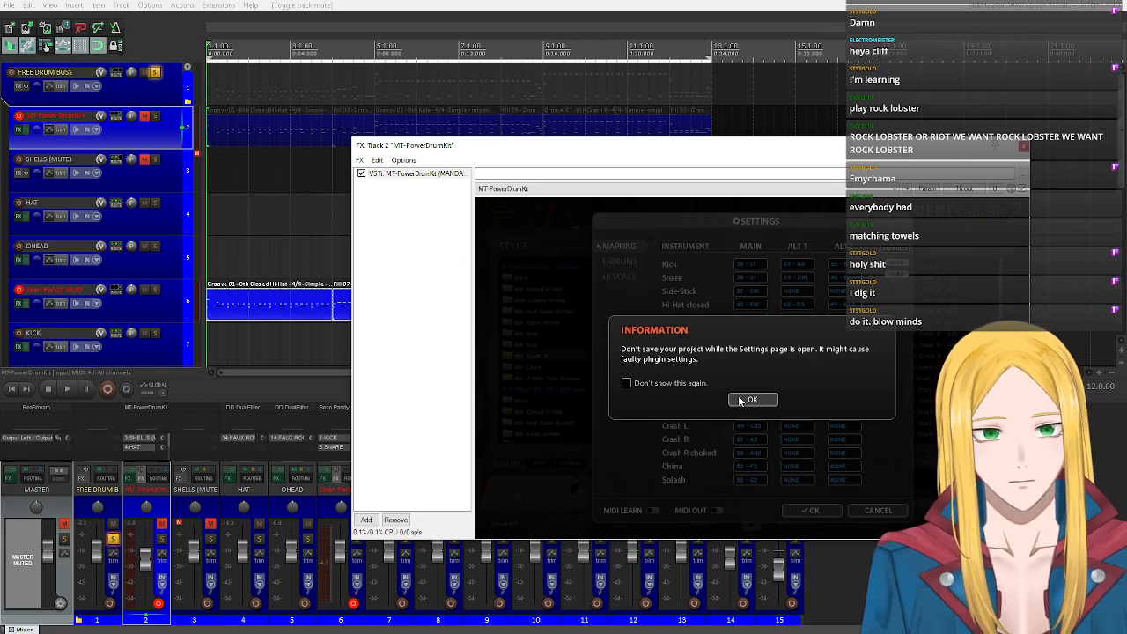
left_click(750, 399)
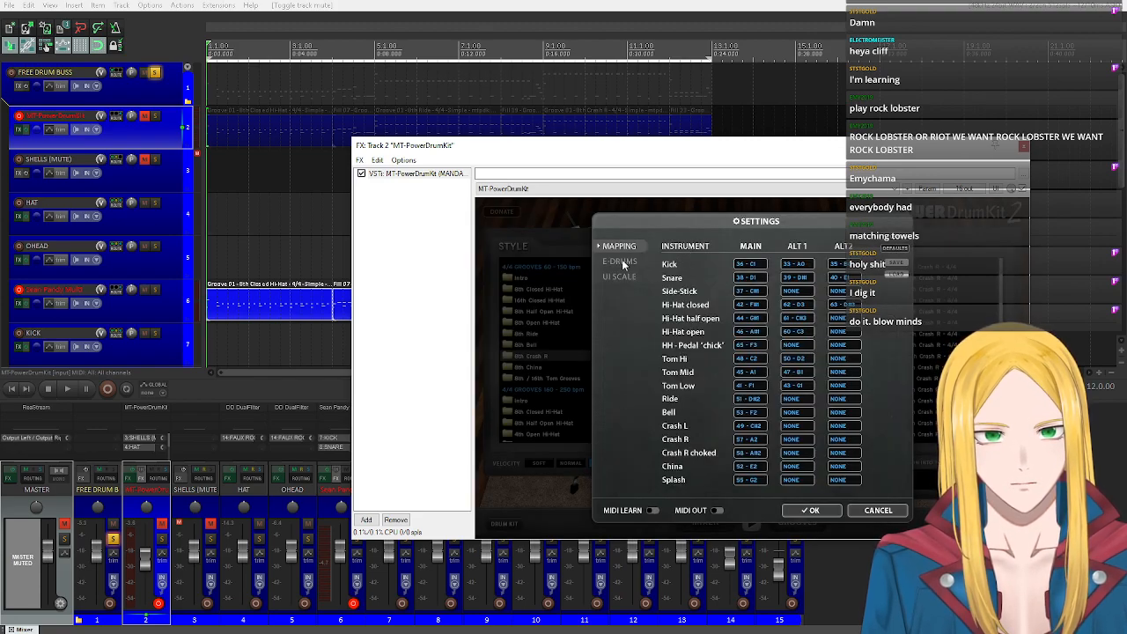
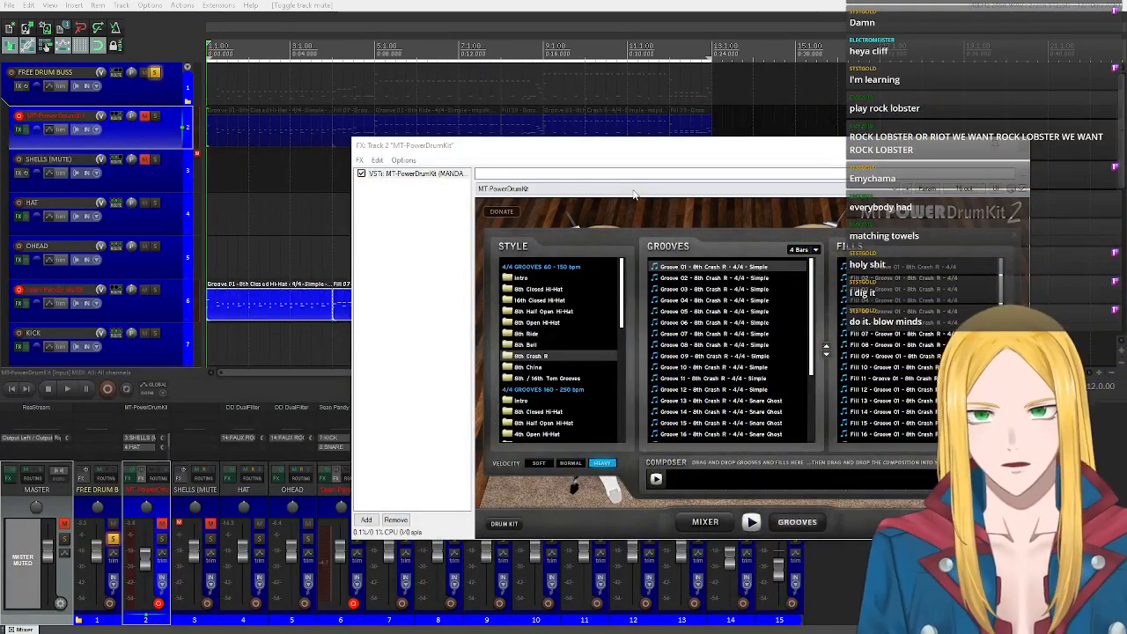
Close the MT-PowerDrumKit plugin window and glue the copied groove and fill items on the Sean Pandy Multi track into one item.
left_click_drag(656, 148, 347, 139)
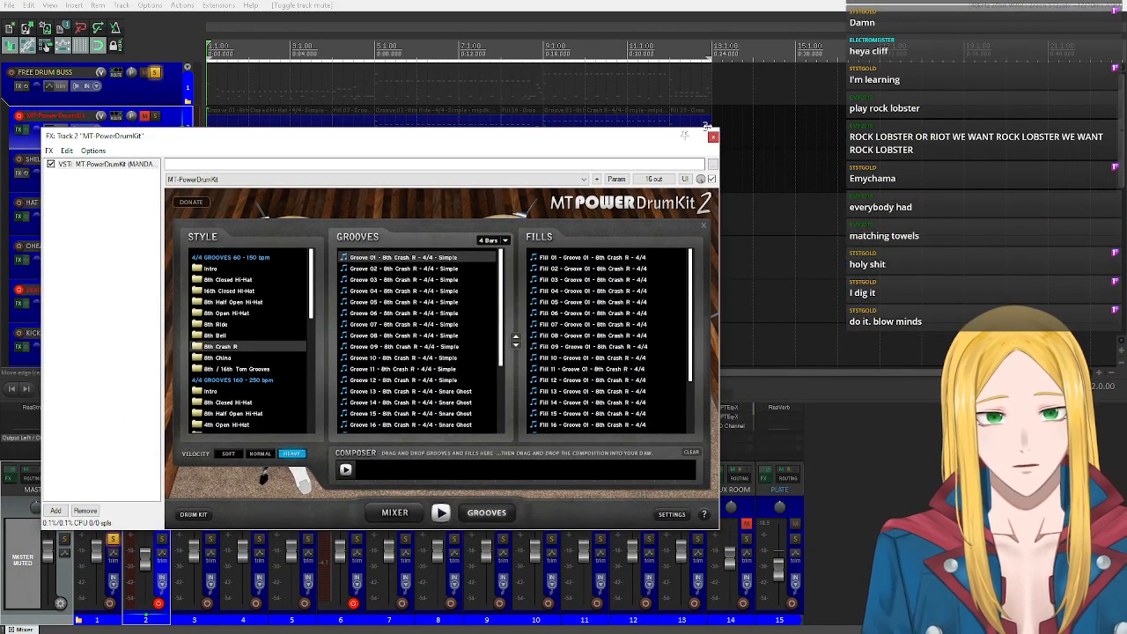
left_click(713, 136)
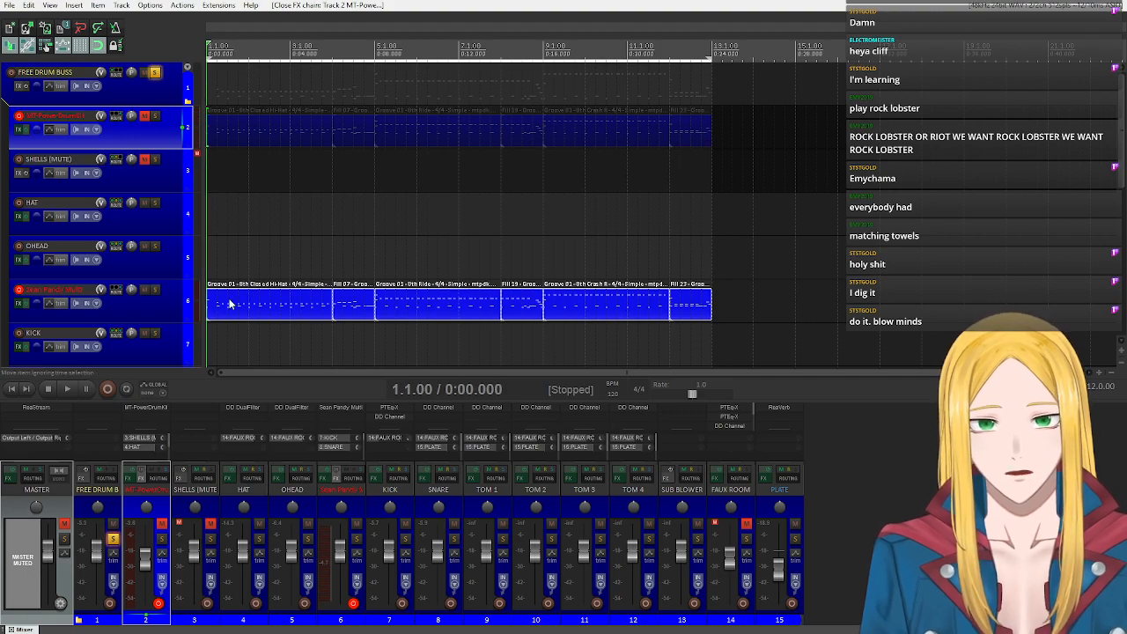
right_click(260, 304)
left_click(302, 400)
Open the glued Sean Pandy Multi item in the MIDI editor and audition the F2 and E3 keys.
double_click(217, 307)
key("space")
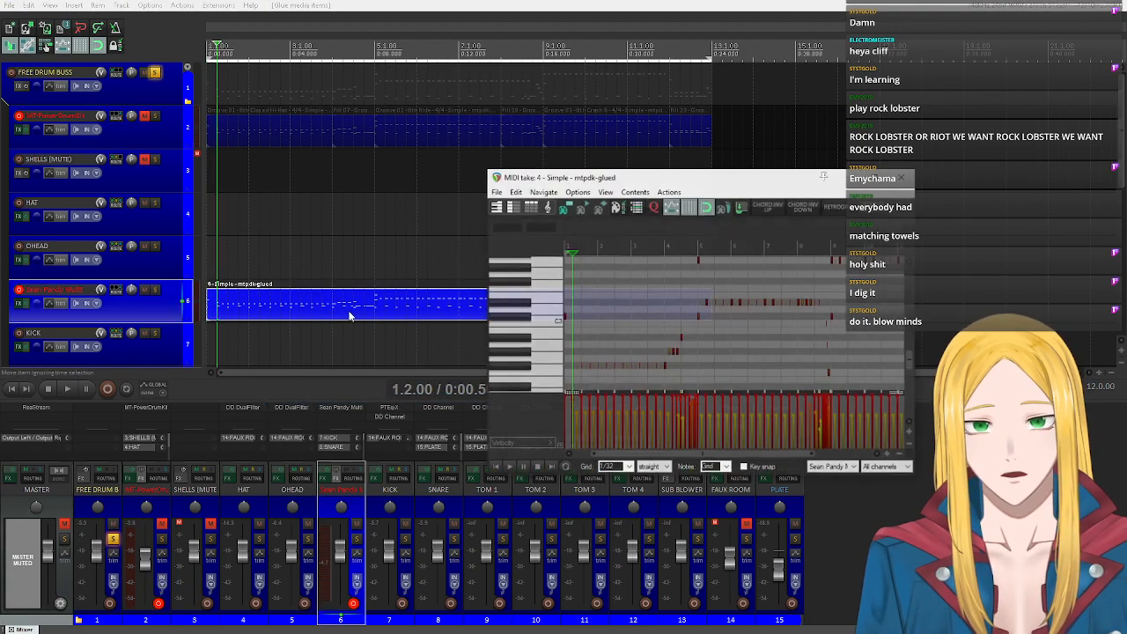
left_click(550, 369)
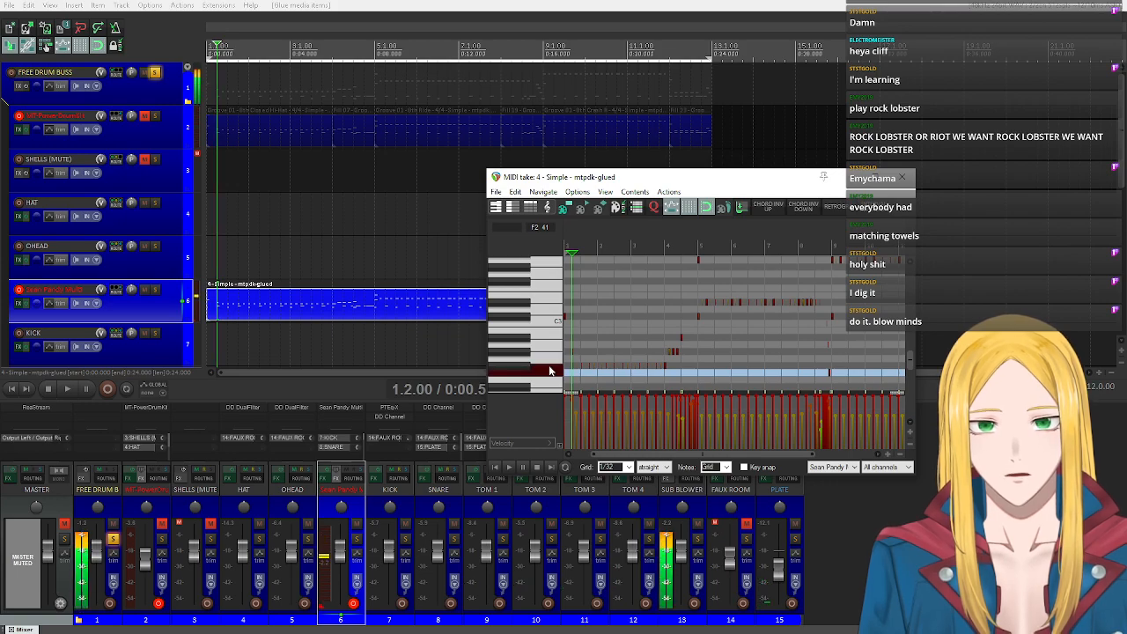
left_click(554, 299)
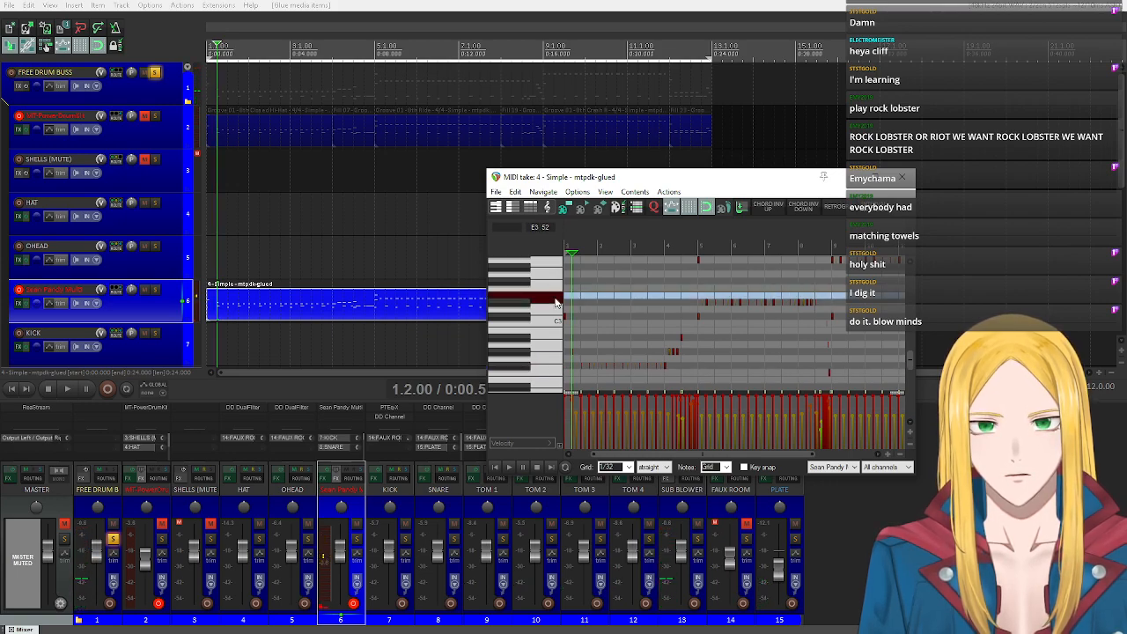
Audition the piano-roll keys in the upper octaves, from G5 down to A3, to check for mapped drum sounds.
scroll(555, 302, "up", 2)
scroll(553, 334, "up", 4)
scroll(551, 343, "up", 1)
left_click(549, 305)
left_click(545, 263)
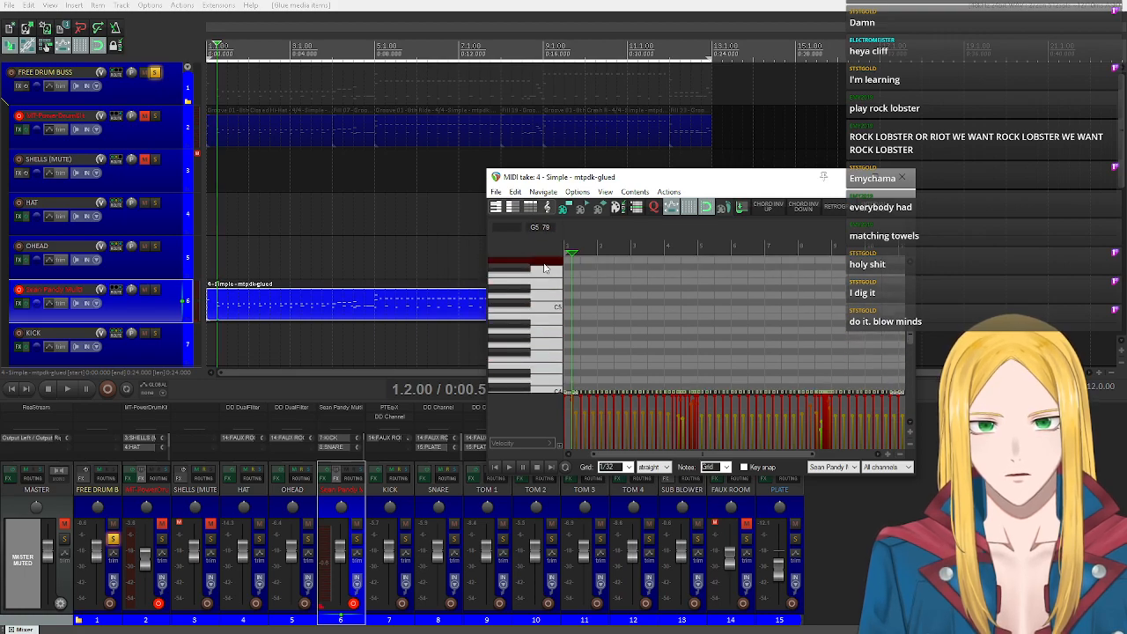
left_click(546, 320)
scroll(545, 322, "down", 2)
left_click(544, 354)
scroll(544, 361, "down", 1)
scroll(542, 359, "down", 4)
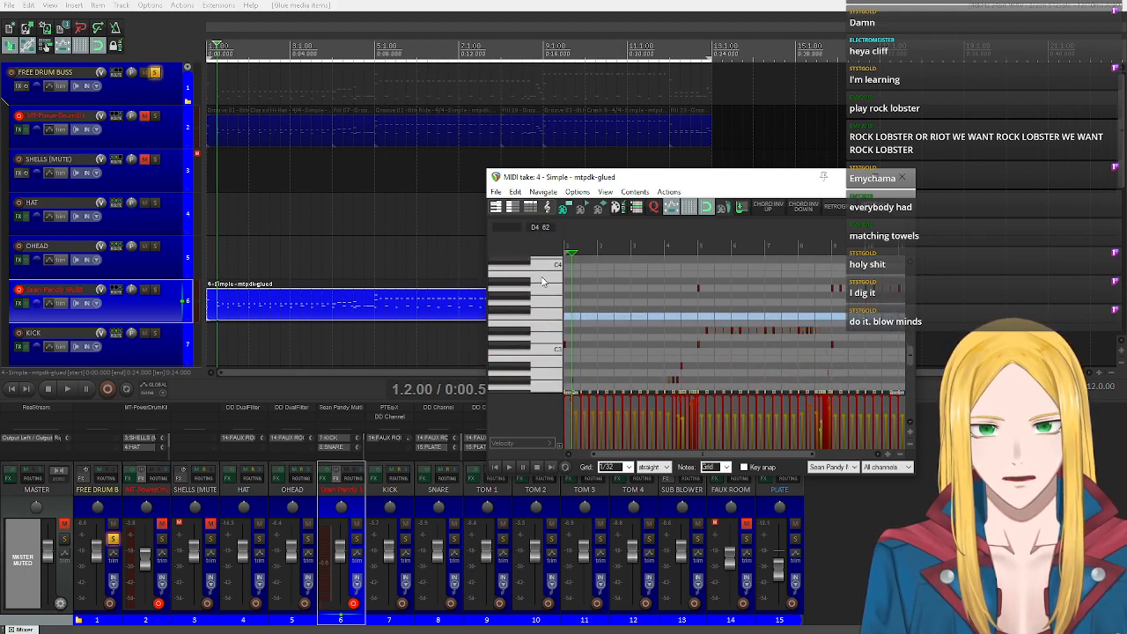
left_click(541, 293)
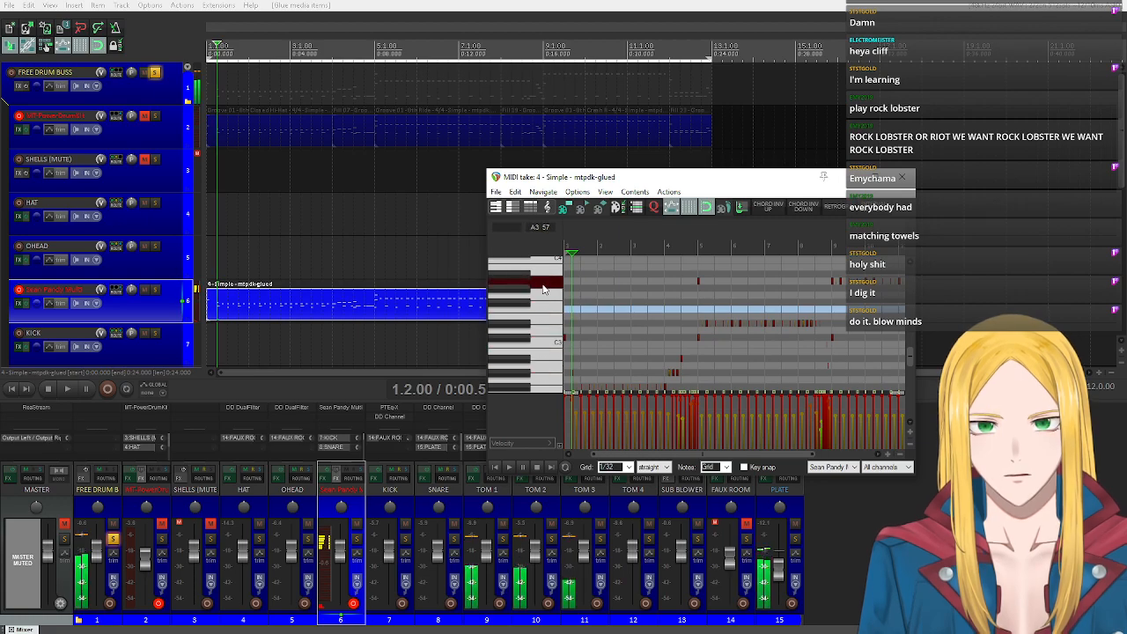
Audition the keys from B2 down to G2 to compare the tom mapping.
scroll(541, 294, "up", 2)
left_click(541, 293)
left_click(542, 306)
left_click(542, 306)
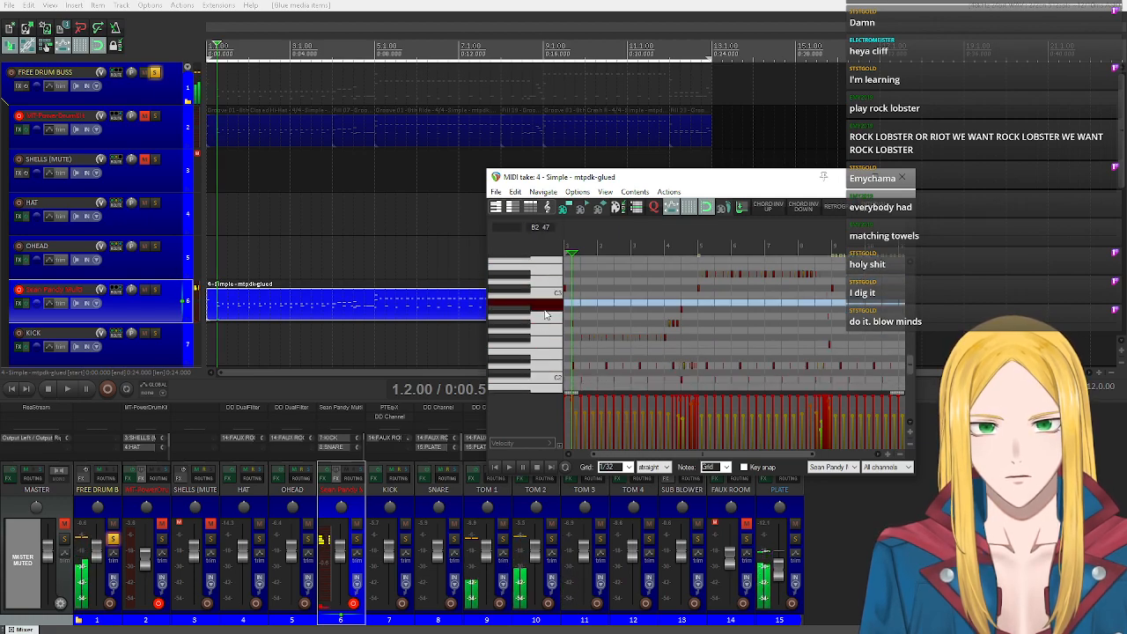
left_click(549, 321)
left_click(549, 324)
left_click(553, 335)
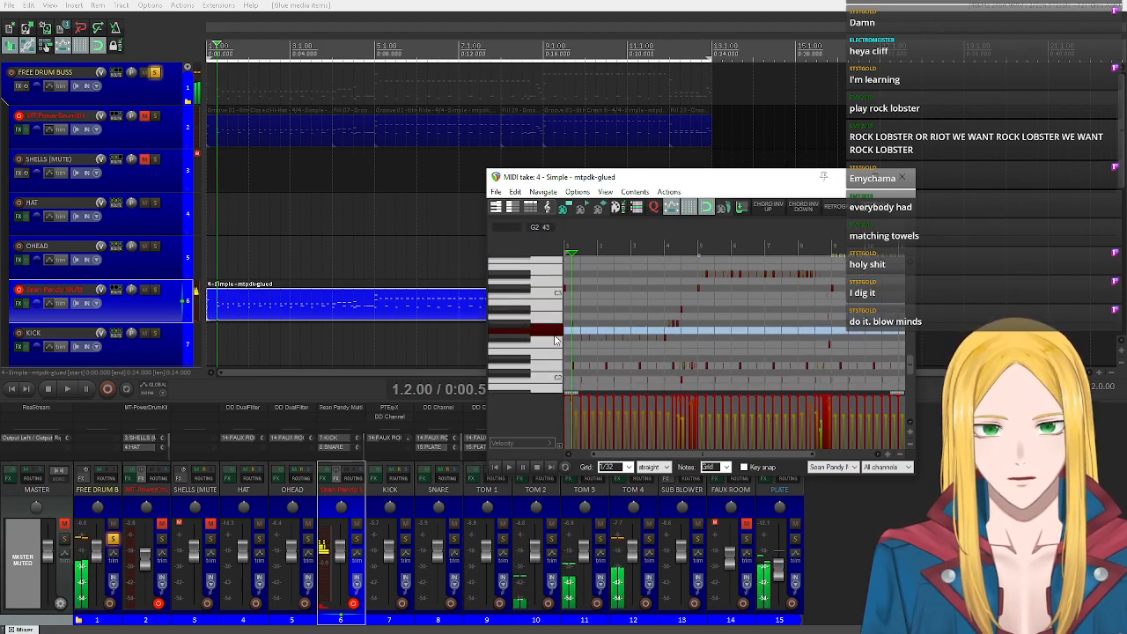
left_click(555, 340)
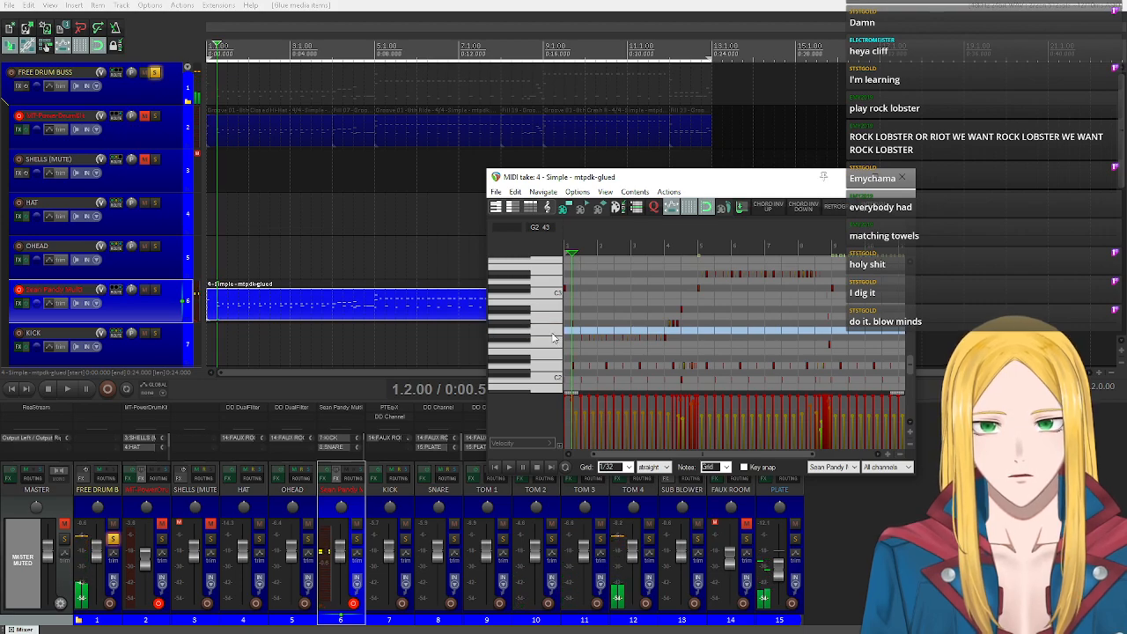
Unmute the master track and audition the keys from G2 down to C2 in the MIDI editor.
left_click_drag(654, 184, 794, 117)
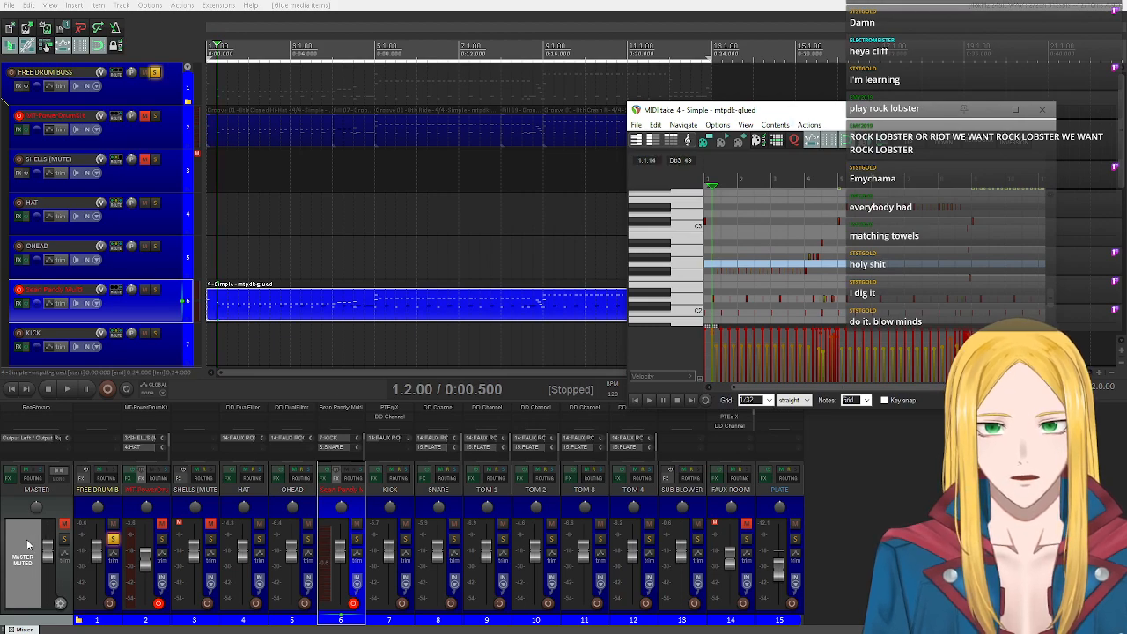
left_click(64, 524)
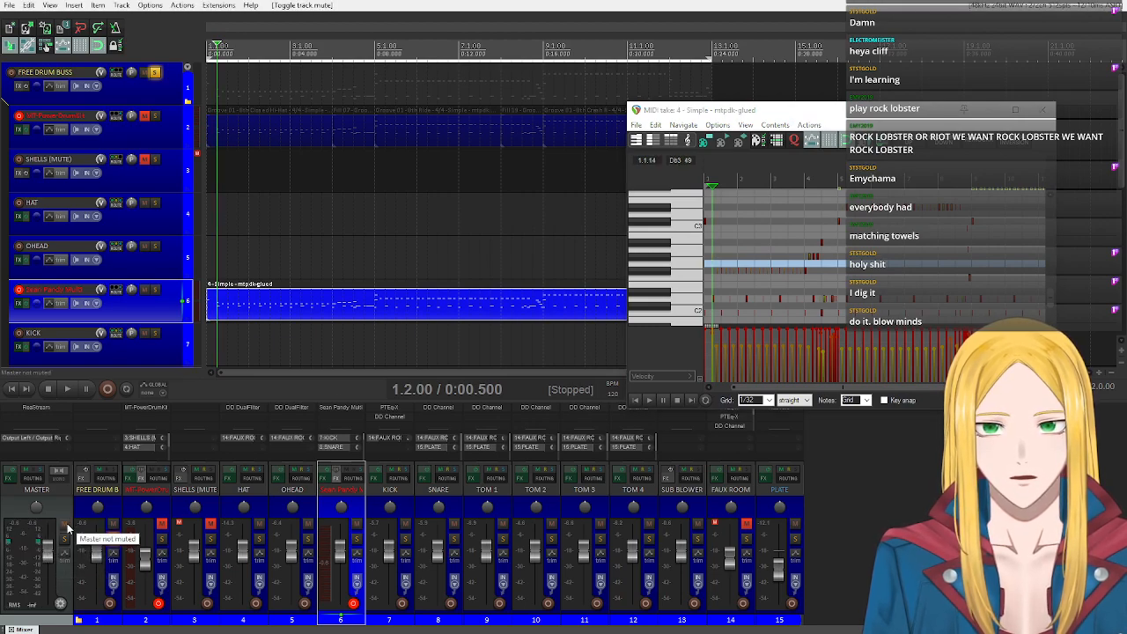
left_click(686, 266)
left_click(687, 267)
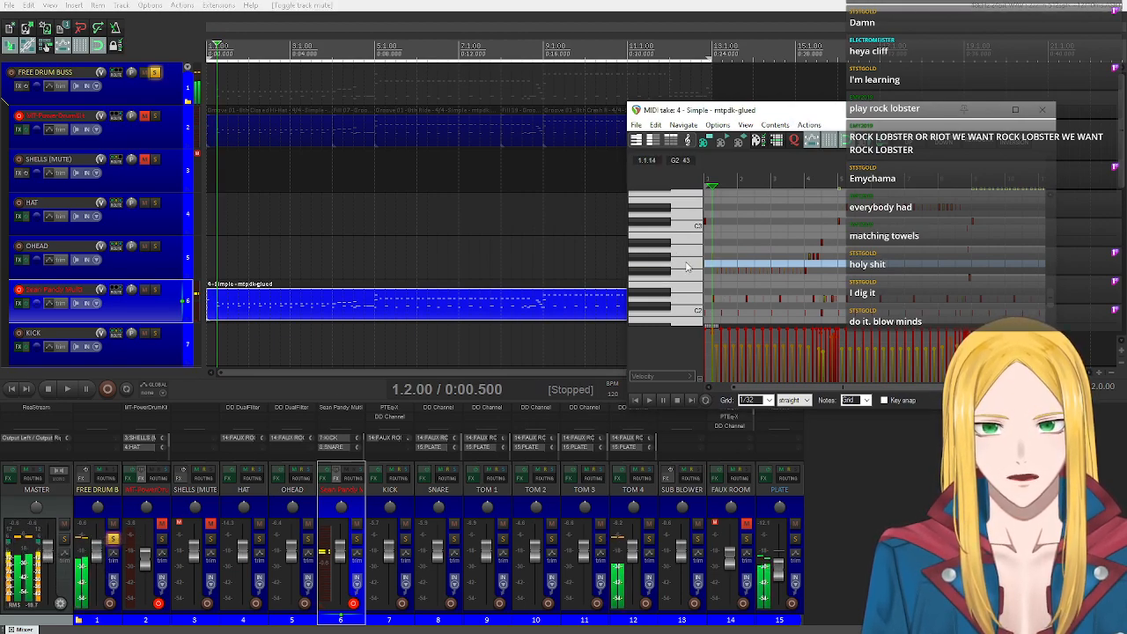
left_click(694, 280)
left_click(694, 280)
left_click(694, 280)
left_click(688, 301)
left_click(690, 301)
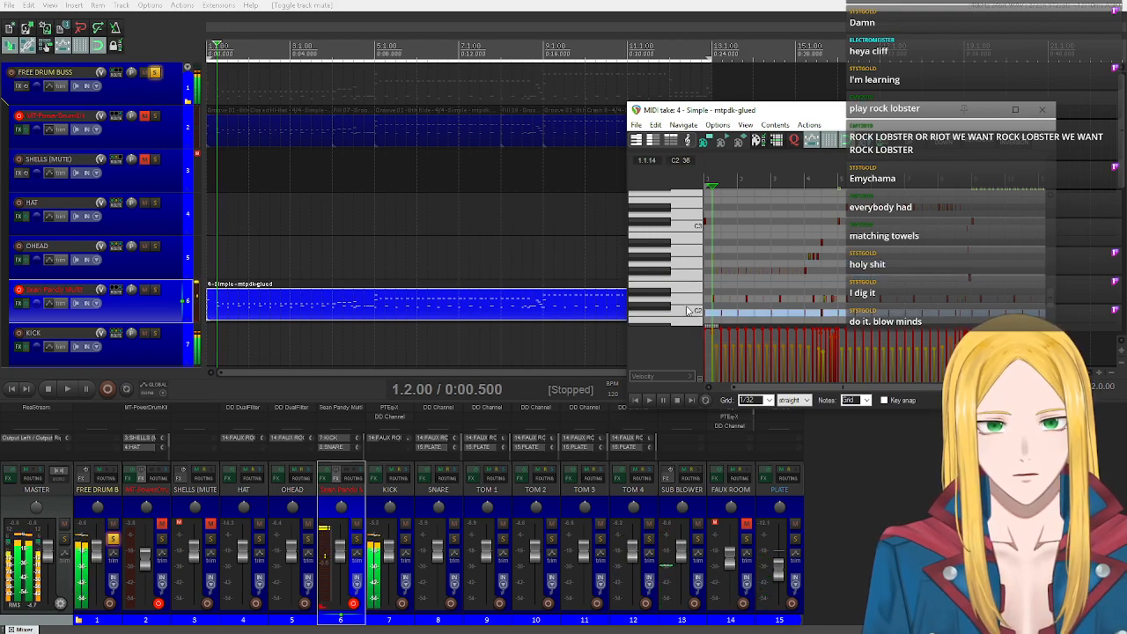
Audition the D2 snare and C2 kick keys, comparing them with D3.
left_click(693, 299)
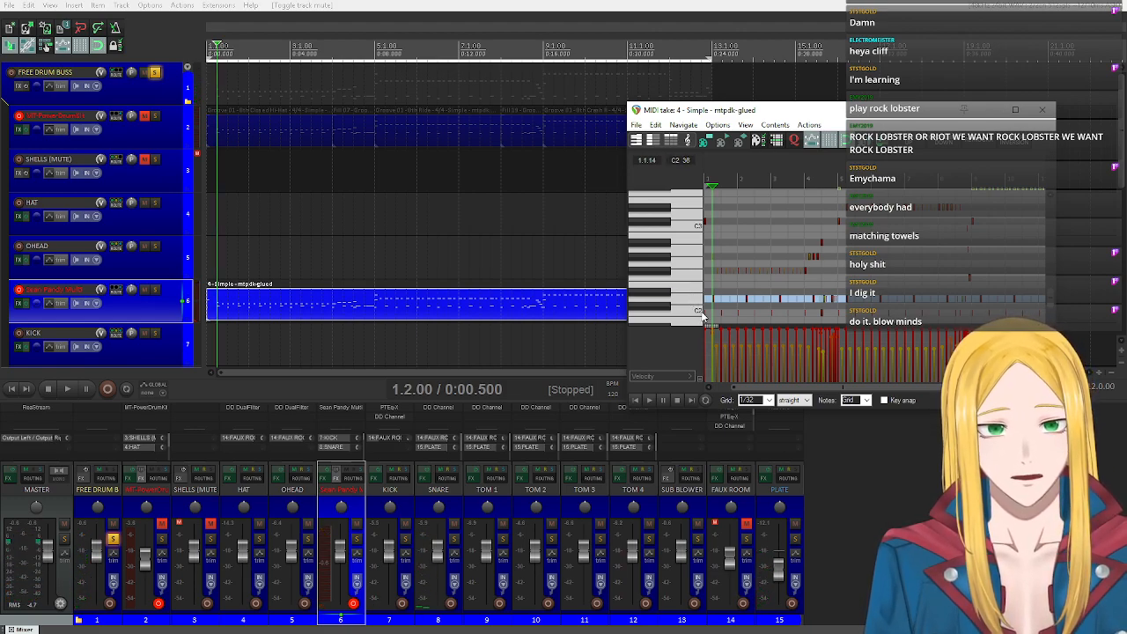
left_click(694, 314)
left_click(693, 313)
left_click(692, 300)
left_click(692, 299)
left_click(693, 233)
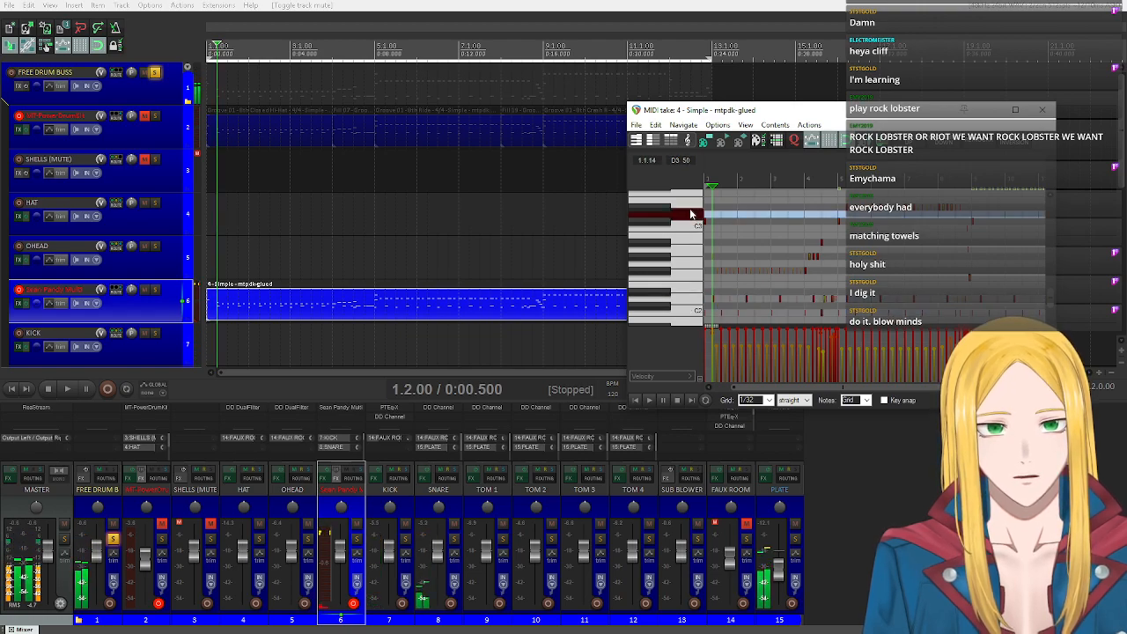
left_click(694, 302)
left_click(696, 314)
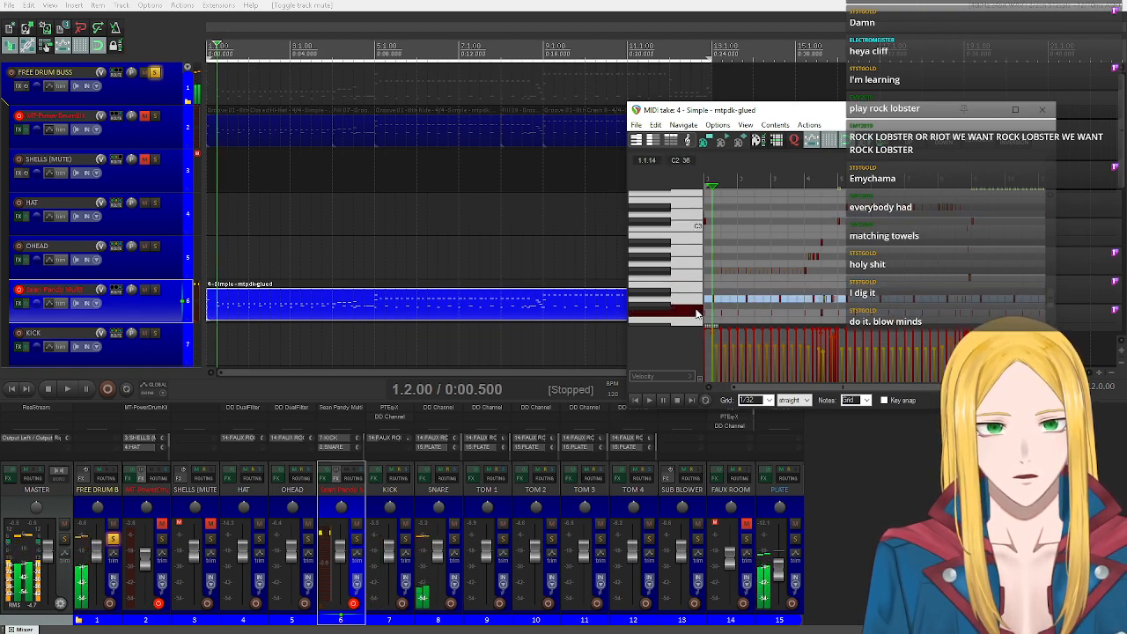
left_click(695, 313)
Audition the F2 key that drives the SUB BLOWER track and compare it with the C2 kick key.
scroll(696, 313, "down", 2)
left_click(697, 313)
left_click(702, 278)
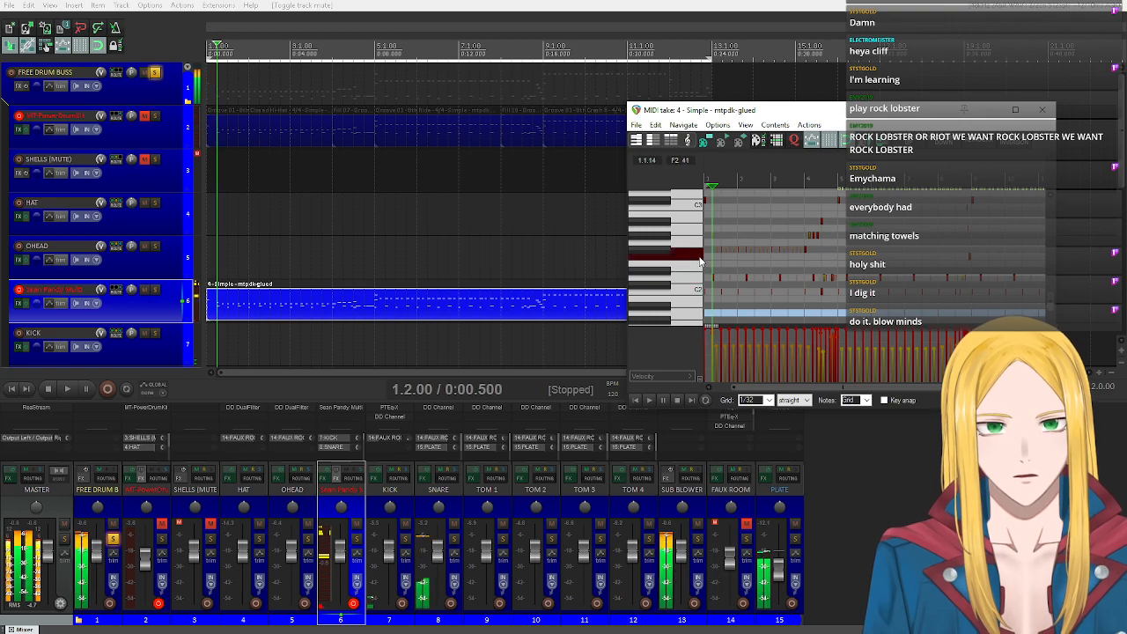
left_click(700, 257)
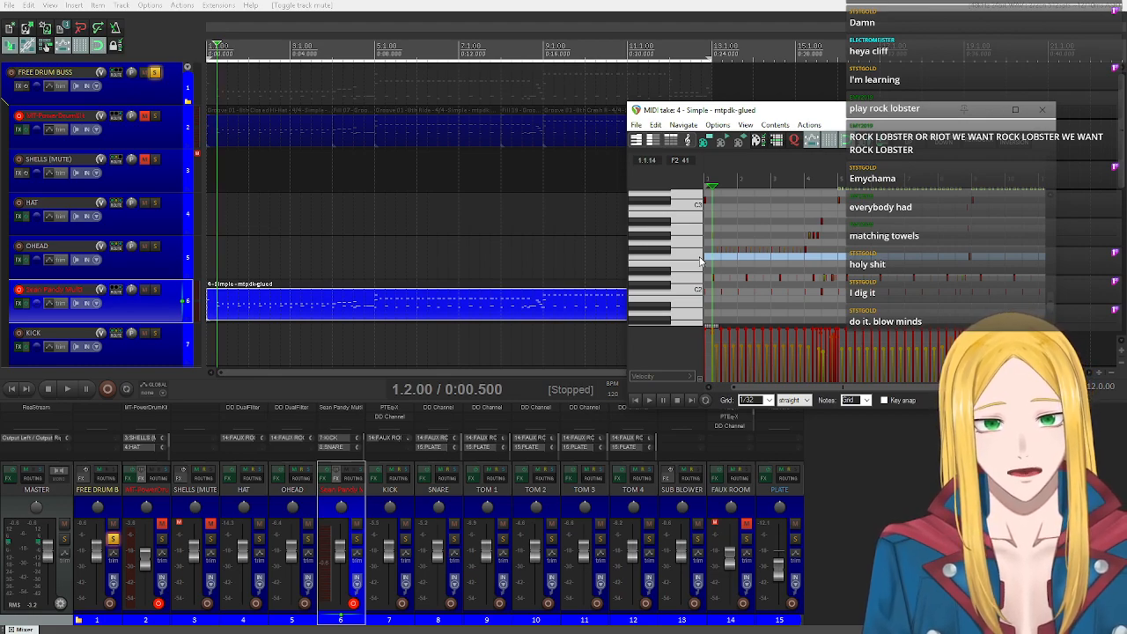
left_click(701, 259)
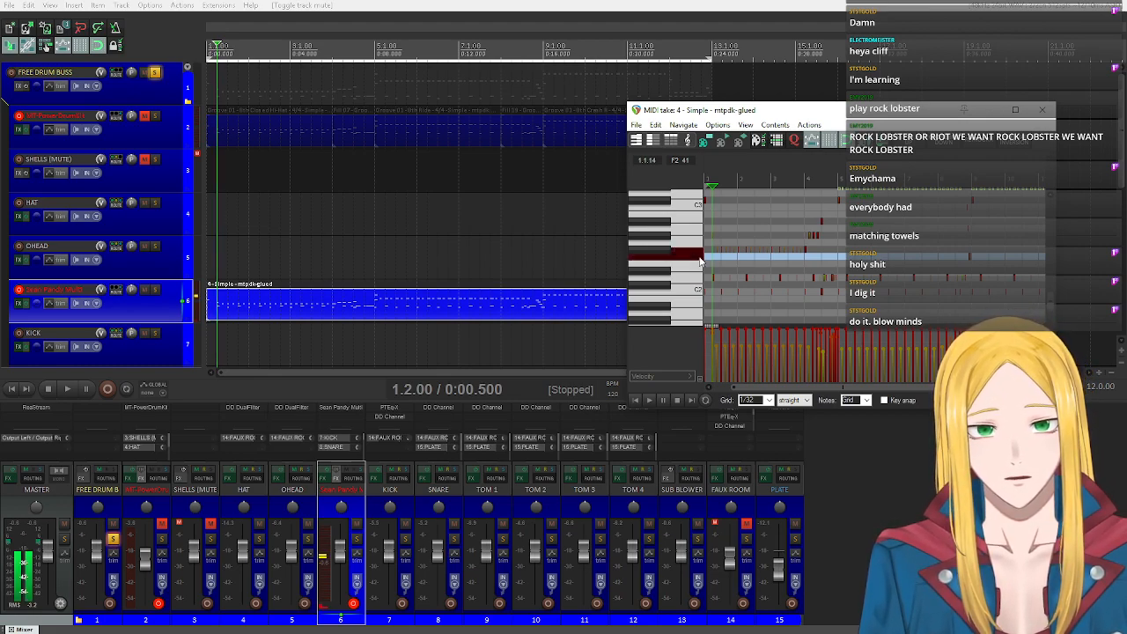
left_click(696, 298)
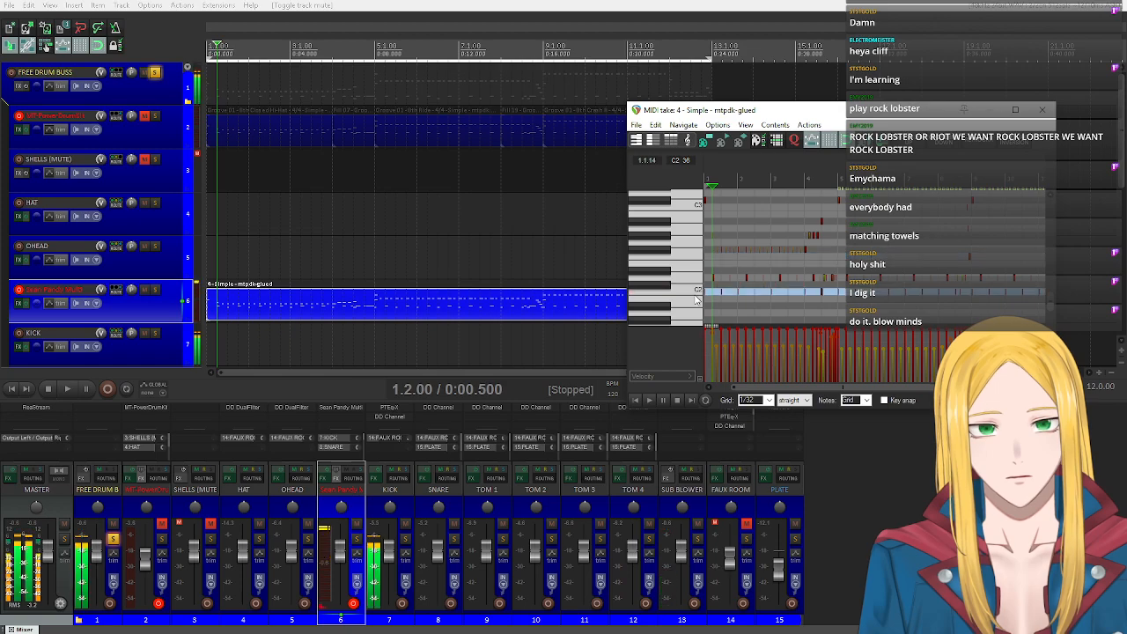
Select all C2 kick notes in the glued item and copy them up to F2 to trigger the sub blower.
left_click(696, 291)
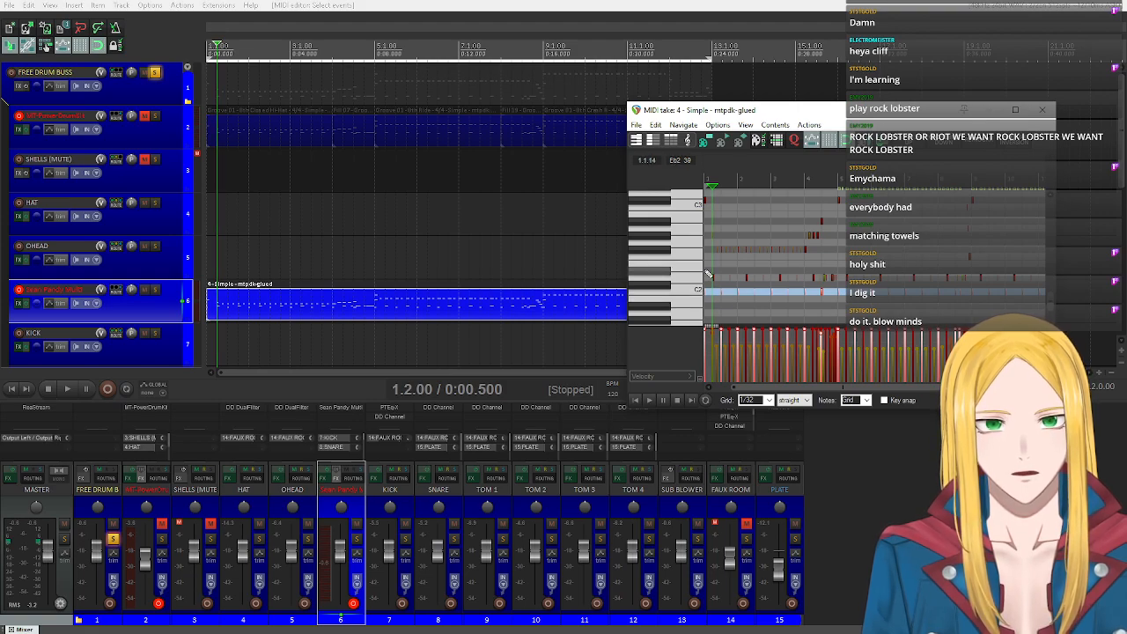
scroll(695, 297, "up", 2)
scroll(694, 298, "down", 1)
scroll(695, 298, "down", 1)
scroll(744, 282, "up", 10)
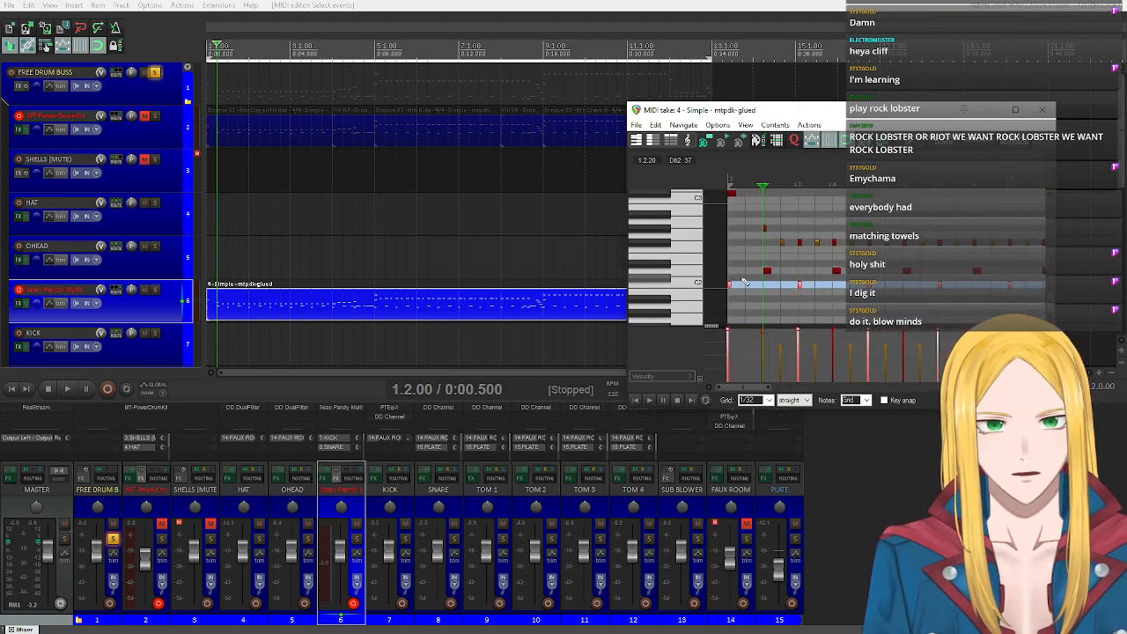
scroll(744, 283, "down", 1)
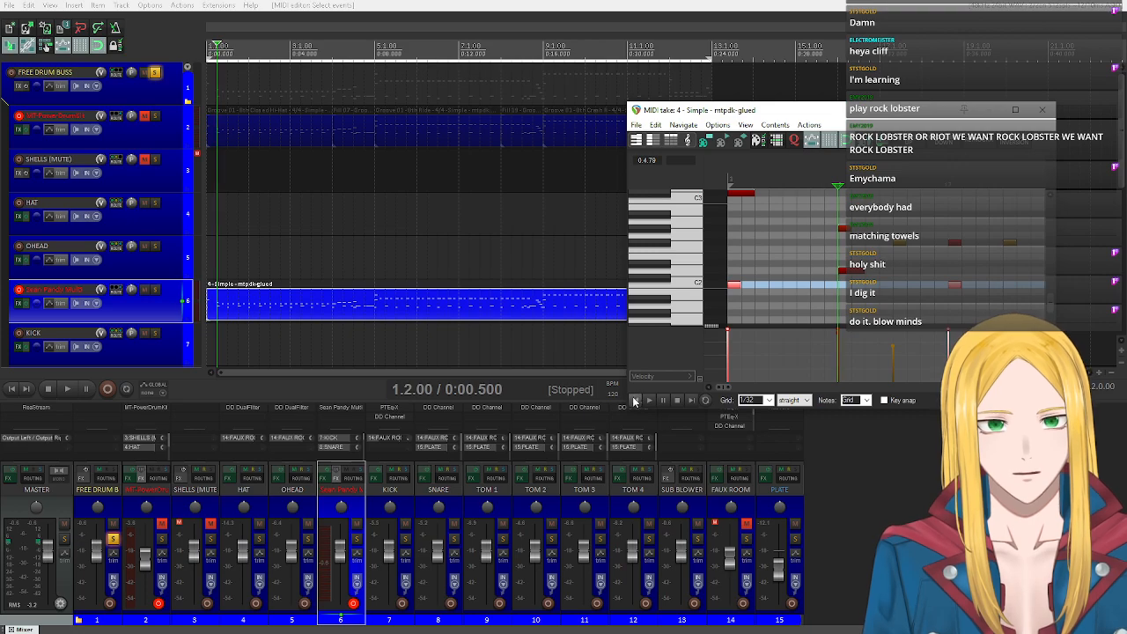
left_click(631, 402)
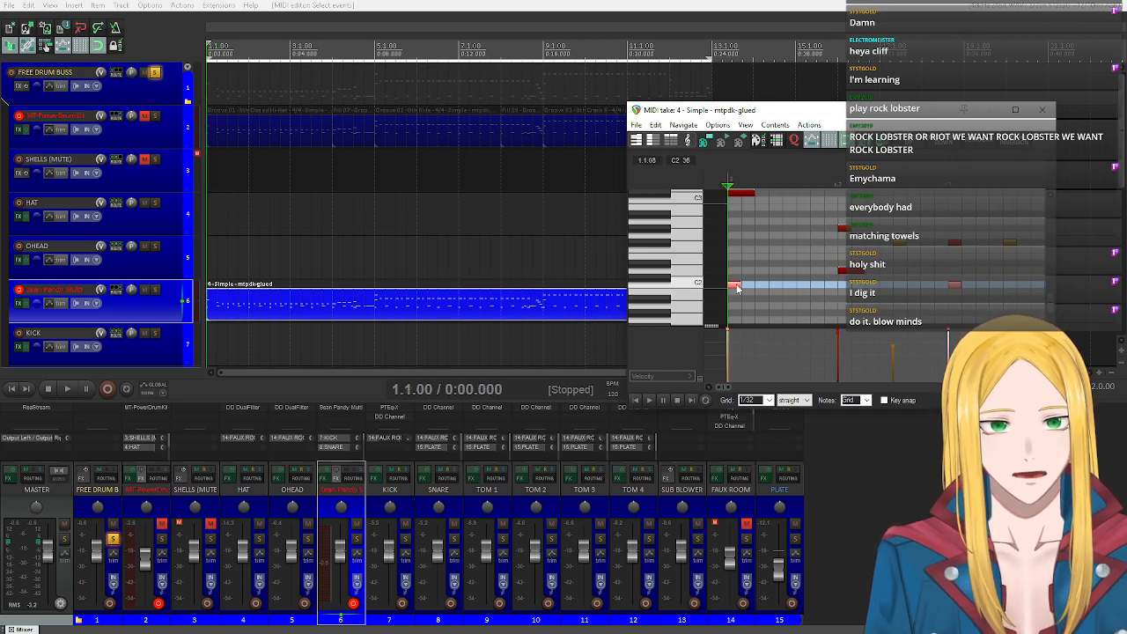
left_click_drag(733, 289, 735, 251)
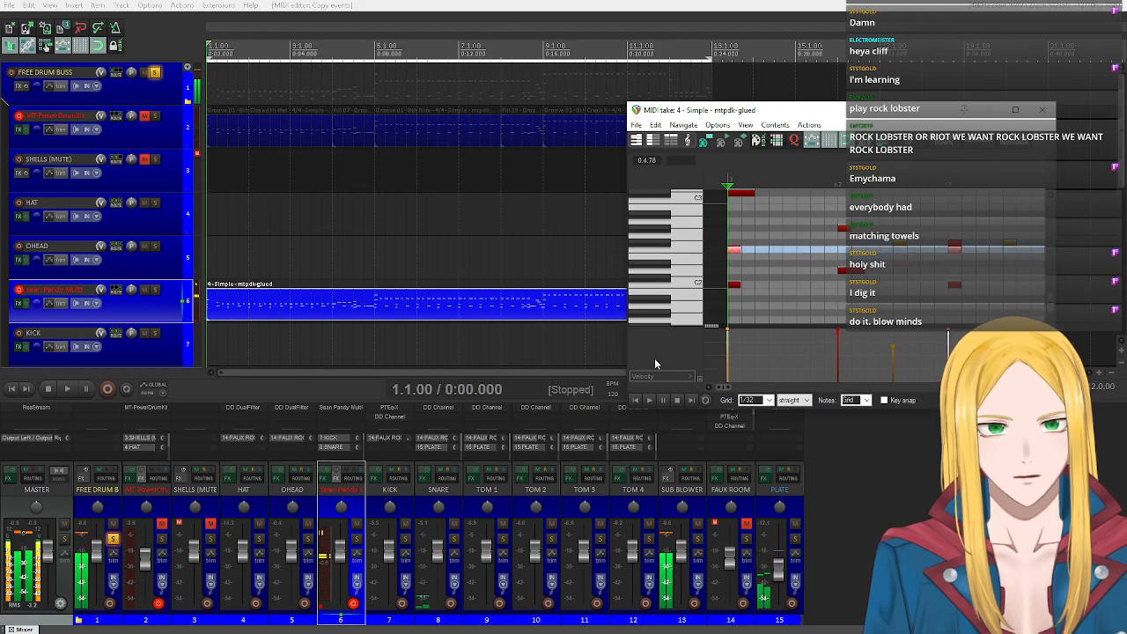
Lower the SUB BLOWER track's volume while playing the part from the start, stop playback and close the MIDI editor.
left_click(649, 401)
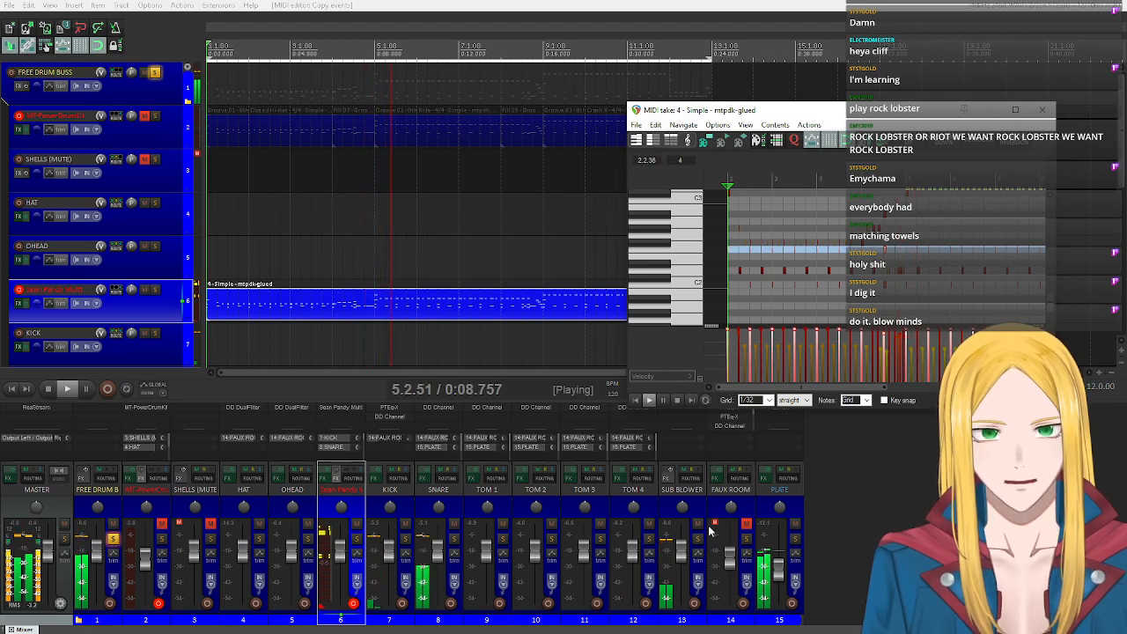
left_click_drag(683, 552, 690, 568)
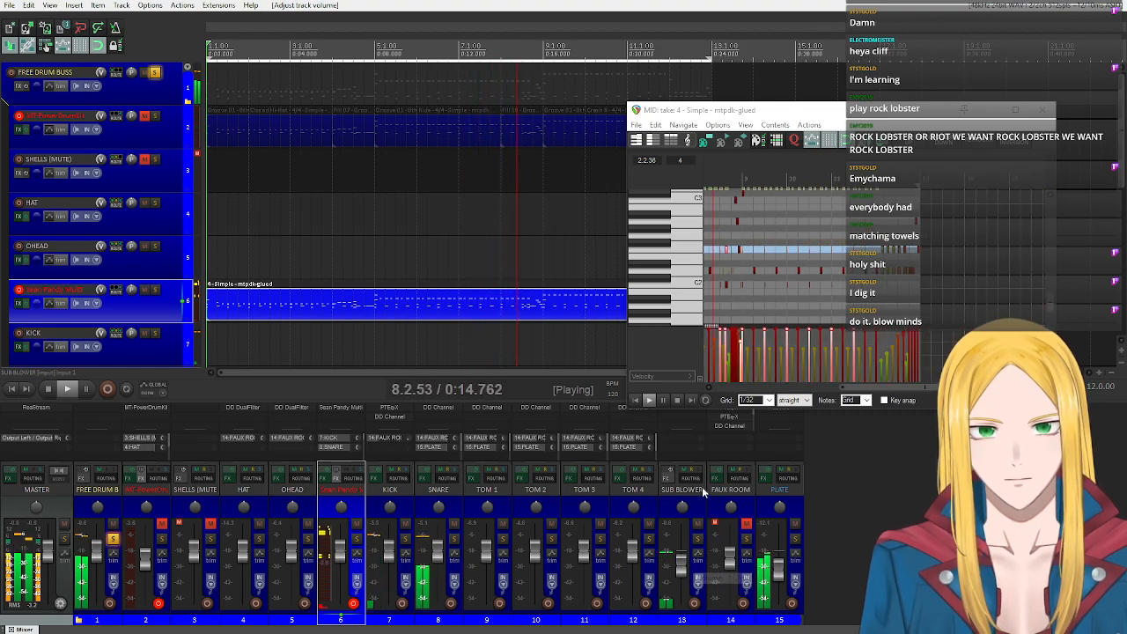
left_click(679, 399)
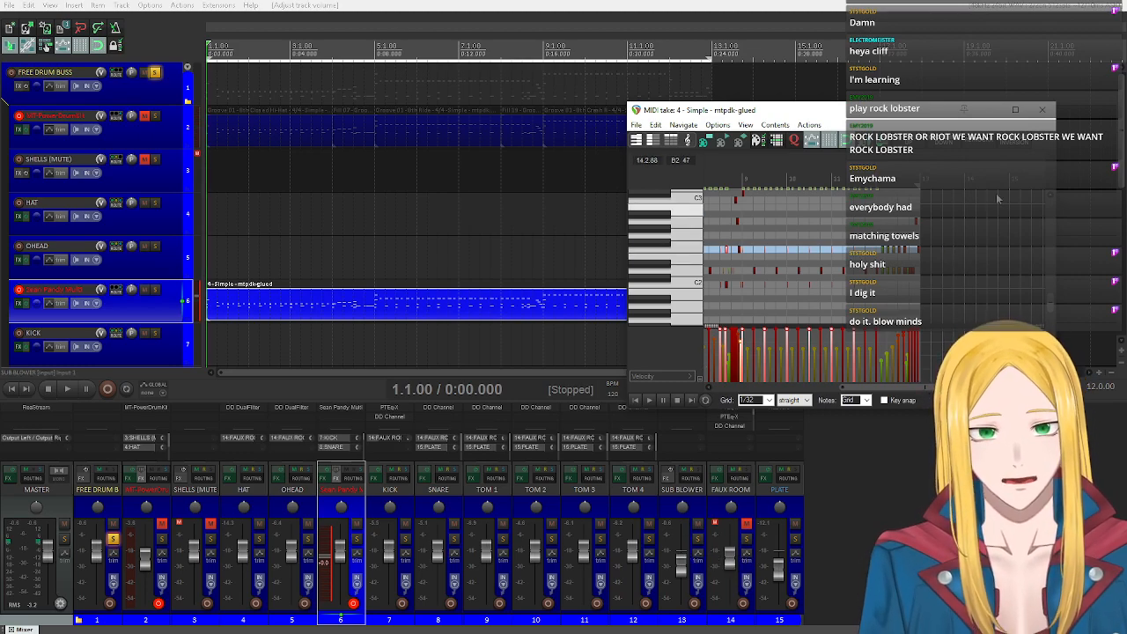
left_click(1041, 109)
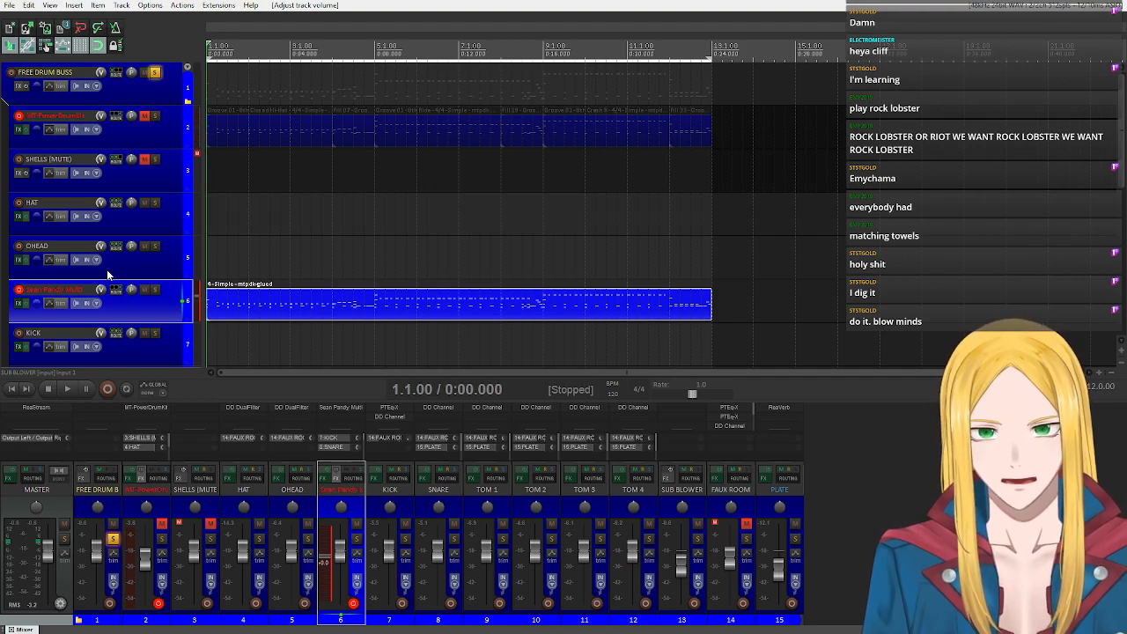
Unmute the MT-PowerDrumKit track, play both drum tracks together from the project start and stop playback.
left_click(146, 116)
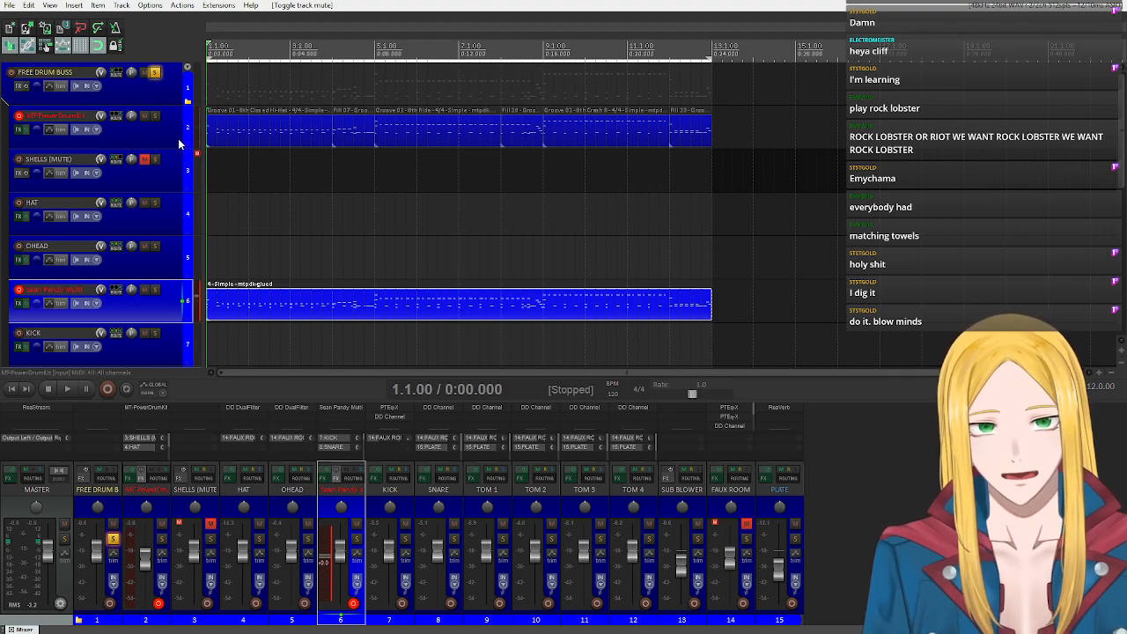
left_click(69, 388)
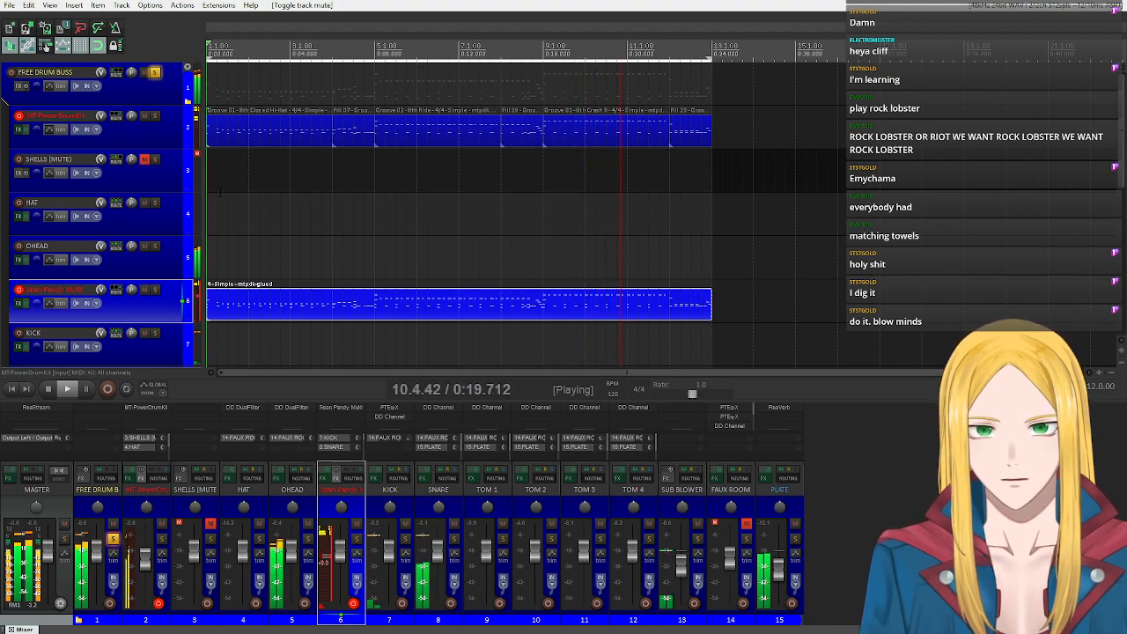
left_click(51, 388)
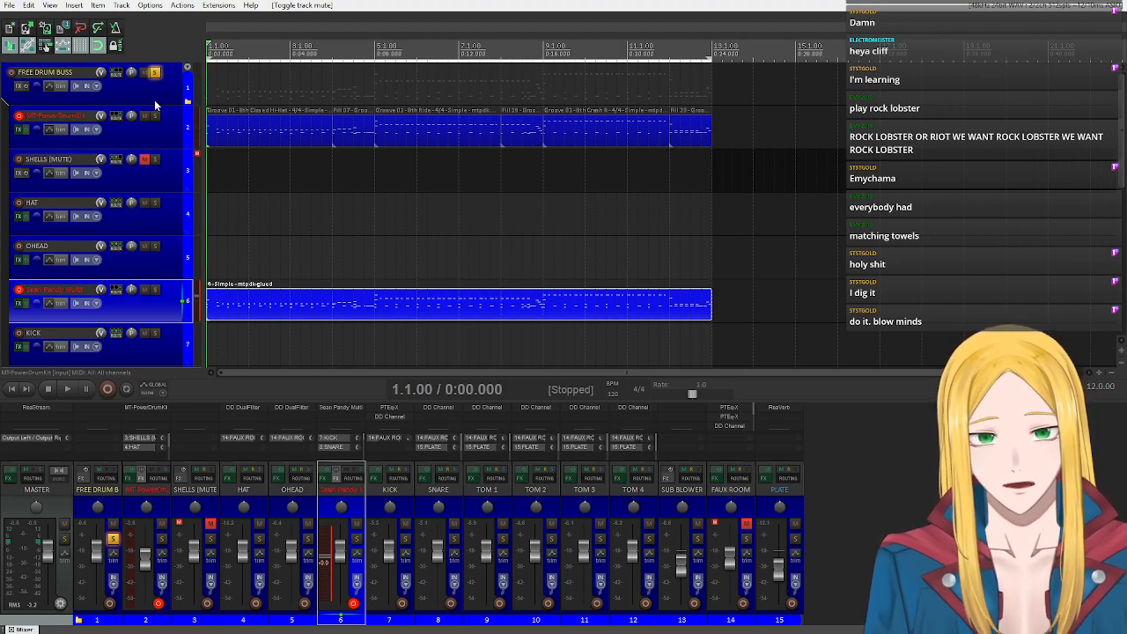
scroll(741, 427, "down", 3)
scroll(740, 421, "up", 3)
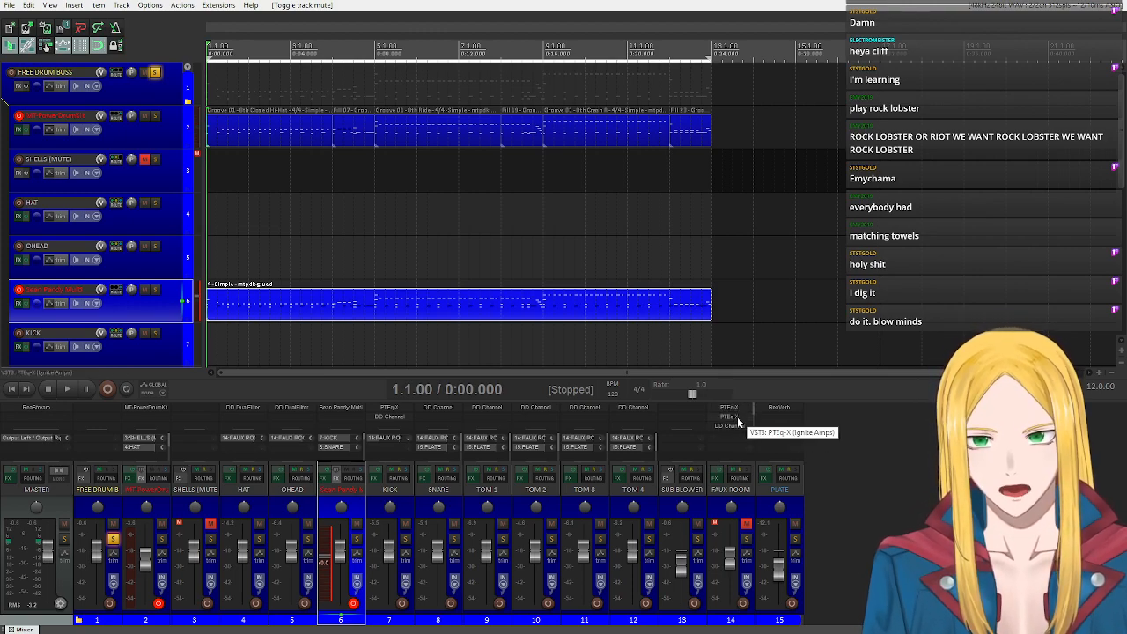
Play the drums from the project start, unmuting the FAUX ROOM track partway, then stop and slightly lower that track's volume.
left_click(746, 526)
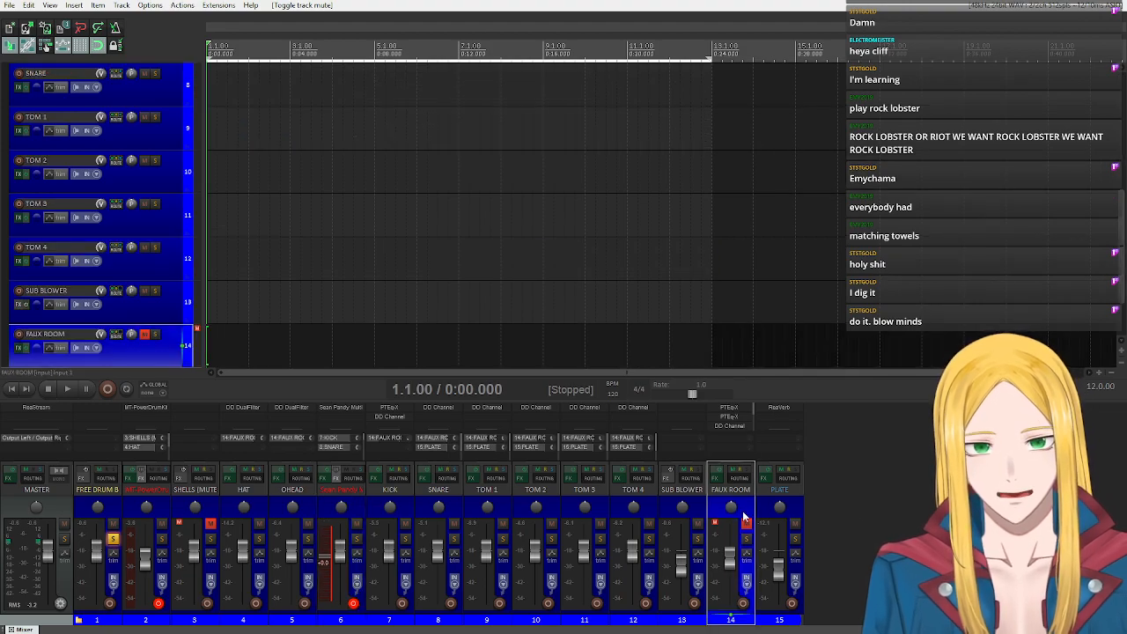
scroll(137, 296, "down", 2)
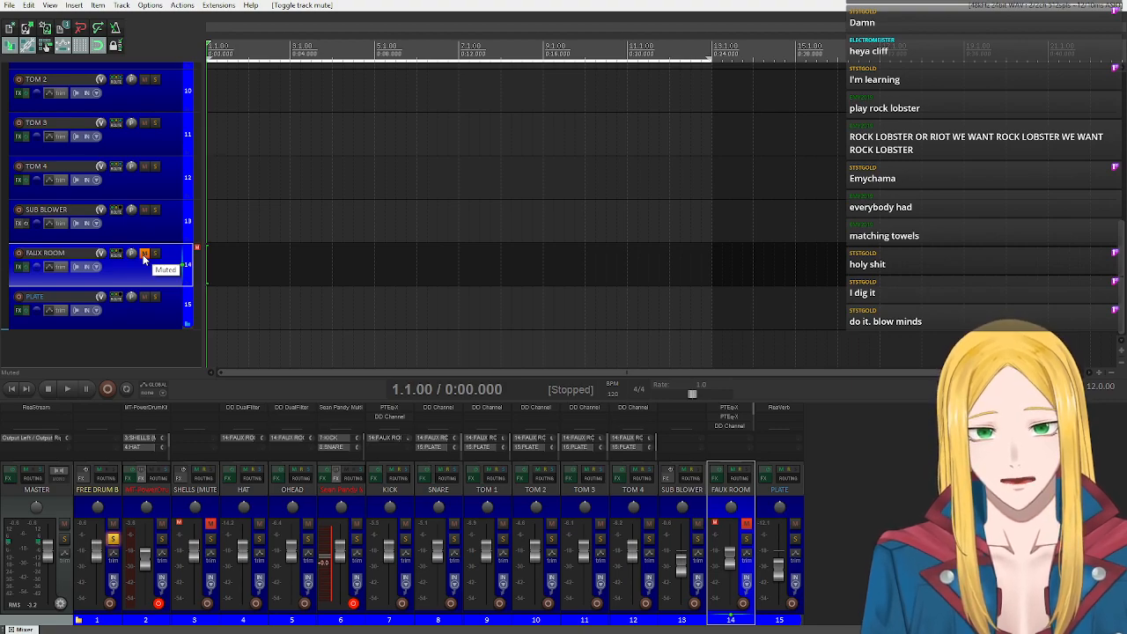
scroll(144, 257, "up", 5)
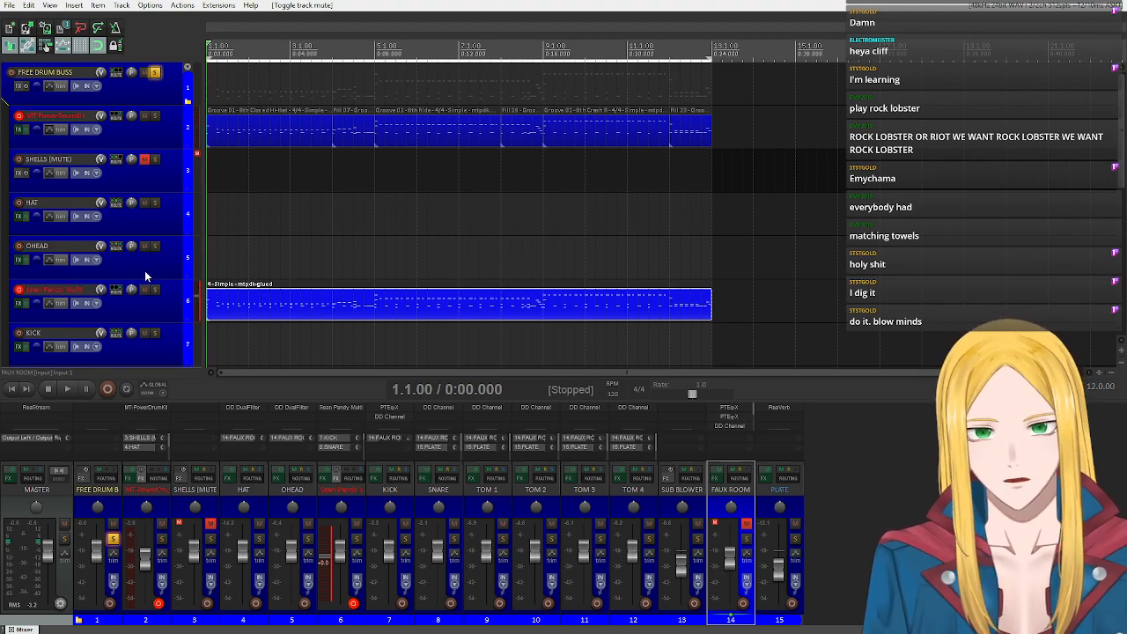
scroll(145, 270, "down", 5)
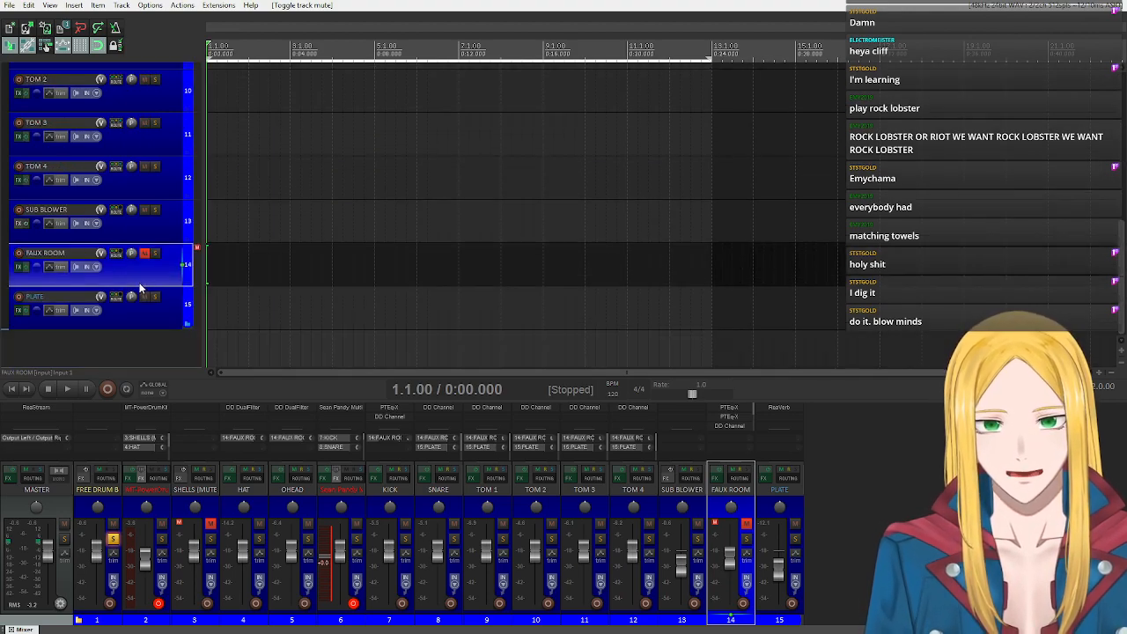
left_click(68, 388)
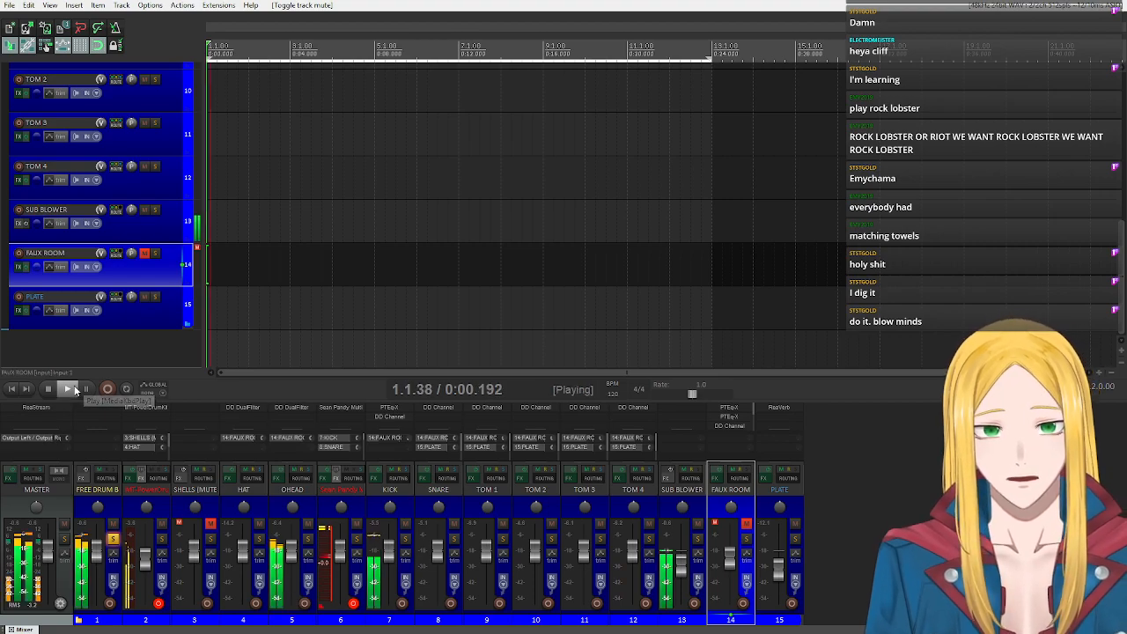
left_click(747, 525)
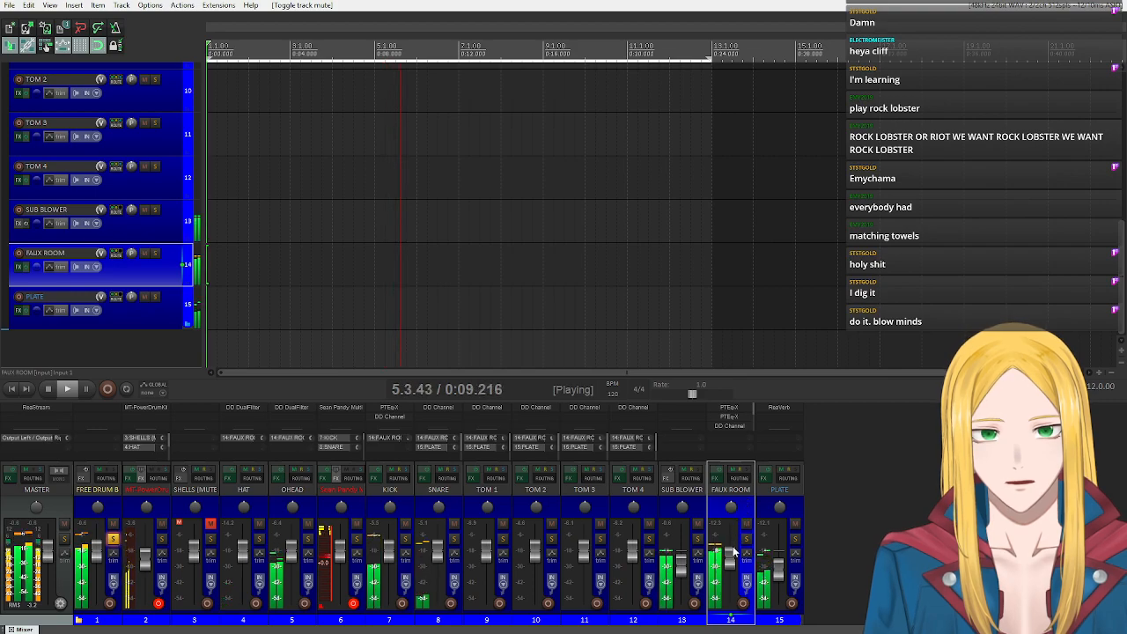
mouse_move(730, 559)
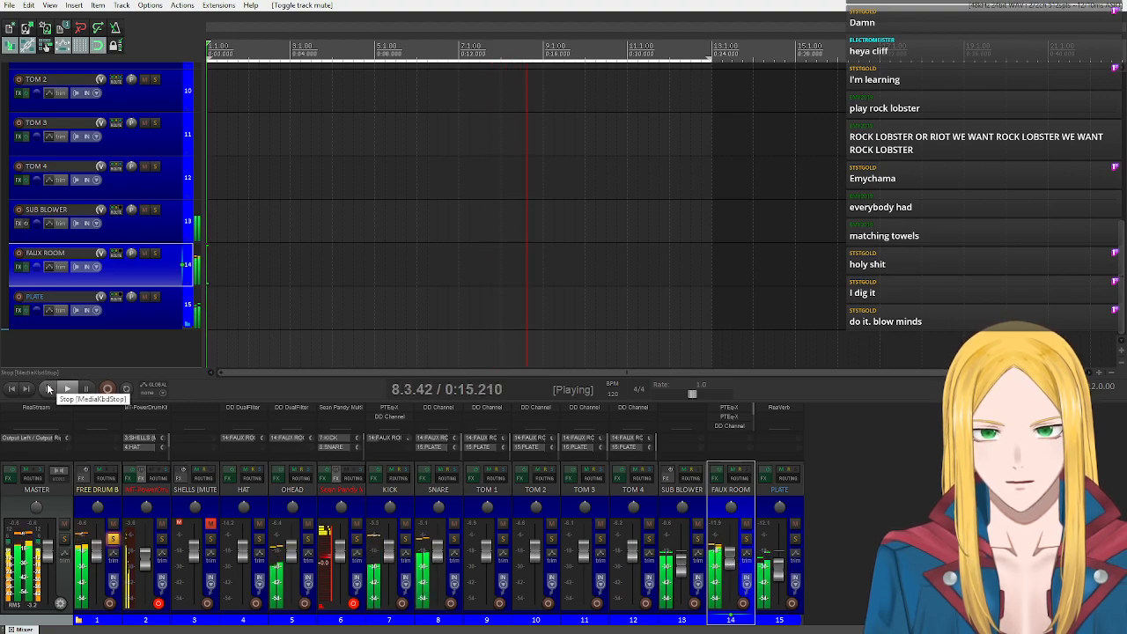
left_click(48, 388)
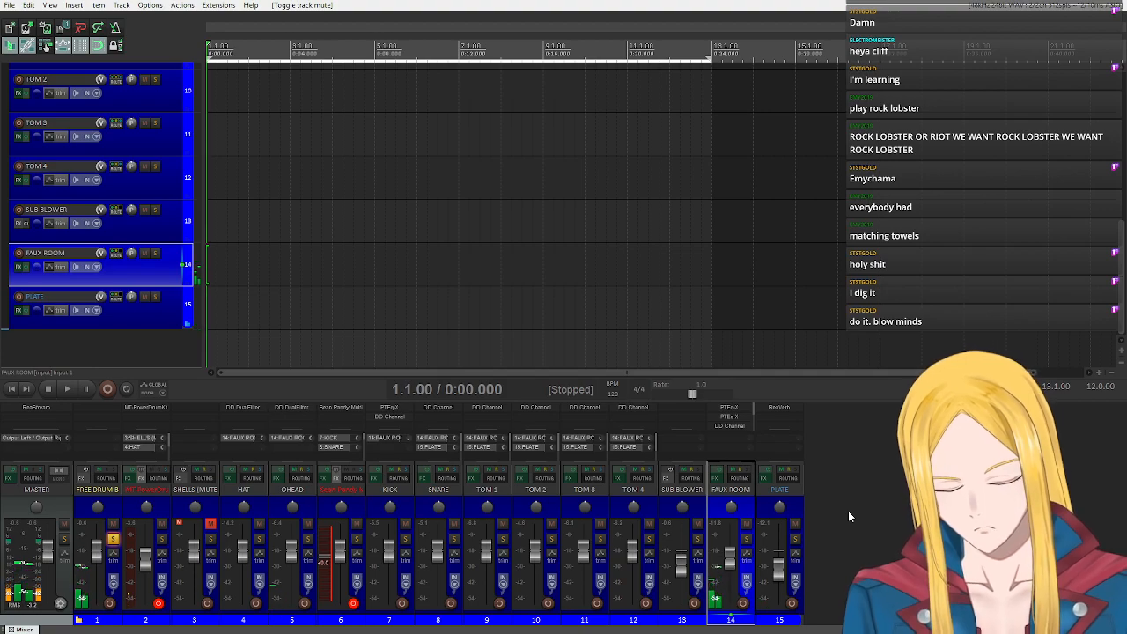
left_click_drag(729, 558, 727, 566)
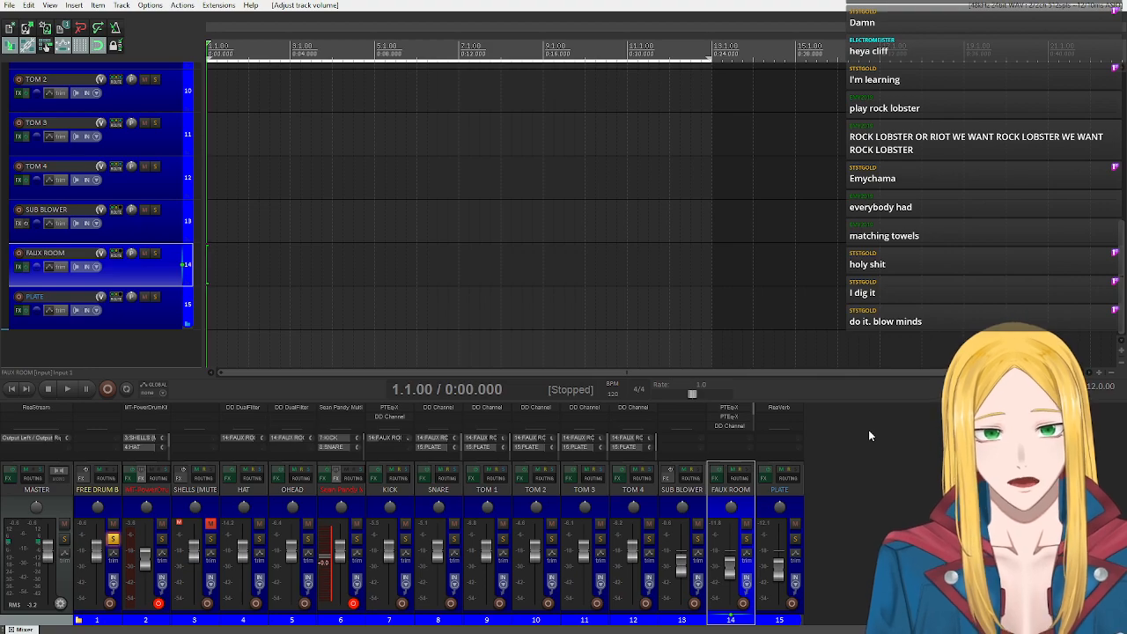
Open the FAUX ROOM track's FX chain and examine the two PTEq-X equalizers, the DD Channel and Head Crusher.
left_click(715, 478)
left_click_drag(161, 48, 306, 110)
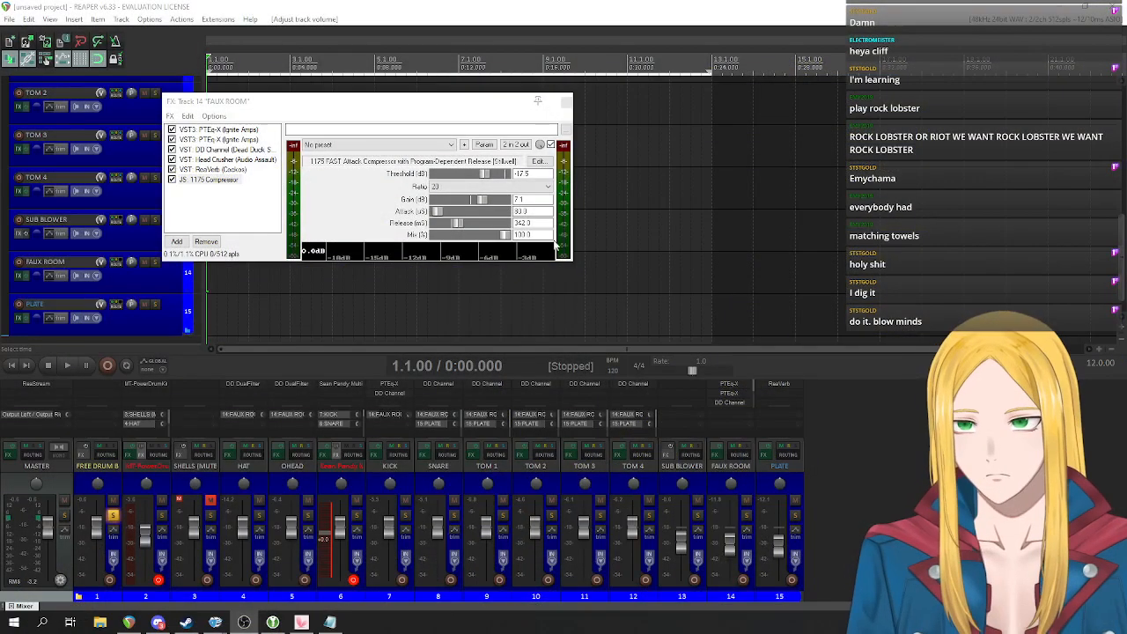
left_click(610, 9)
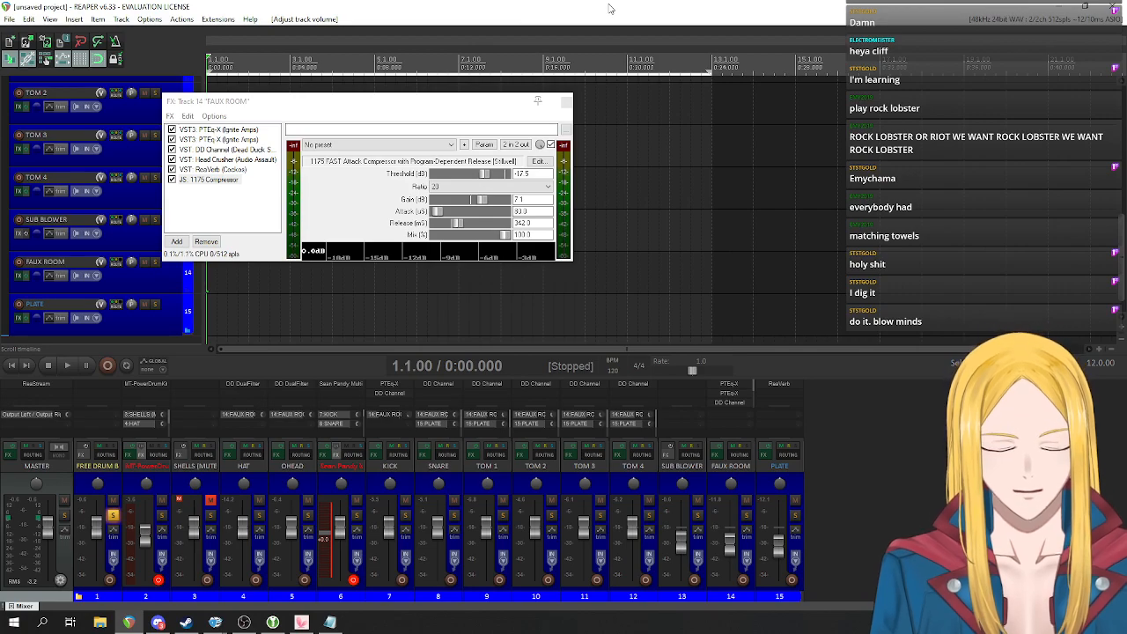
key("F11")
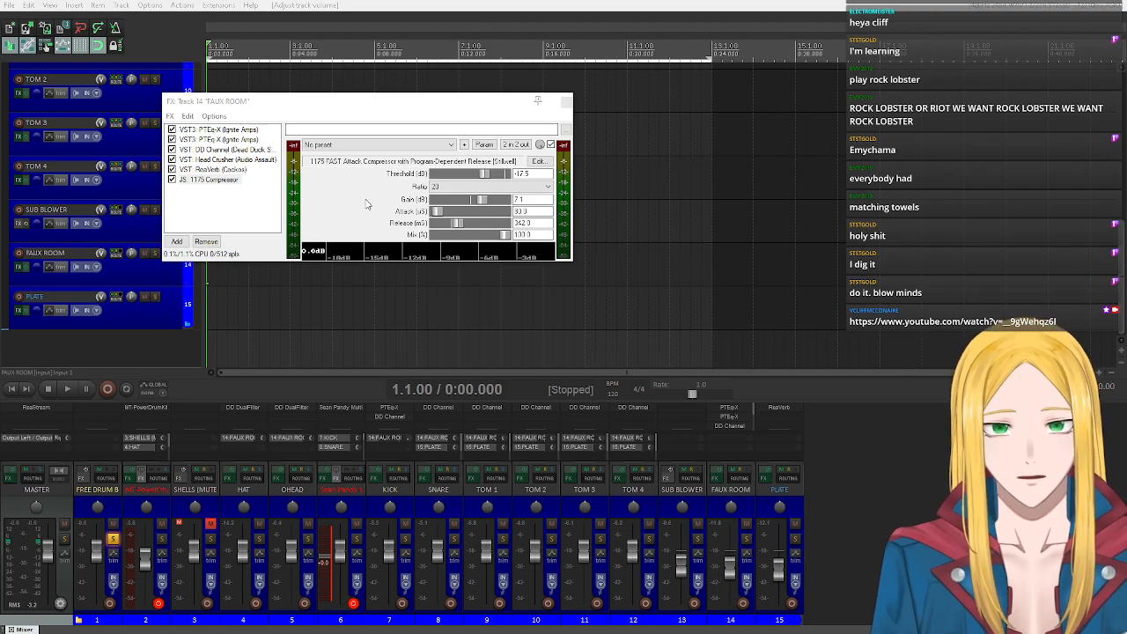
left_click(236, 130)
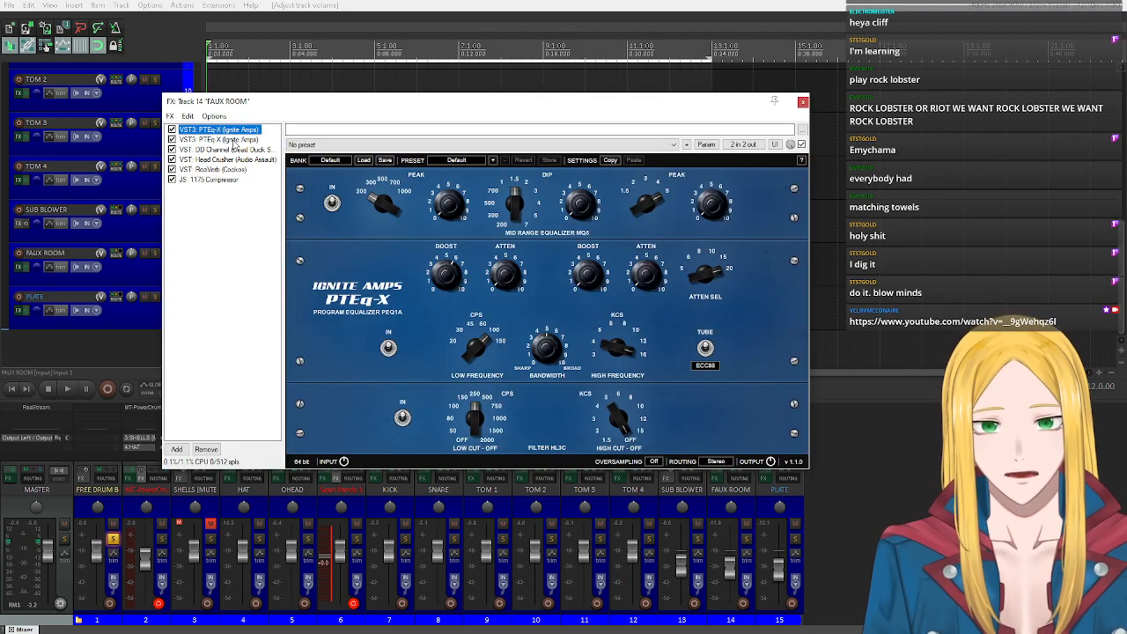
left_click(234, 139)
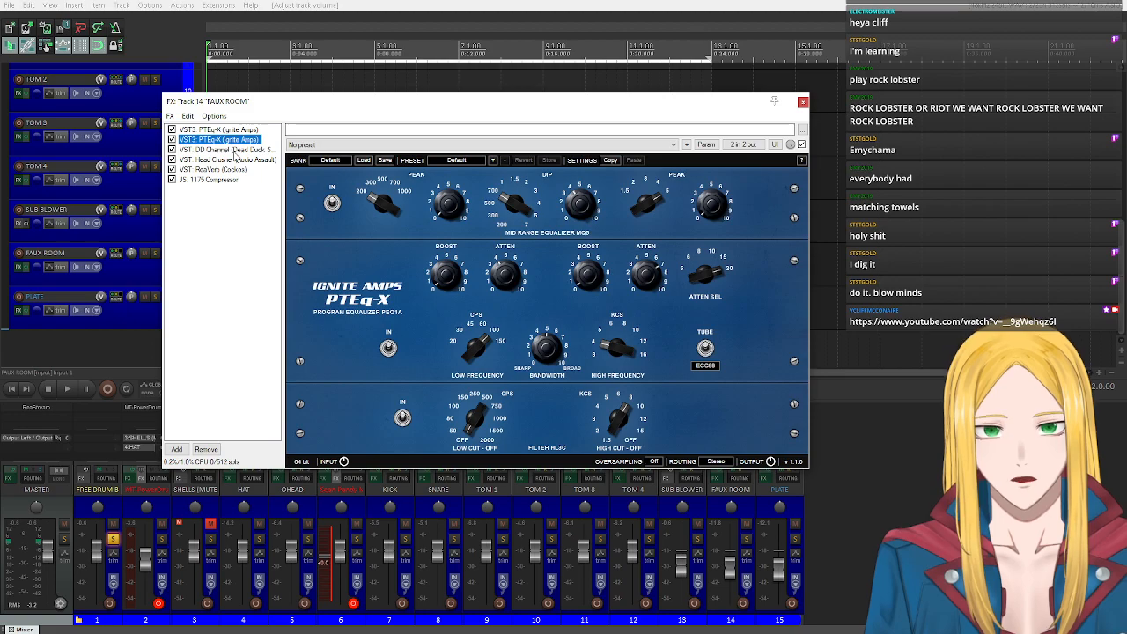
left_click(235, 150)
left_click(250, 160)
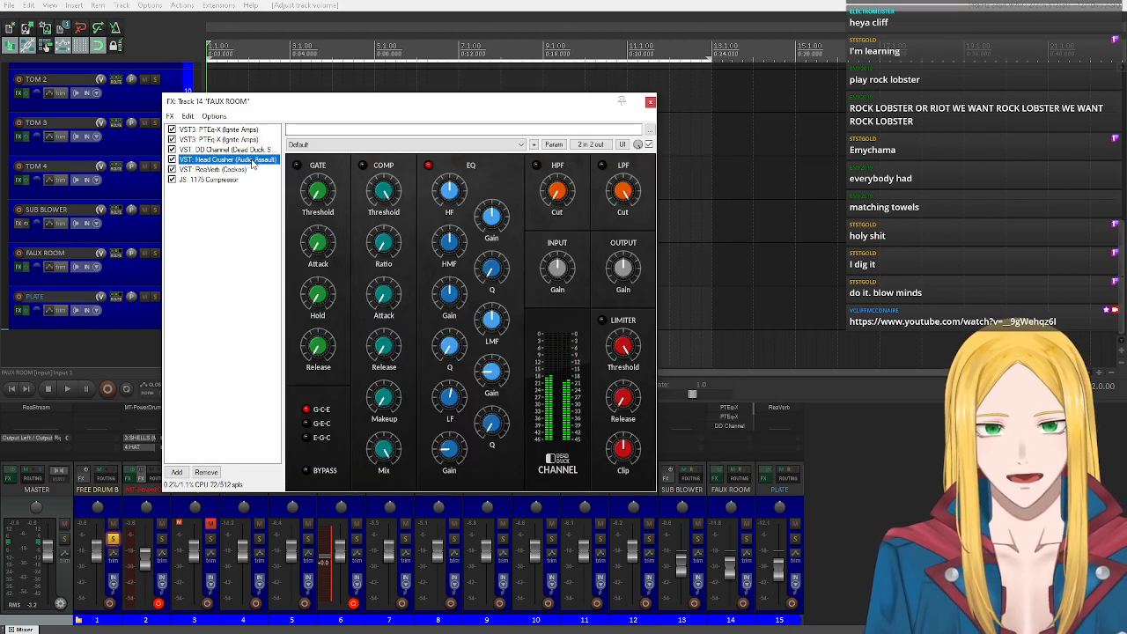
left_click(226, 140)
left_click(229, 149)
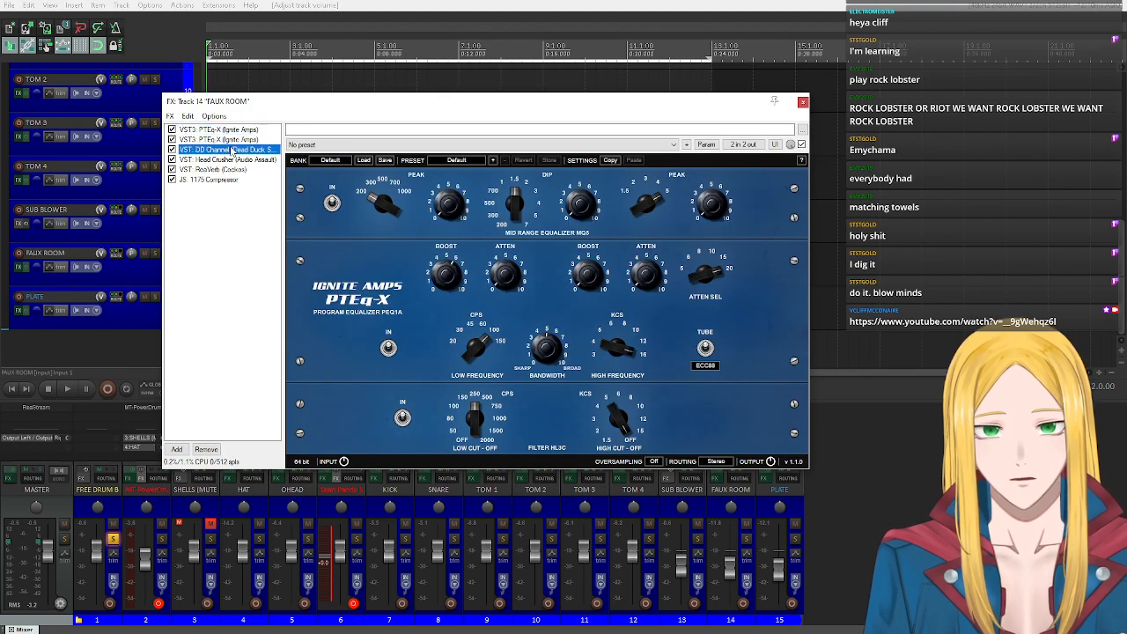
left_click(227, 140)
left_click(220, 130)
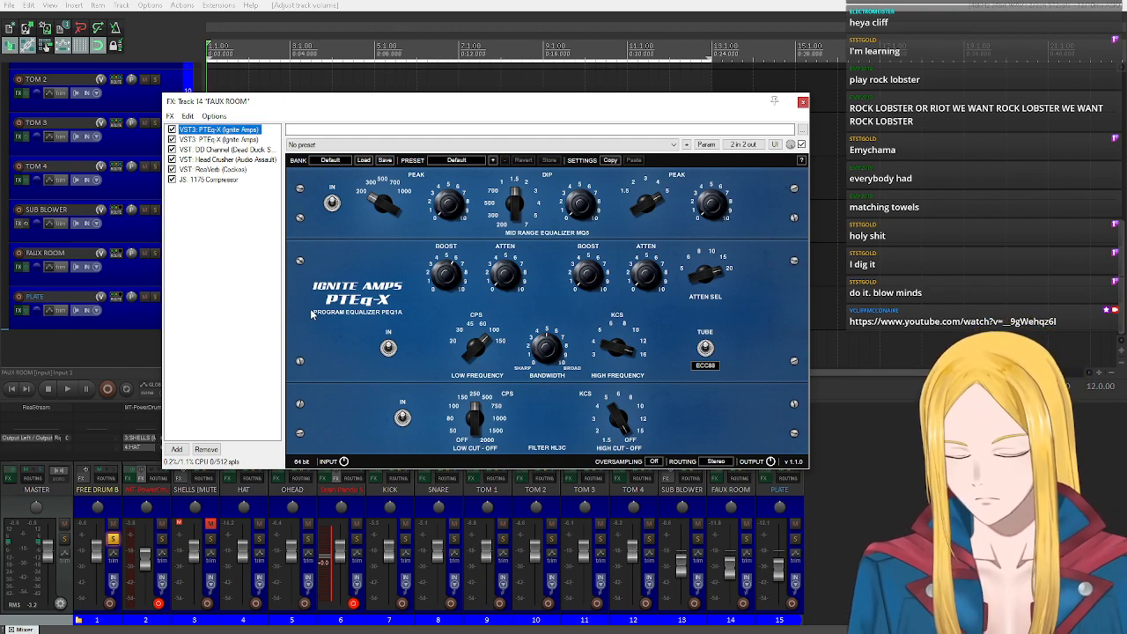
left_click(229, 160)
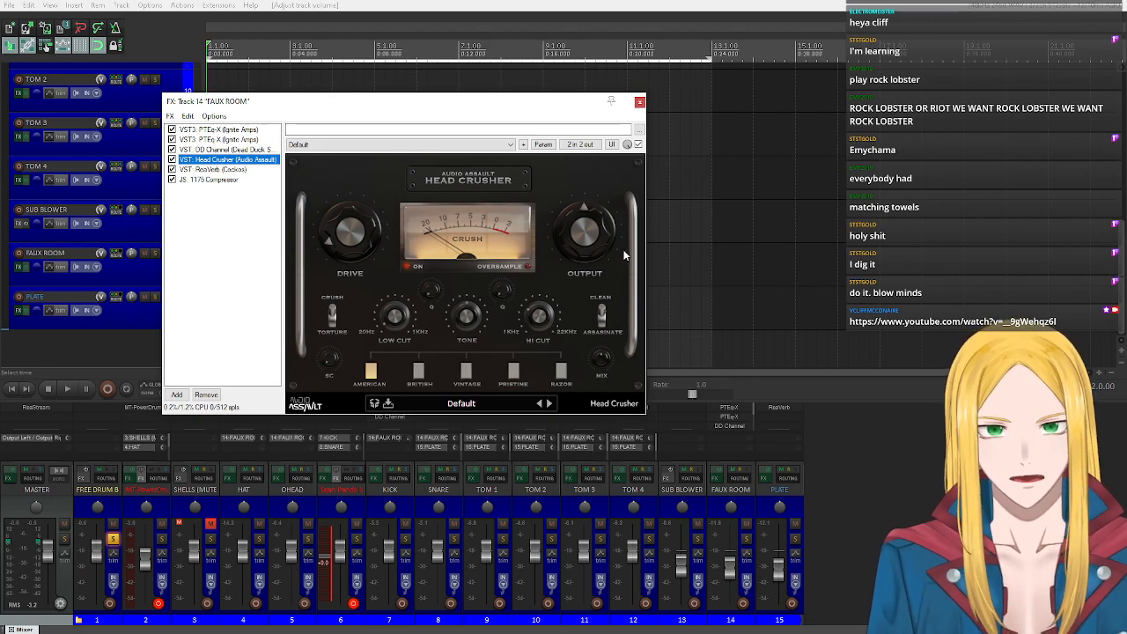
Examine ReaVerb's impulse response file, its source folder and LP/HP filter, view the 1175 Compressor and close the FX chain.
left_click(215, 169)
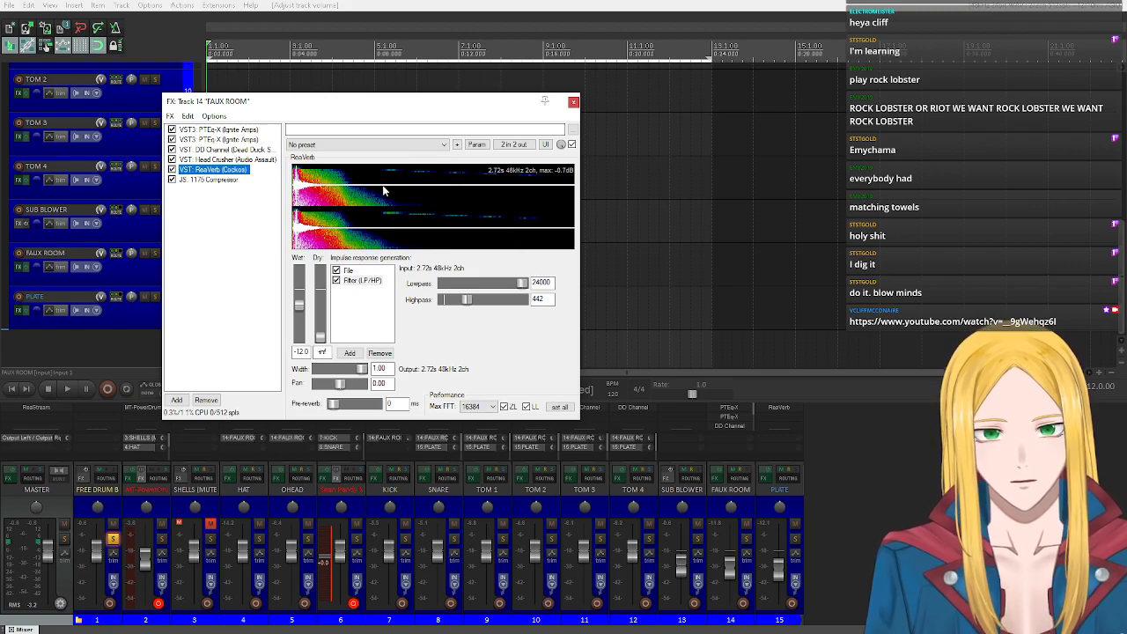
left_click(348, 271)
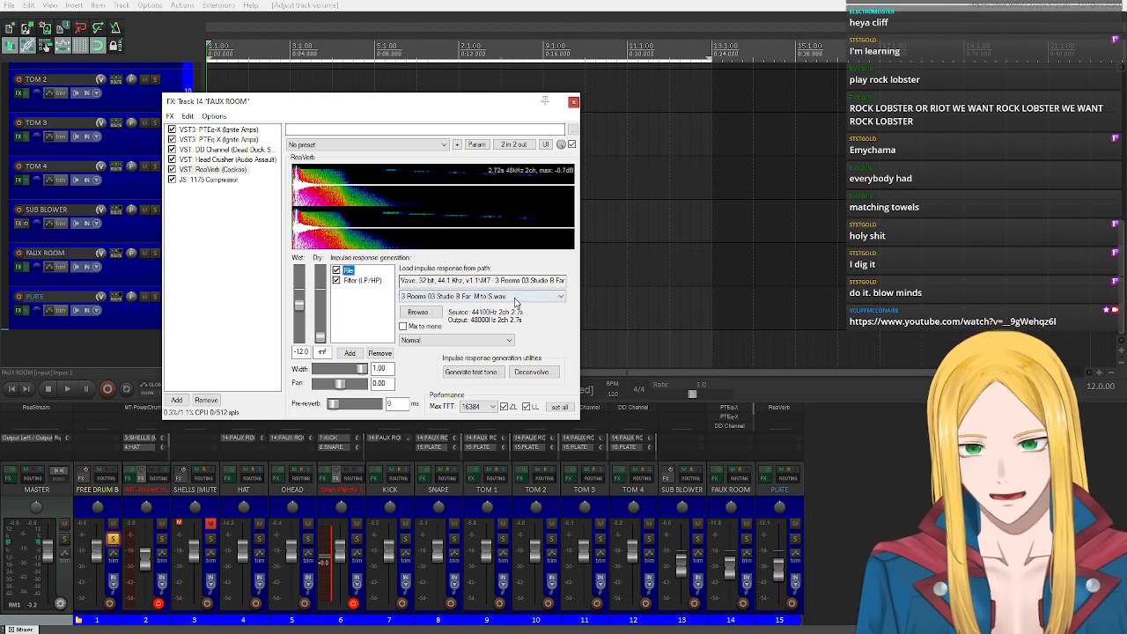
left_click(516, 297)
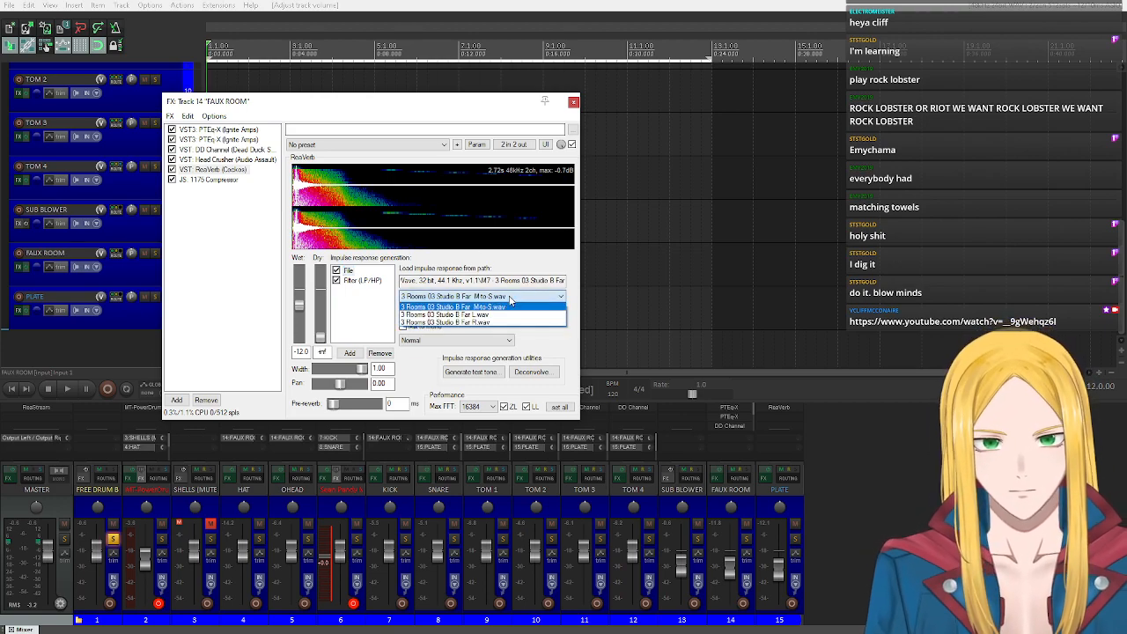
left_click(515, 306)
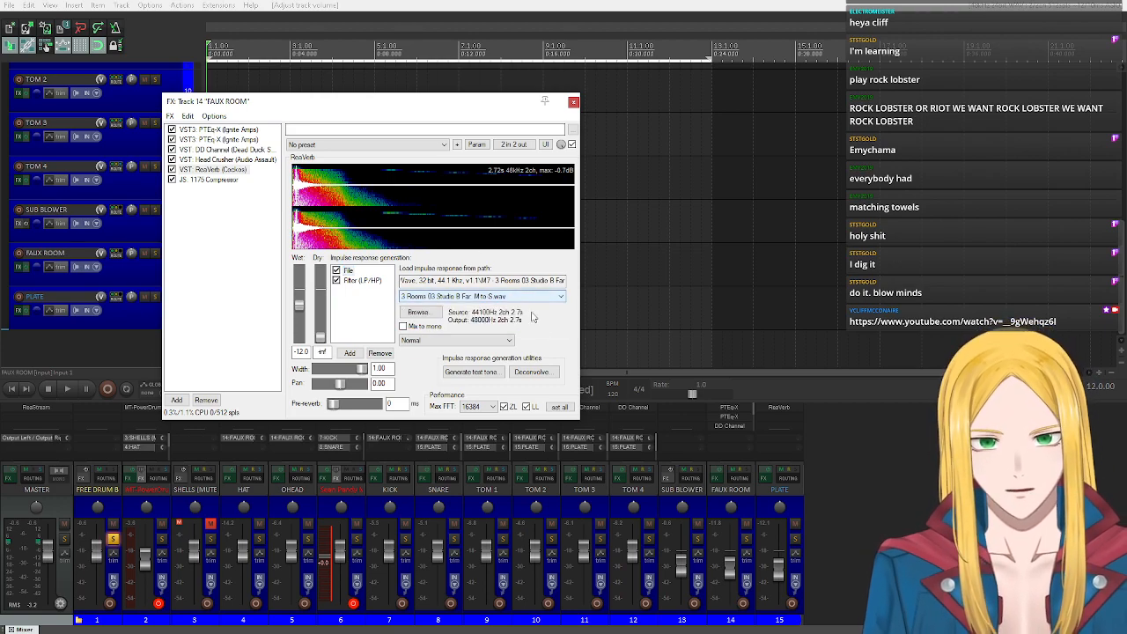
left_click(429, 312)
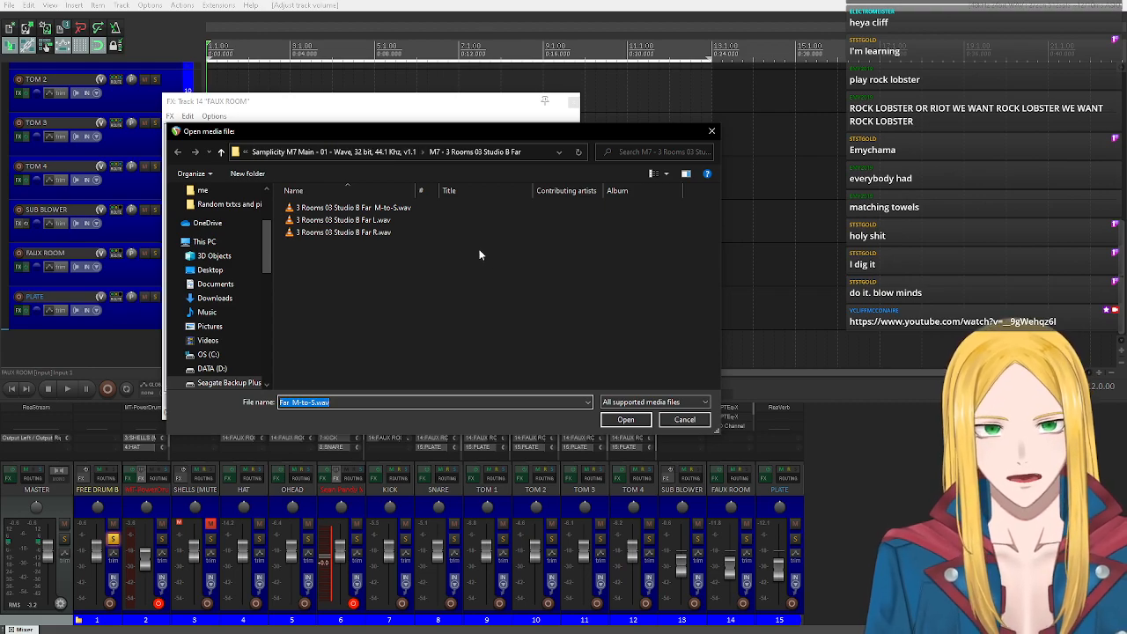
key("Return")
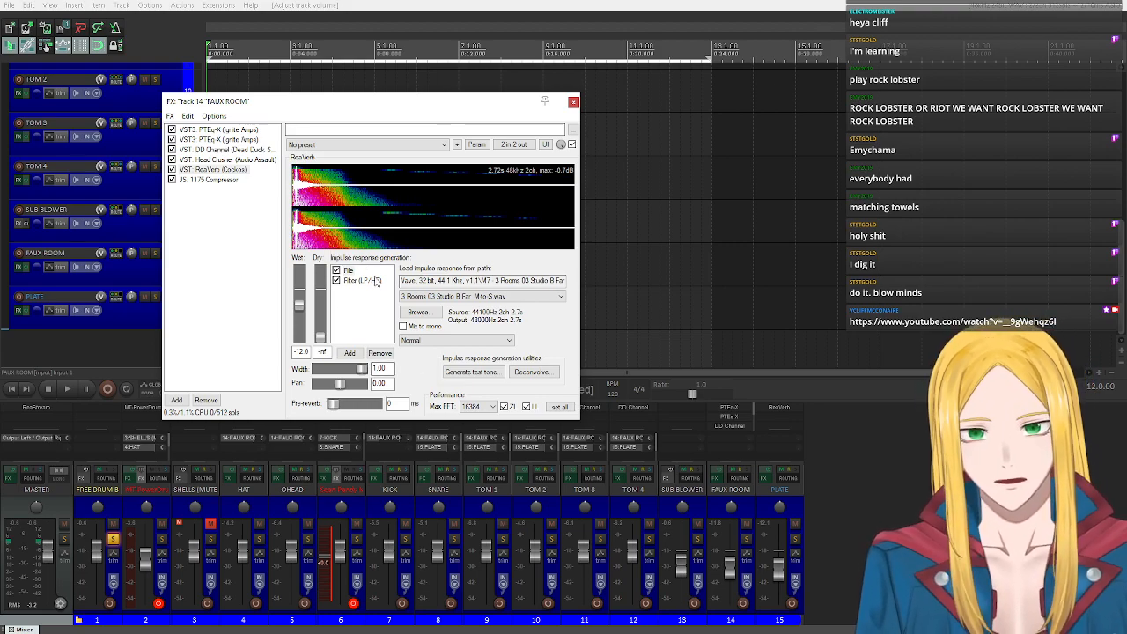
left_click(370, 288)
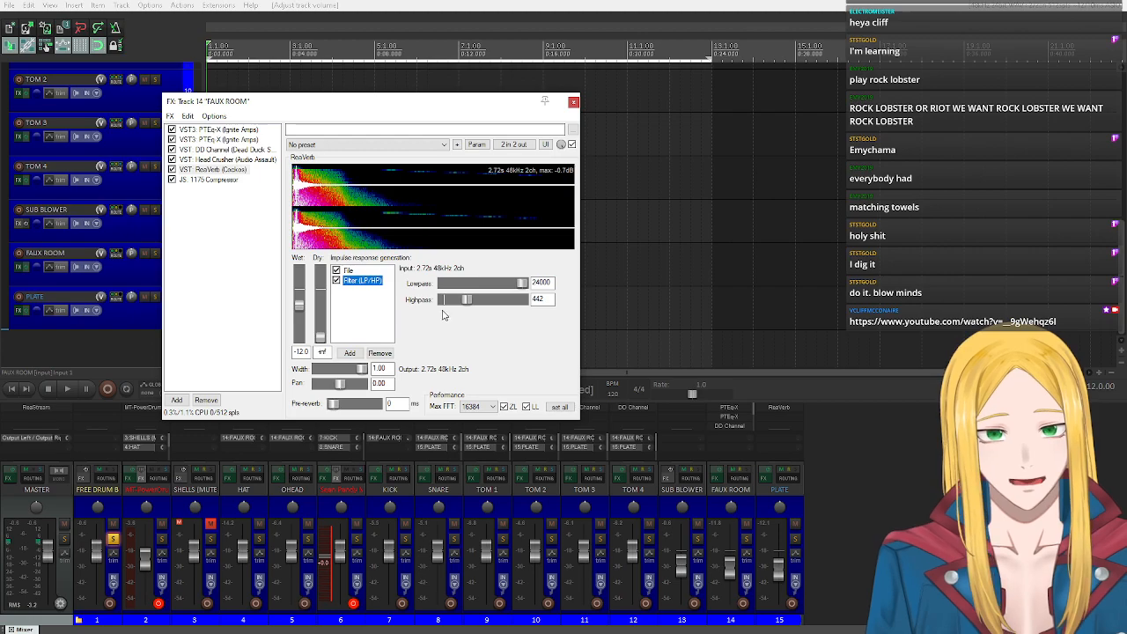
left_click(205, 180)
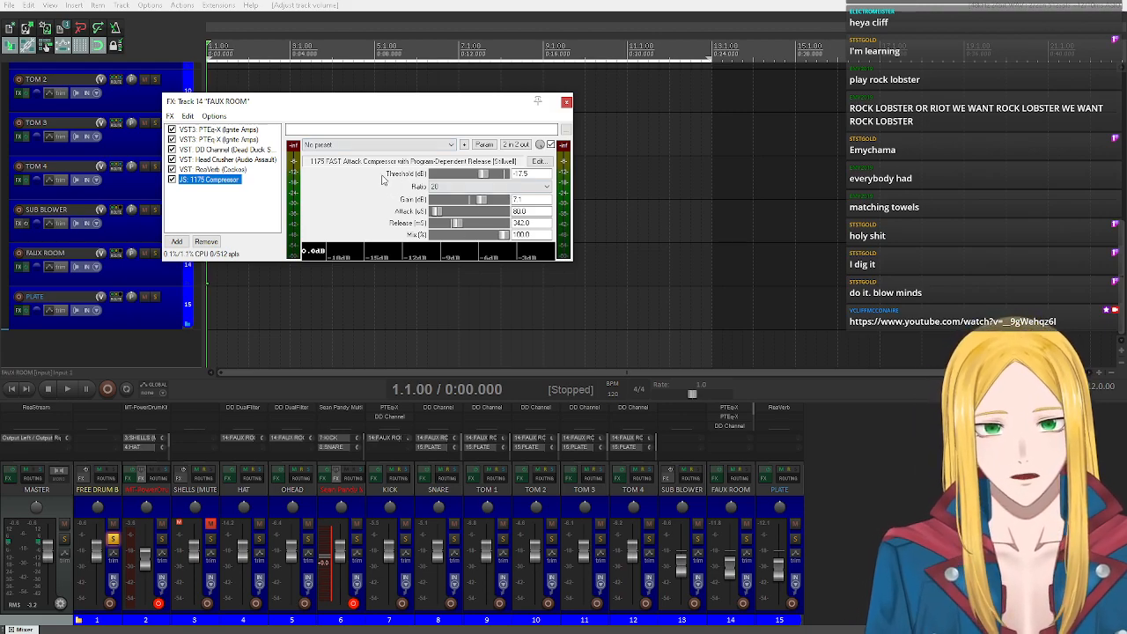
left_click(566, 101)
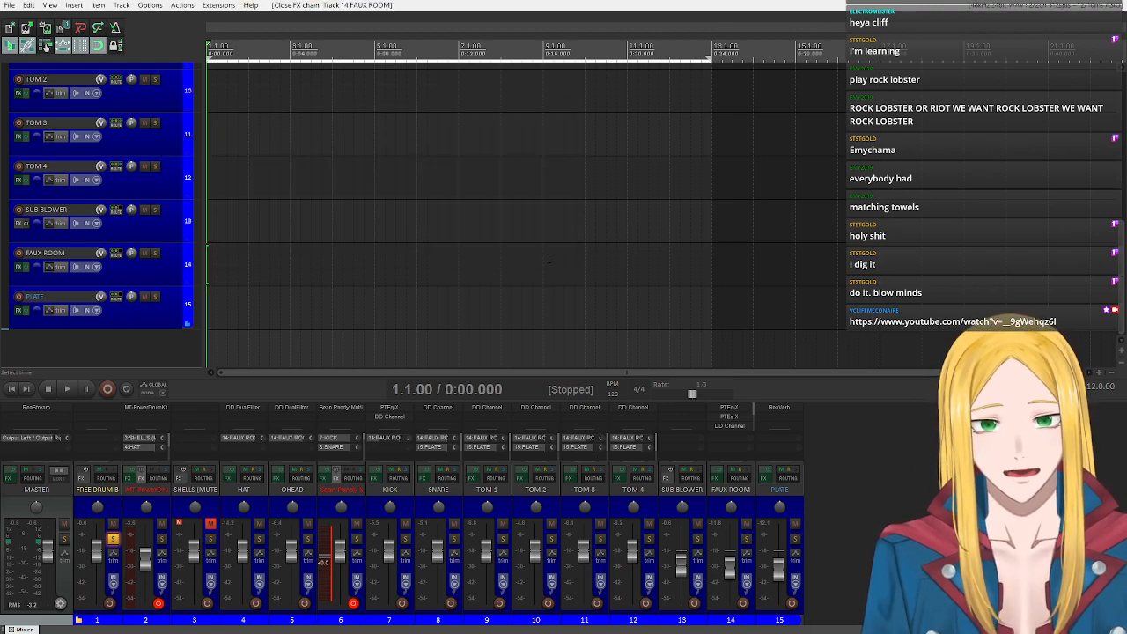
Play the drums from the project start and toggle the FAUX ROOM track's mute to compare the mix with and without it.
scroll(137, 302, "up", 2)
scroll(137, 303, "up", 6)
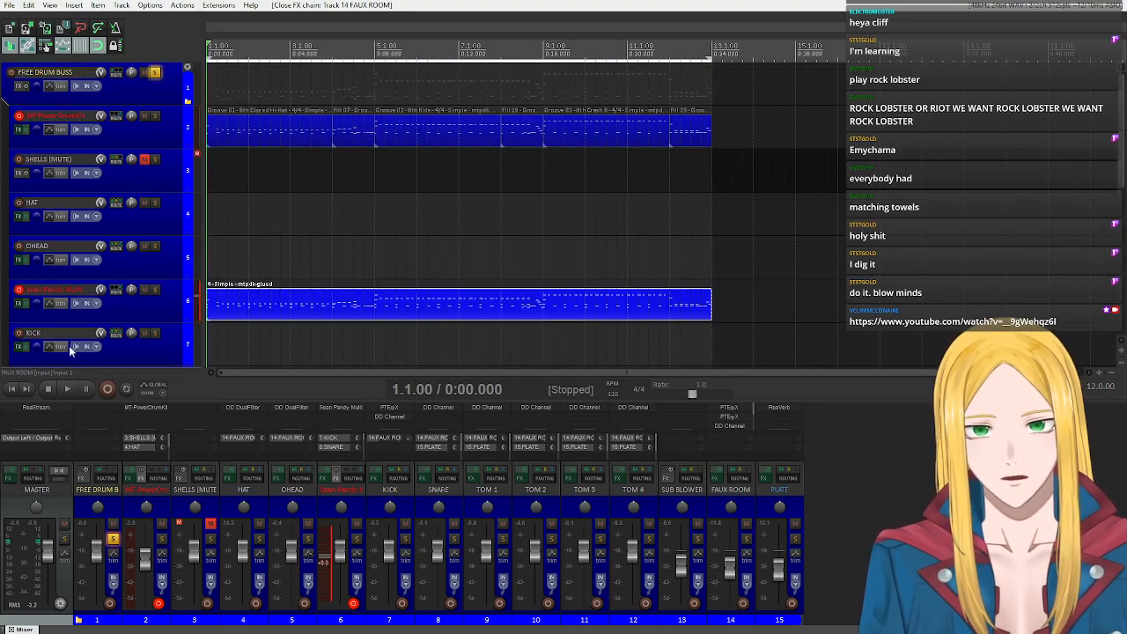
left_click(68, 389)
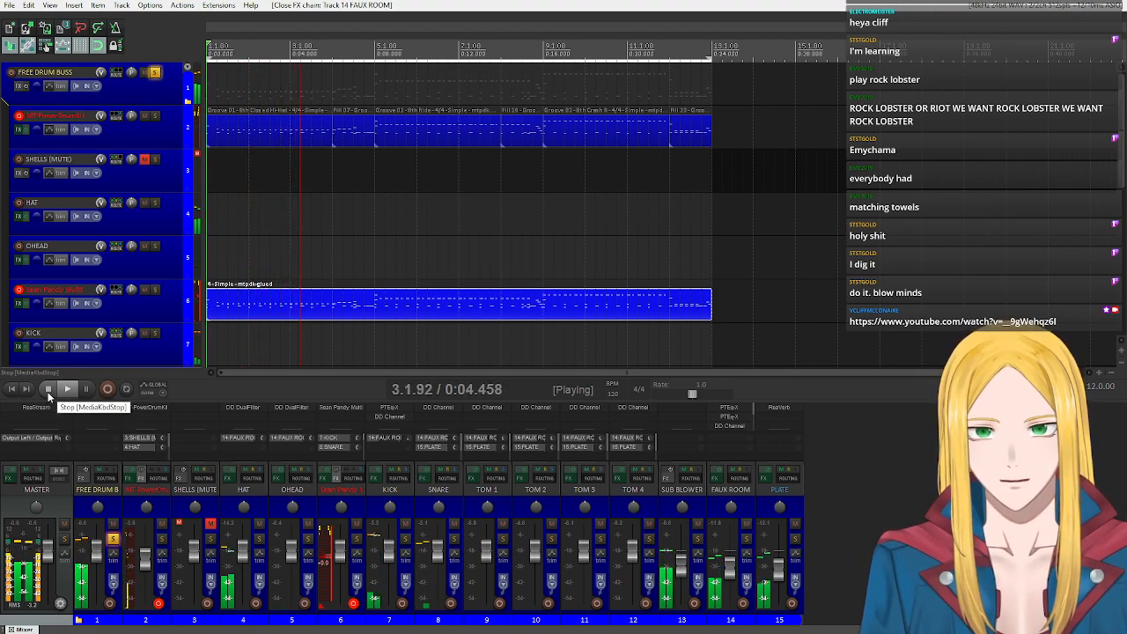
left_click(746, 525)
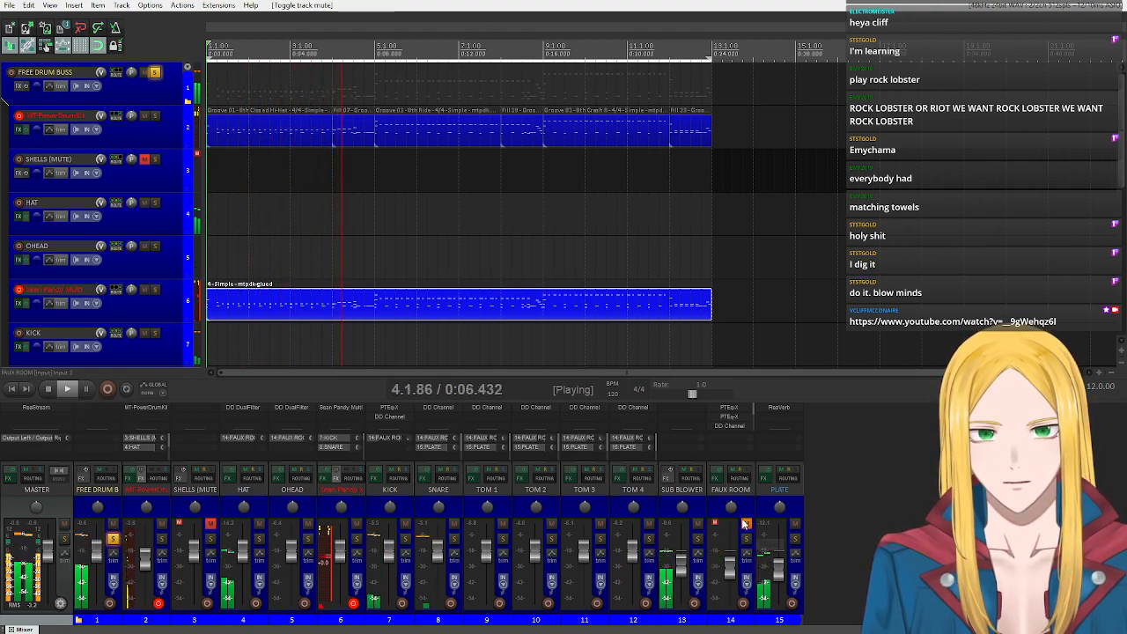
left_click(745, 526)
Lower the FAUX ROOM track's volume to about -25.5 dB during playback and toggle its solo to check the room sound.
mouse_move(732, 571)
left_mouse_down()
mouse_move(734, 596)
mouse_move(729, 587)
left_mouse_up()
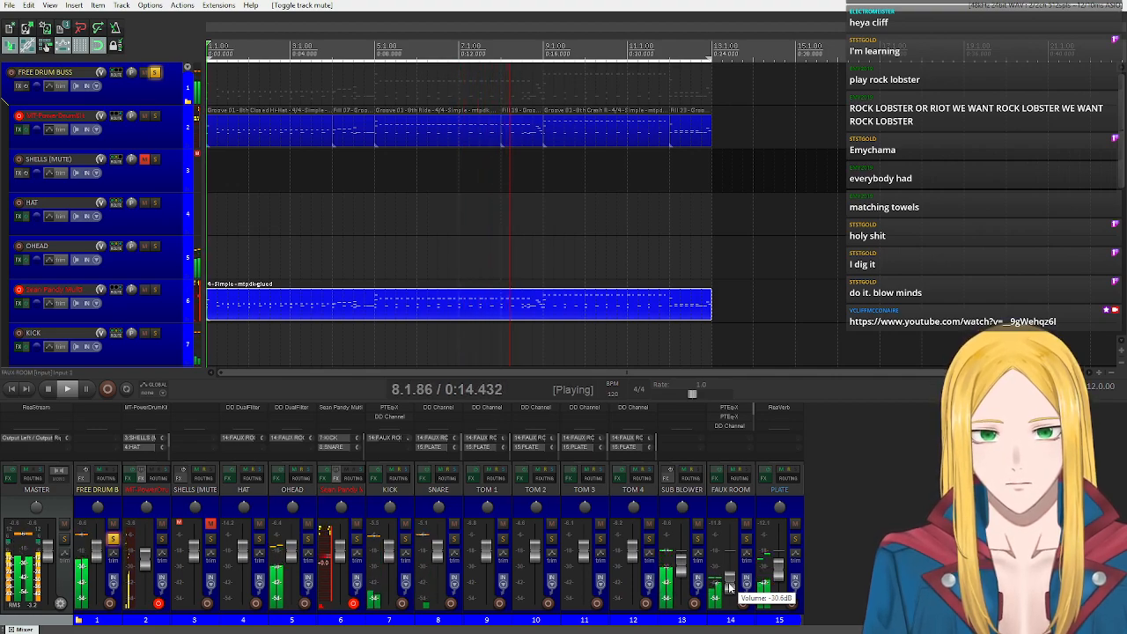
left_click_drag(728, 587, 728, 585)
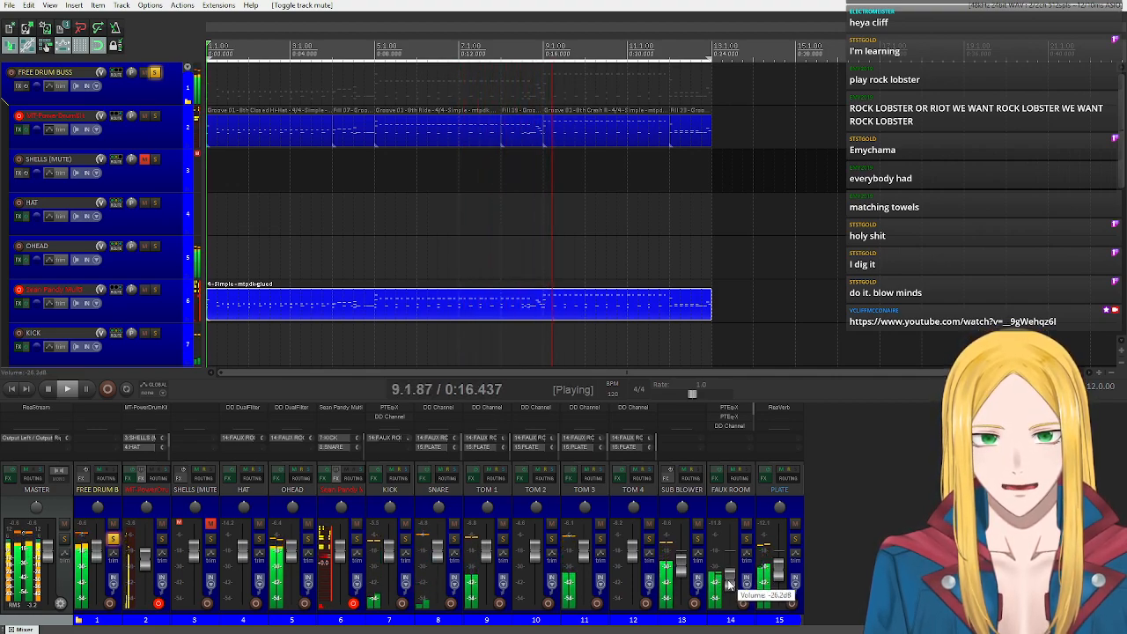
left_click(746, 540)
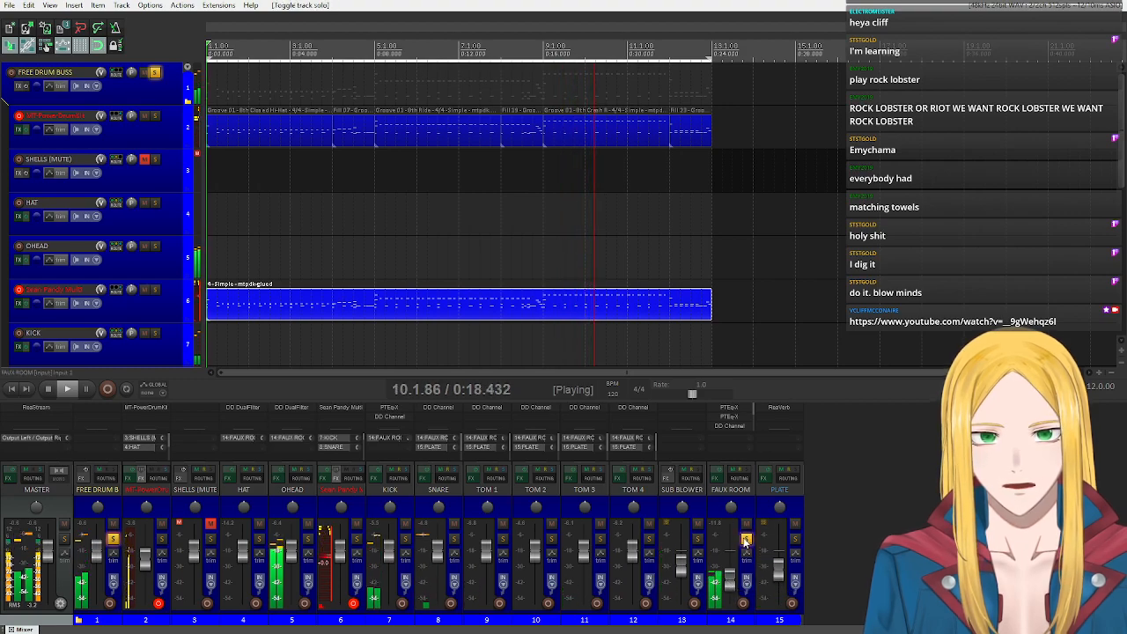
left_click(746, 540)
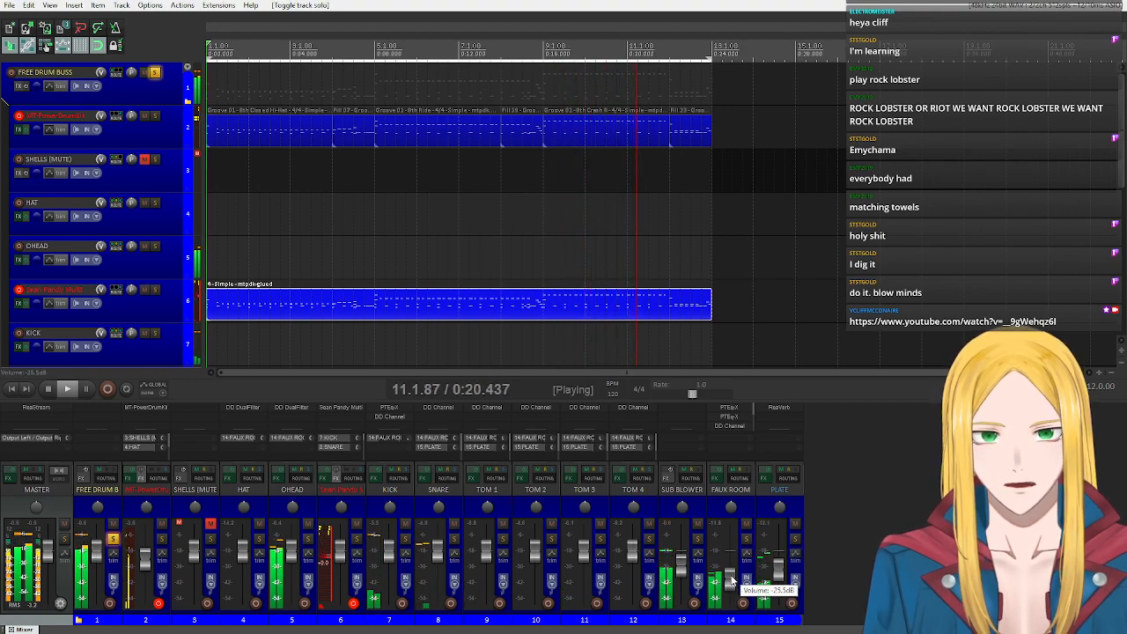
left_click(745, 540)
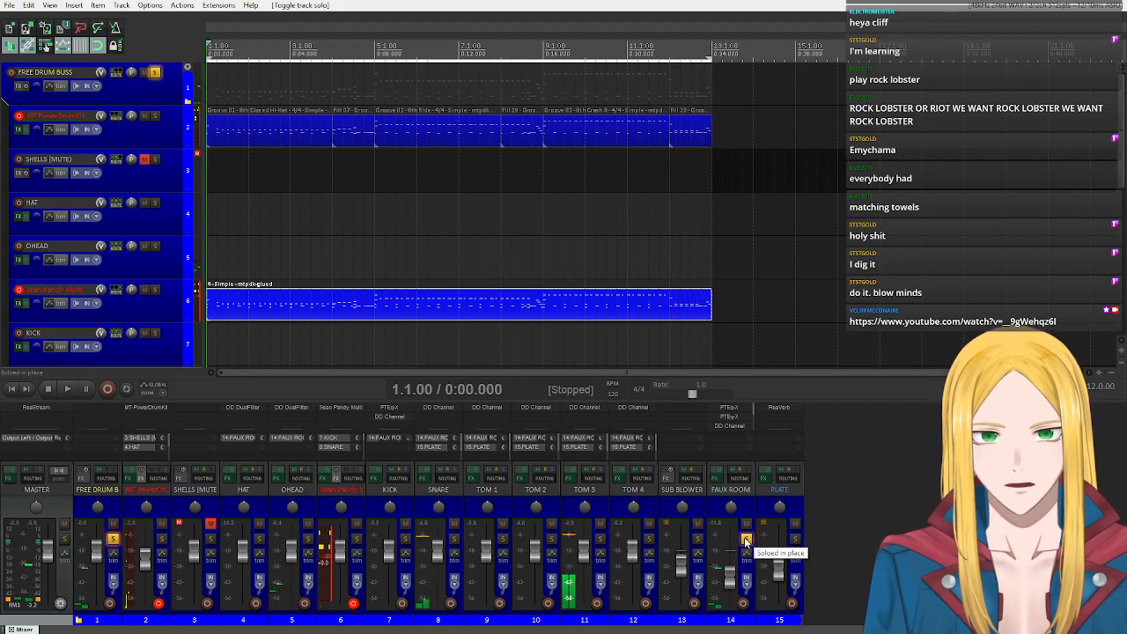
Play the soloed FAUX ROOM track from the project start, unsolo it to hear the full drum mix, and stop playback.
key("space")
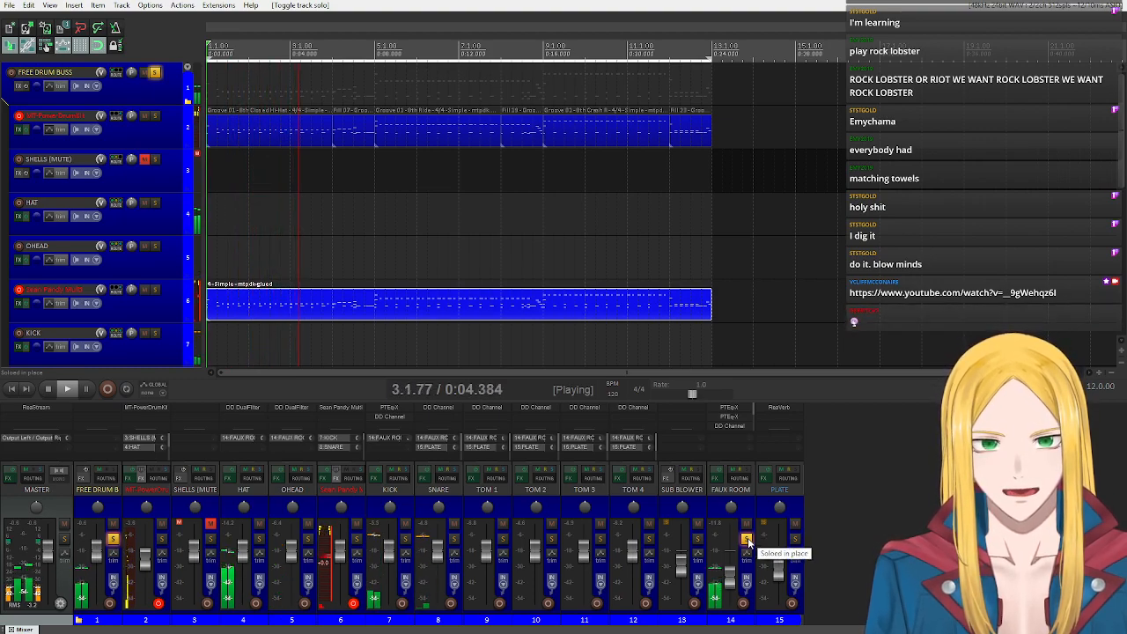
left_click(747, 539)
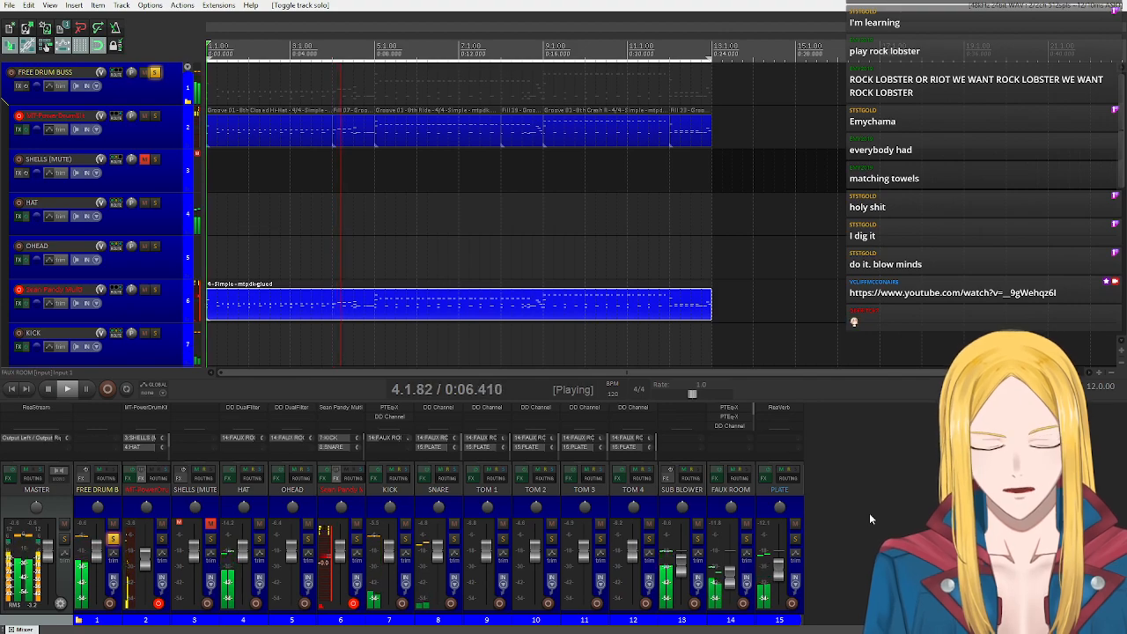
left_click(48, 388)
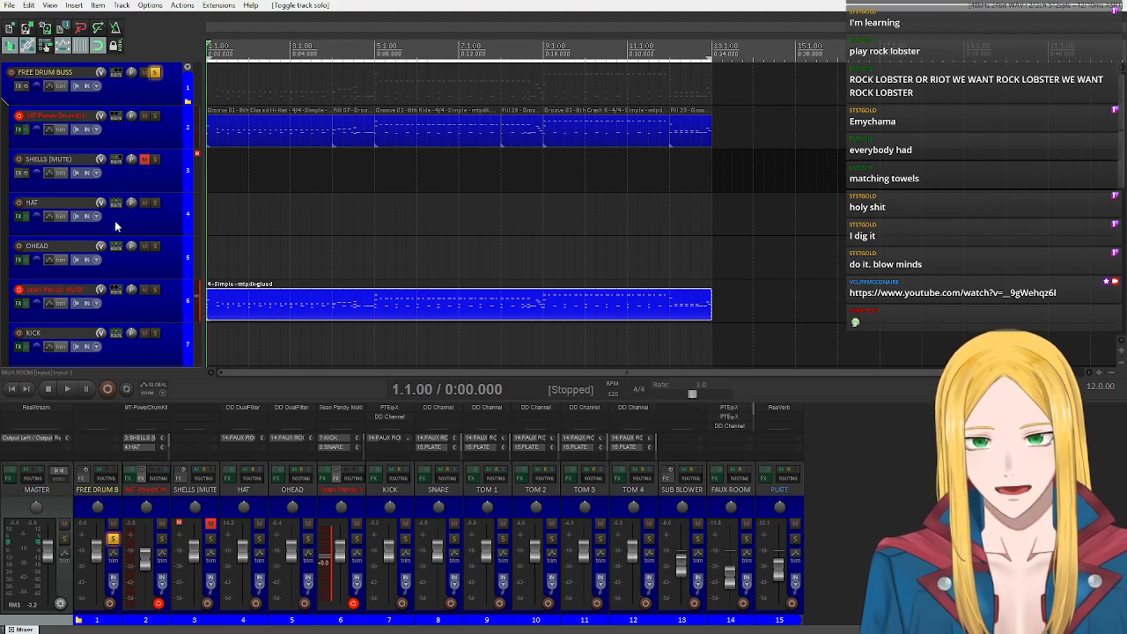
scroll(119, 211, "down", 6)
scroll(120, 209, "up", 6)
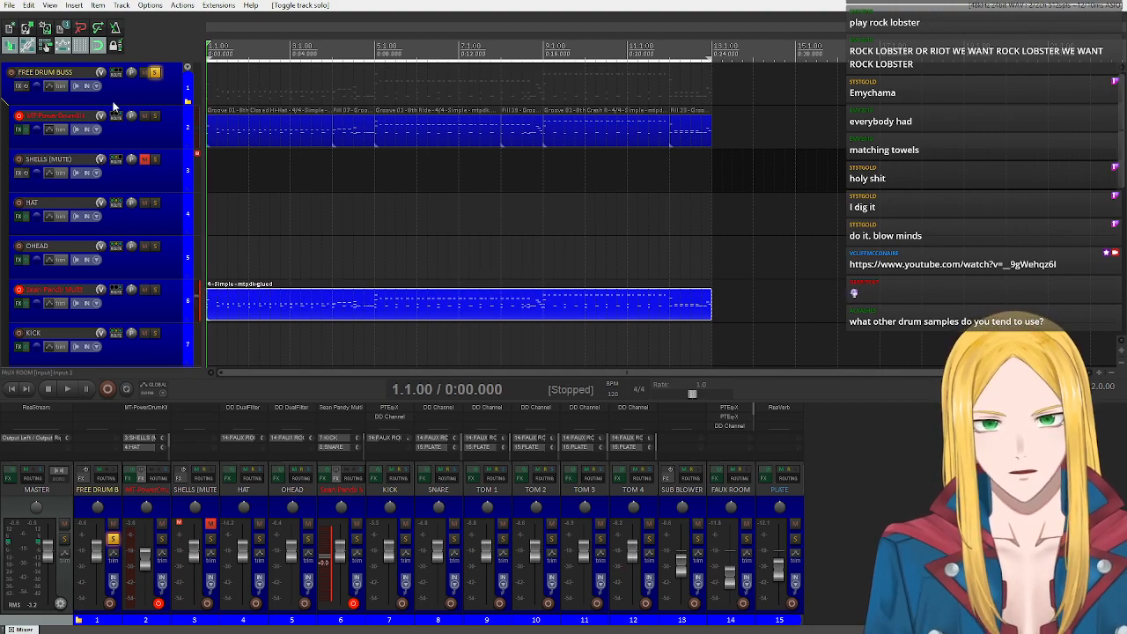
scroll(117, 352, "down", 9)
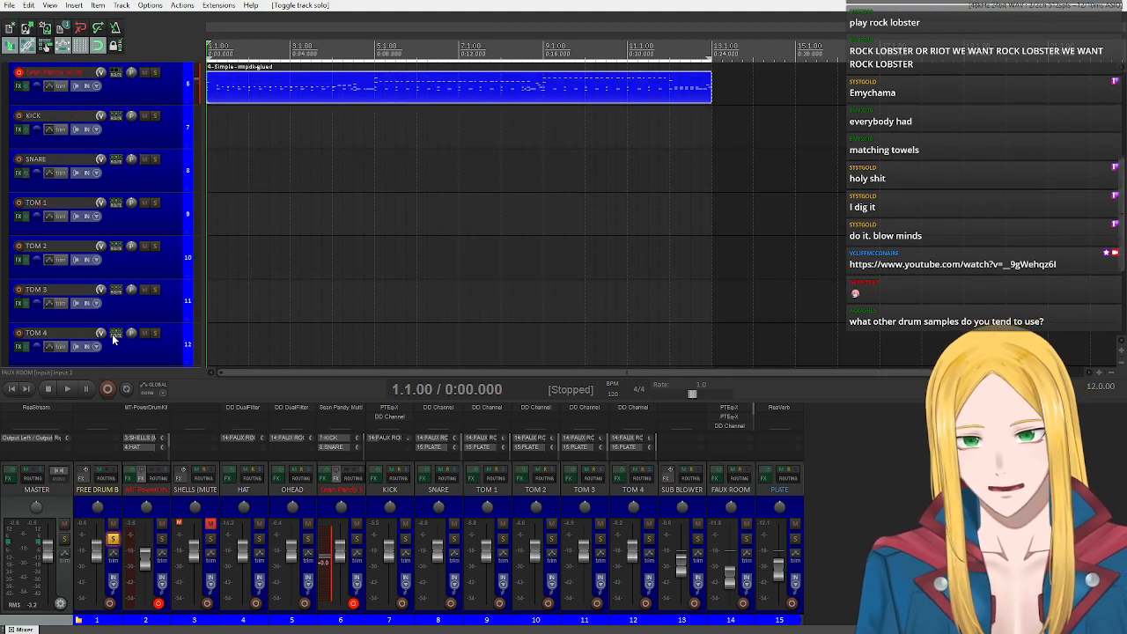
scroll(112, 336, "up", 9)
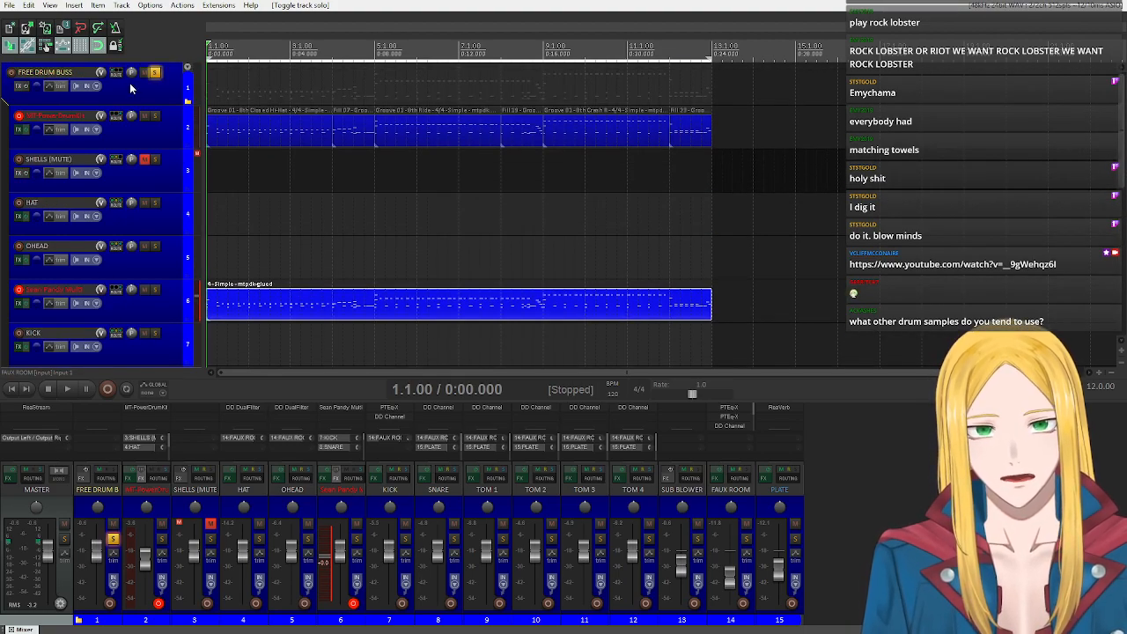
Insert the tracks of the metal drums track template and move them below the free drums' PLATE track.
left_click(80, 7)
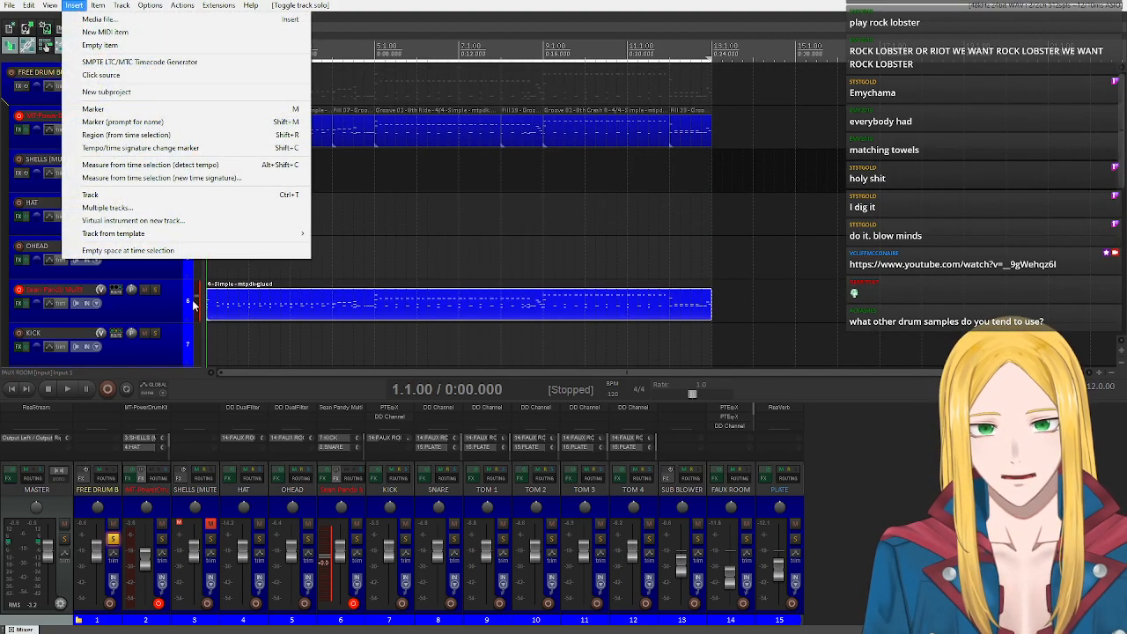
mouse_move(154, 233)
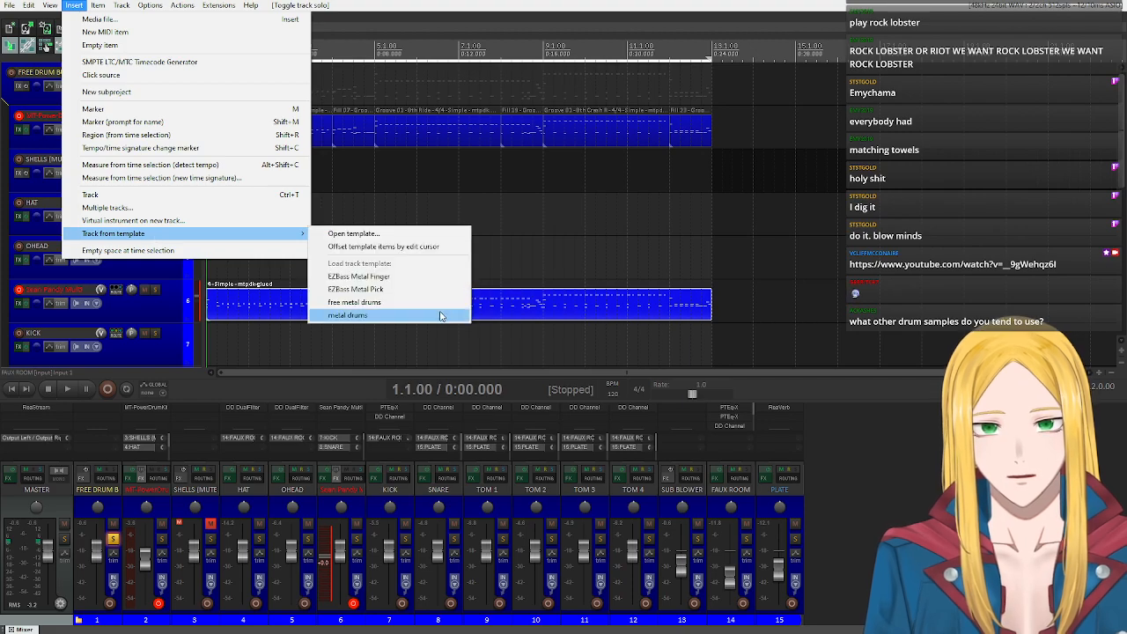
left_click(377, 313)
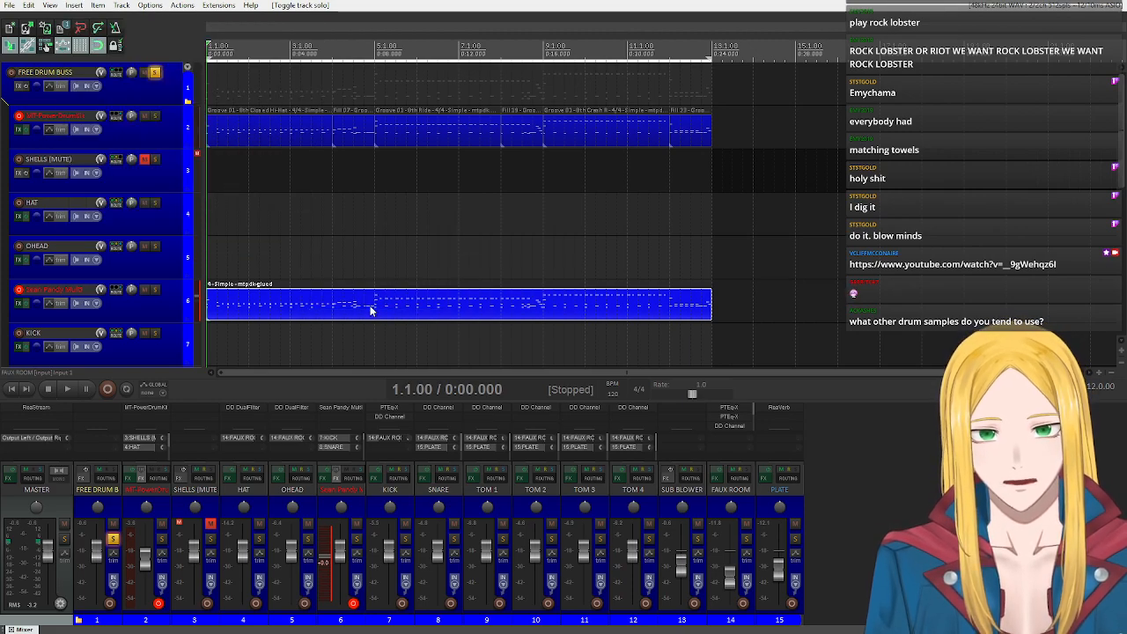
scroll(151, 147, "down", 10)
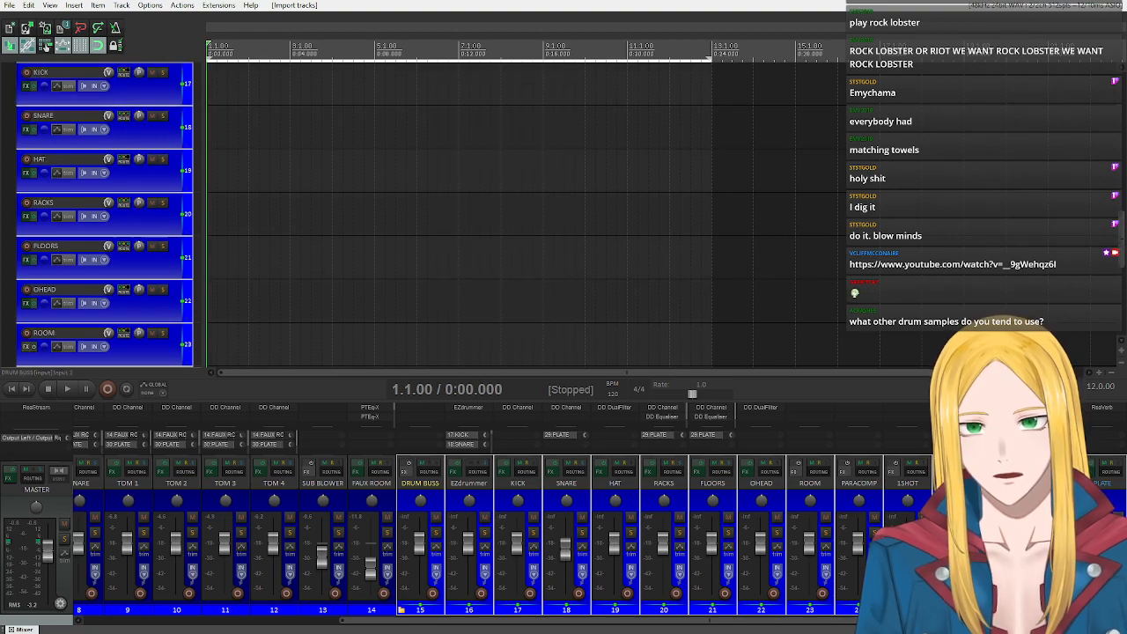
scroll(104, 211, "down", 8)
left_click_drag(13, 374, 13, 374)
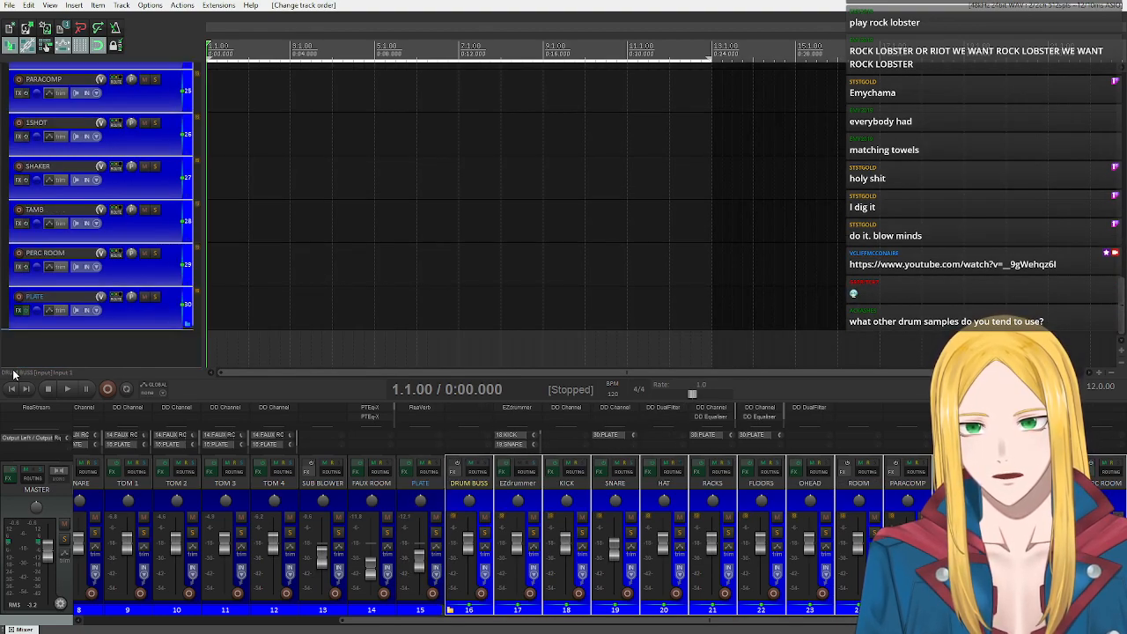
Open the EZdrummer instrument on the new EZdrummer track and view its list of available drum libraries.
scroll(58, 296, "up", 8)
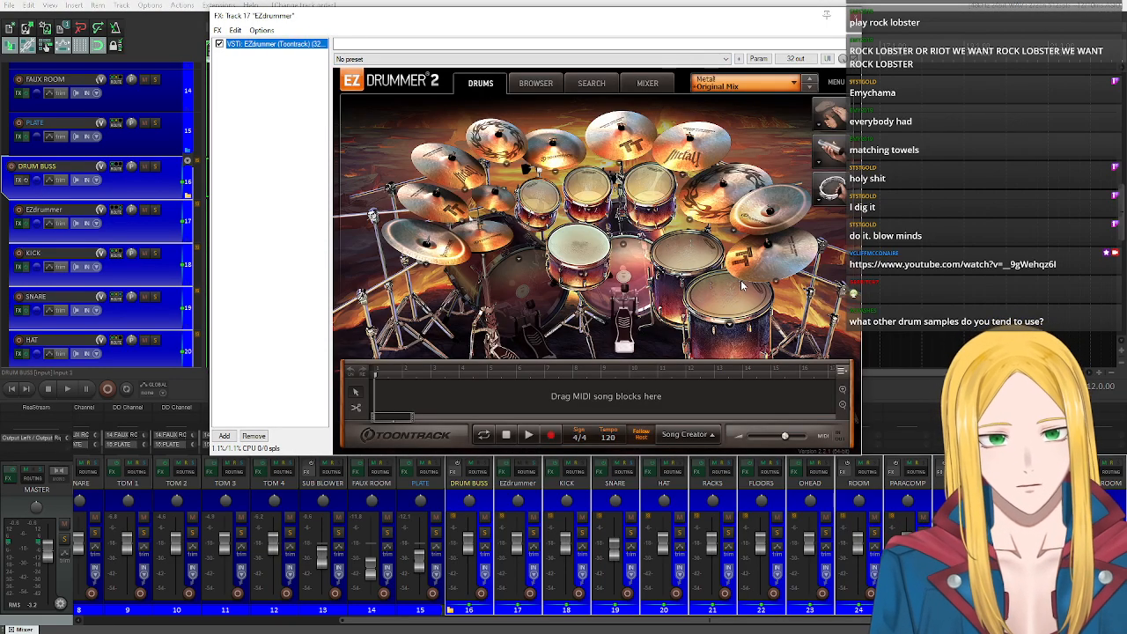
left_click(741, 78)
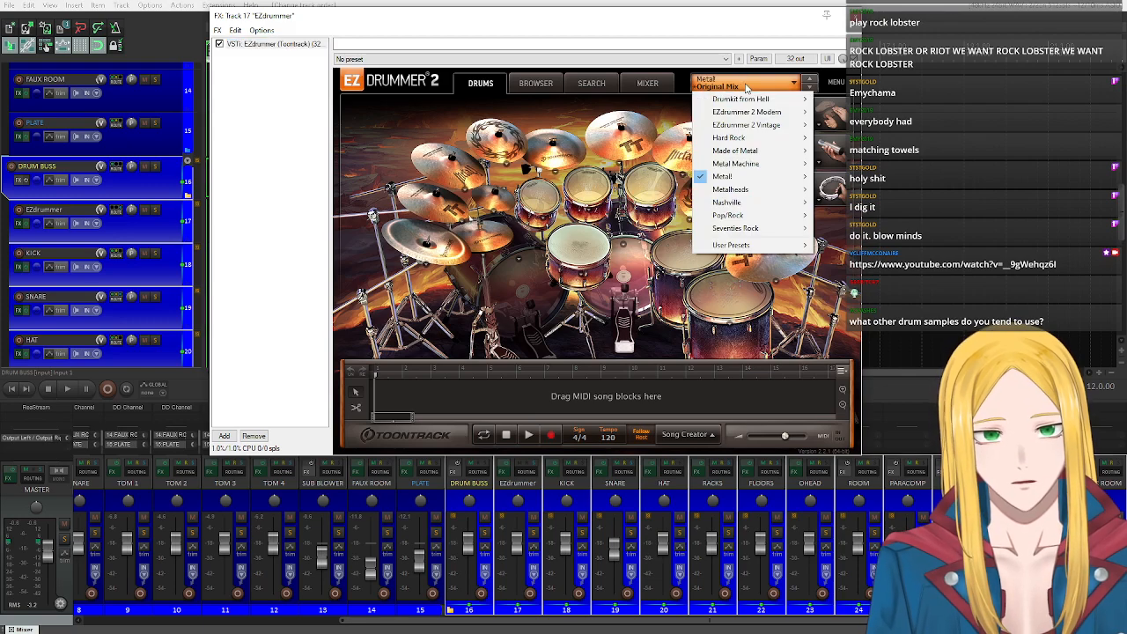
mouse_move(722, 176)
left_click(614, 280)
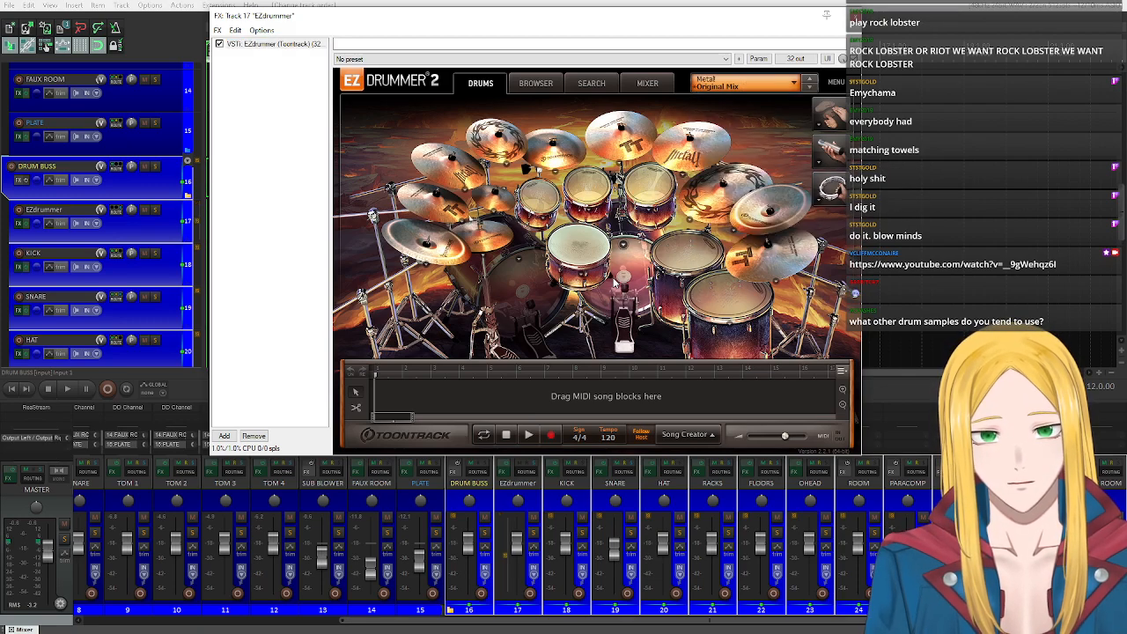
Try EZdrummer's kick drum and unsolo the FREE DRUM BUSS track in the mixer.
left_click(623, 280)
left_click(623, 279)
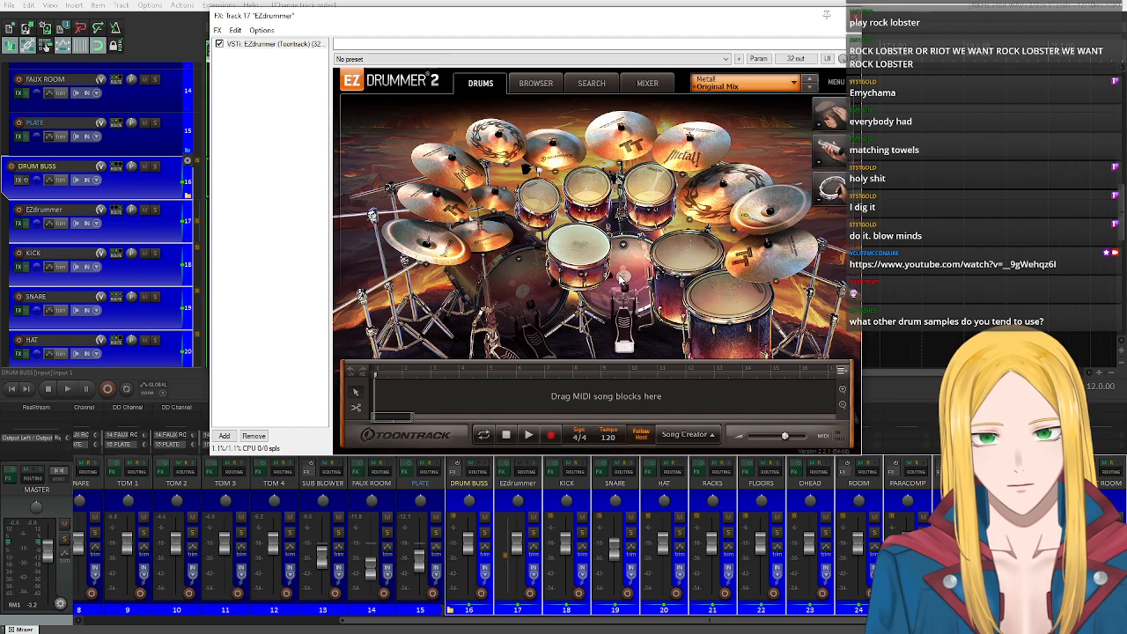
left_click_drag(432, 623, 499, 623)
left_click(114, 534)
Audition EZdrummer's kick, snare, toms, cymbals and hi-hat one after another on the Metal! kit.
left_click(614, 294)
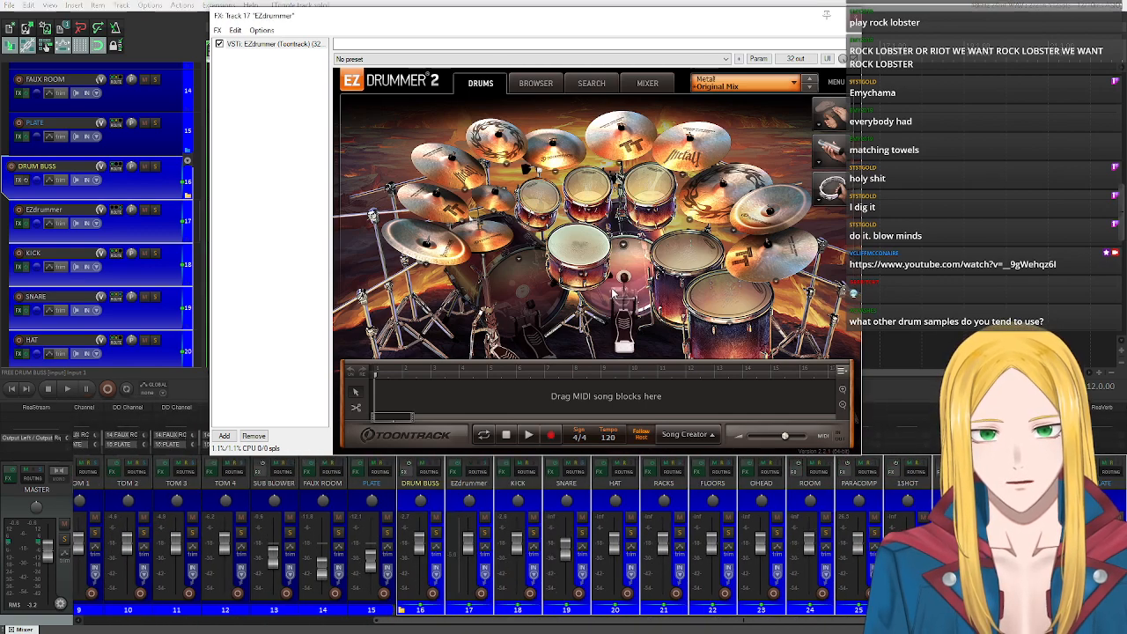
left_click(620, 289)
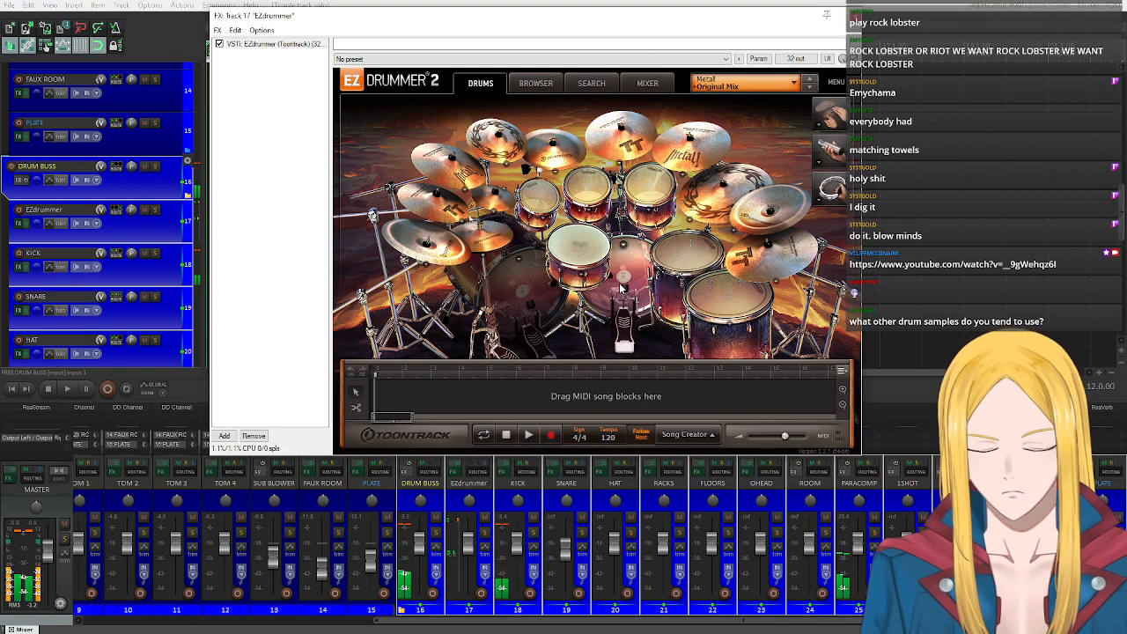
left_click(578, 247)
left_click(539, 202)
left_click(649, 186)
left_click(688, 255)
left_click(724, 295)
left_click(767, 253)
left_click(761, 214)
left_click(727, 204)
left_click(693, 150)
left_click(622, 139)
left_click(555, 152)
left_click(498, 143)
left_click(444, 195)
left_click(447, 167)
left_click(428, 261)
left_click(441, 256)
left_click(442, 257)
left_click(478, 239)
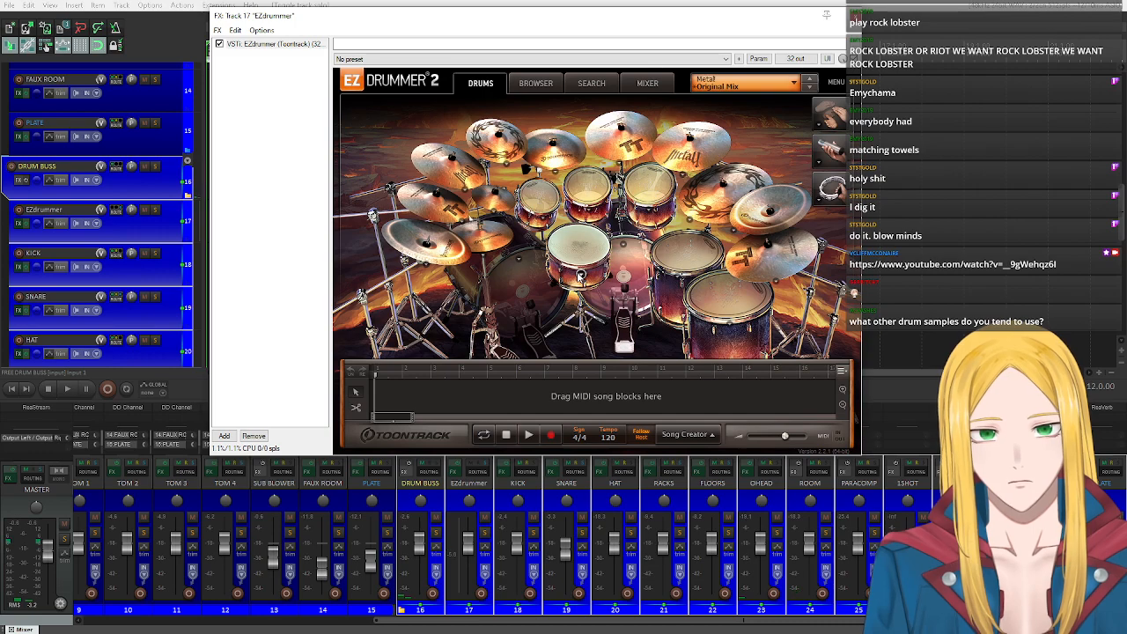
Examine the available samples for the Snare, Kick 1 and Racktom 1 in EZdrummer, closing the sample list each time.
left_click(580, 276)
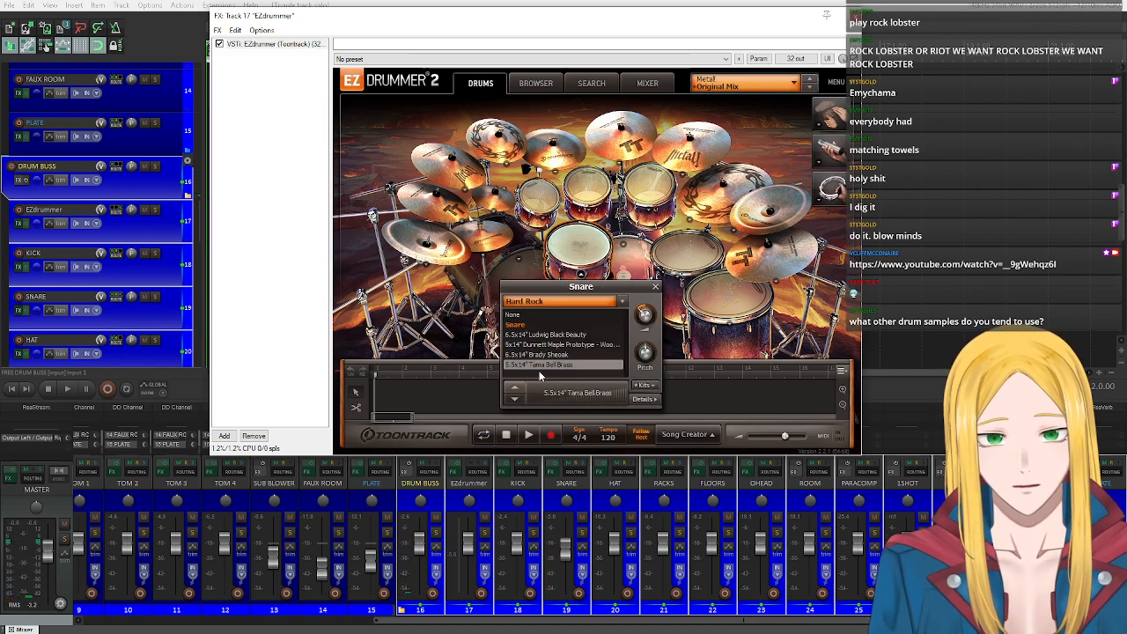
left_click(656, 287)
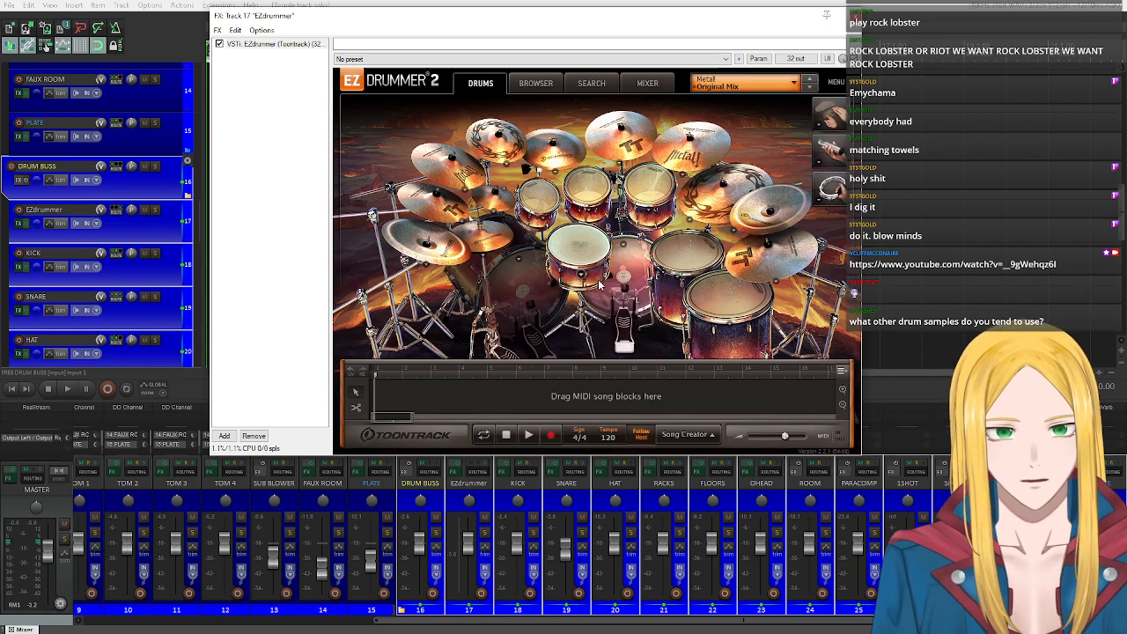
left_click(624, 246)
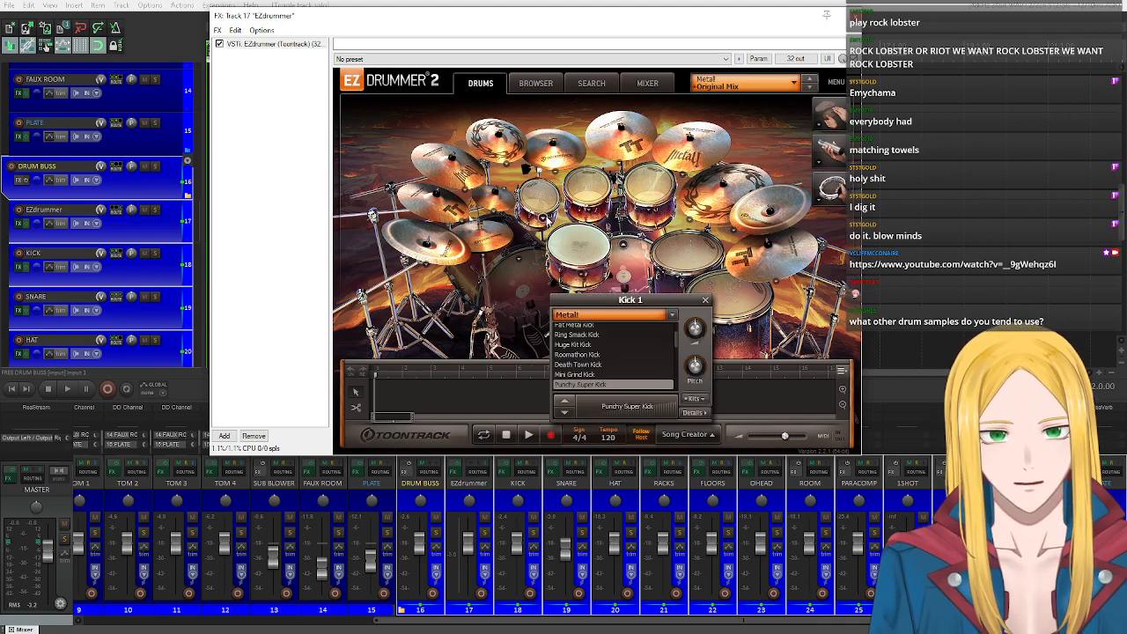
left_click(545, 219)
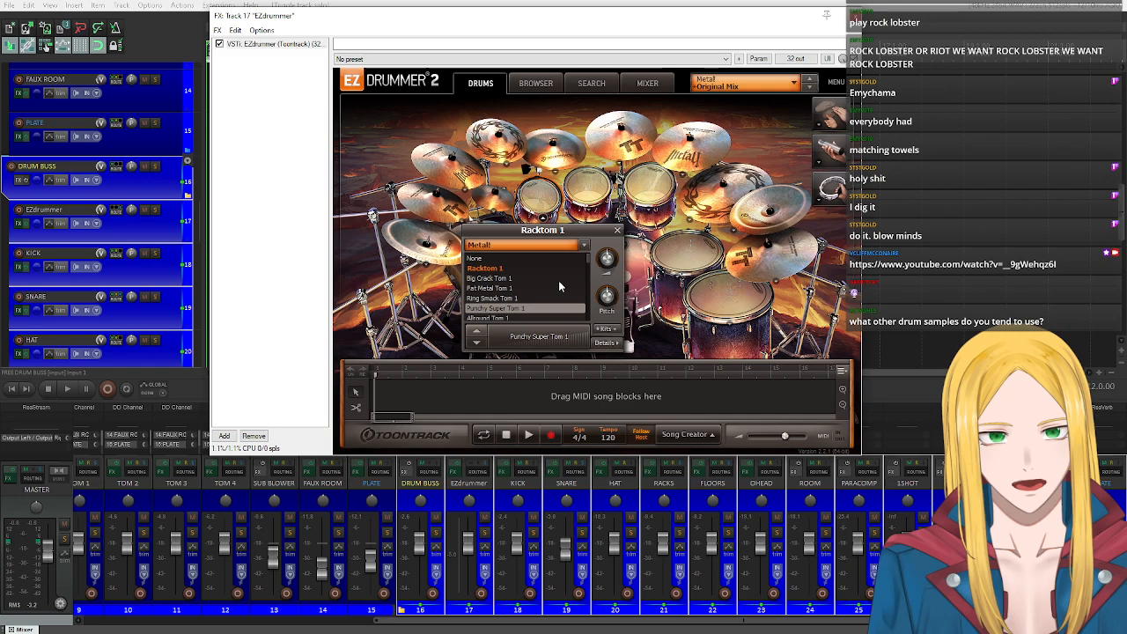
left_click(617, 230)
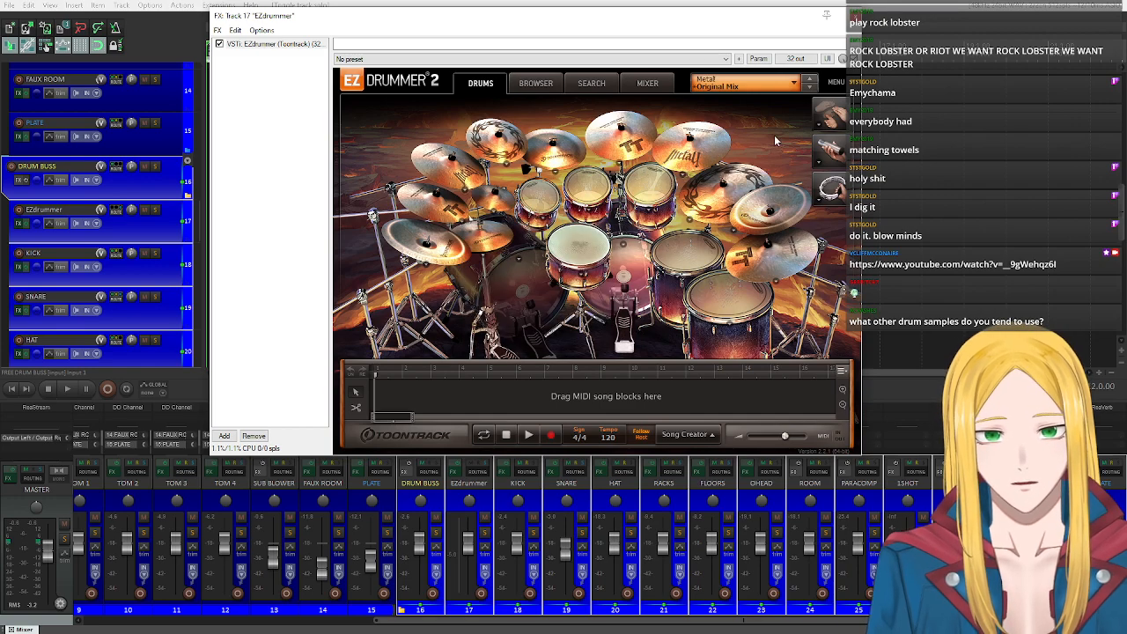
Try the ride cymbal from the Metal! library in EZdrummer and listen to it.
left_click(690, 222)
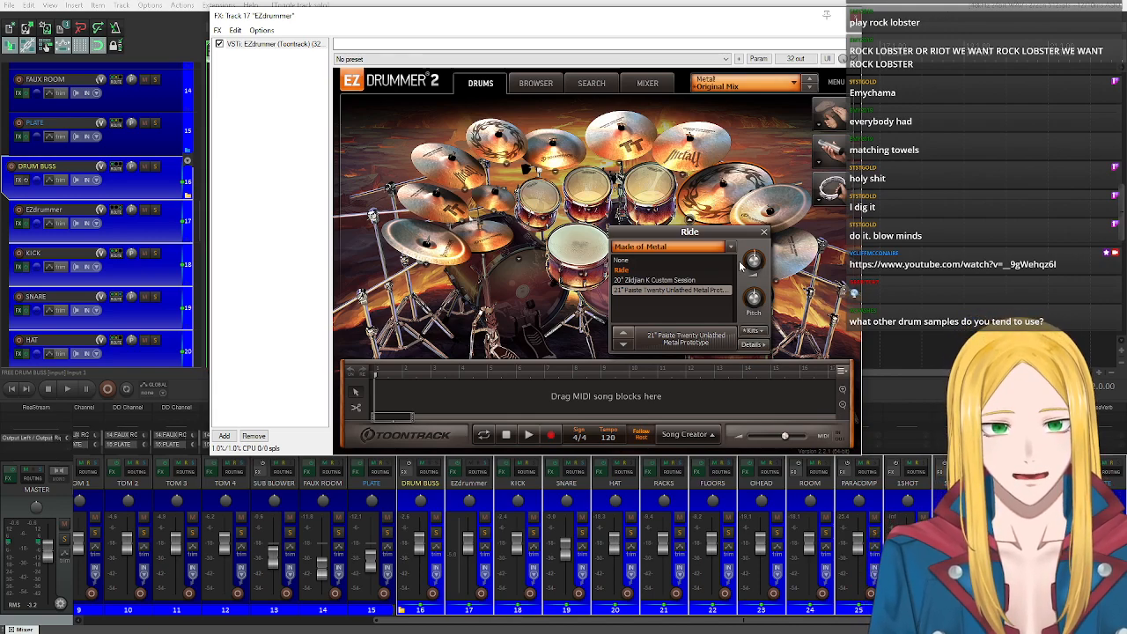
left_click(728, 247)
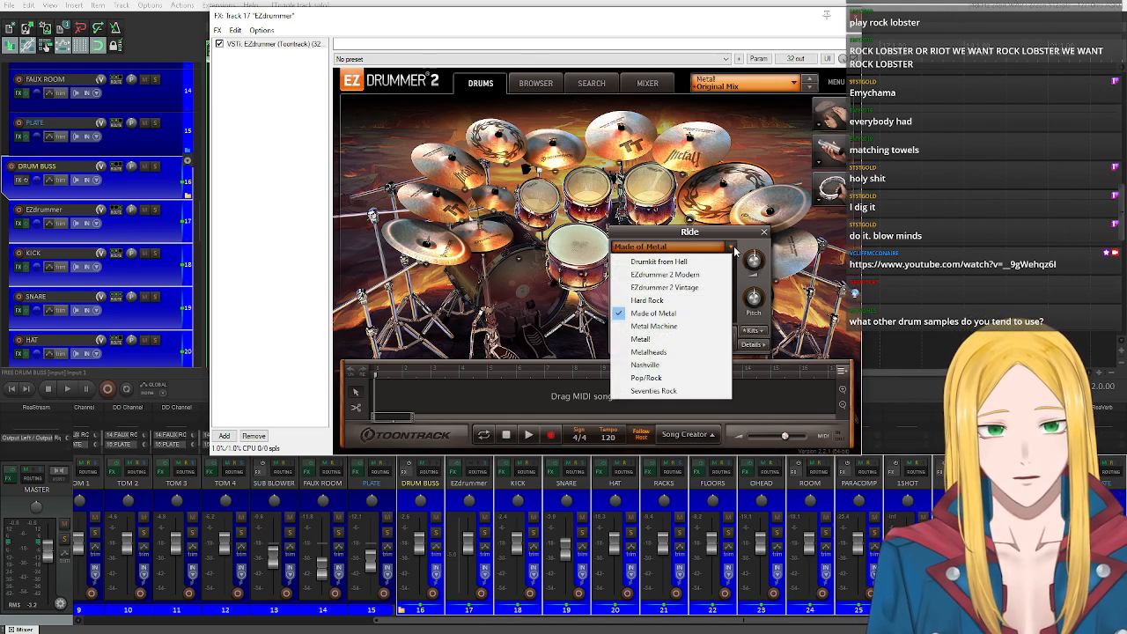
left_click(677, 339)
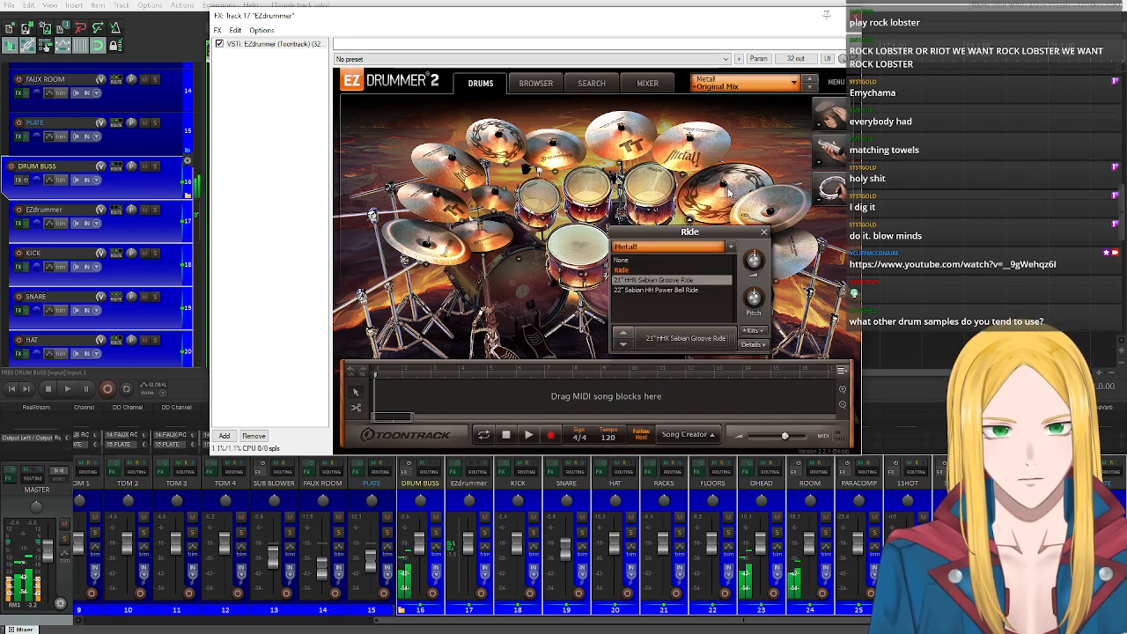
Set the ride cymbal to the Made of Metal library's 20" Zildjian K Custom Session and close its sample list.
left_click(695, 250)
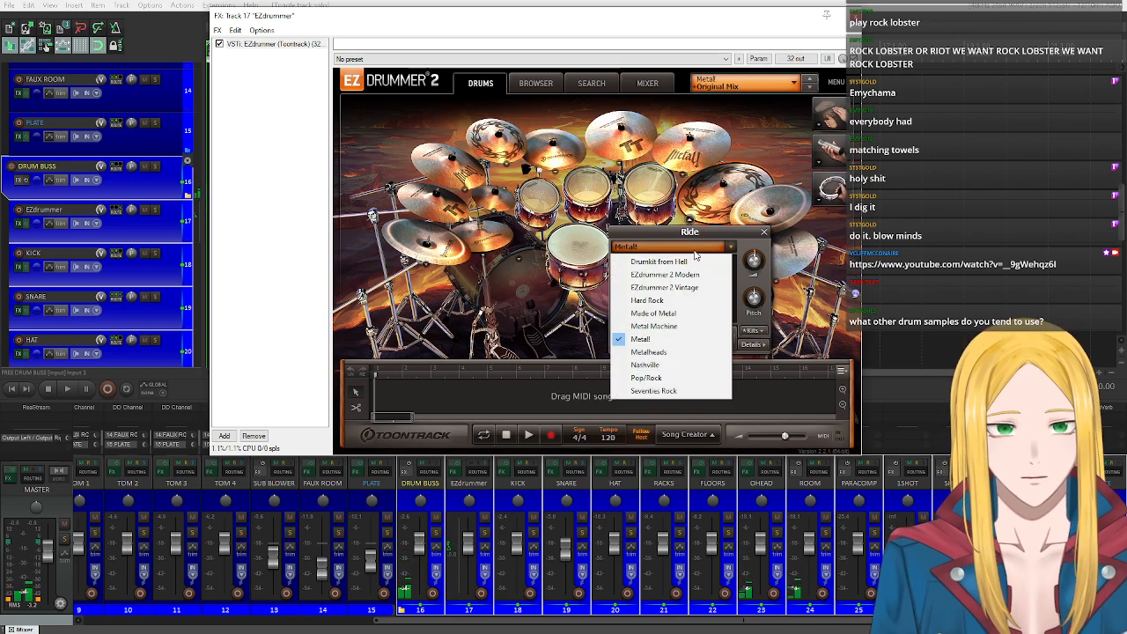
left_click(675, 313)
left_click(680, 287)
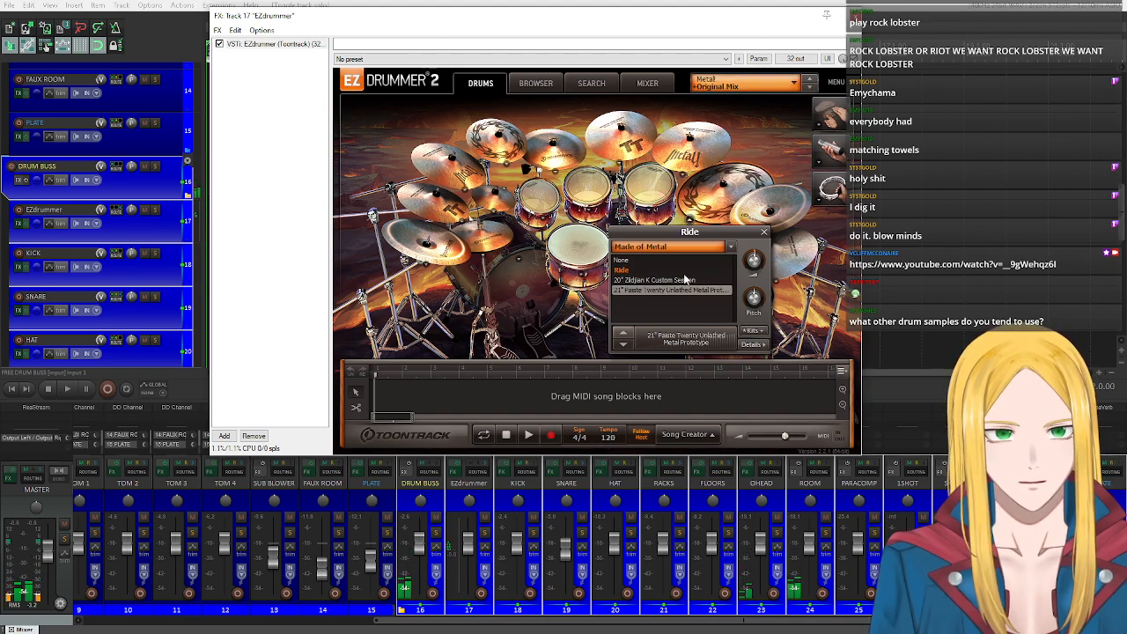
key("Up")
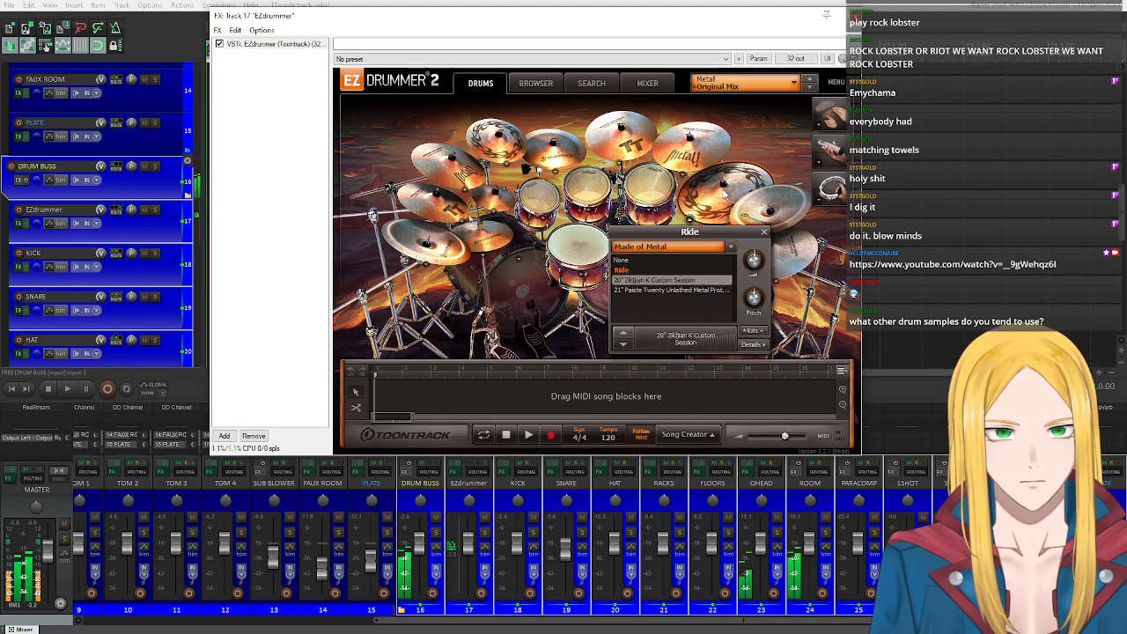
left_click(763, 233)
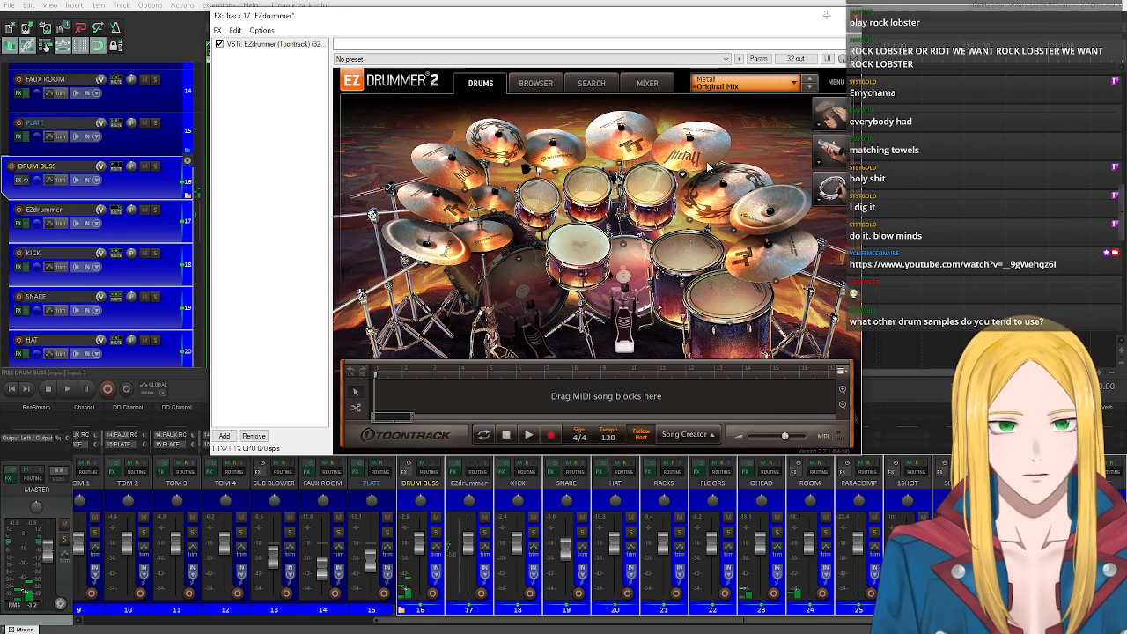
Audition a crash cymbal and the toms, check the Splash samples, close EZdrummer's FX chain and return to the first tracks.
left_click(431, 209)
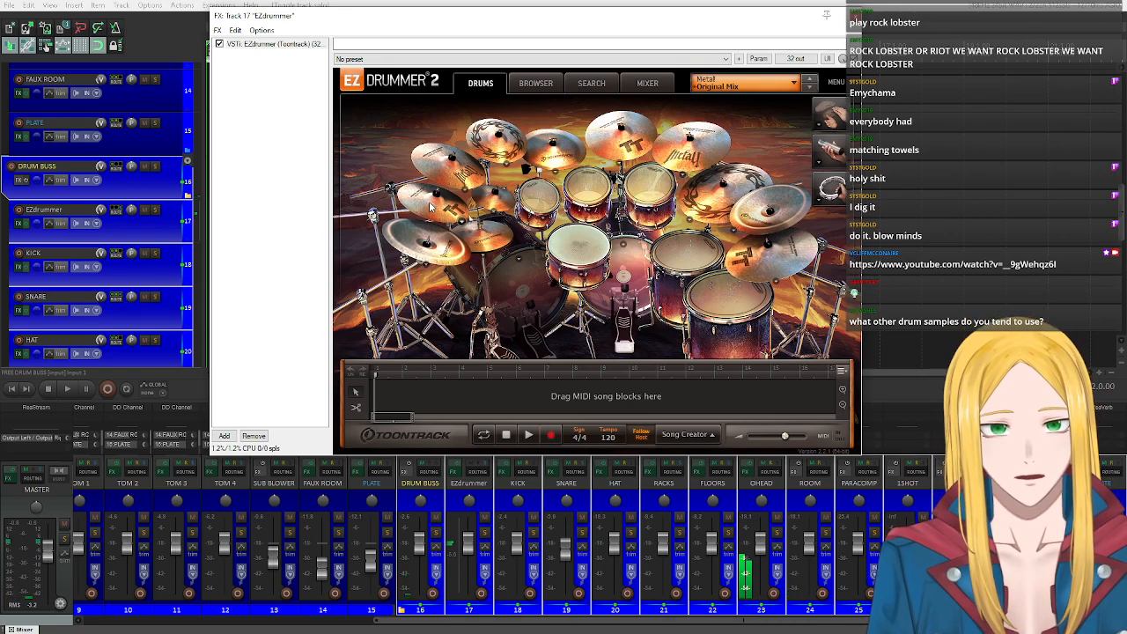
left_click(493, 210)
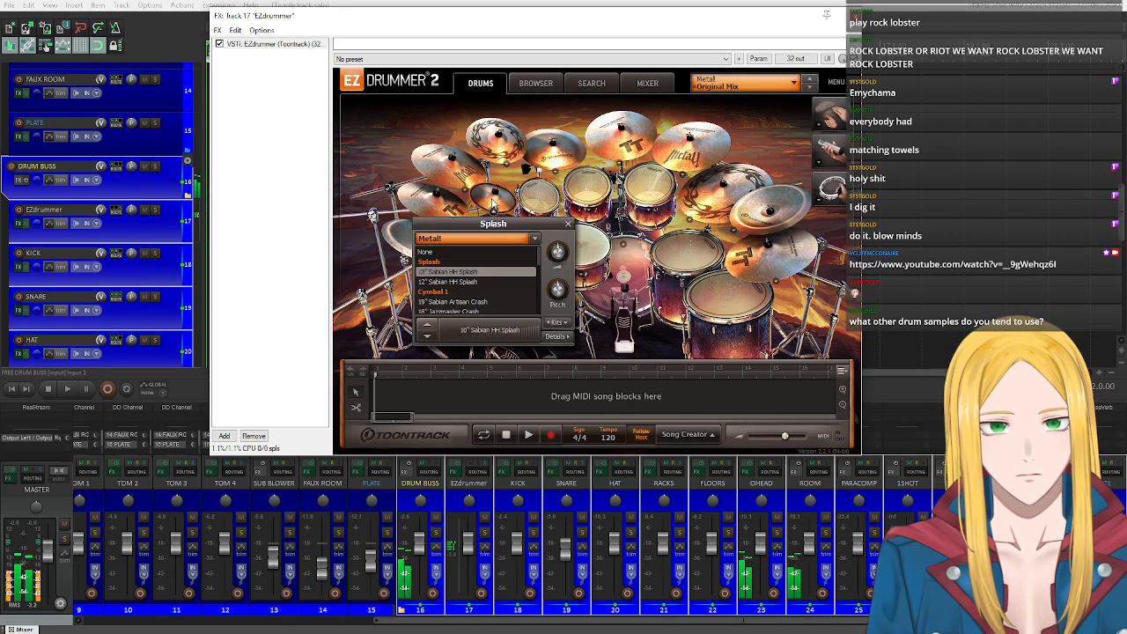
left_click(566, 226)
left_click(650, 184)
left_click(687, 252)
left_click(728, 294)
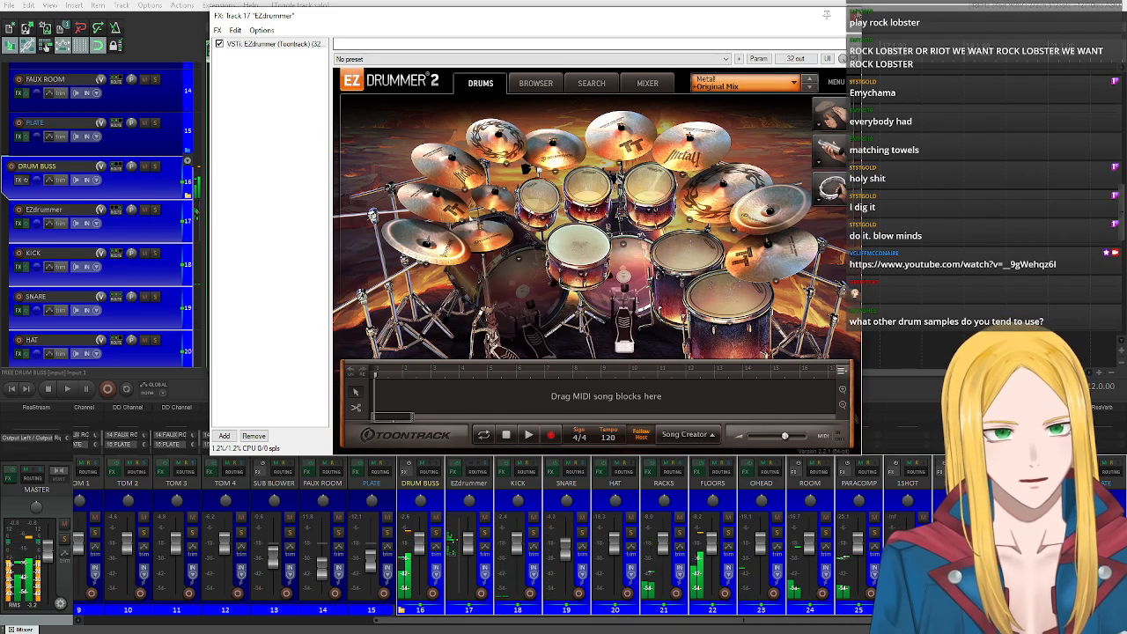
left_click(851, 15)
scroll(67, 211, "up", 3)
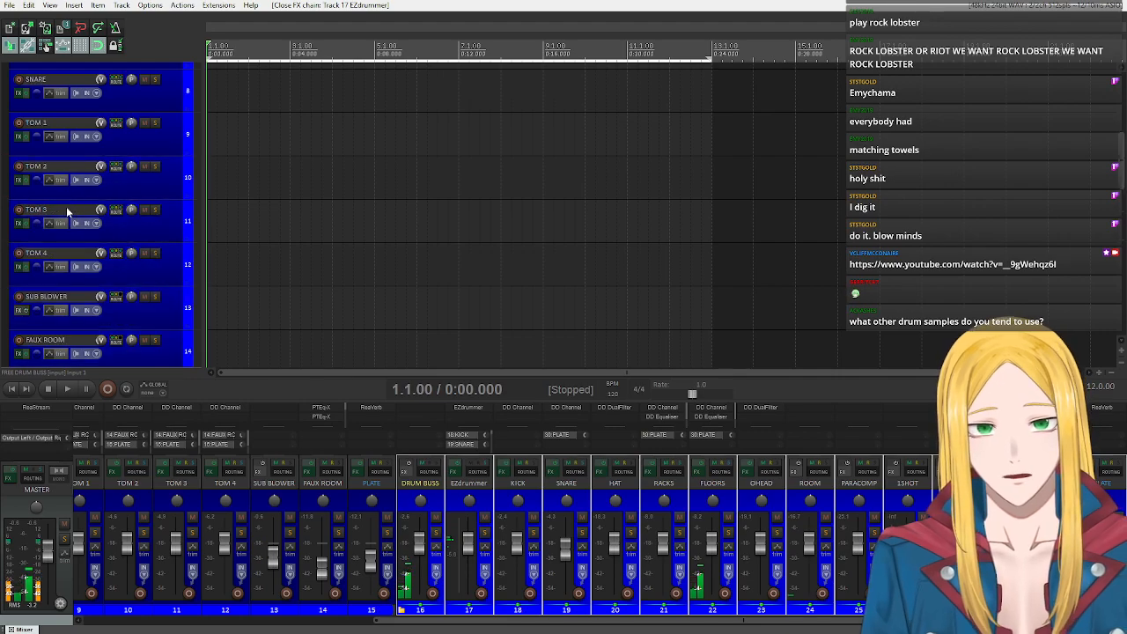
scroll(66, 209, "up", 3)
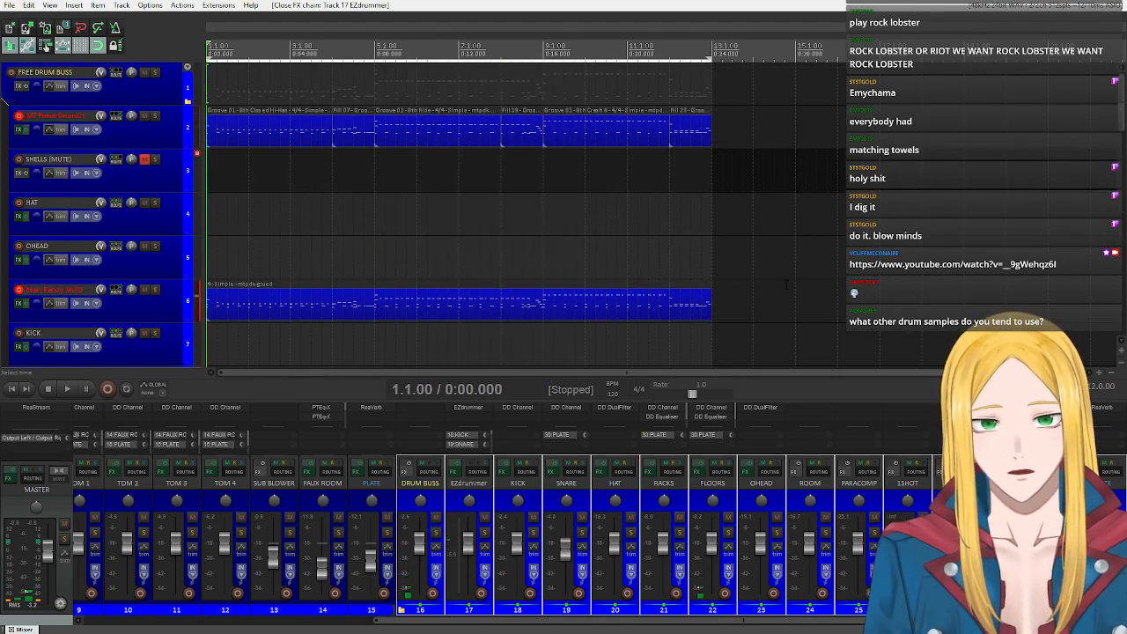
Mute the FREE DRUM BUSS and copy the glued MIDI item from track 6 to the start of the EZdrummer track.
left_click_drag(767, 308, 231, 304)
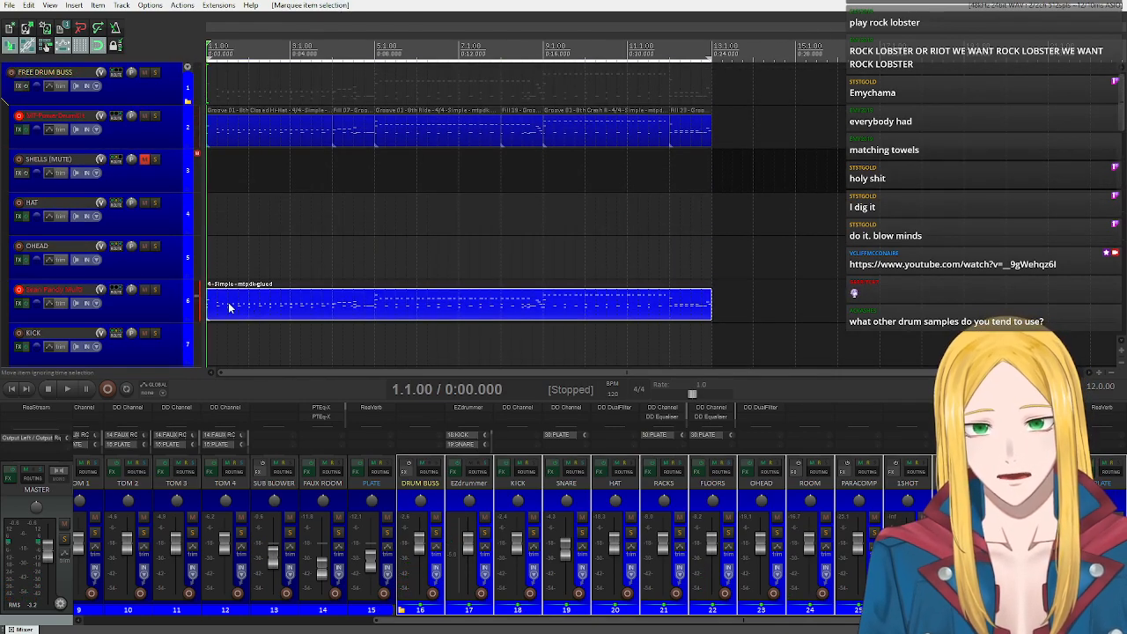
left_click(144, 74)
scroll(156, 233, "down", 7)
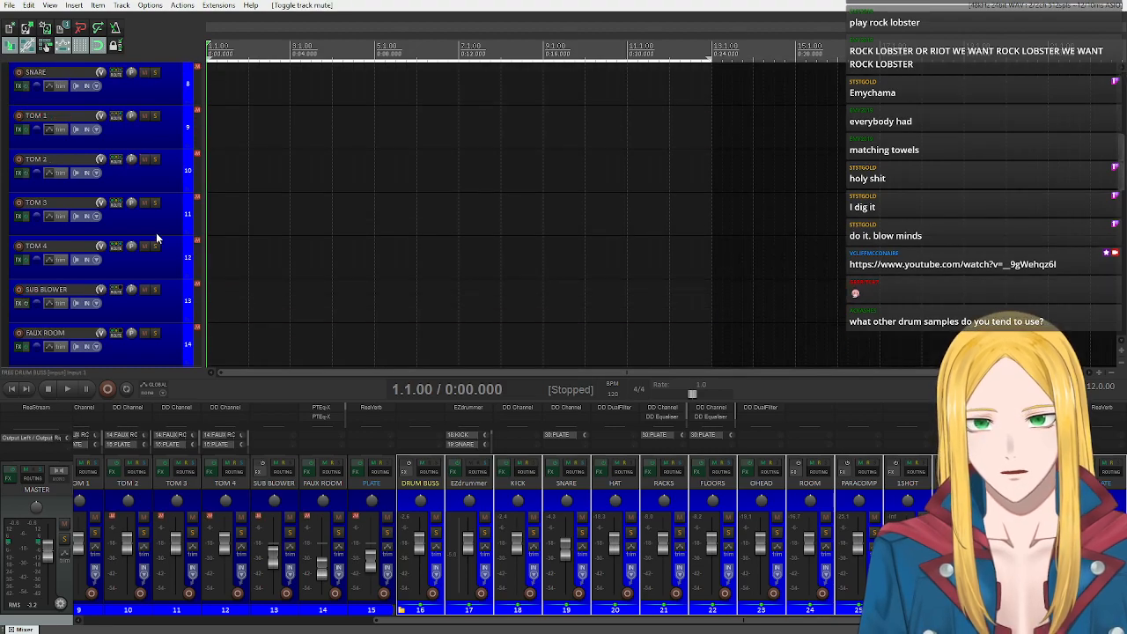
scroll(154, 228, "up", 1)
left_click(161, 218)
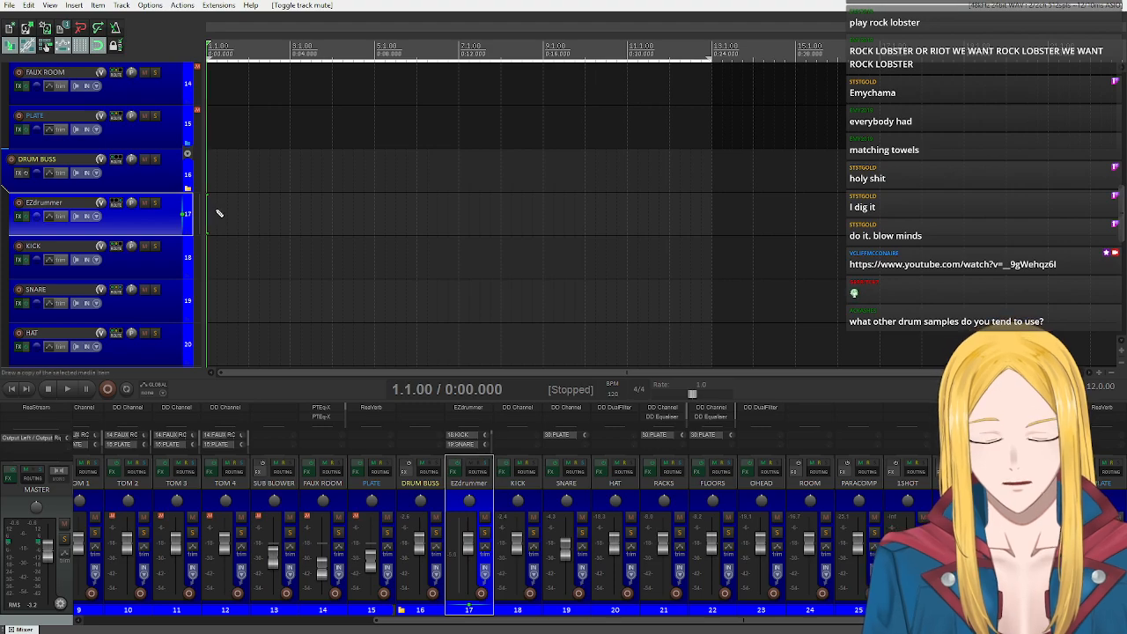
key("ctrl+v")
Briefly play the pasted drum item from the start, and delete the unwanted notes from its MIDI take in the editor.
left_click(19, 391)
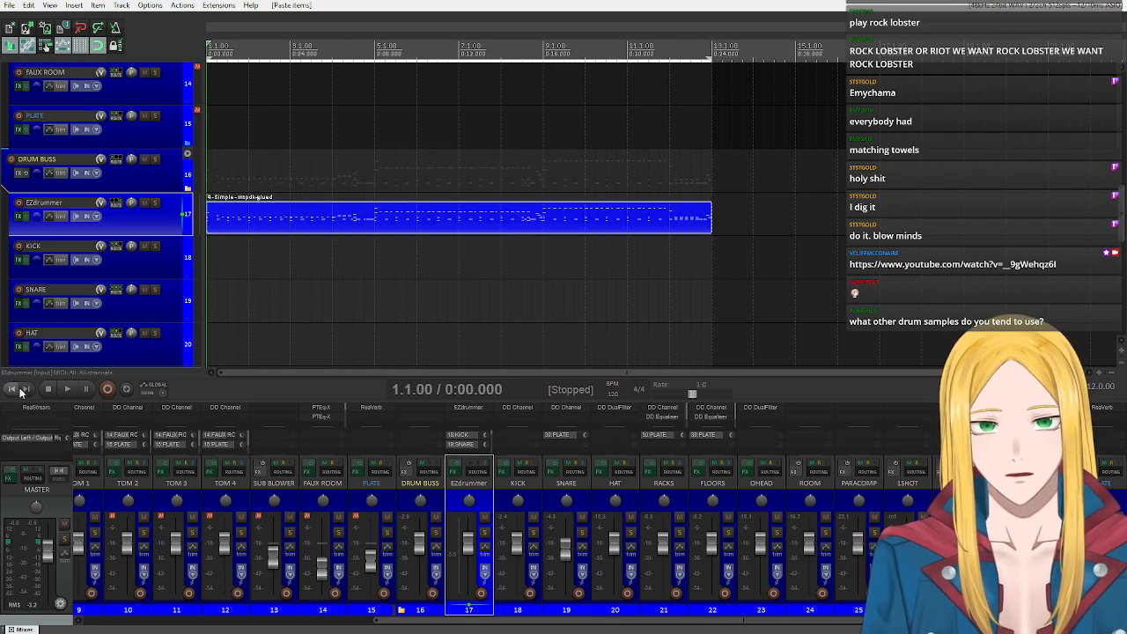
left_click(68, 393)
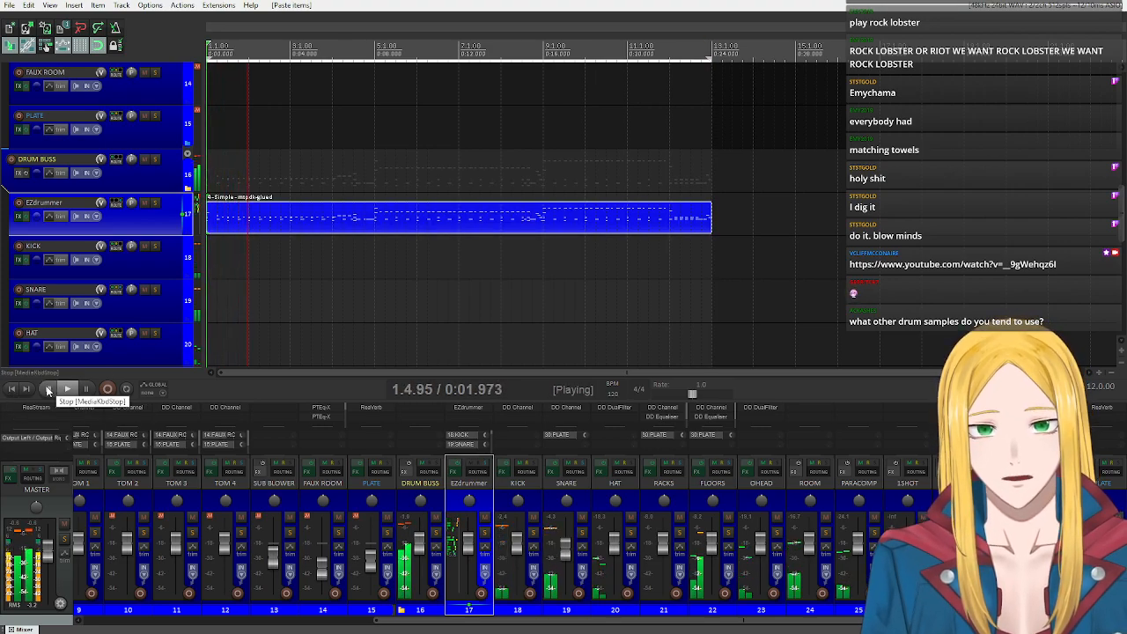
left_click(48, 390)
double_click(214, 223)
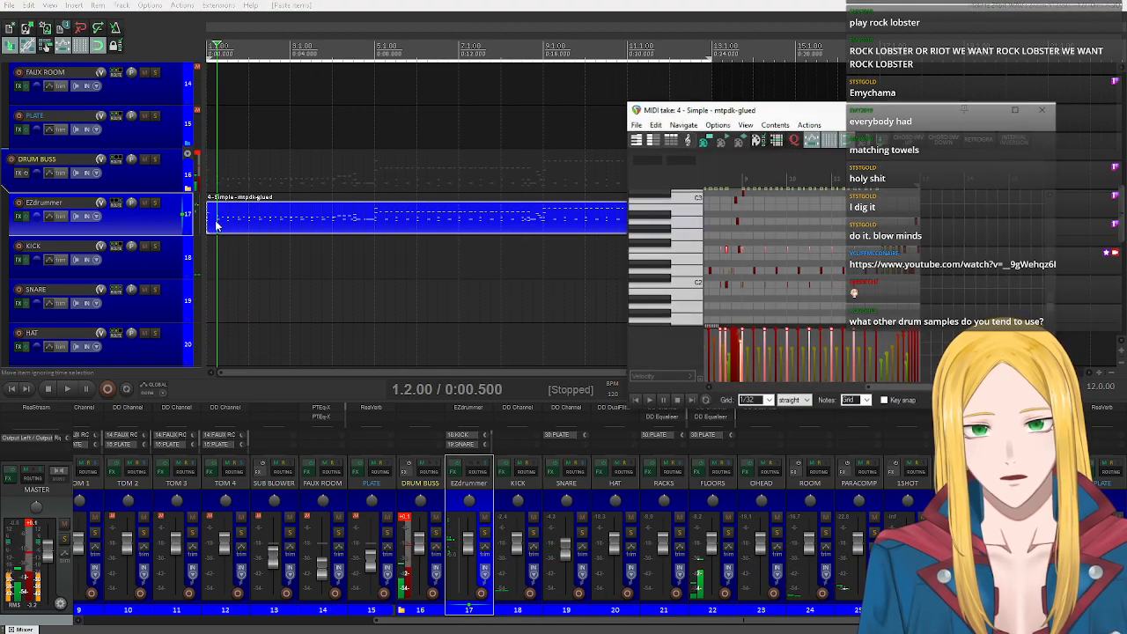
left_click(635, 398)
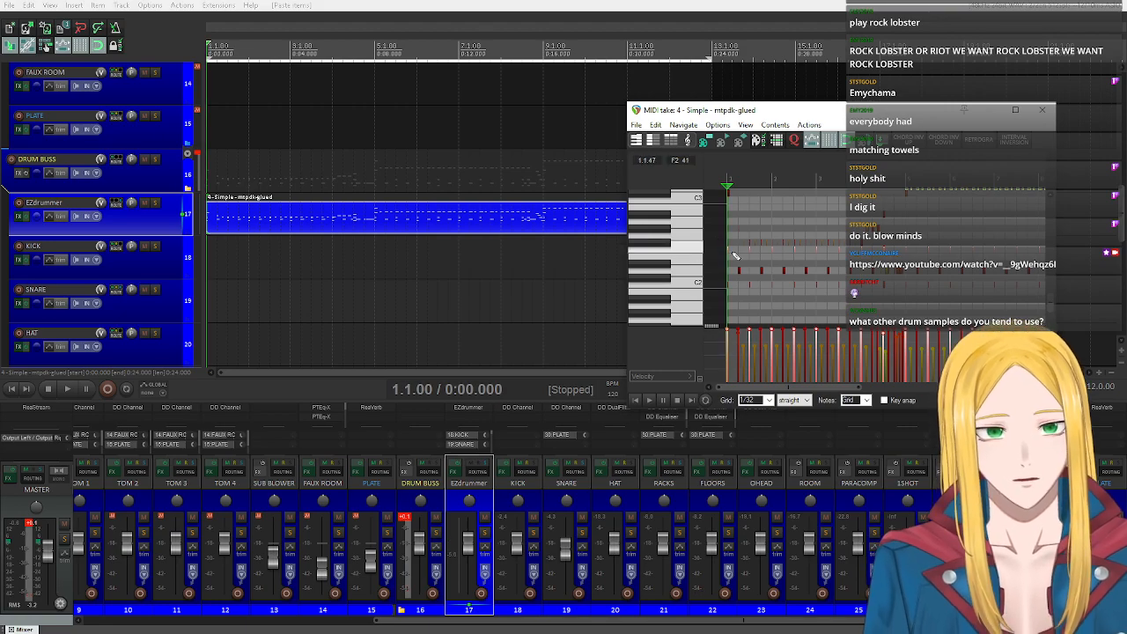
left_click(1041, 109)
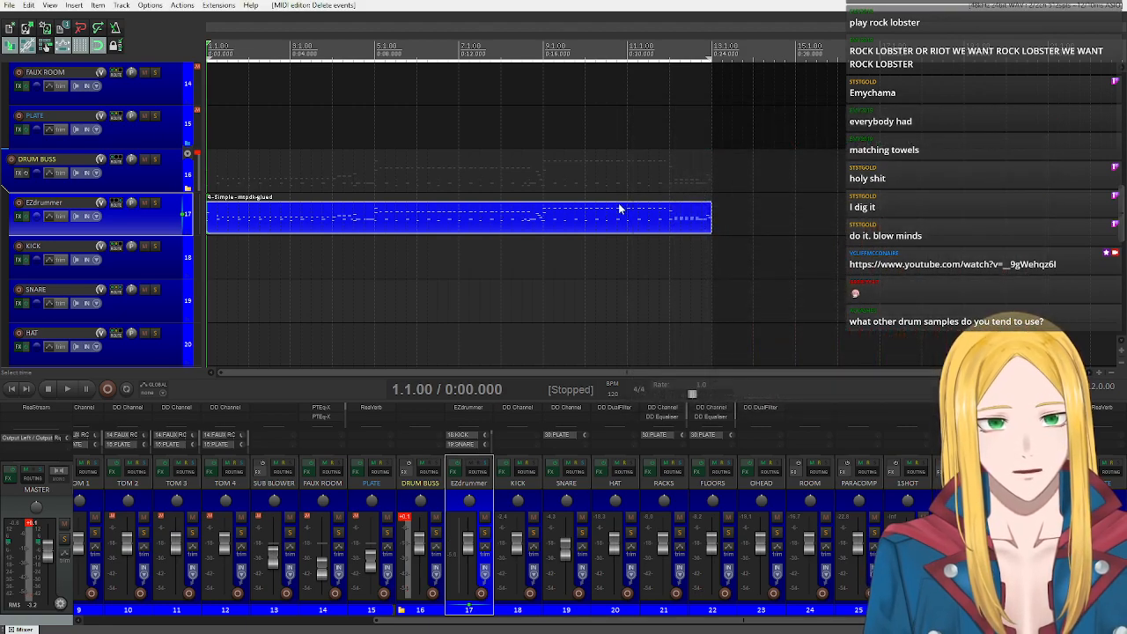
Play the EZdrummer part from the start, reset the master peak indicator while listening, and stop playback.
scroll(639, 198, "down", 2)
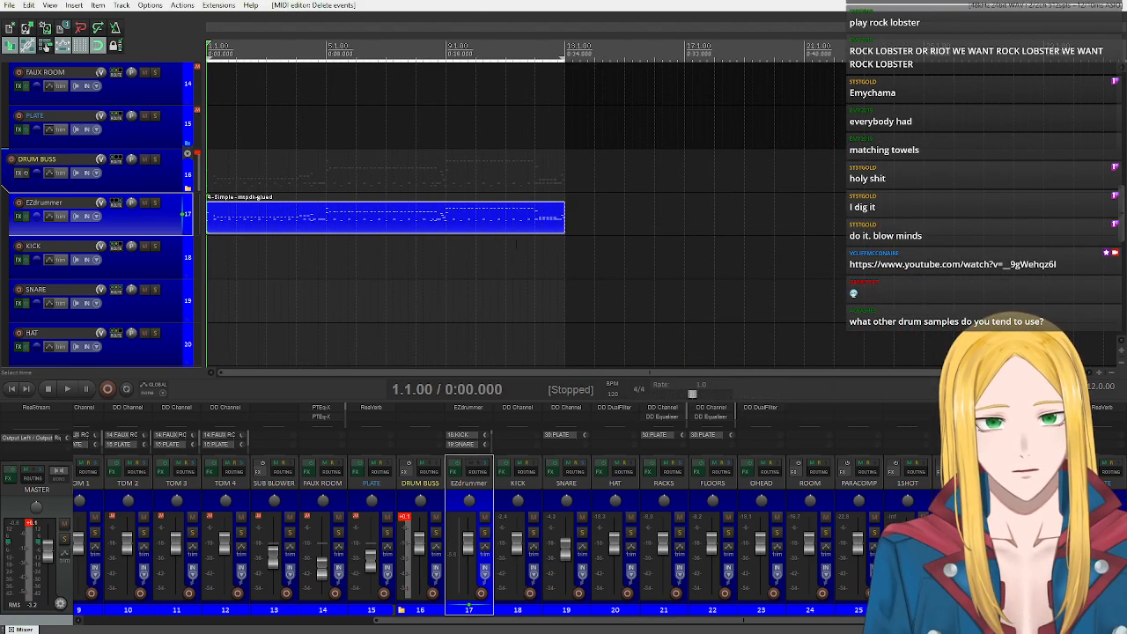
left_click(67, 389)
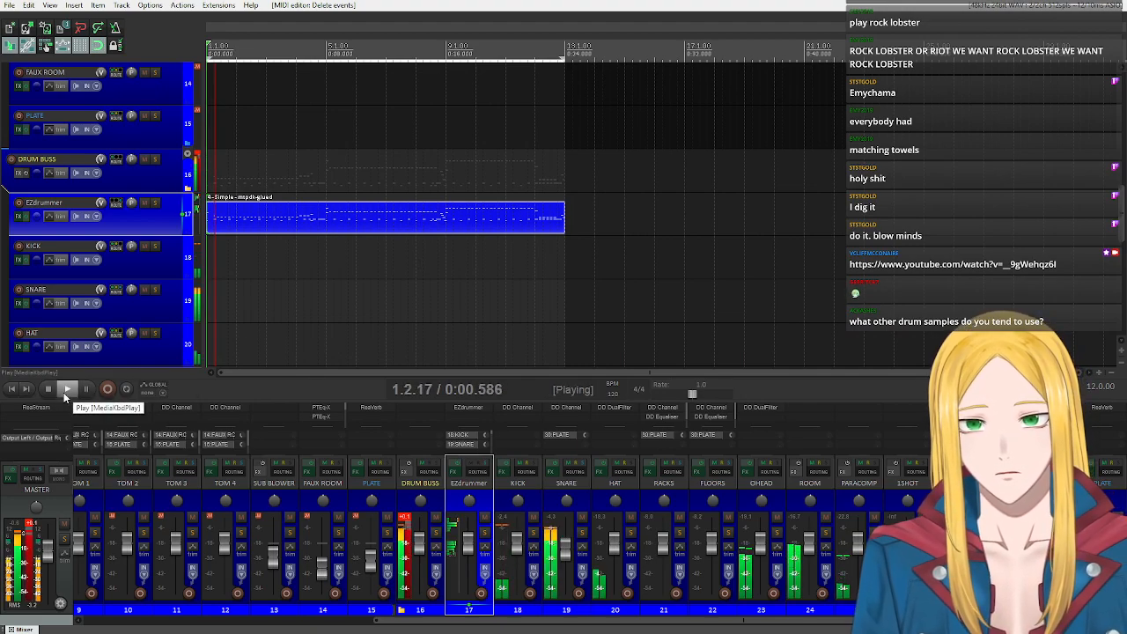
left_click(41, 520)
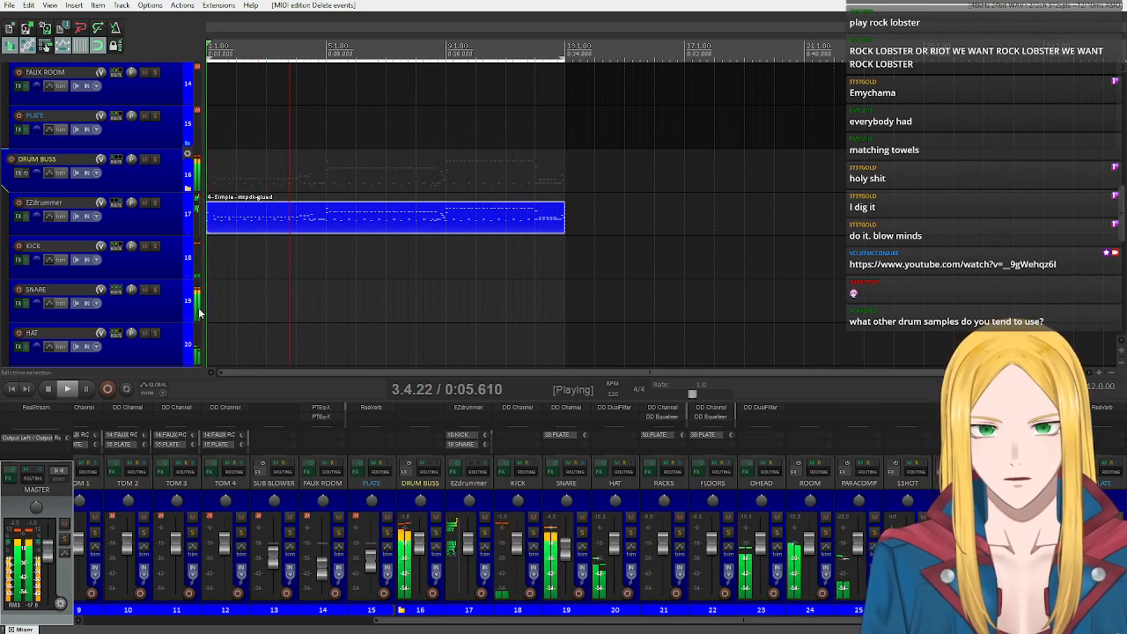
left_click(50, 388)
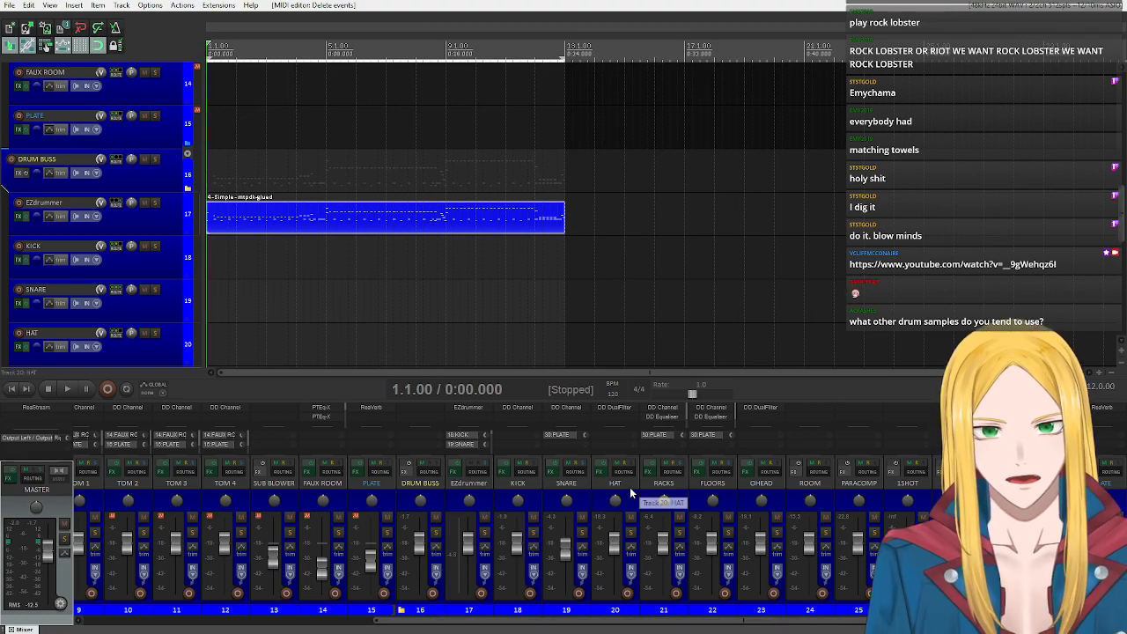
Insert the bass tracks from the EZBass Metal Pick track template.
scroll(126, 261, "up", 8)
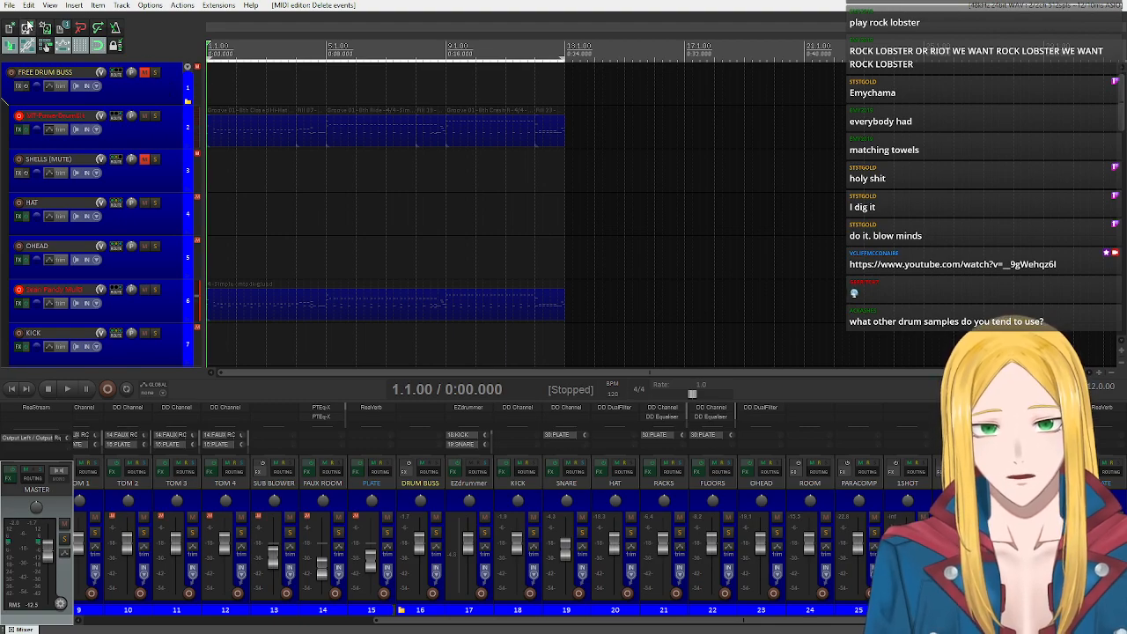
scroll(119, 132, "down", 8)
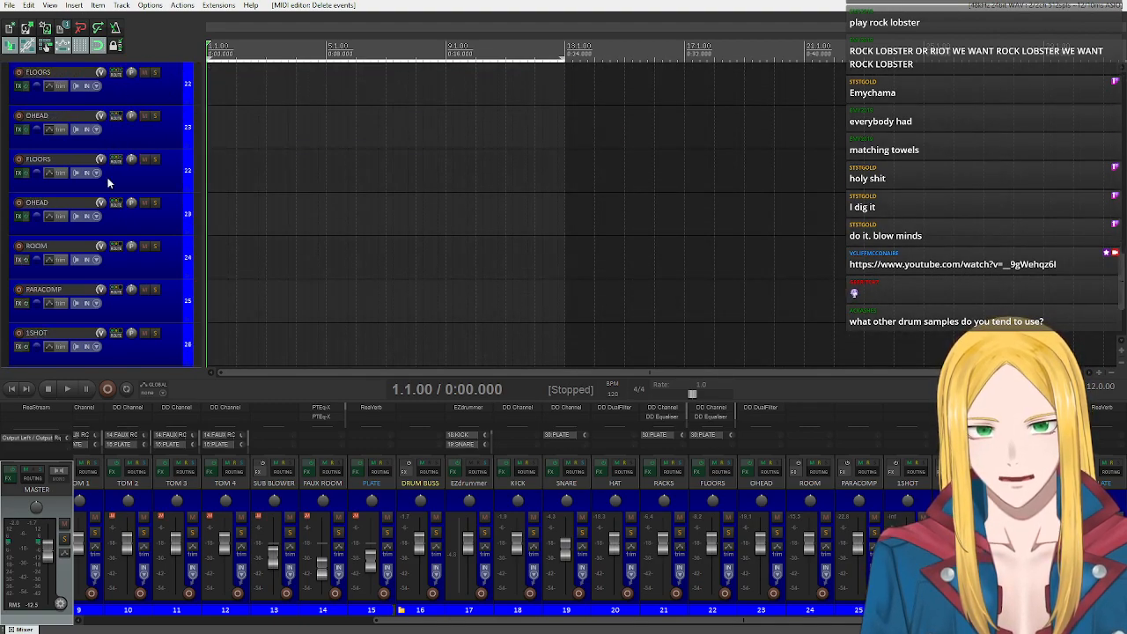
scroll(108, 175, "down", 3)
right_click(101, 344)
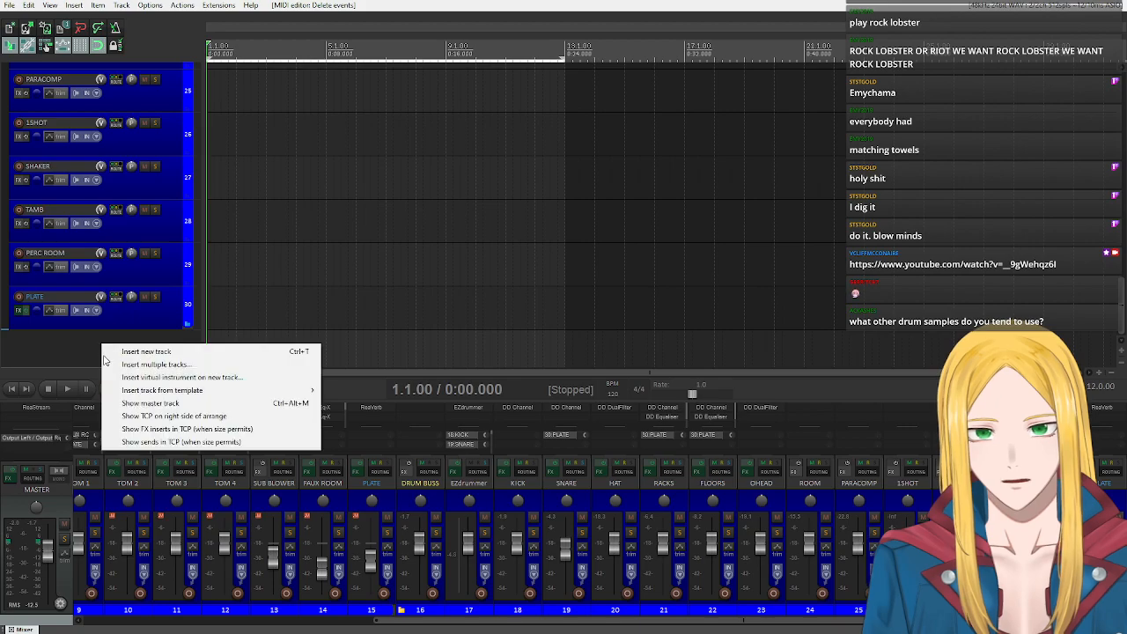
mouse_move(225, 392)
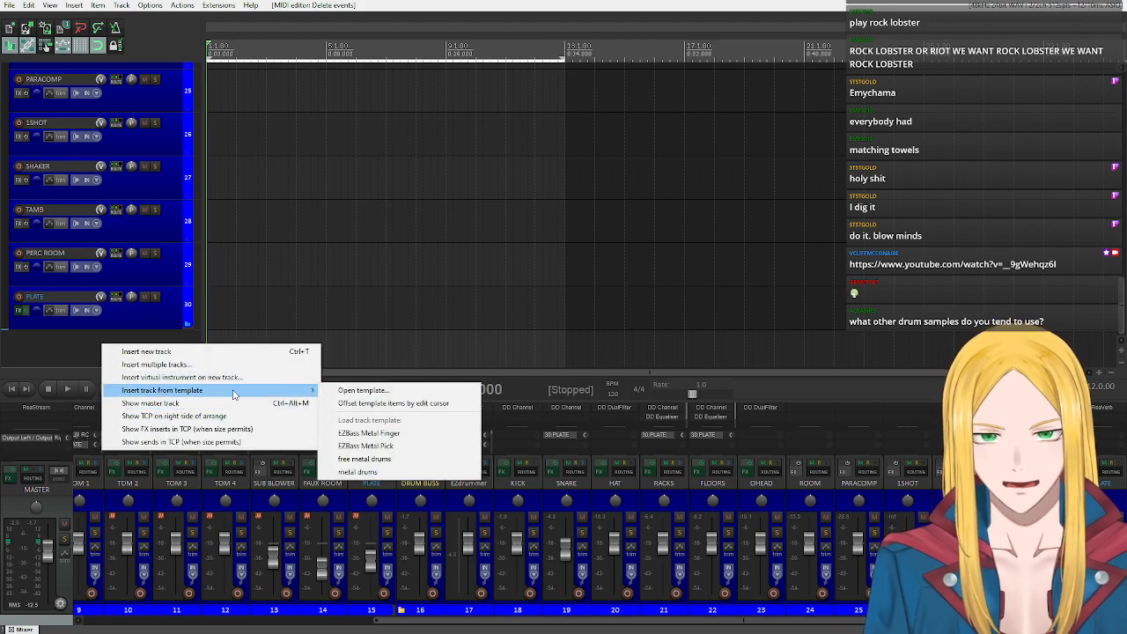
left_click(425, 447)
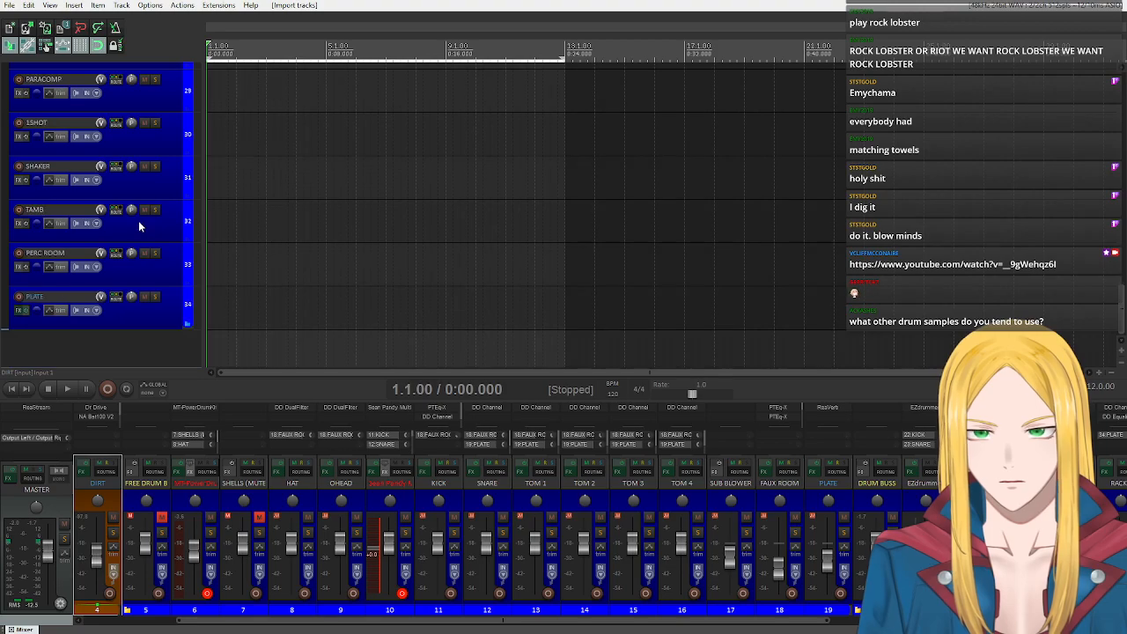
Open the EZbass instrument on its track and audition several notes on the bass fretboard.
scroll(138, 226, "up", 15)
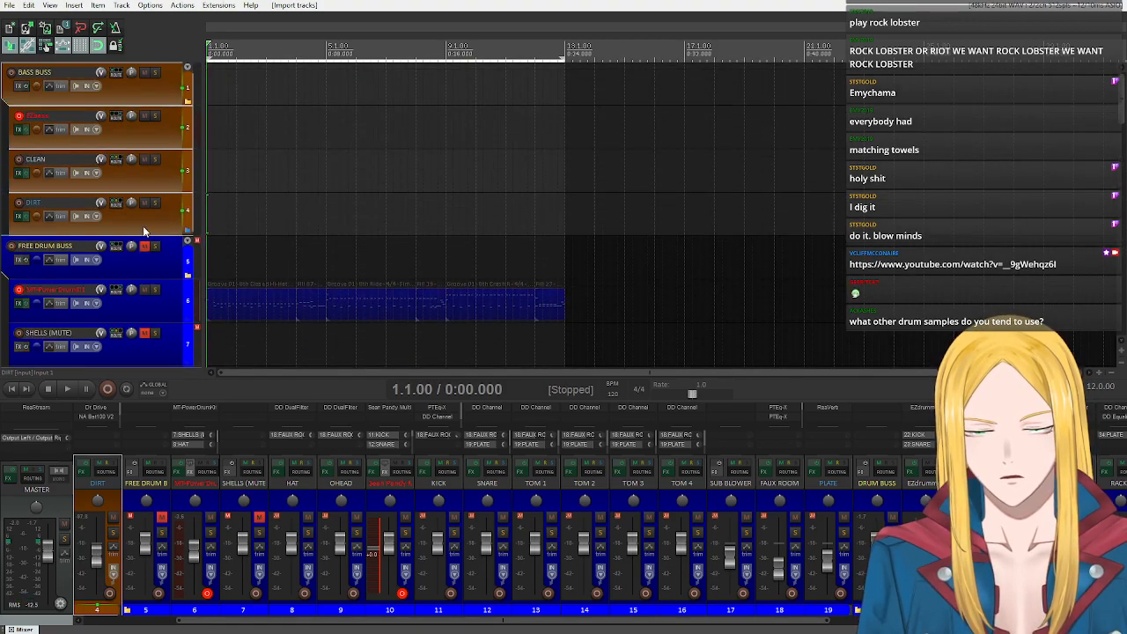
left_click(151, 134)
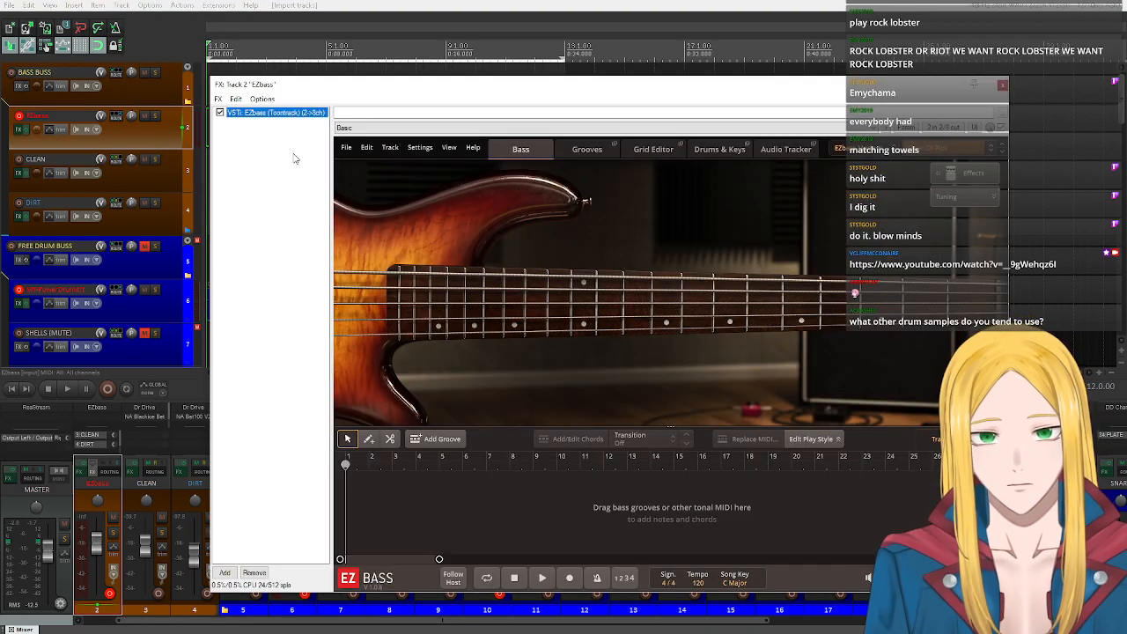
left_click(1004, 292)
left_click(972, 293)
mouse_move(936, 300)
left_mouse_down()
mouse_move(777, 294)
mouse_move(976, 295)
left_mouse_up()
left_click(984, 286)
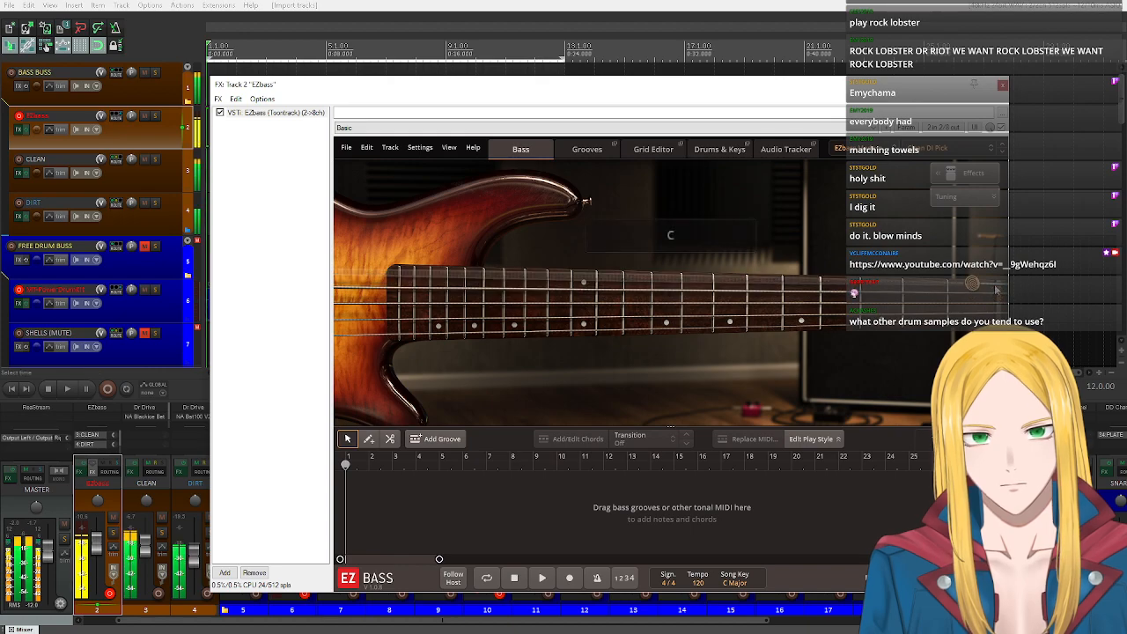
left_click(975, 294)
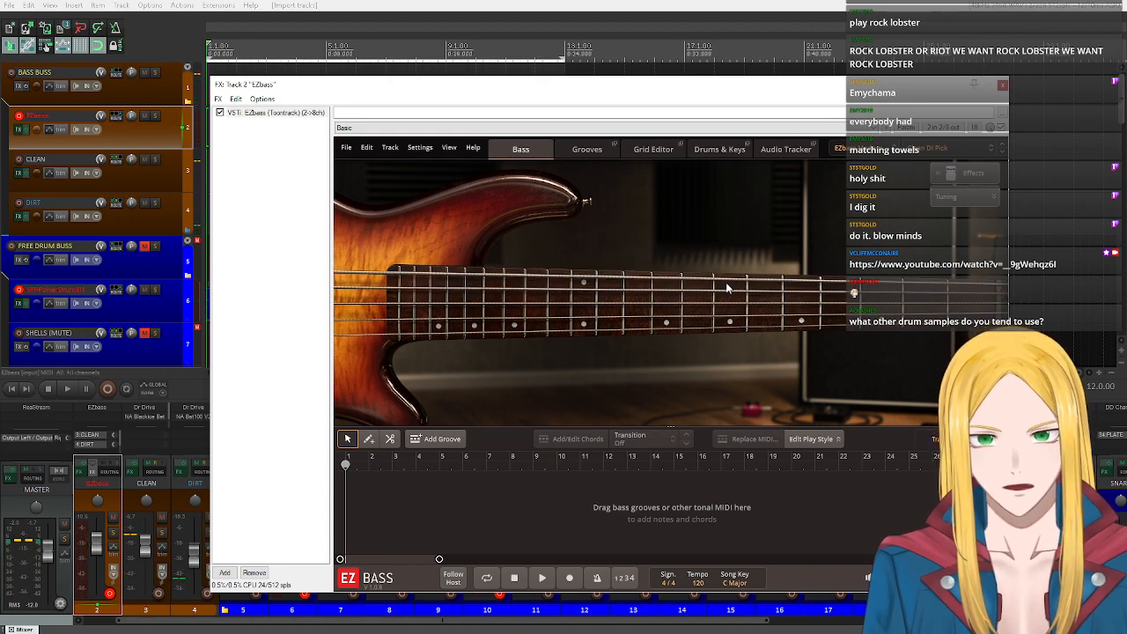
Browse the EZbass library's Straight 4/4 basic rhythms and audition a 1/4 groove and Variation 02 of the 1/8 grooves.
left_click(586, 151)
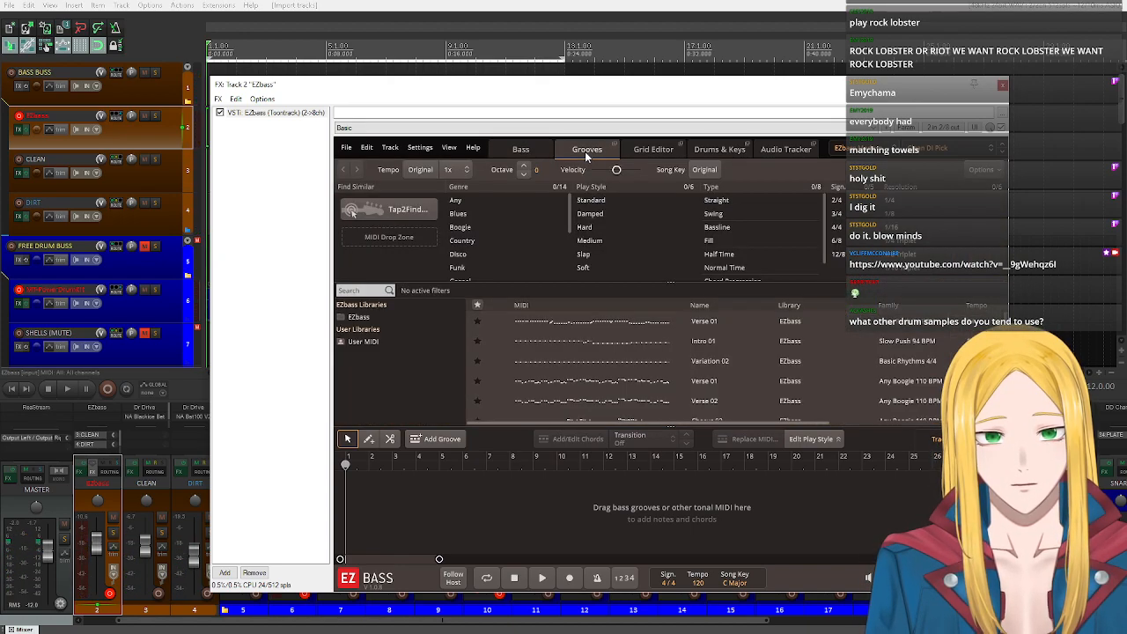
mouse_move(497, 323)
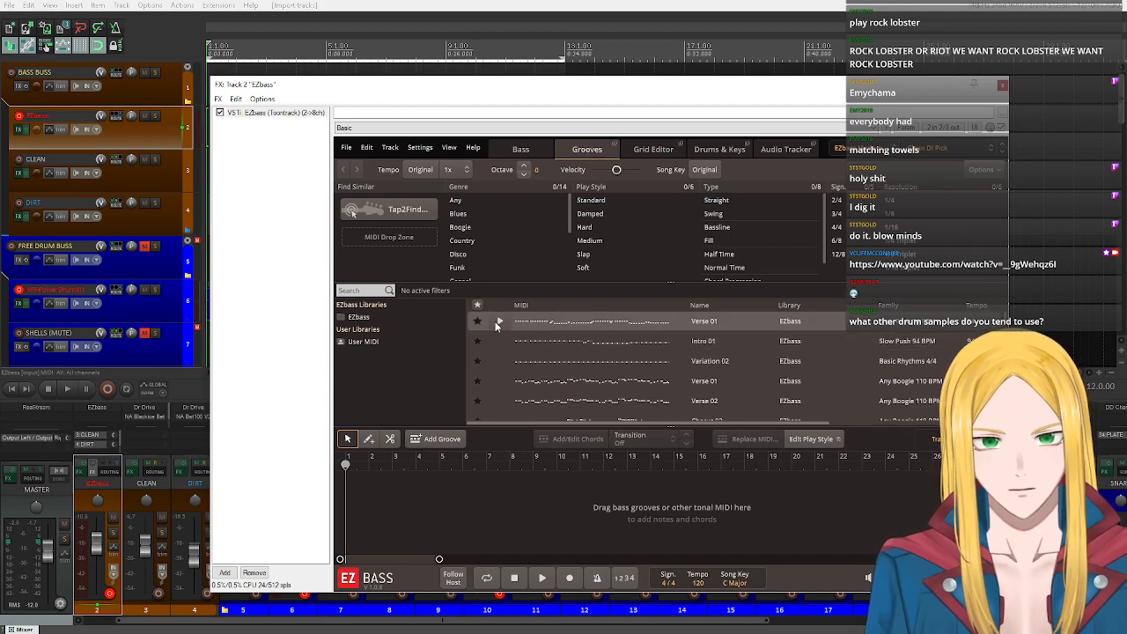
left_click(373, 319)
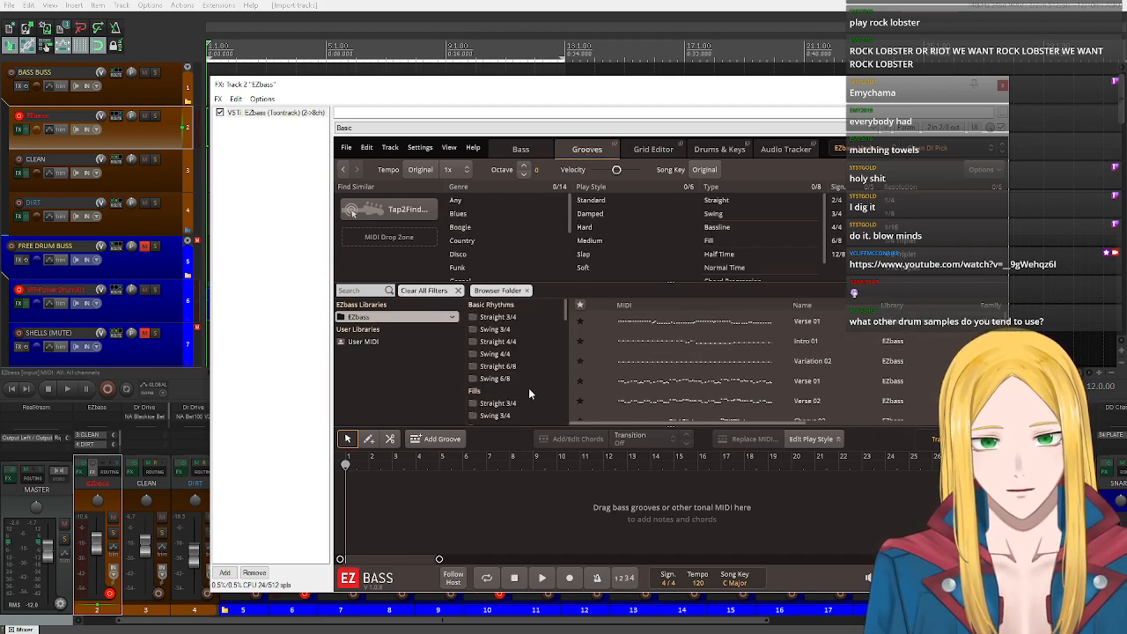
left_click(506, 342)
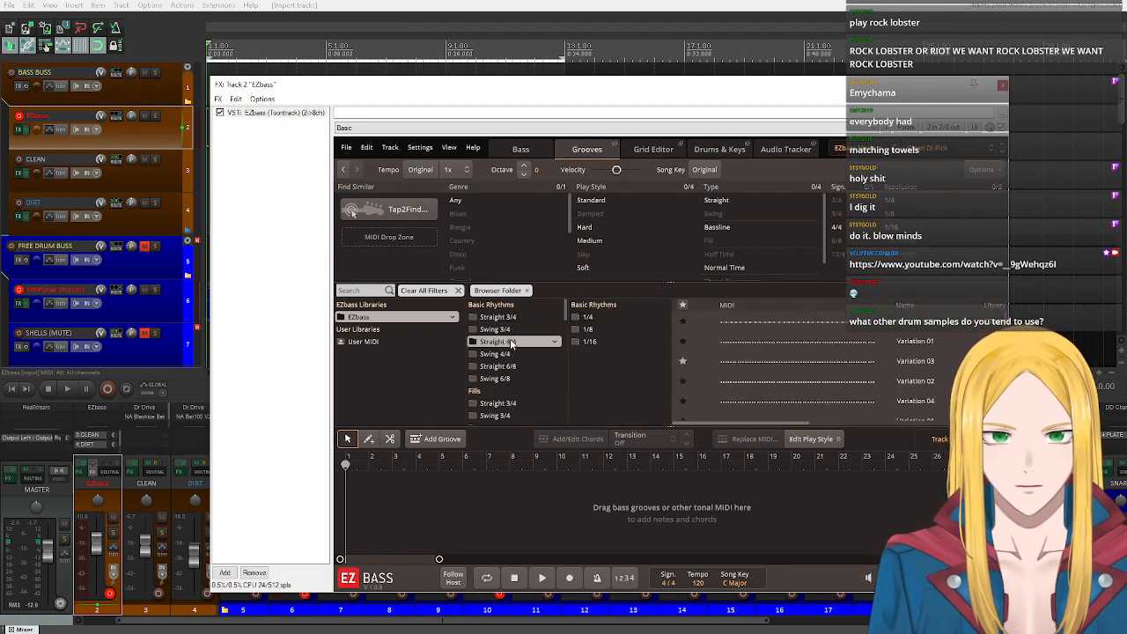
left_click(591, 318)
left_click(706, 321)
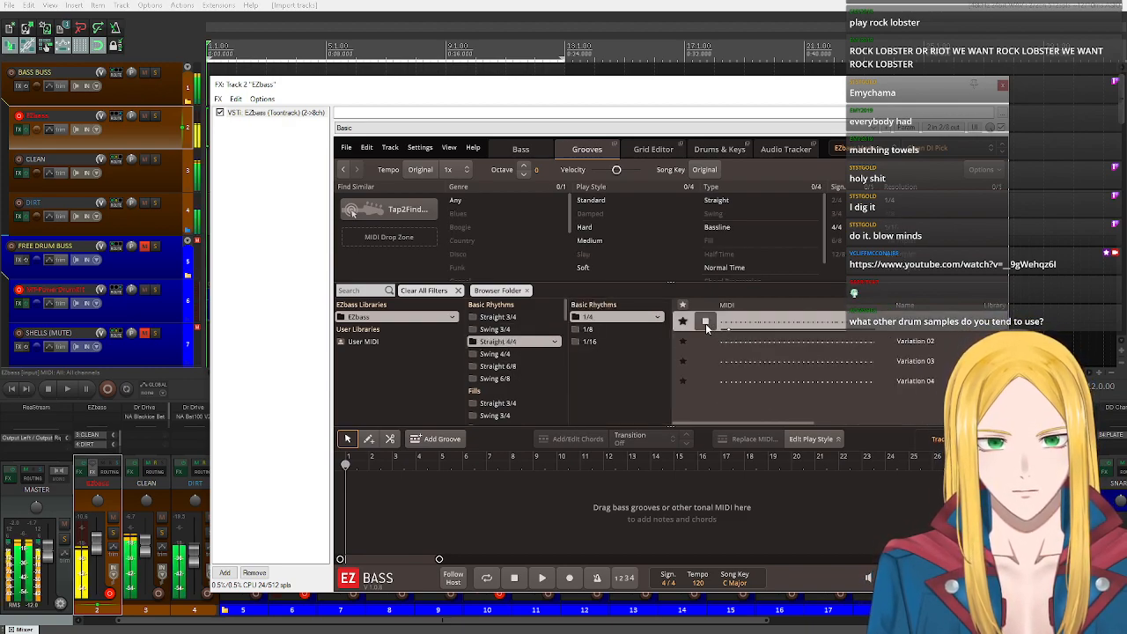
left_click(600, 330)
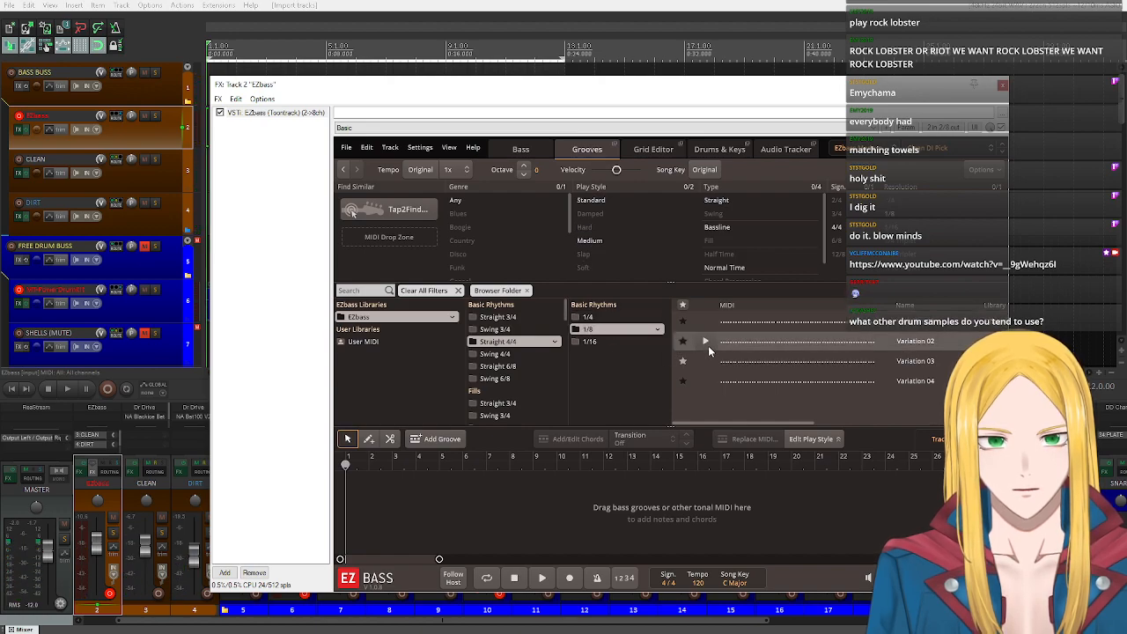
left_click(708, 346)
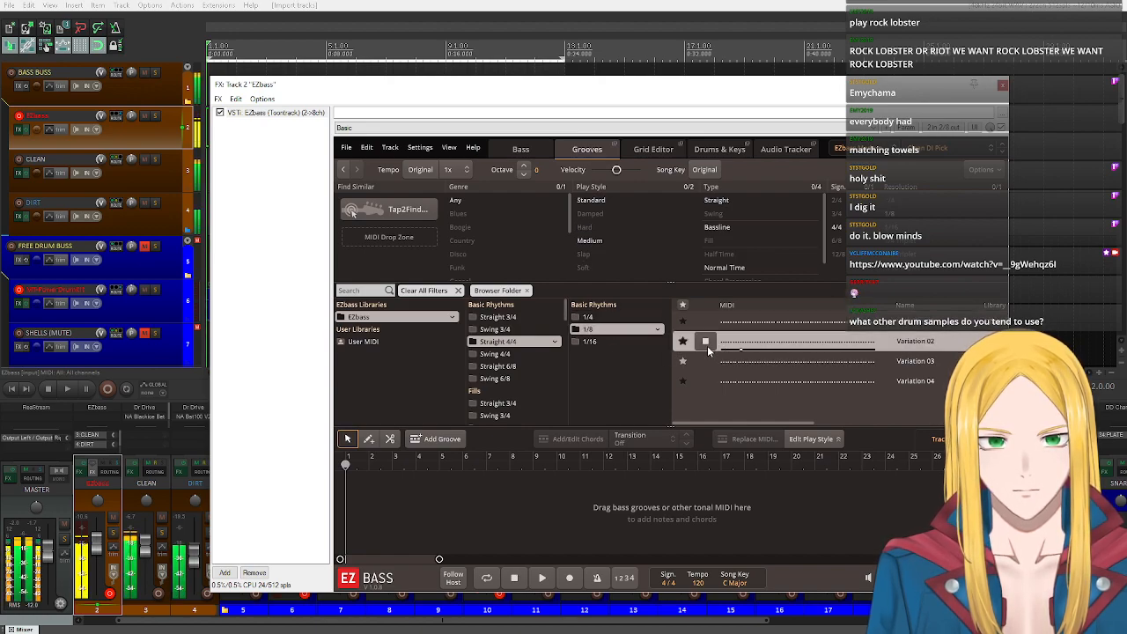
left_click(706, 343)
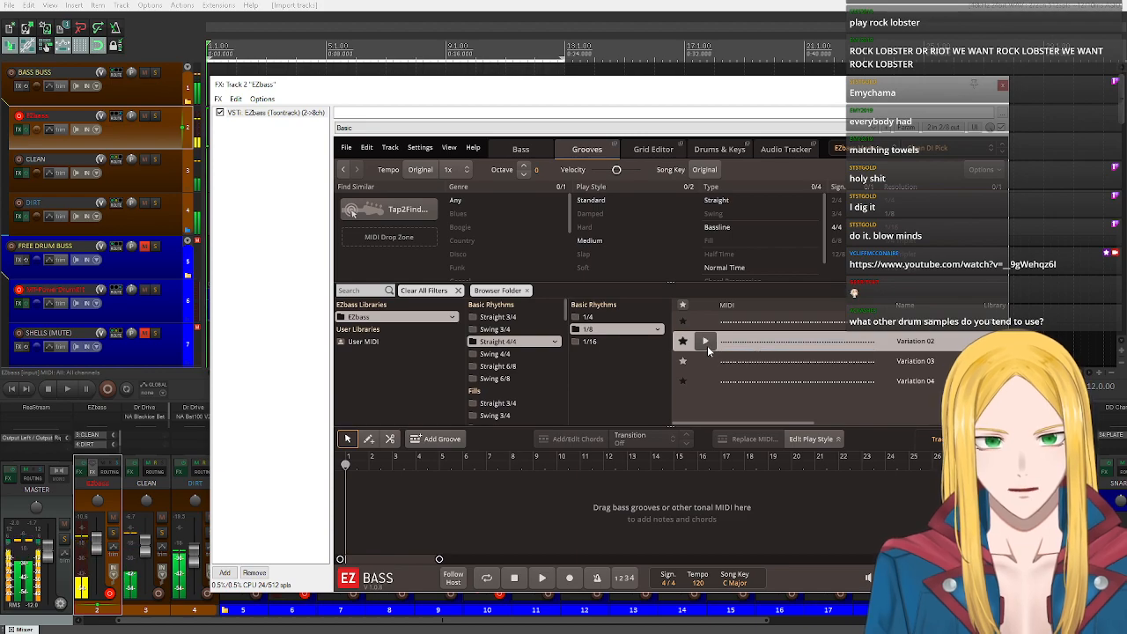
Place a straight 4/4 1/8 groove at bar 1 of the EZbass song track.
left_click_drag(357, 88, 368, 282)
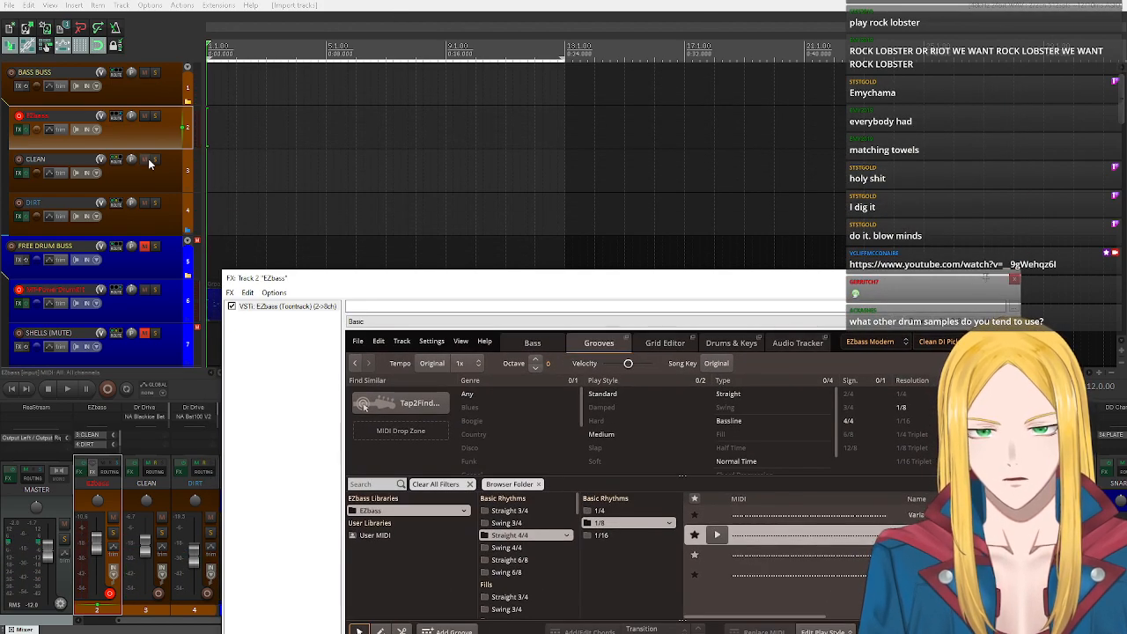
scroll(149, 164, "down", 4)
scroll(149, 163, "up", 4)
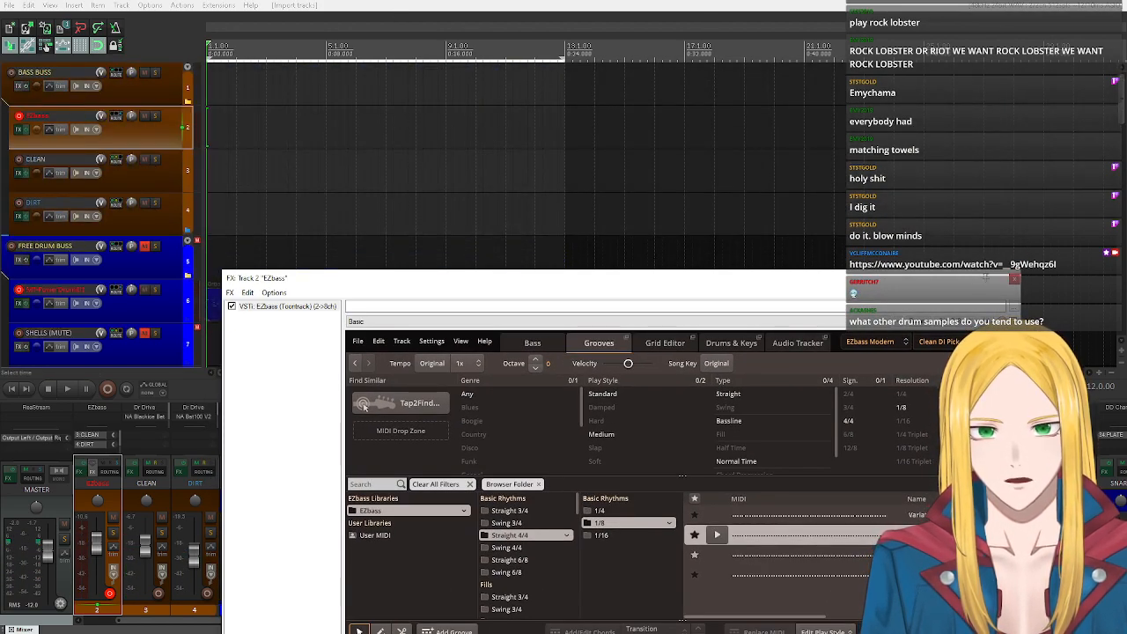
left_click_drag(676, 277, 623, 88)
left_click_drag(785, 325, 303, 503)
Set the EZbass song key to E minor and play the transposed verse block briefly.
left_click(691, 585)
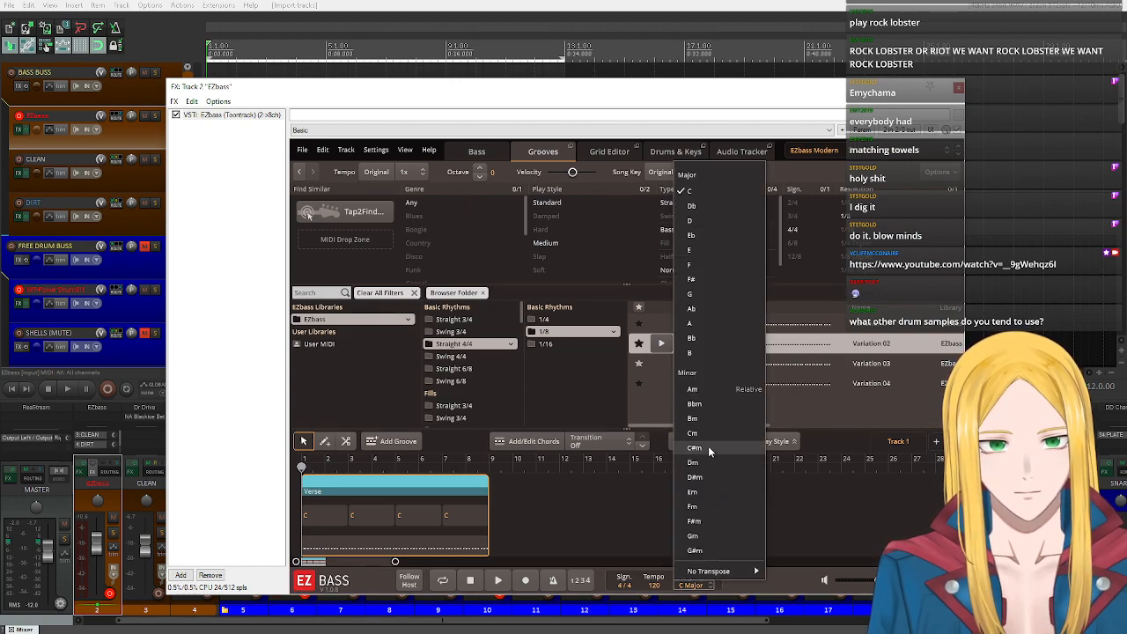
left_click(709, 494)
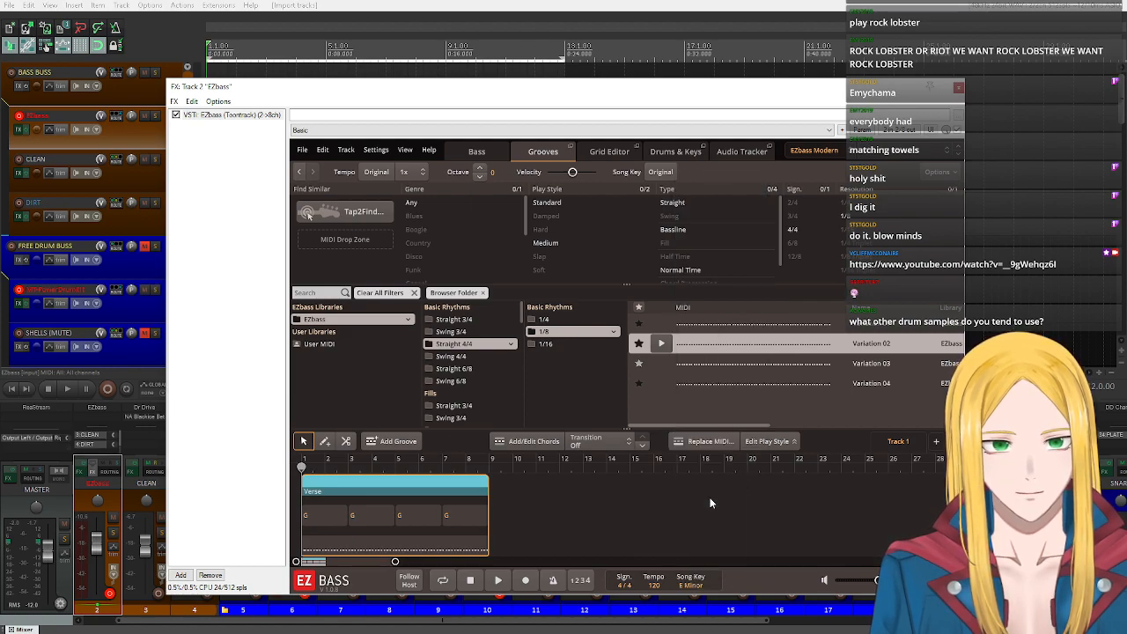
left_click(498, 580)
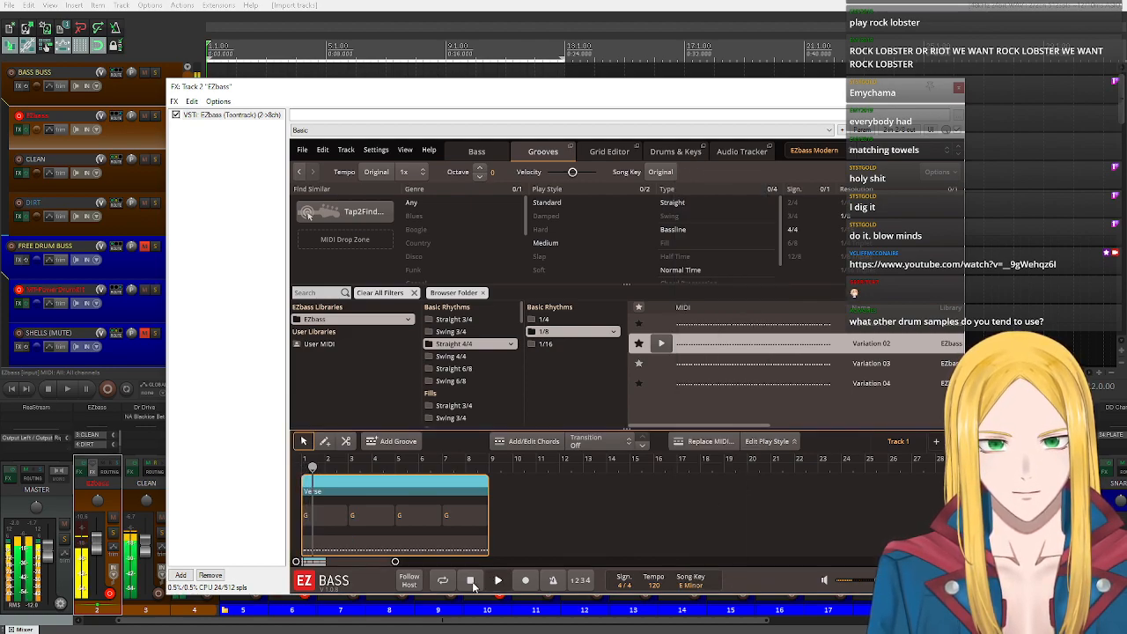
left_click(473, 582)
Select all four chords of the verse block in the song track and change them to Em.
left_click_drag(500, 521, 330, 512)
double_click(328, 516)
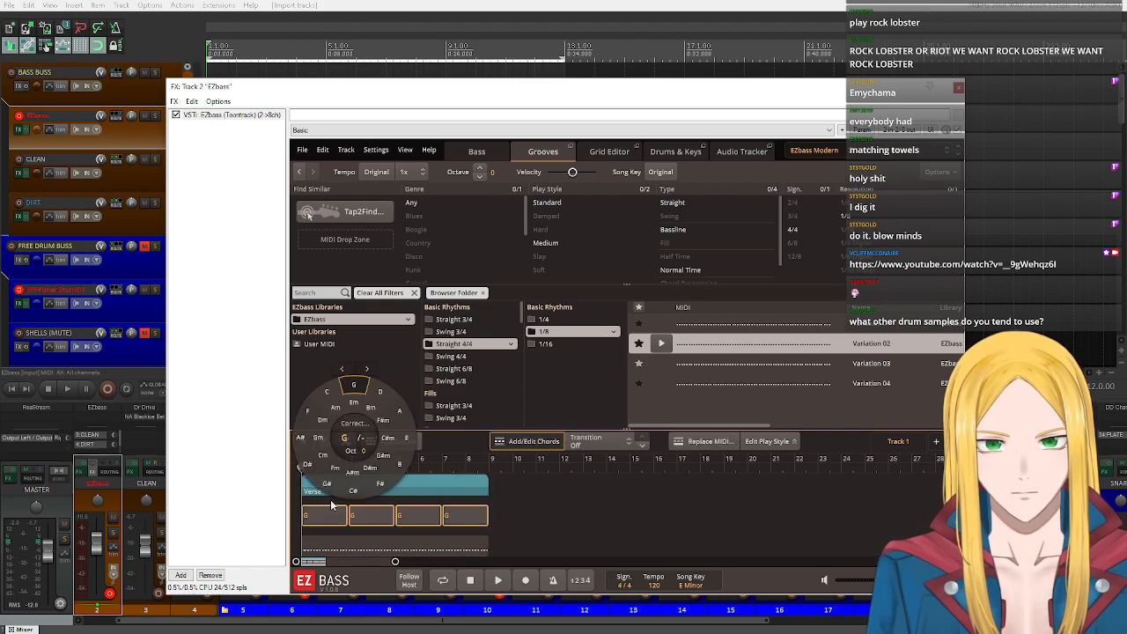
left_click(351, 405)
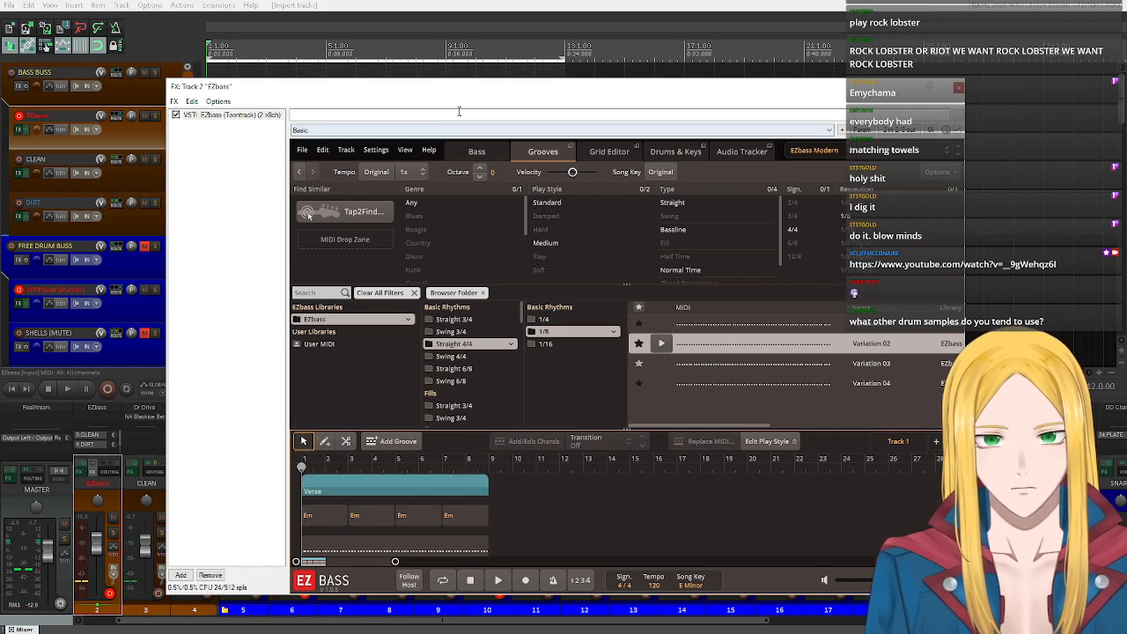
Export the verse block's MIDI from EZbass onto the EZbass track in the arrangement at bar 1.
left_click_drag(413, 88, 561, 78)
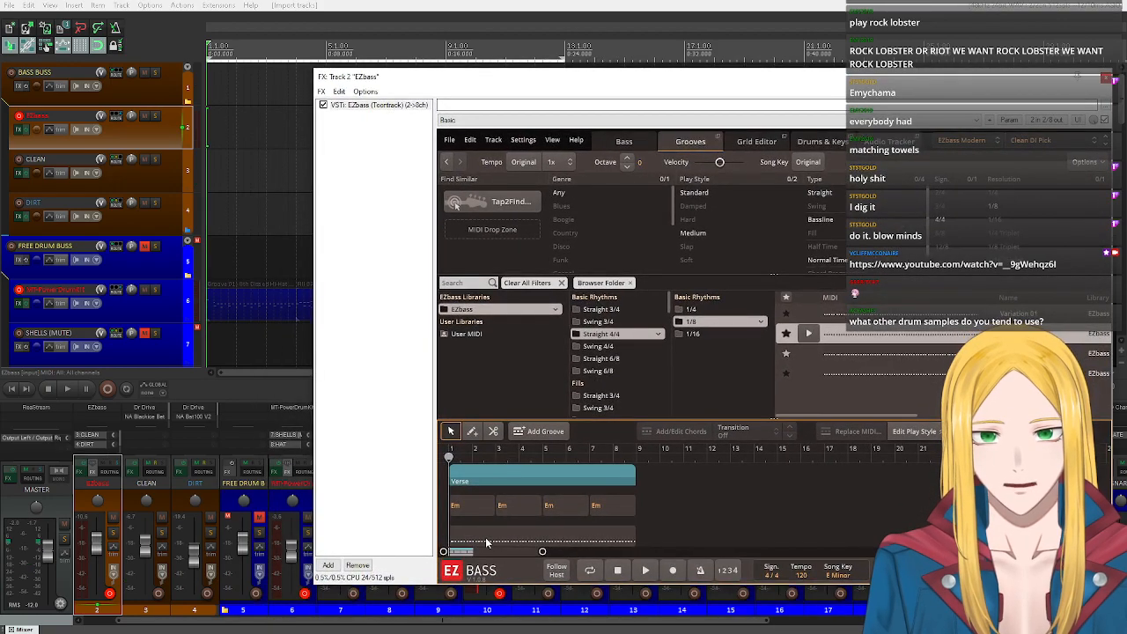
left_click(486, 542)
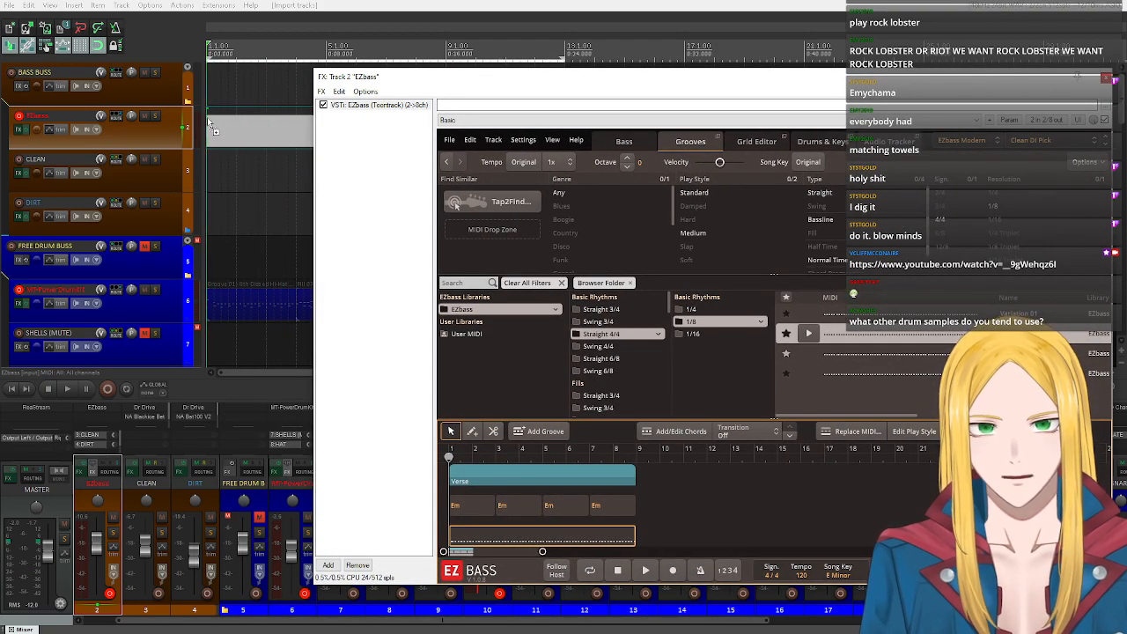
left_click_drag(212, 127, 211, 128)
Duplicate the bass MIDI item to bar 9, split the copy at bar 13 and delete the part after the split.
left_click_drag(578, 85, 488, 323)
left_click_drag(311, 128, 533, 136)
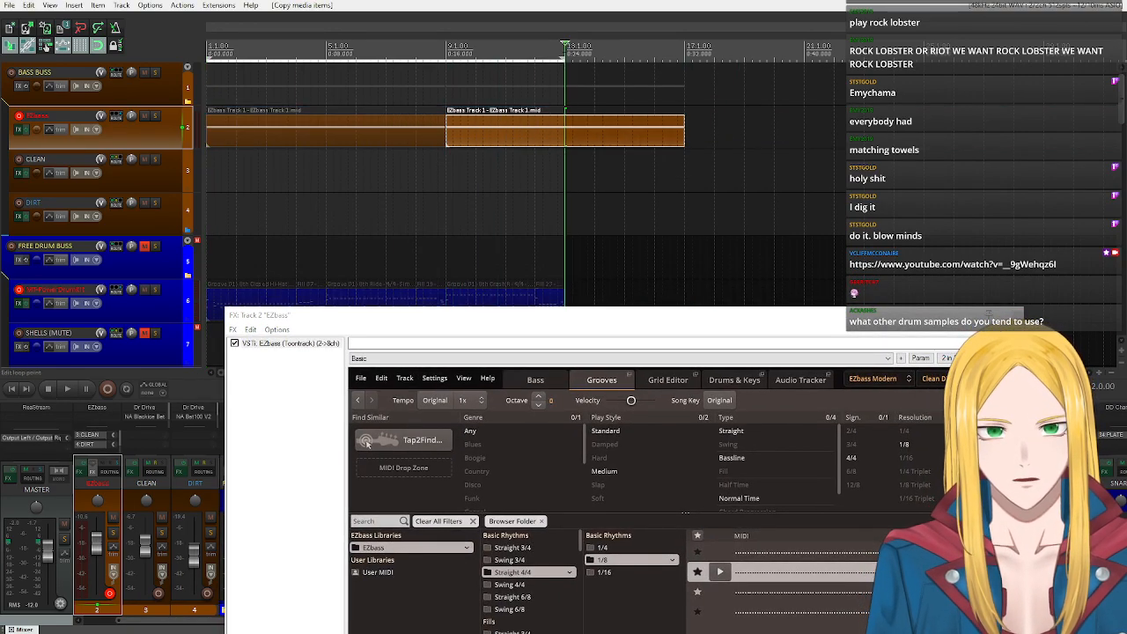
left_click(618, 136)
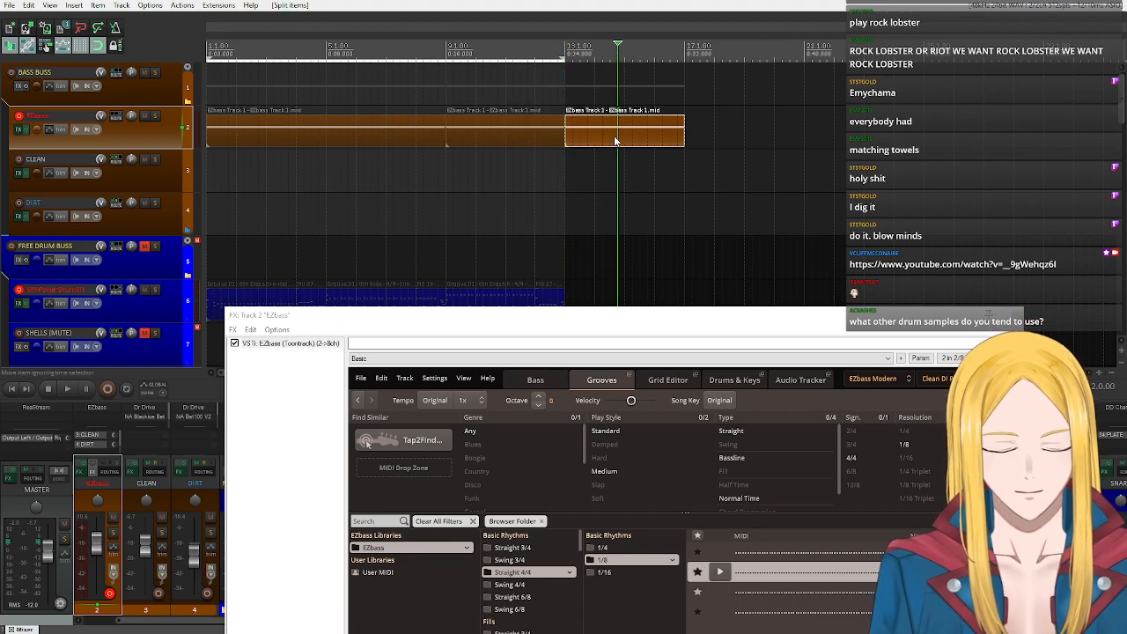
key("Delete")
Close the EZbass window and play the bass part with the drums from the project start for about four bars.
left_click(81, 472)
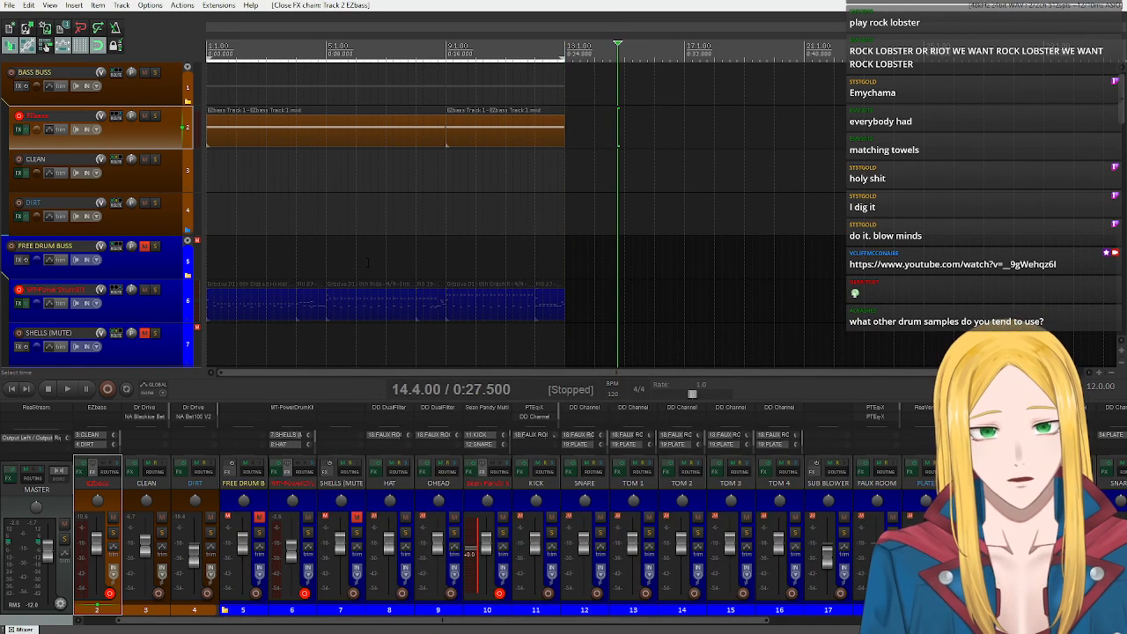
left_click(9, 389)
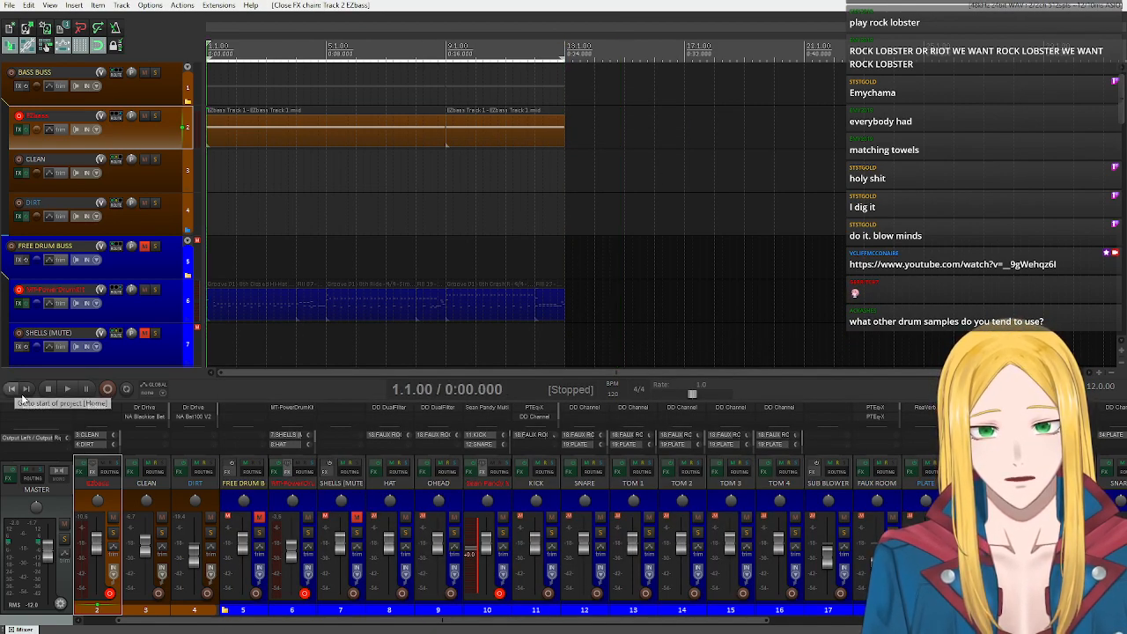
left_click(69, 389)
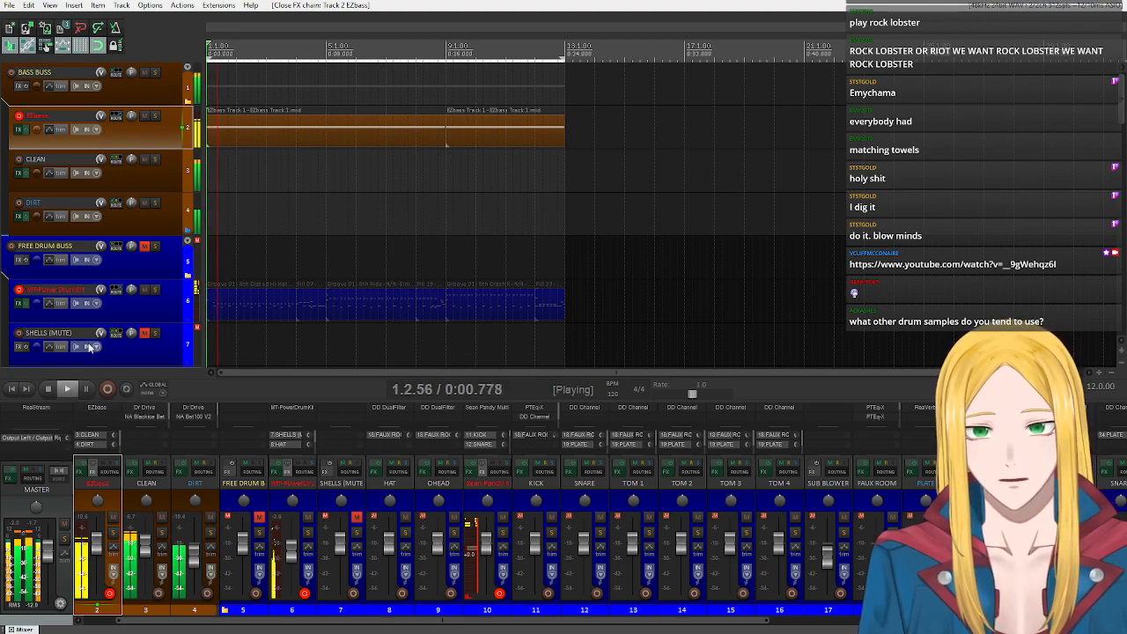
left_click(48, 389)
Collapse the DRUM BUSS and FREE DRUM BUSS folders in the track list.
scroll(84, 252, "down", 10)
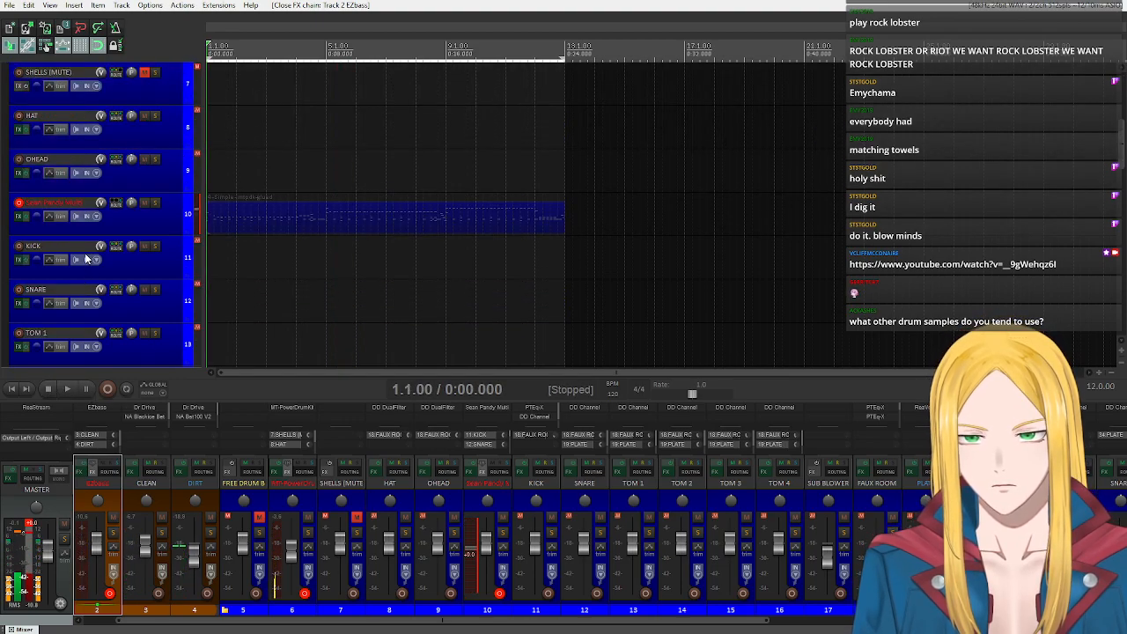
scroll(88, 264, "up", 4)
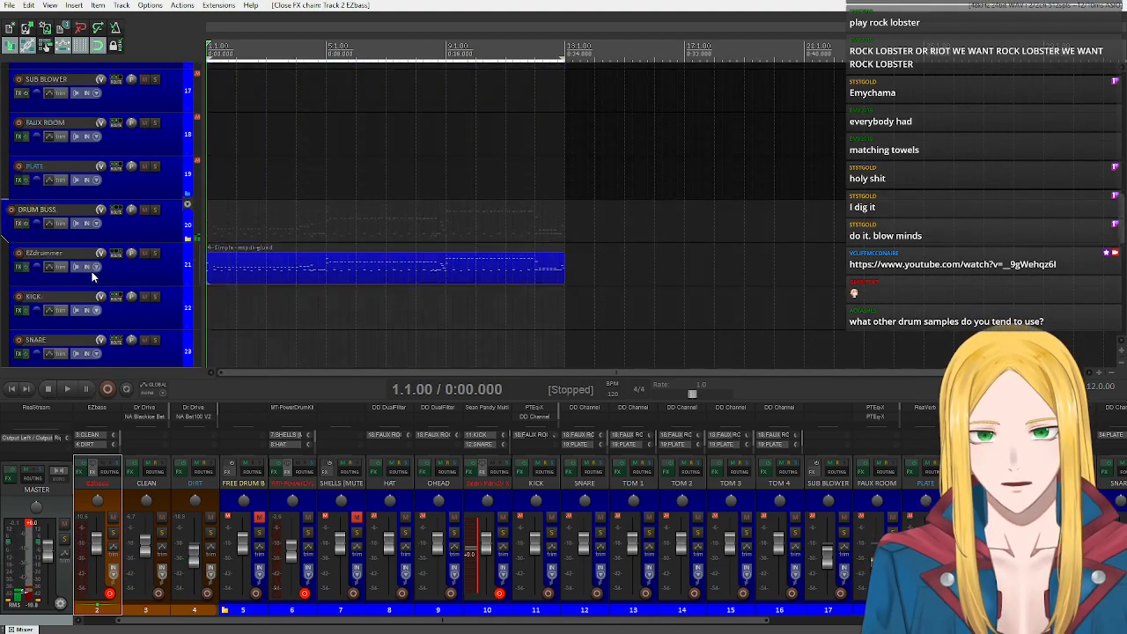
double_click(187, 249)
scroll(167, 246, "up", 4)
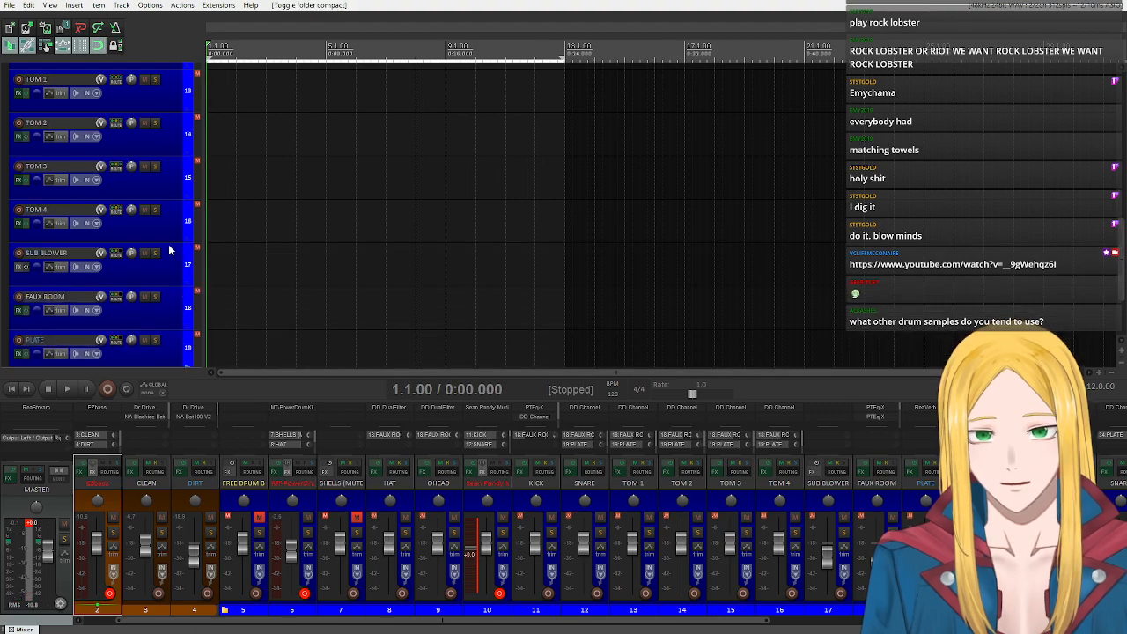
scroll(187, 189, "up", 3)
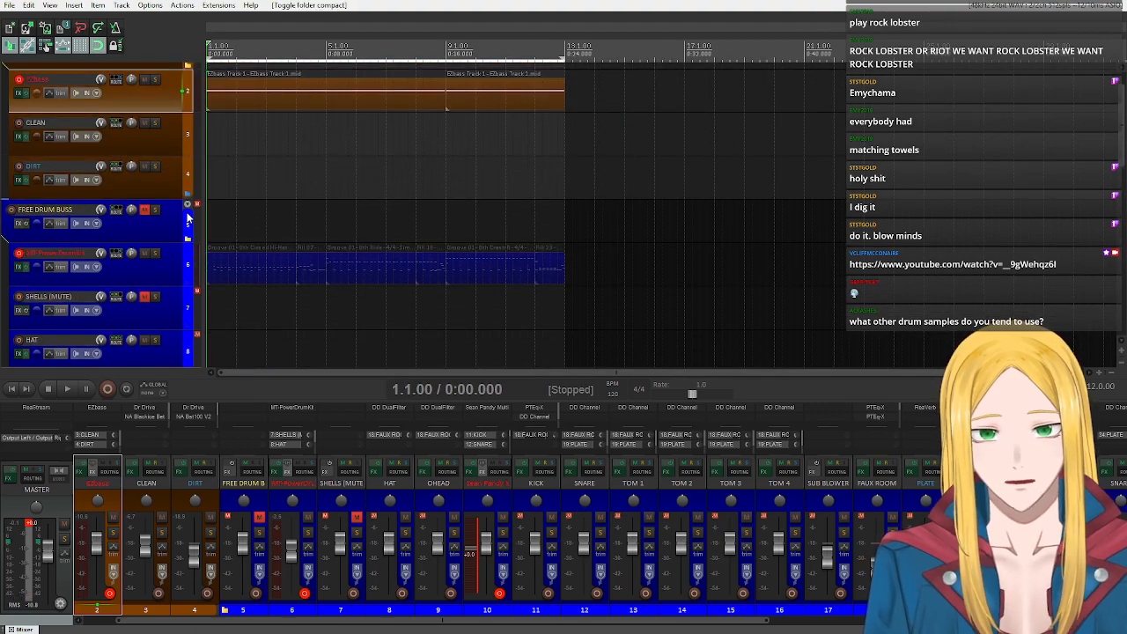
left_click(187, 216)
double_click(187, 204)
scroll(186, 256, "up", 2)
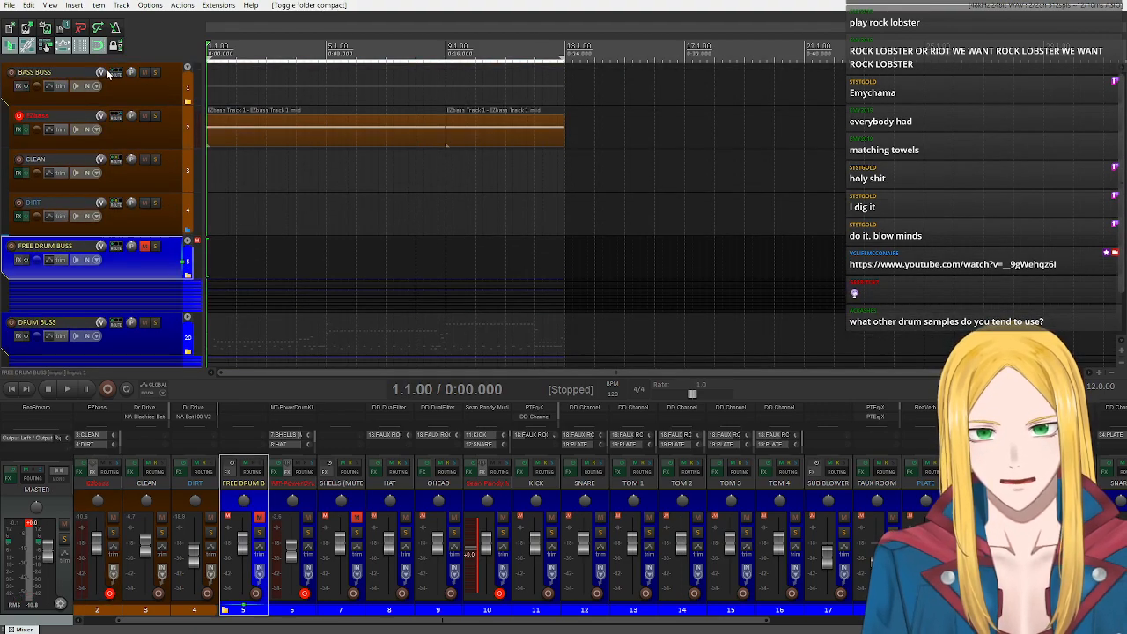
Collapse the BASS BUSS folder so that its child tracks are hidden in the track list.
left_click(148, 97)
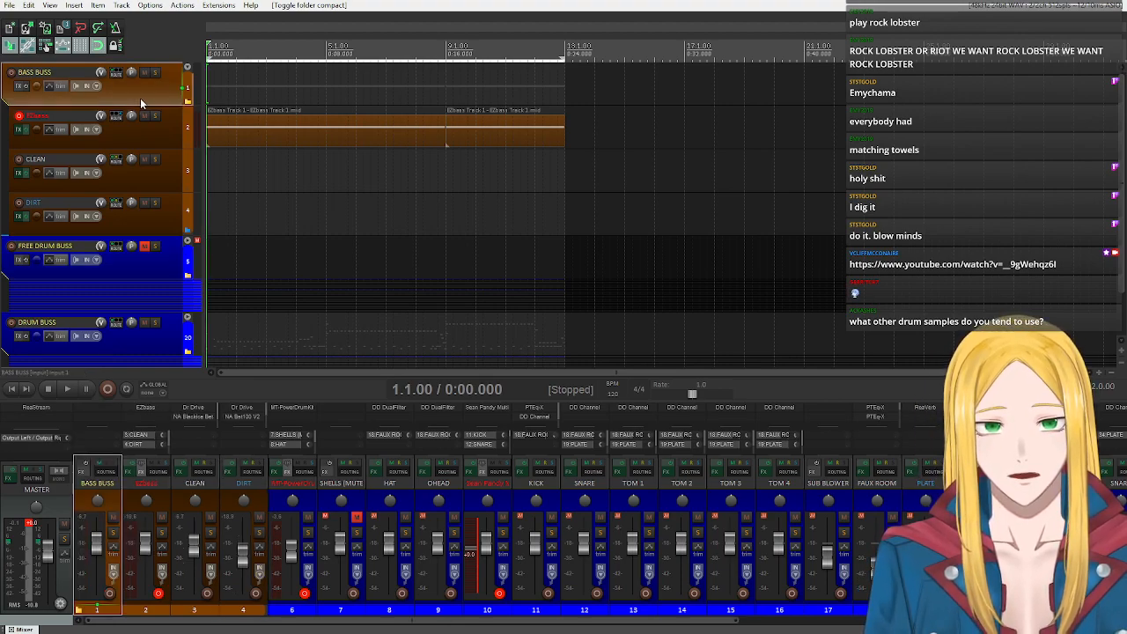
left_click(149, 148)
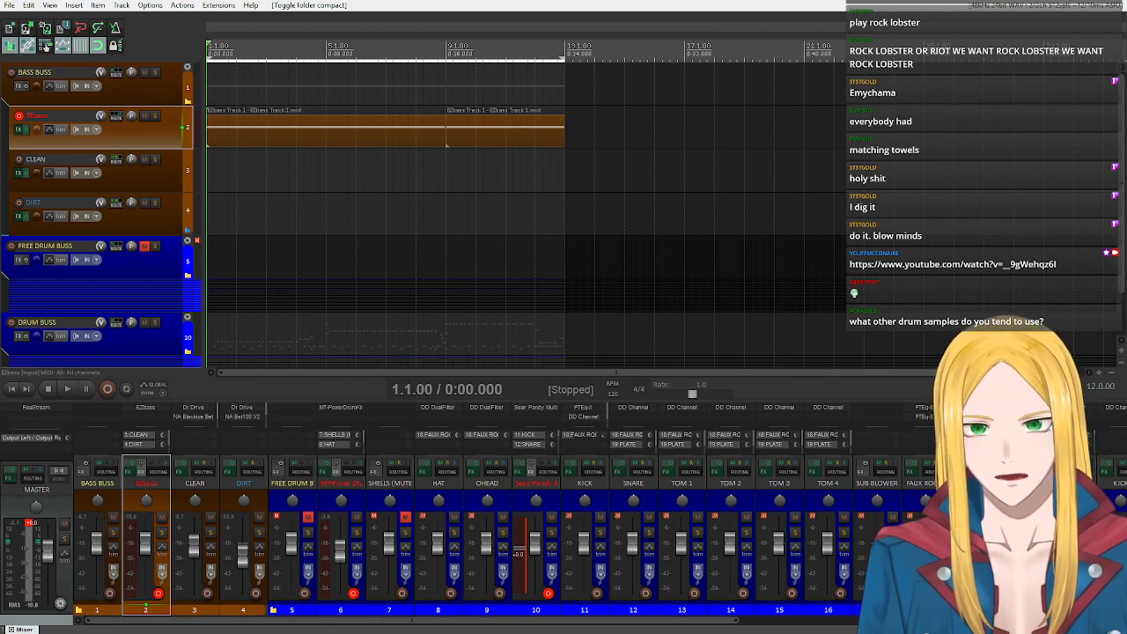
left_click(187, 68)
left_click(188, 68)
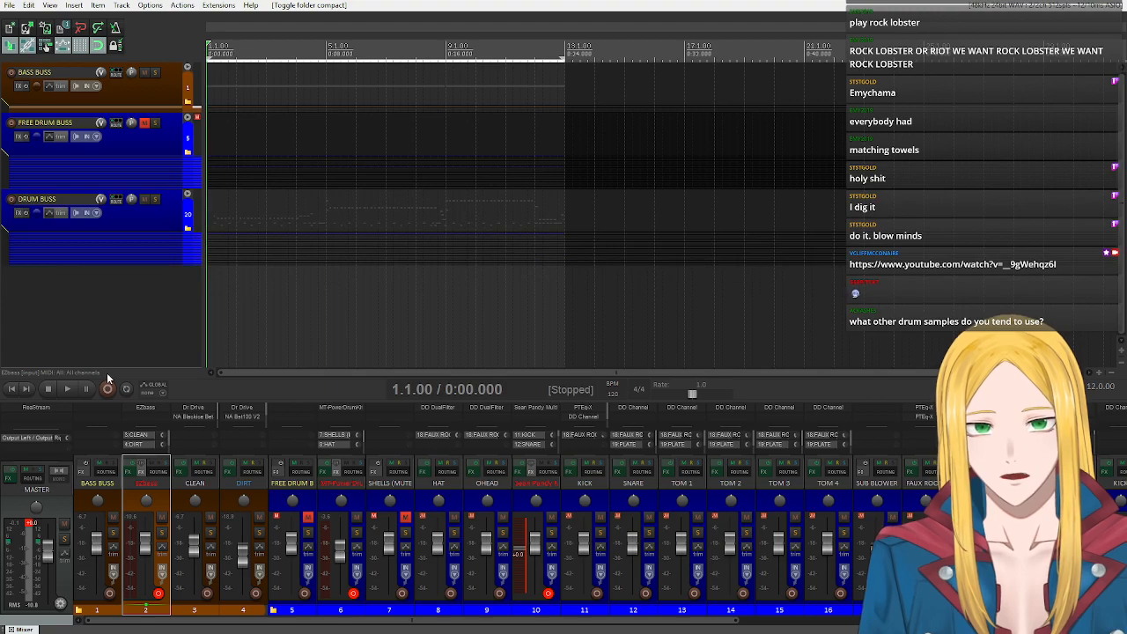
Insert the sforzando virtual instrument on a new track and move that track above BASS BUSS to the first position.
right_click(115, 328)
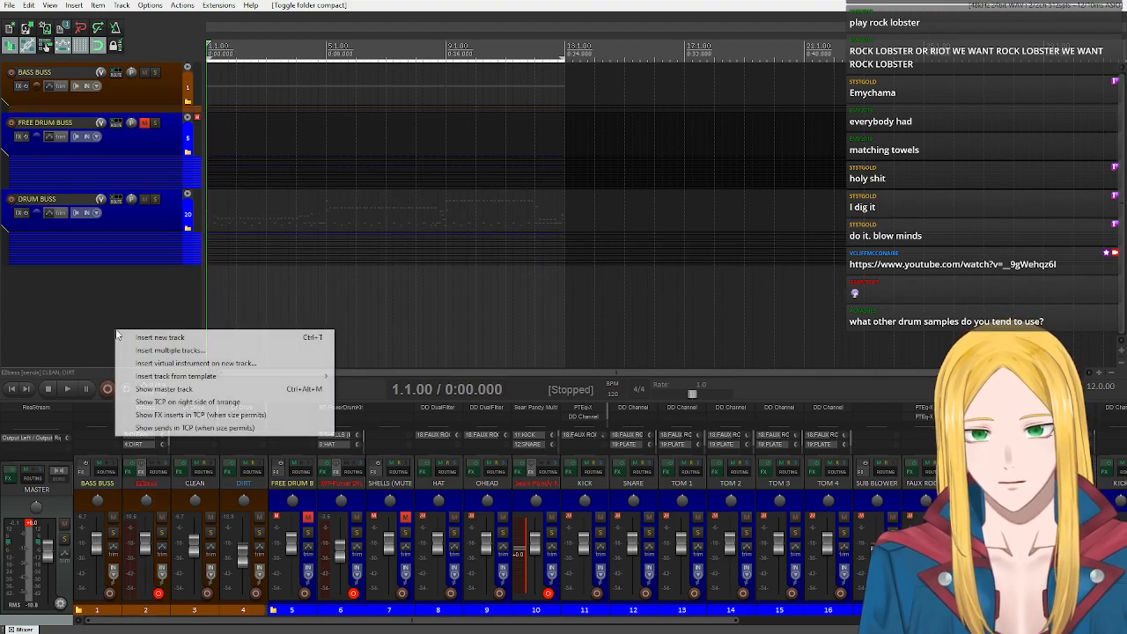
left_click(194, 362)
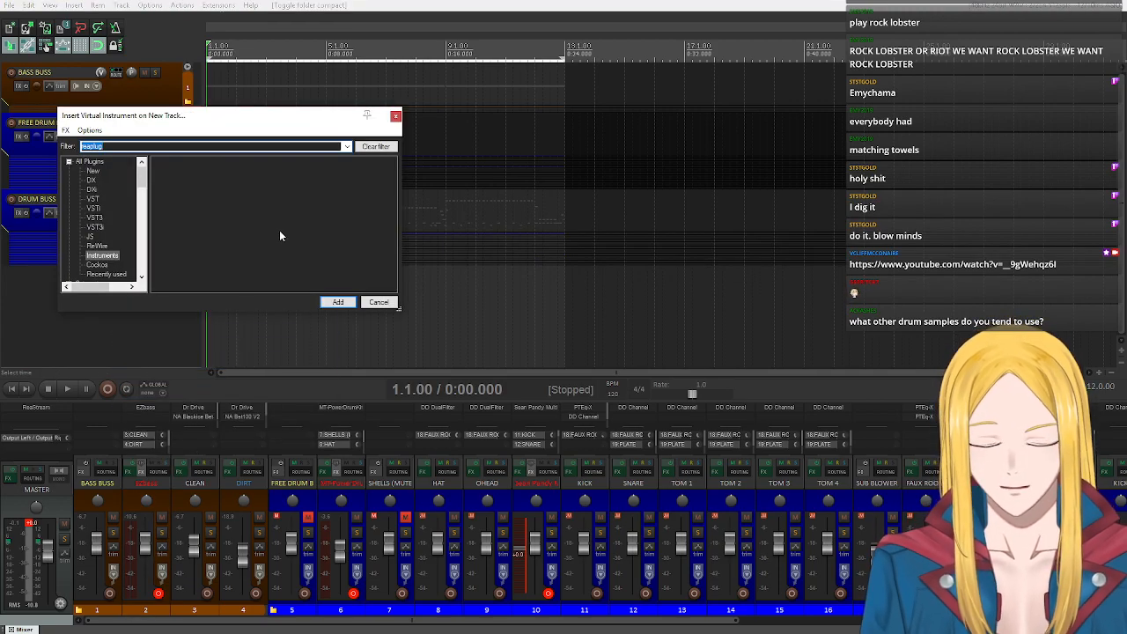
type("sfor")
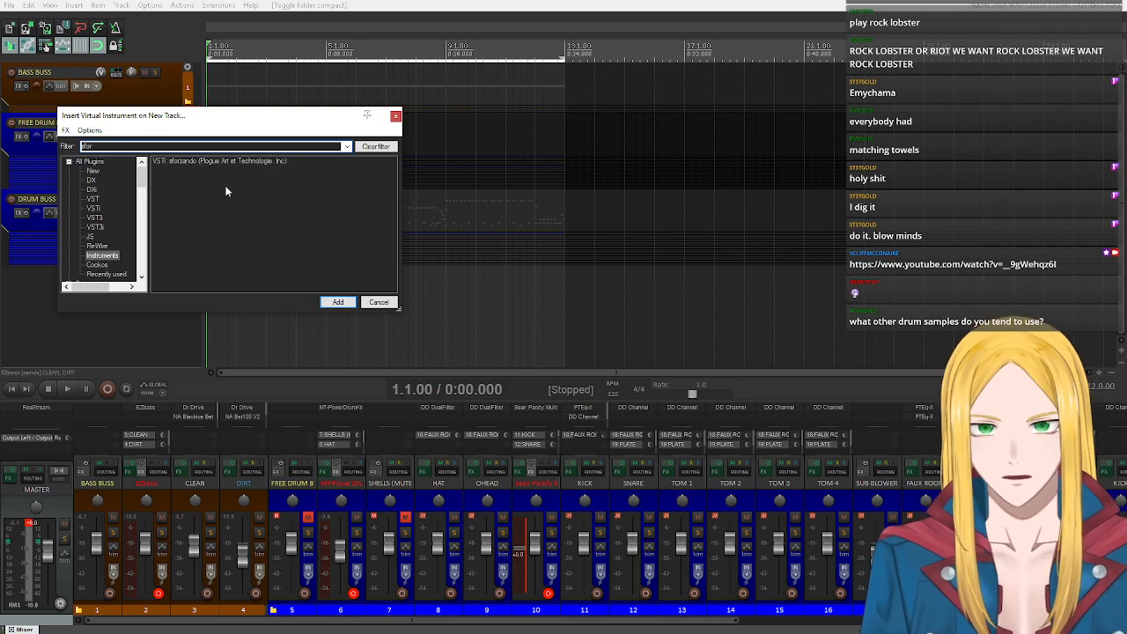
double_click(188, 163)
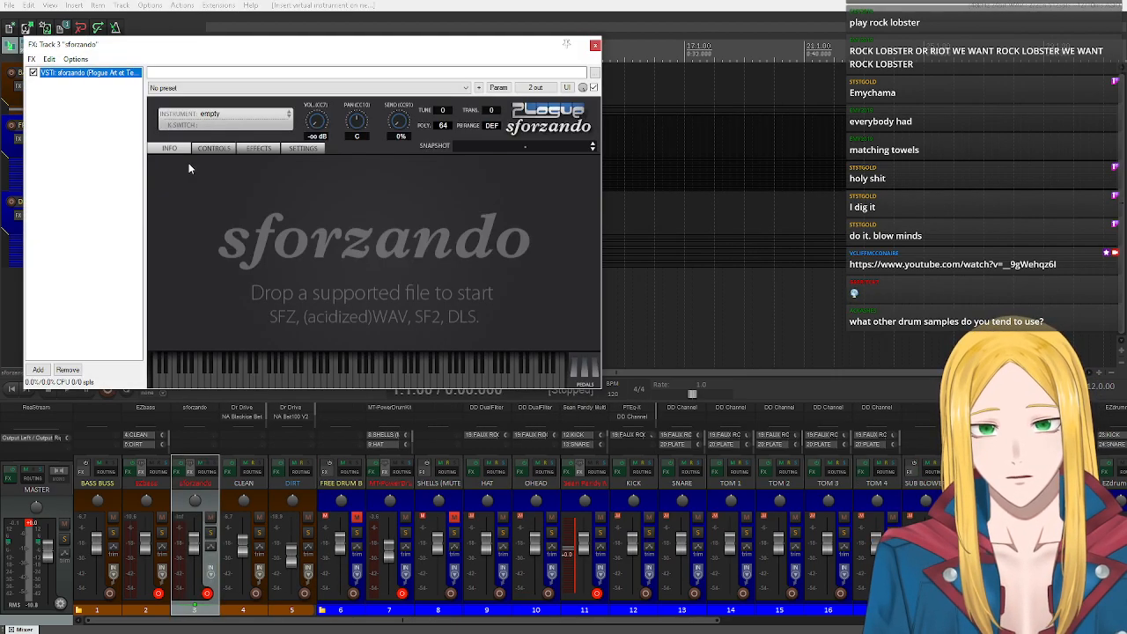
left_click_drag(220, 508, 77, 503)
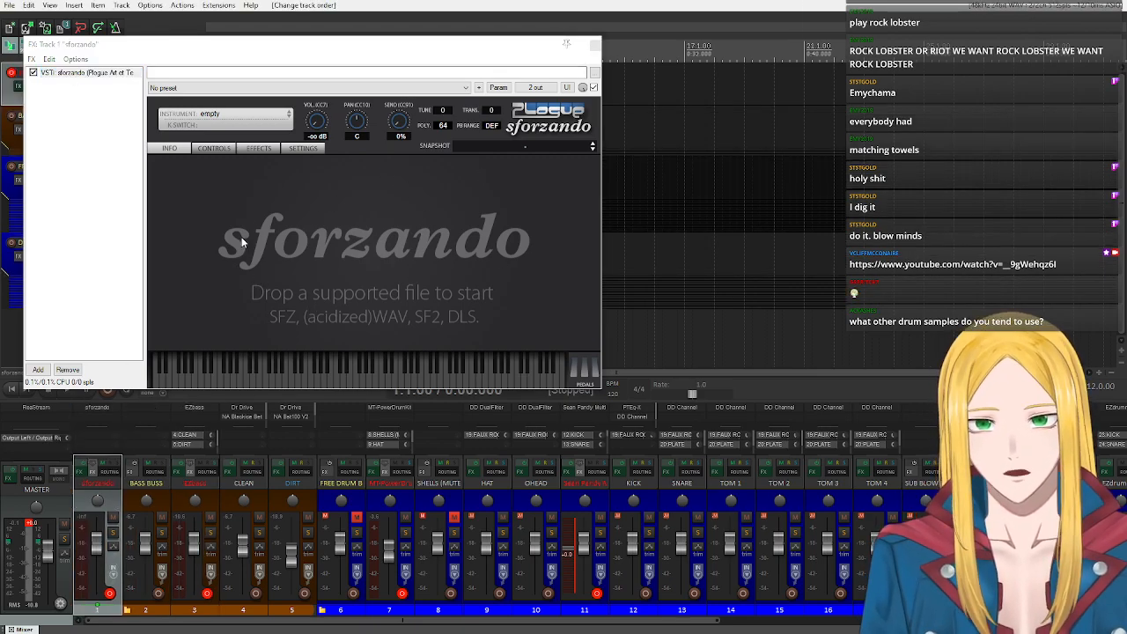
Load the 01-METAL-GTX Full instrument from the user's Unreal Instruments library into sforzando.
left_click(208, 115)
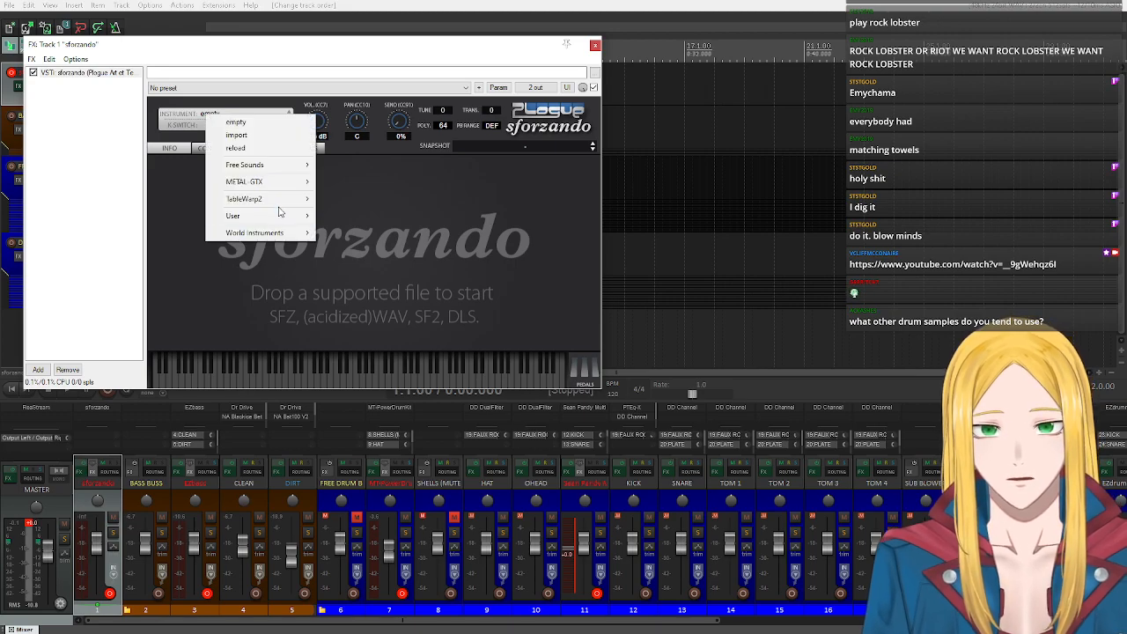
mouse_move(280, 215)
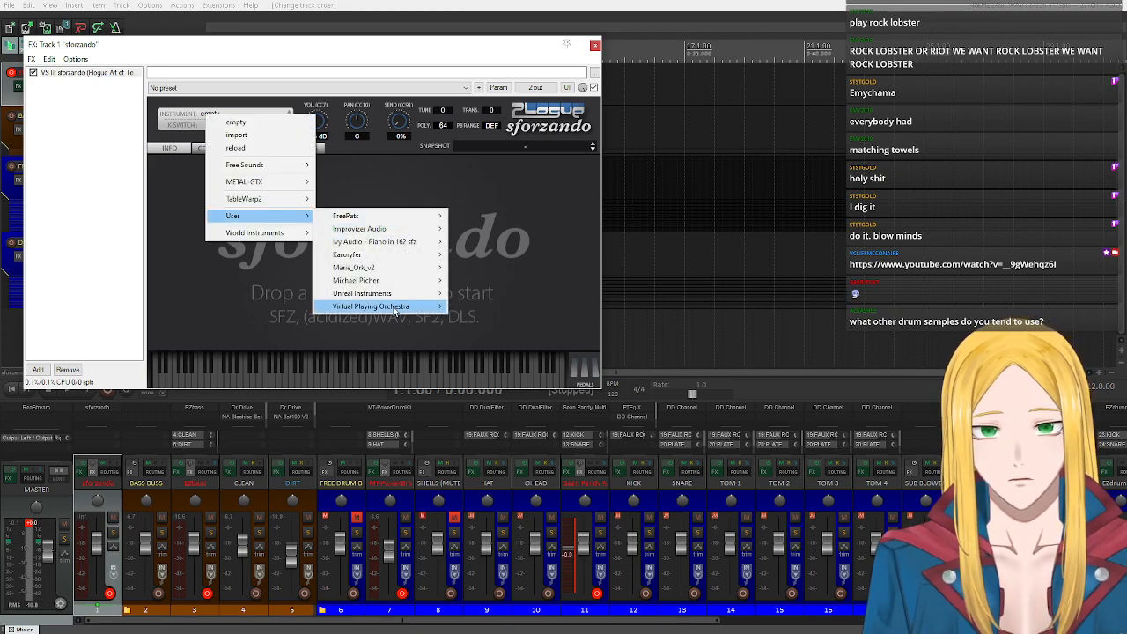
mouse_move(391, 294)
mouse_move(577, 310)
mouse_move(625, 306)
left_click(704, 307)
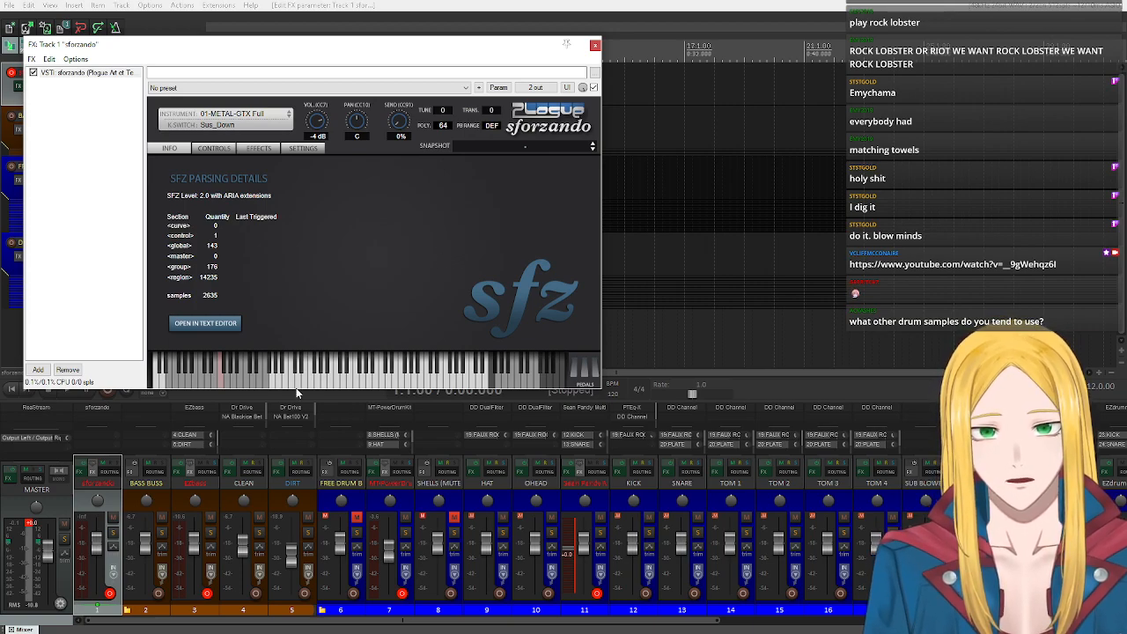
View the METAL-GTX controller parameters and audition guitar notes from low to high on sforzando's virtual keyboard.
left_click(222, 150)
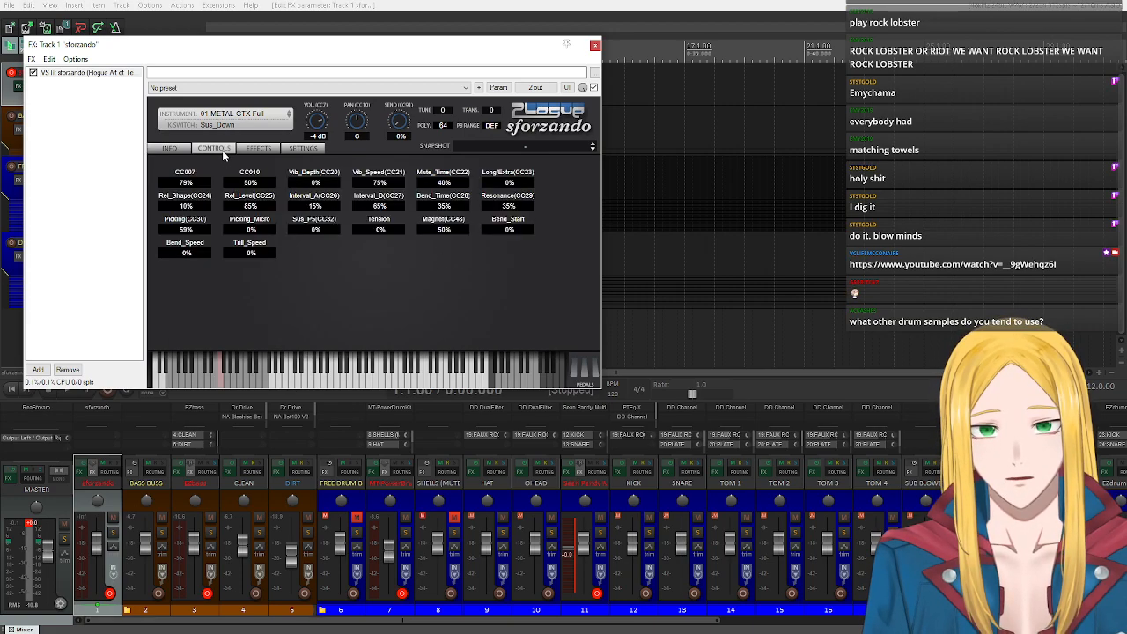
left_click(169, 149)
left_click(271, 383)
mouse_move(271, 386)
left_mouse_down()
mouse_move(352, 368)
mouse_move(371, 378)
left_mouse_up()
left_click(485, 381)
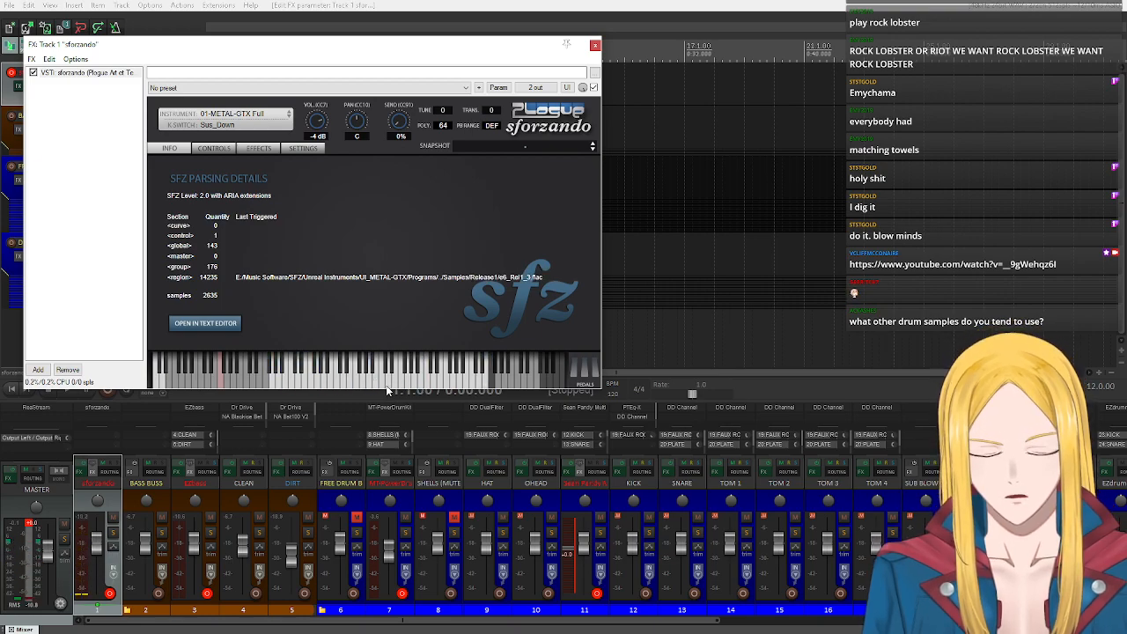
Compare sforzando's SFZ parsing details with its controller parameters and audition a couple of individual METAL-GTX notes.
left_click(227, 152)
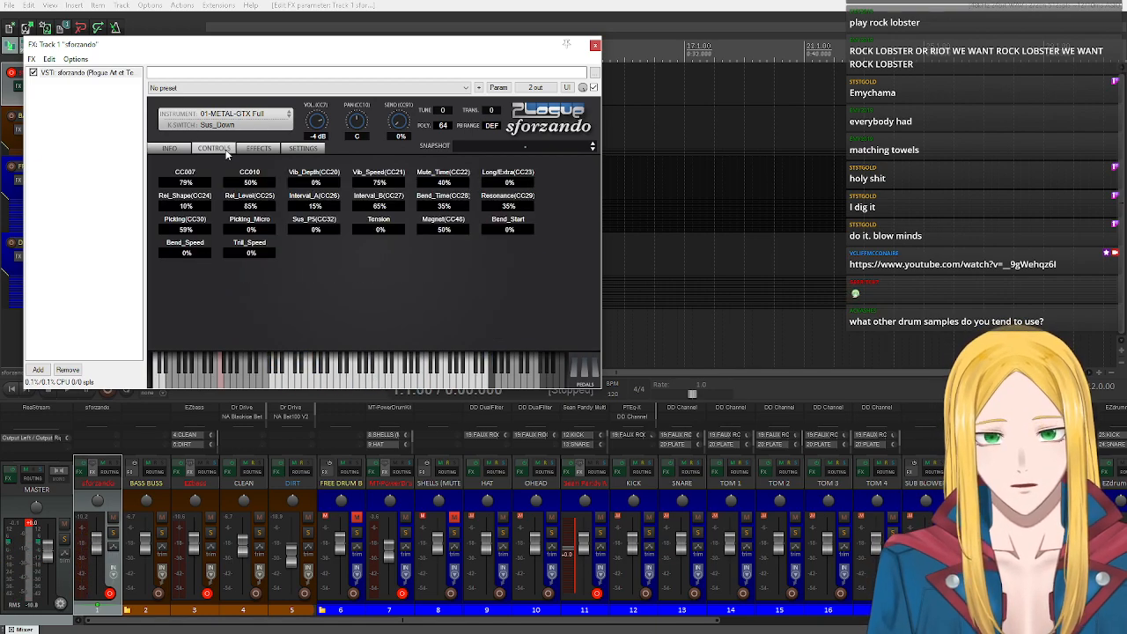
left_click(168, 150)
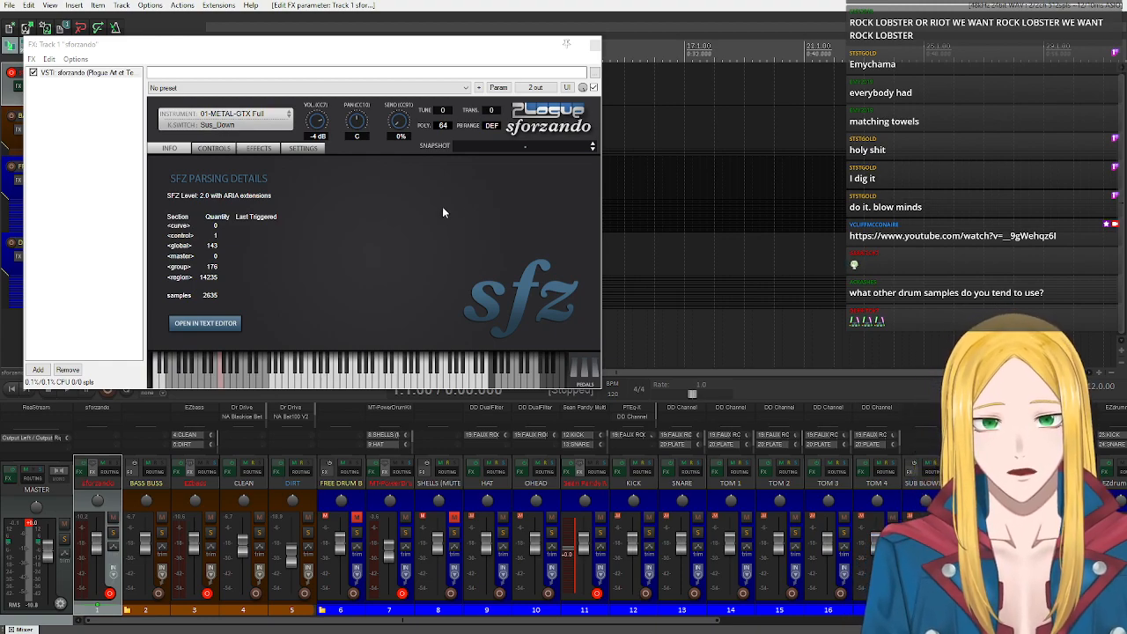
left_click(215, 149)
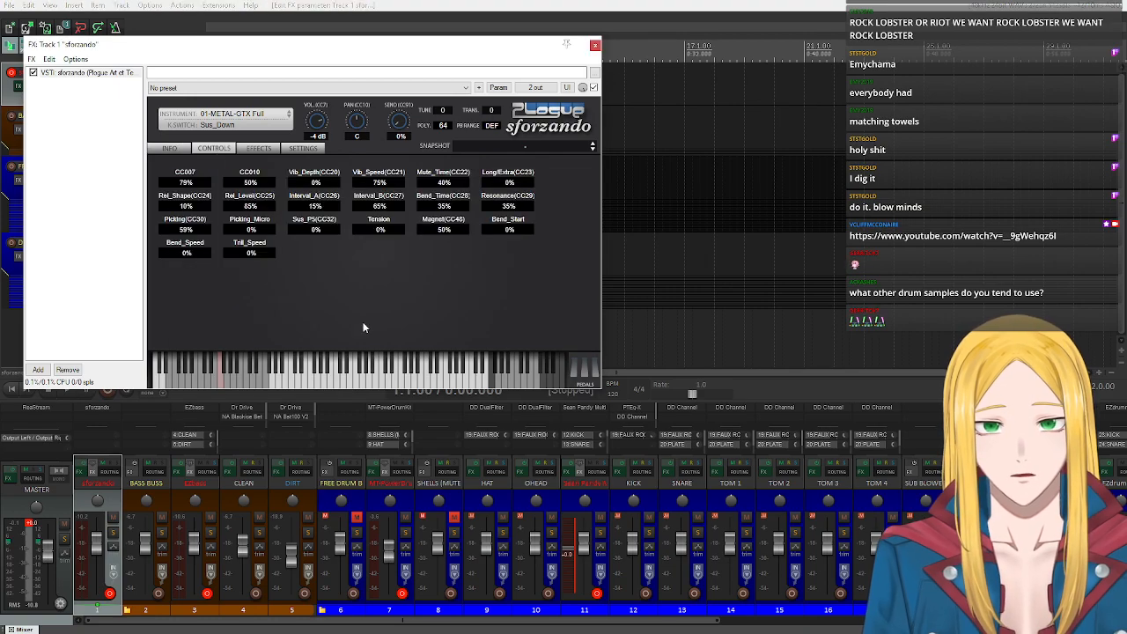
left_click(322, 382)
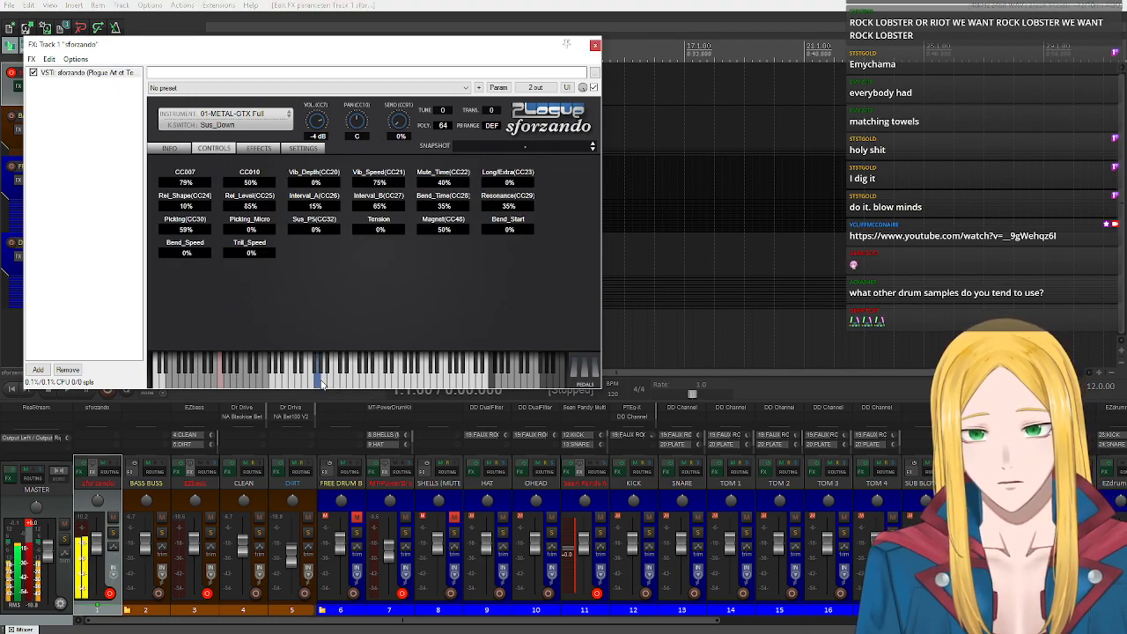
left_click_drag(398, 54, 569, 132)
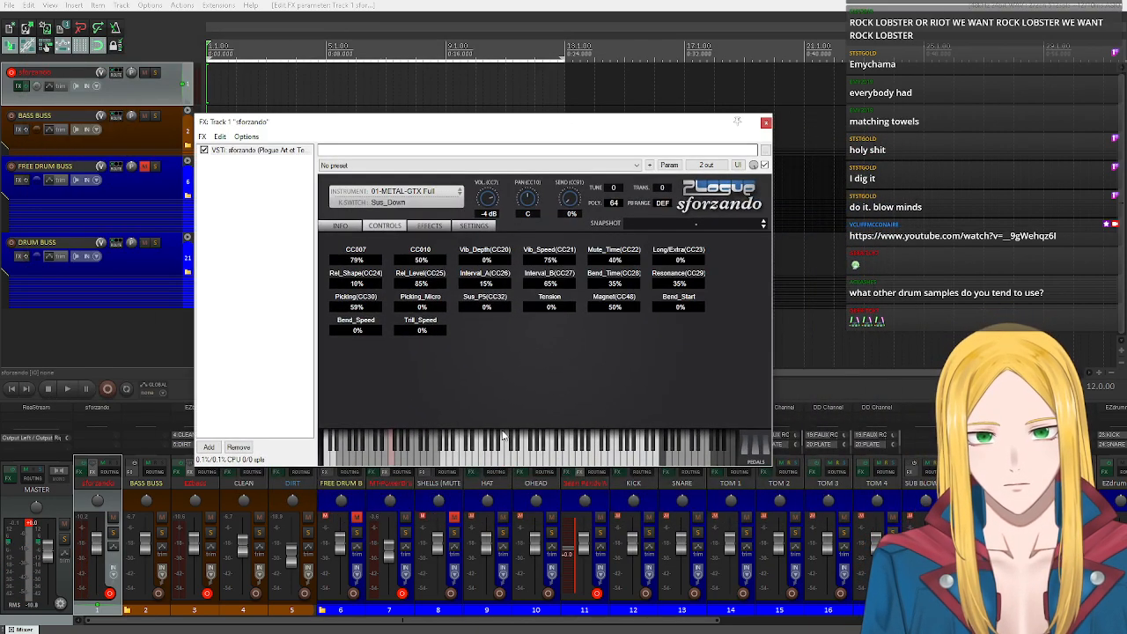
left_click(502, 458)
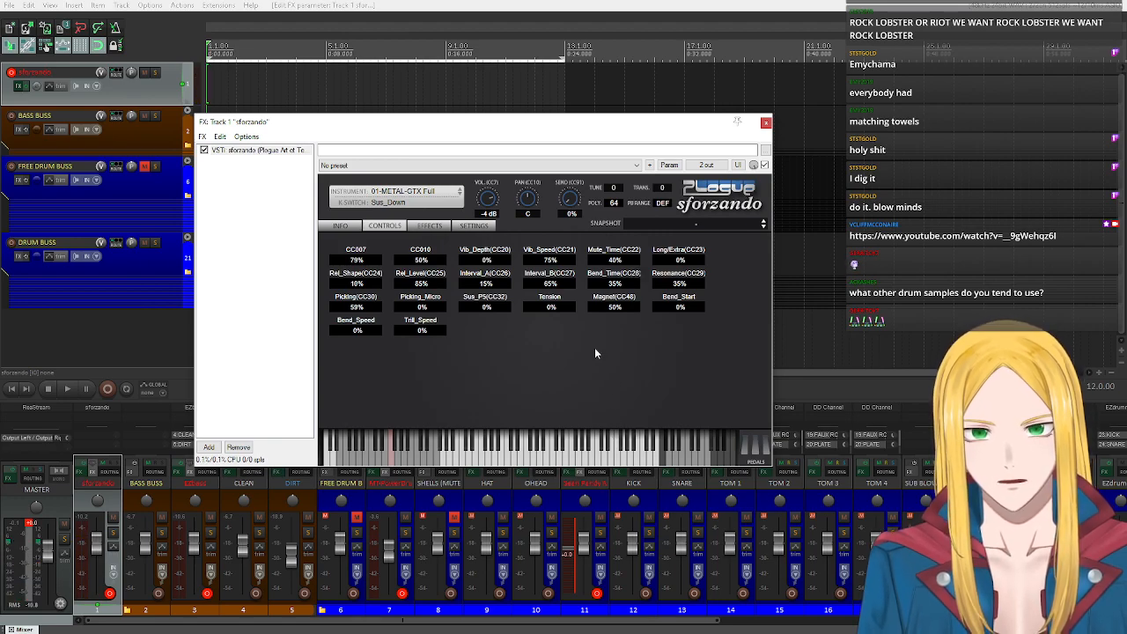
Close the sforzando window and insert a new empty MIDI item on its track from bar 1 to bar 13.
left_click(765, 122)
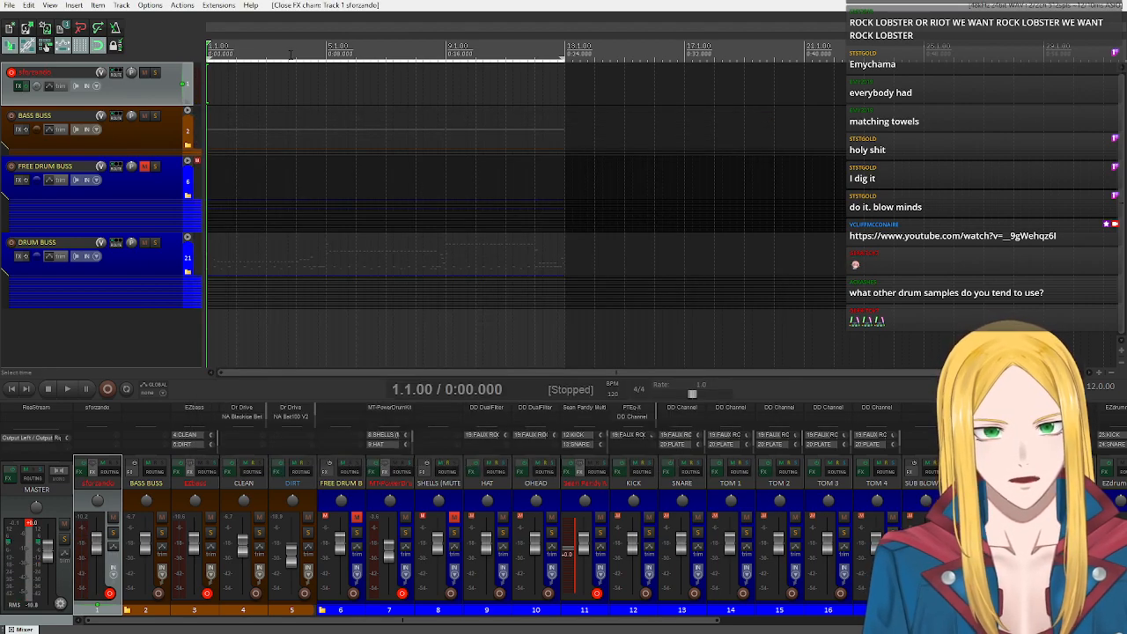
left_click(74, 6)
left_click(121, 35)
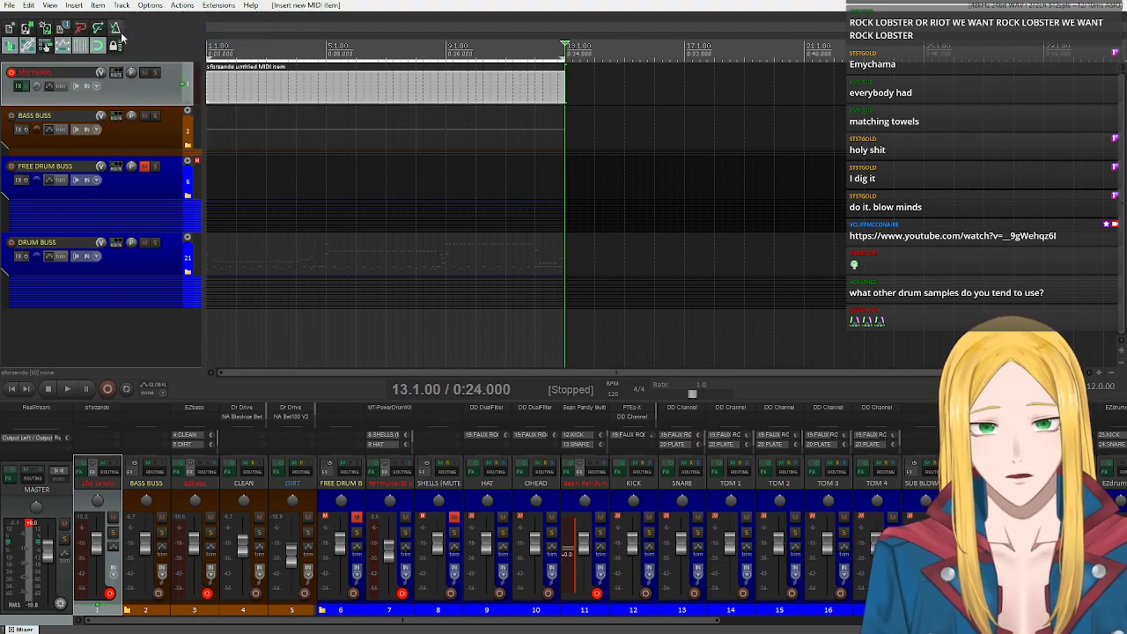
Open the sforzando MIDI item for editing and load the METAL-GTX_KSMap note names.
left_click(212, 91)
left_click(207, 88)
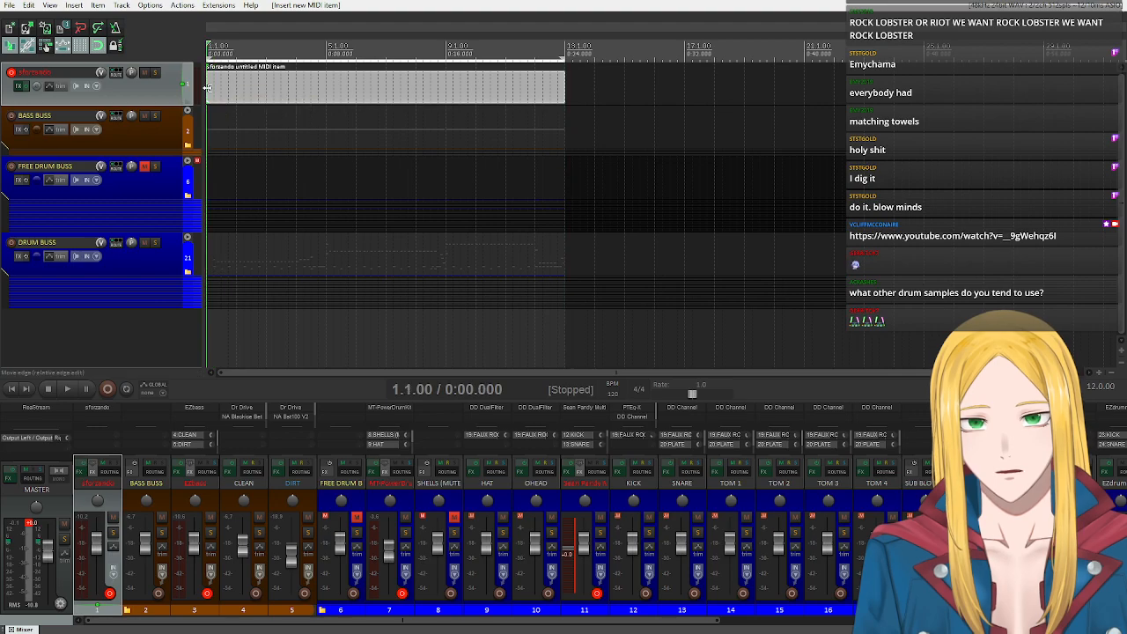
double_click(209, 88)
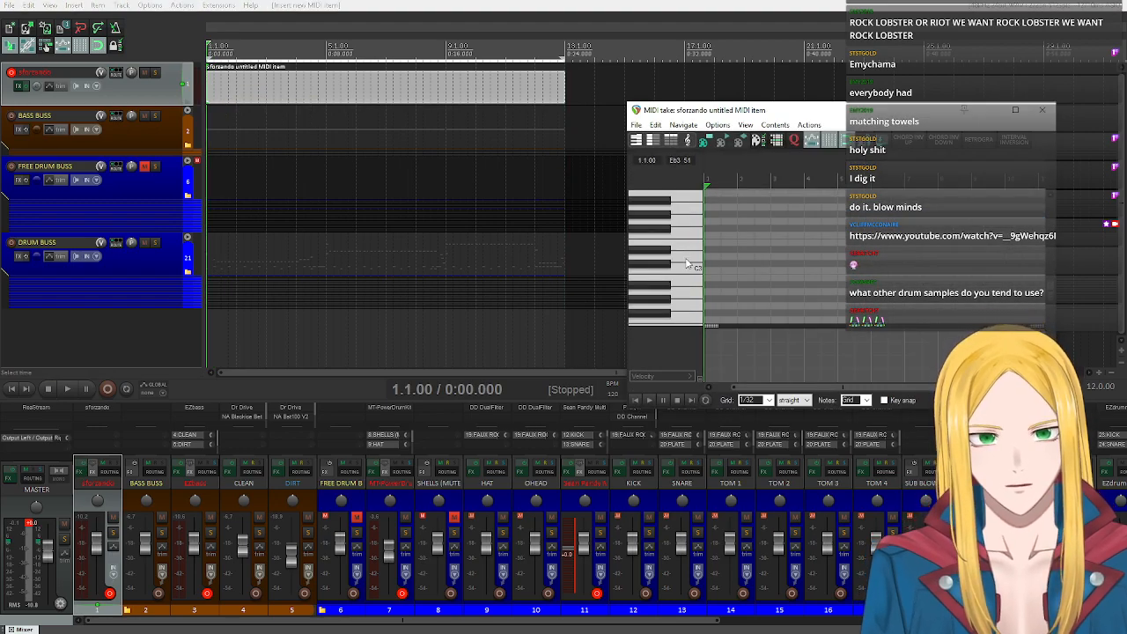
left_click(636, 124)
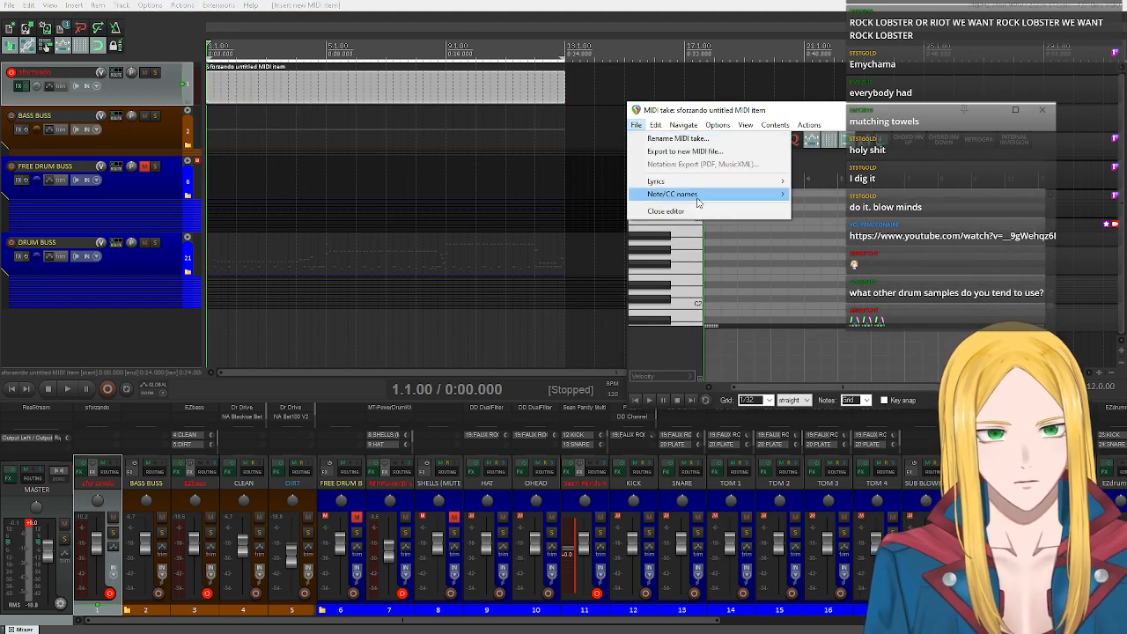
mouse_move(704, 193)
mouse_move(827, 207)
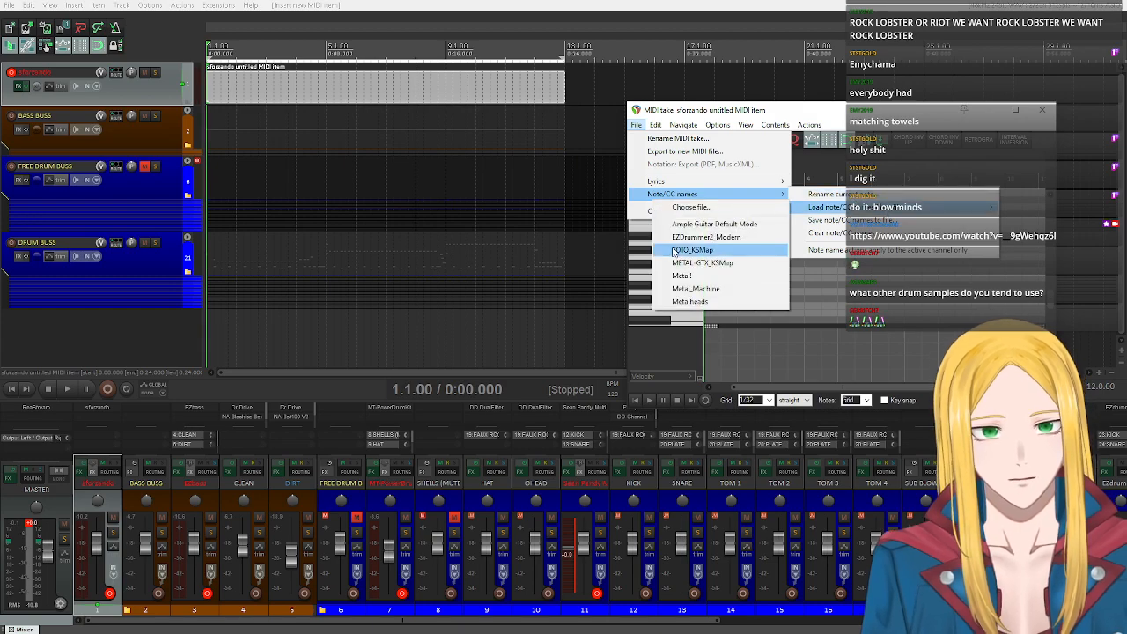
left_click(728, 264)
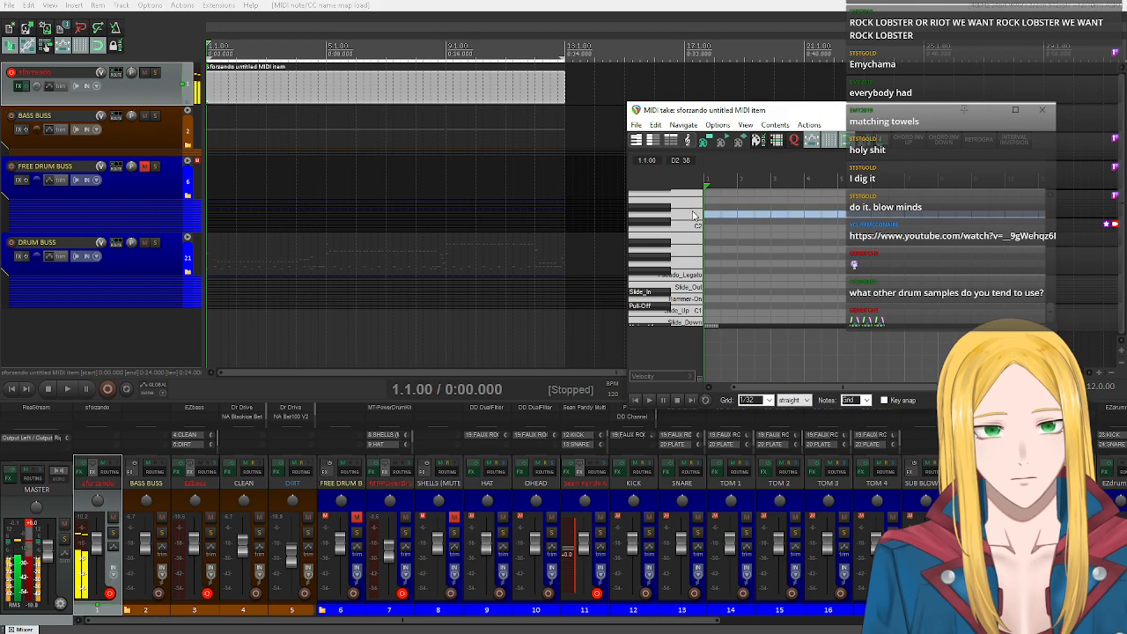
Set the MIDI editor grid to 1/8 and insert an E2 note at the start of bar 1.
scroll(692, 215, "up", 1)
left_click(694, 221)
mouse_move(761, 389)
left_mouse_down()
mouse_move(730, 392)
mouse_move(768, 394)
mouse_move(741, 387)
left_mouse_up()
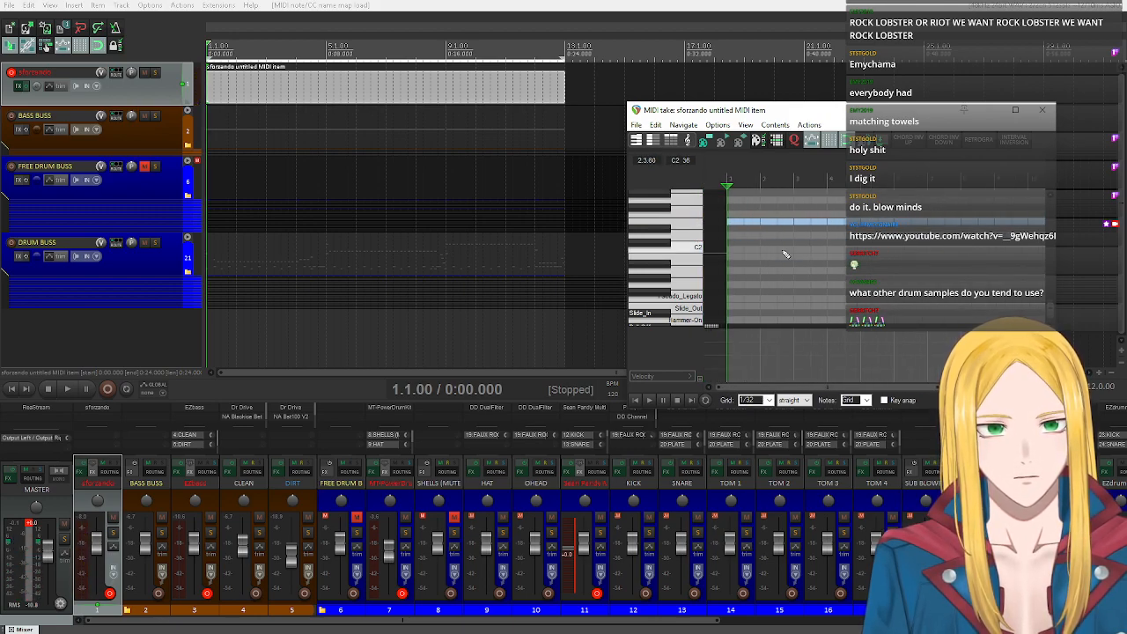
left_click(753, 400)
left_click(752, 456)
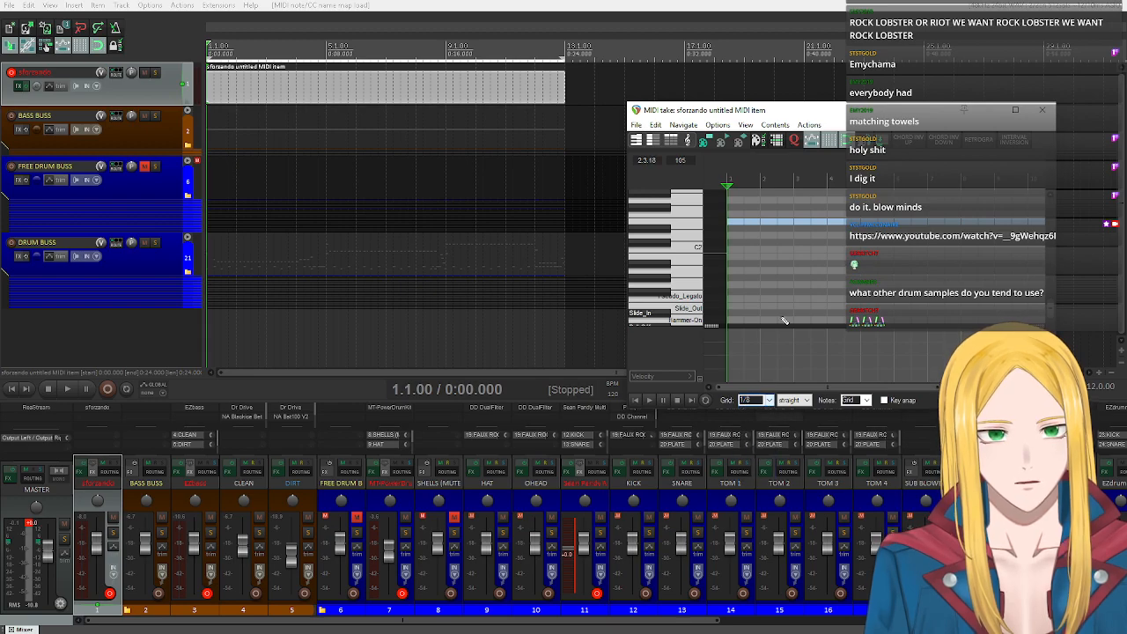
left_click(733, 225)
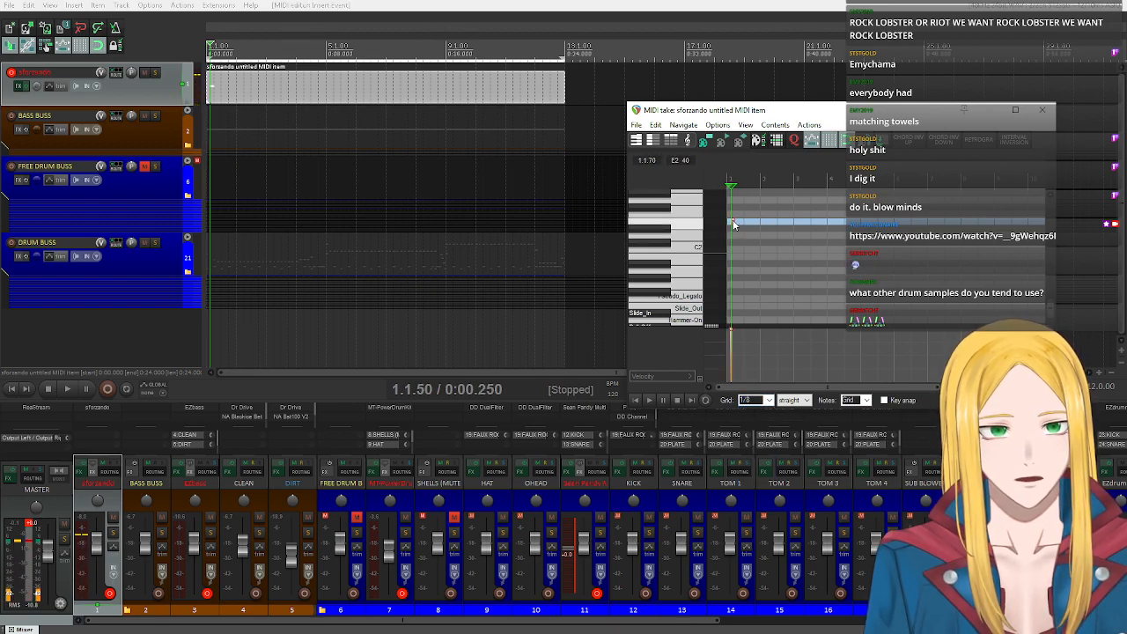
left_click_drag(733, 223, 730, 223)
Duplicate the E2 note into continuous eighth notes across bars 1 to 4 and shorten the time selection to those bars.
scroll(777, 247, "up", 4)
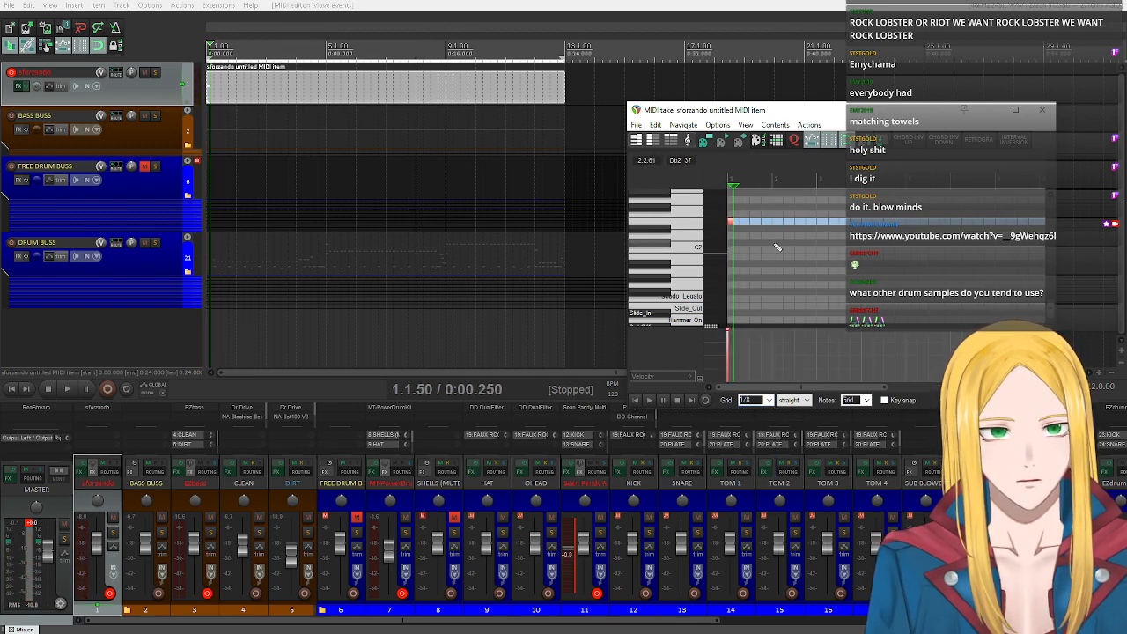
left_click_drag(733, 225, 756, 225)
left_click(732, 226)
left_click_drag(802, 274, 720, 198)
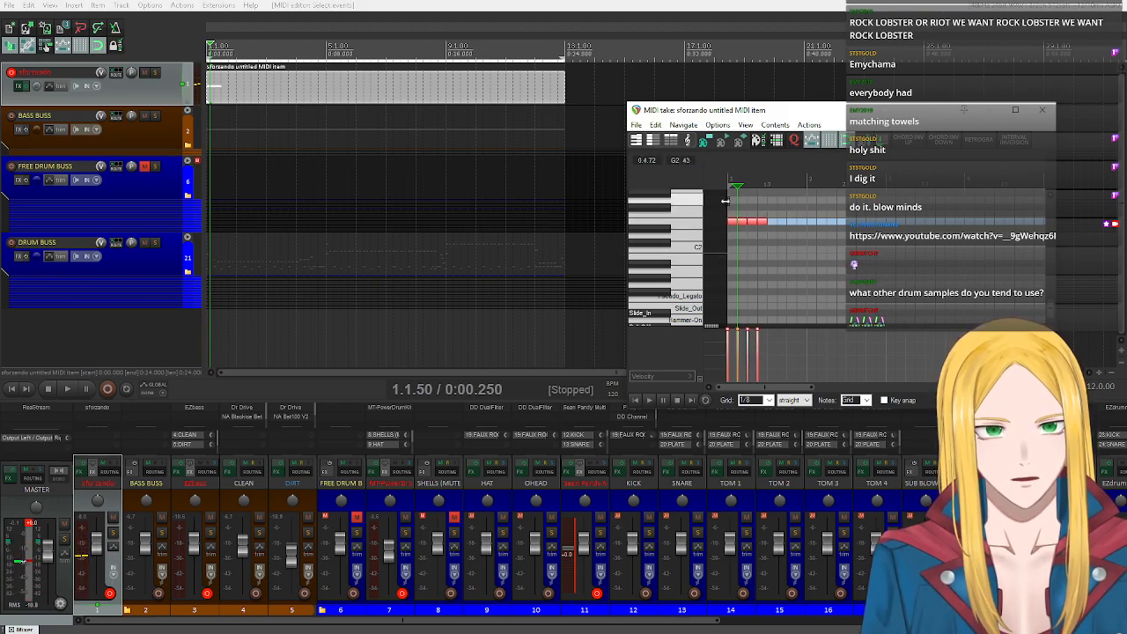
left_click_drag(769, 225, 777, 223)
left_click_drag(877, 276, 813, 226)
left_click_drag(725, 211, 924, 235)
scroll(902, 244, "down", 3)
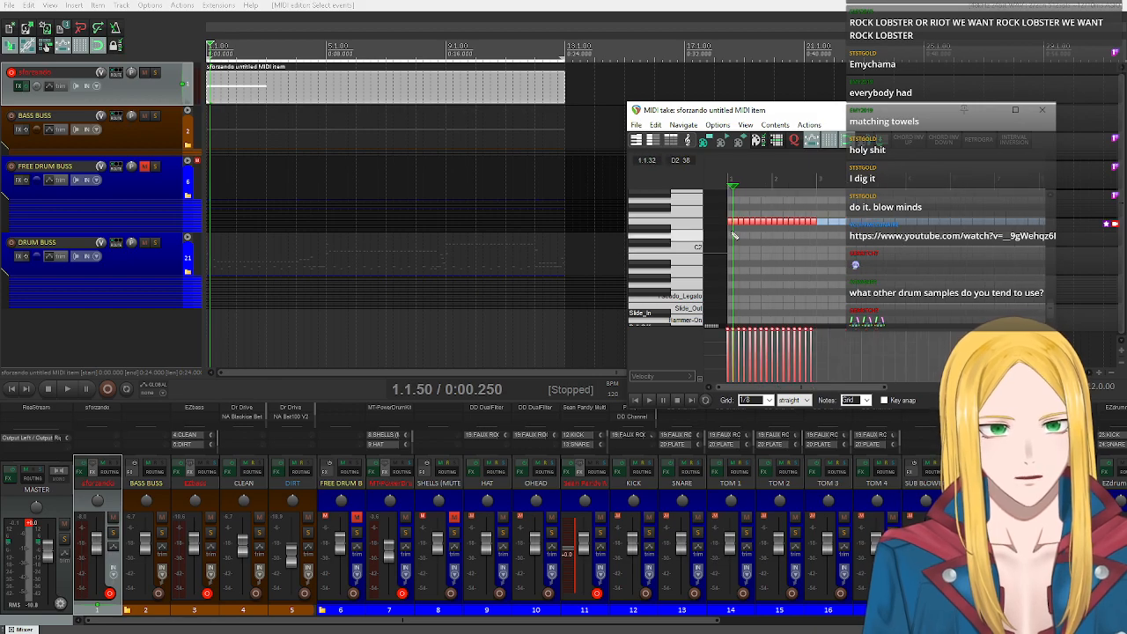
left_click_drag(743, 225, 824, 225)
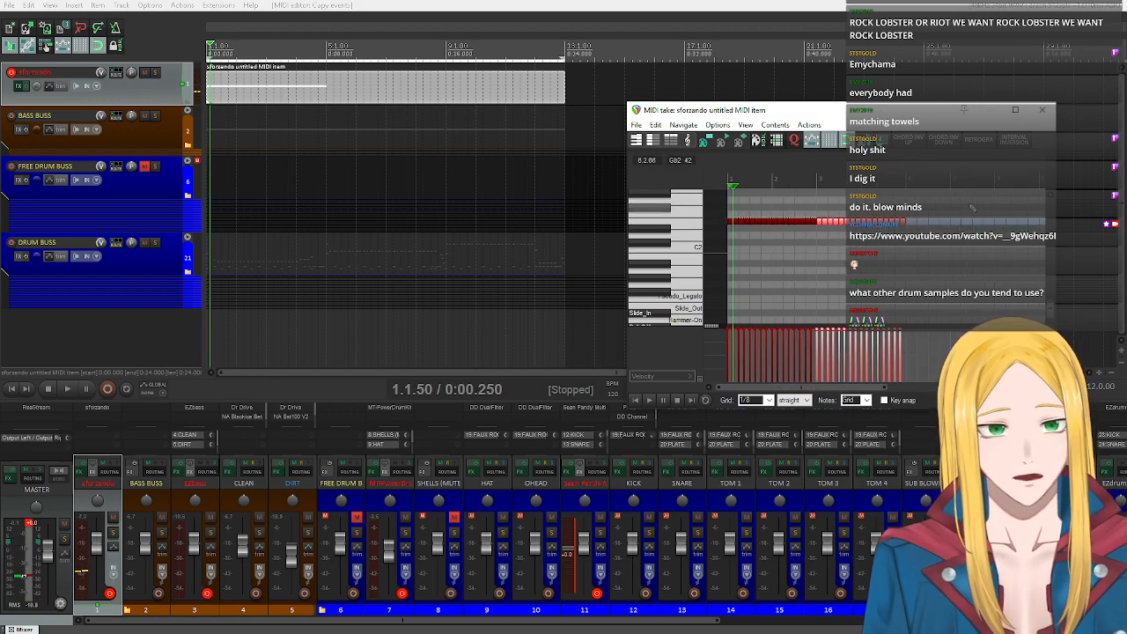
left_click_drag(559, 55, 323, 59)
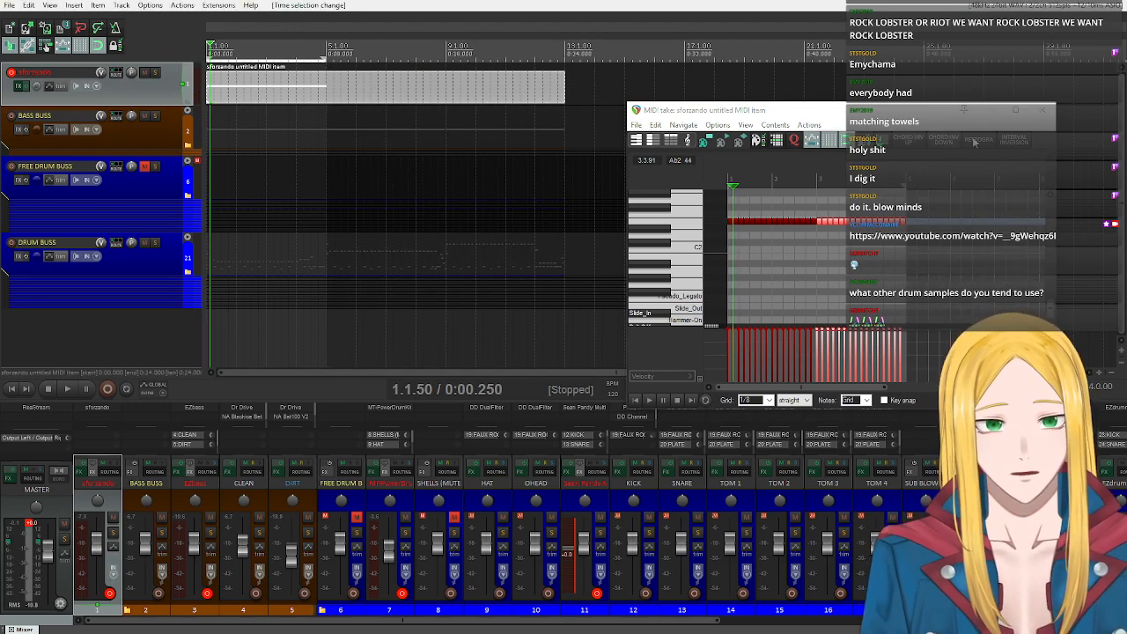
left_click(638, 401)
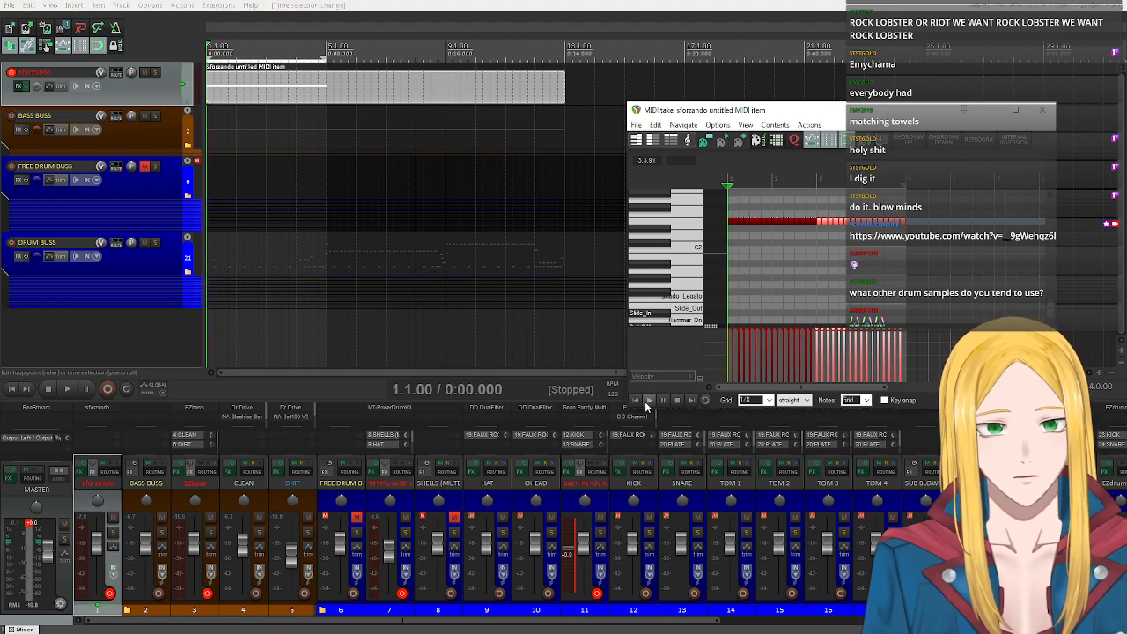
Add the Mercuriall MT-A distortion plug-in after sforzando in the track's FX chain.
left_click(20, 85)
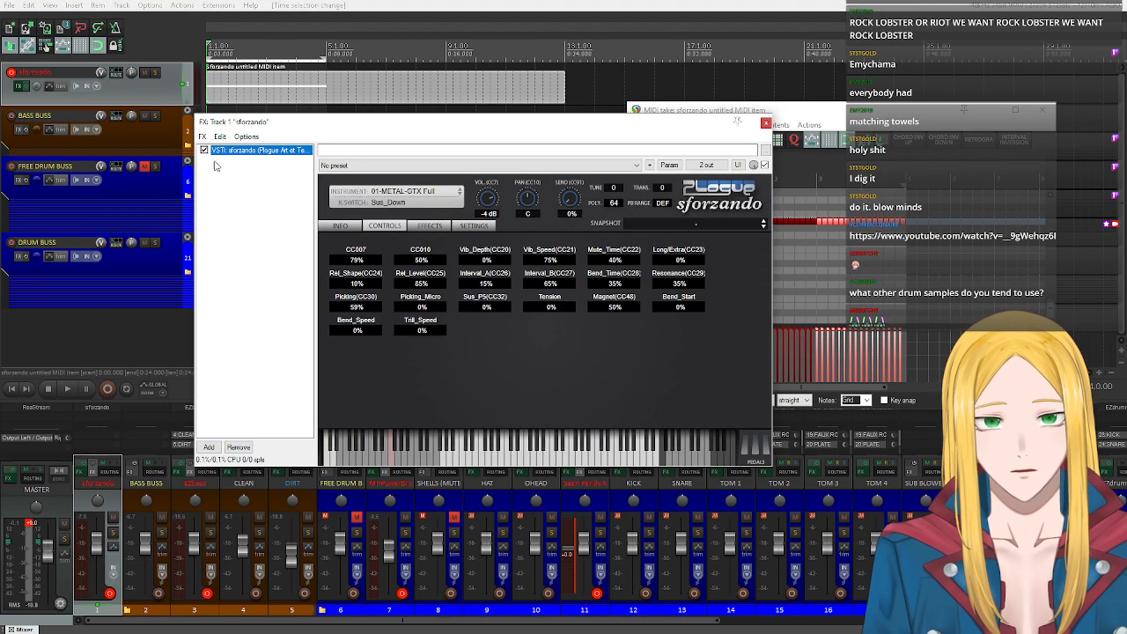
left_click(209, 447)
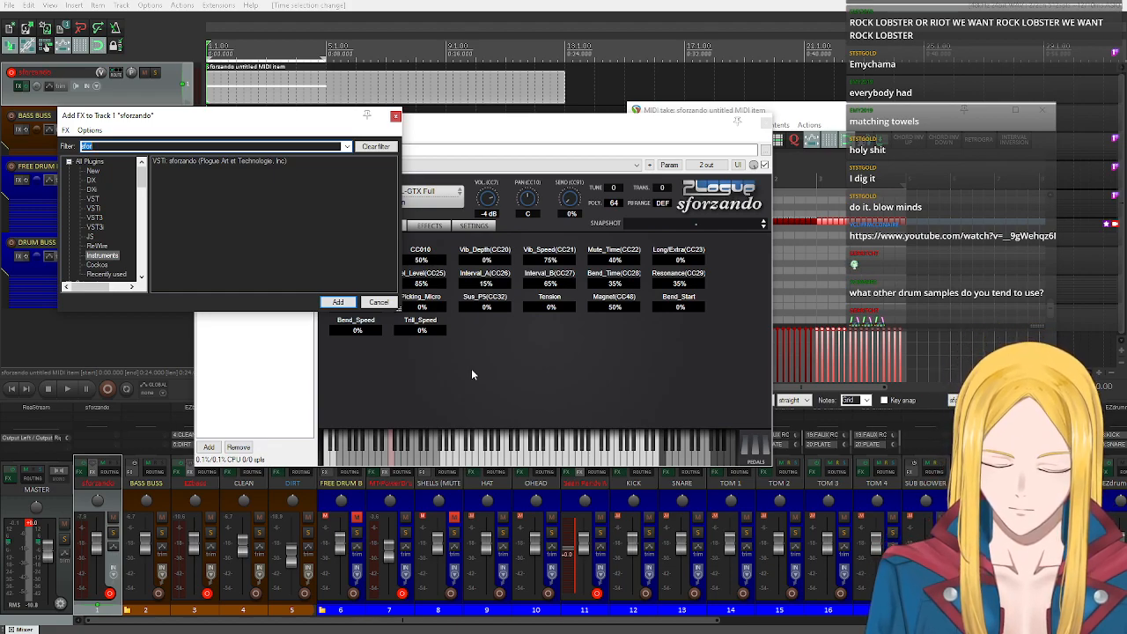
type("mt-")
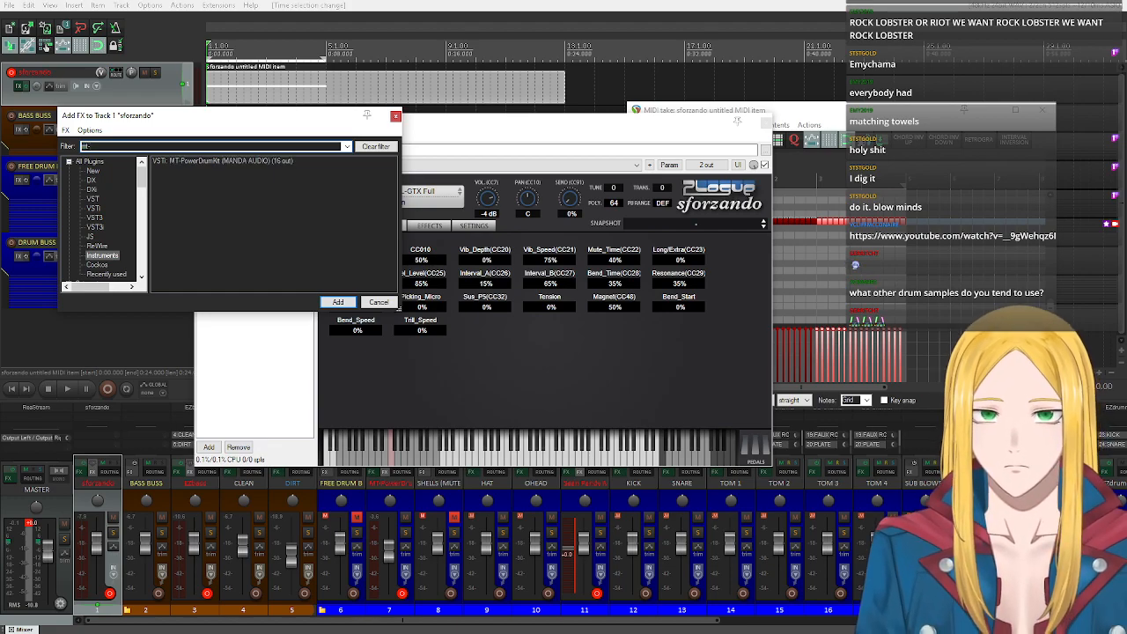
left_click(89, 162)
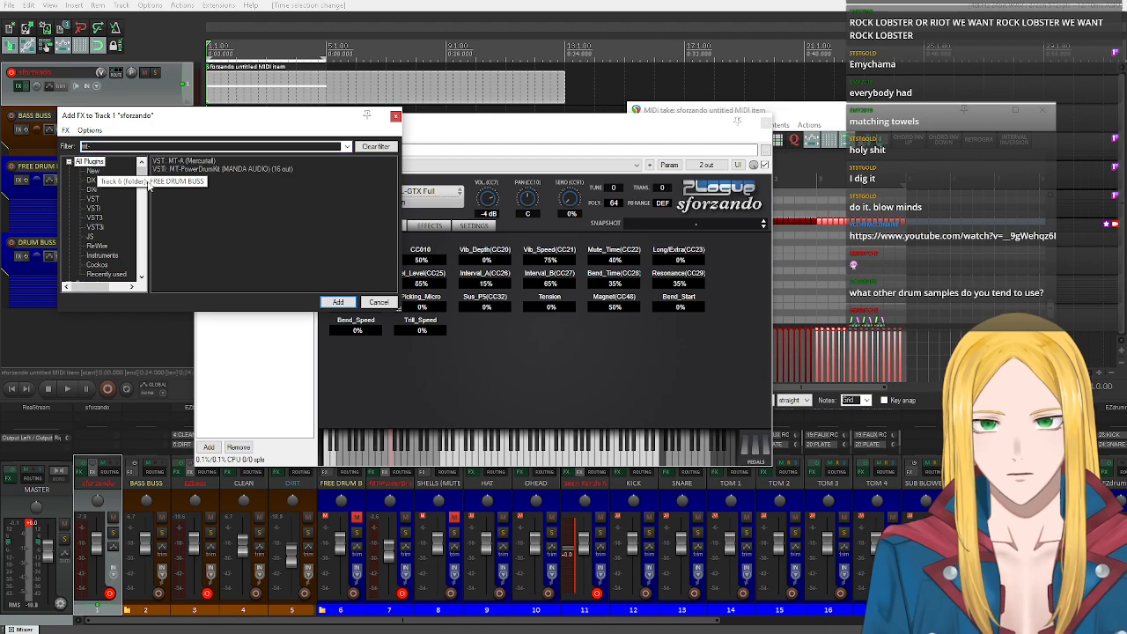
double_click(196, 163)
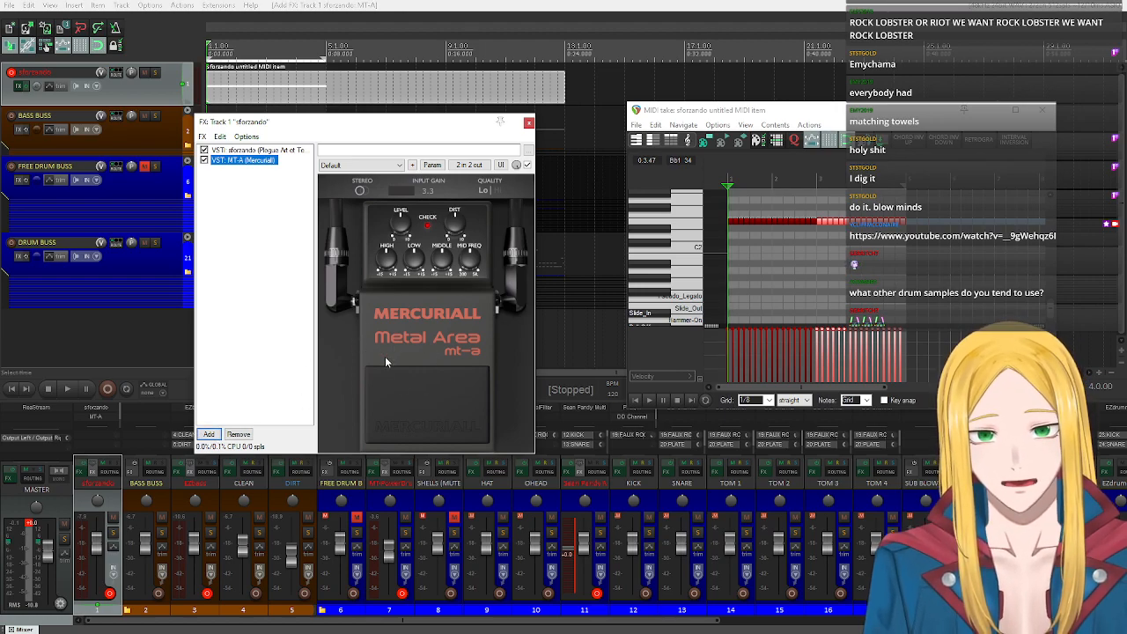
Add the Ignite NadIR cabinet plug-in after MT-A and load its Fredman Classic preset.
left_click(209, 434)
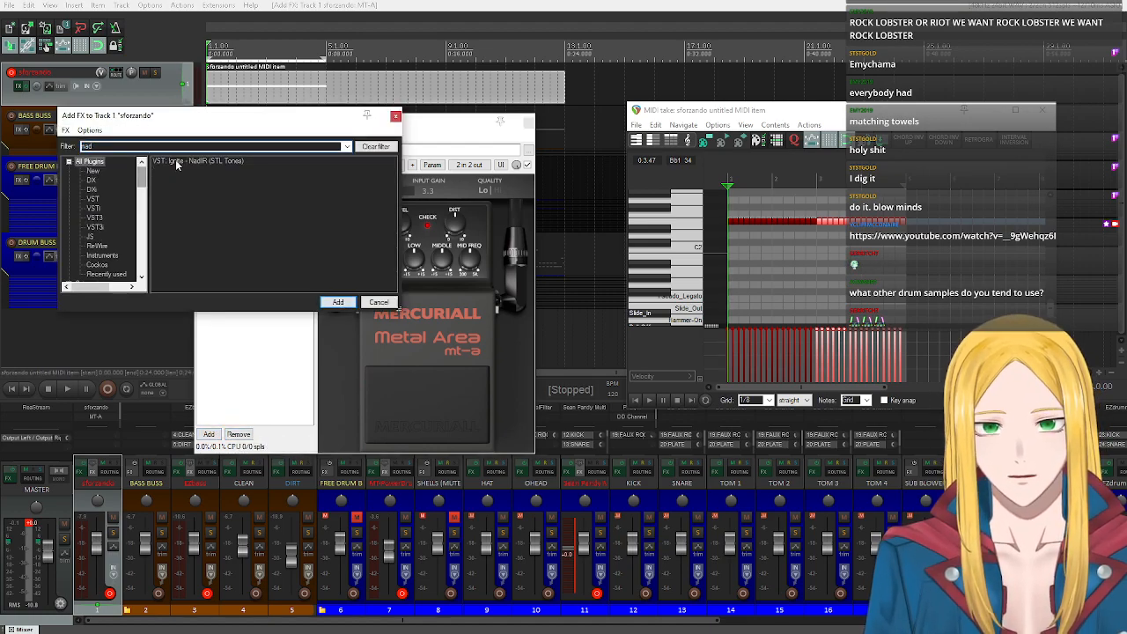
double_click(176, 162)
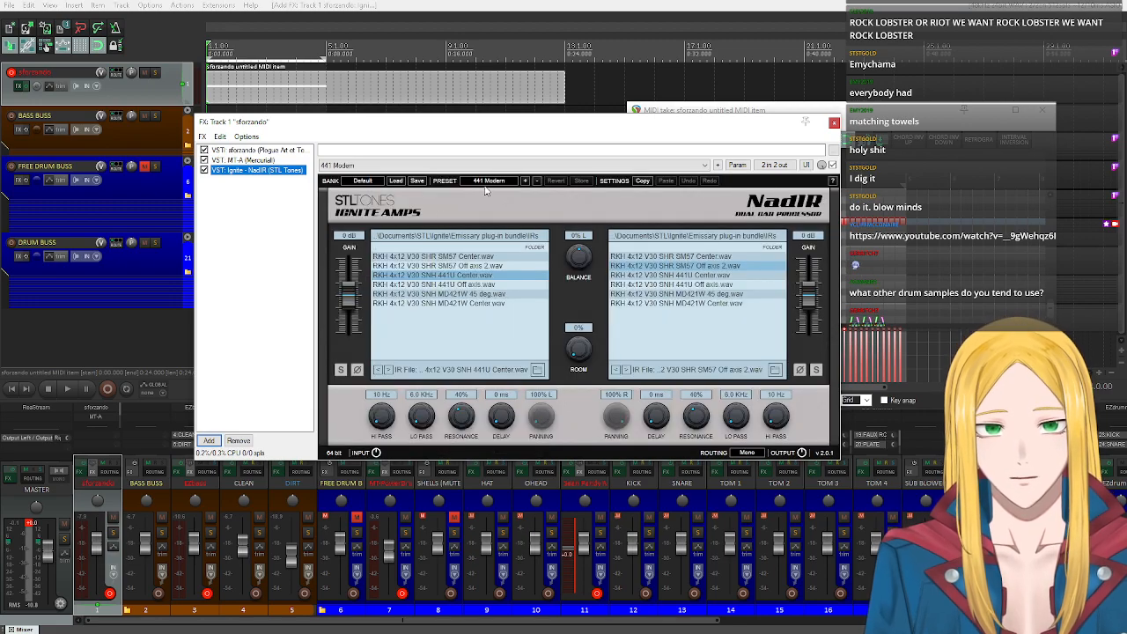
left_click(486, 183)
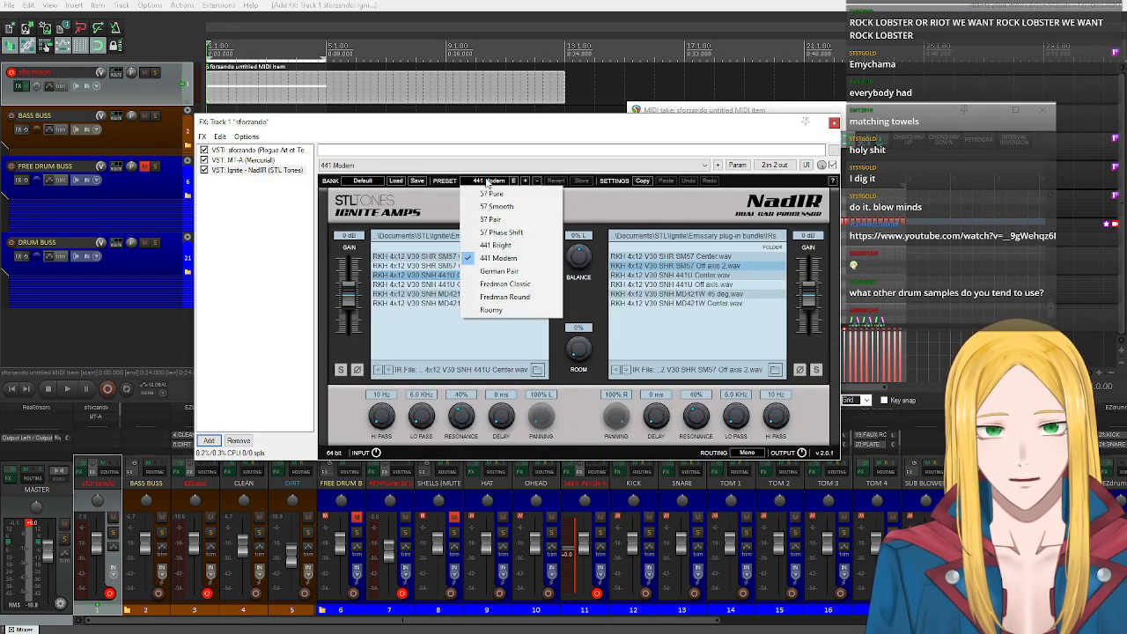
left_click(517, 285)
scroll(590, 356, "up", 2)
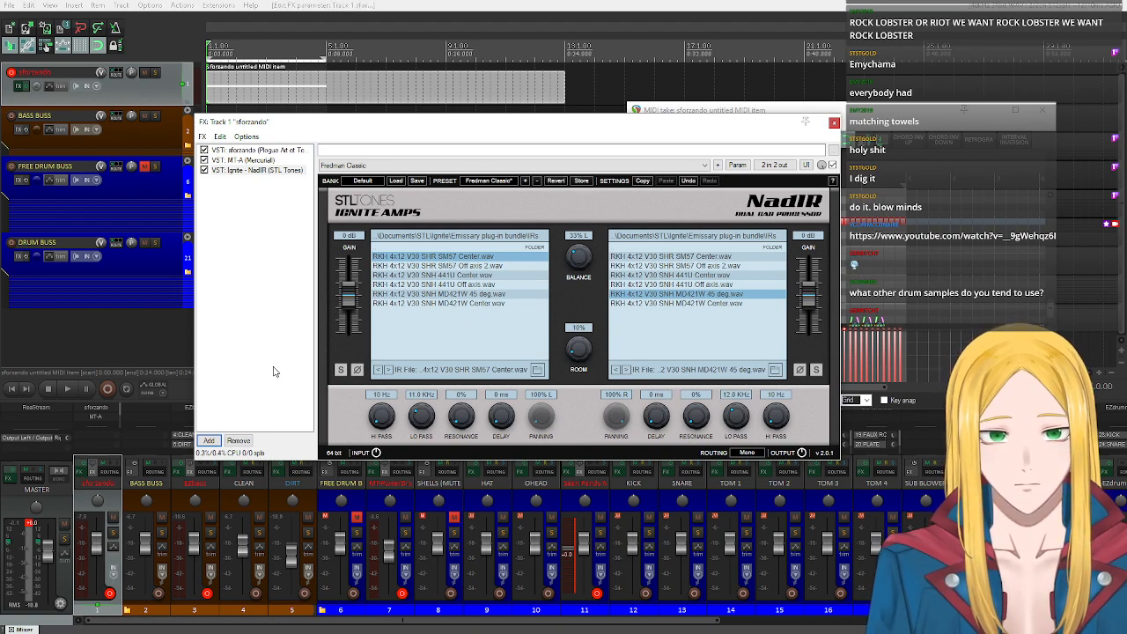
Solo the sforzando track, play it back, set NadIR's balance to 0% and compare the first cabinet's inverted phase.
left_click(156, 72)
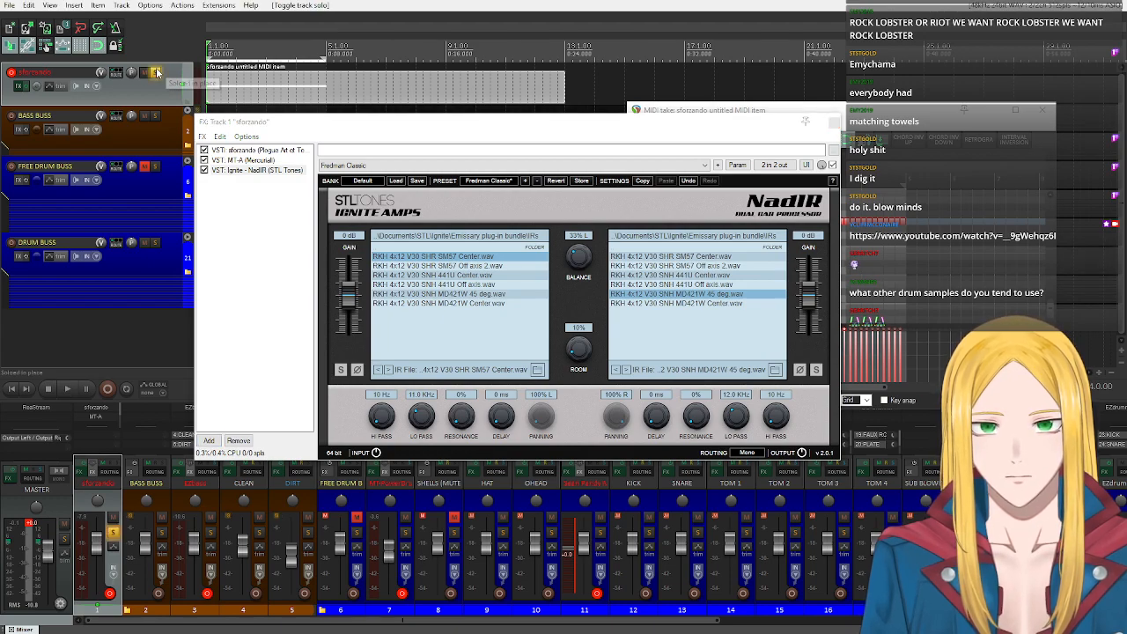
left_click(68, 388)
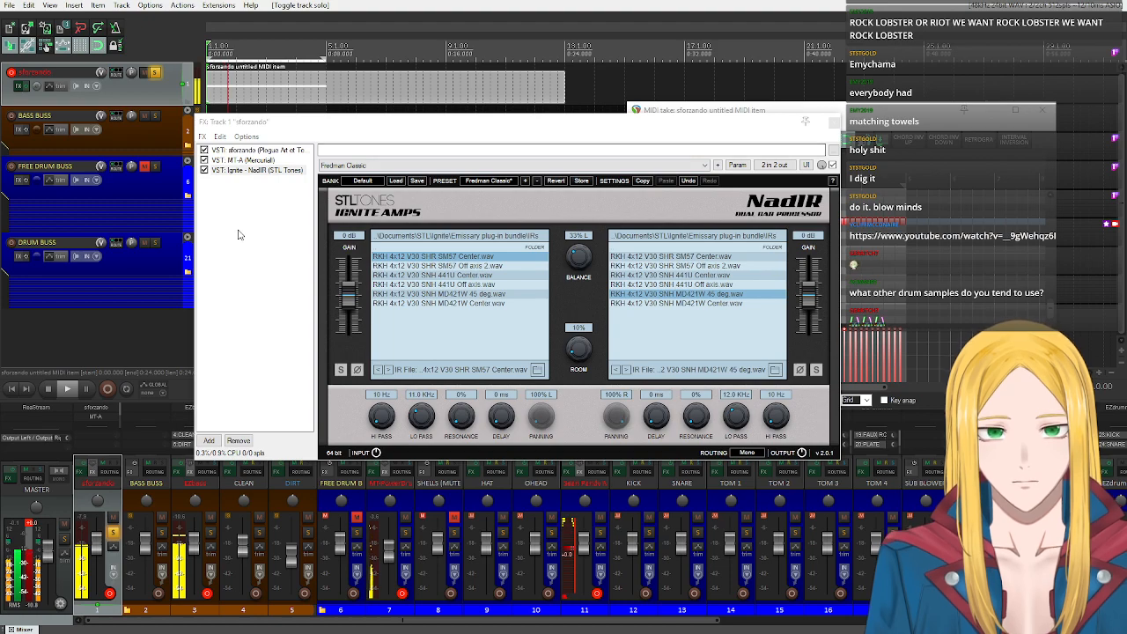
scroll(576, 261, "down", 3)
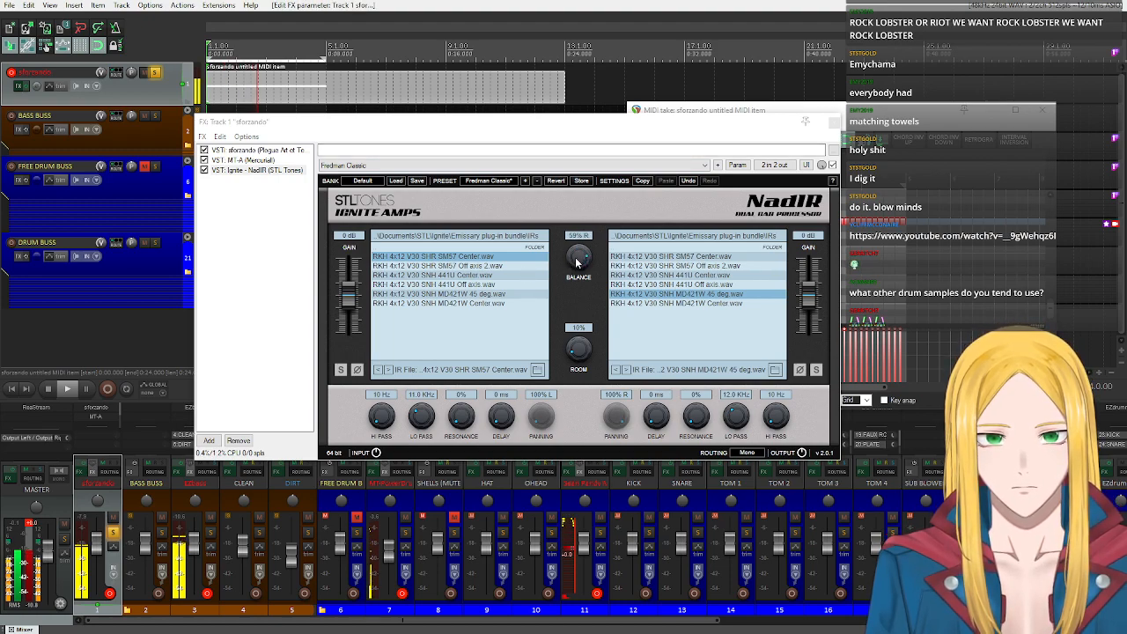
left_click(355, 370)
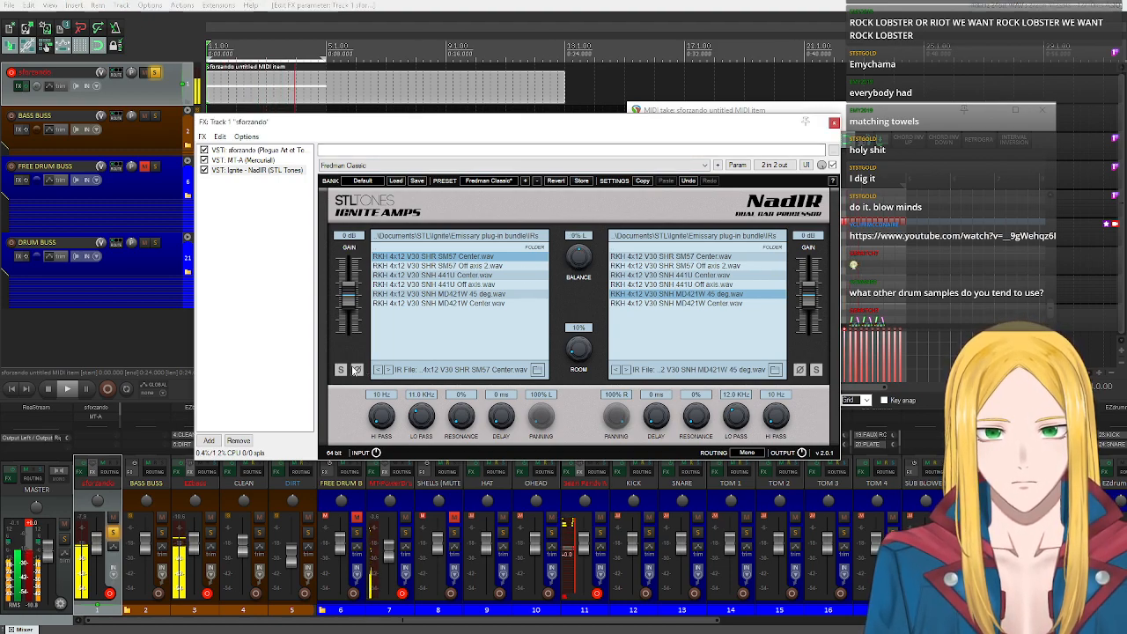
left_click(355, 371)
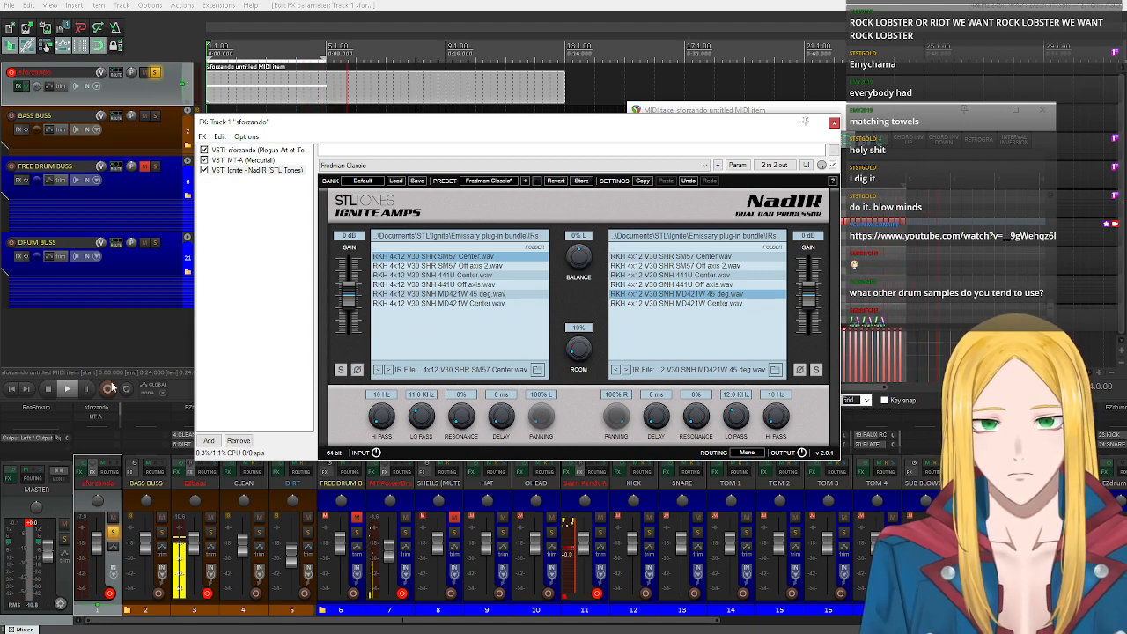
Turn on repeat, replay the guitar loop from the start and close the FX chain window.
left_click(49, 388)
left_click(128, 388)
left_click(68, 388)
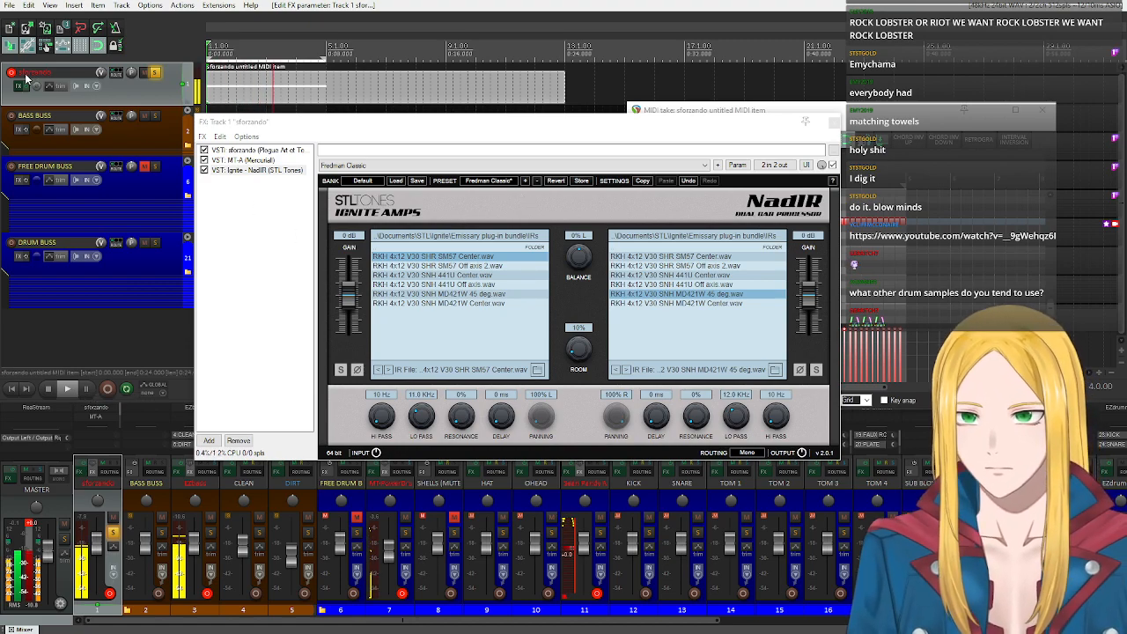
left_click(834, 122)
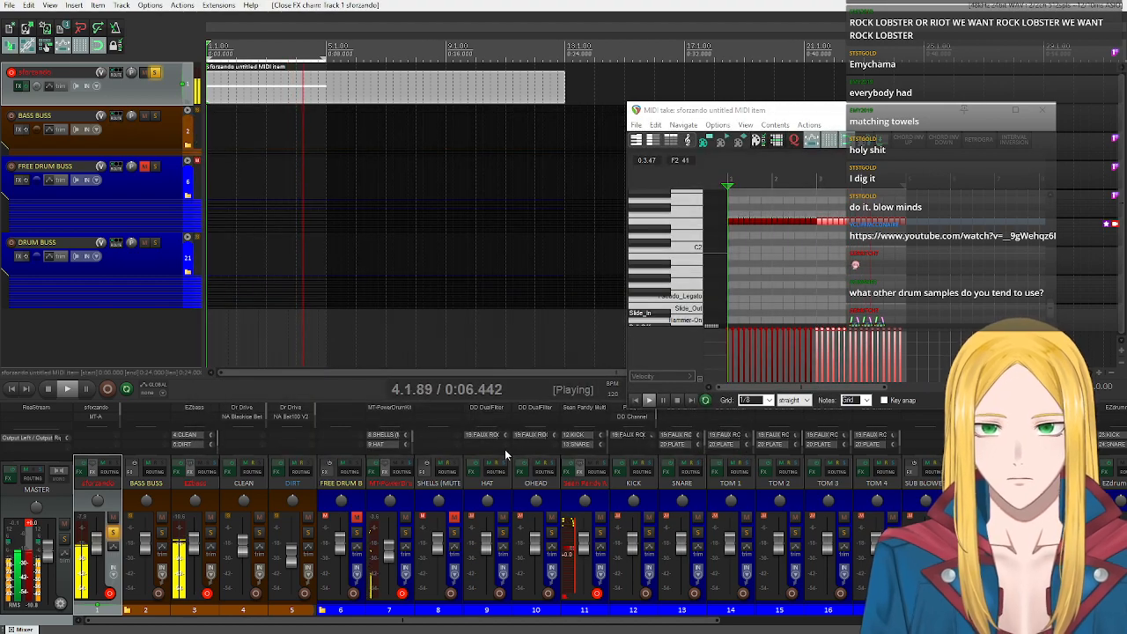
Stop playback, insert a Sus_Alt keyswitch note at the start of bar 1 and look through the other keyswitch names.
scroll(688, 263, "down", 2)
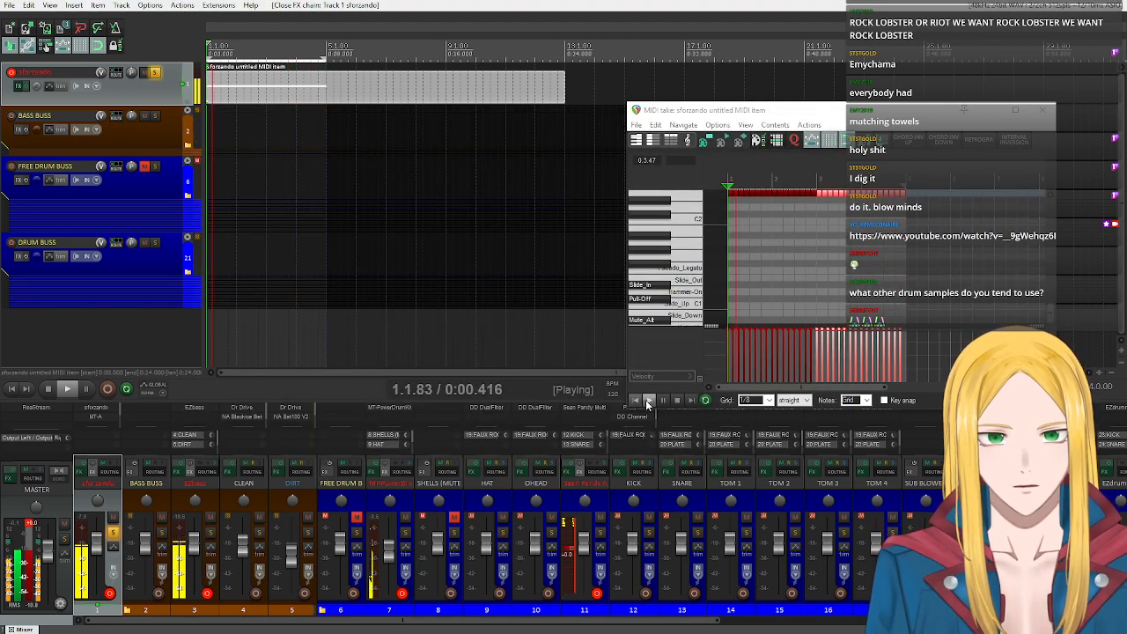
left_click(677, 401)
scroll(688, 281, "down", 4)
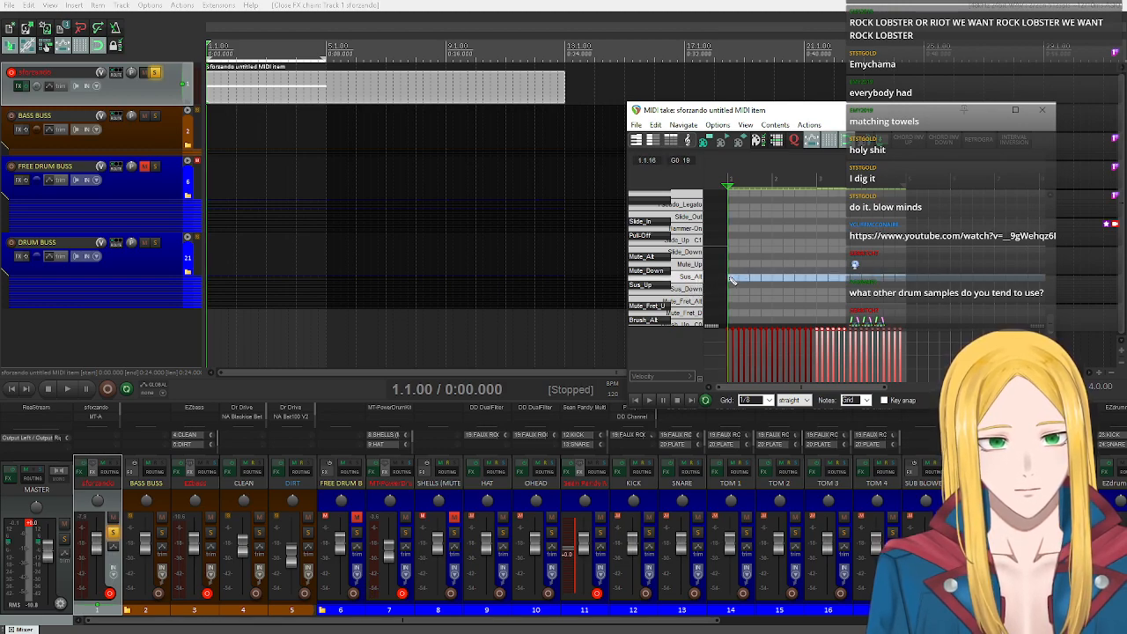
left_click(729, 279)
scroll(676, 276, "down", 3)
scroll(677, 264, "up", 3)
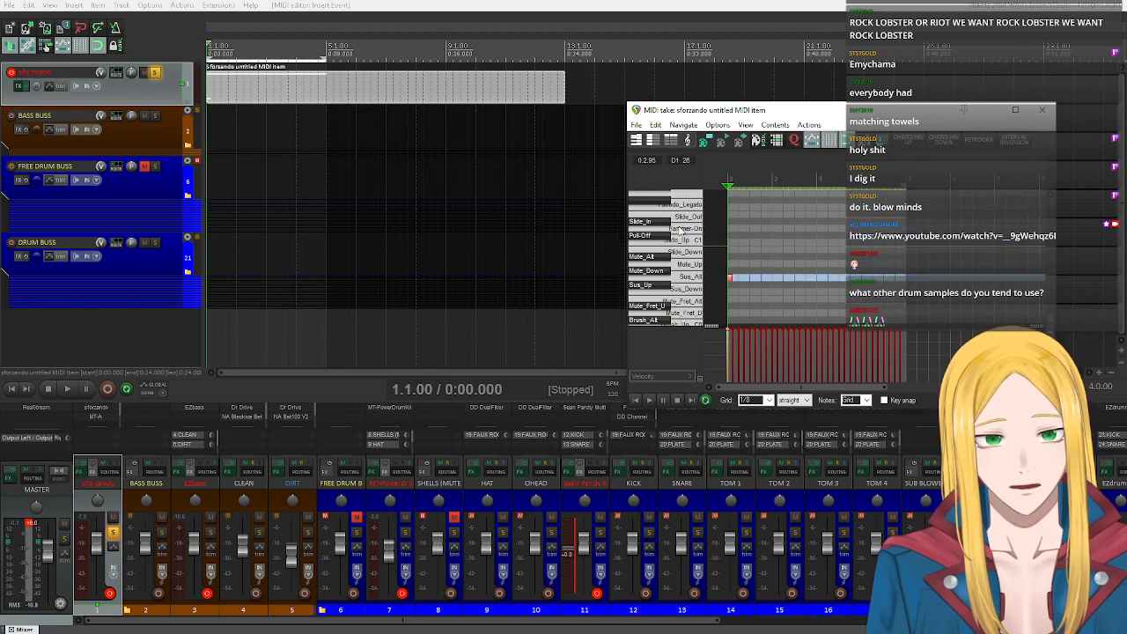
scroll(688, 226, "down", 6)
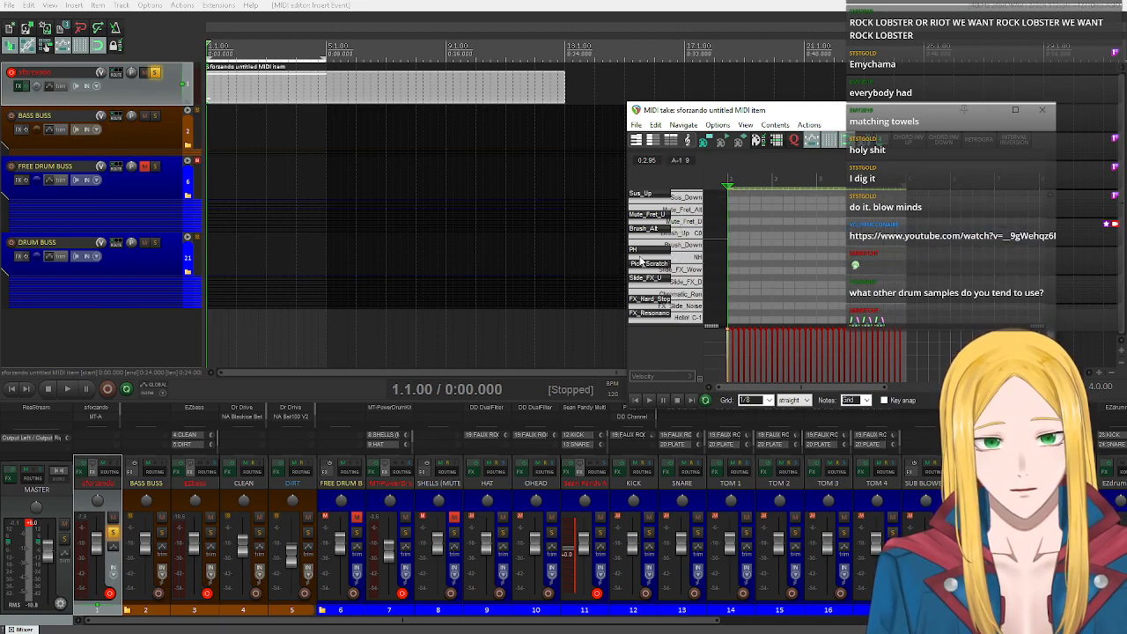
scroll(641, 257, "up", 4)
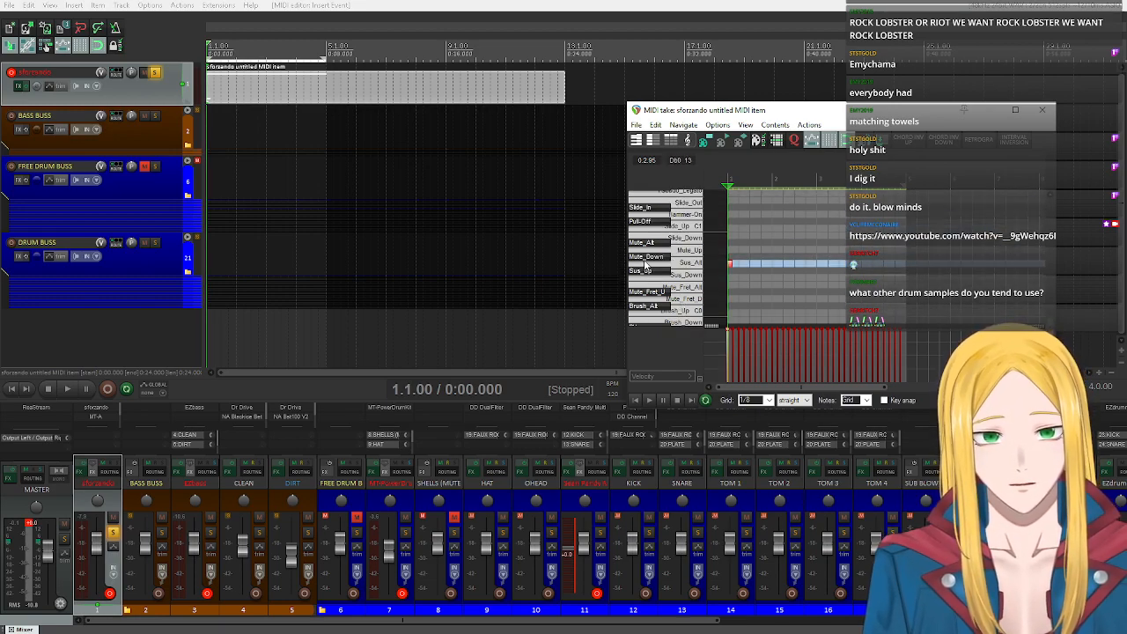
Show the 32 Bank Select LSB lane in the MIDI editor and place a CC event of about 104 at bar 1's start.
left_click(644, 379)
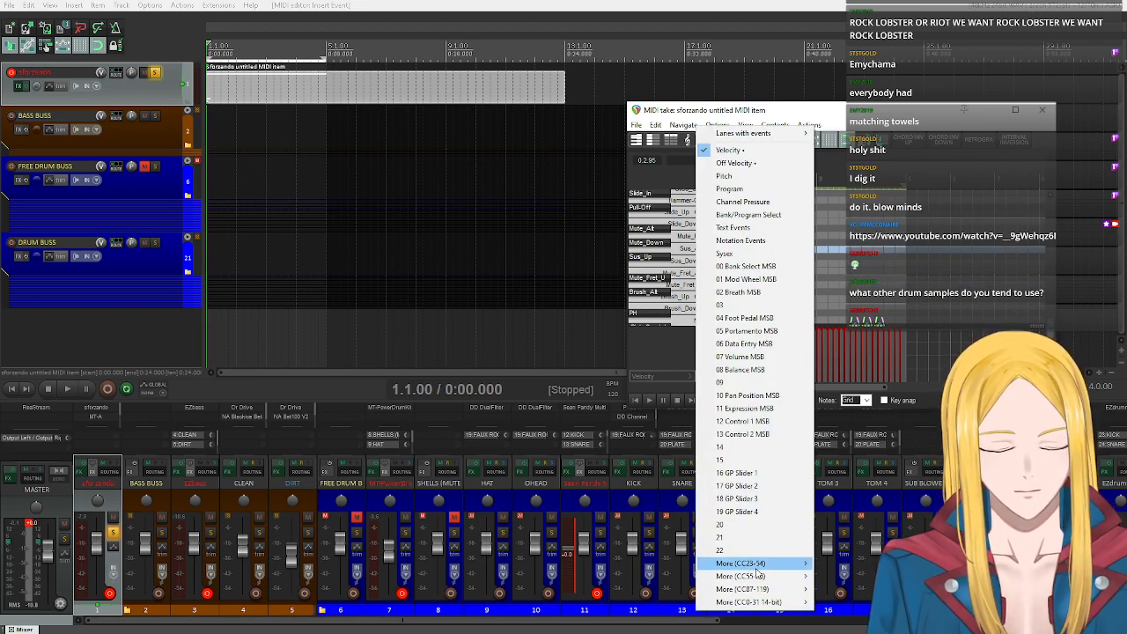
mouse_move(748, 563)
left_click(871, 283)
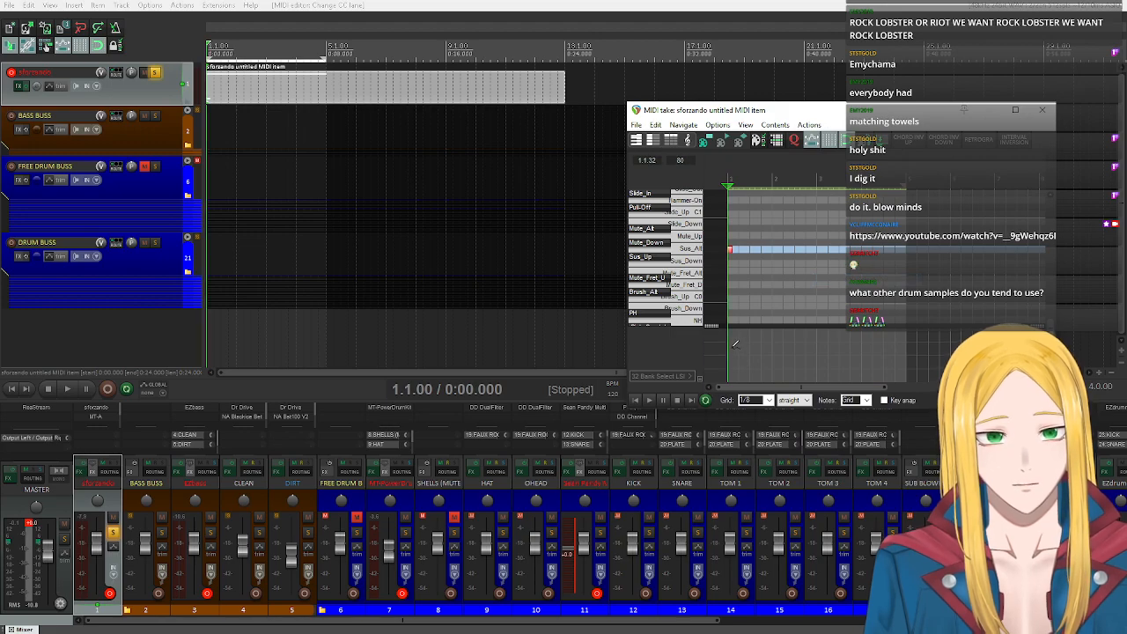
left_click(735, 338)
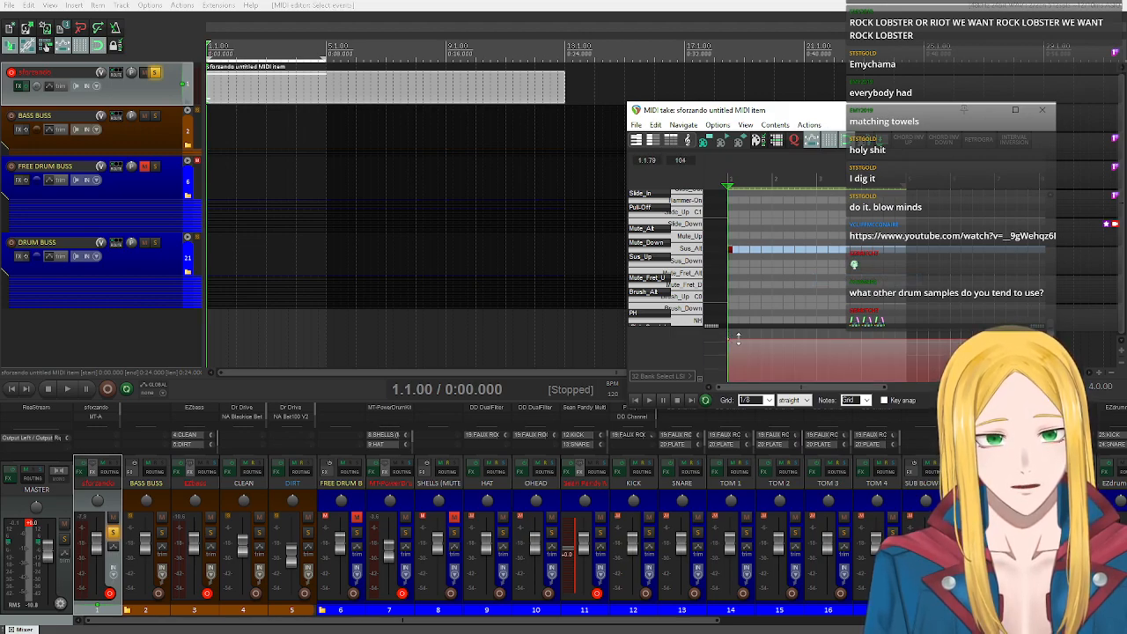
left_click_drag(736, 338, 728, 339)
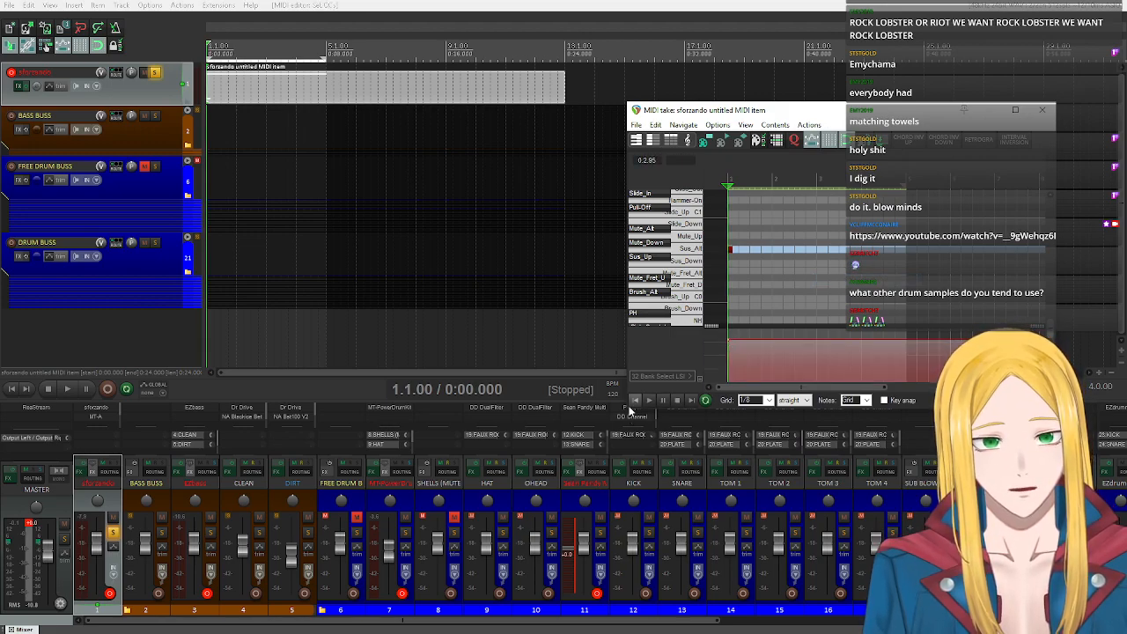
Play back the soloed guitar loop repeatedly to compare its sound with the CC32 event at 127 and at 0.
scroll(655, 326, "up", 5)
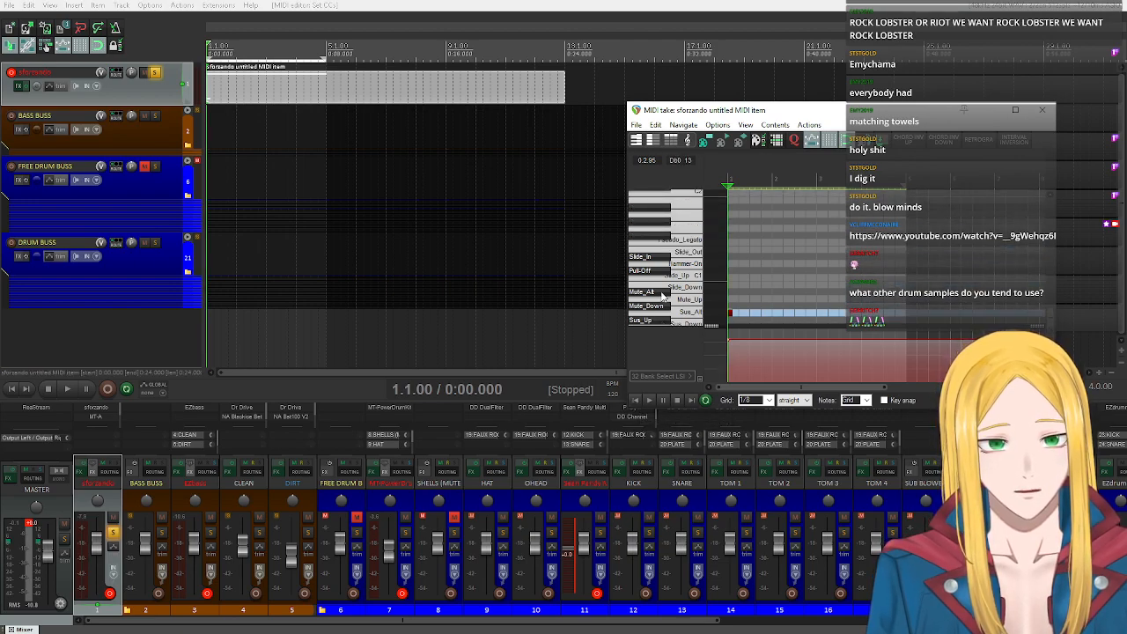
left_click(649, 400)
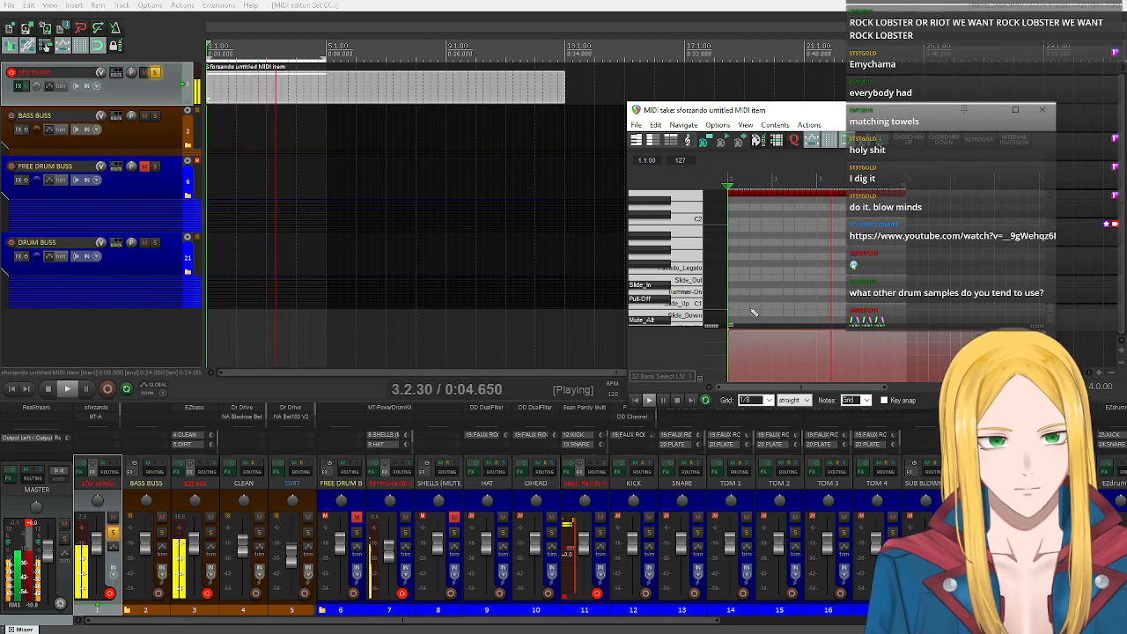
left_click(650, 401)
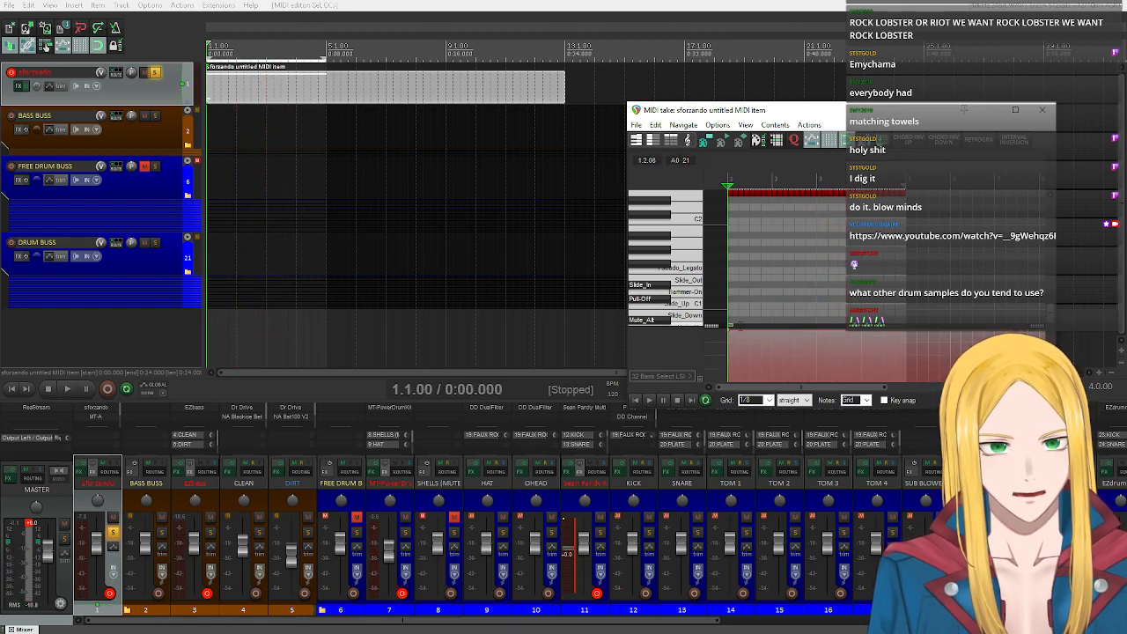
left_click(648, 400)
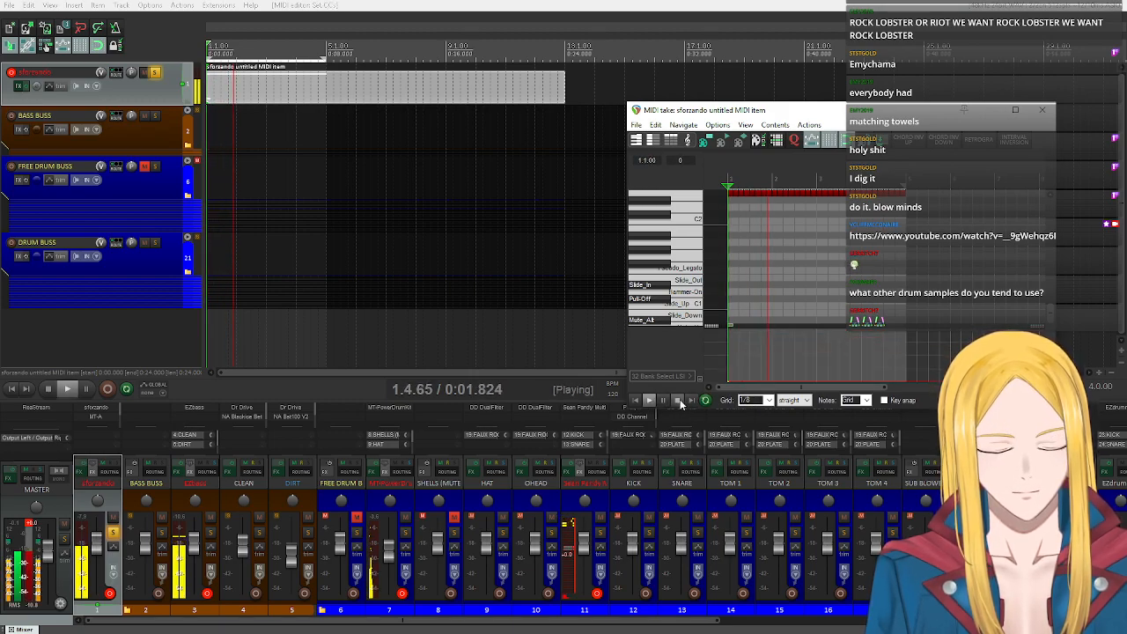
left_click(676, 400)
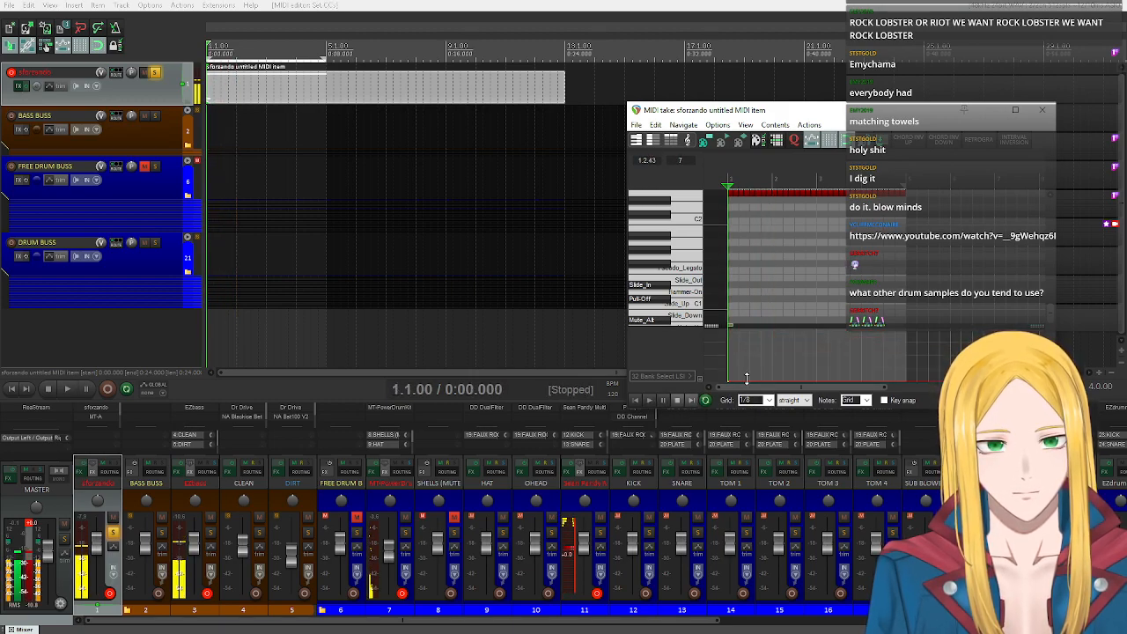
left_click(650, 400)
left_click(678, 401)
Check the Sus_P5 (CC32) control in sforzando's FX window and replay the guitar loop.
left_click(19, 86)
left_click(253, 151)
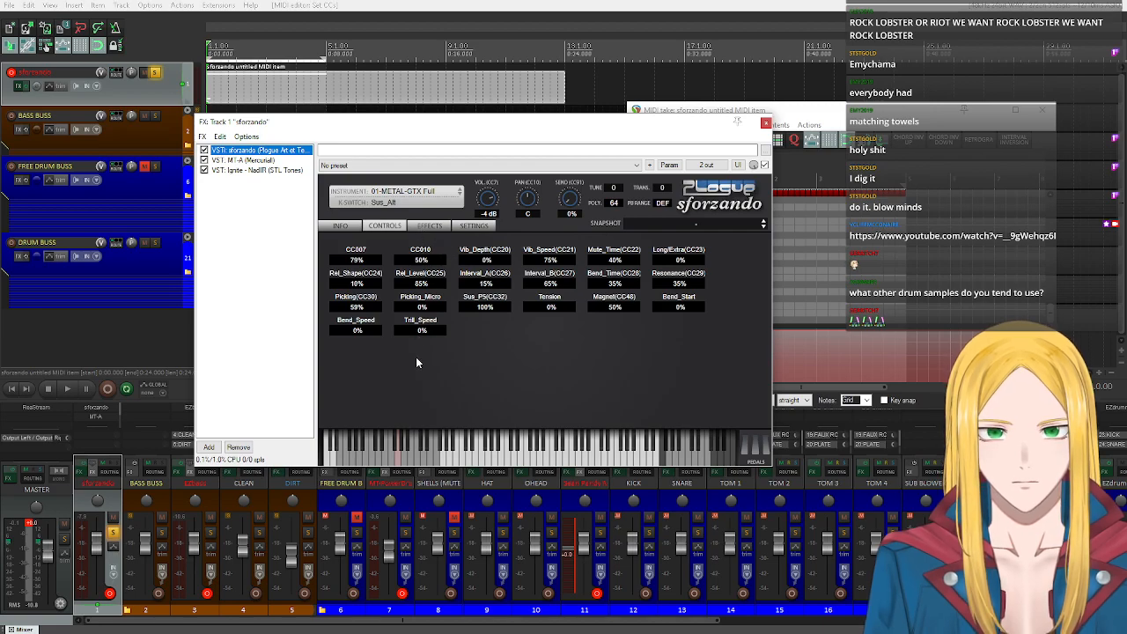
left_click(481, 307)
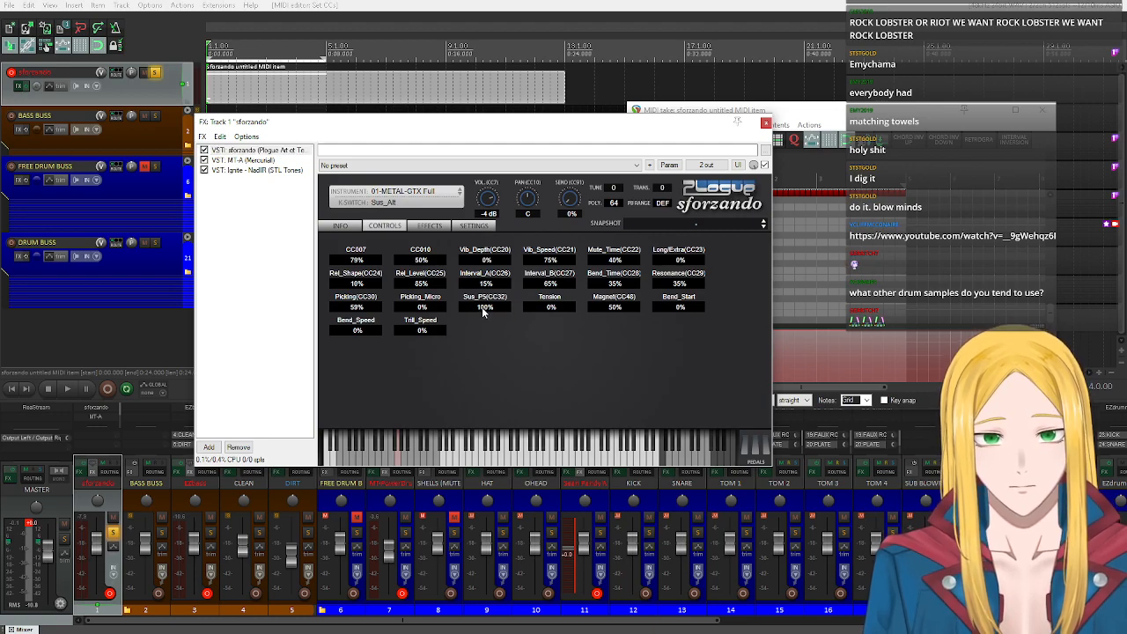
left_click(766, 123)
left_click(648, 400)
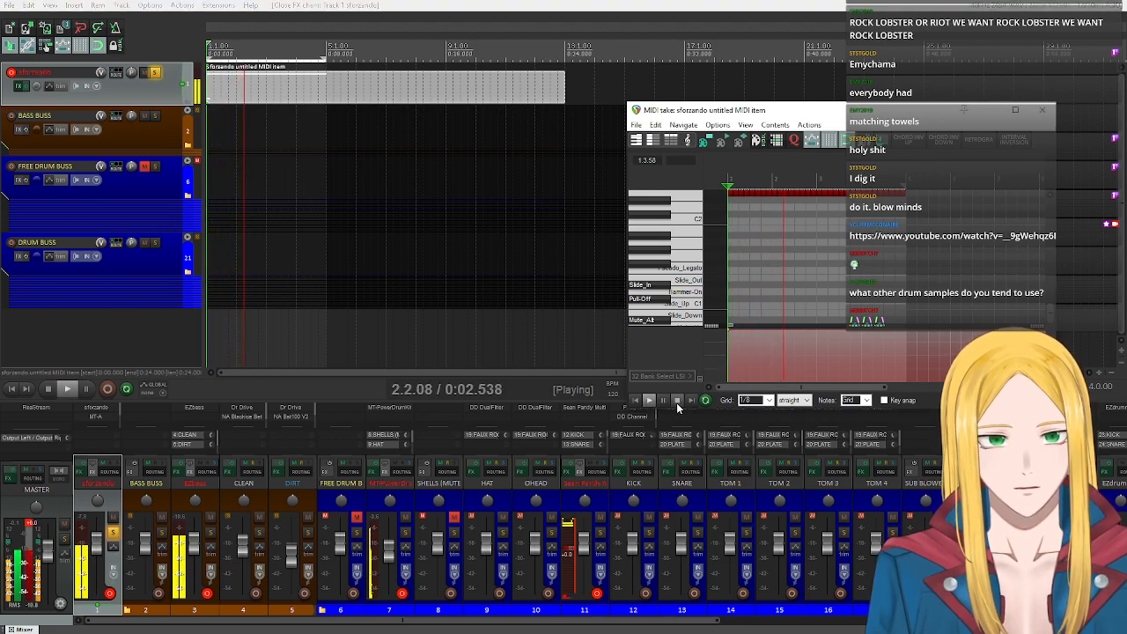
left_click(677, 399)
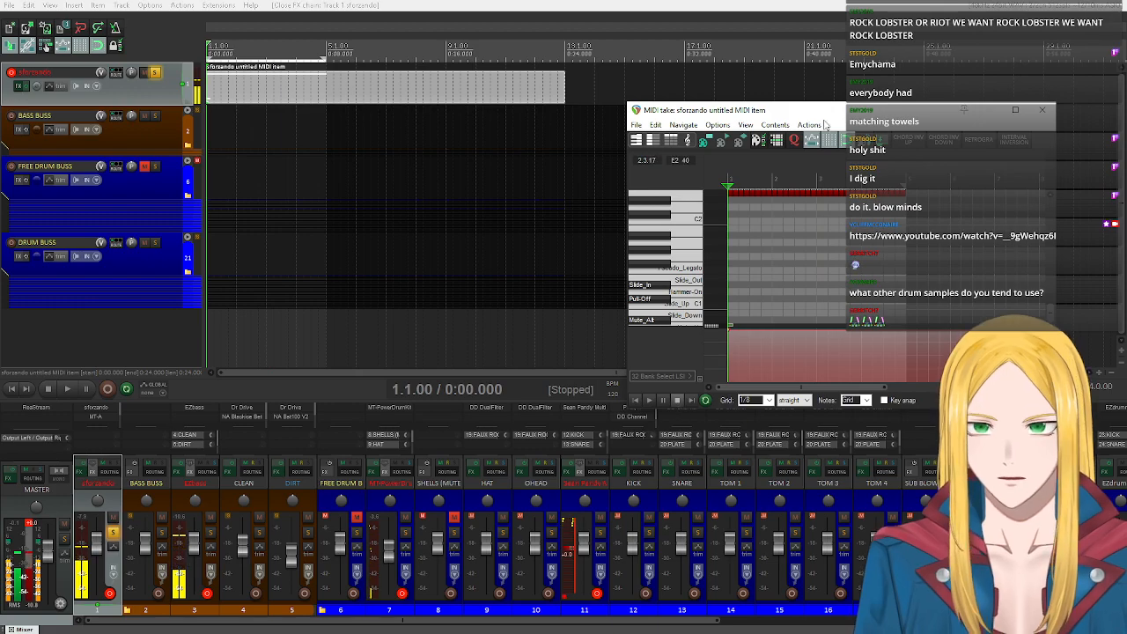
Close the MIDI editor, unsolo the sforzando track and play the full mix from the start.
left_click(258, 105)
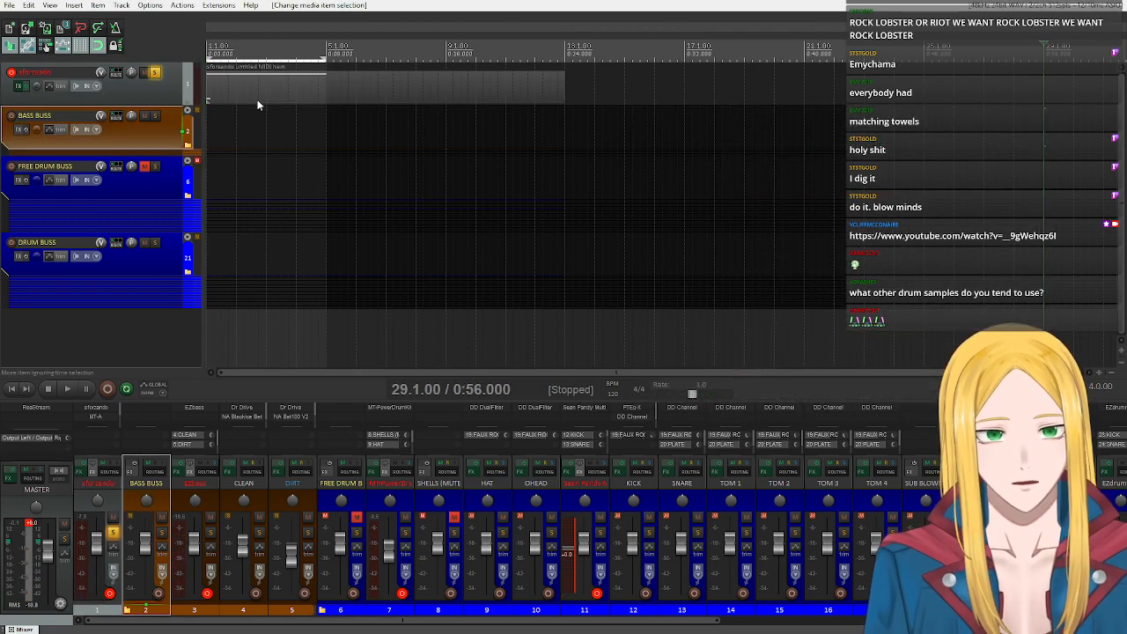
left_click(155, 73)
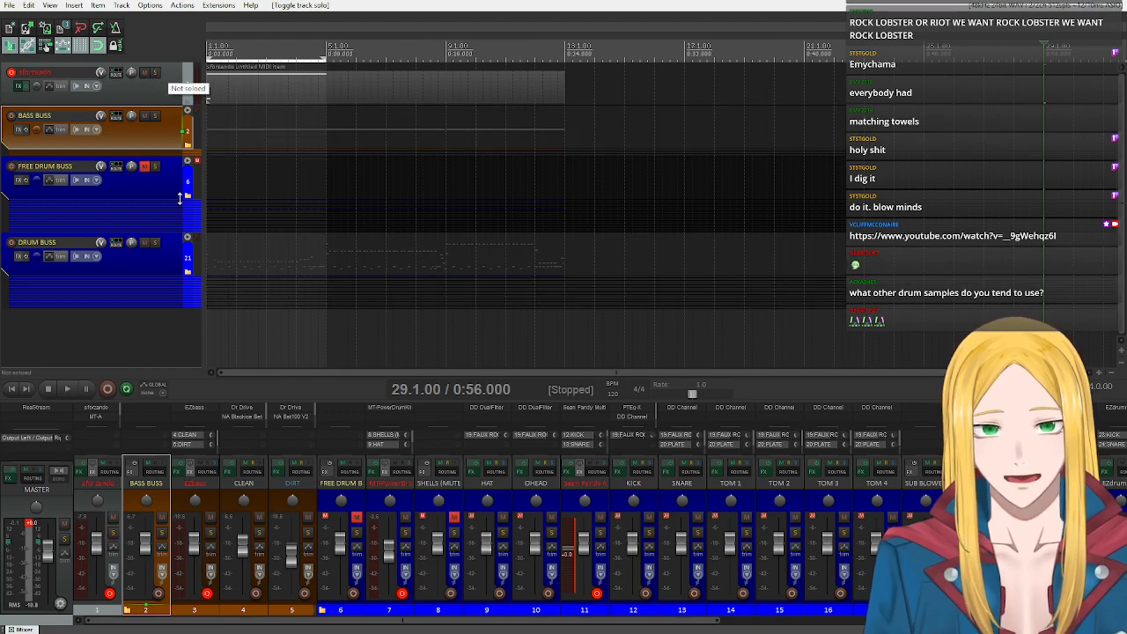
left_click(68, 388)
left_click(48, 389)
left_click(11, 389)
key("space")
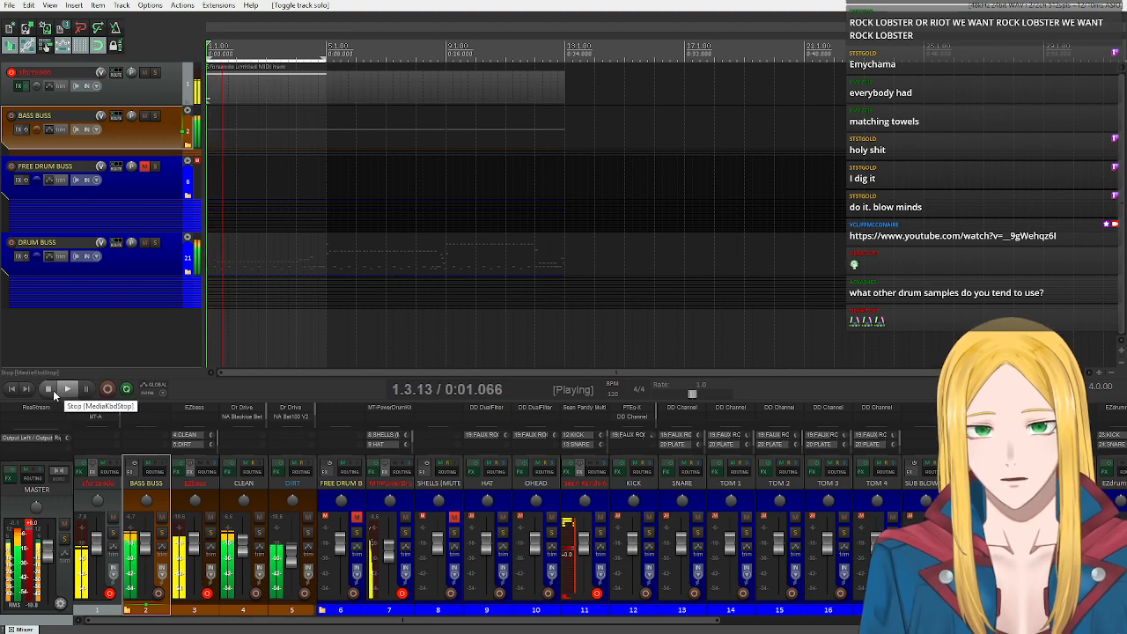
Raise the sforzando track's volume while the full mix plays, and stop playback.
mouse_move(96, 539)
left_mouse_down()
mouse_move(100, 524)
mouse_move(99, 538)
left_mouse_up()
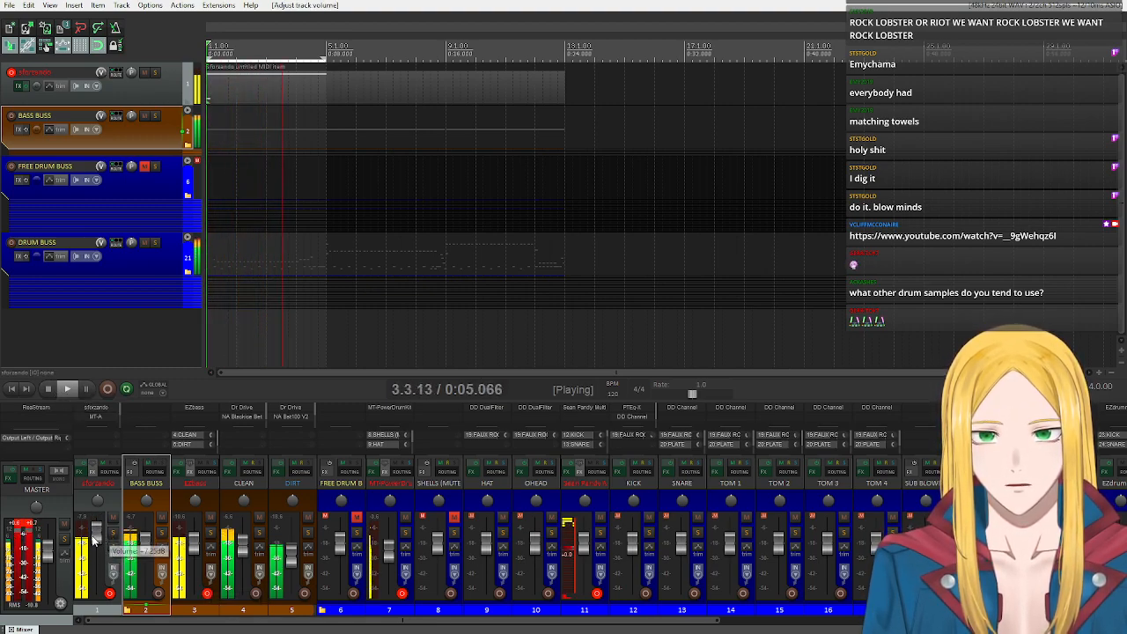
left_click(36, 537)
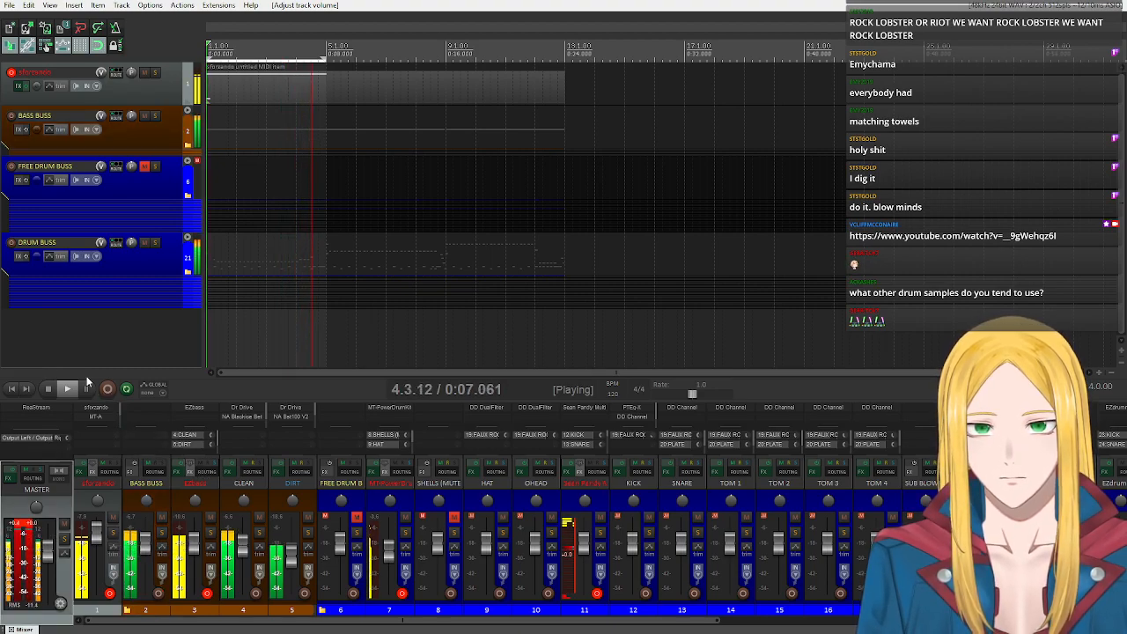
left_click(51, 388)
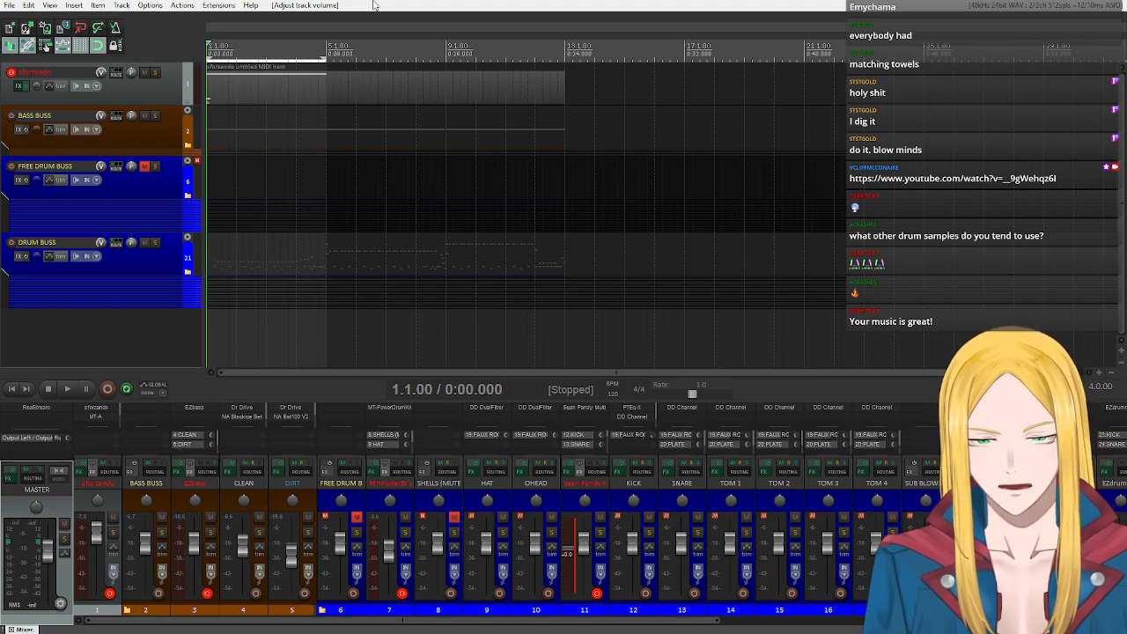
Expand the DRUM BUSS folder and look through its tracks from EZdrummer down to PLATE.
left_click(187, 237)
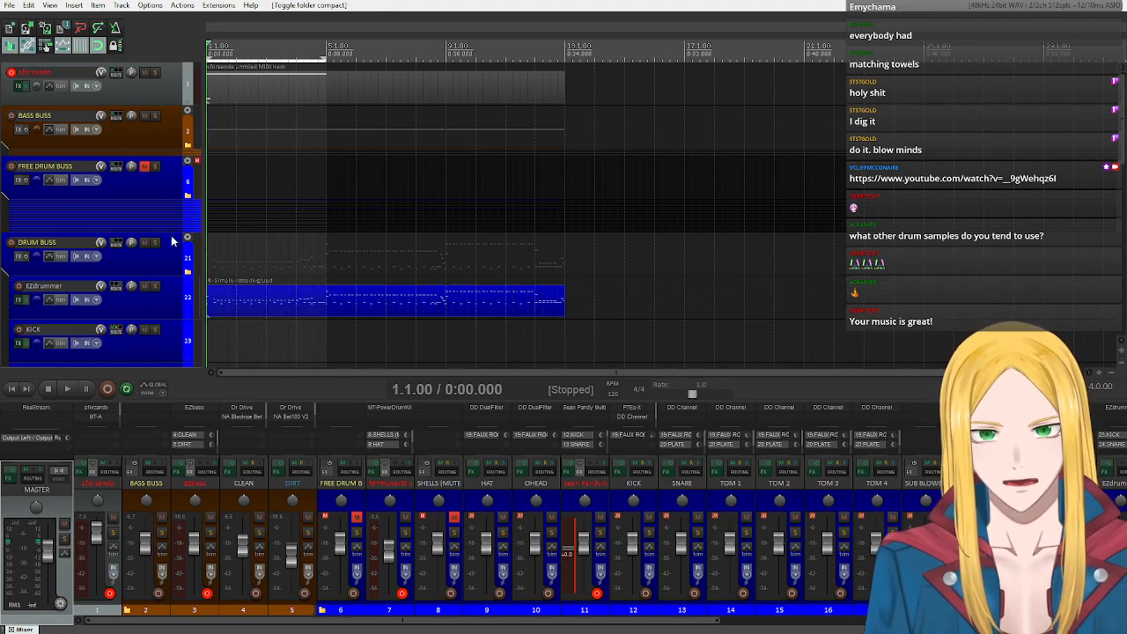
scroll(155, 256, "down", 5)
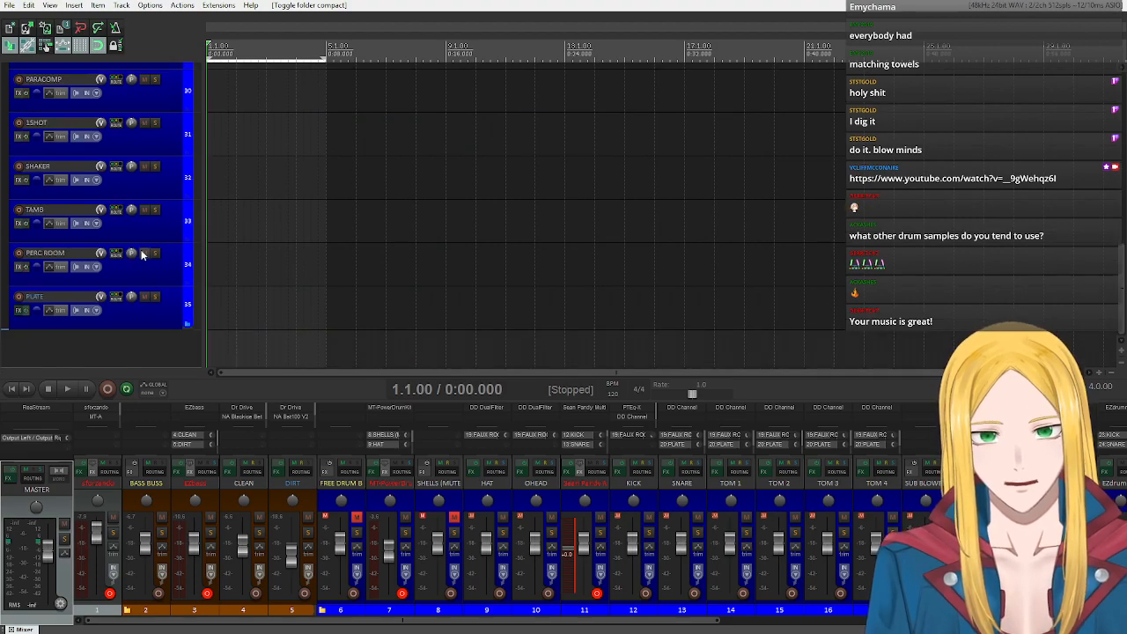
scroll(141, 254, "up", 2)
scroll(138, 251, "up", 4)
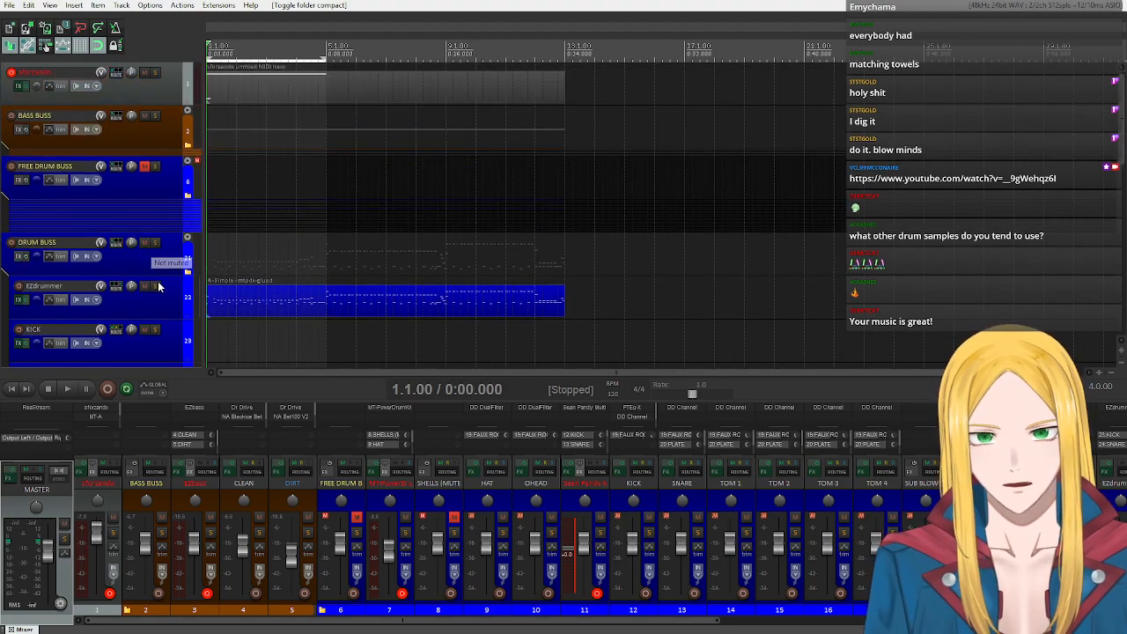